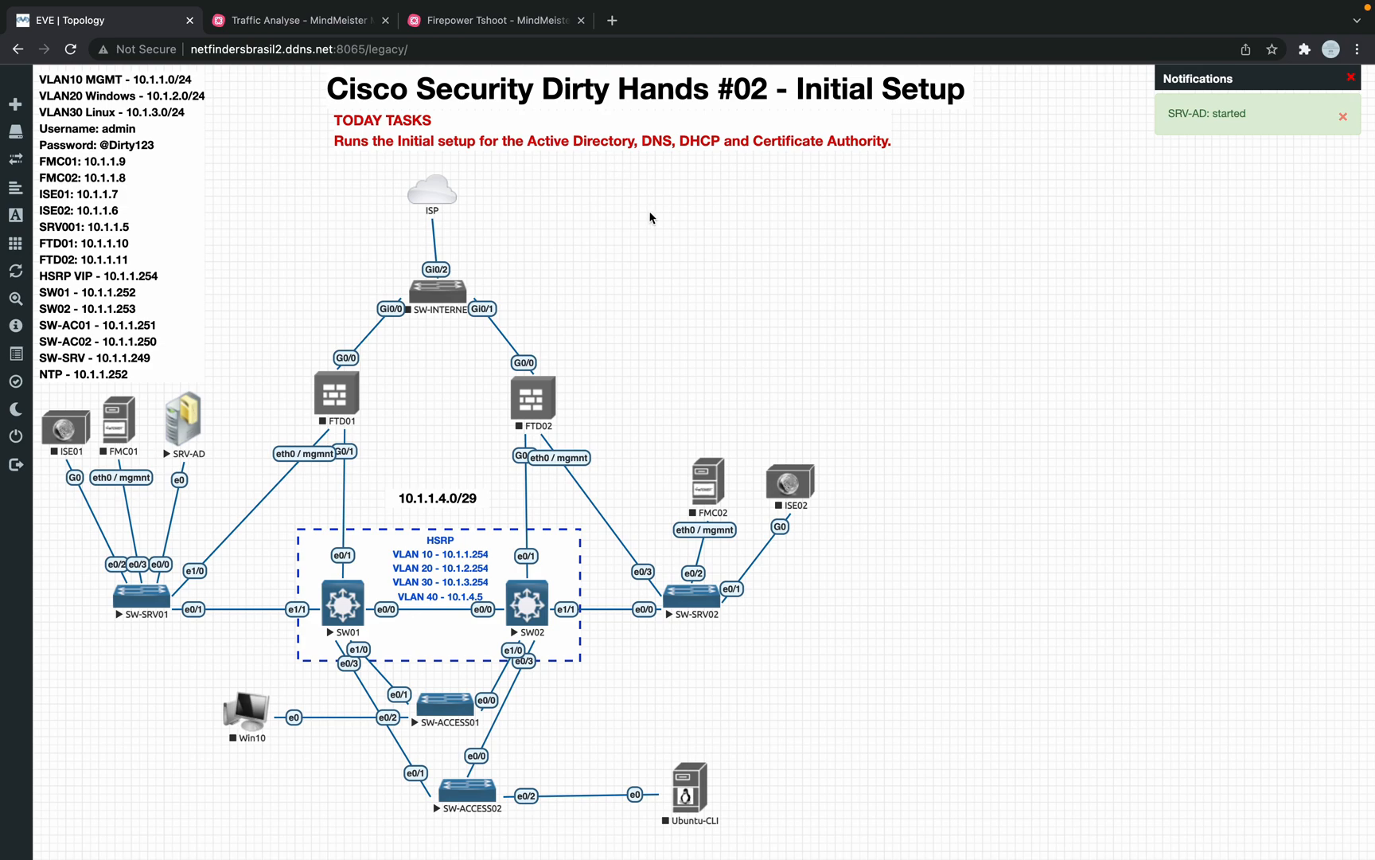
# Step: Download SRV-AD's RDP console file from the EVE-NG topology and open it
pyautogui.rightClick(193, 423)
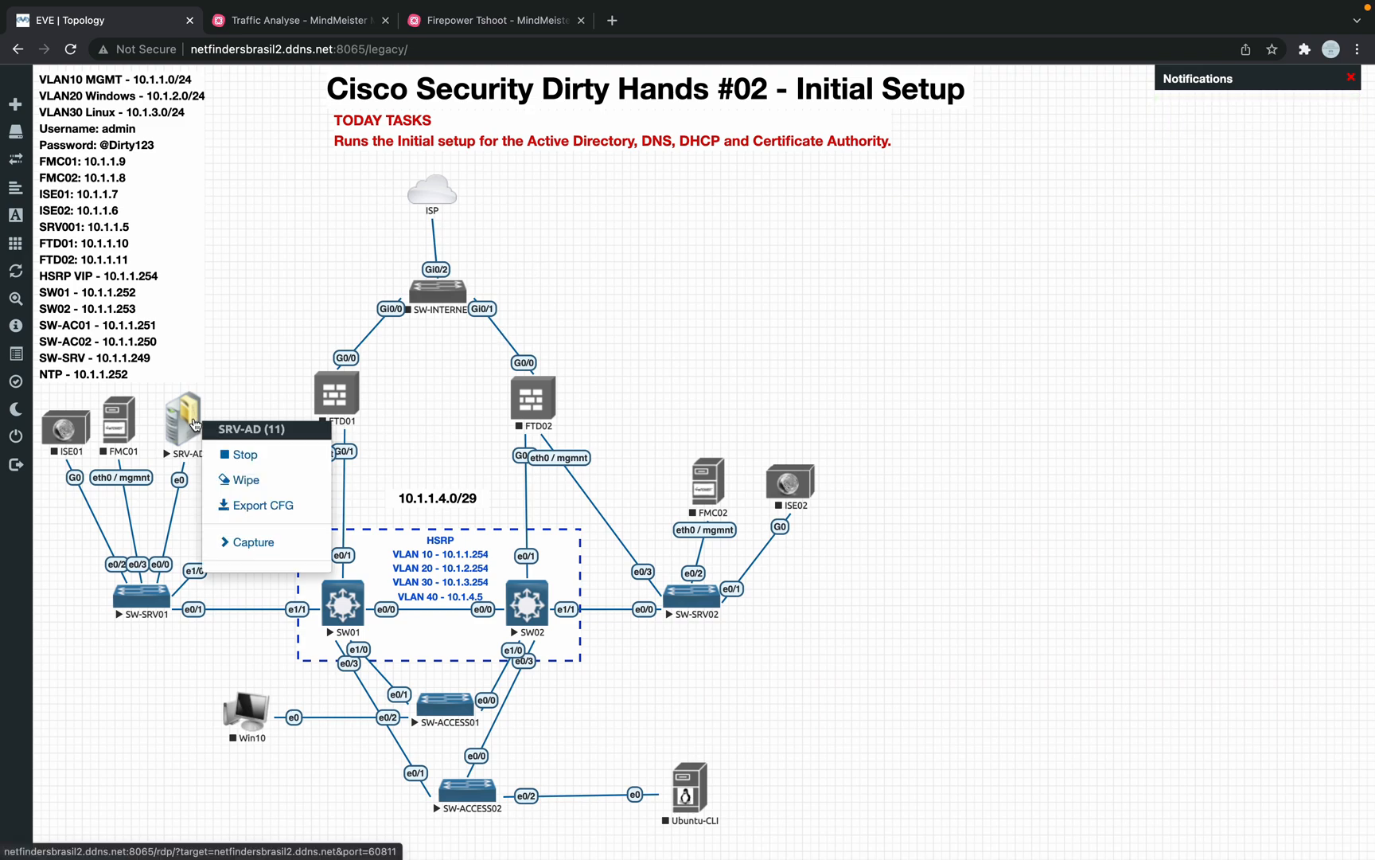
pyautogui.click(193, 426)
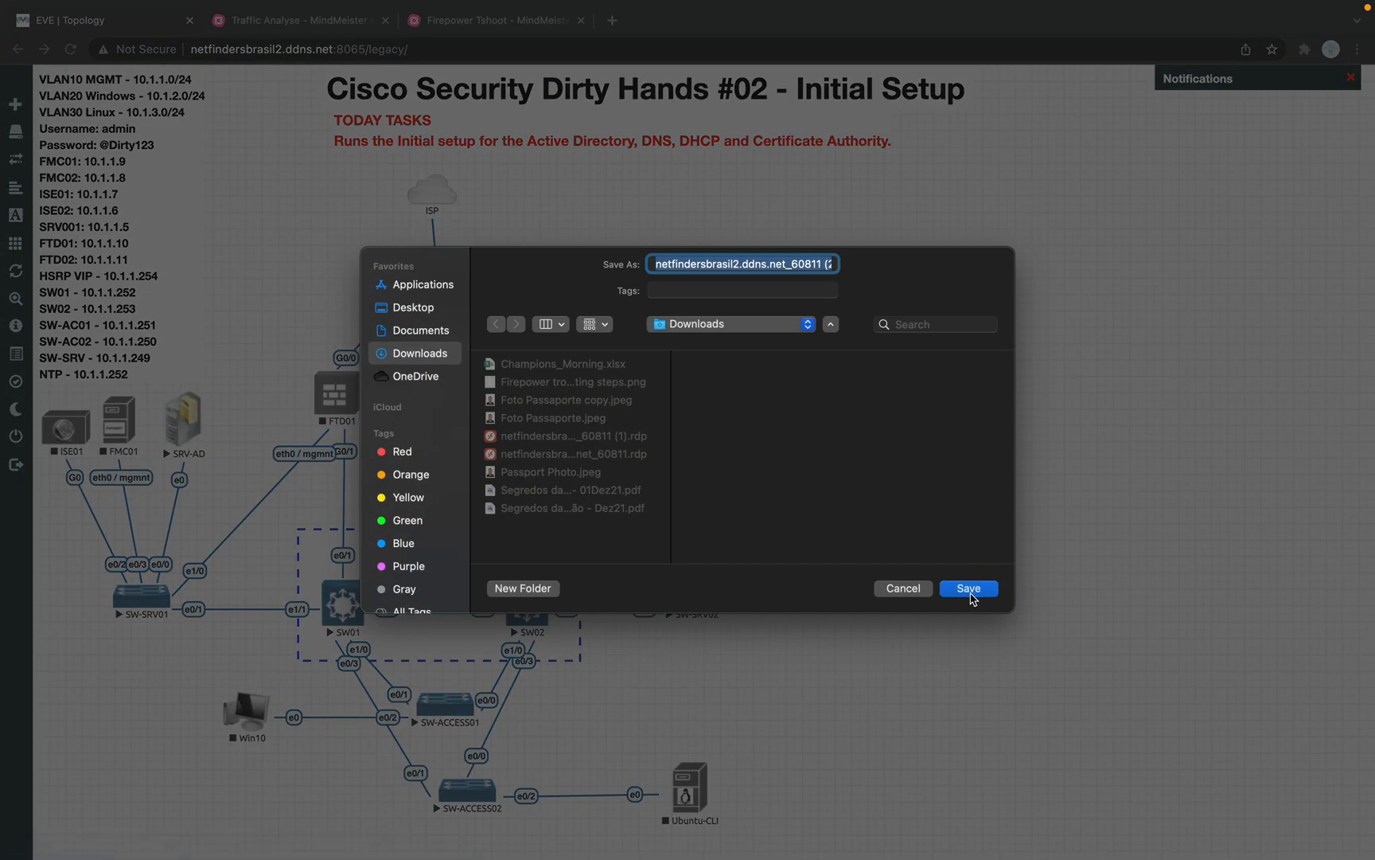
pyautogui.click(968, 589)
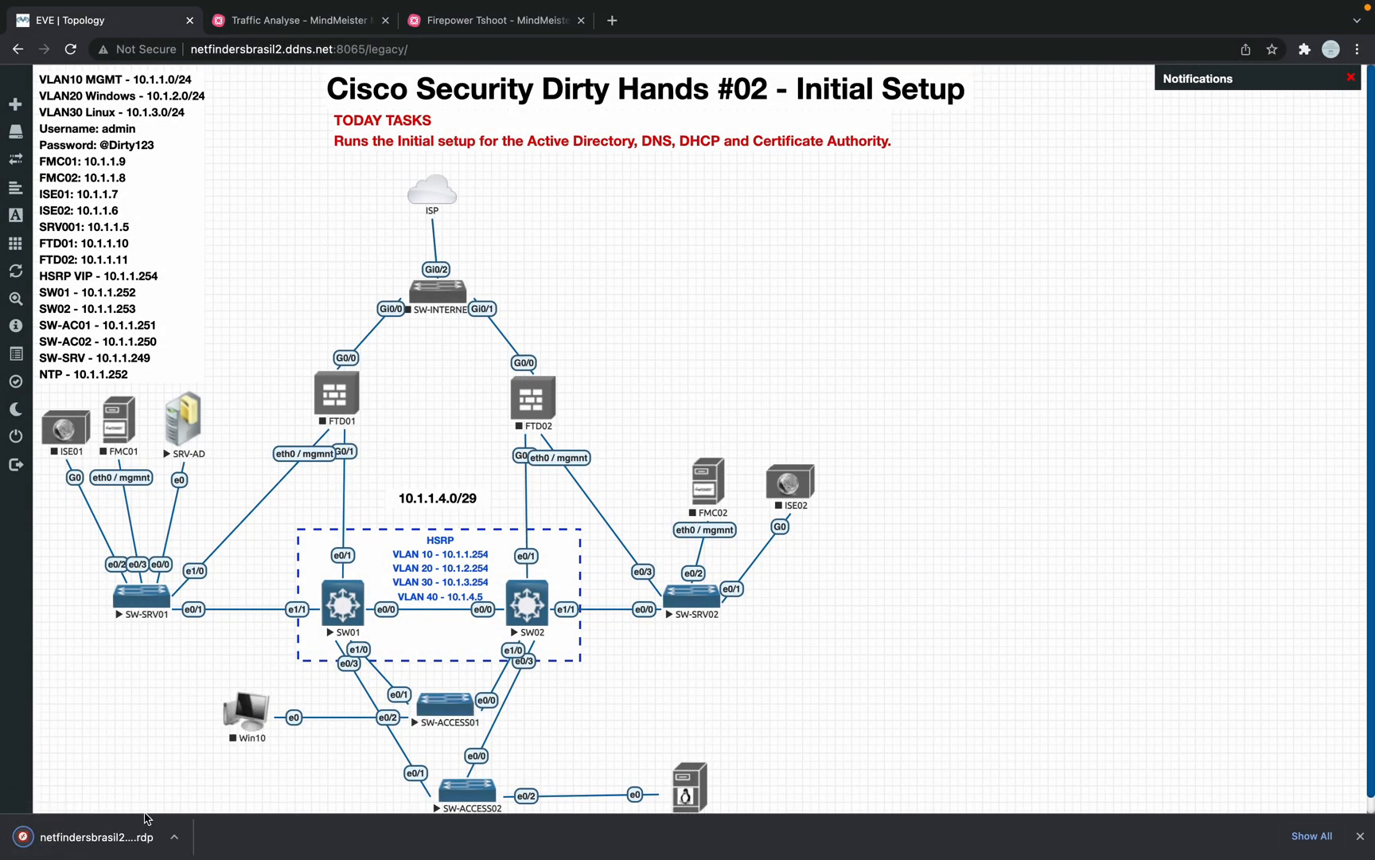
pyautogui.click(117, 837)
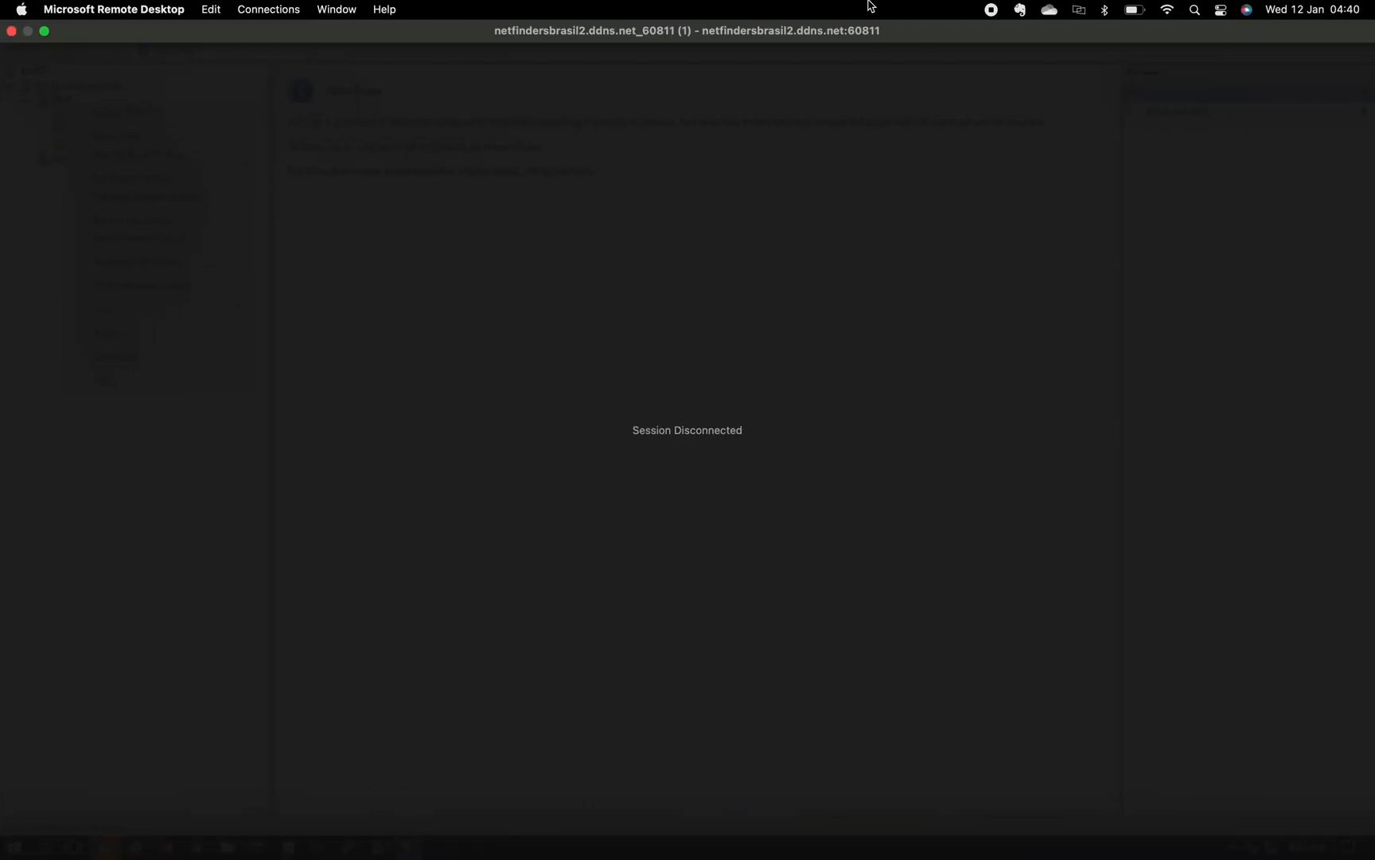
# Step: Close the disconnected session, then download and open a fresh SRV-AD RDP file
pyautogui.moveTo(115, 4)
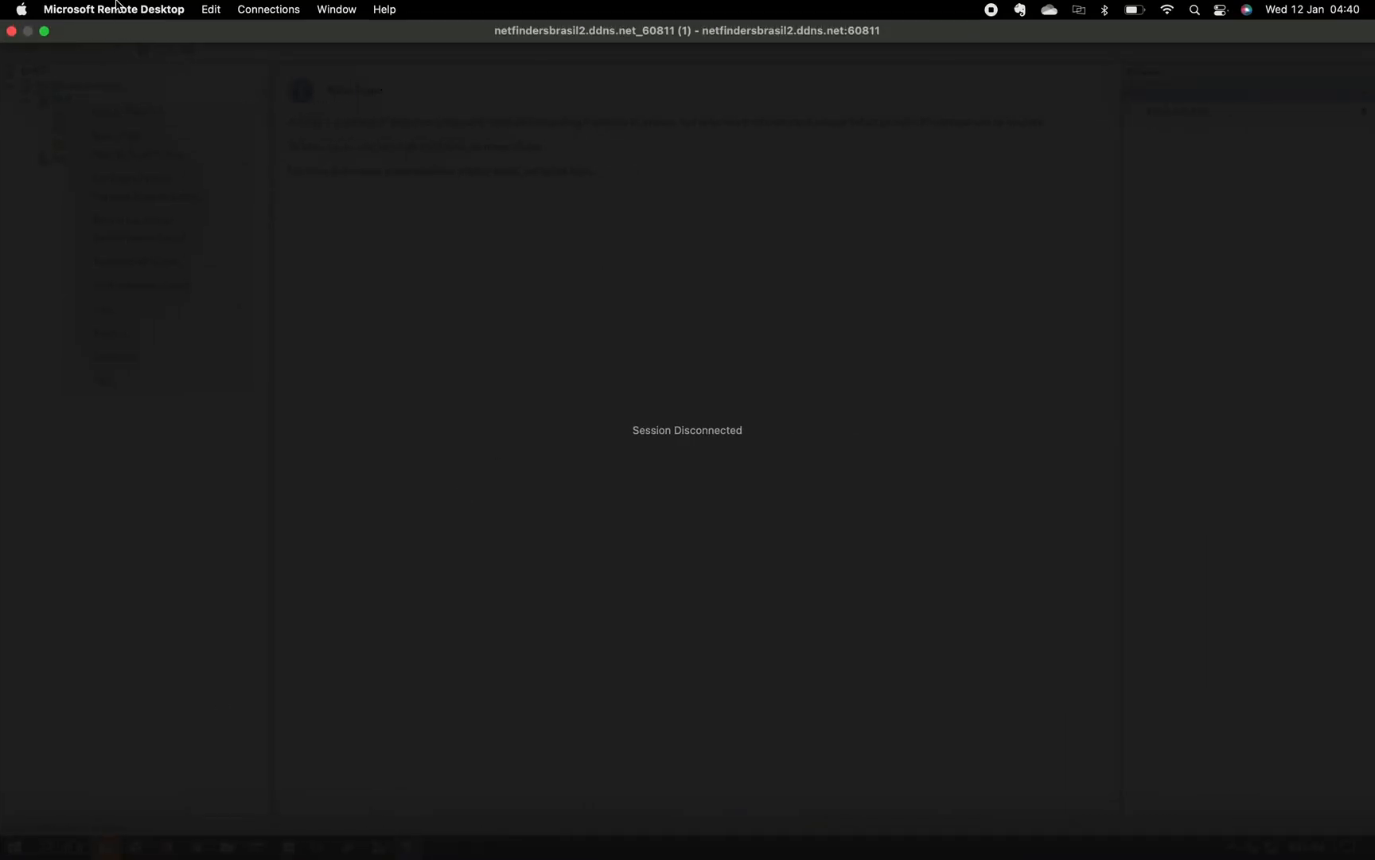
pyautogui.click(12, 32)
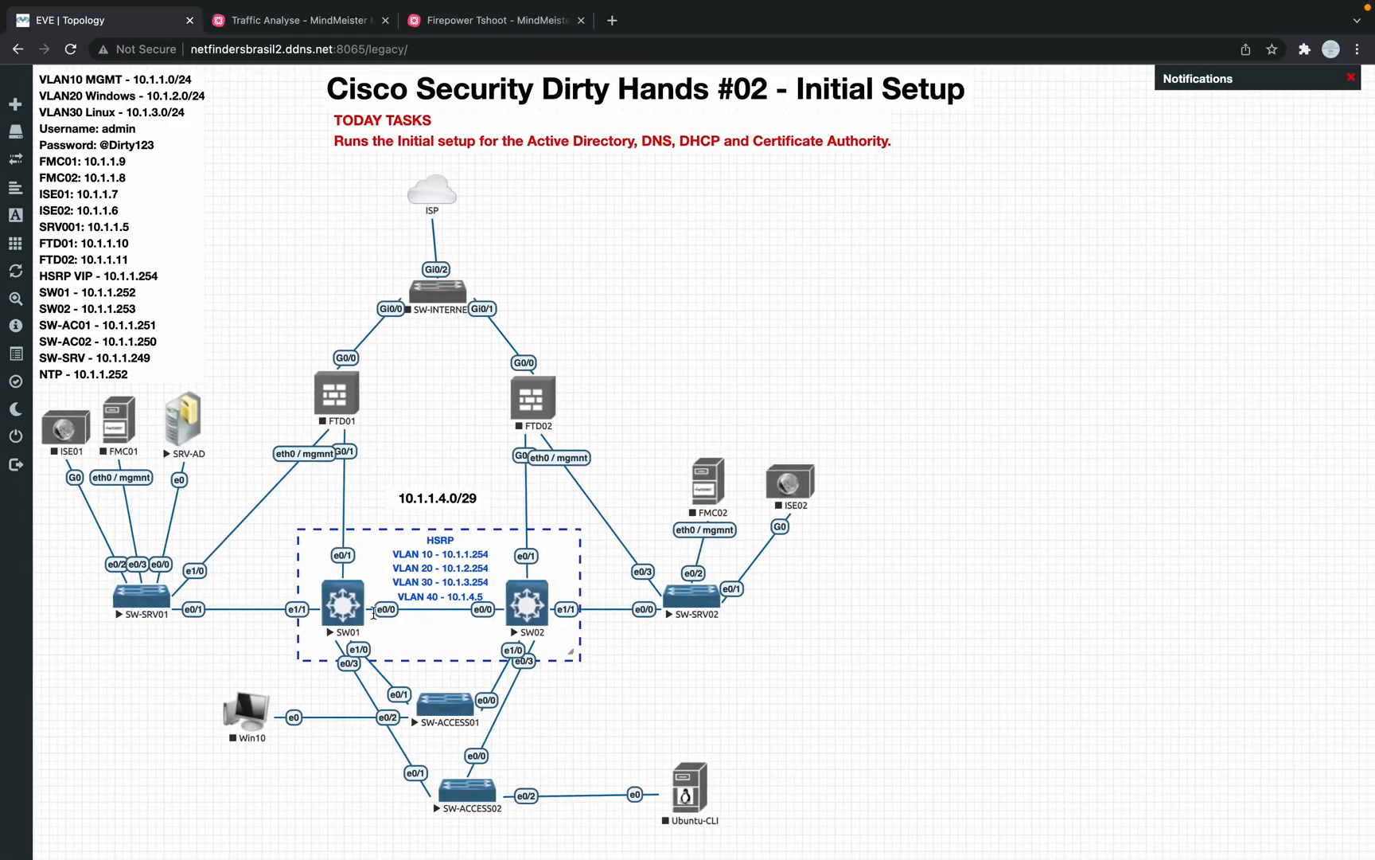
pyautogui.click(190, 433)
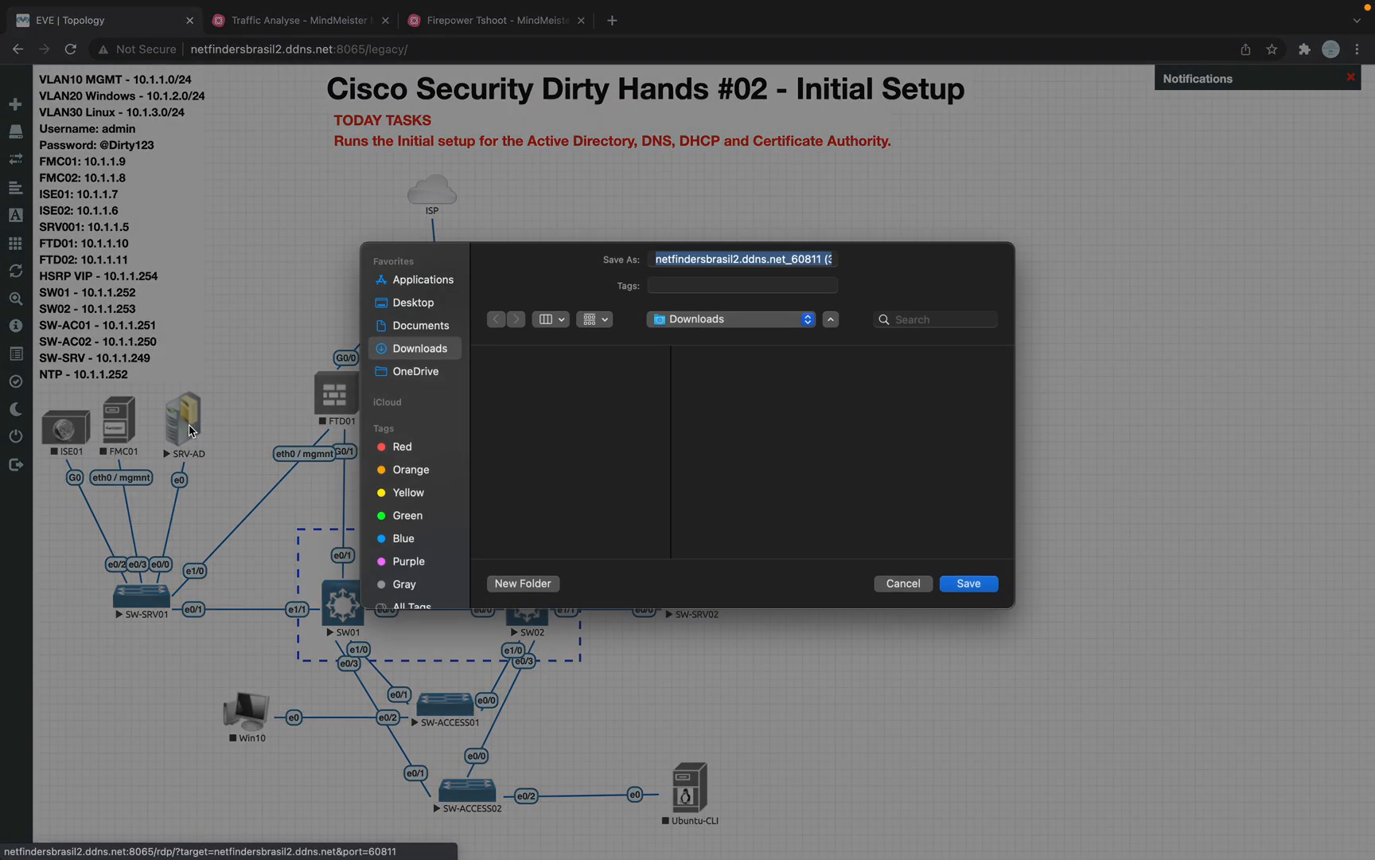
pyautogui.click(966, 587)
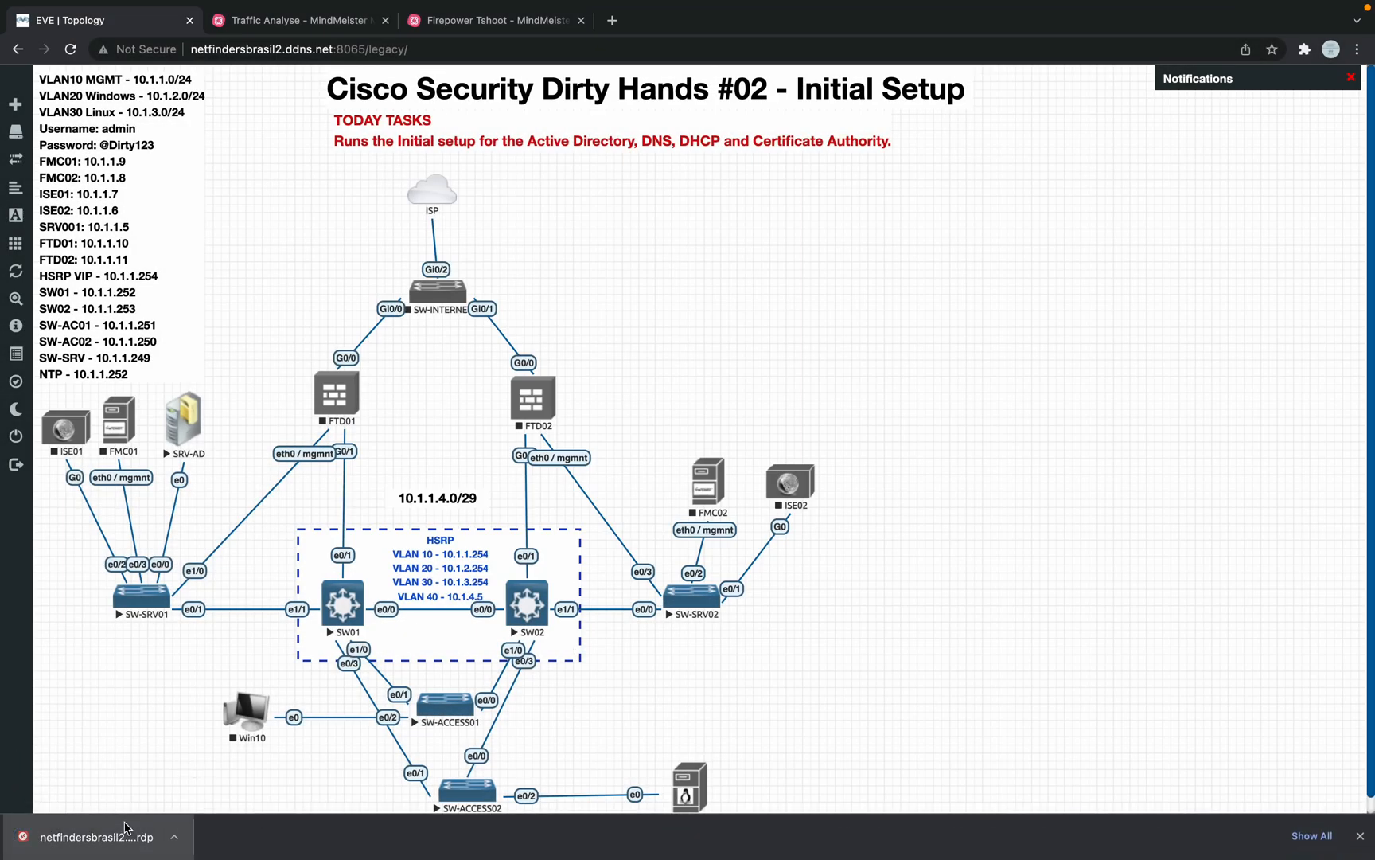
pyautogui.click(128, 827)
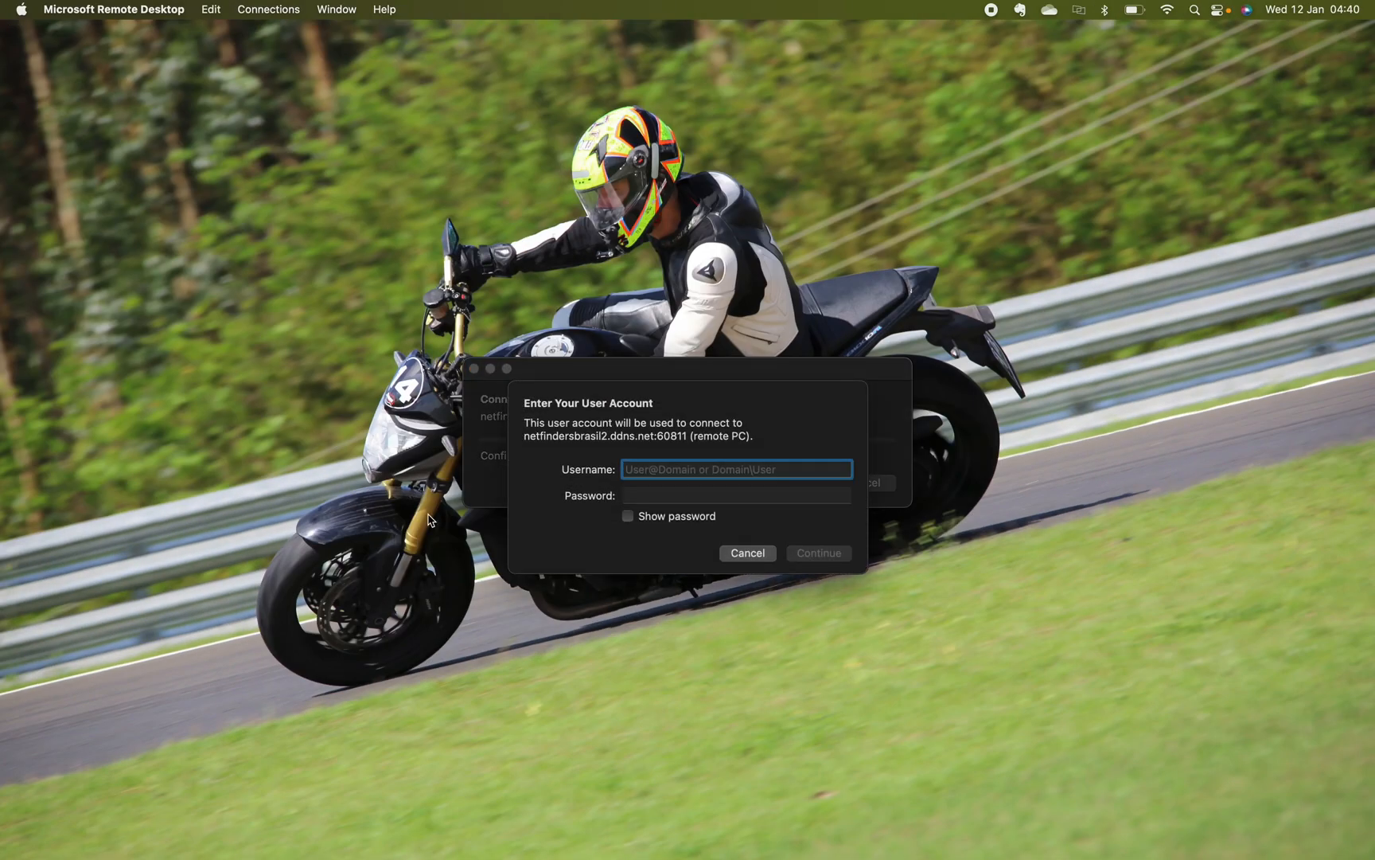
# Step: Sign in as administrator with the account password and accept the certificate warning
pyautogui.write('administrator')
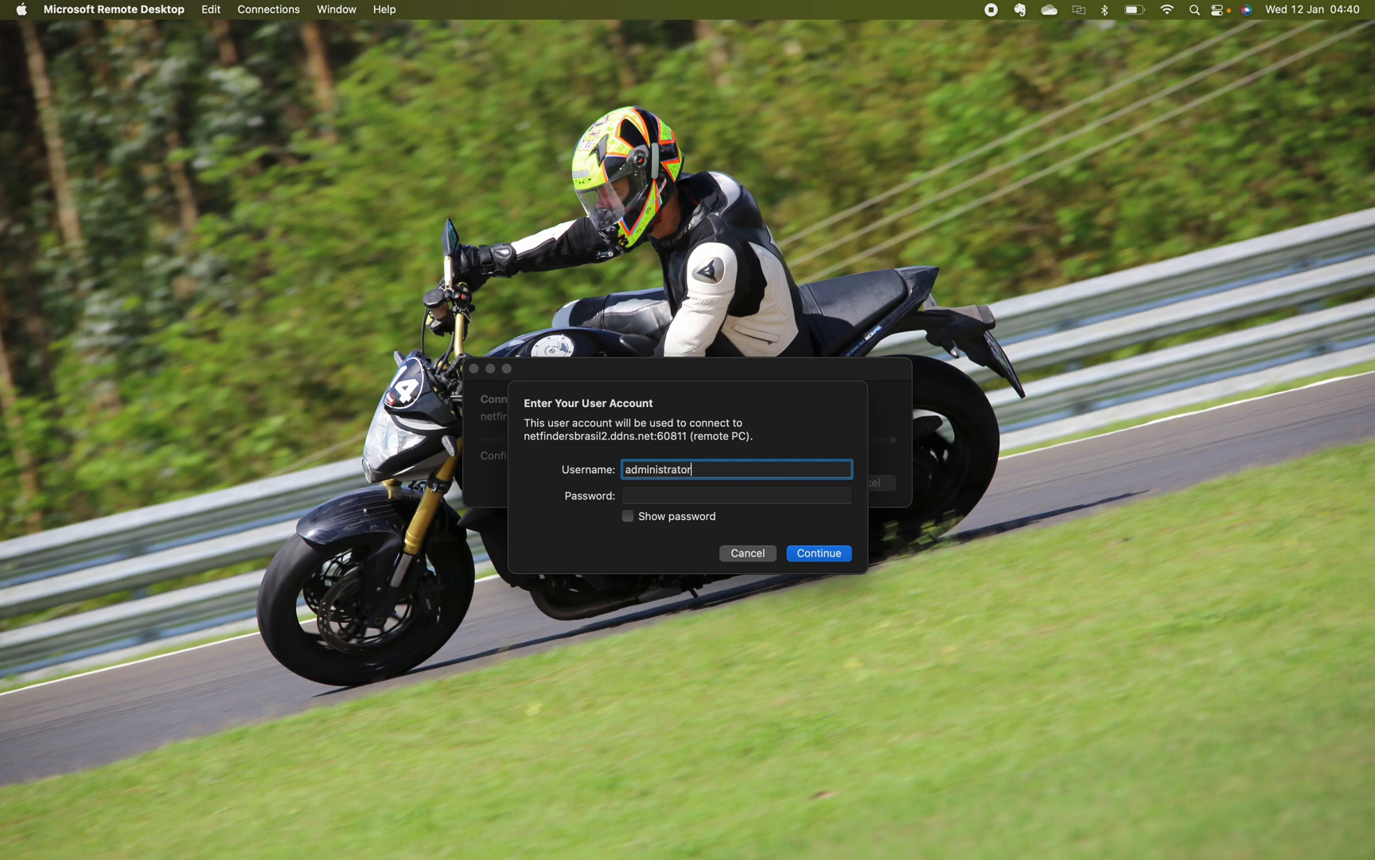
pyautogui.press('Tab')
pyautogui.write('*******')
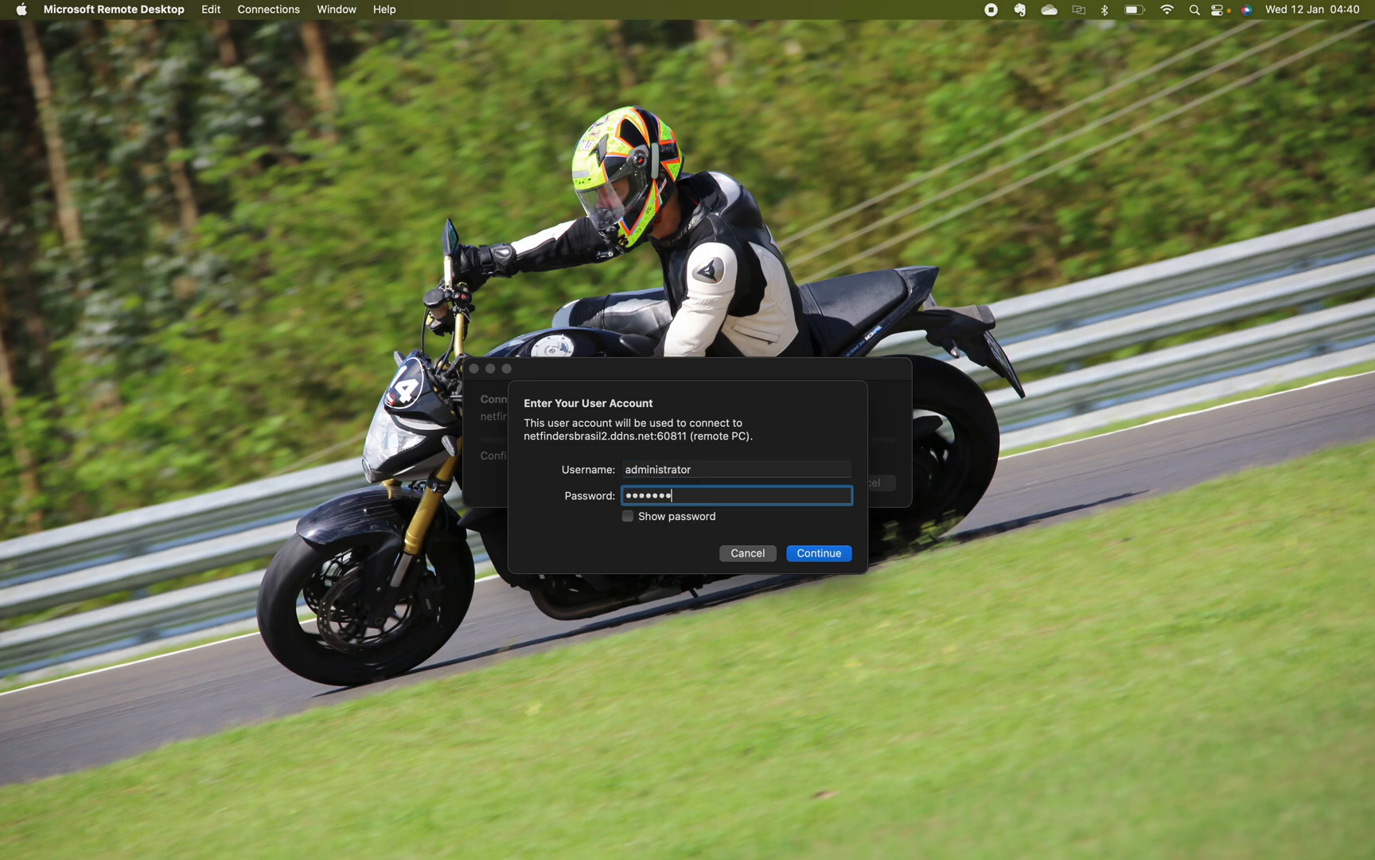
pyautogui.press('Return')
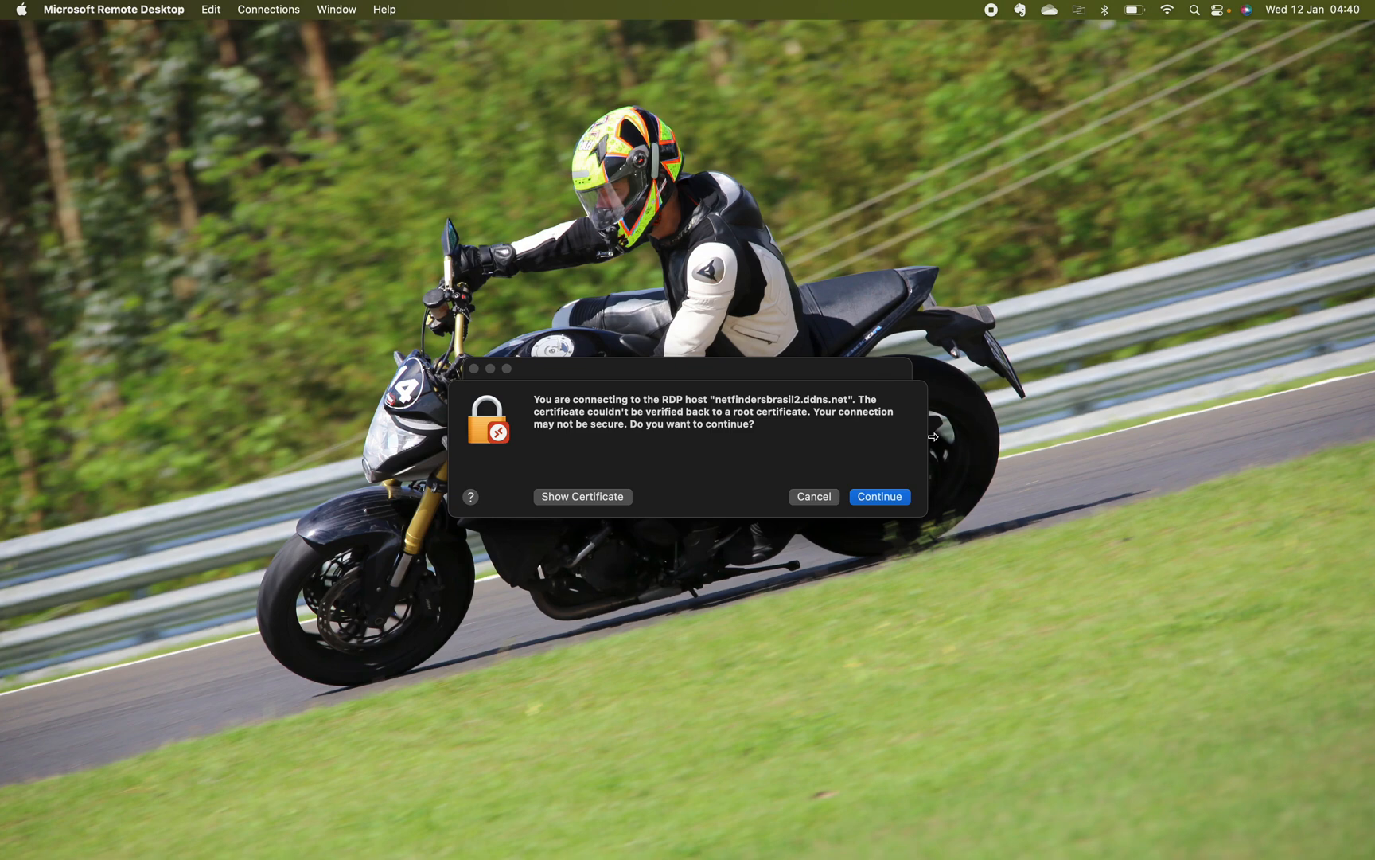
pyautogui.click(881, 498)
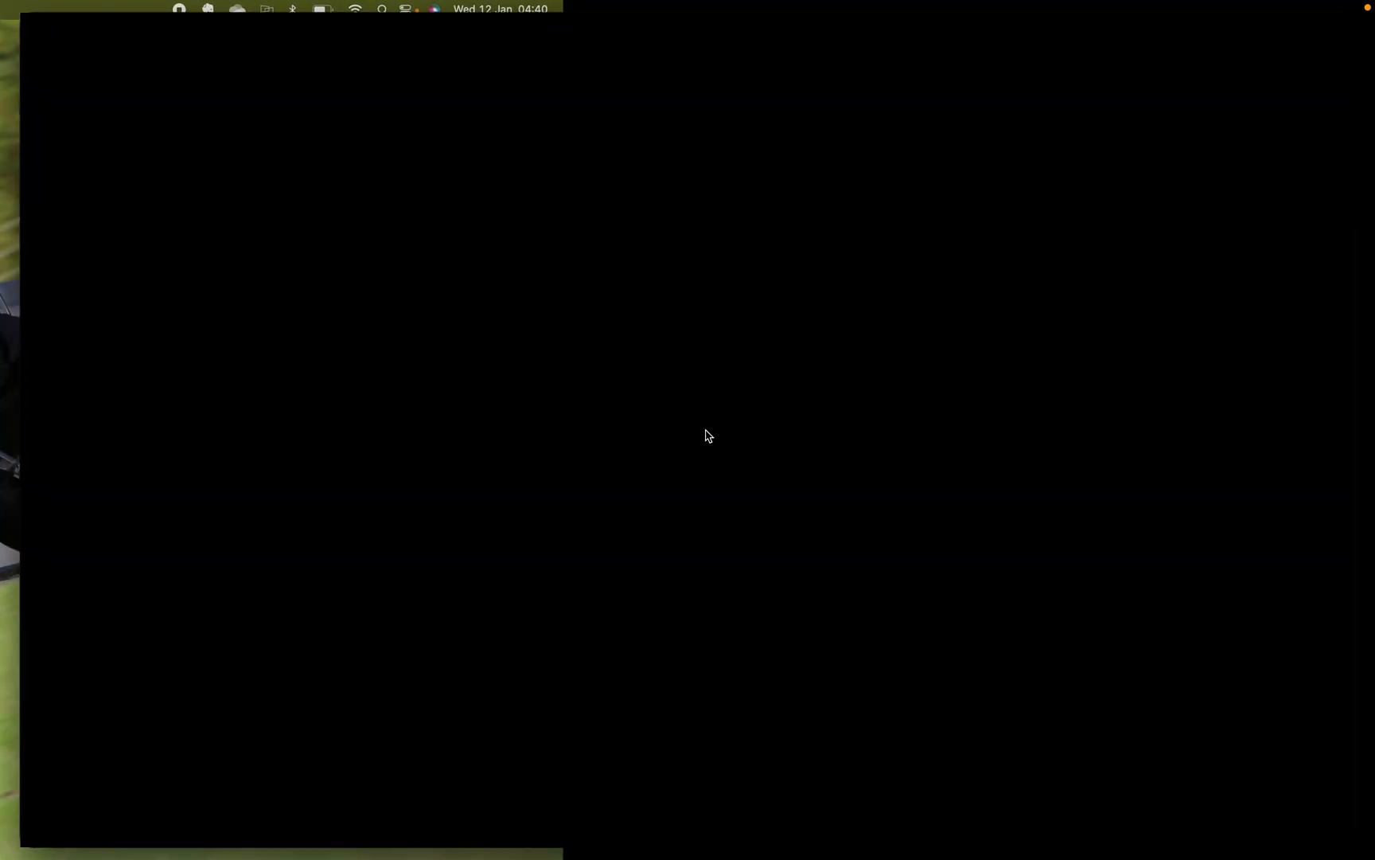
# Step: Move the Remote Desktop space ahead of Desktop 1 and enter the full-screen session
pyautogui.hotkey('ctrl', 'Up')
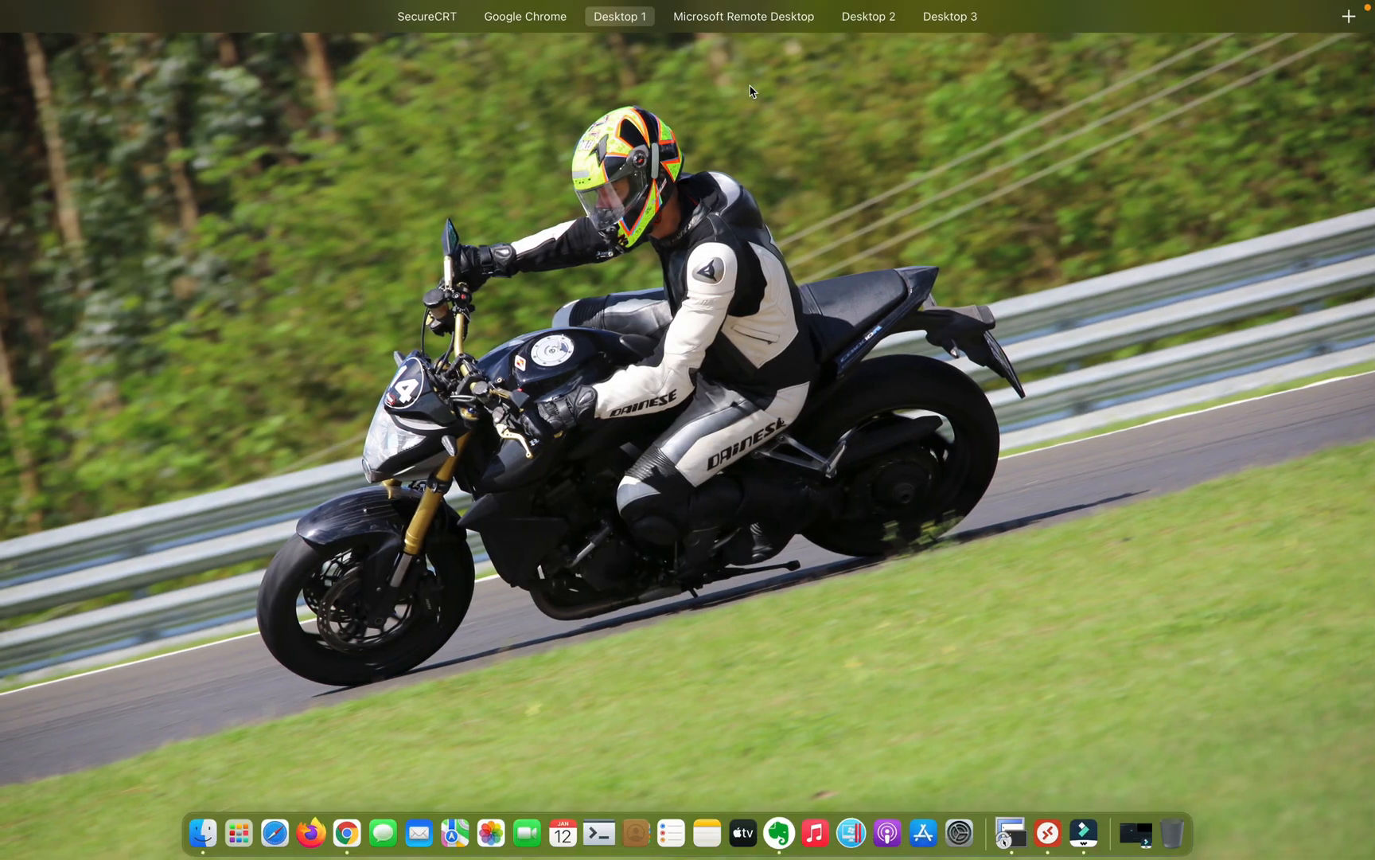
pyautogui.moveTo(718, 11)
pyautogui.click(725, 67)
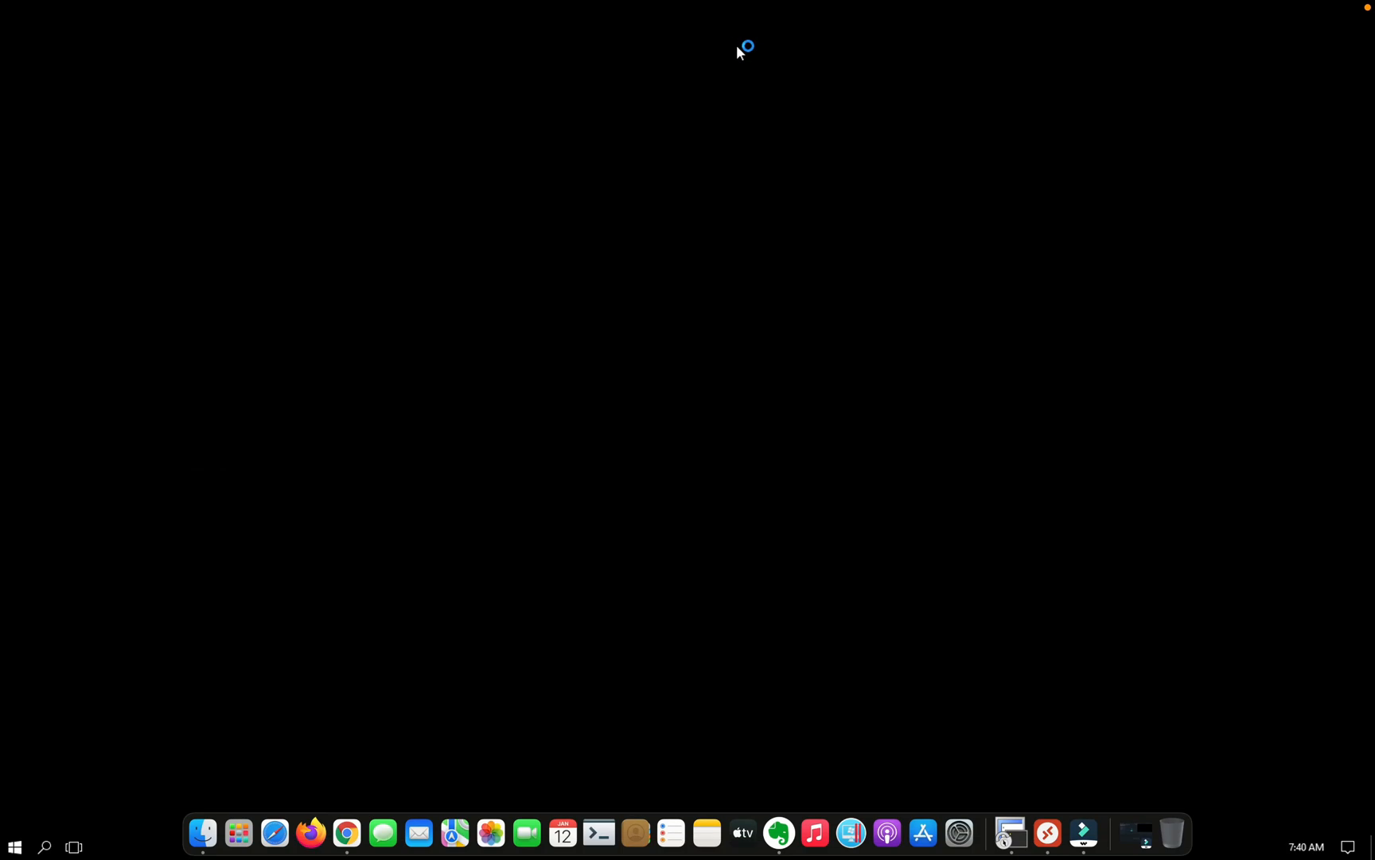
pyautogui.hotkey('ctrl', 'Up')
pyautogui.moveTo(736, 51); pyautogui.dragTo(485, 68)
pyautogui.click(580, 65)
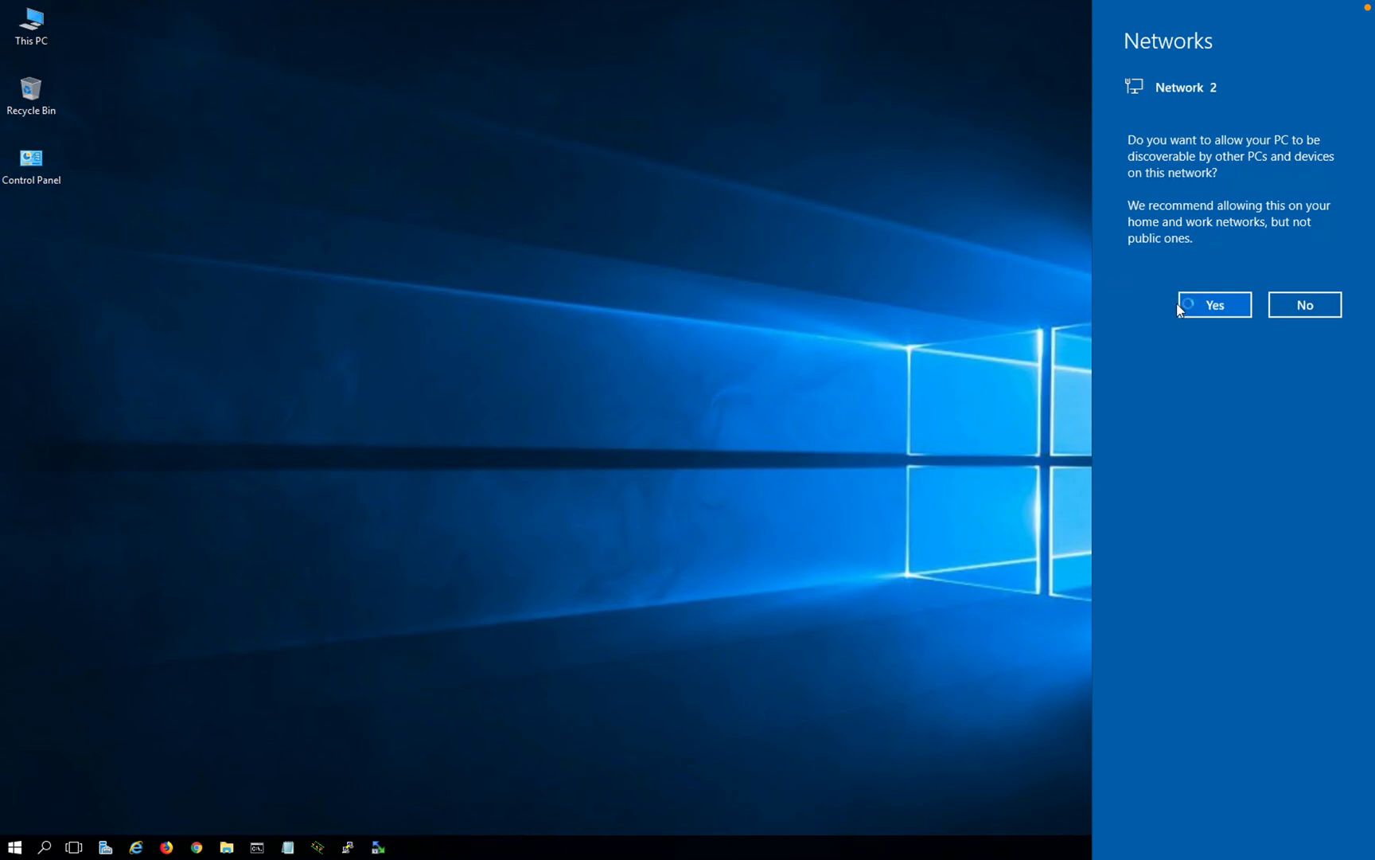
# Step: Allow the PC to be discoverable on Network 2, then return to the topology desktop
pyautogui.click(1198, 309)
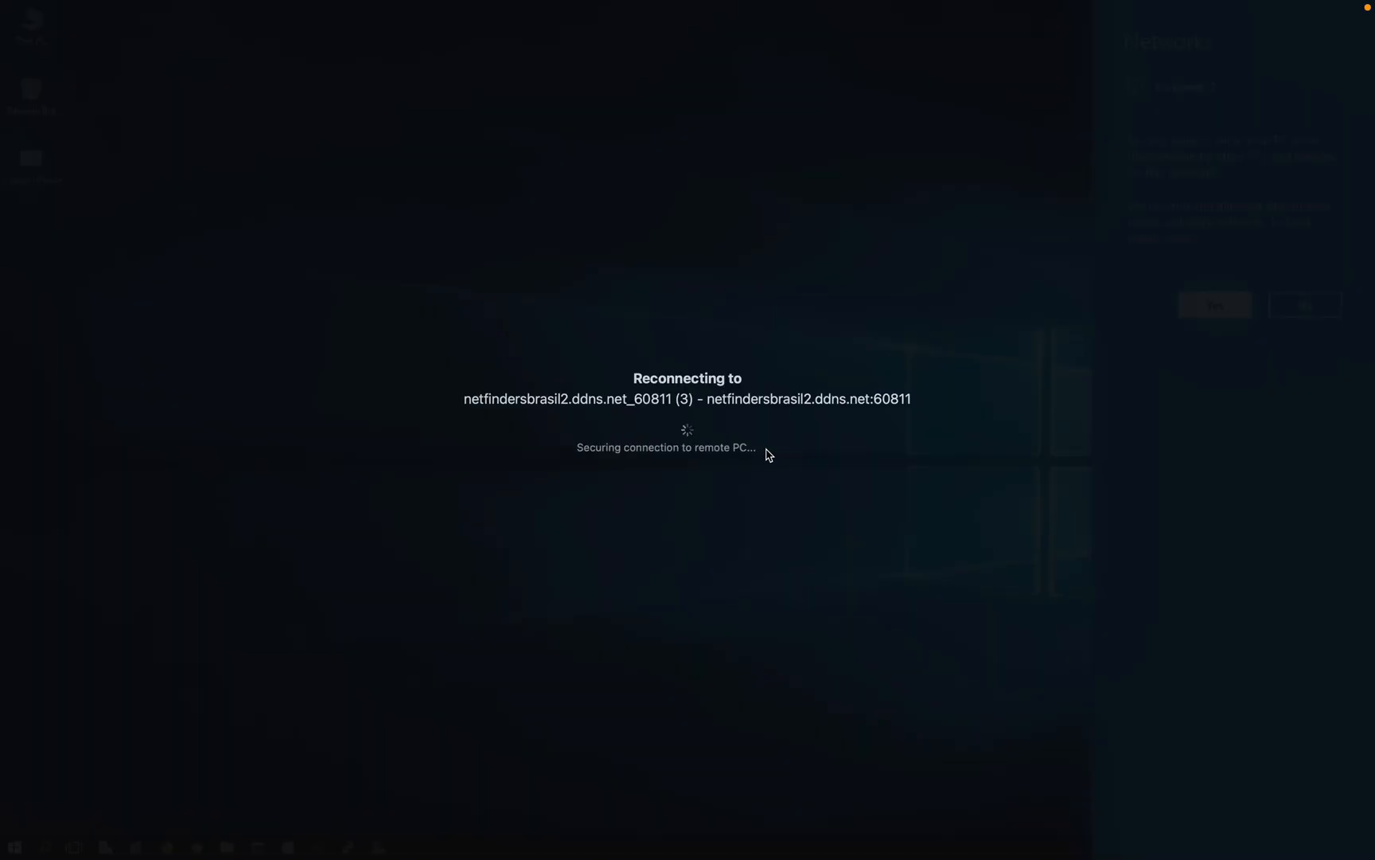
pyautogui.hotkey('ctrl', 'Left')
pyautogui.hotkey('ctrl', 'Left')
pyautogui.hotkey('ctrl', 'Right')
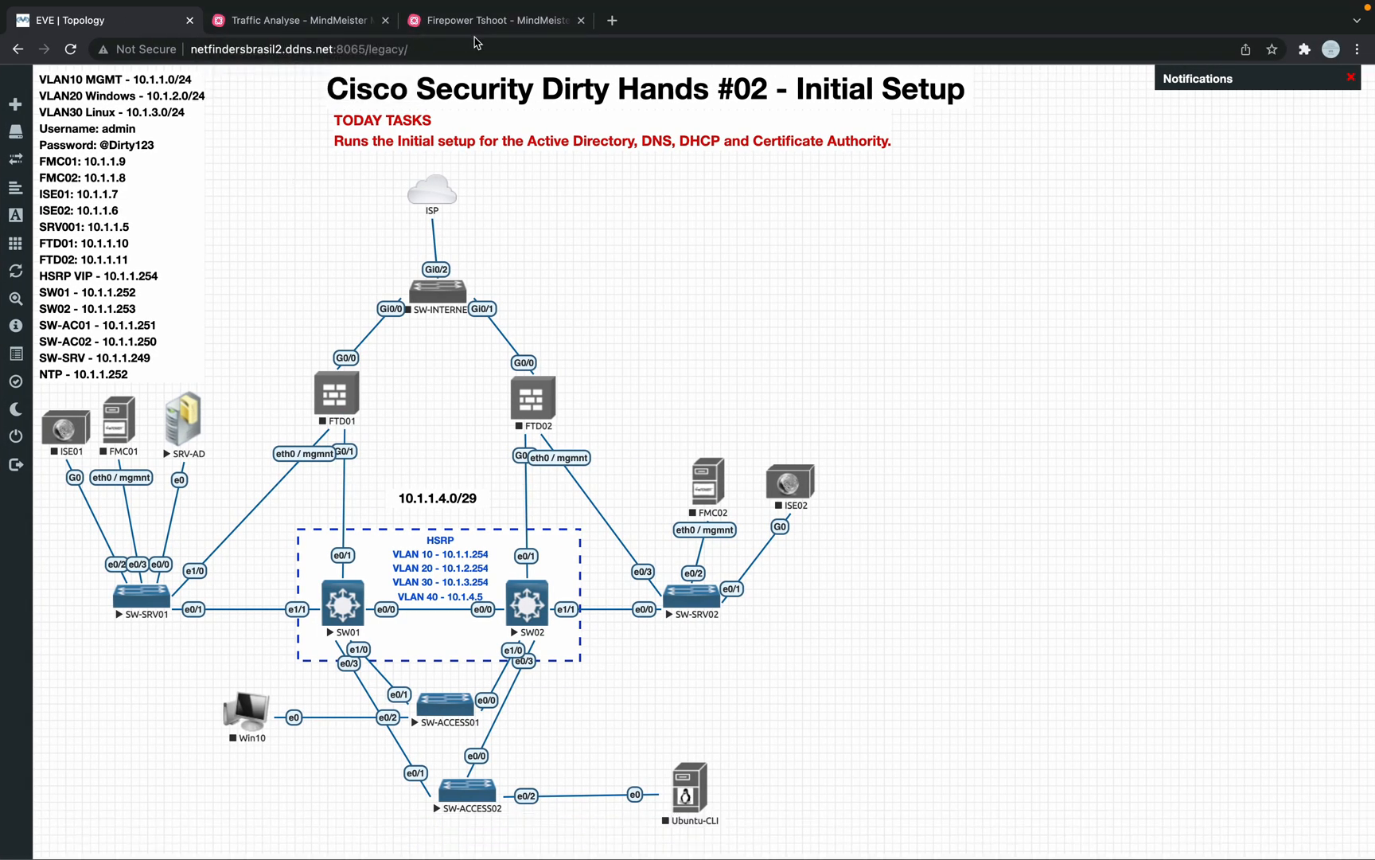
# Step: Open the Firepower Tshoot map and expand Check SFtunnel, Gather Pigtails log and Run debugs
pyautogui.click(482, 30)
pyautogui.hscroll(3, 468, 372)
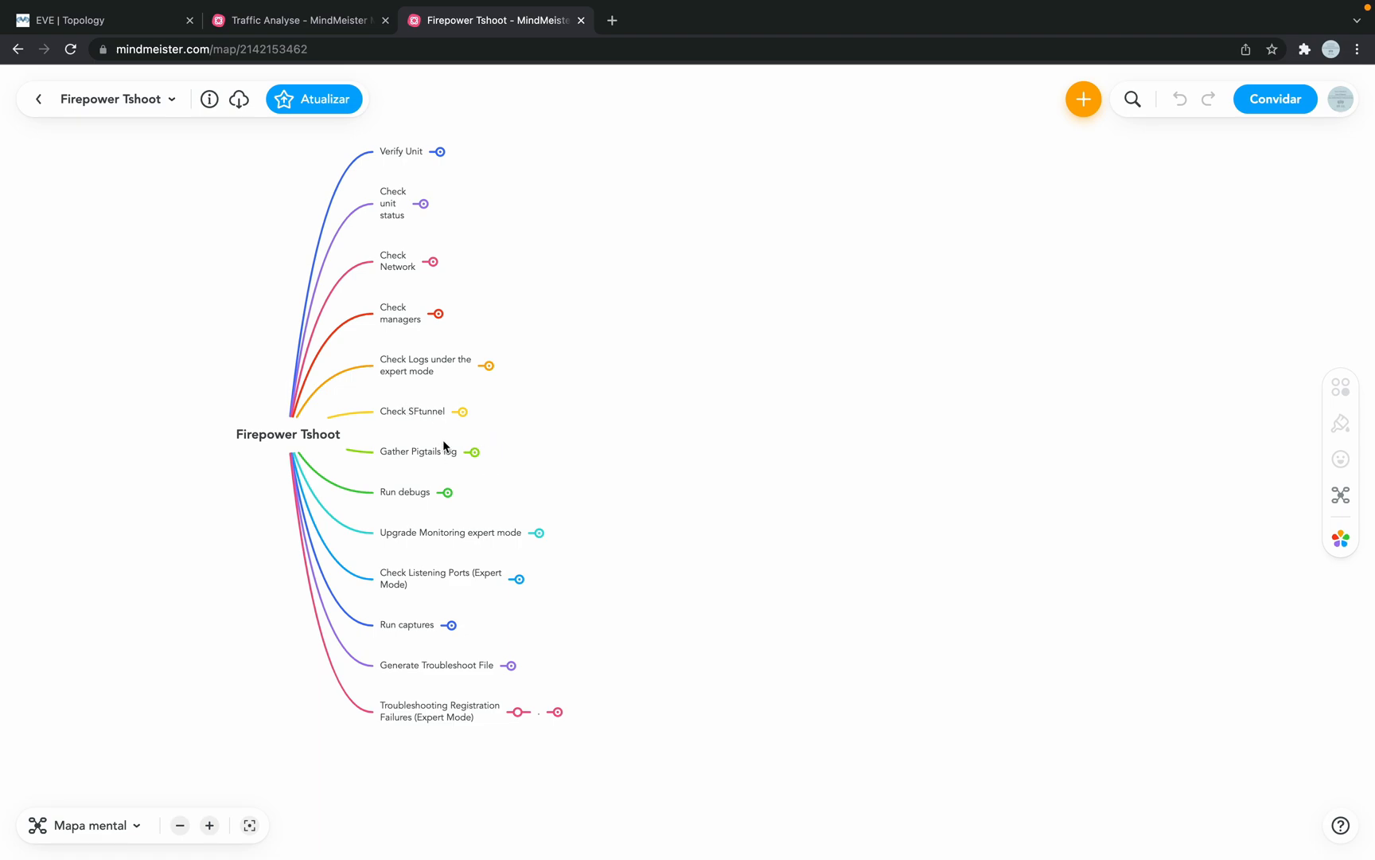
pyautogui.click(461, 413)
pyautogui.click(473, 452)
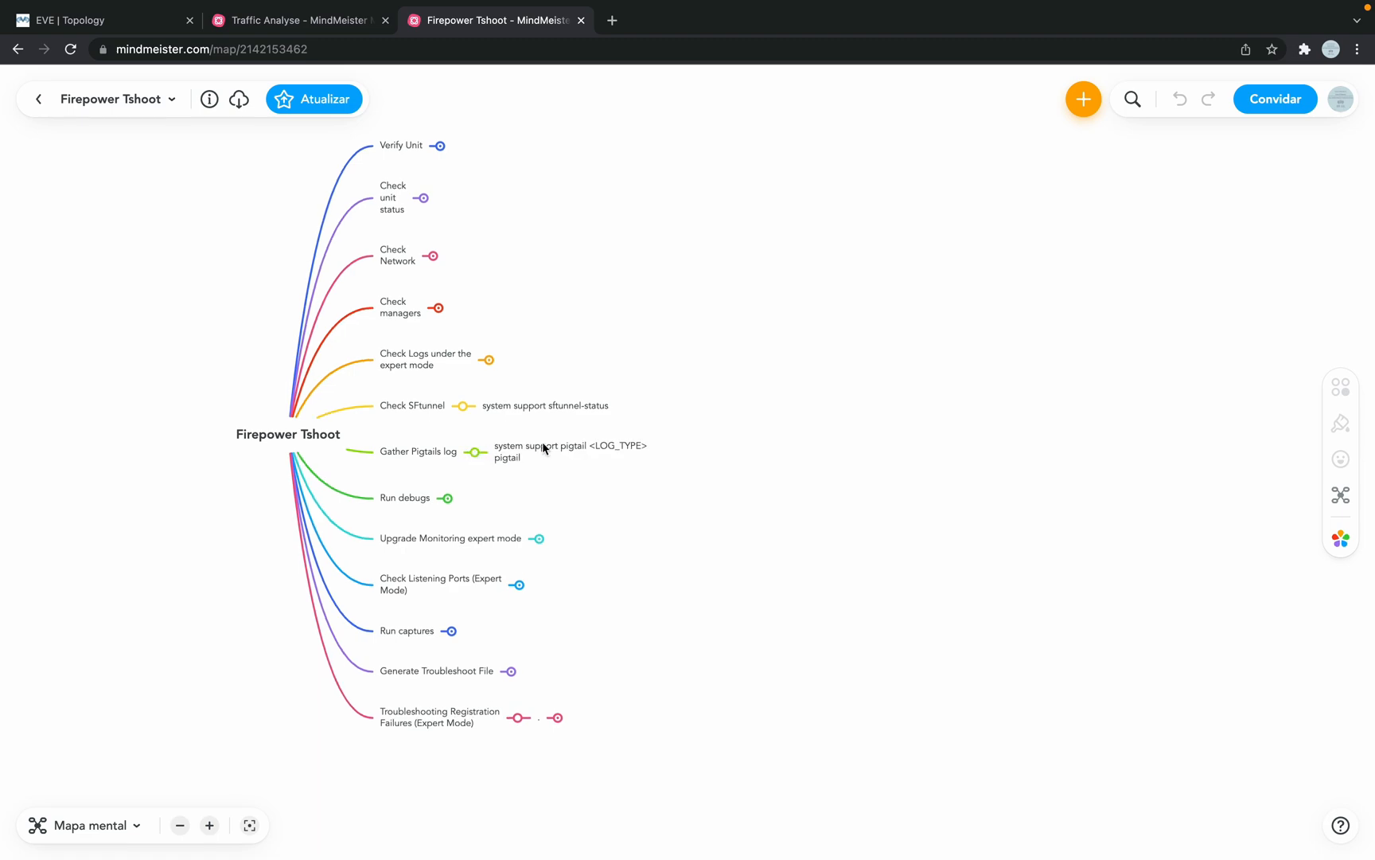
pyautogui.click(448, 499)
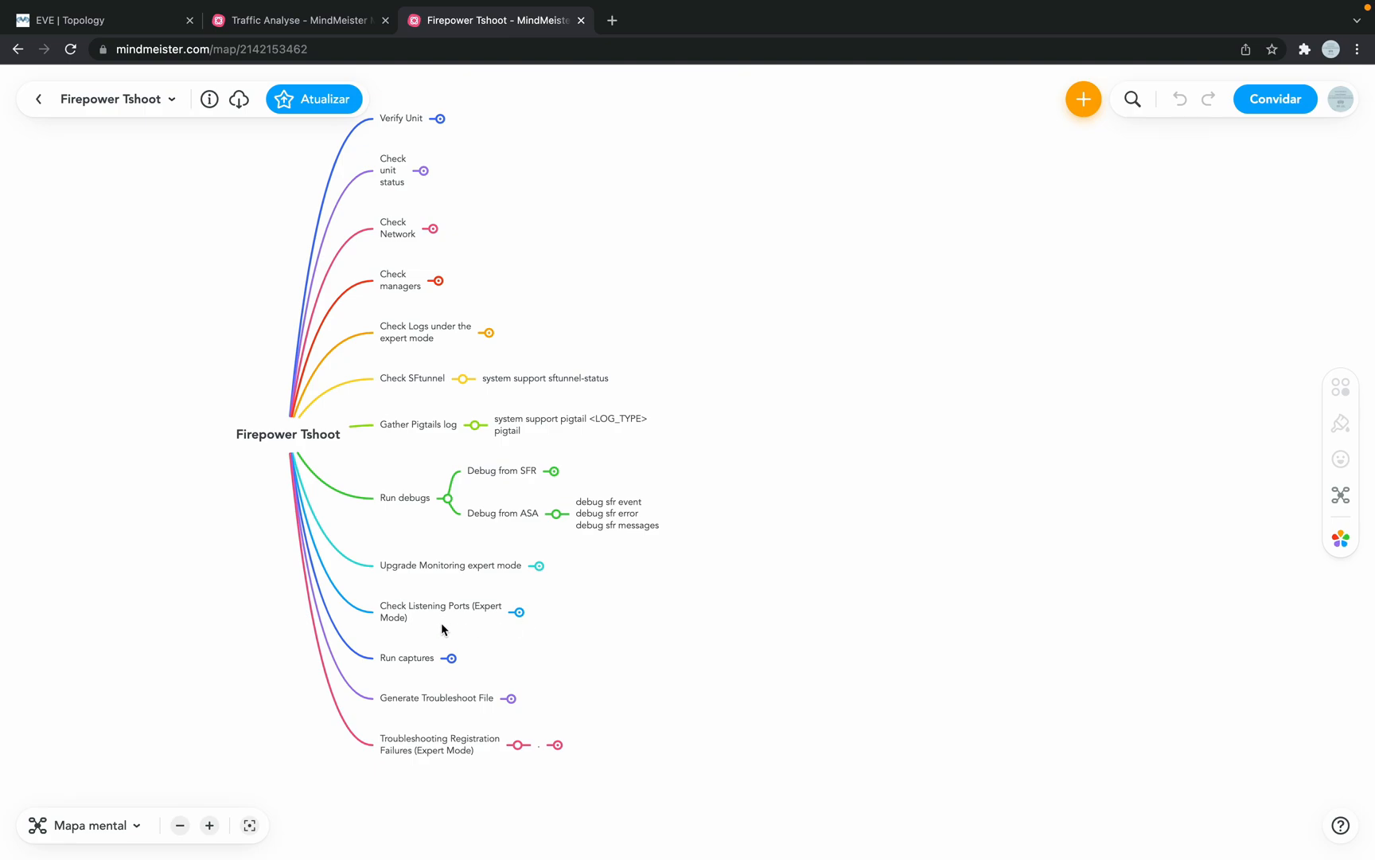
# Step: Expand Run captures, Generate Troubleshoot File, Registration Failures and Verify Connectivity; select the netstat -n | grep 8305 line
pyautogui.click(451, 658)
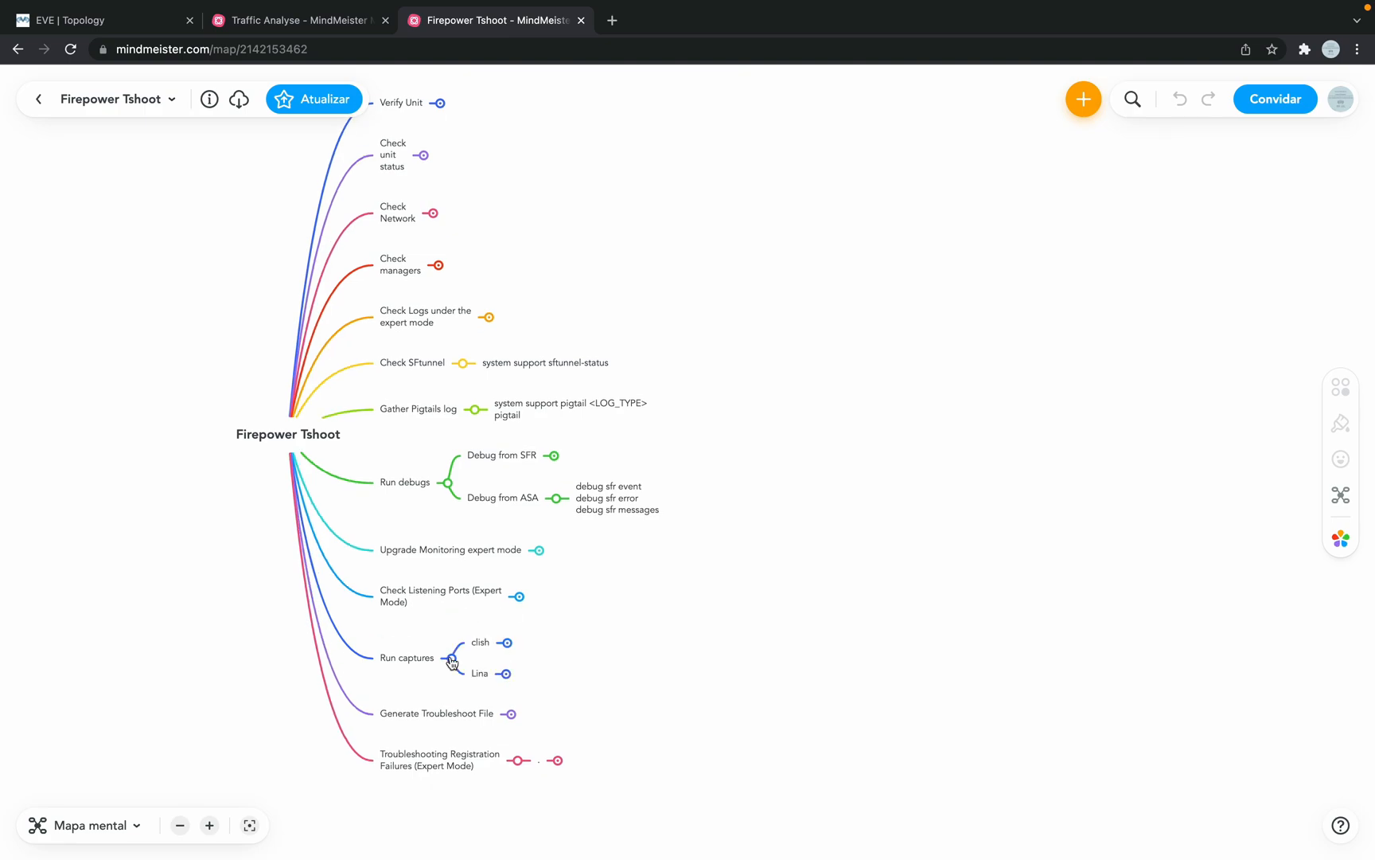
pyautogui.click(510, 713)
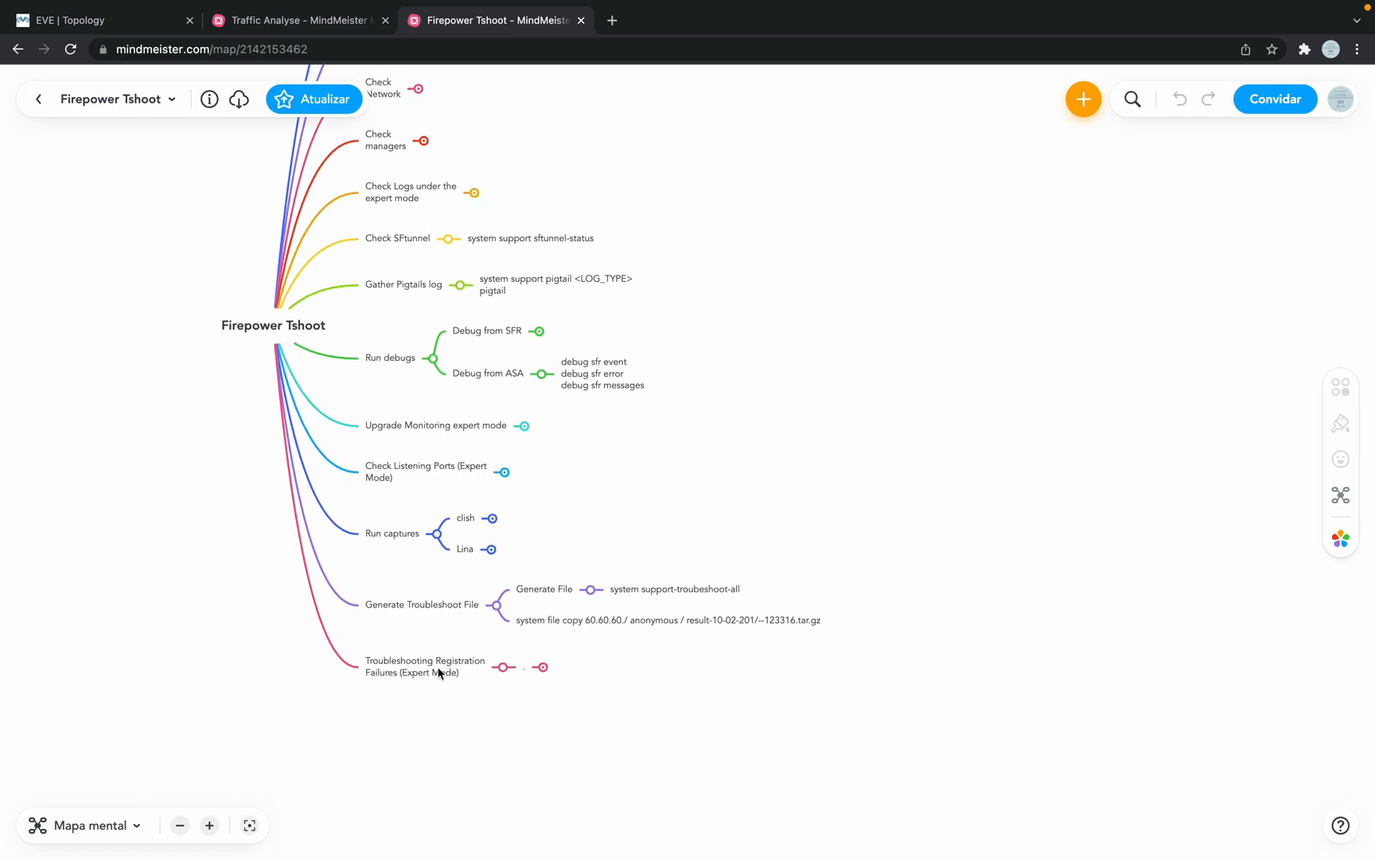
pyautogui.click(541, 667)
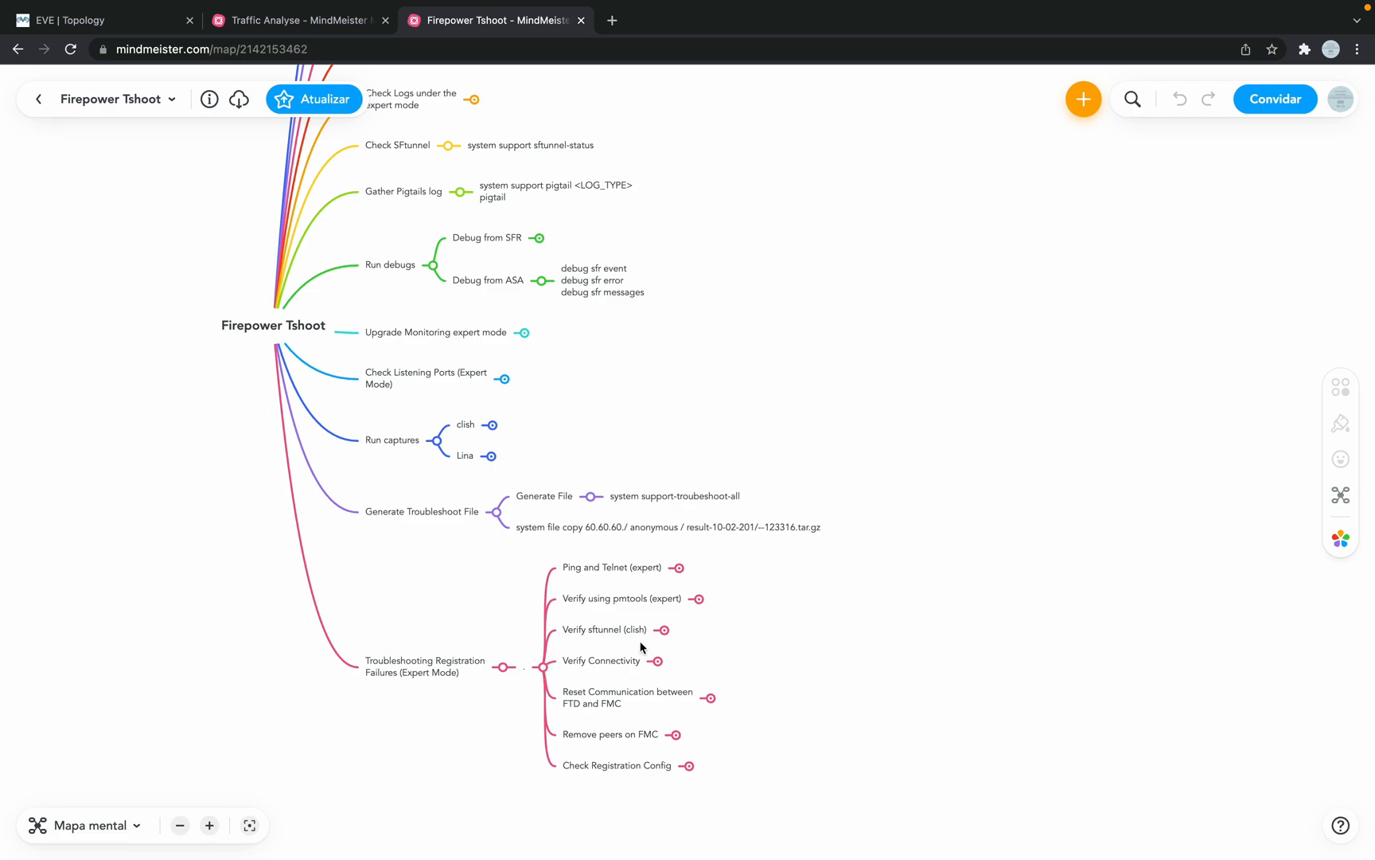
pyautogui.click(657, 661)
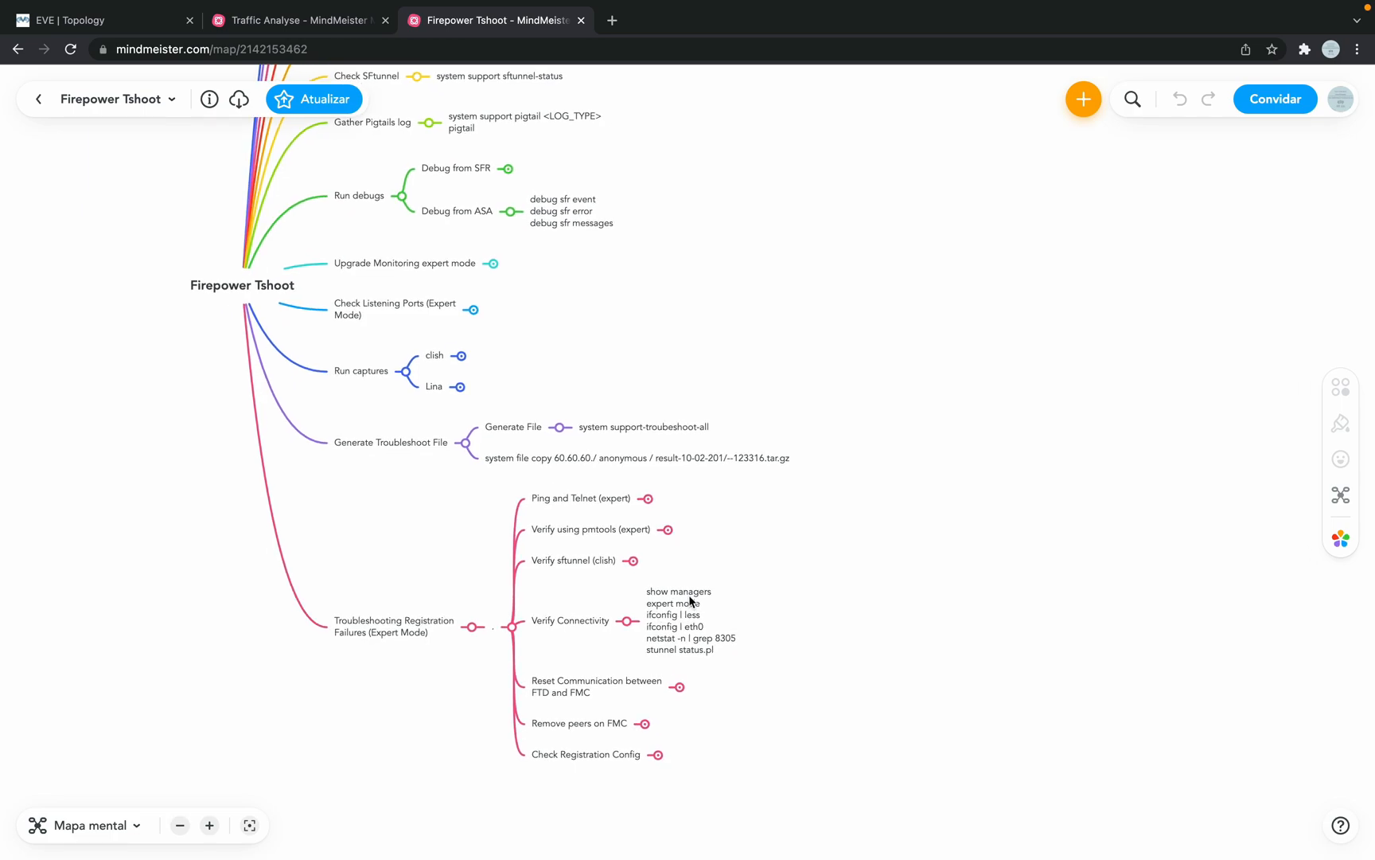
pyautogui.tripleClick(719, 638)
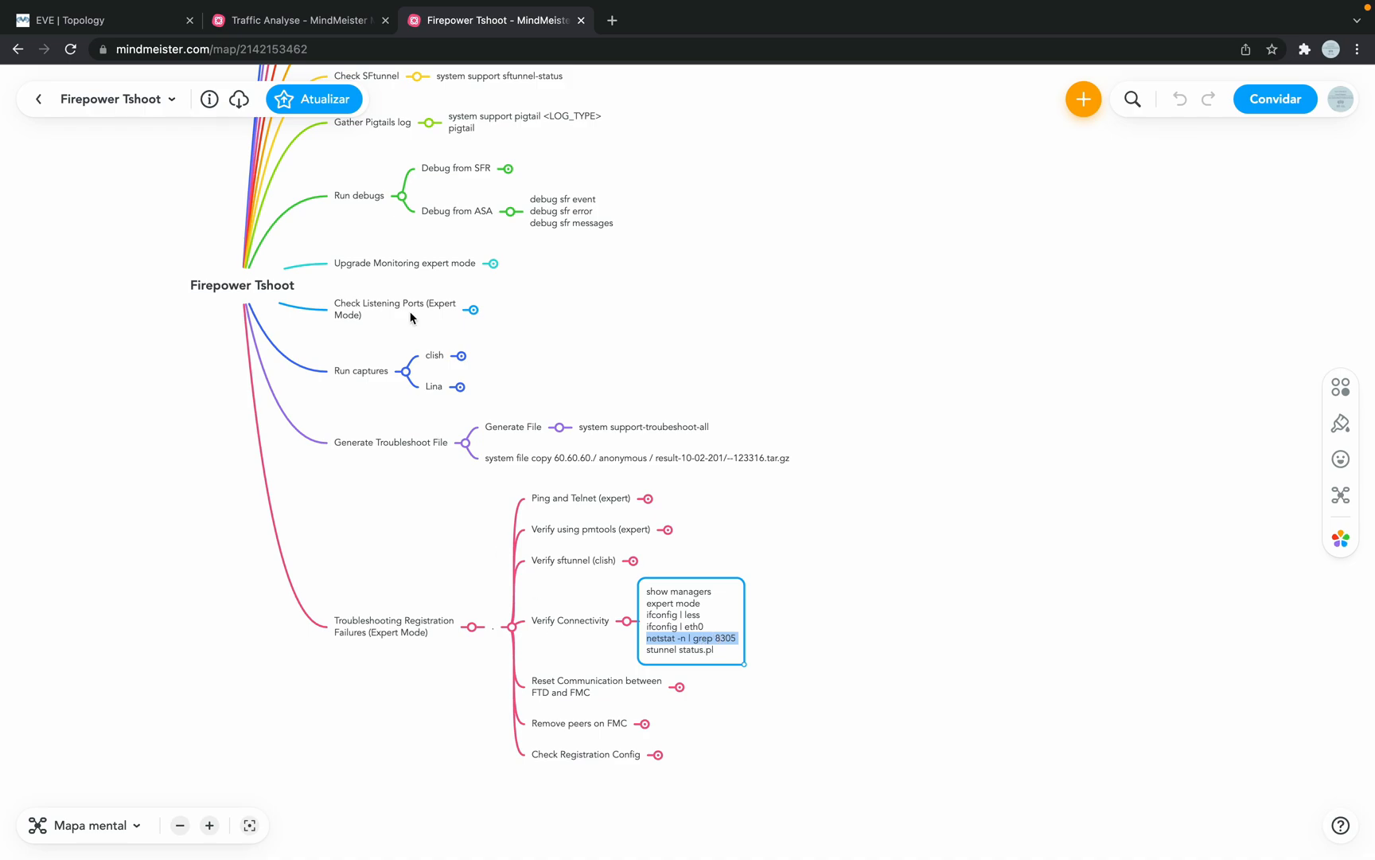
pyautogui.scroll(3, 411, 316)
pyautogui.hscroll(-1, 410, 317)
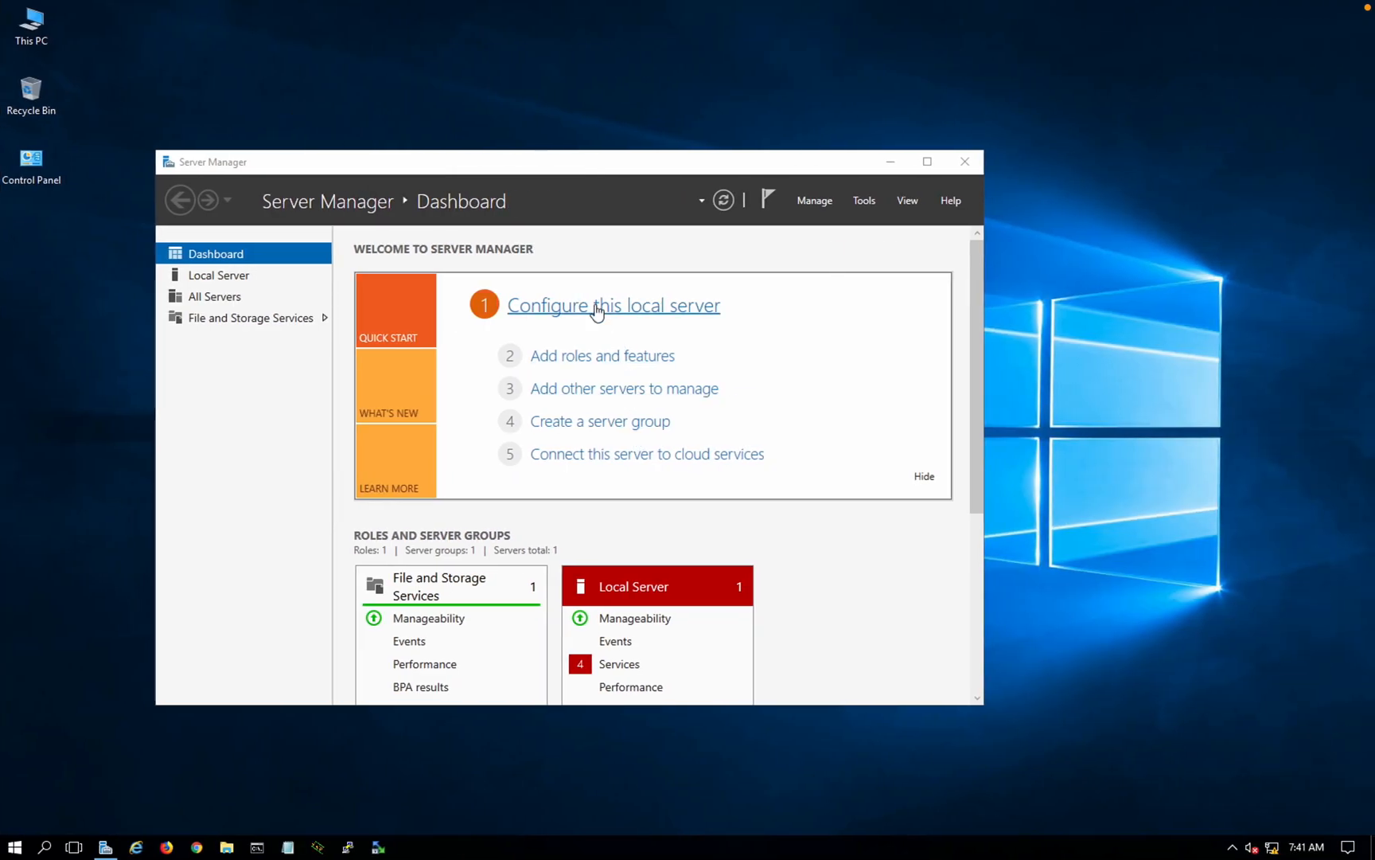
# Step: Open the local server's configuration, then the Ethernet DHCP link to list network adapters
pyautogui.click(598, 309)
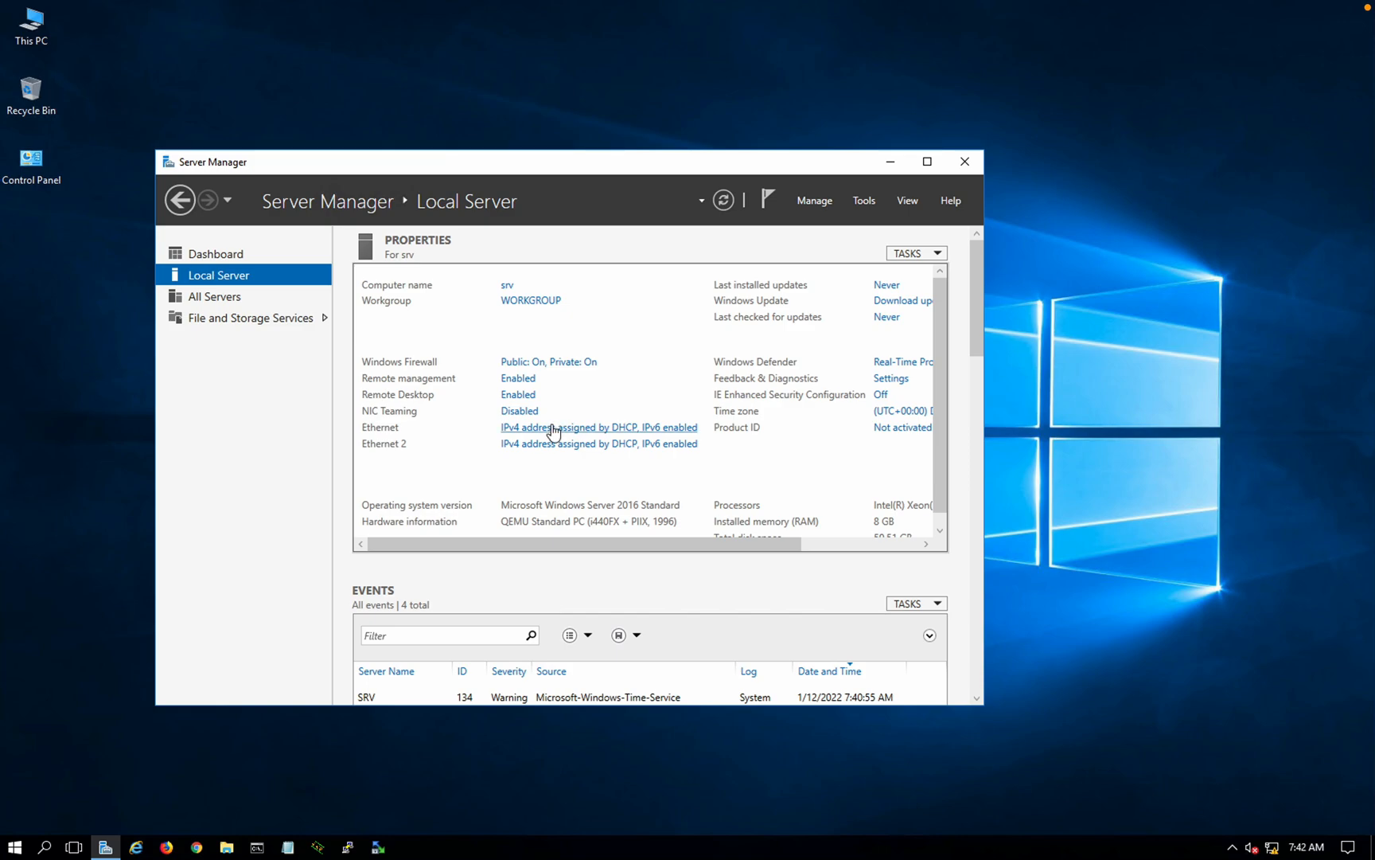
pyautogui.click(555, 432)
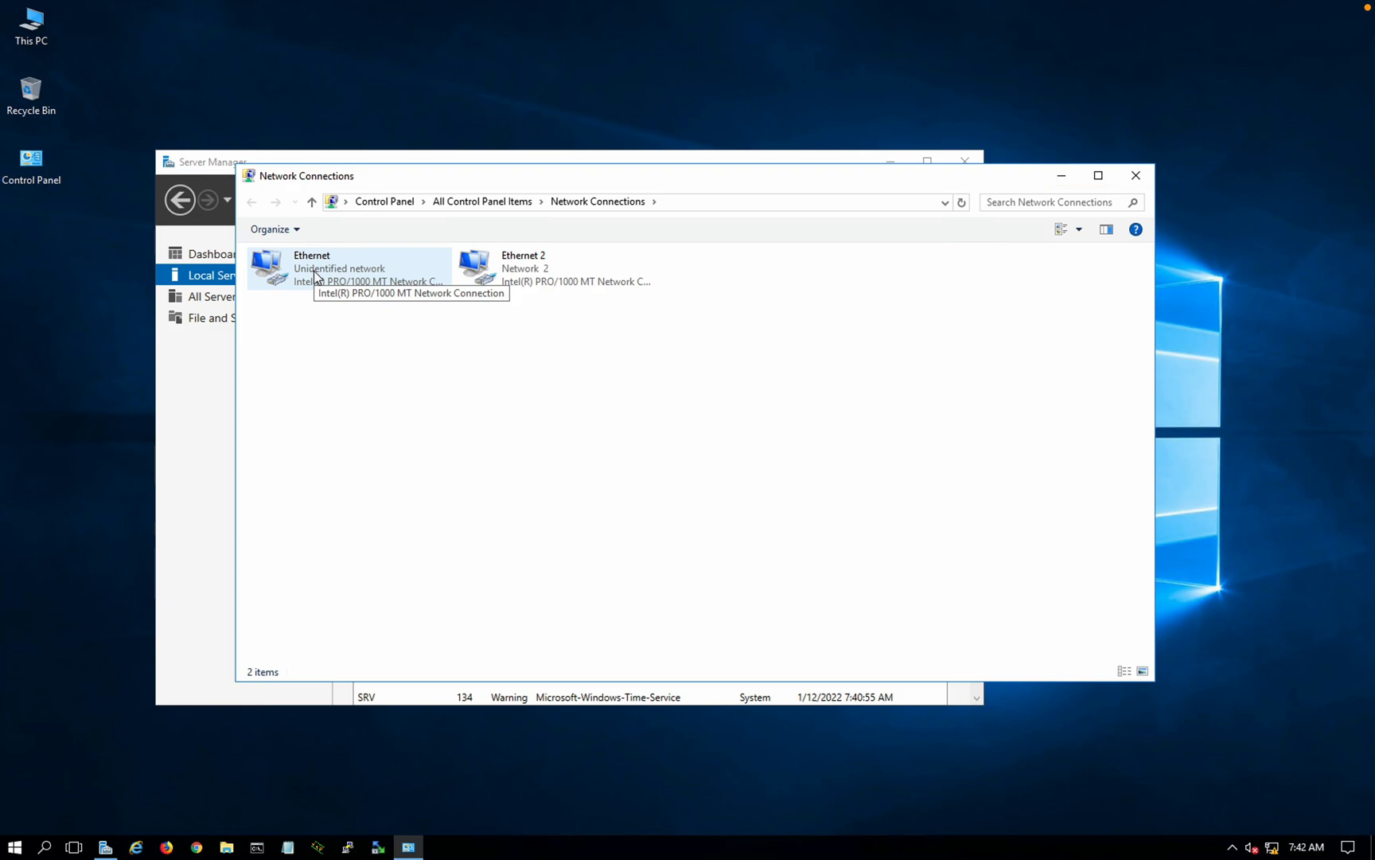
# Step: Disable IPv6 in the Ethernet adapter's properties
pyautogui.doubleClick(316, 275)
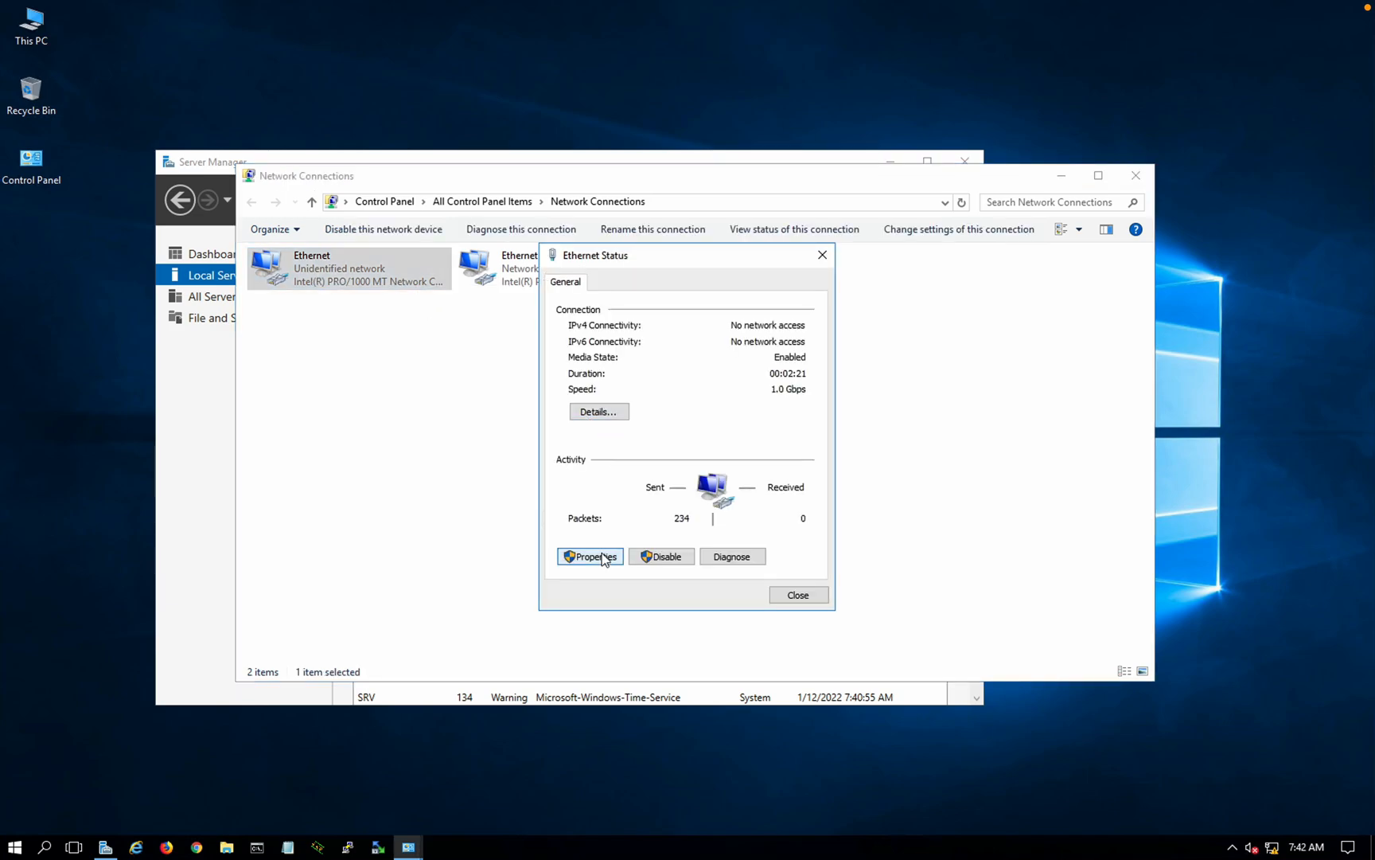
pyautogui.click(605, 558)
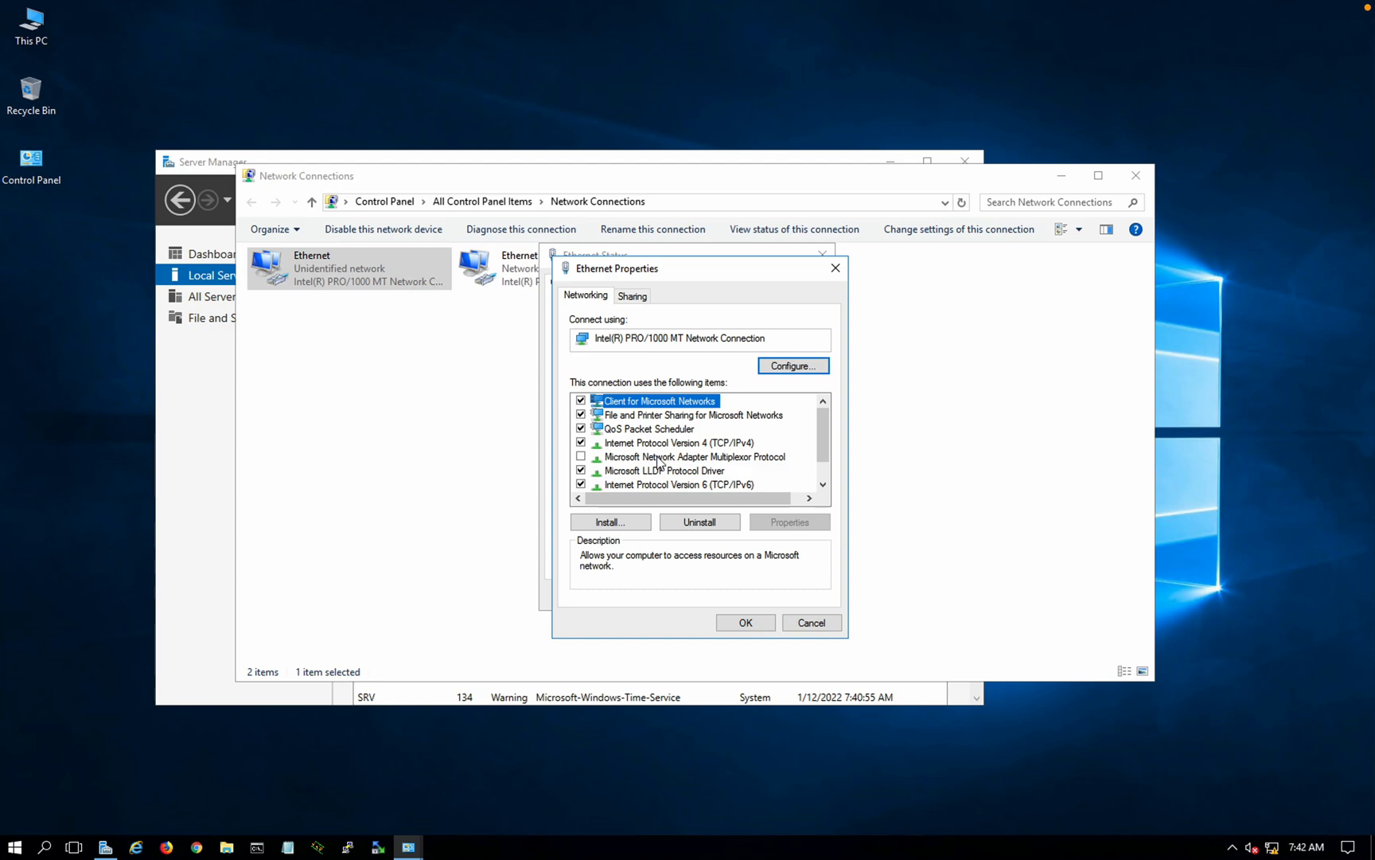
pyautogui.click(581, 484)
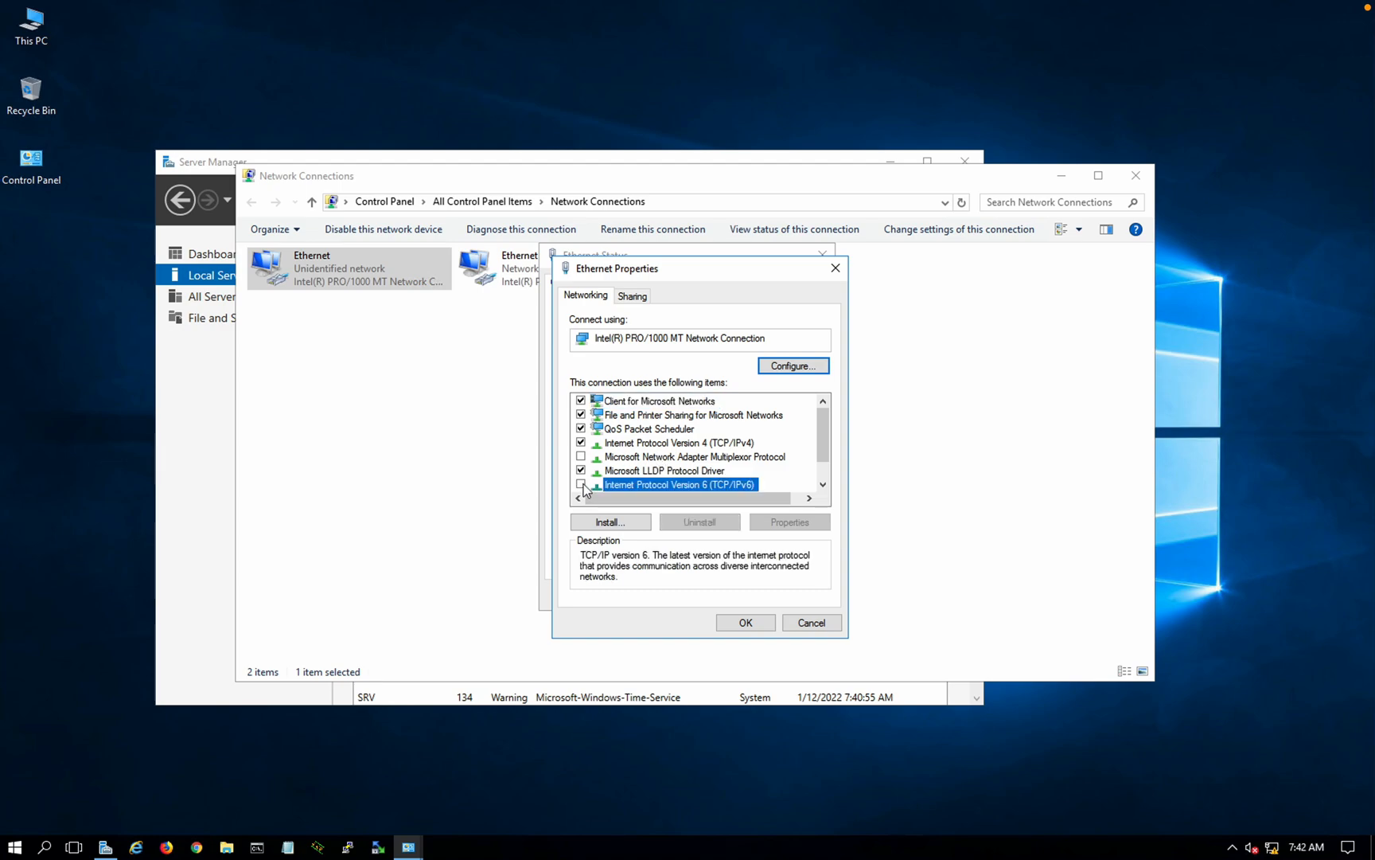
# Step: Set IPv4 to static 10.1.1.5, mask 255.255.255.0, gateway 10.1.1.254, DNS 127.0.0.1
pyautogui.doubleClick(635, 442)
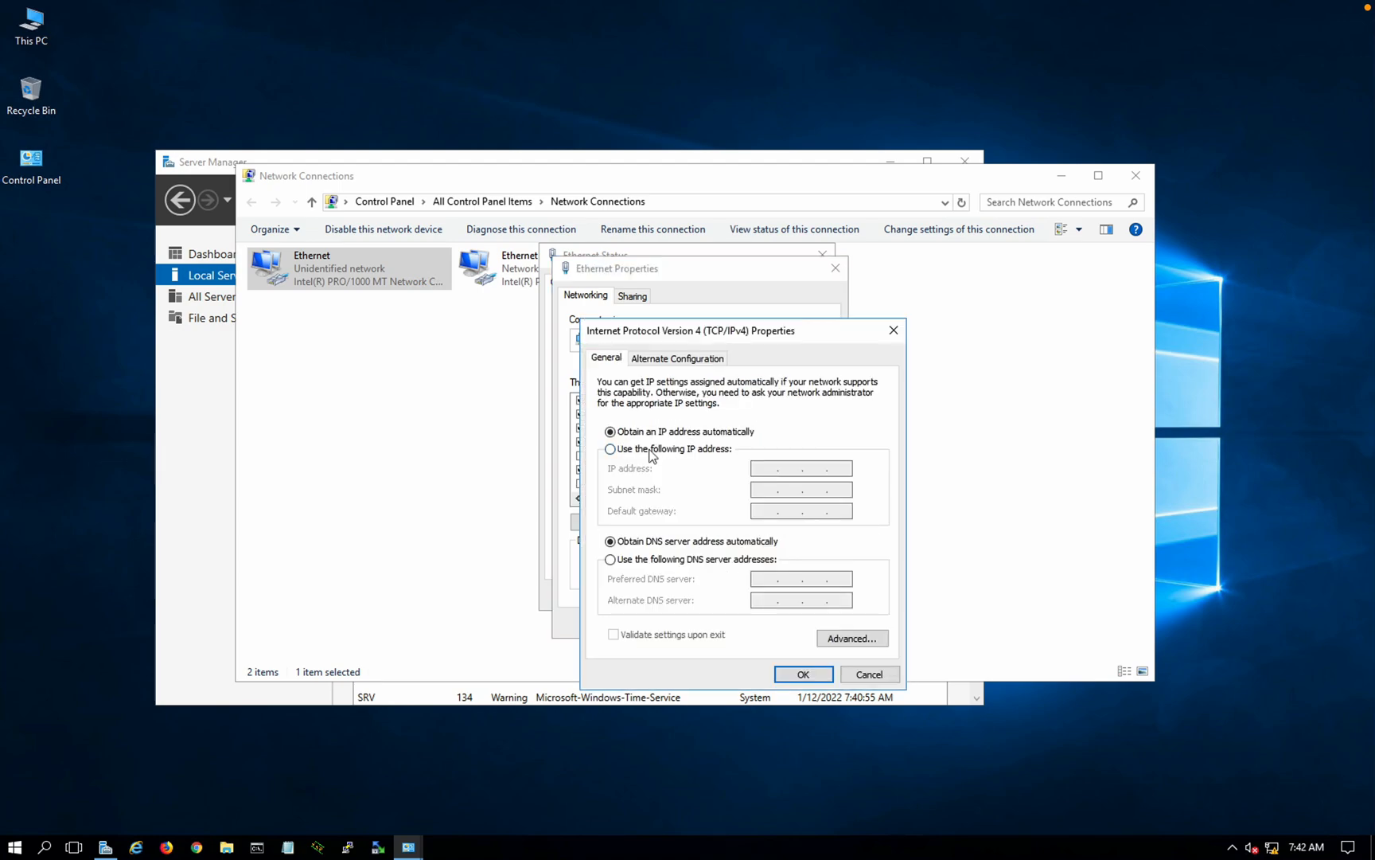
pyautogui.click(651, 451)
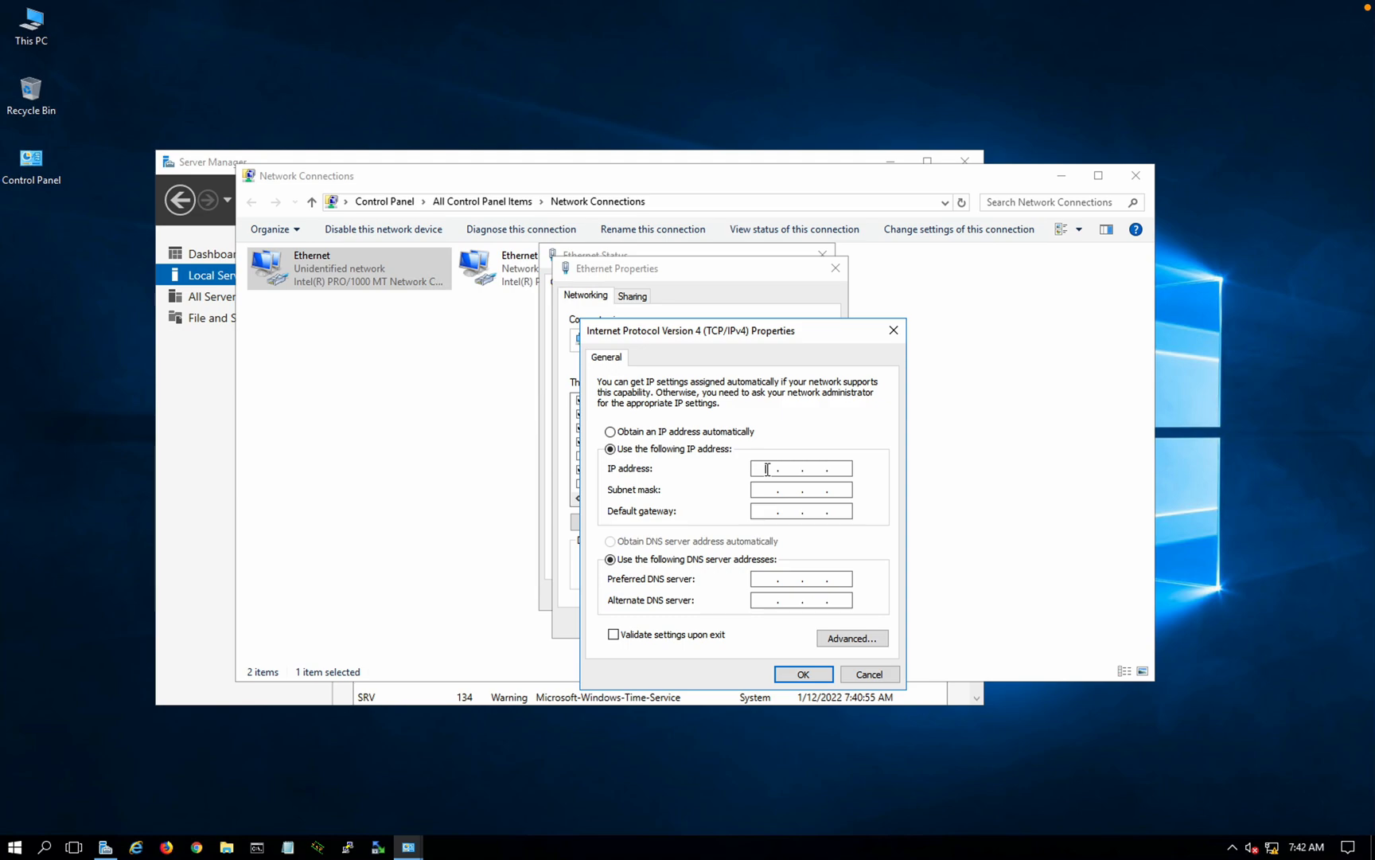
pyautogui.write('10.1.1.5')
pyautogui.press('Tab')
pyautogui.write('255.255.255')
pyautogui.press('Tab')
pyautogui.write('10.1.1.254')
pyautogui.click(792, 574)
pyautogui.write('127.0.0.1')
pyautogui.click(797, 675)
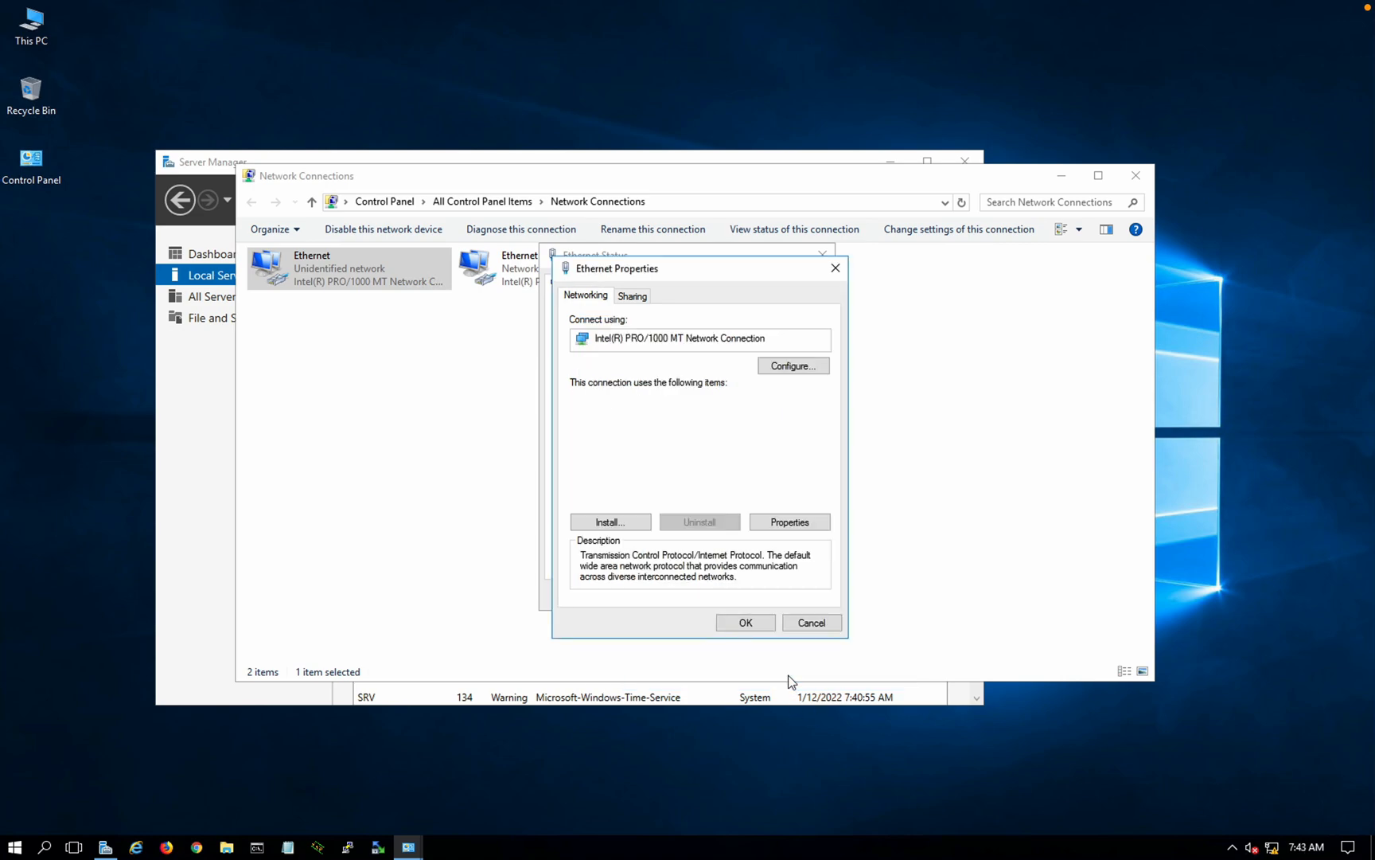
# Step: Apply the adapter changes, close Ethernet Status, and allow discovery on Network 3
pyautogui.click(743, 622)
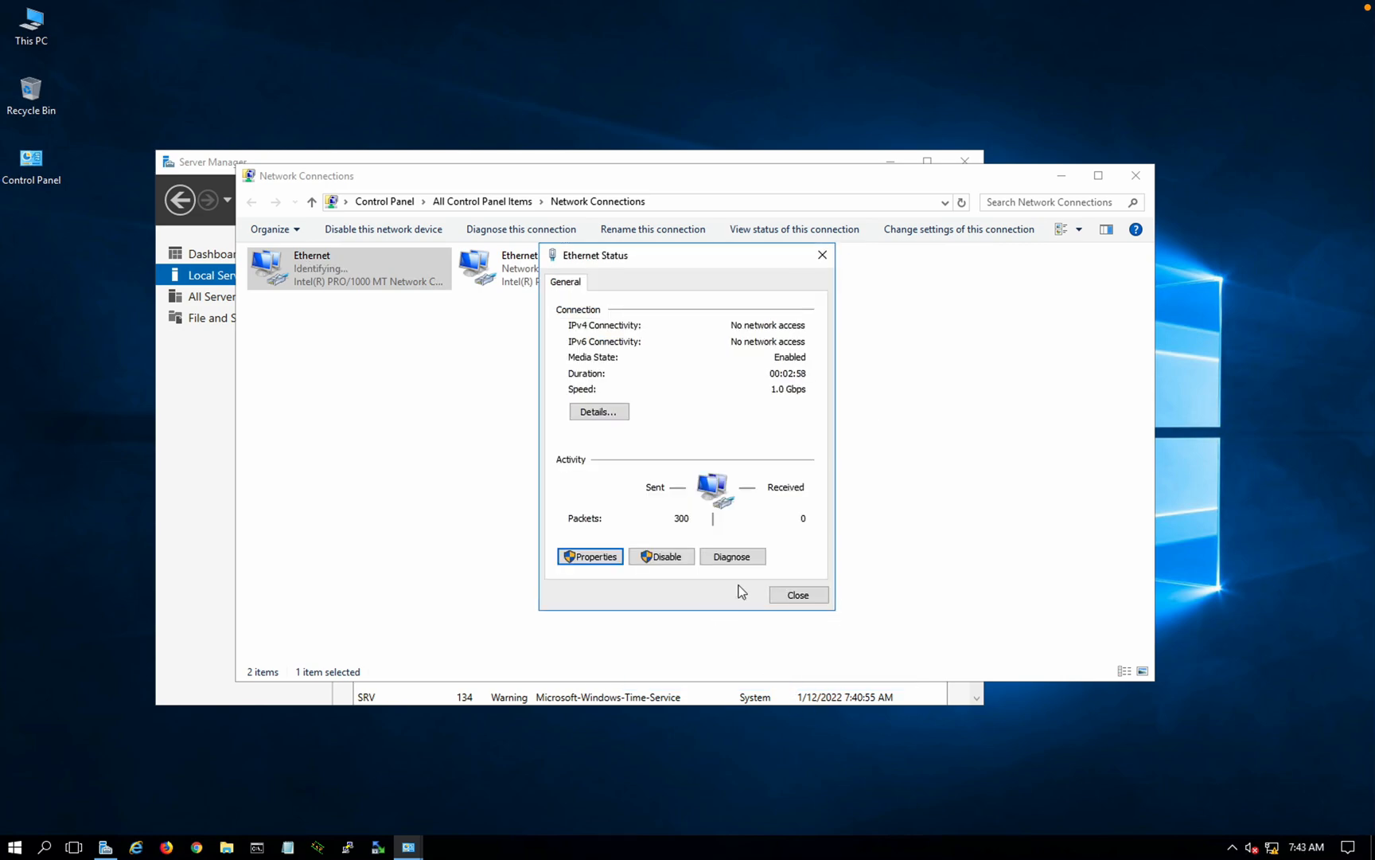
pyautogui.click(797, 595)
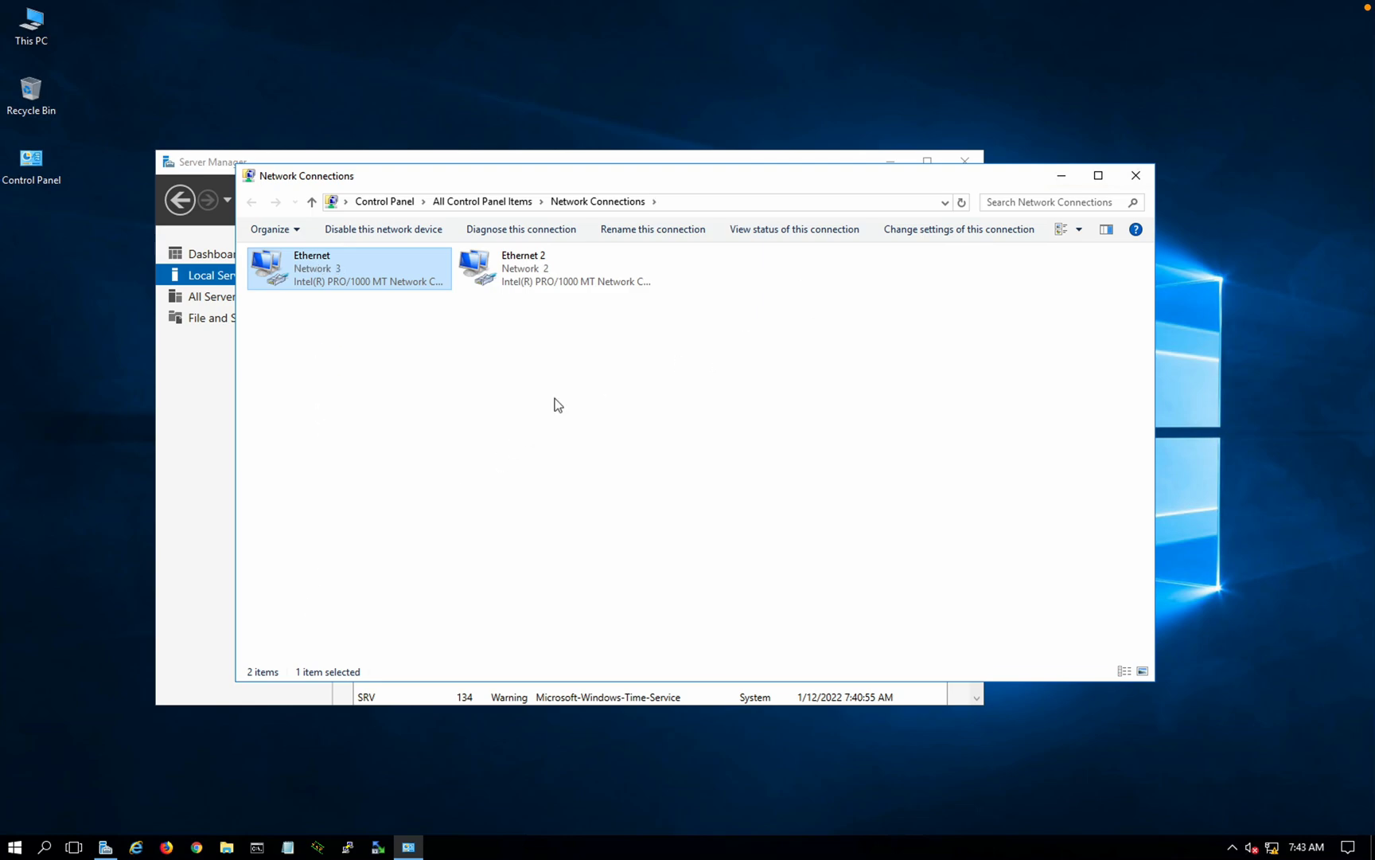
pyautogui.click(1206, 304)
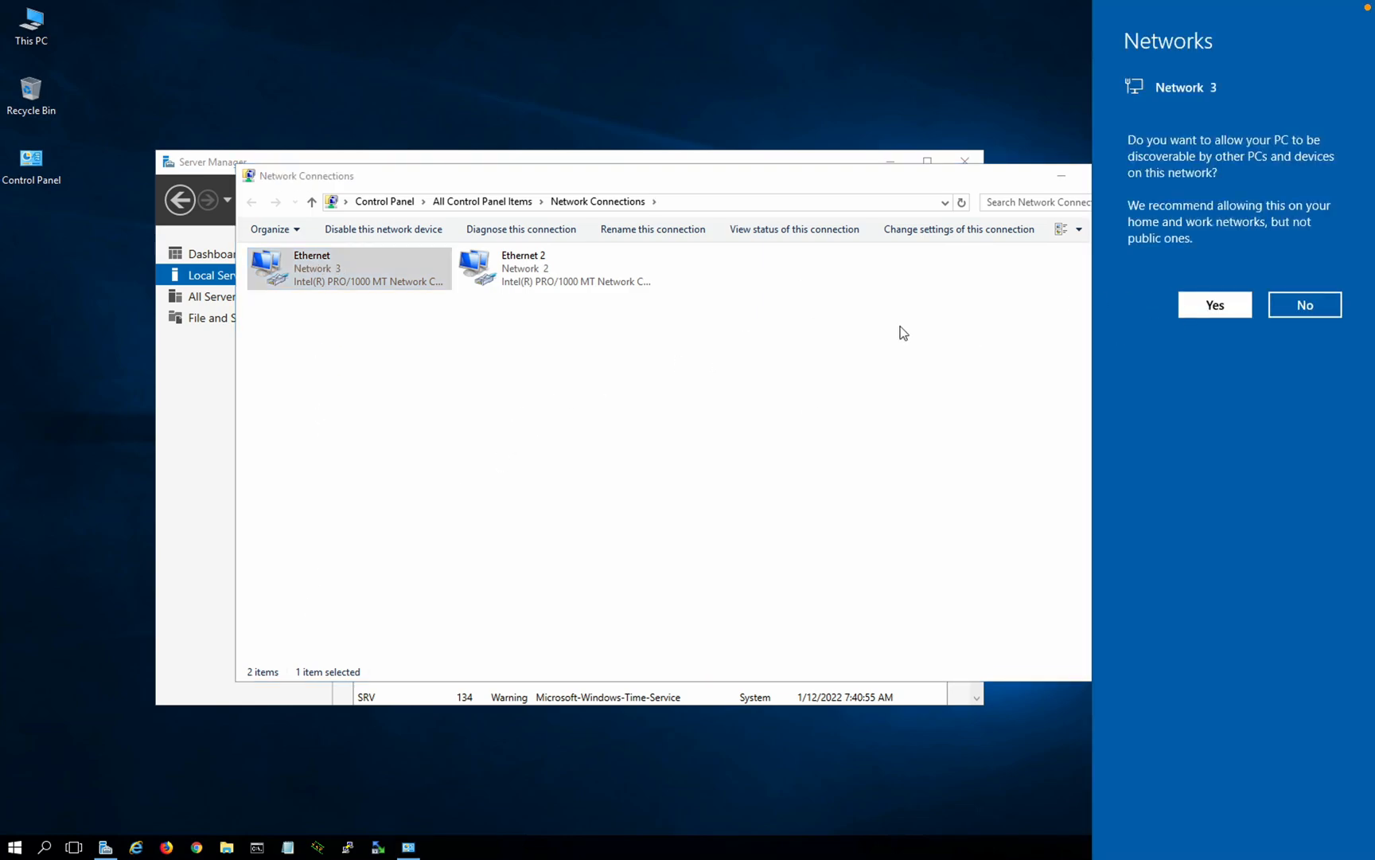
# Step: Run ping 10.1.1.254 in Command Prompt, stop it after replies, and close the window
pyautogui.click(257, 847)
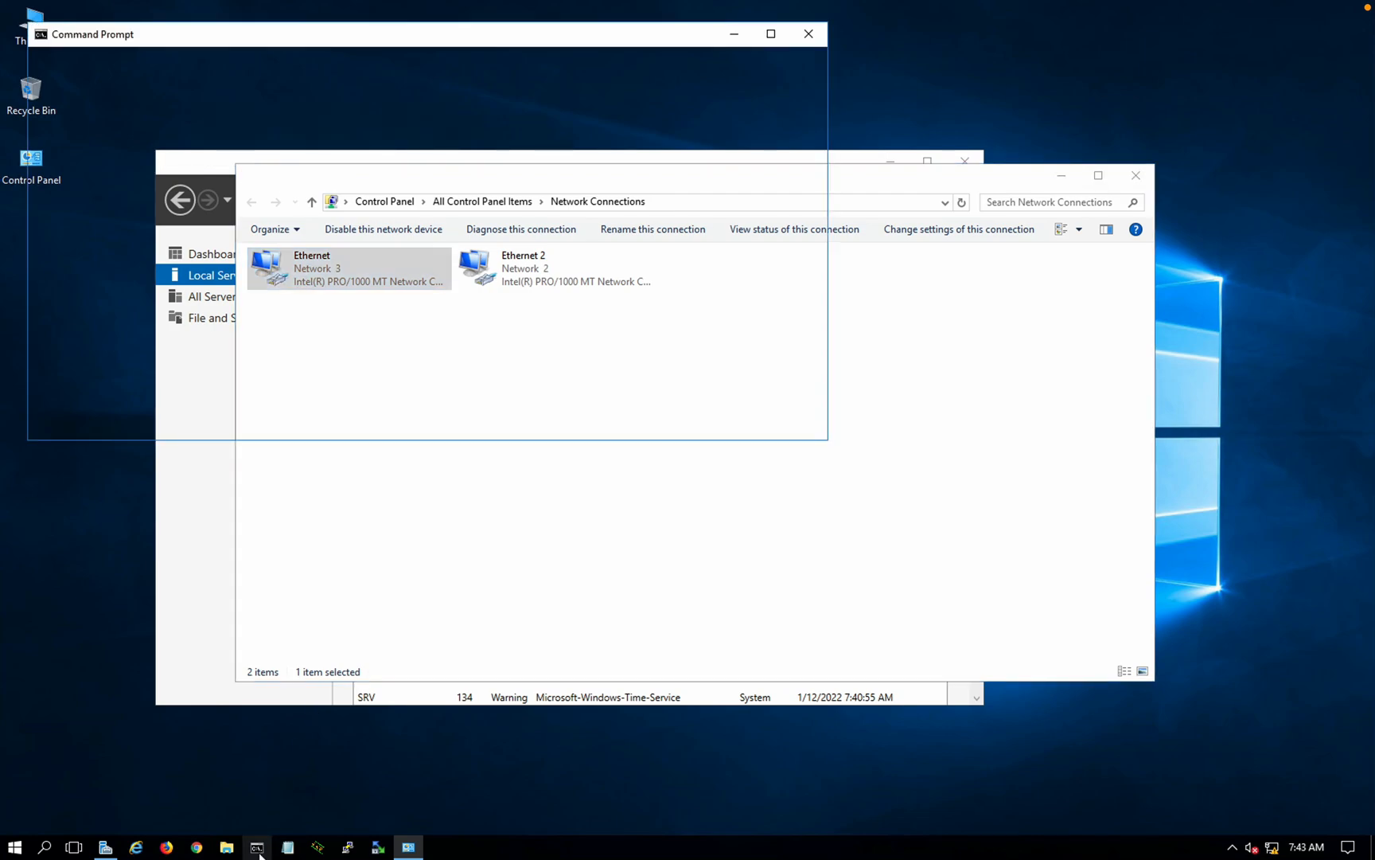
pyautogui.write('ping ')
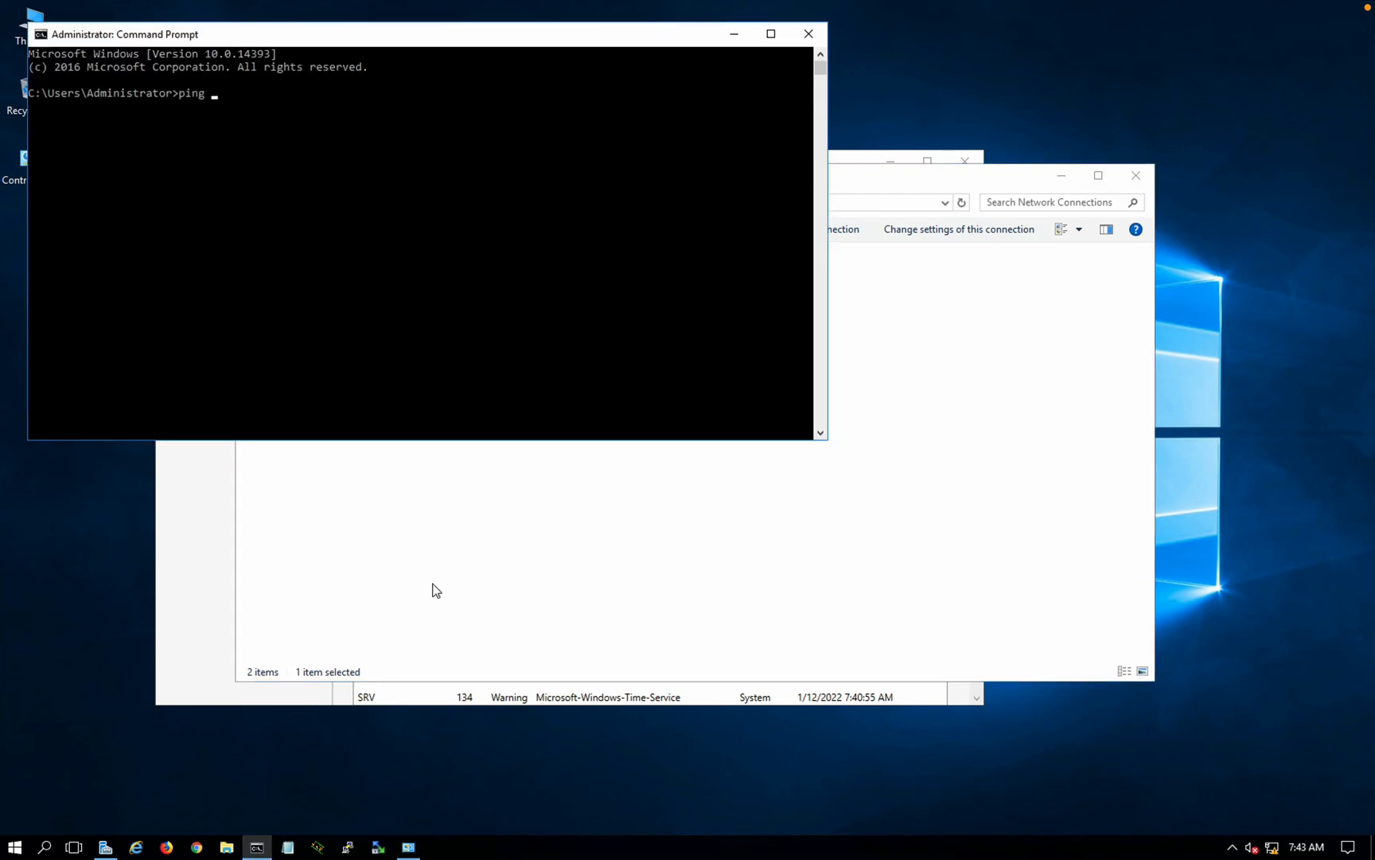
pyautogui.write('10.1.1.254')
pyautogui.press('Return')
pyautogui.hotkey('ctrl', 'c')
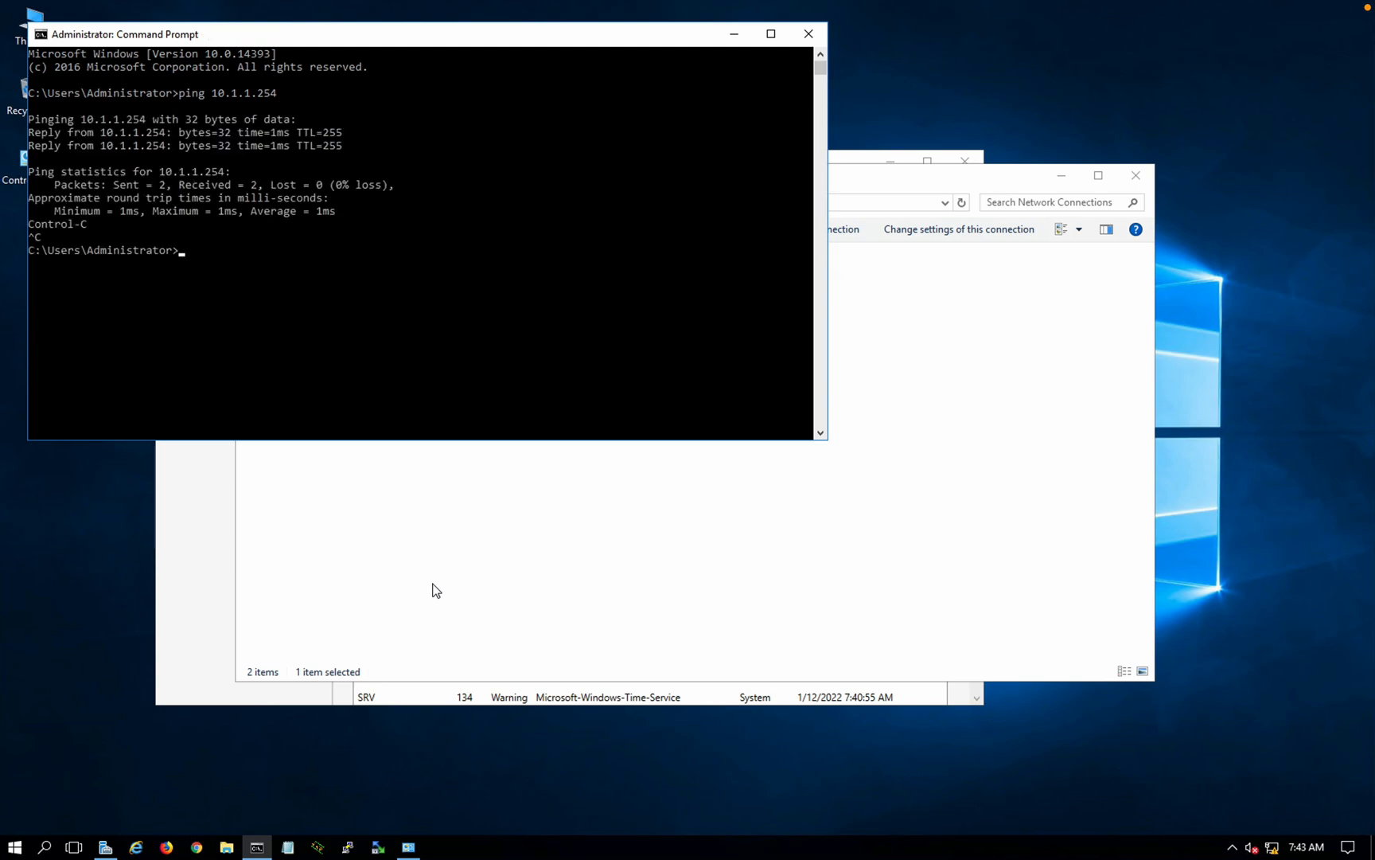
pyautogui.click(808, 33)
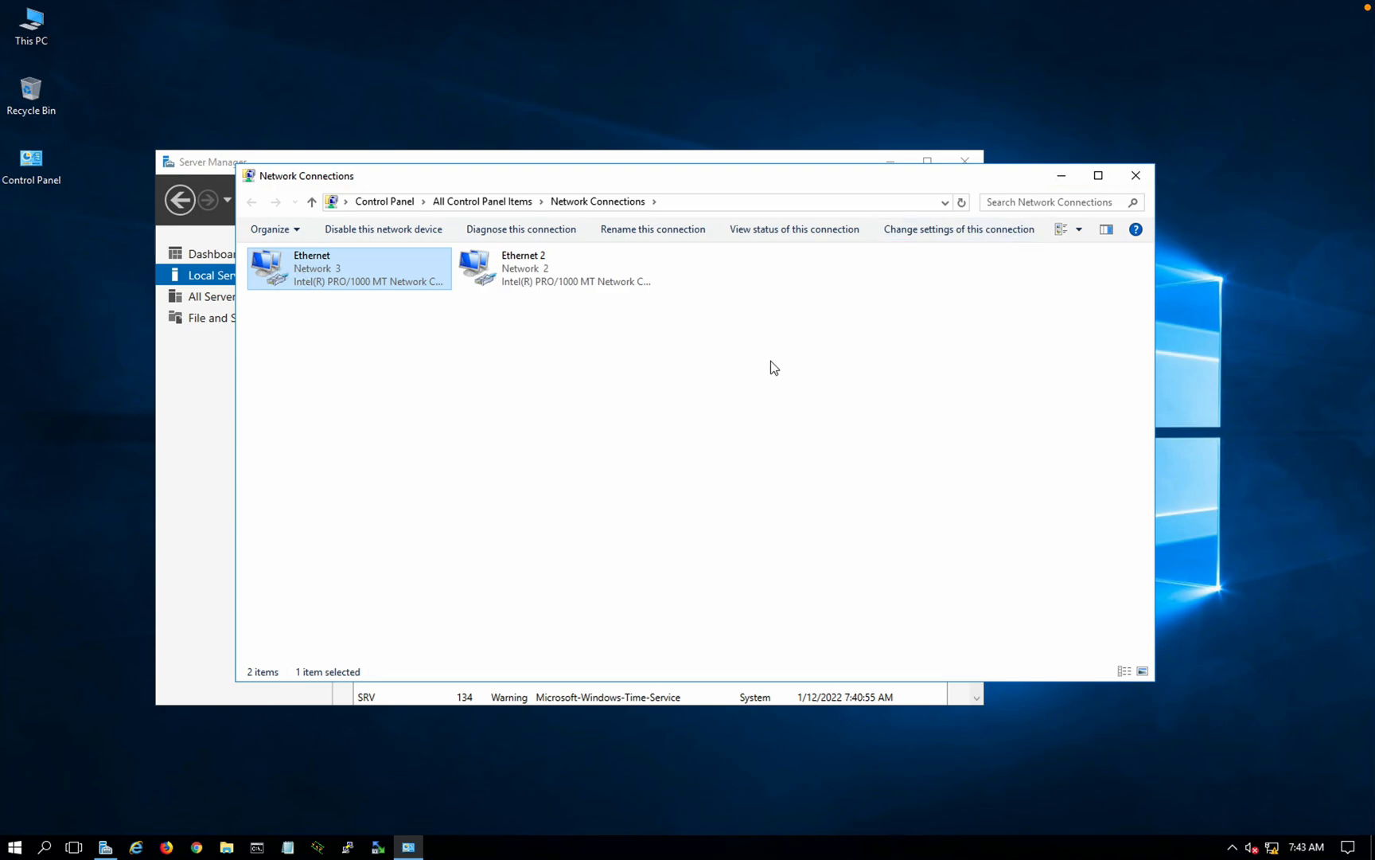
# Step: Switch to the browser desktop and view the EVE topology to check addressing
pyautogui.hotkey('ctrl', 'Left')
pyautogui.hotkey('ctrl', 'Left')
pyautogui.hotkey('ctrl', 'Right')
pyautogui.hotkey('ctrl', 'Left')
pyautogui.hotkey('ctrl', 'Right')
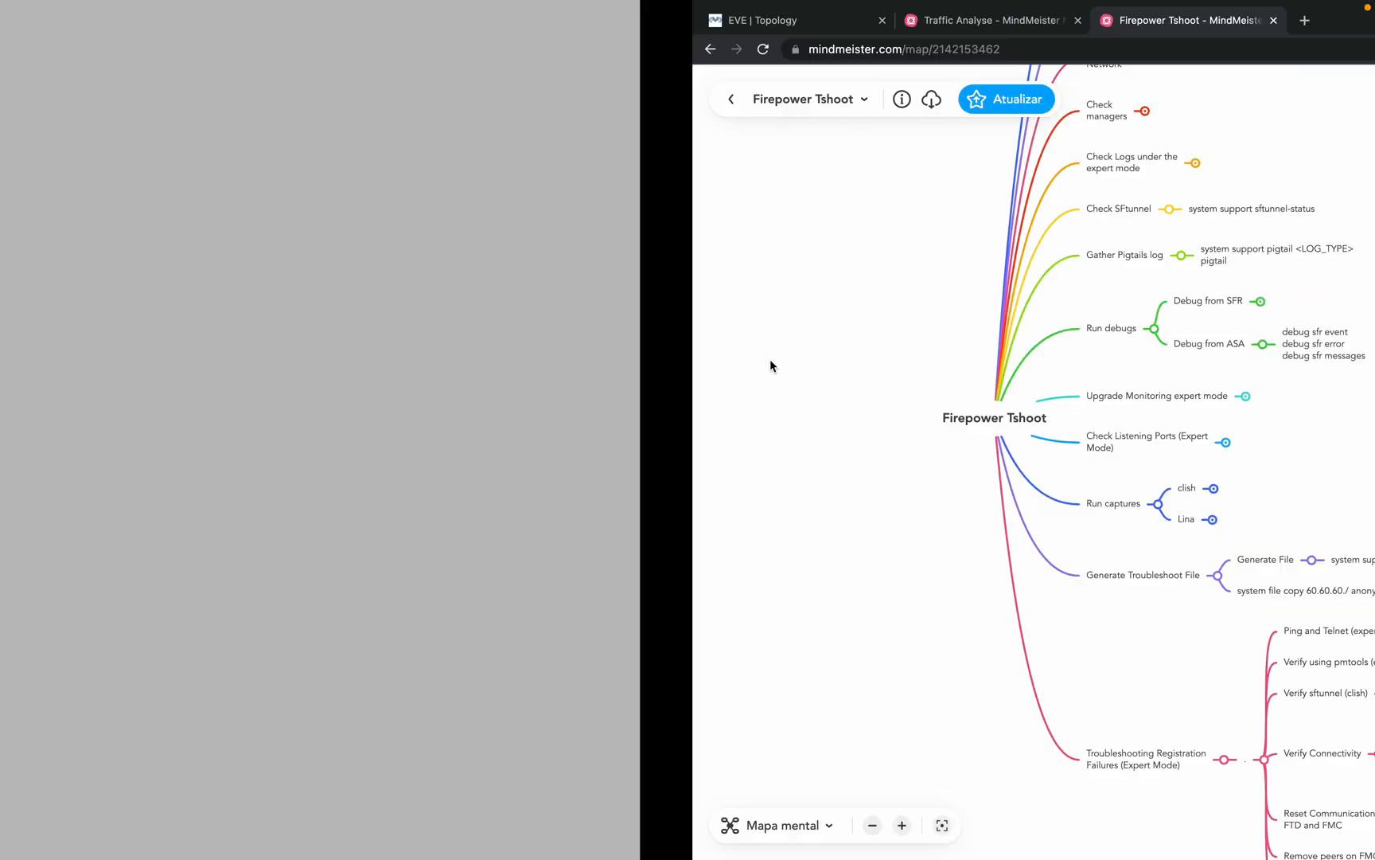
pyautogui.click(113, 31)
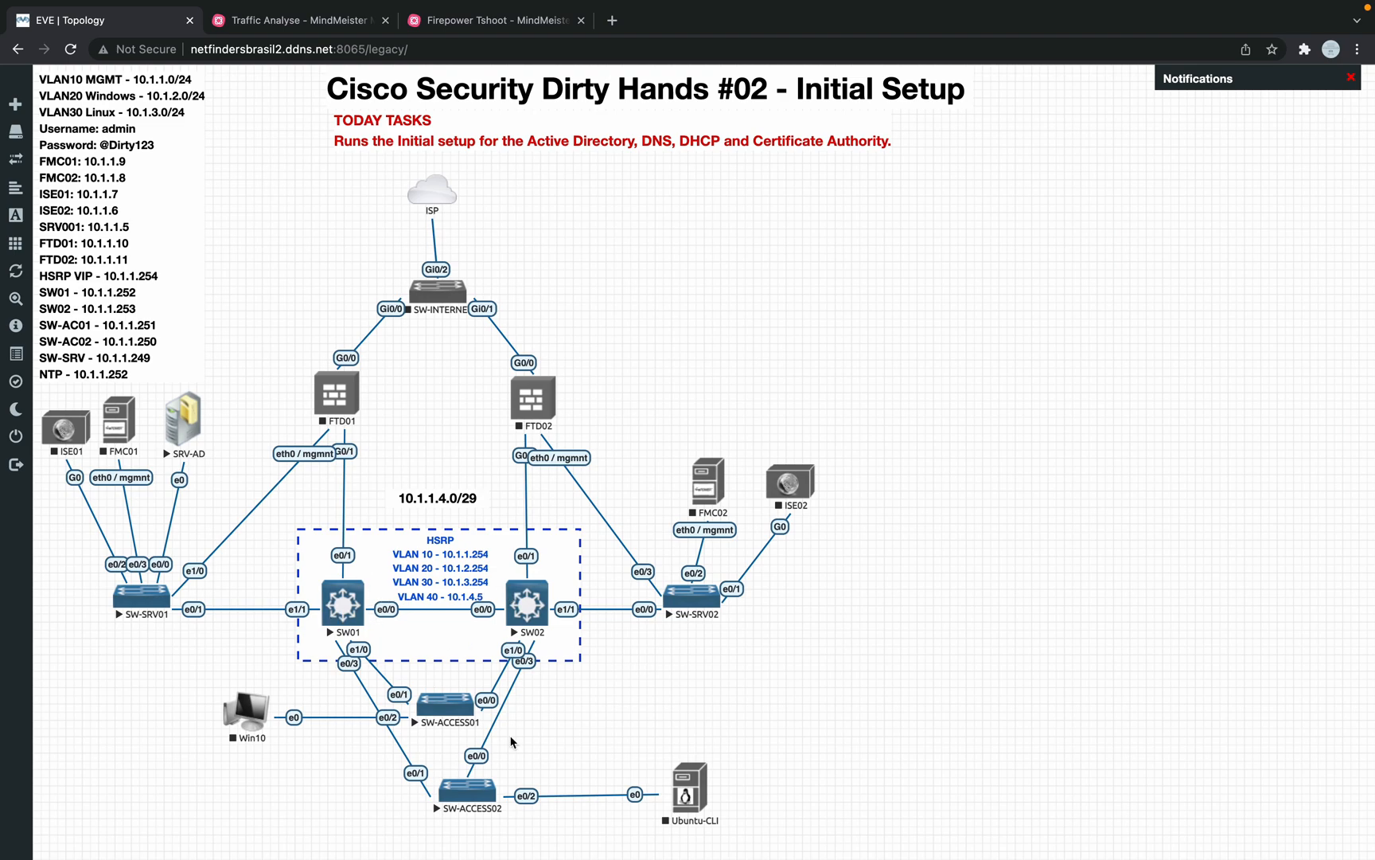
# Step: Return to the server and launch Add Roles and Features from the Server Manager Dashboard
pyautogui.hotkey('ctrl', 'Right')
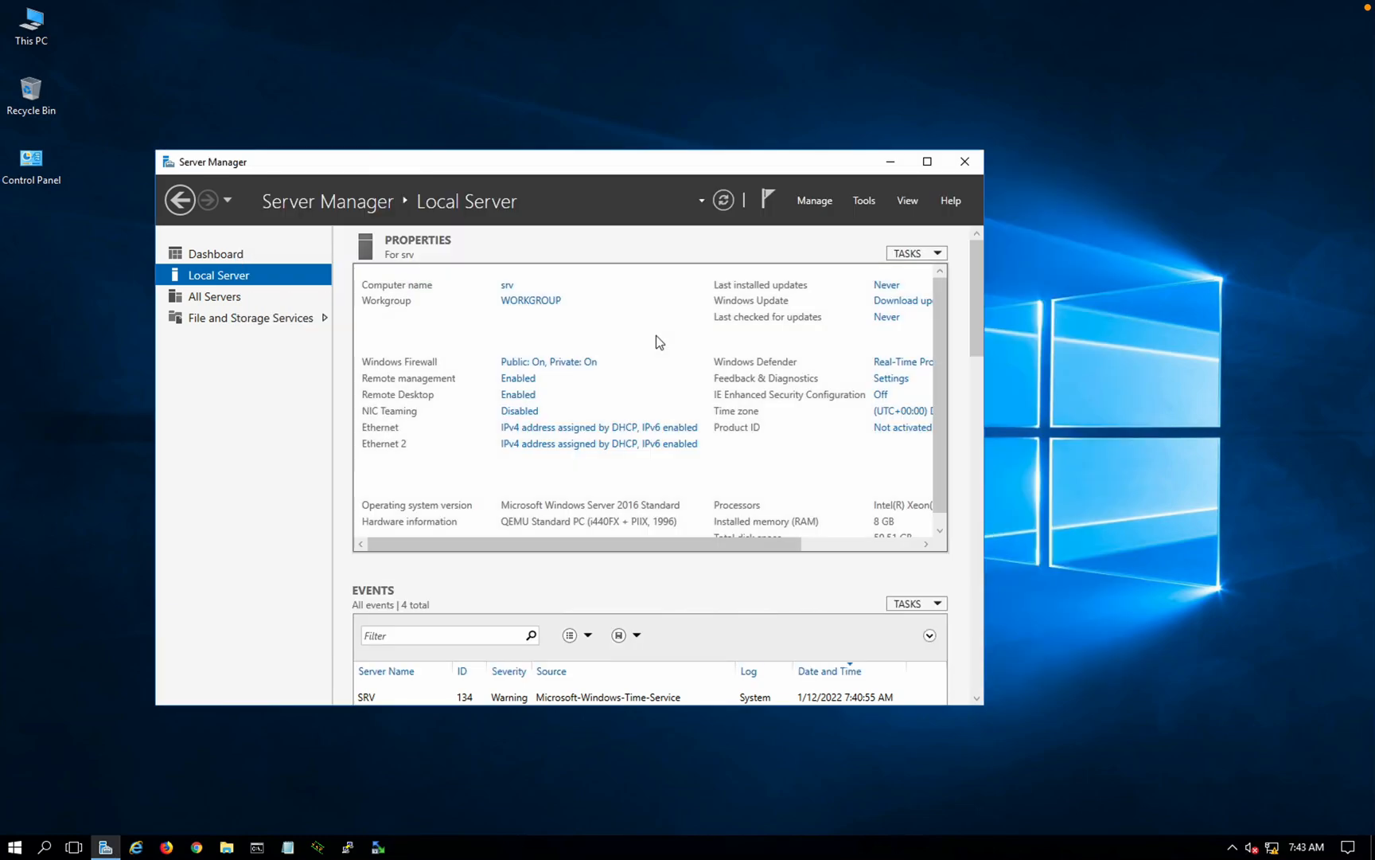
pyautogui.click(222, 256)
pyautogui.click(564, 358)
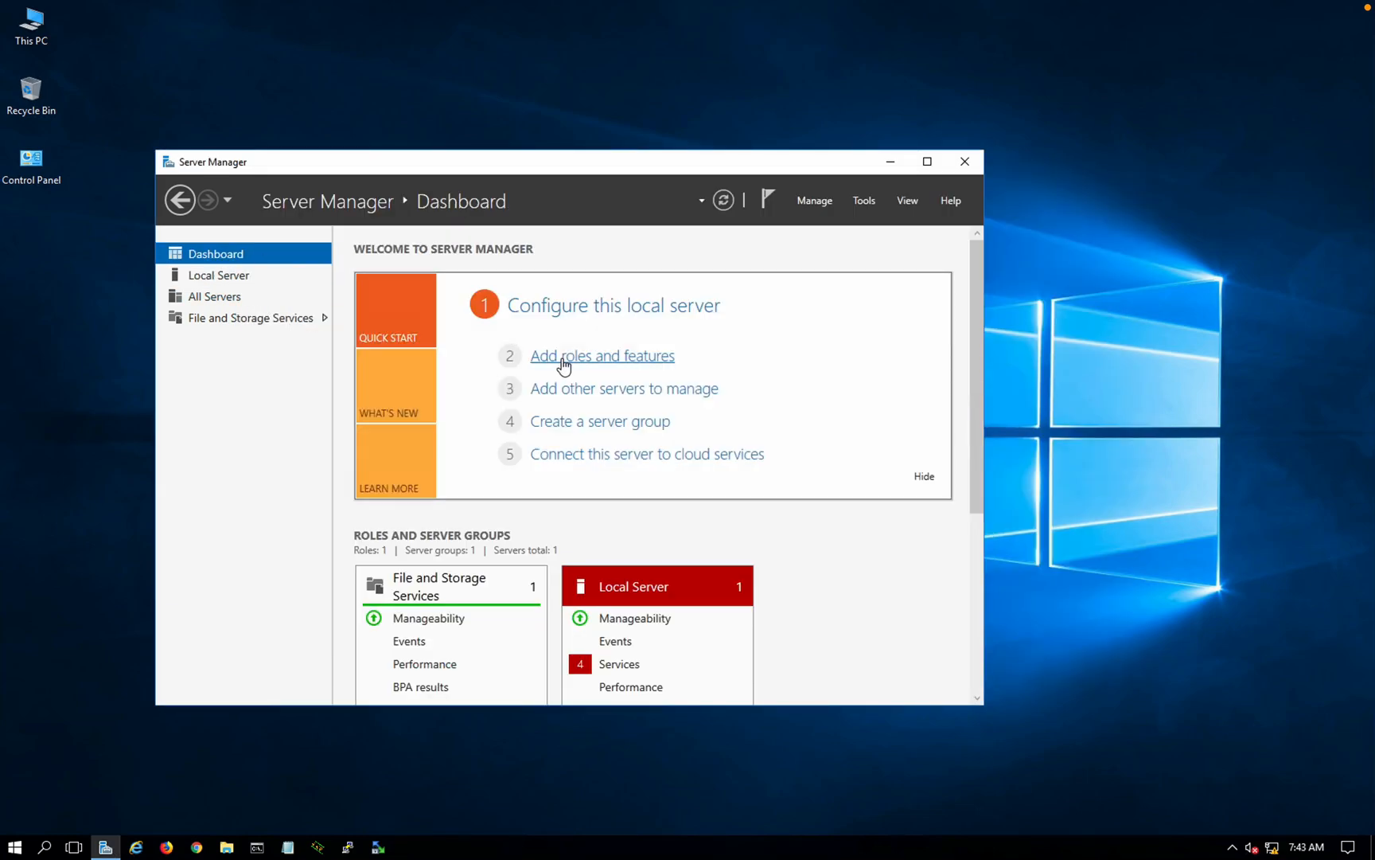
# Step: Keep role-based installation on this server and select Active Directory Domain Services with its tools
pyautogui.click(497, 484)
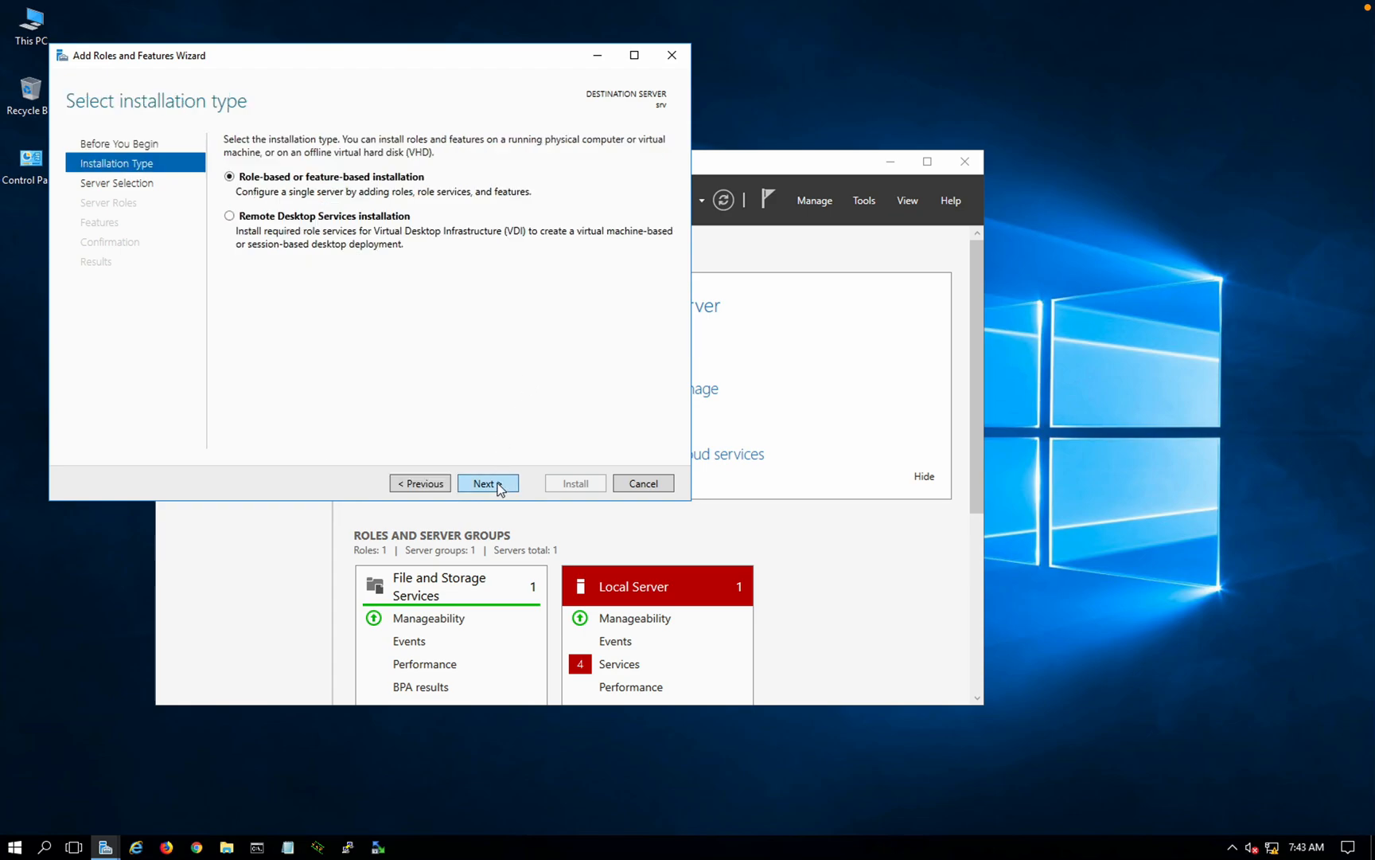
pyautogui.click(498, 486)
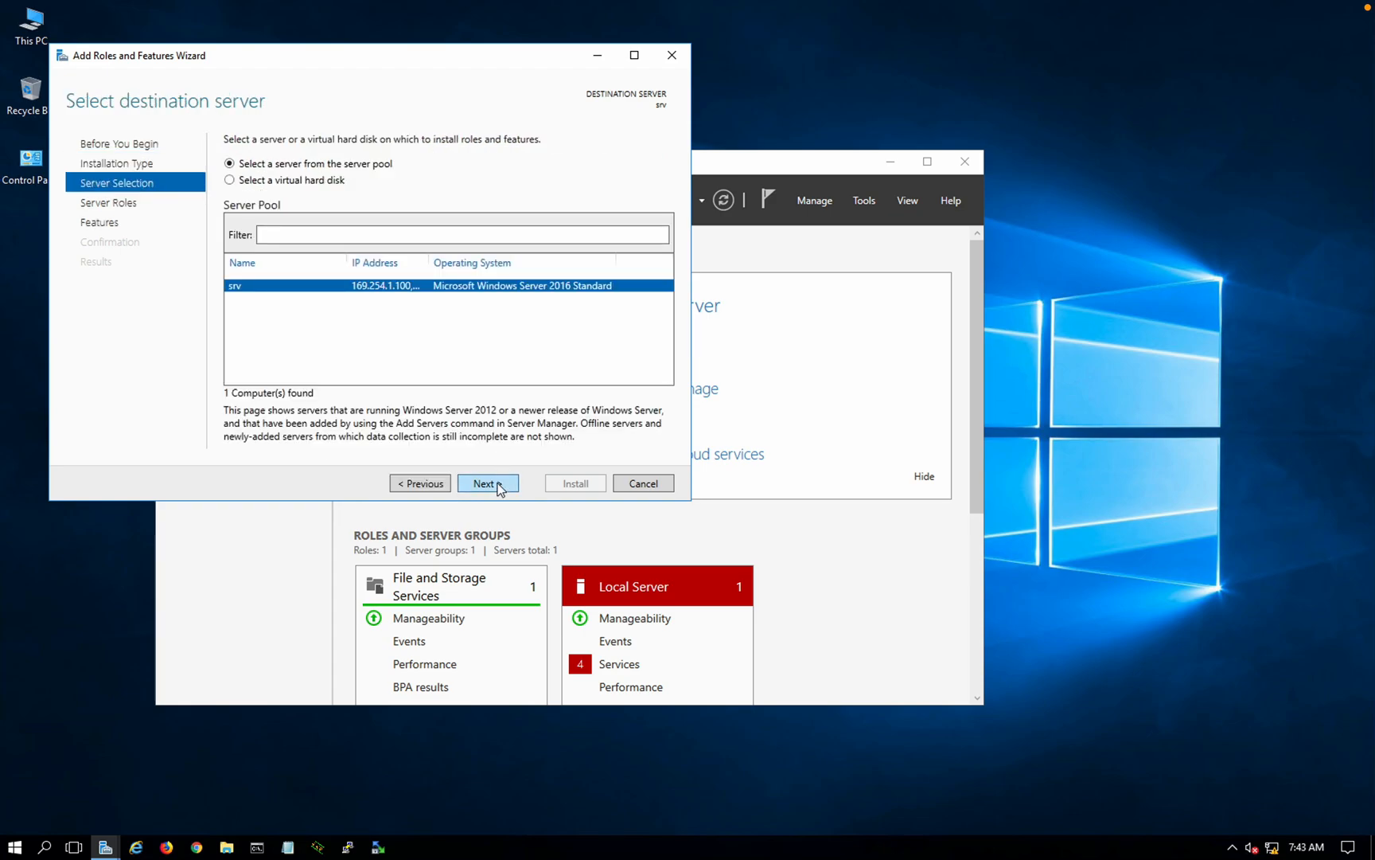
pyautogui.click(499, 484)
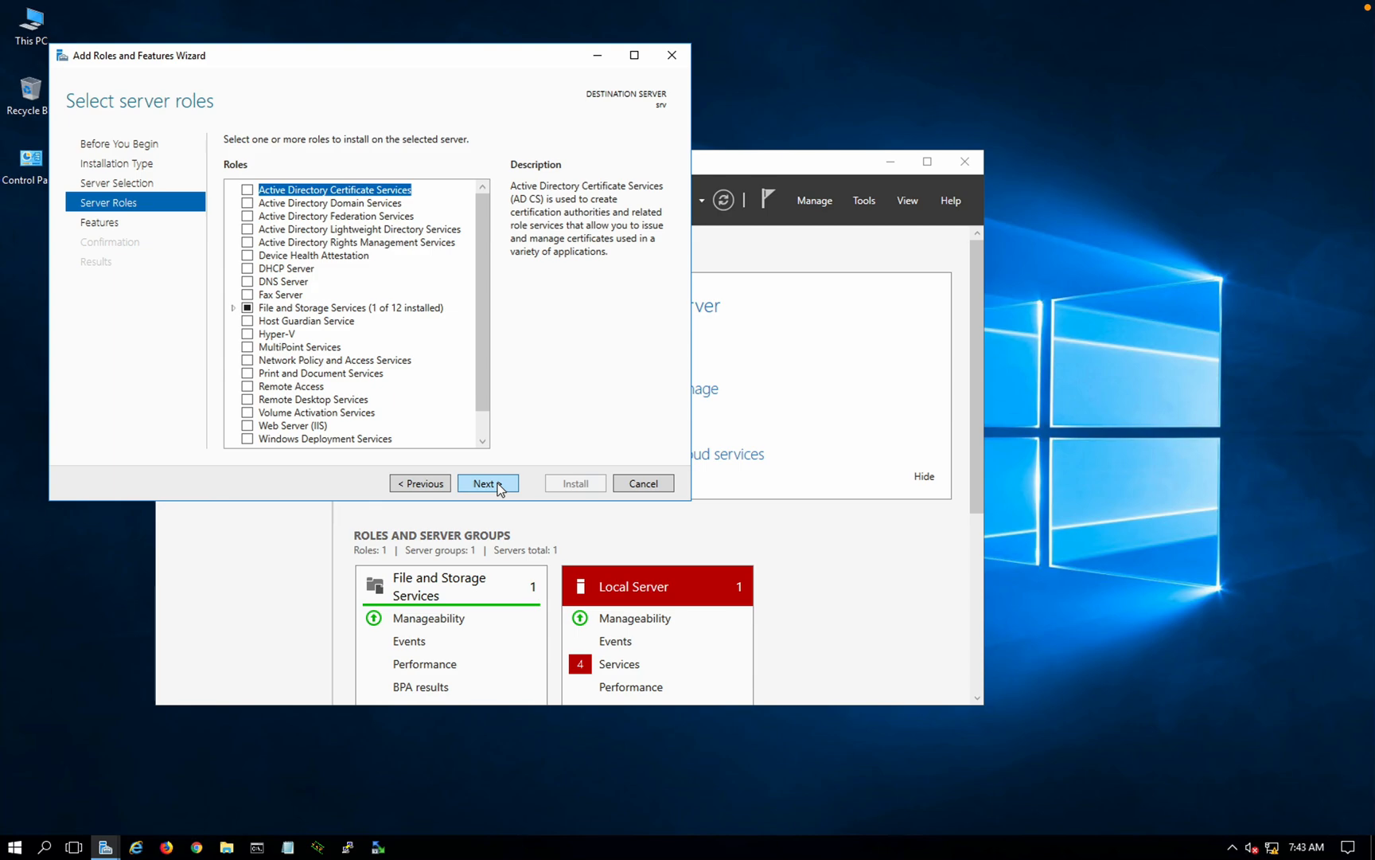
pyautogui.click(248, 204)
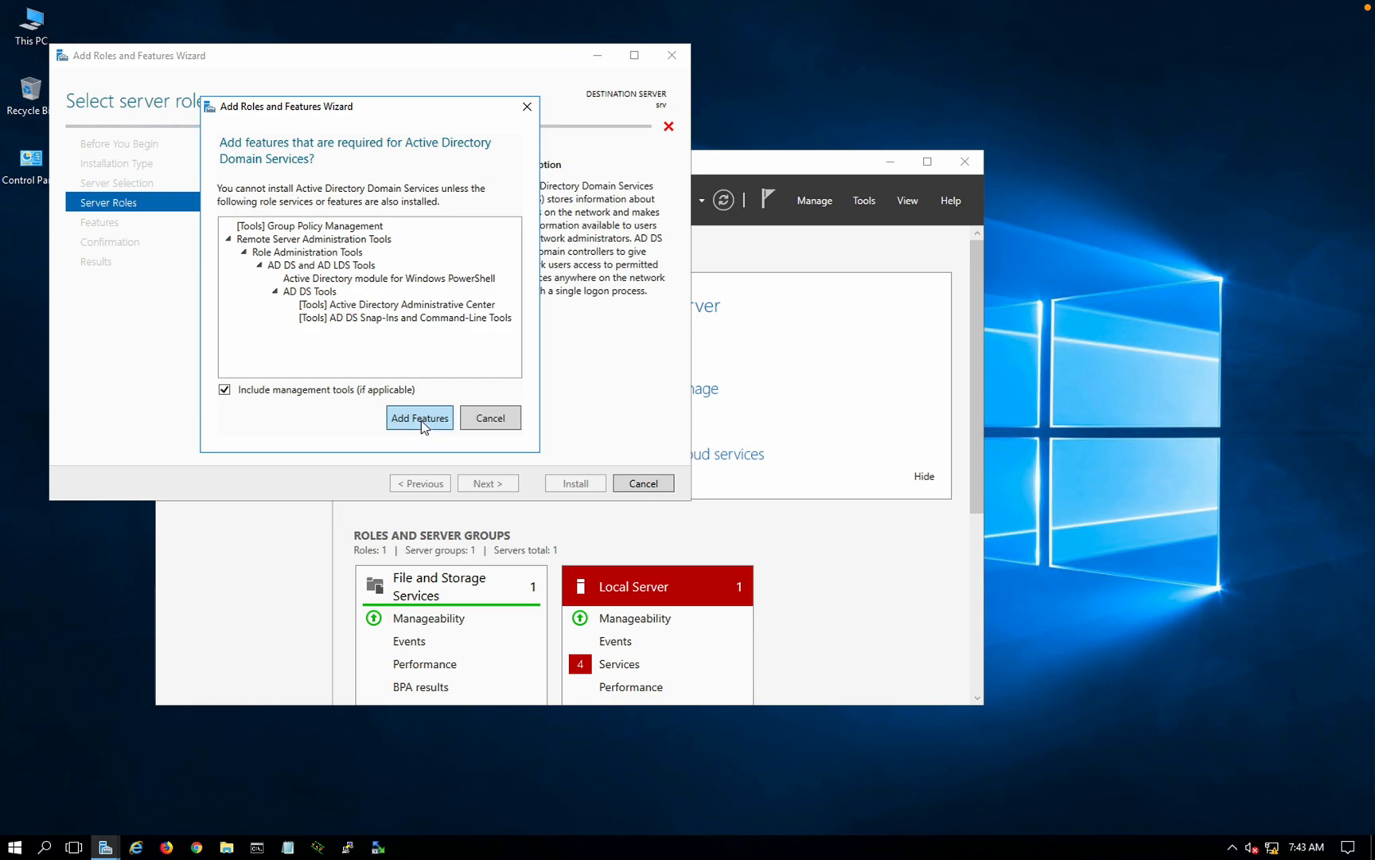
pyautogui.click(421, 418)
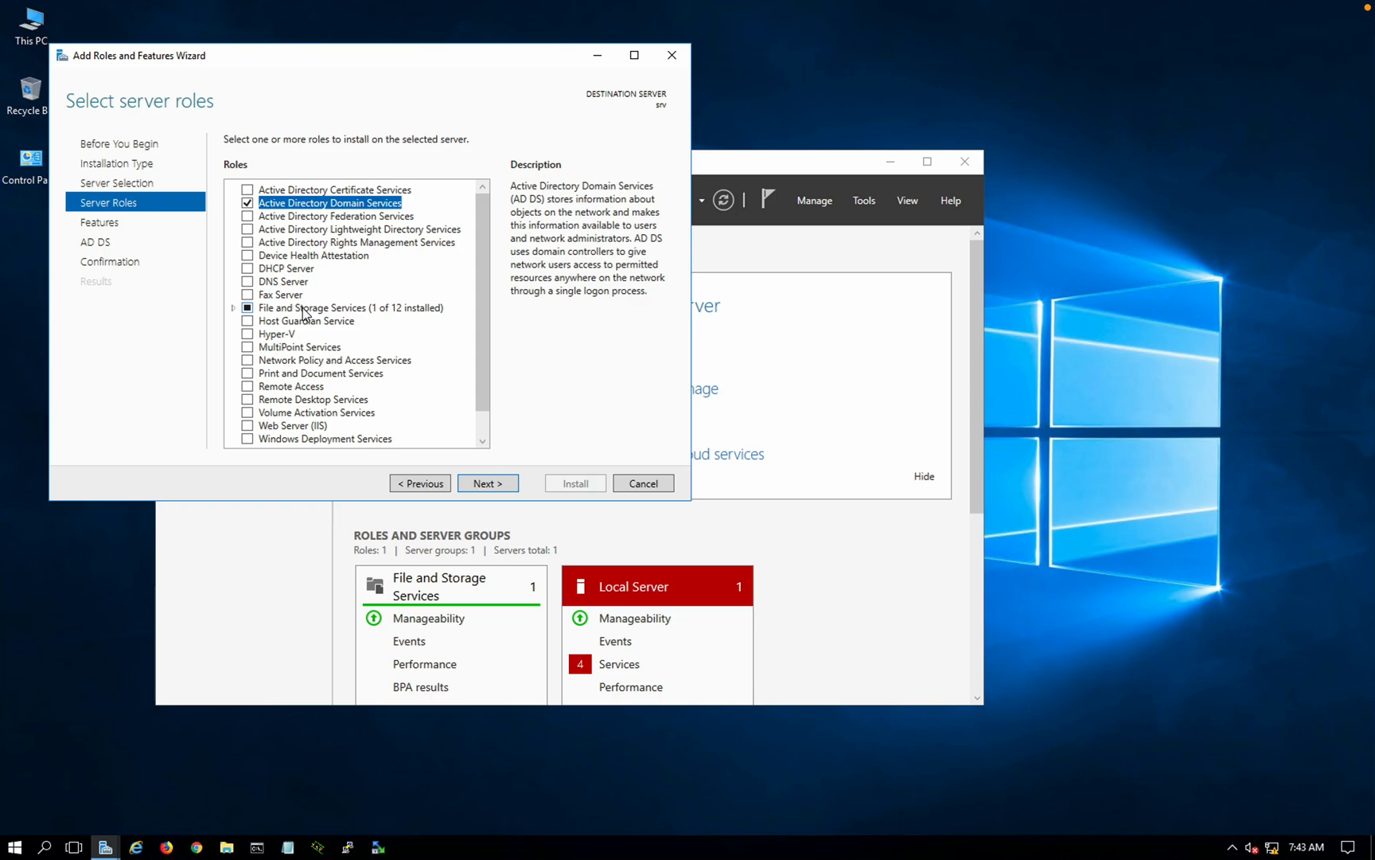
# Step: Add the DHCP Server, DNS Server and Web Server (IIS) roles with their management tools
pyautogui.click(248, 269)
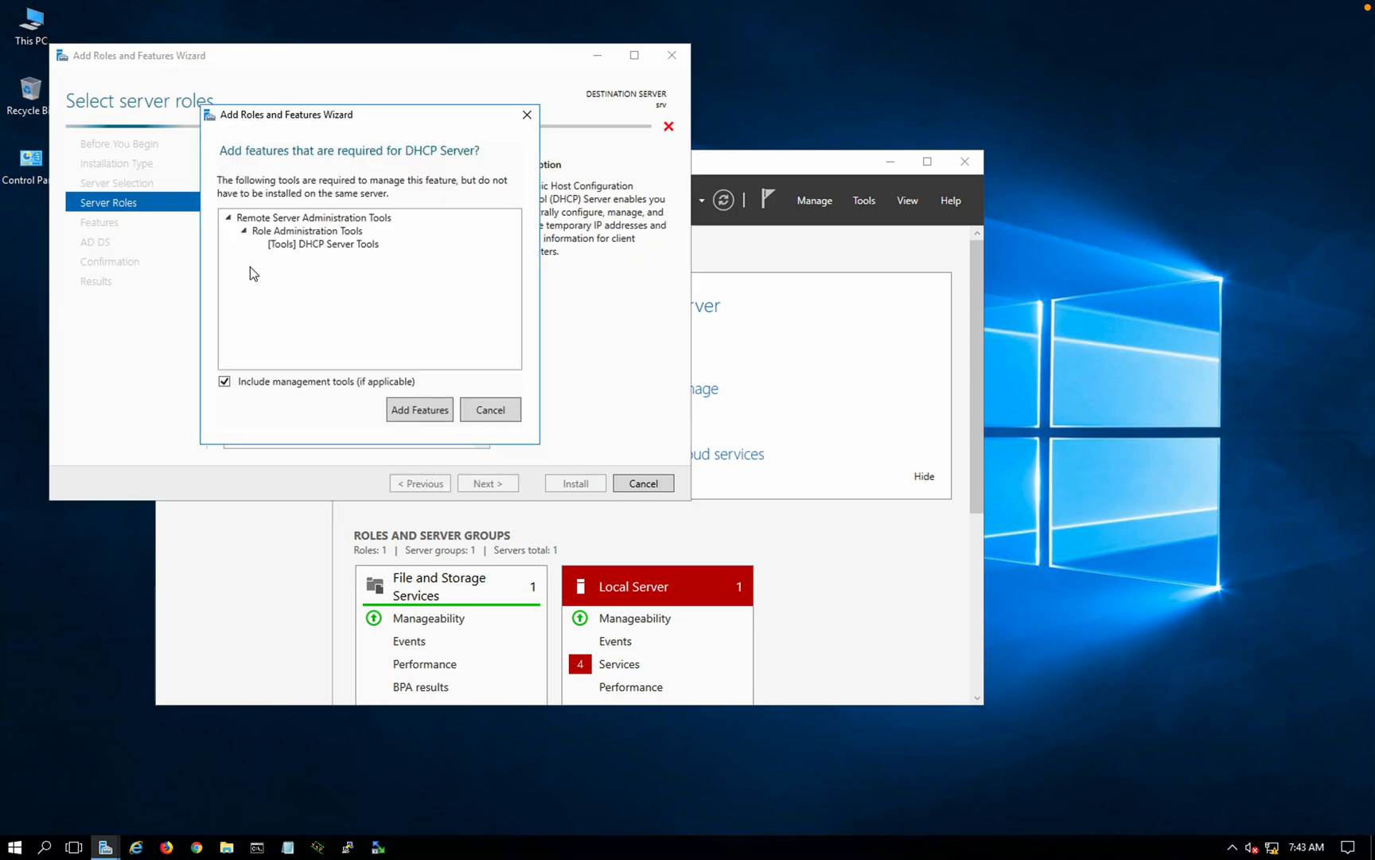
pyautogui.click(435, 410)
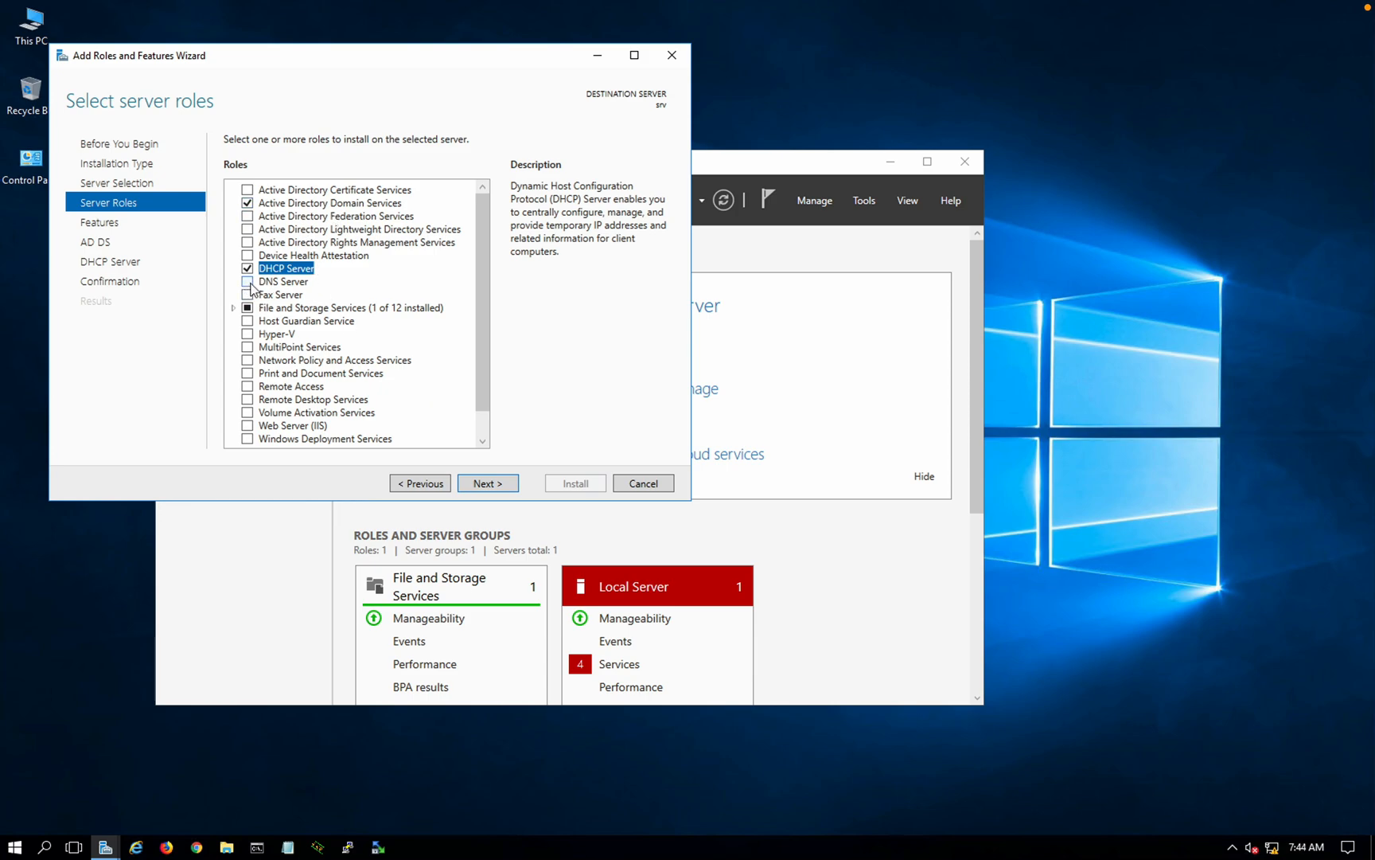
pyautogui.click(249, 282)
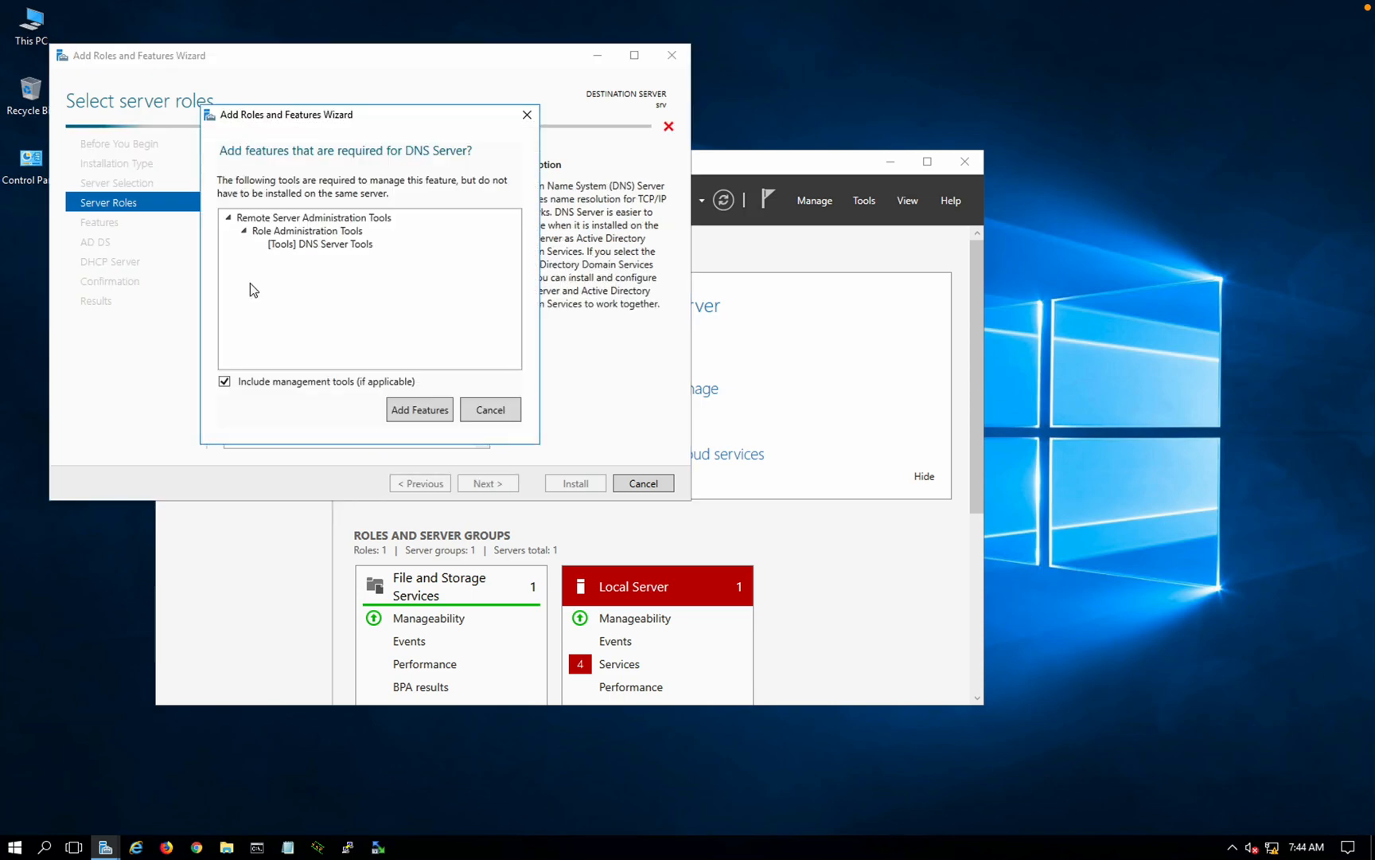
pyautogui.click(428, 417)
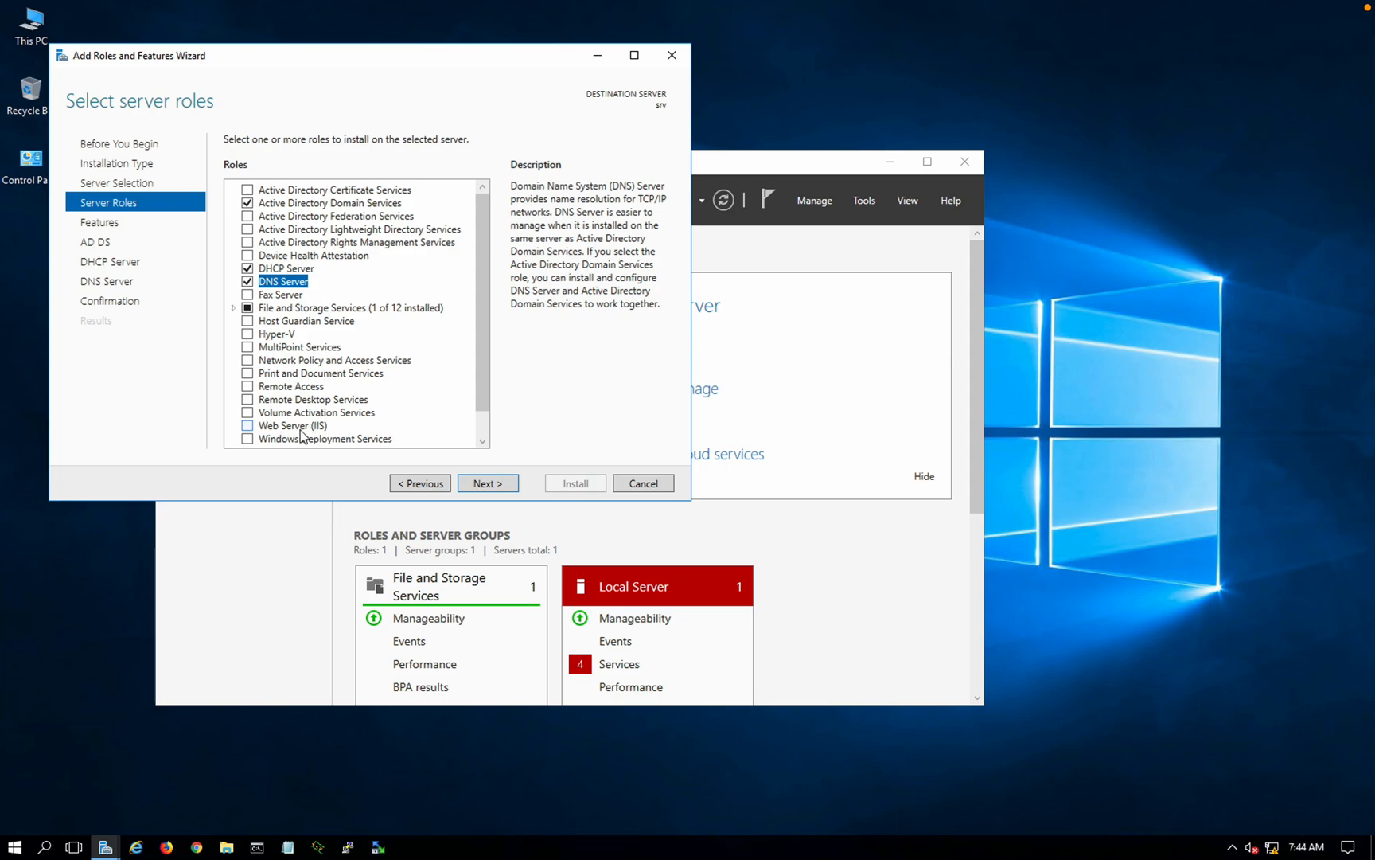
pyautogui.click(252, 429)
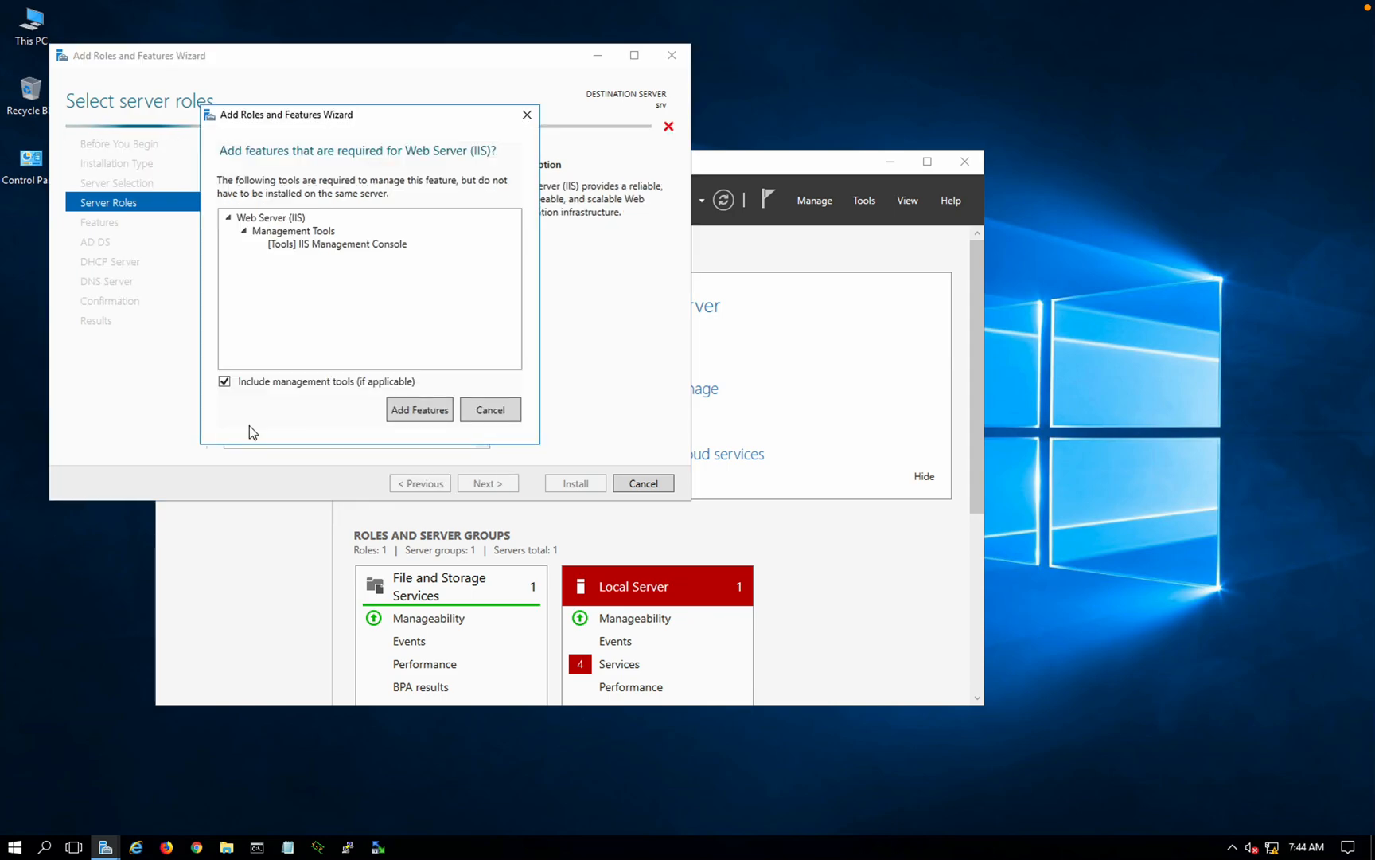
pyautogui.click(414, 409)
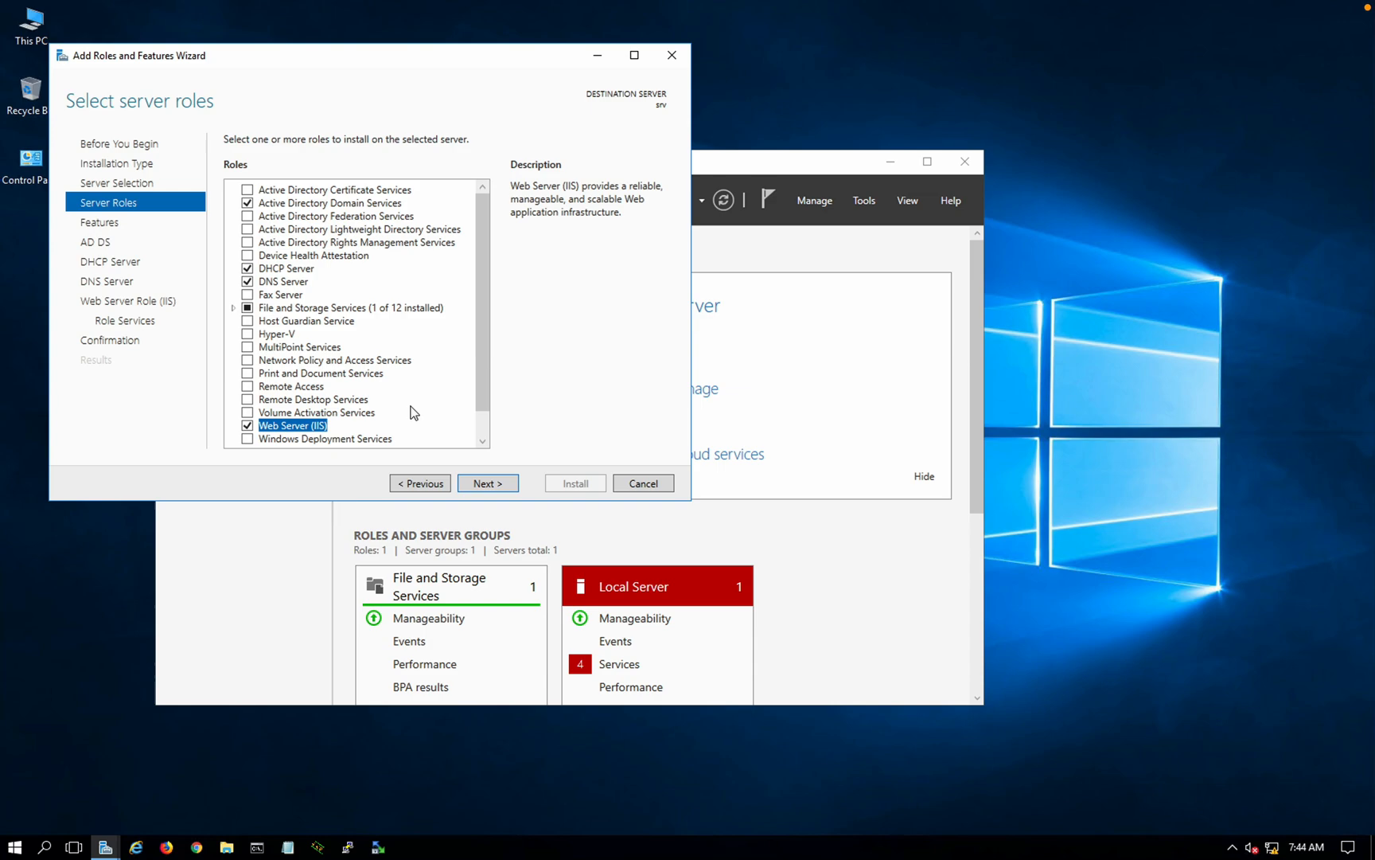
pyautogui.click(487, 483)
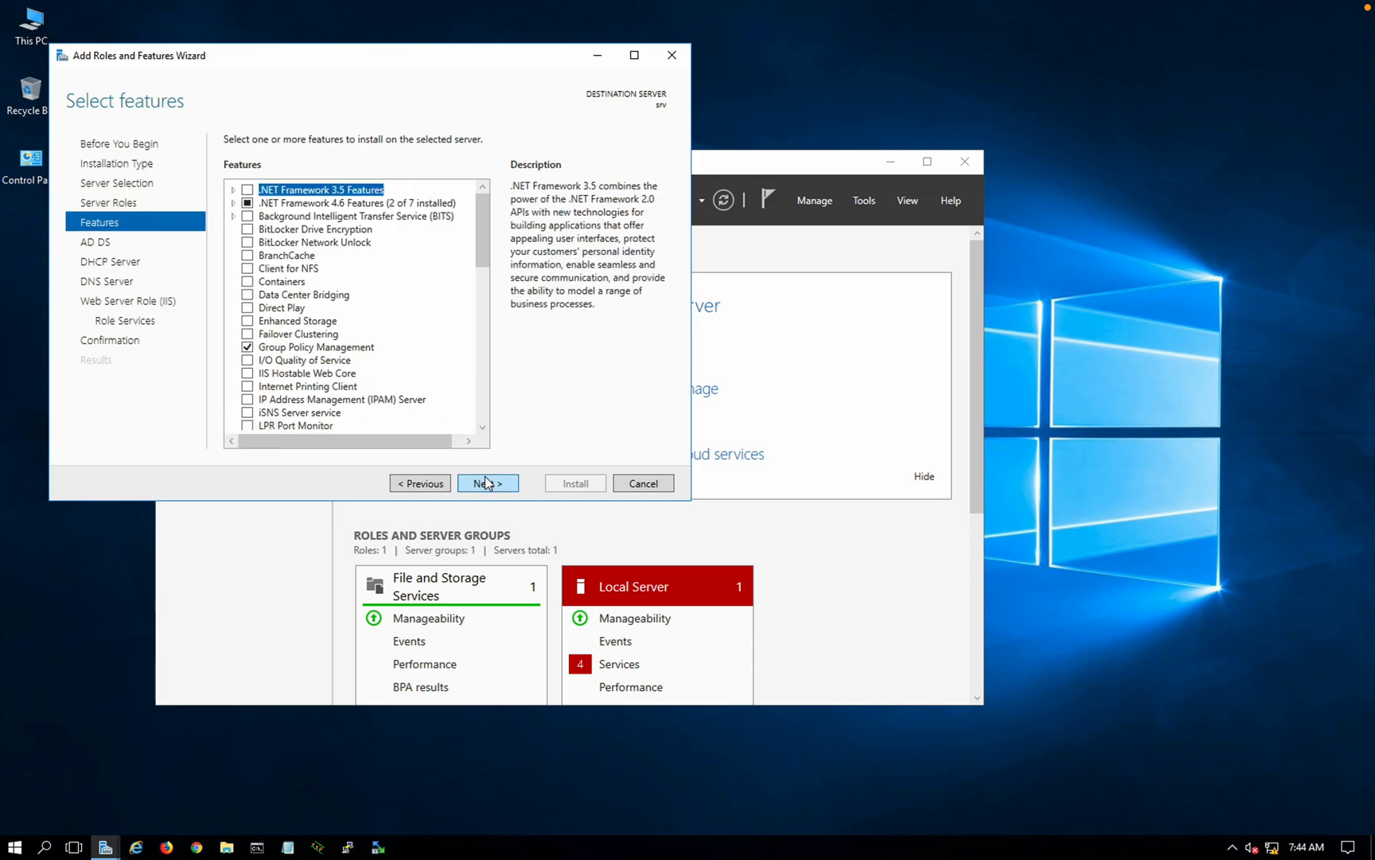
# Step: Accept default features and role services through the AD DS, DHCP, DNS and IIS pages
pyautogui.click(487, 483)
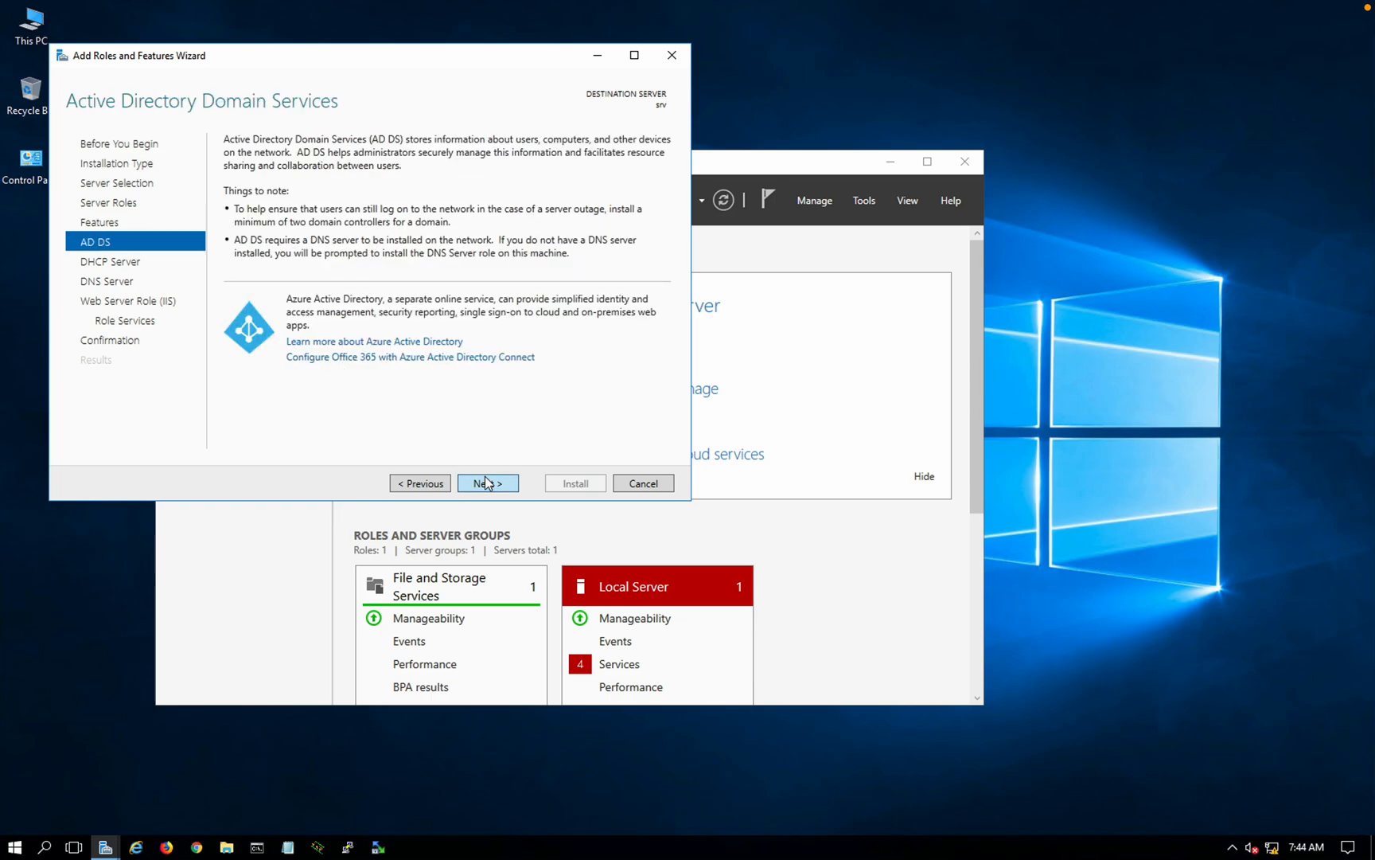
pyautogui.click(487, 482)
pyautogui.click(487, 482)
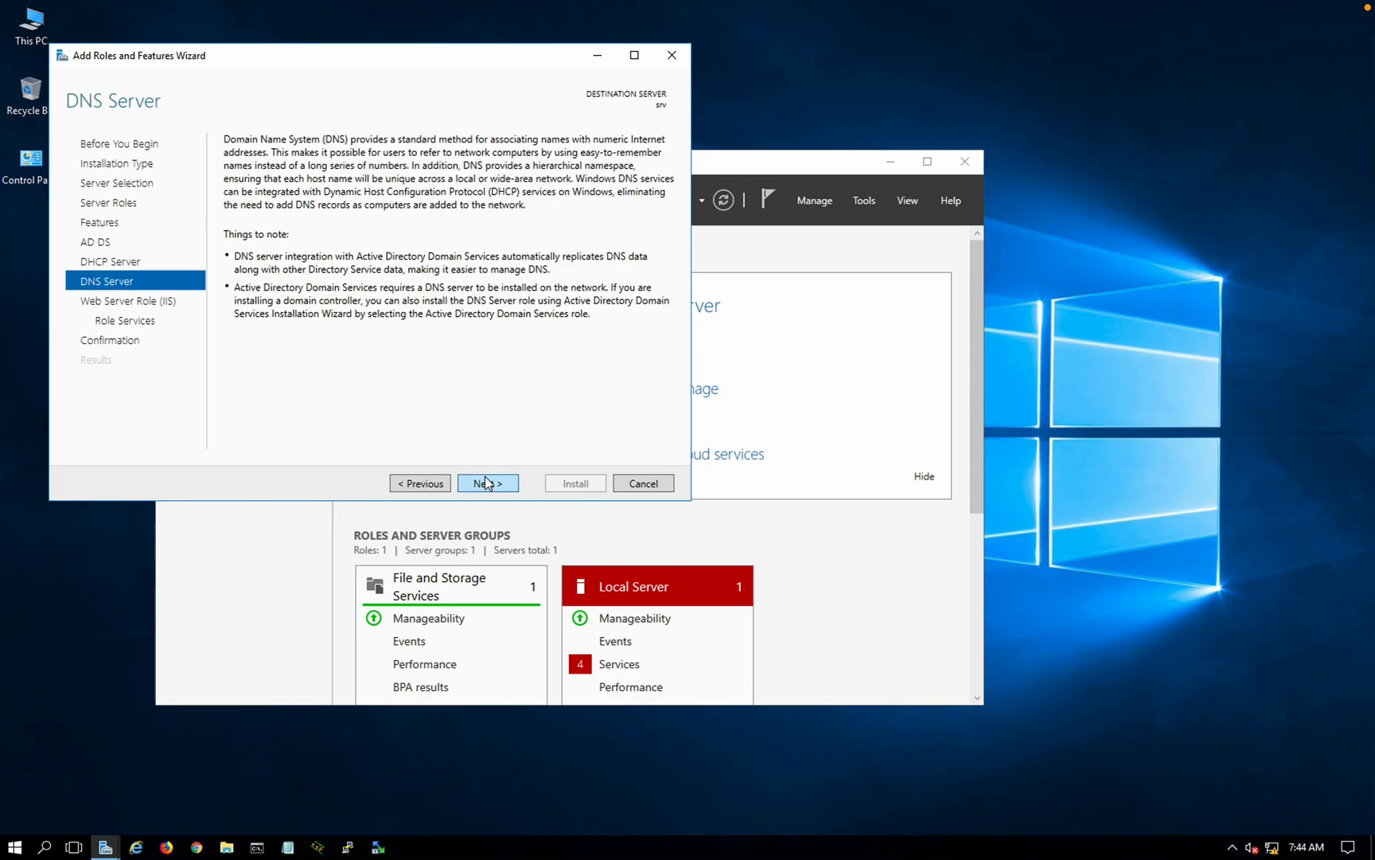
pyautogui.click(487, 482)
pyautogui.click(487, 483)
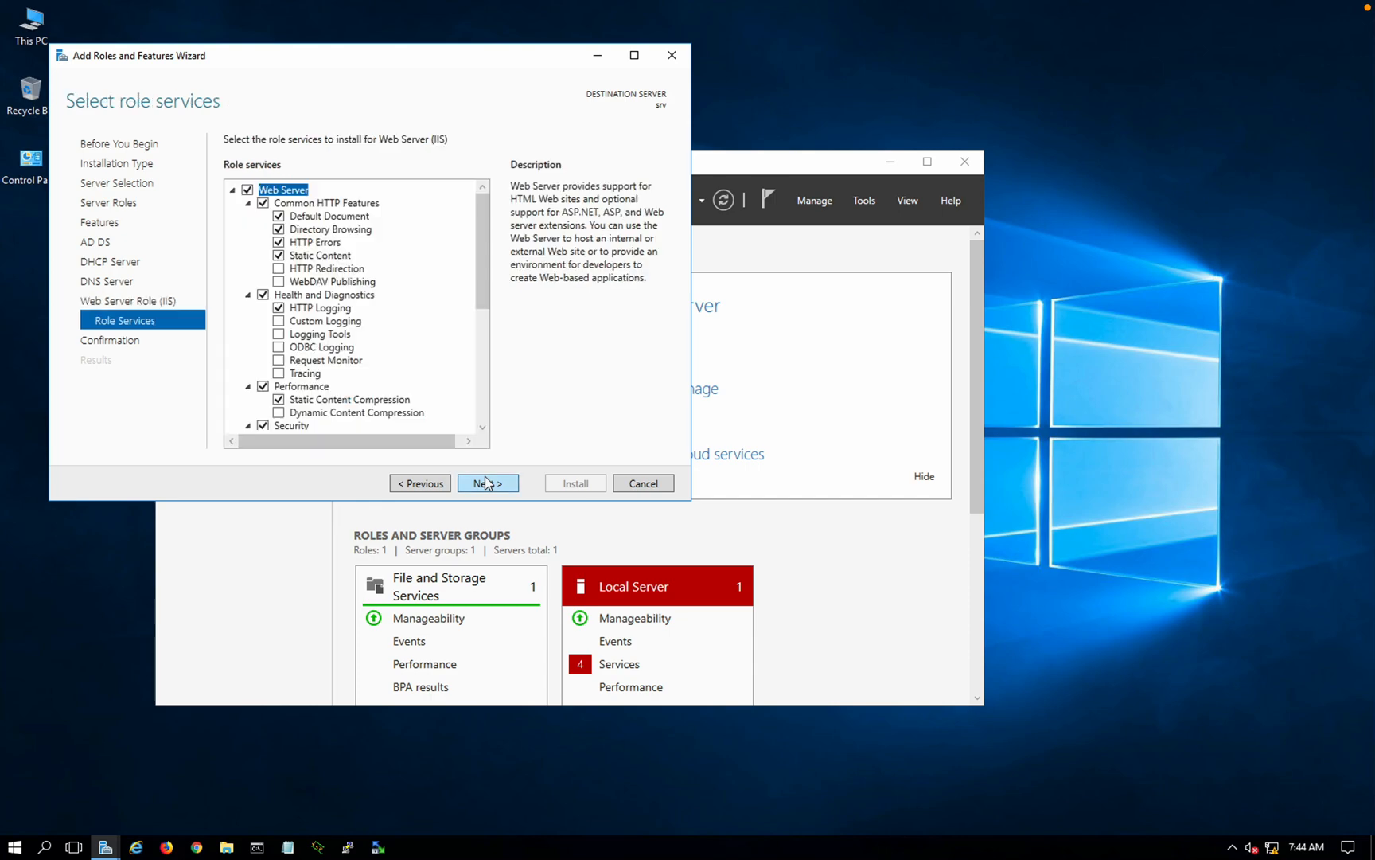
pyautogui.click(488, 482)
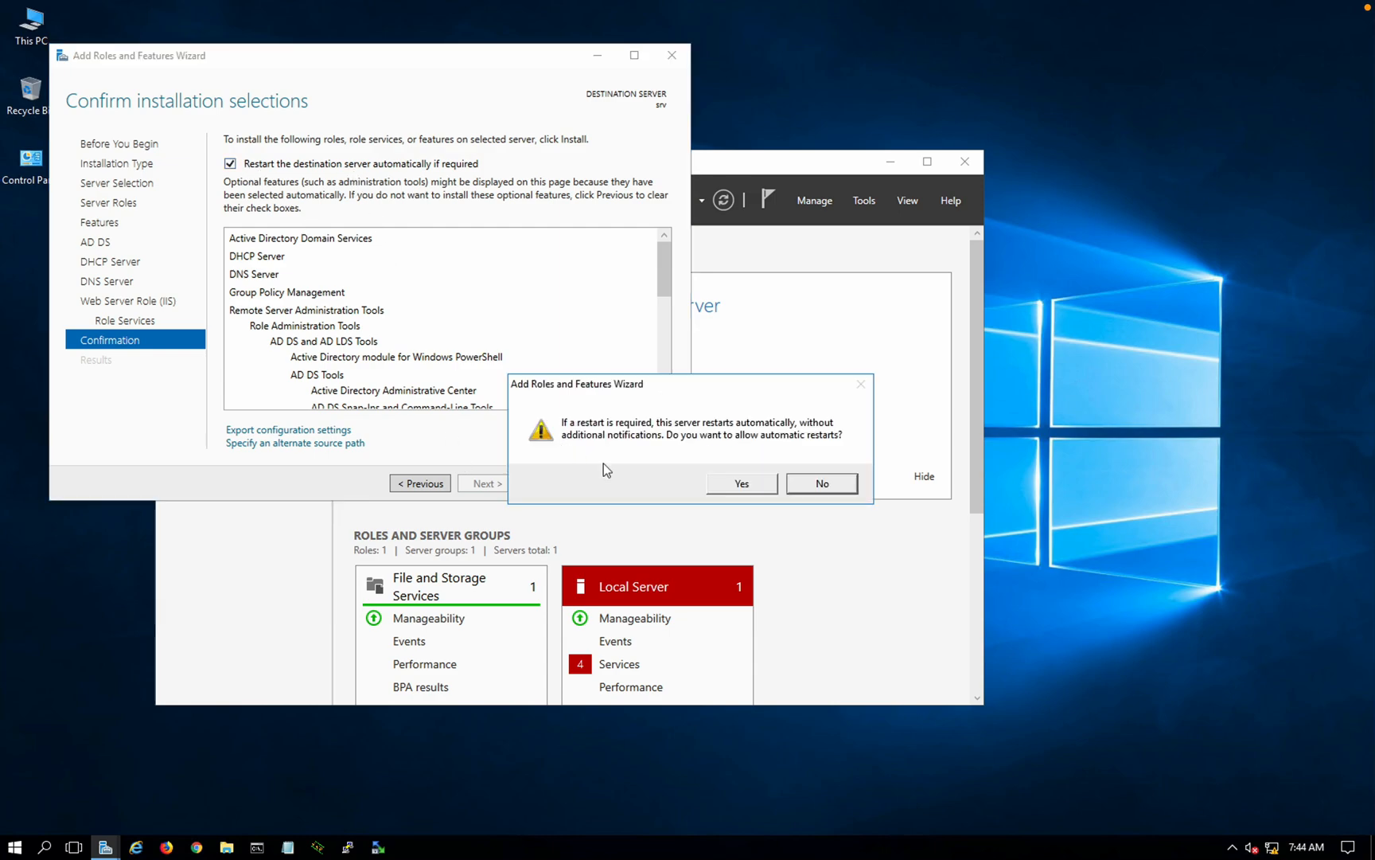
# Step: Enable automatic restart if required and start installing the roles
pyautogui.click(739, 483)
pyautogui.click(576, 482)
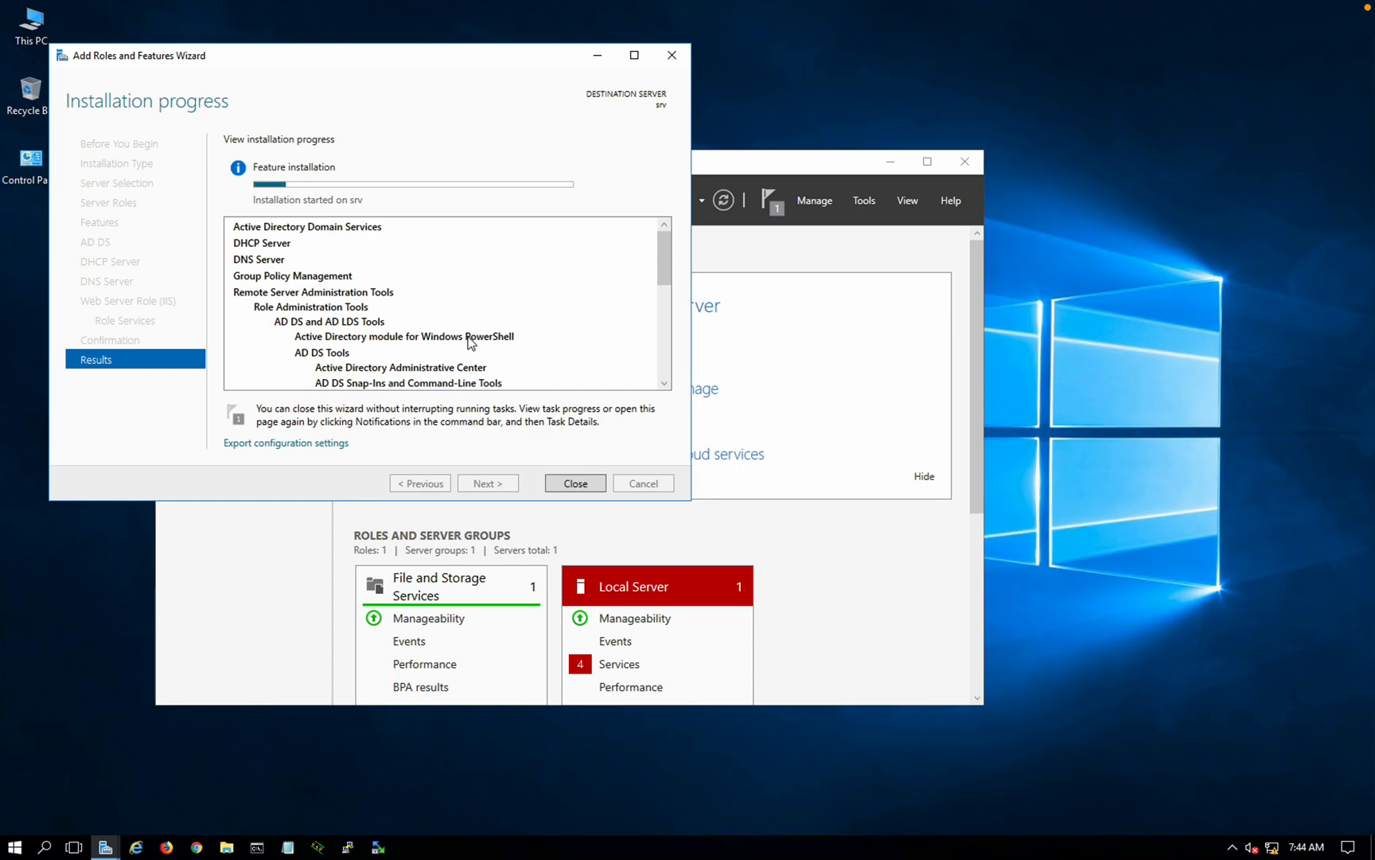
pyautogui.hotkey('ctrl', 'Left')
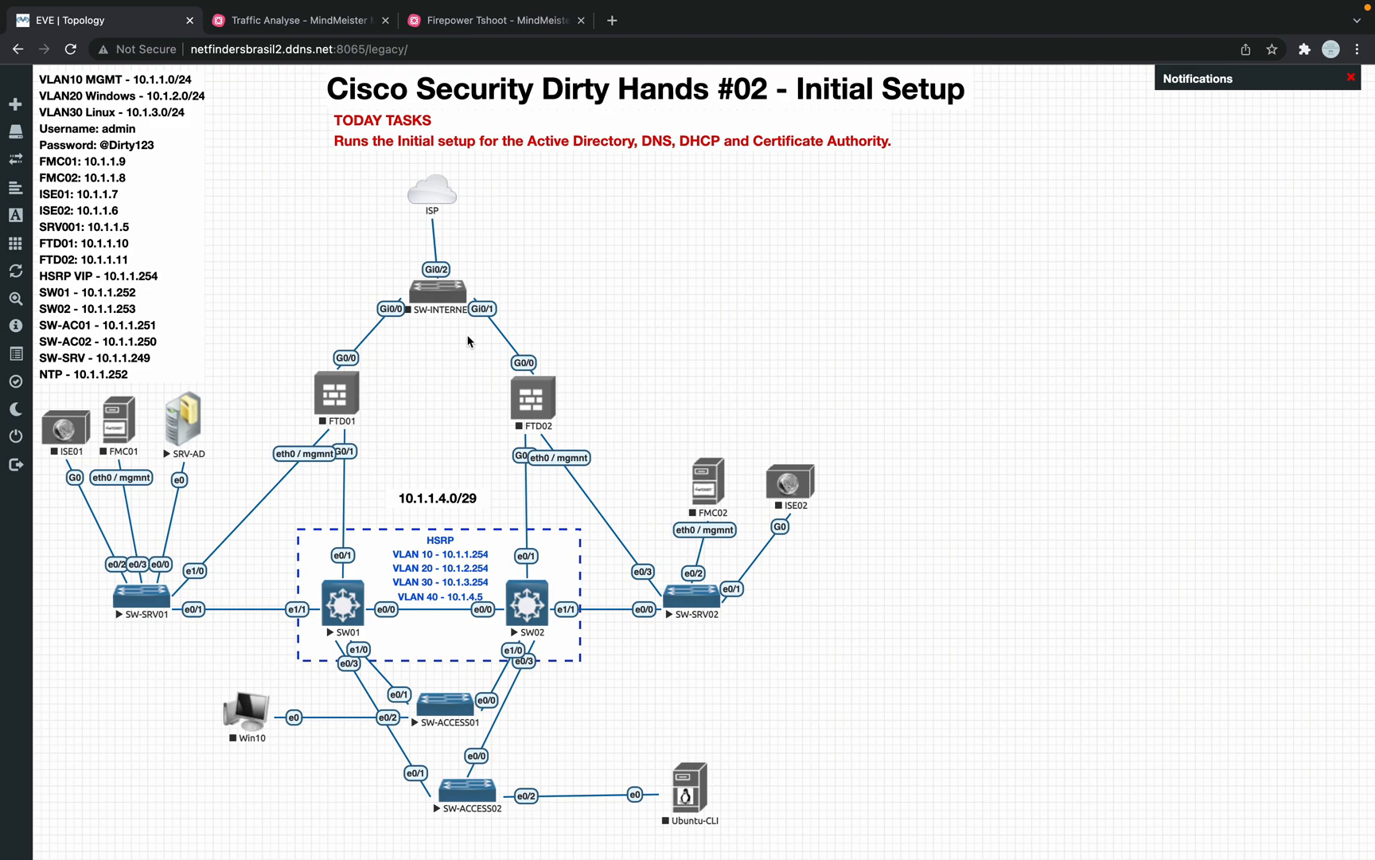
# Step: Switch to the Firepower Tshoot tab and scroll through the map to the Verify Connectivity note
pyautogui.click(423, 23)
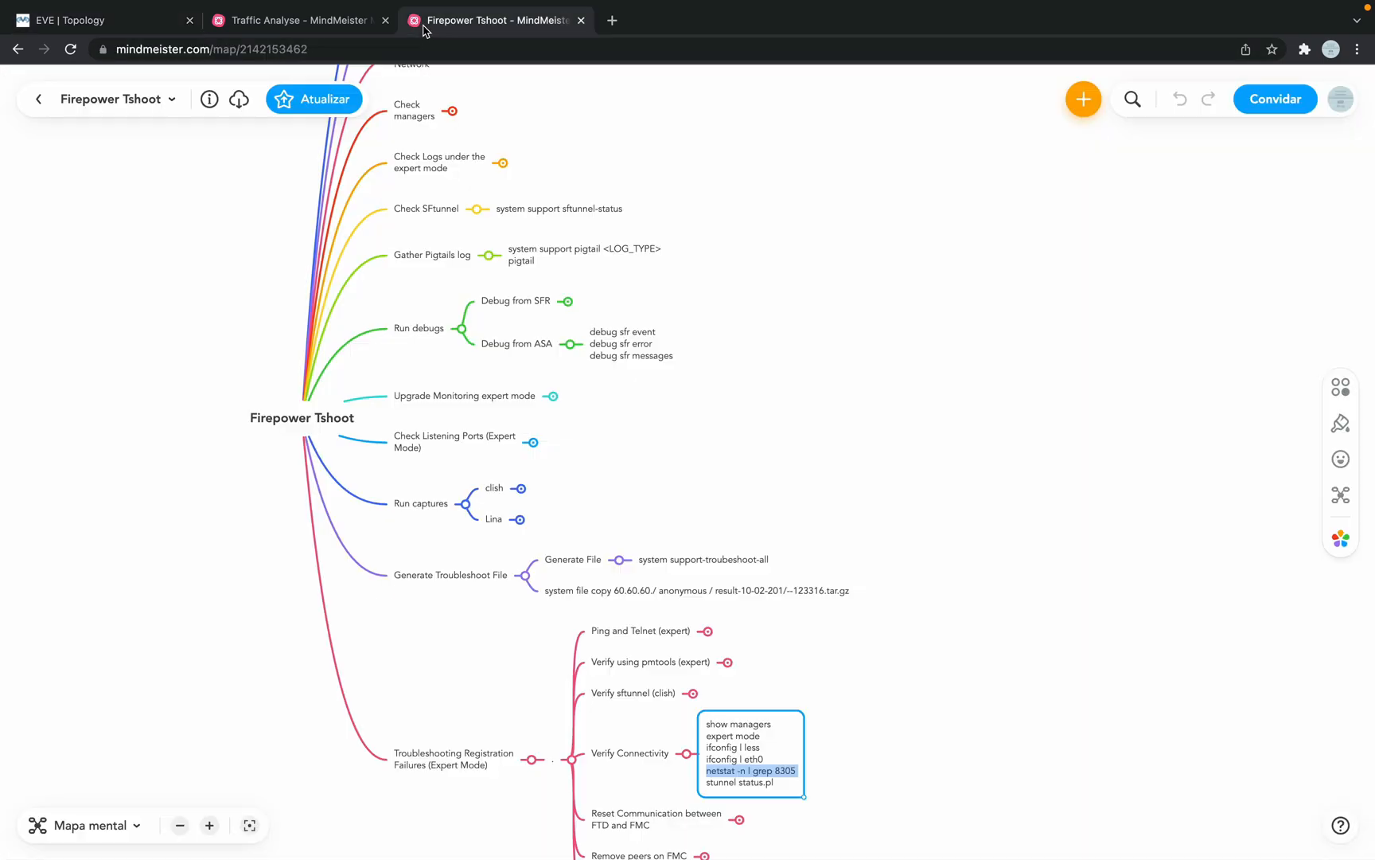
pyautogui.scroll(-2, 344, 359)
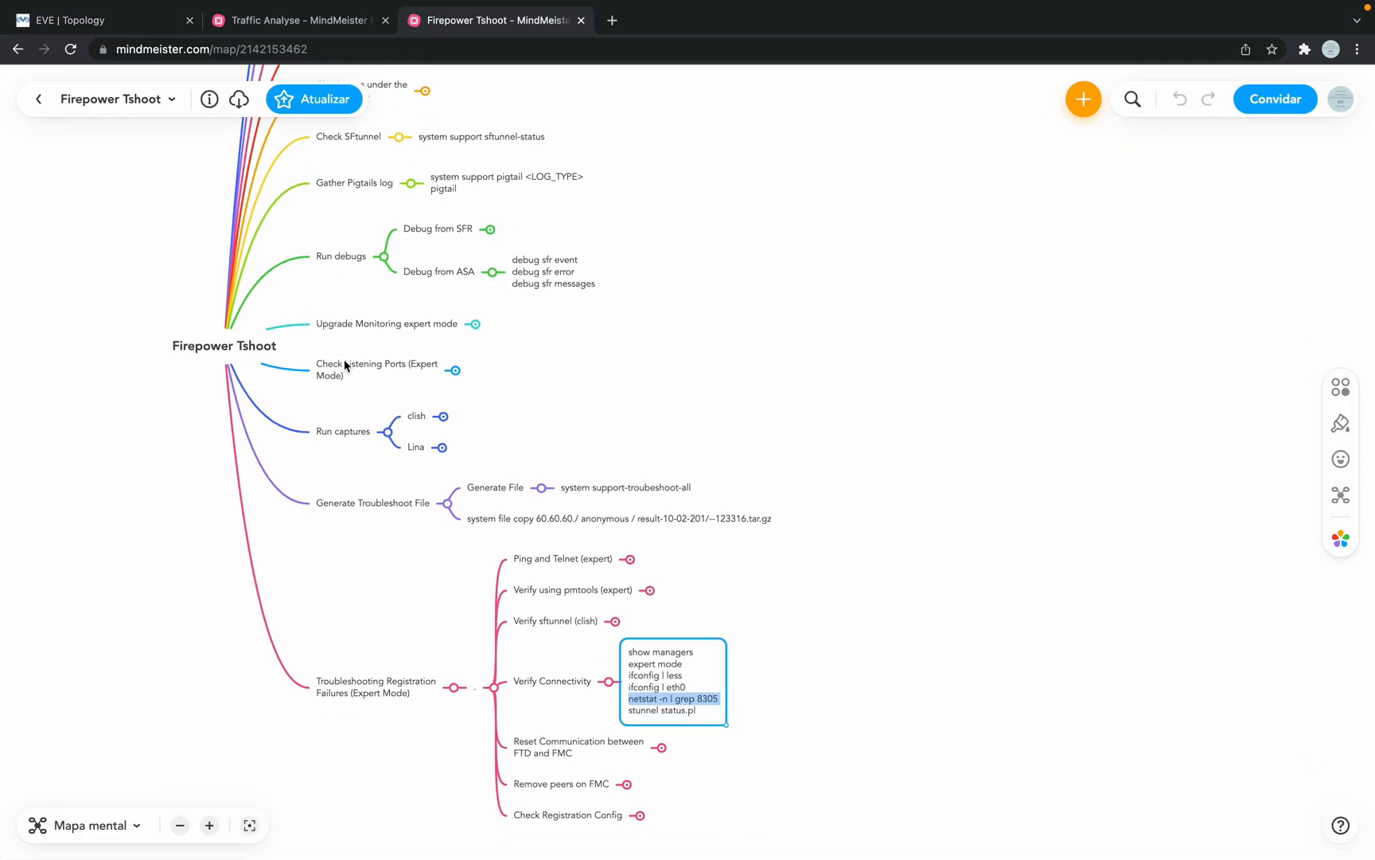
pyautogui.scroll(-2, 343, 360)
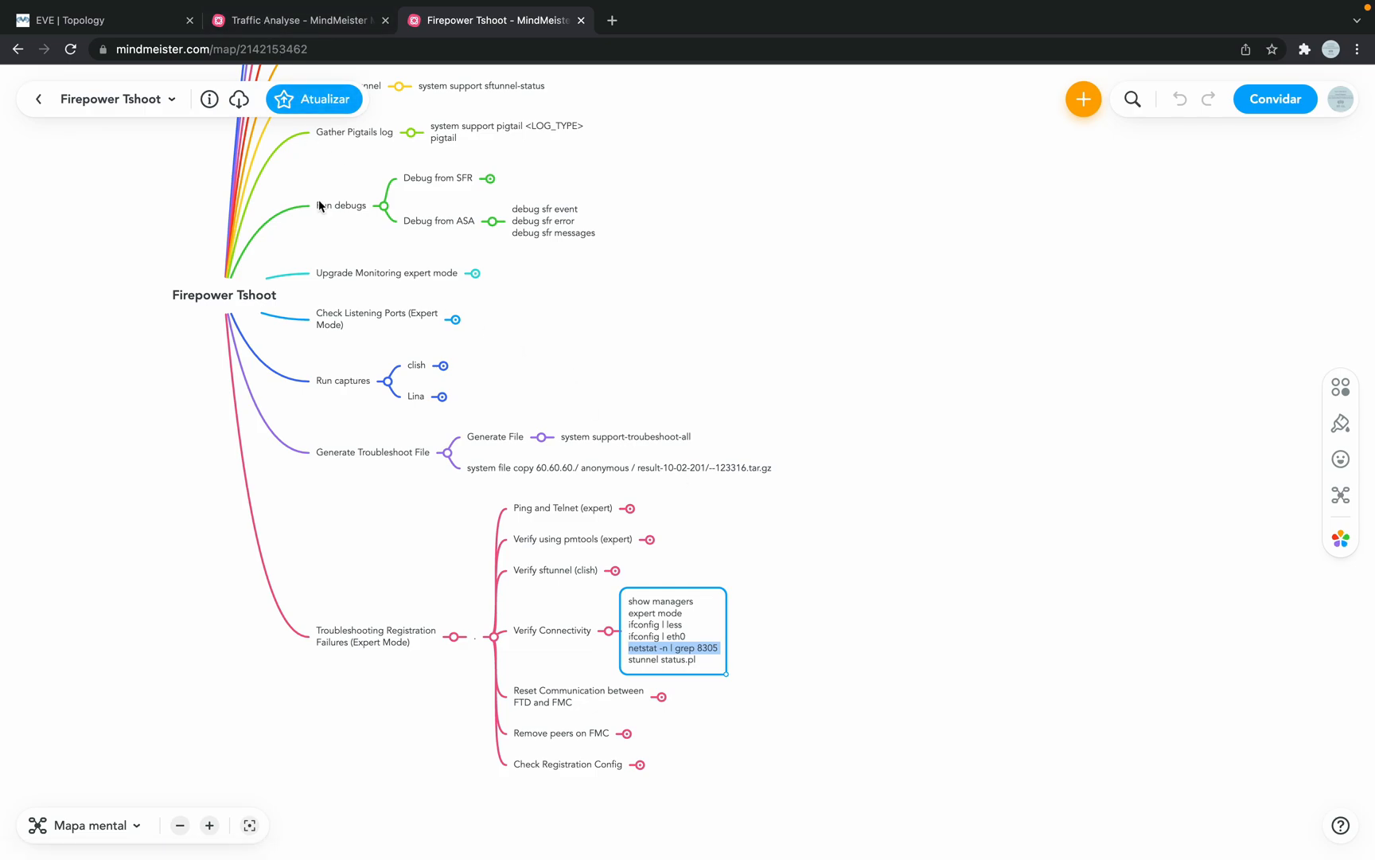
pyautogui.scroll(3, 318, 199)
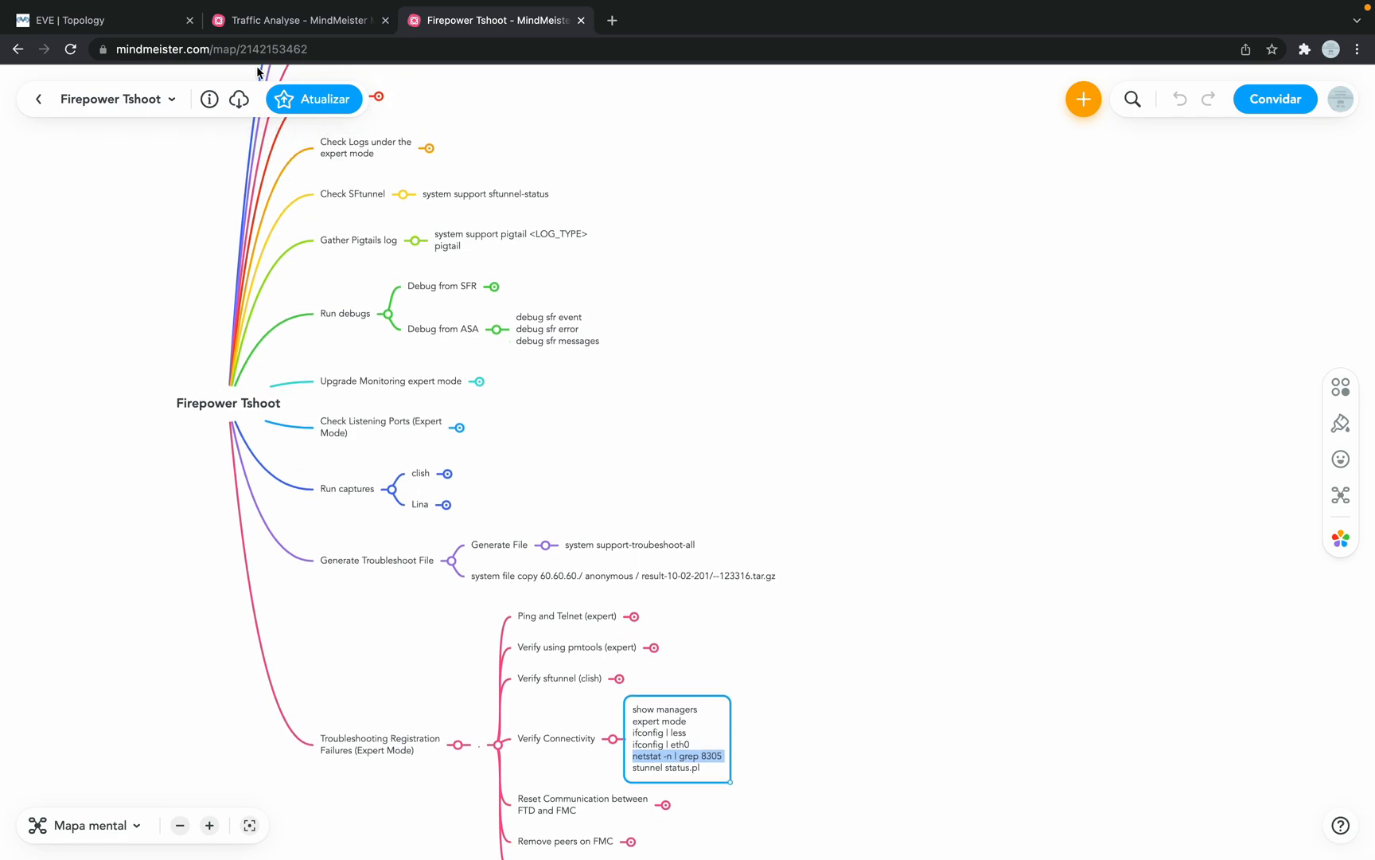
# Step: Switch to the Traffic Analyse mind map and scroll down to the netstat branch
pyautogui.click(291, 31)
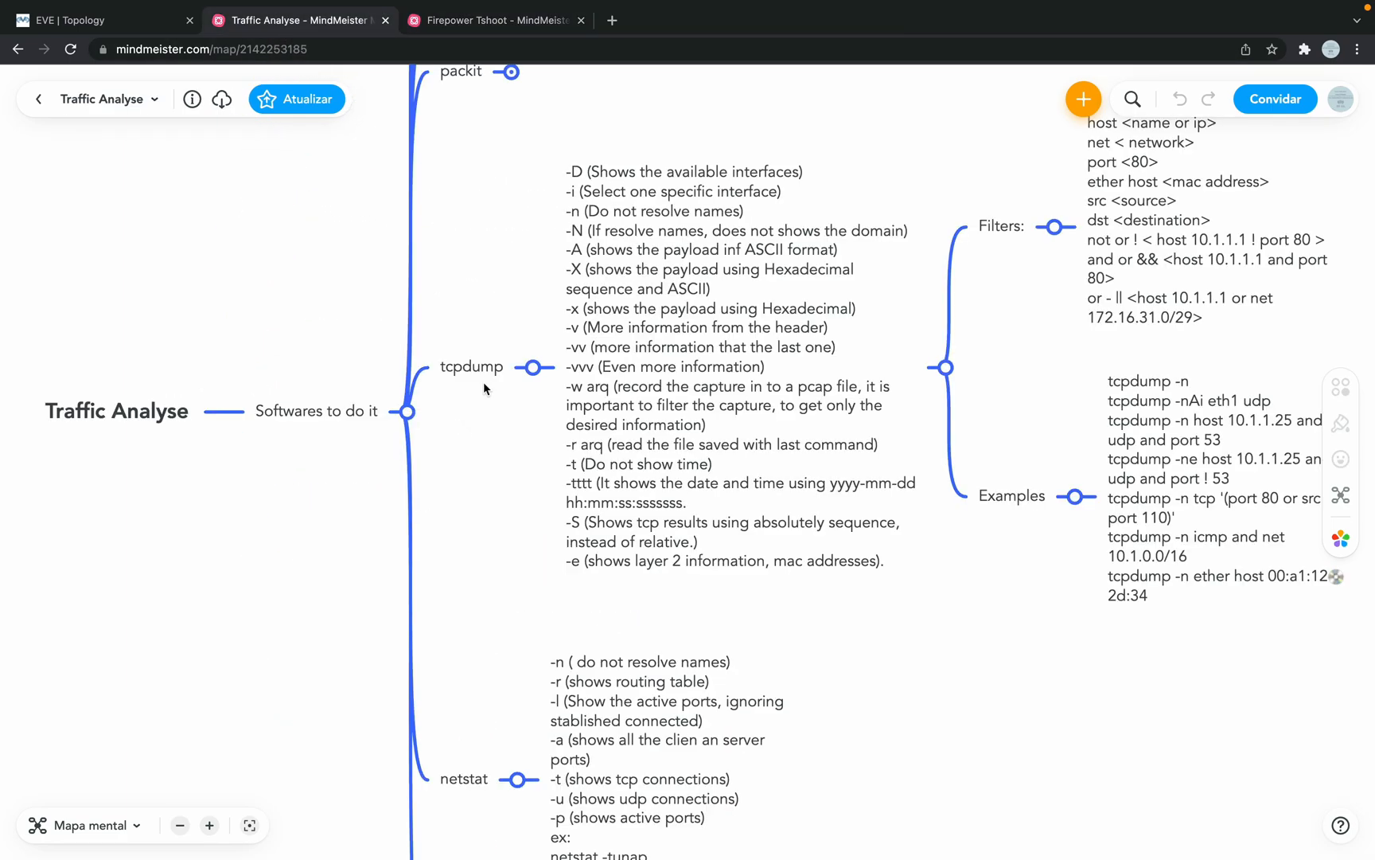
pyautogui.hscroll(3, 484, 381)
pyautogui.hscroll(2, 484, 381)
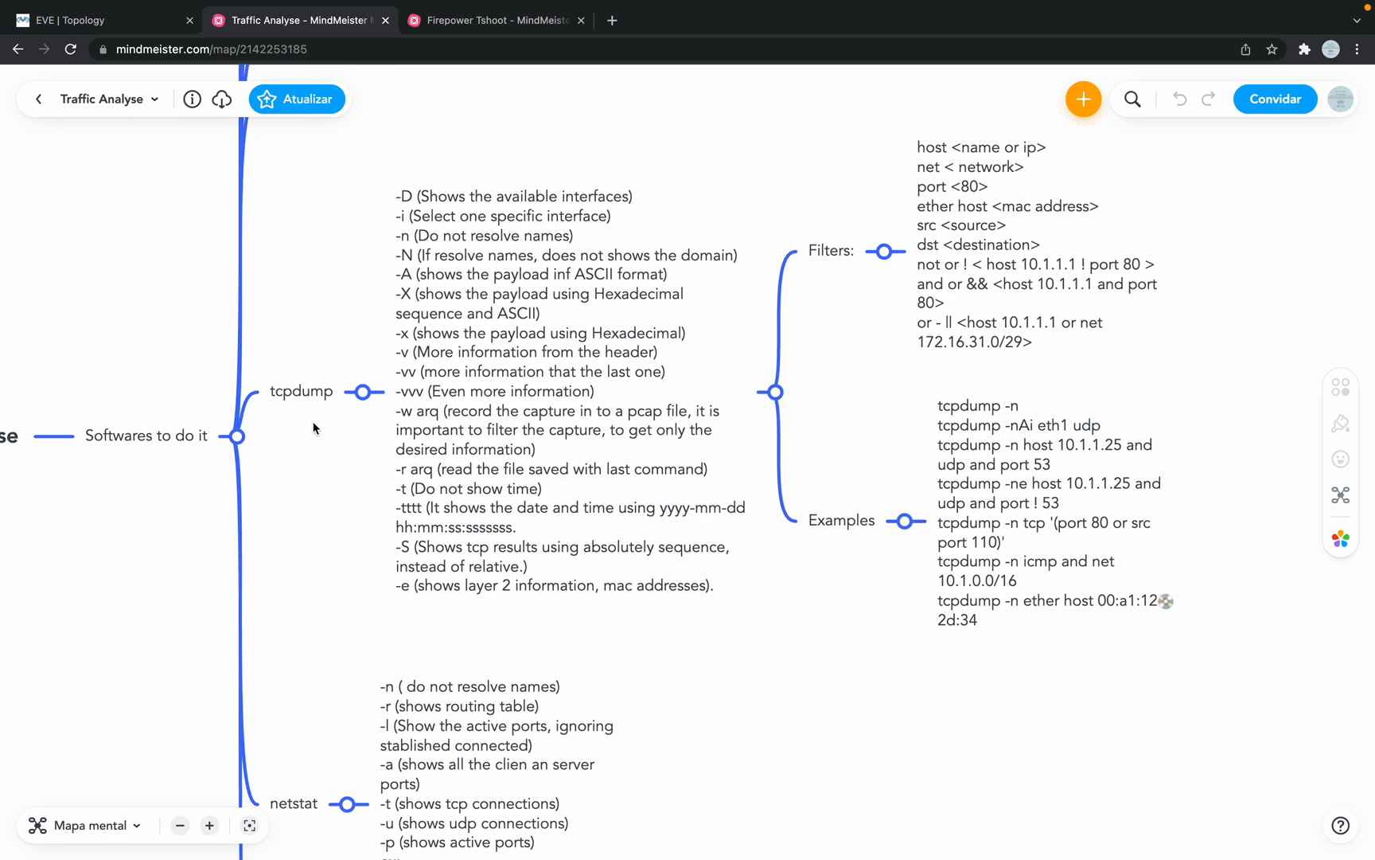
pyautogui.scroll(-5, 313, 429)
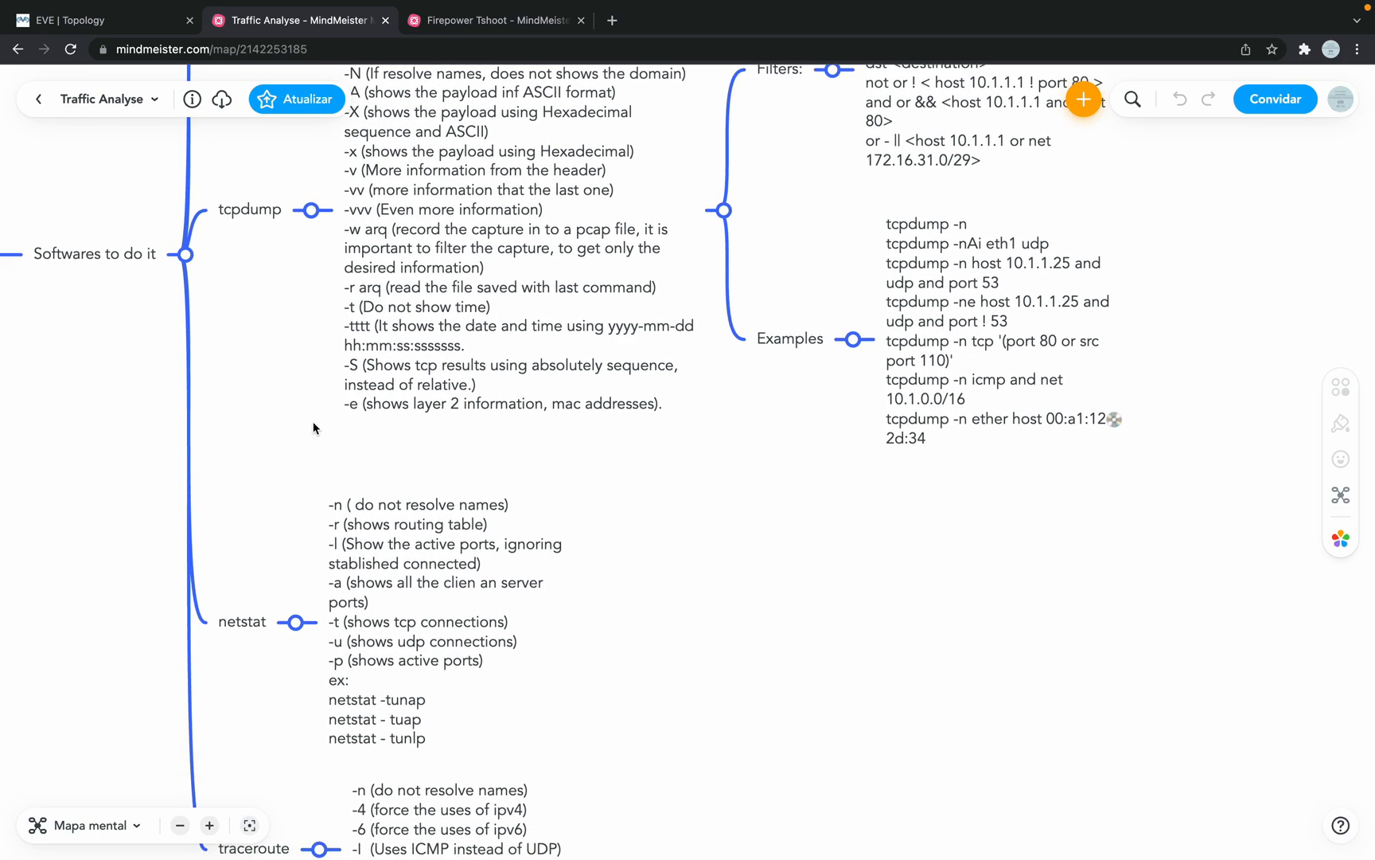
pyautogui.scroll(-1, 313, 429)
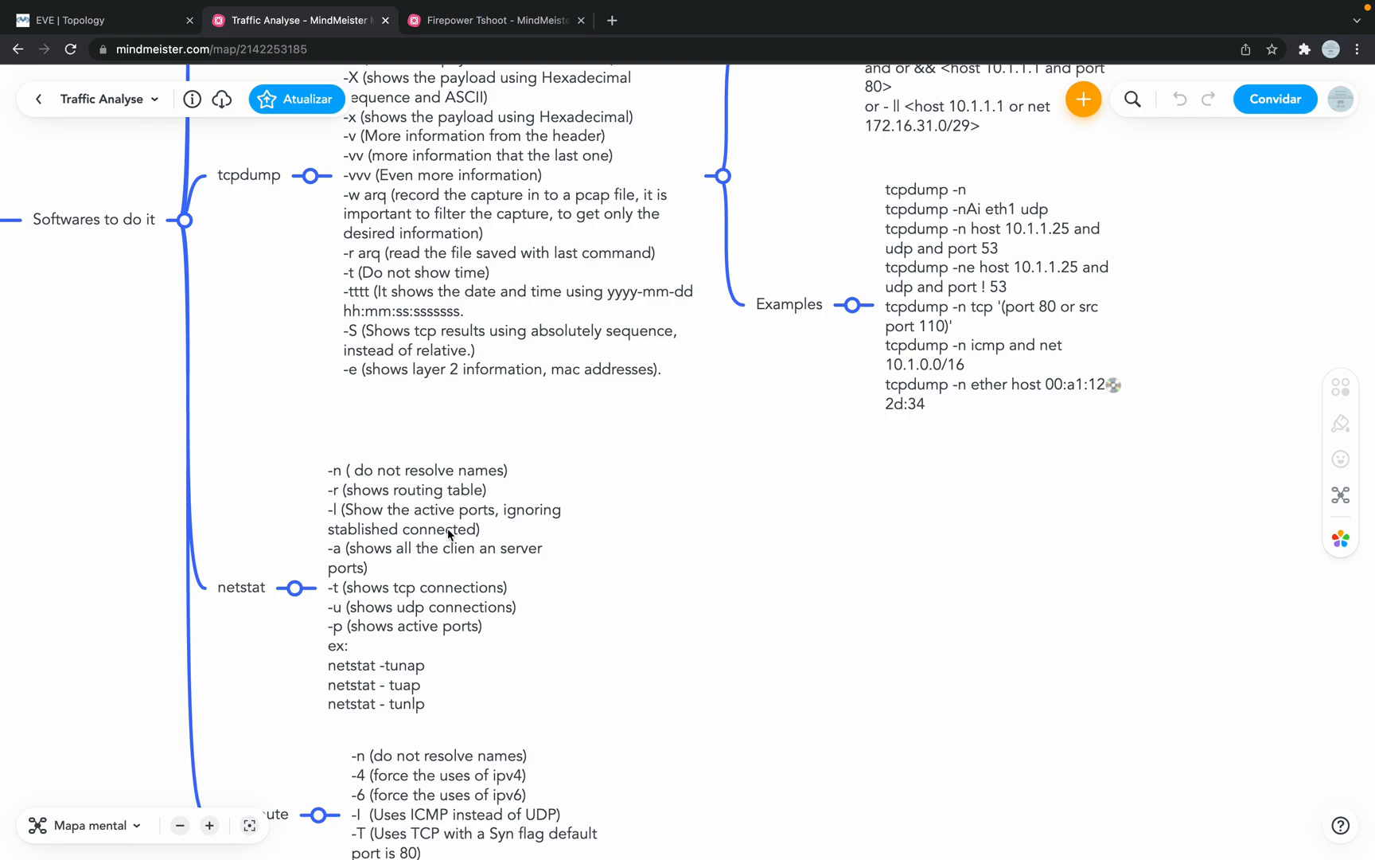
pyautogui.scroll(-1, 398, 582)
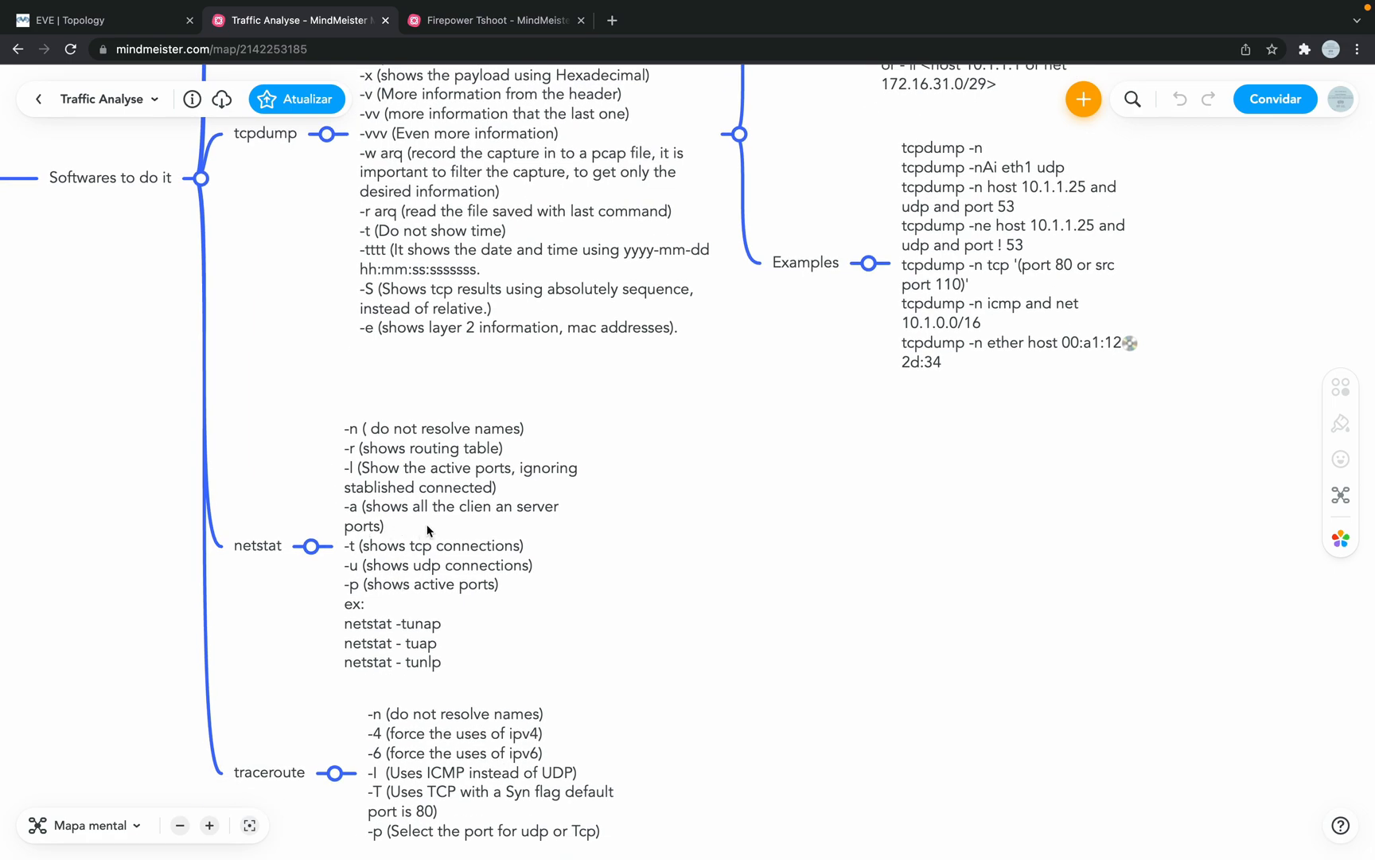
# Step: Select and nudge the netstat notes topic, then scroll to bring the traceroute notes into view
pyautogui.click(482, 510)
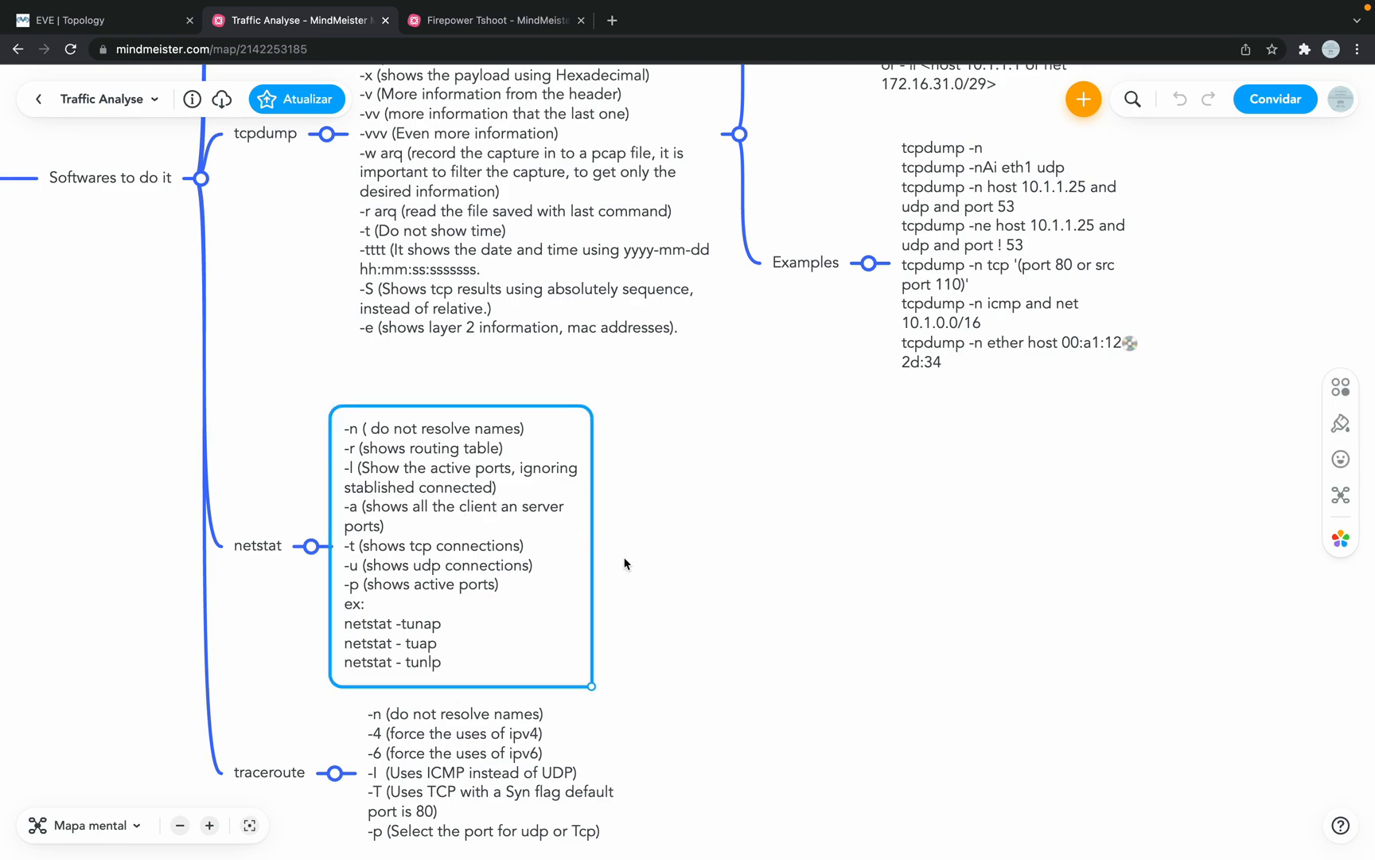
pyautogui.click(654, 567)
pyautogui.scroll(-1, 654, 565)
pyautogui.scroll(-2, 653, 565)
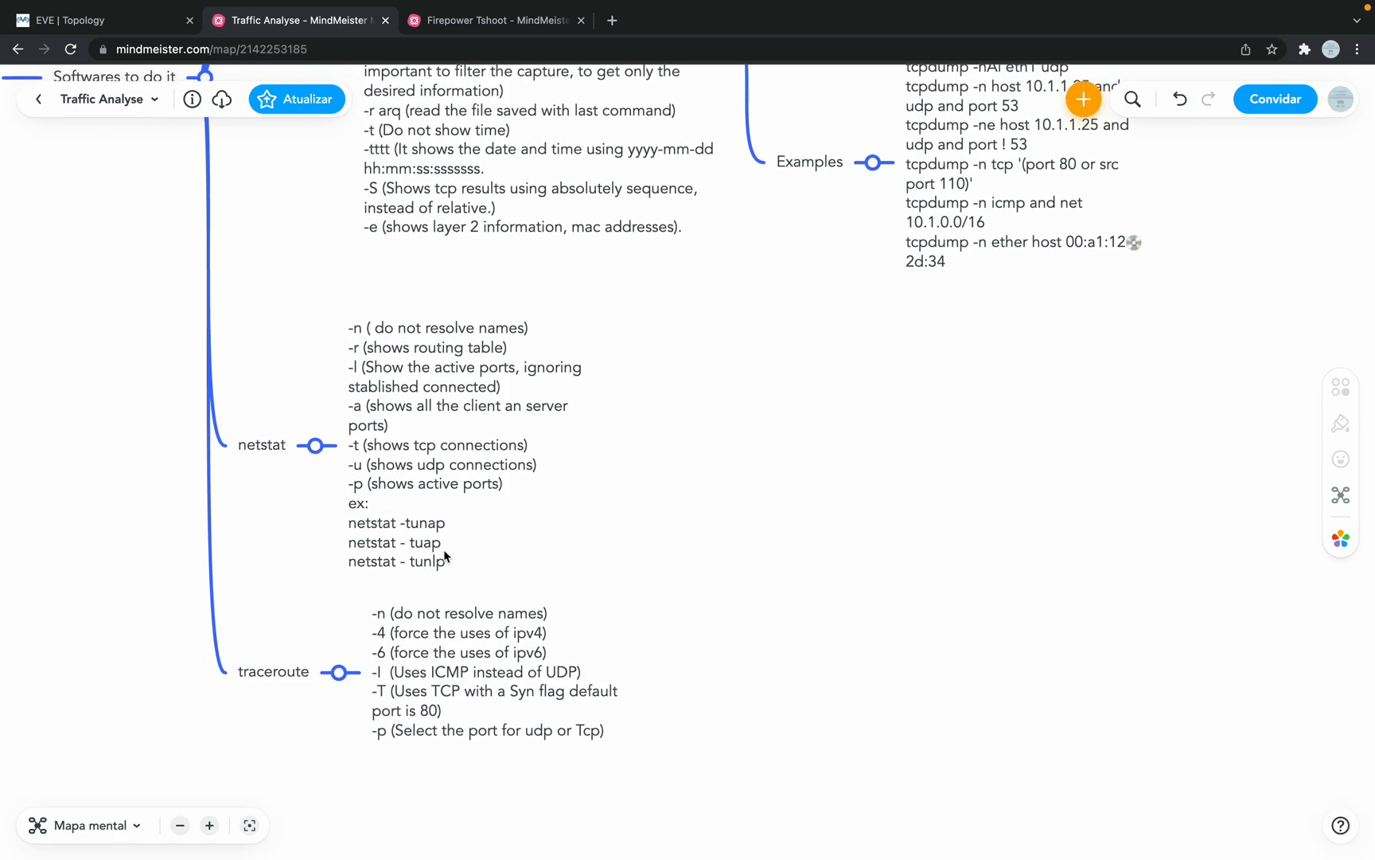
pyautogui.moveTo(359, 527)
pyautogui.mouseDown()
pyautogui.moveTo(418, 528)
pyautogui.moveTo(360, 528)
pyautogui.mouseUp()
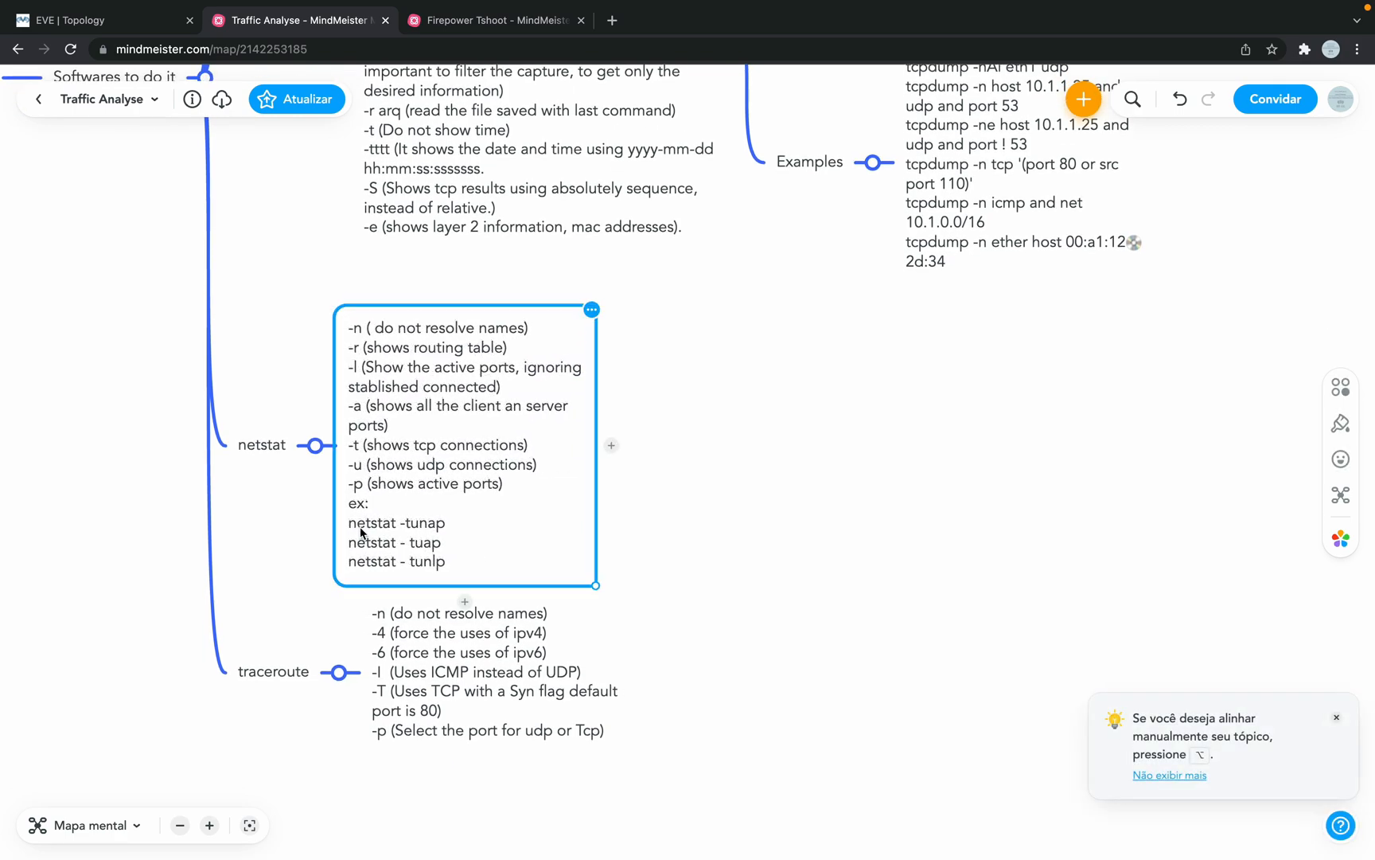
pyautogui.click(660, 516)
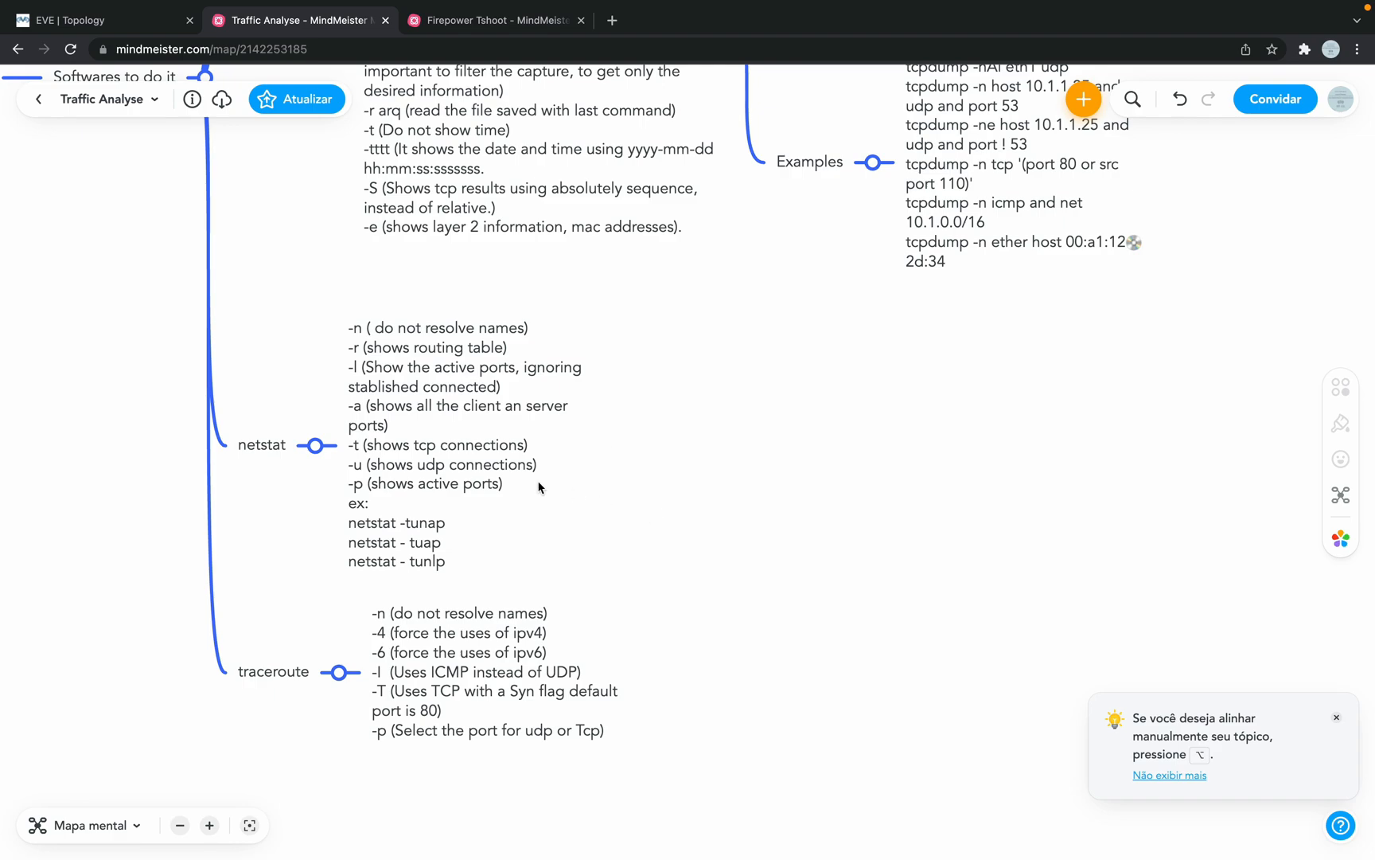
pyautogui.scroll(-3, 538, 487)
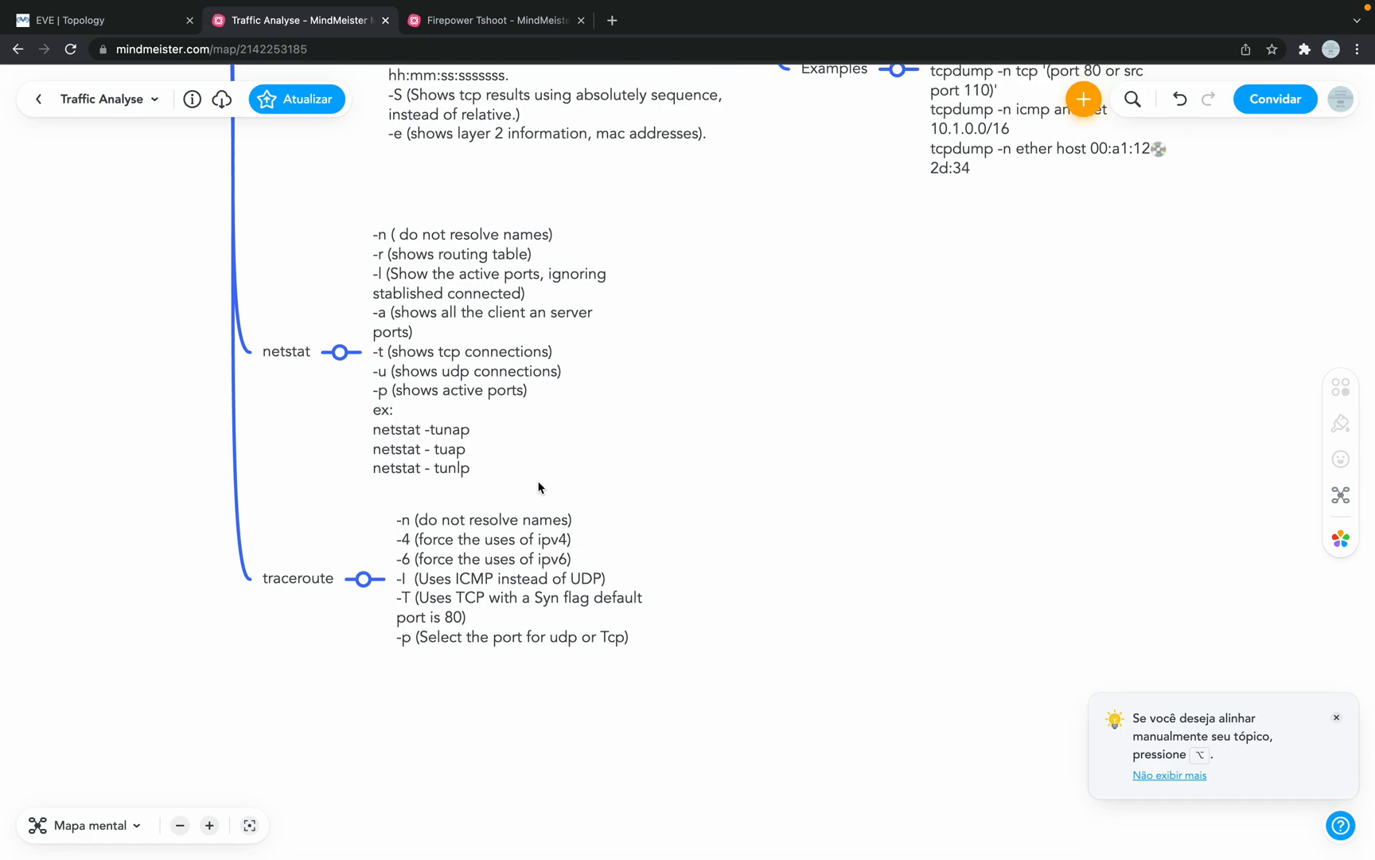
pyautogui.scroll(1, 538, 488)
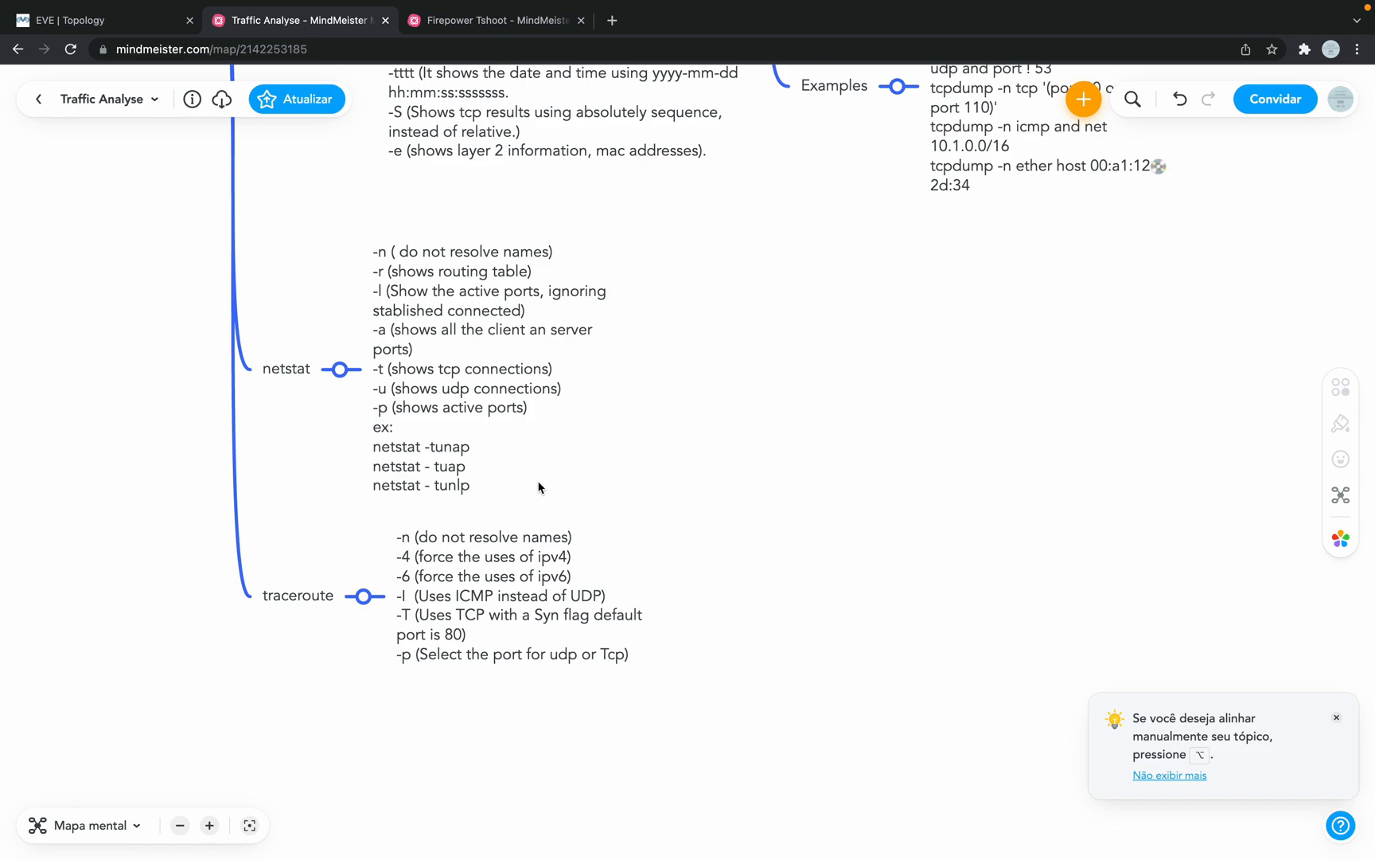
pyautogui.scroll(5, 539, 487)
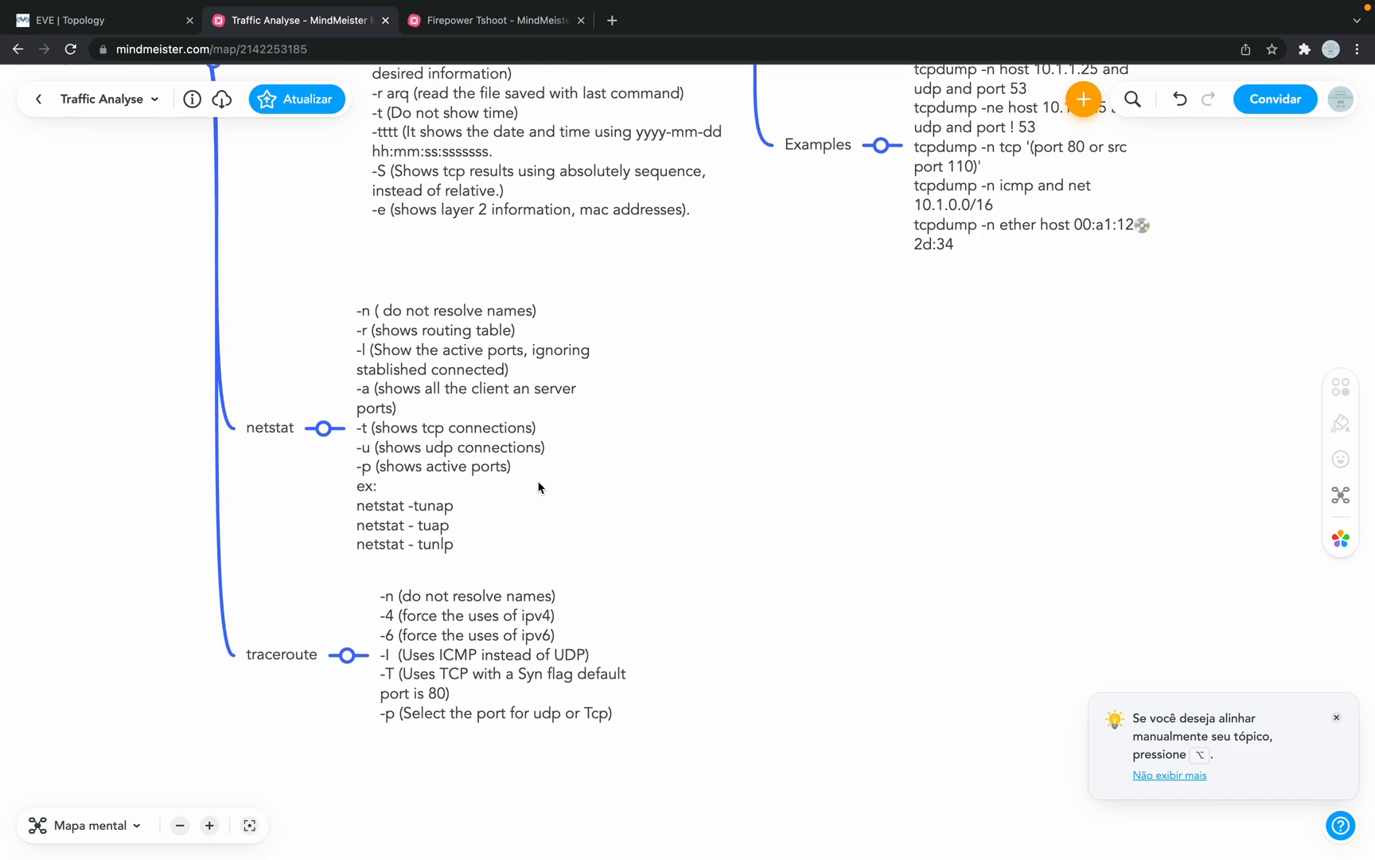
pyautogui.scroll(2, 539, 487)
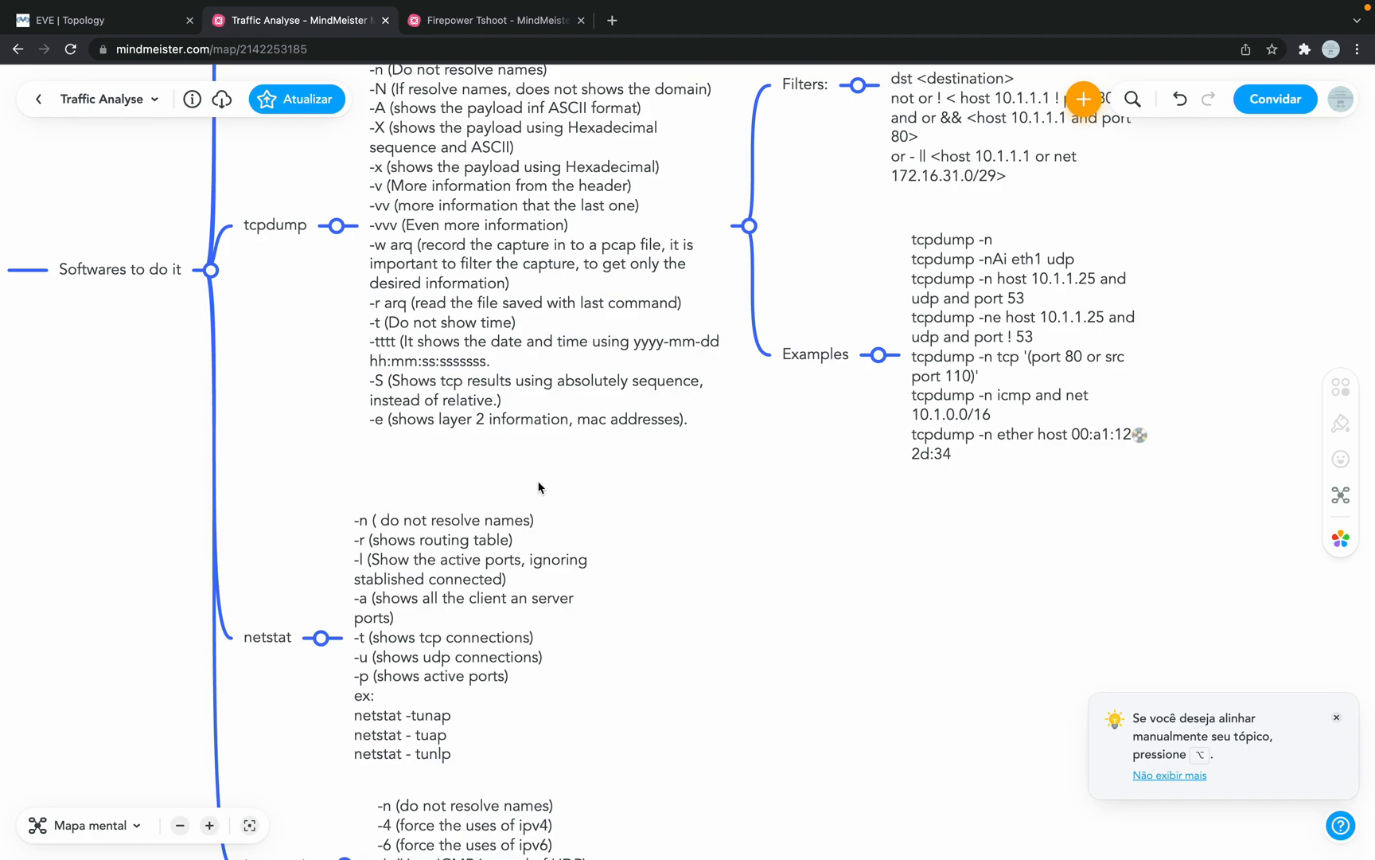
pyautogui.scroll(4, 539, 487)
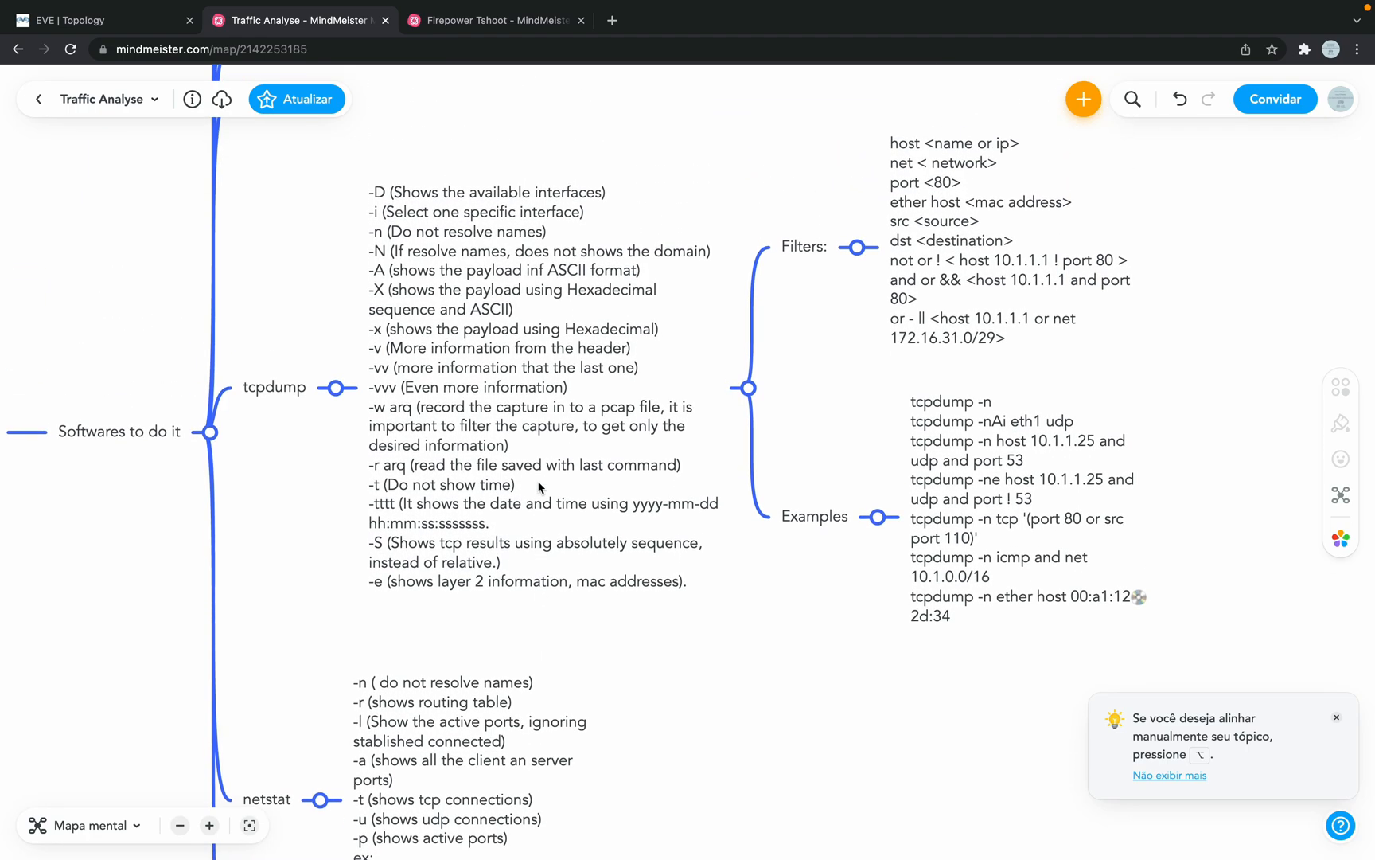
pyautogui.scroll(5, 539, 488)
pyautogui.hscroll(-3, 539, 487)
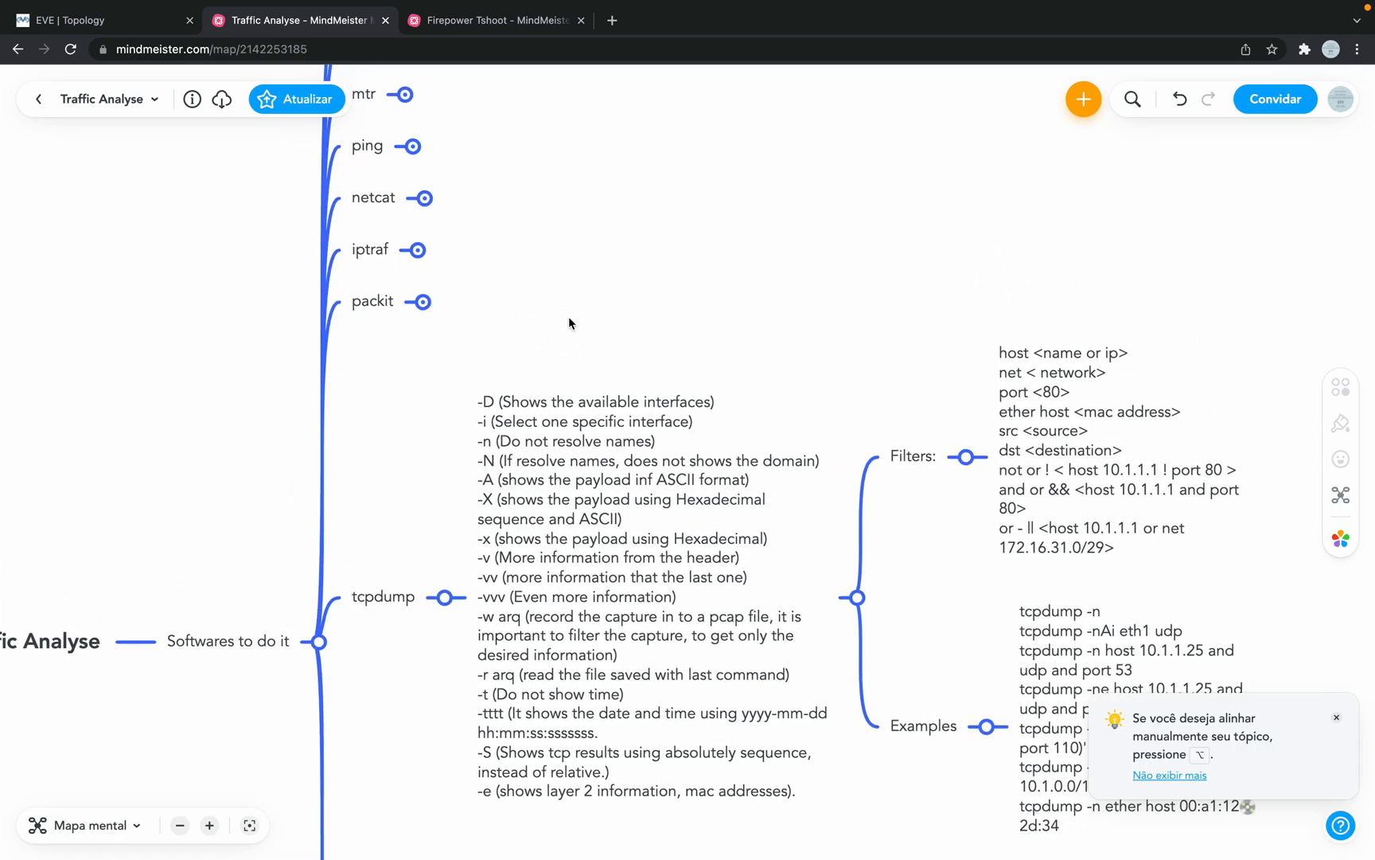
pyautogui.scroll(-15, 568, 316)
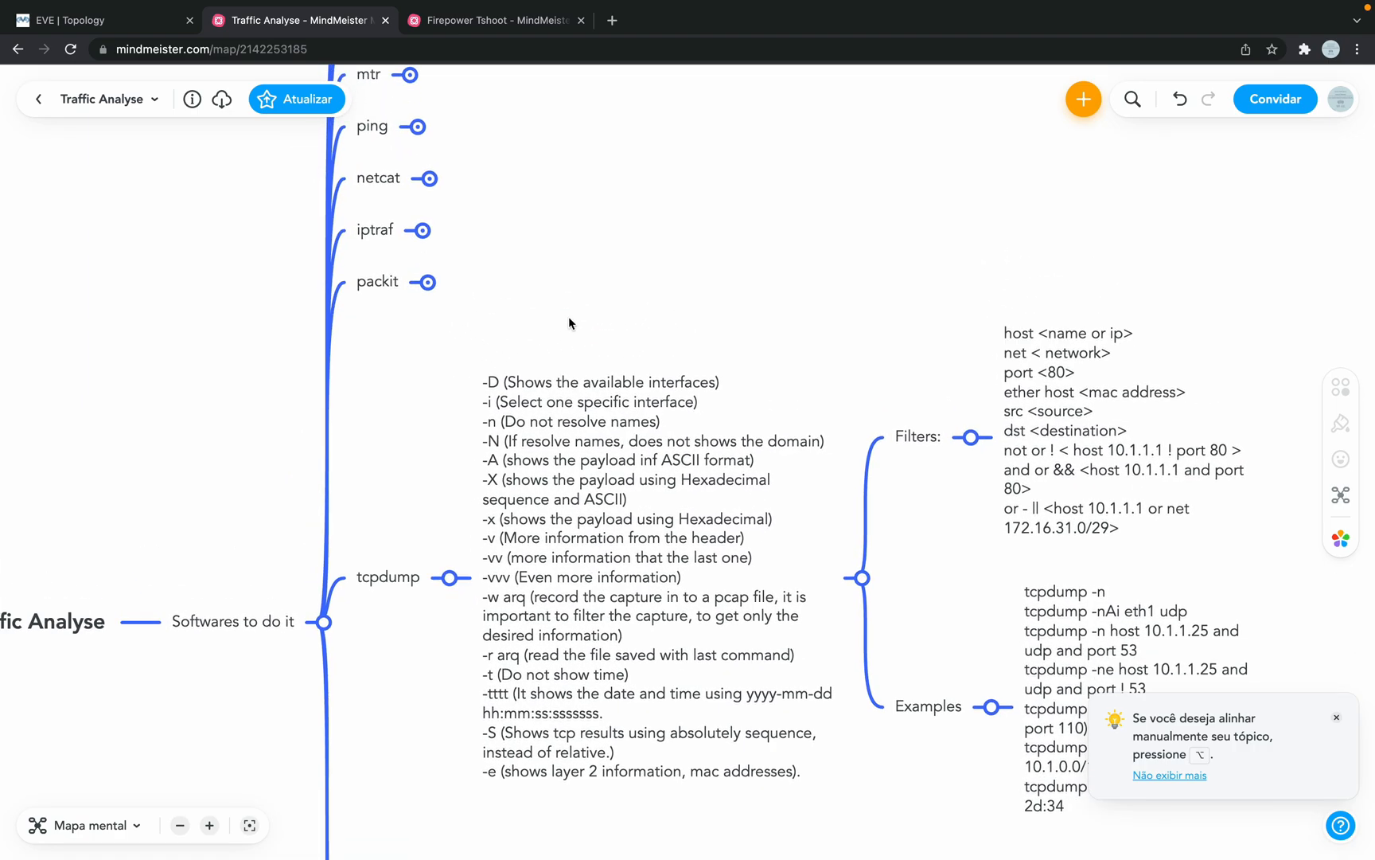
pyautogui.scroll(14, 568, 298)
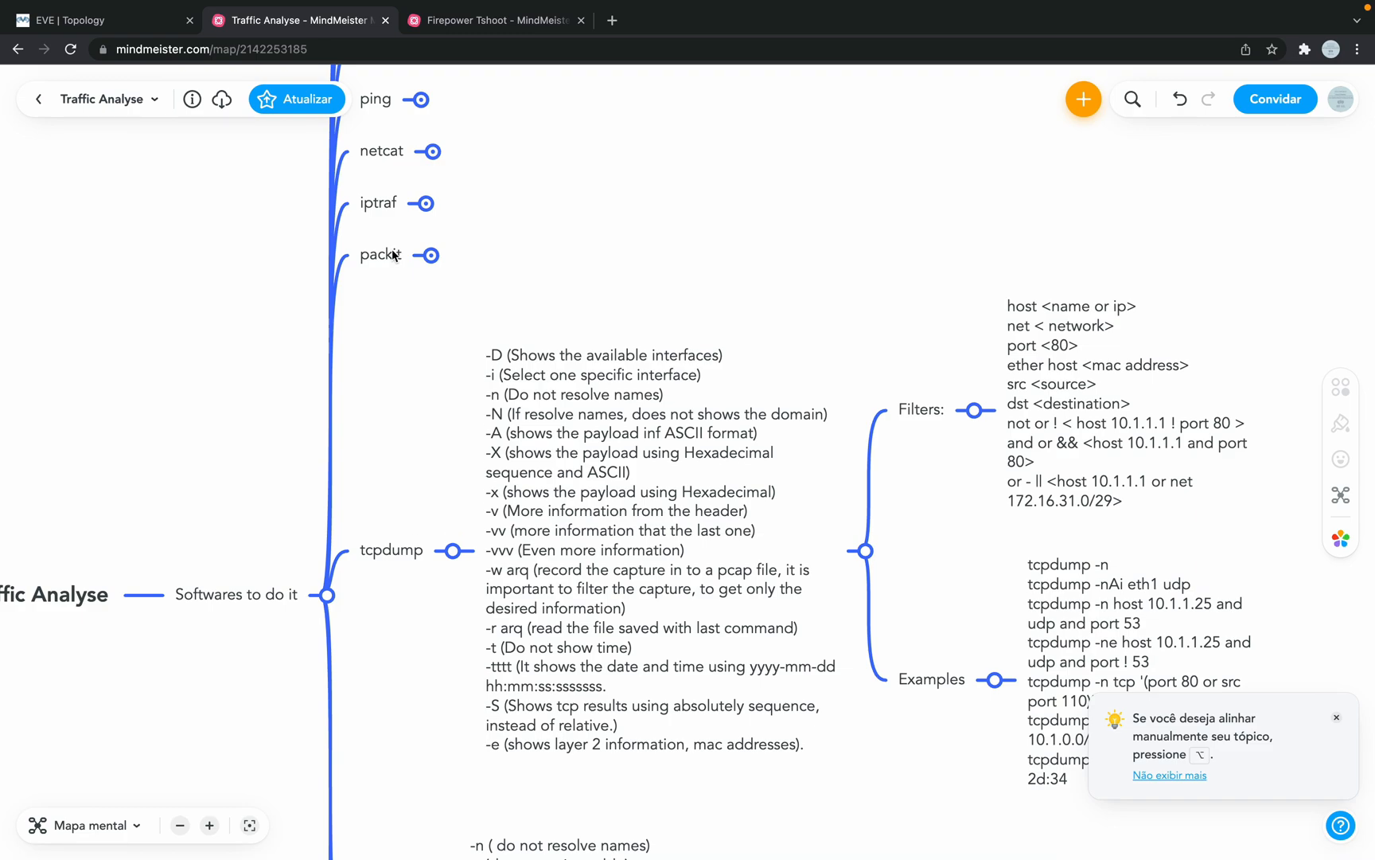
pyautogui.scroll(3, 475, 296)
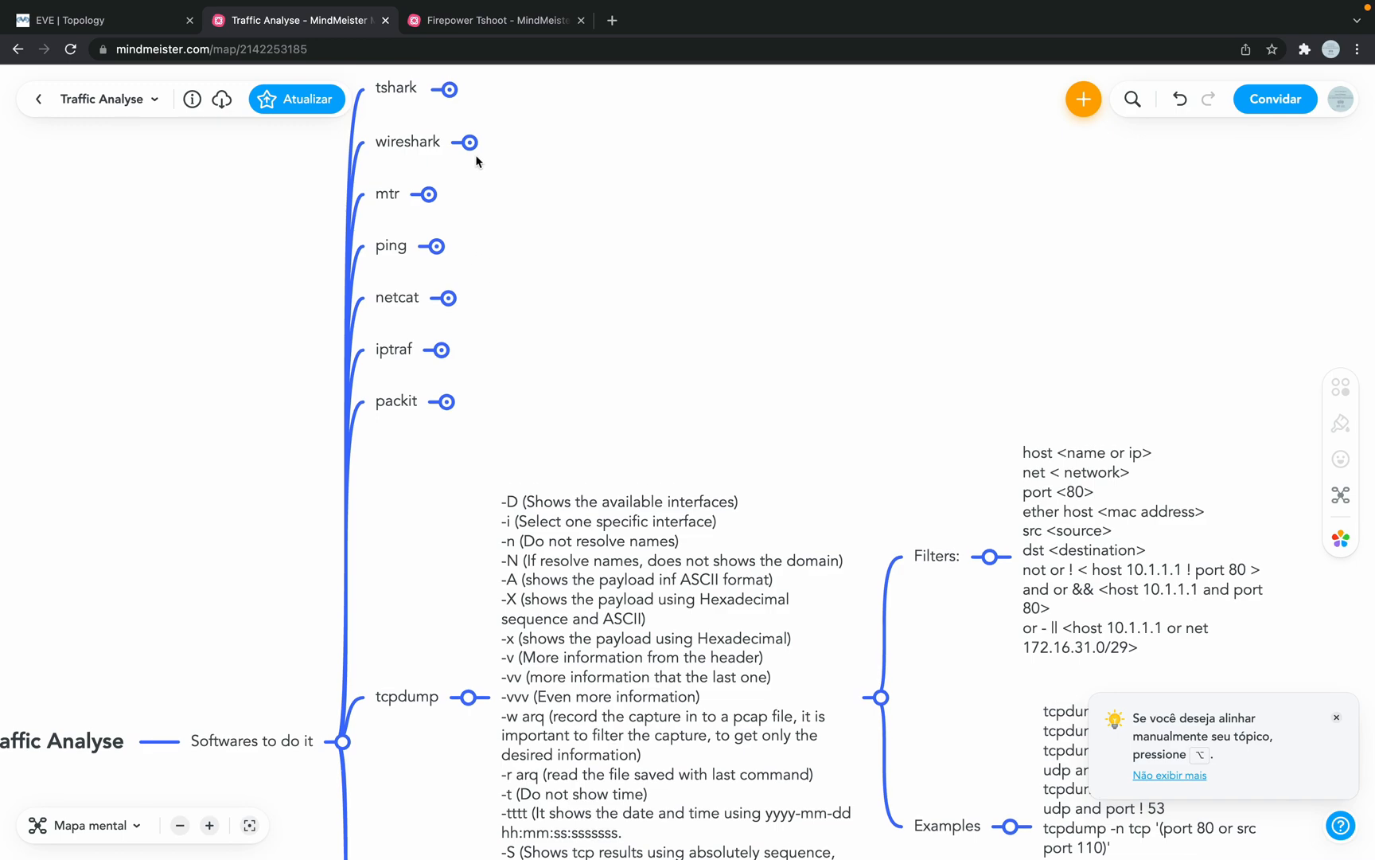
pyautogui.scroll(-1, 580, 363)
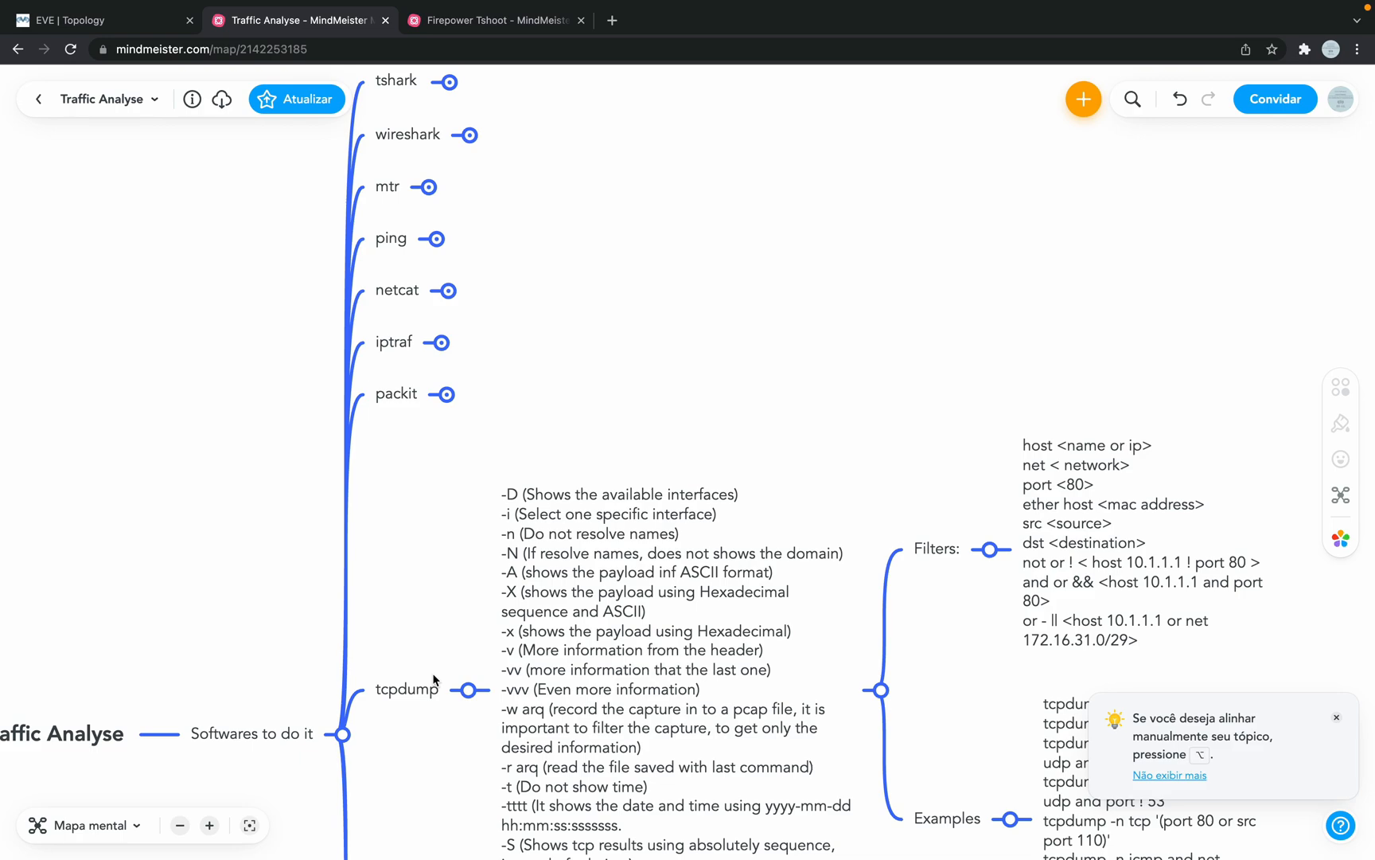
pyautogui.scroll(-4, 477, 621)
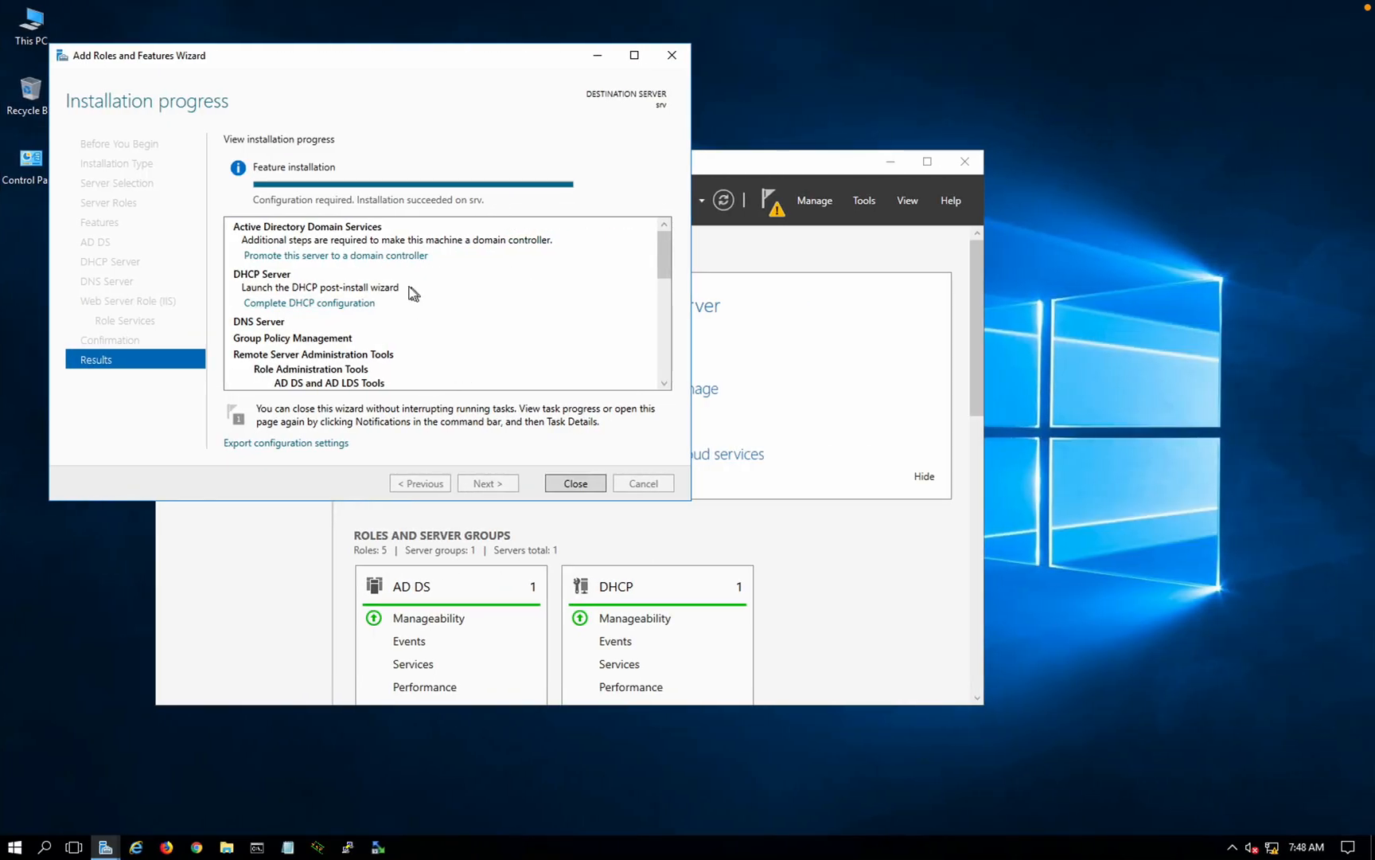
# Step: Promote the server by adding a new forest with root domain securitylab.com, then return to the mind map
pyautogui.click(375, 256)
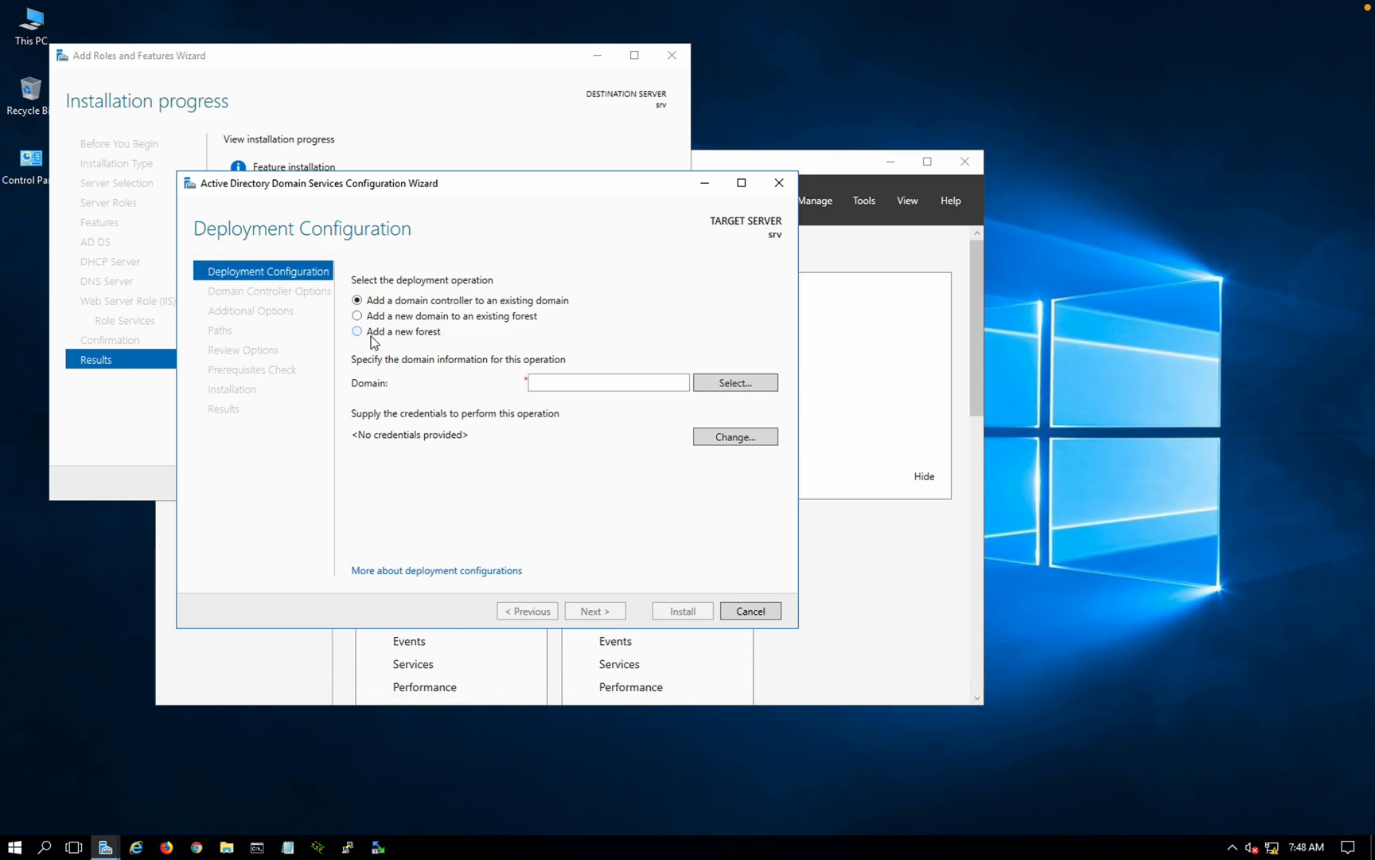
pyautogui.click(370, 334)
pyautogui.click(544, 383)
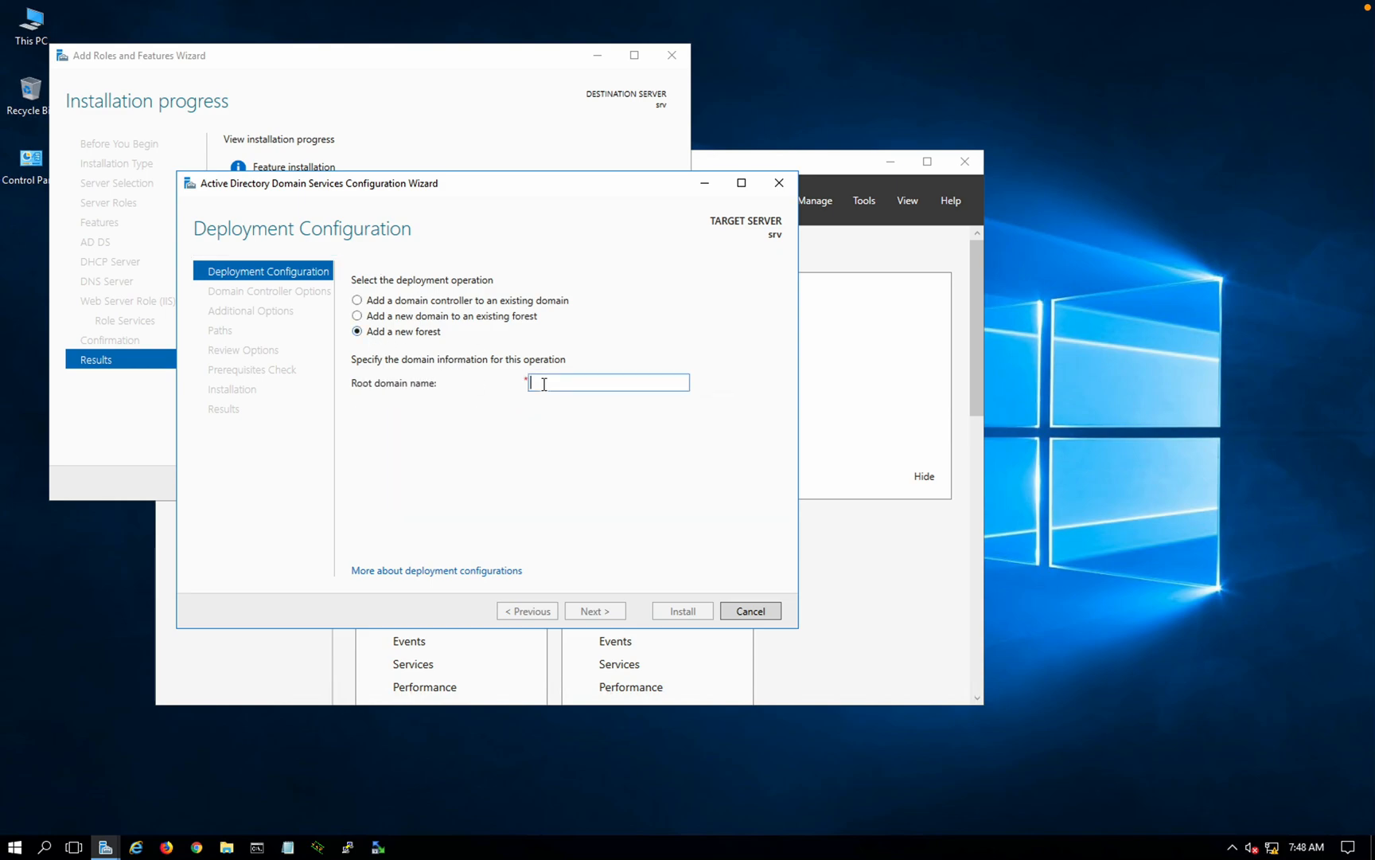
pyautogui.write('security')
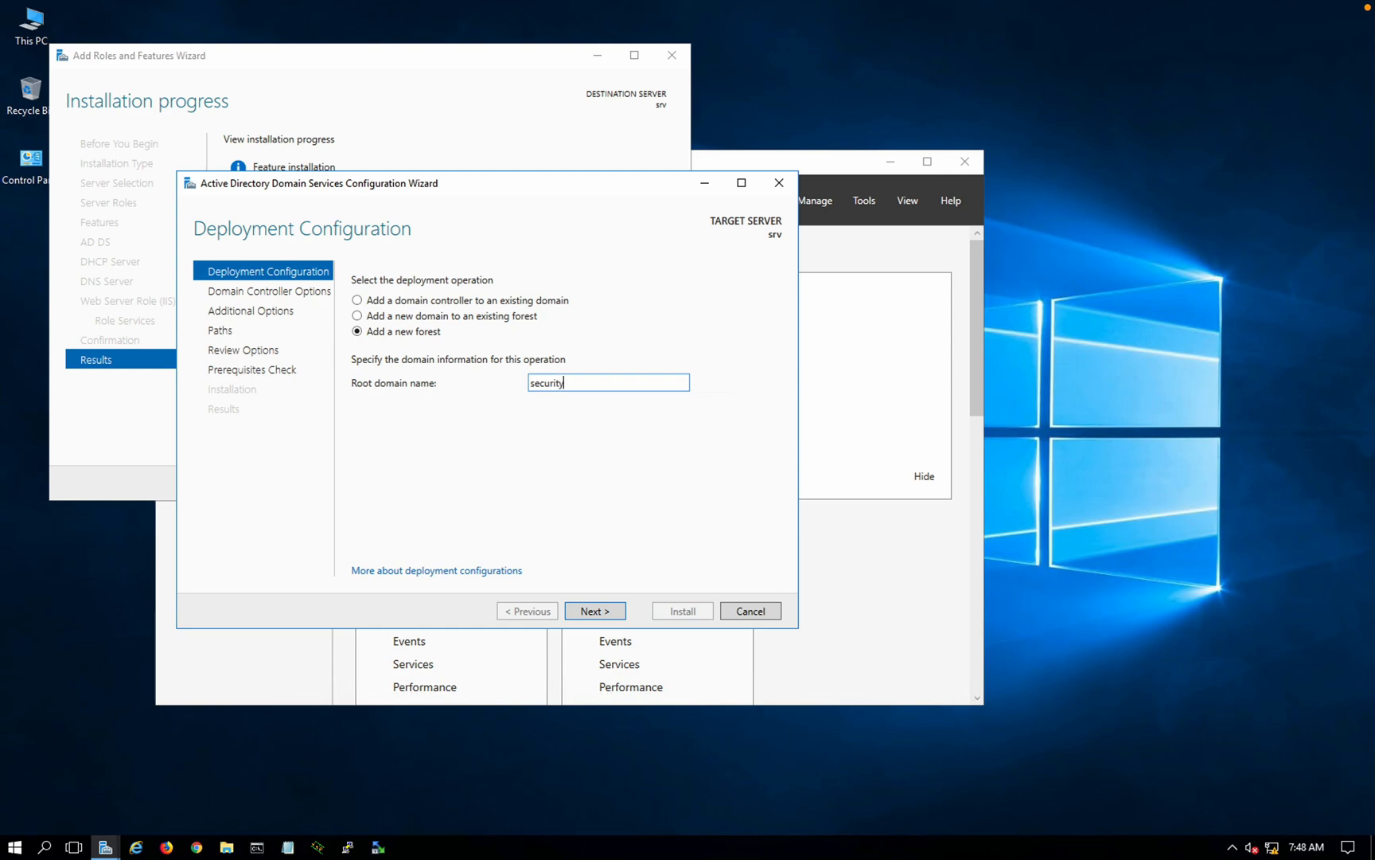
pyautogui.write('lab.com')
pyautogui.click(616, 612)
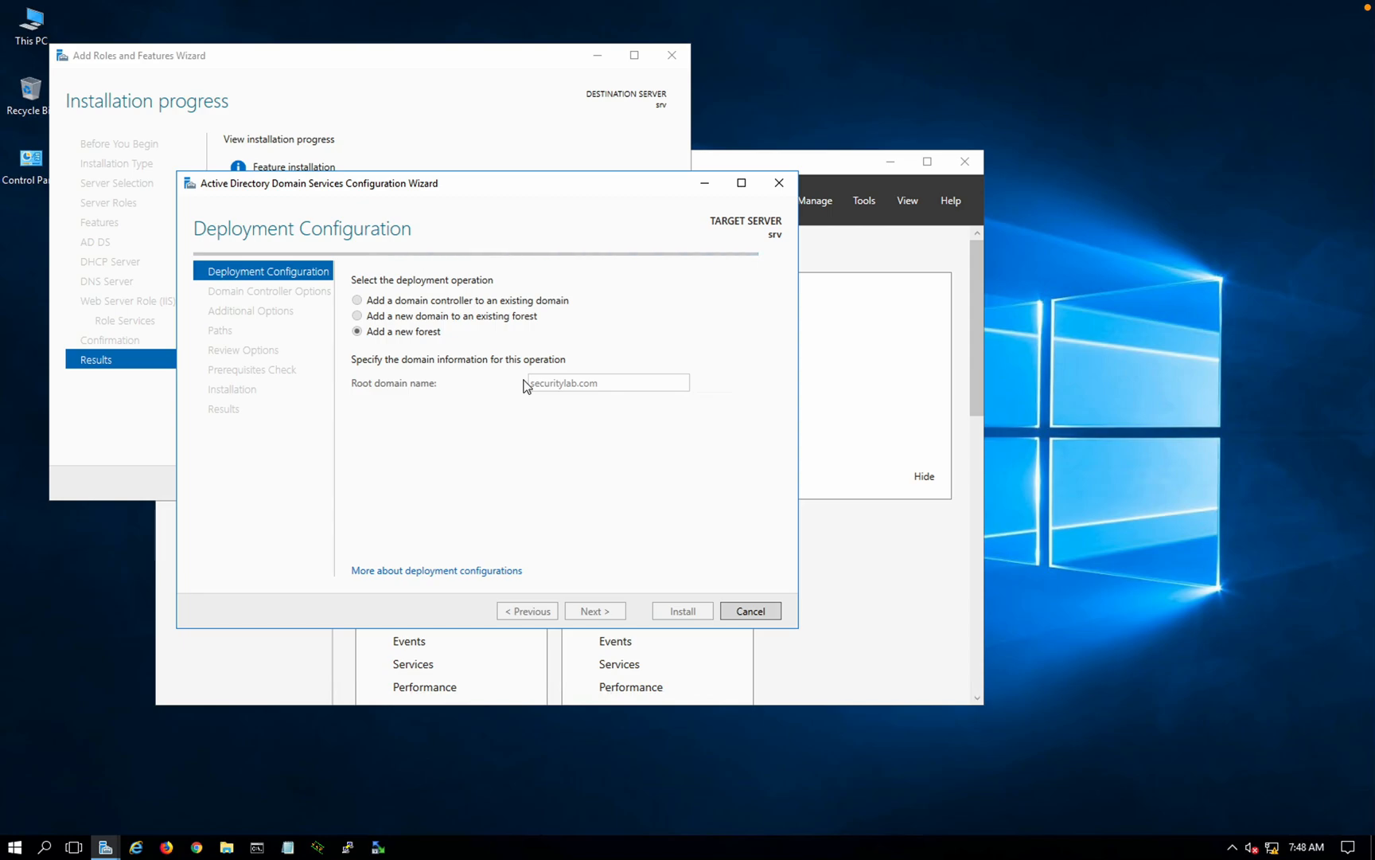
pyautogui.hotkey('ctrl', 'Left')
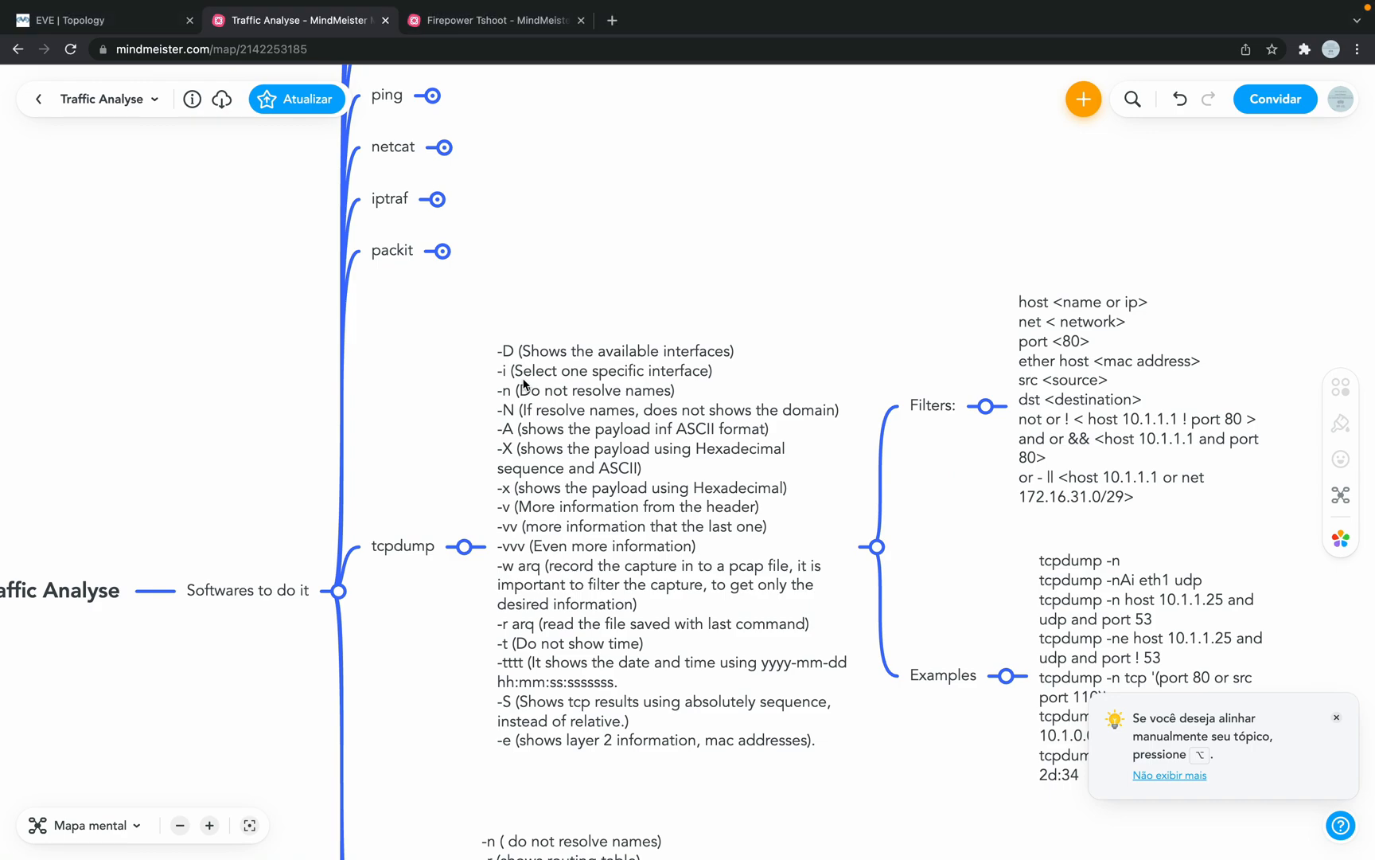
pyautogui.scroll(1, 478, 292)
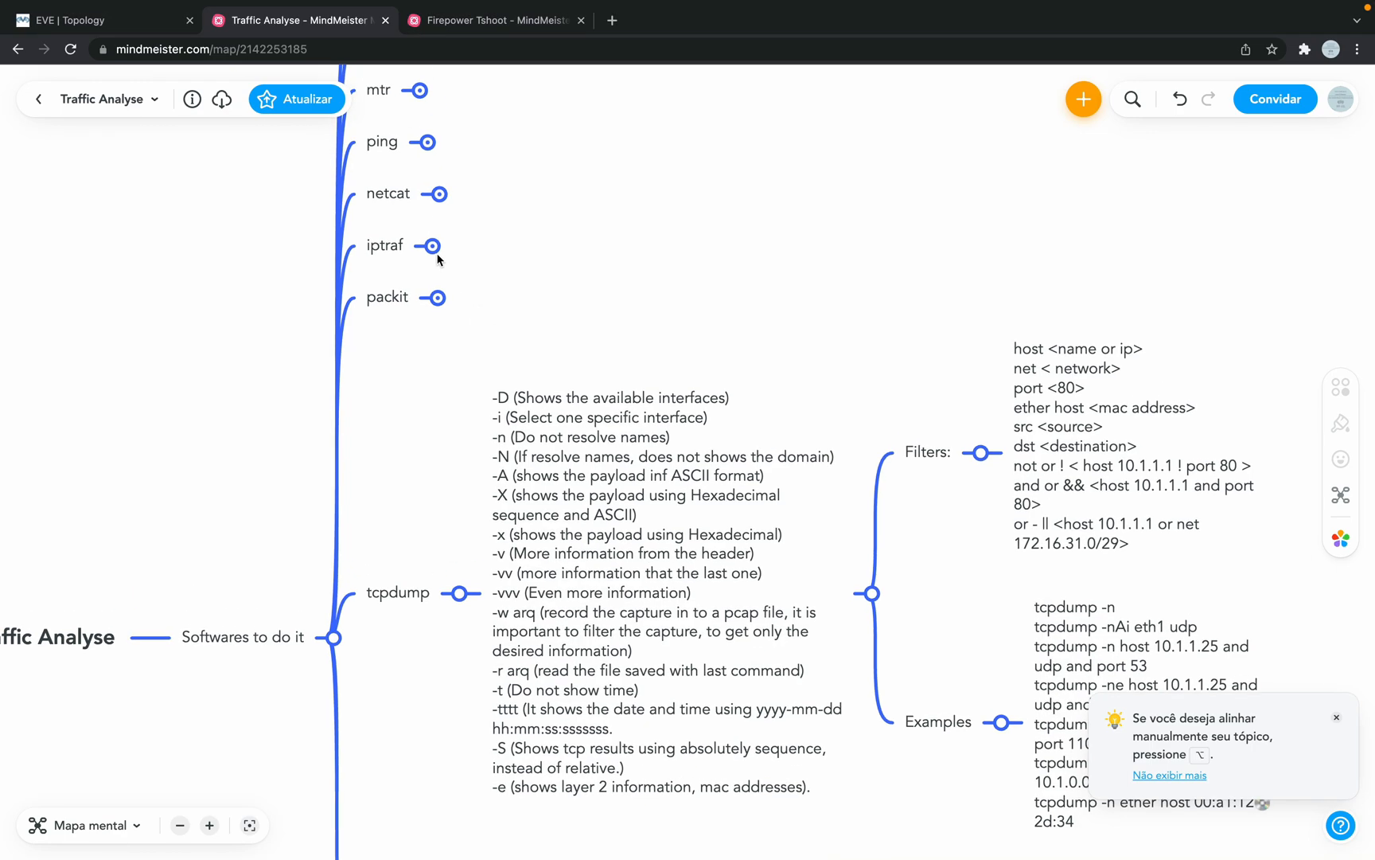
pyautogui.scroll(1, 437, 260)
pyautogui.scroll(4, 451, 237)
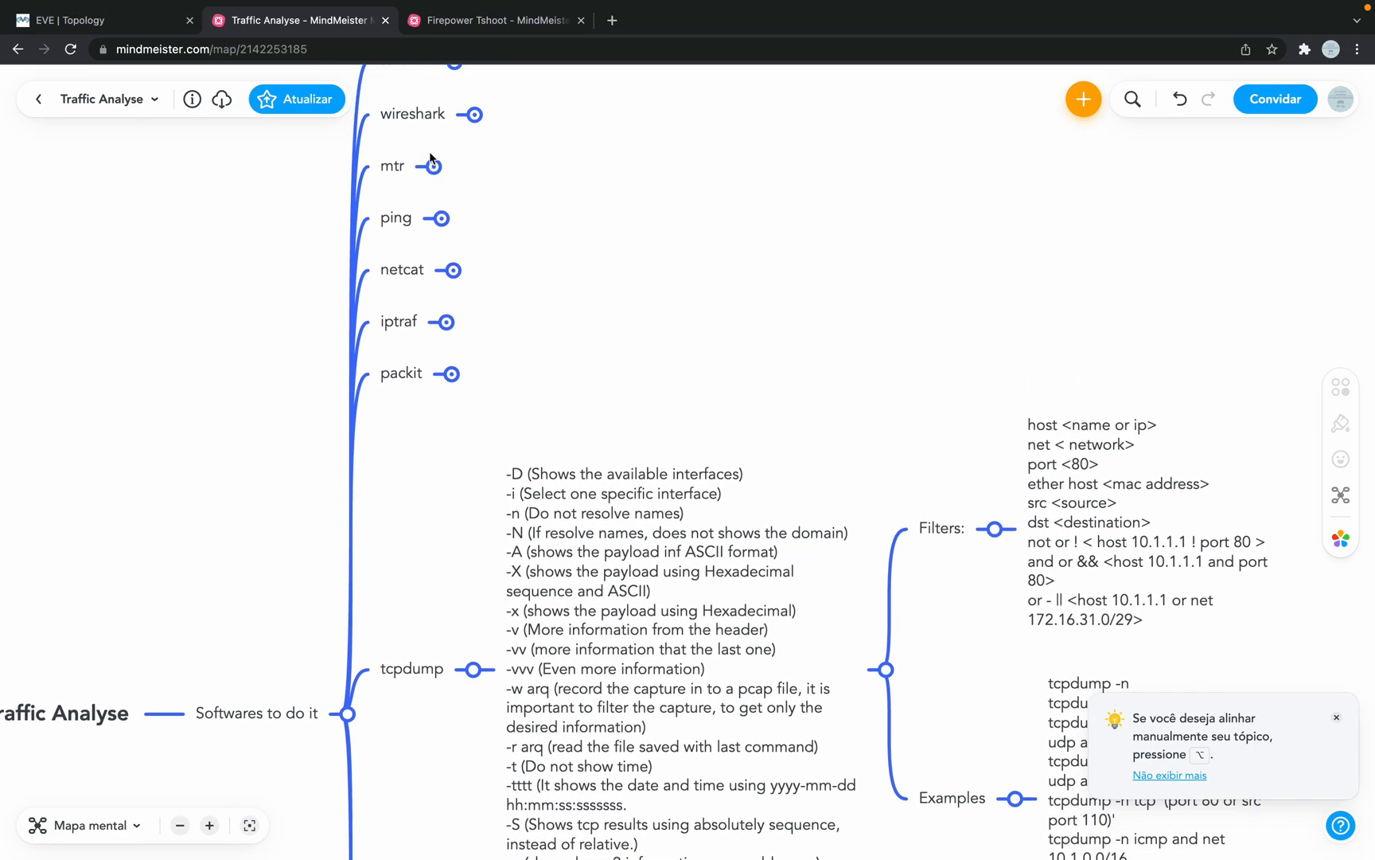
pyautogui.scroll(1, 420, 338)
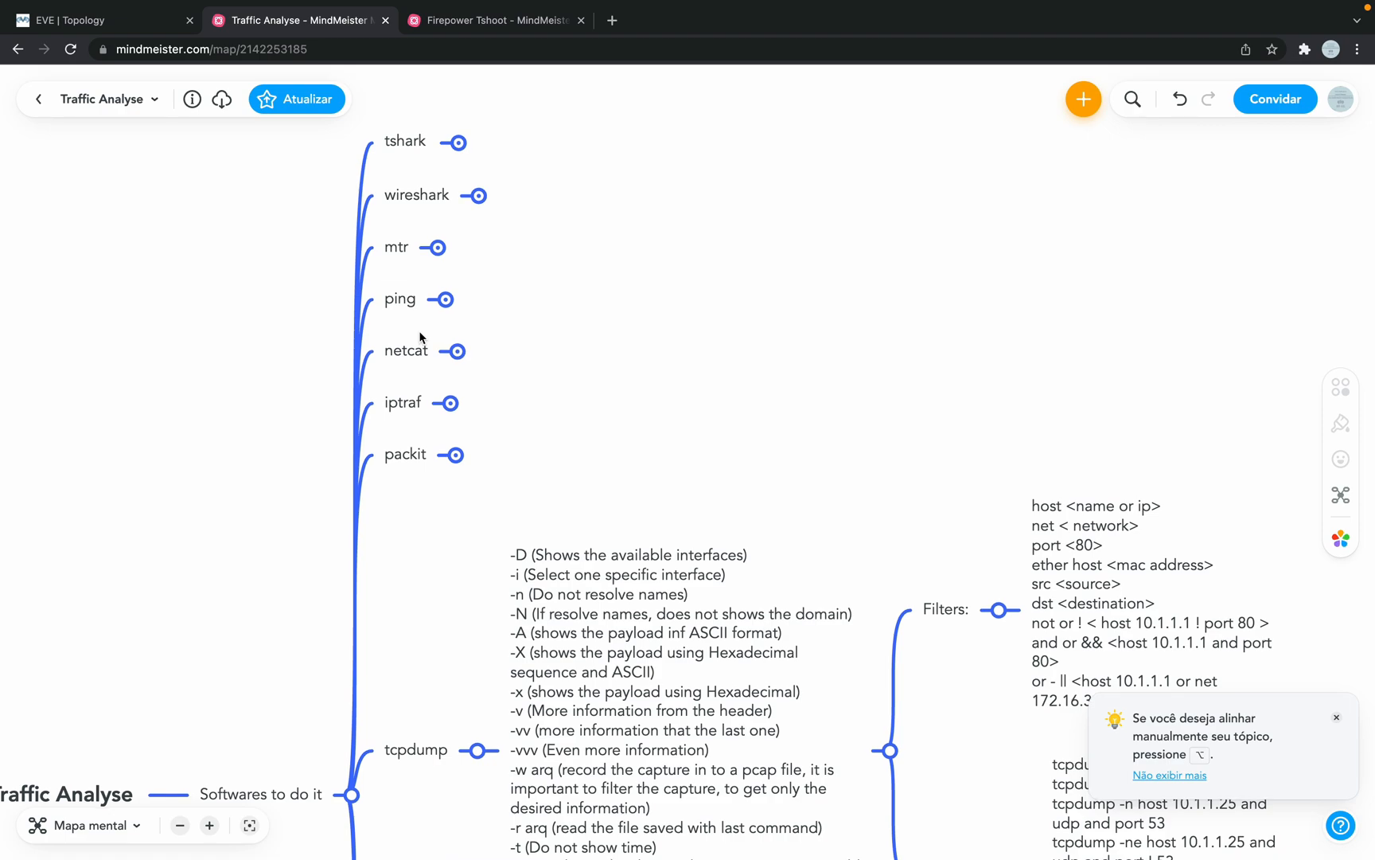
pyautogui.scroll(-7, 605, 430)
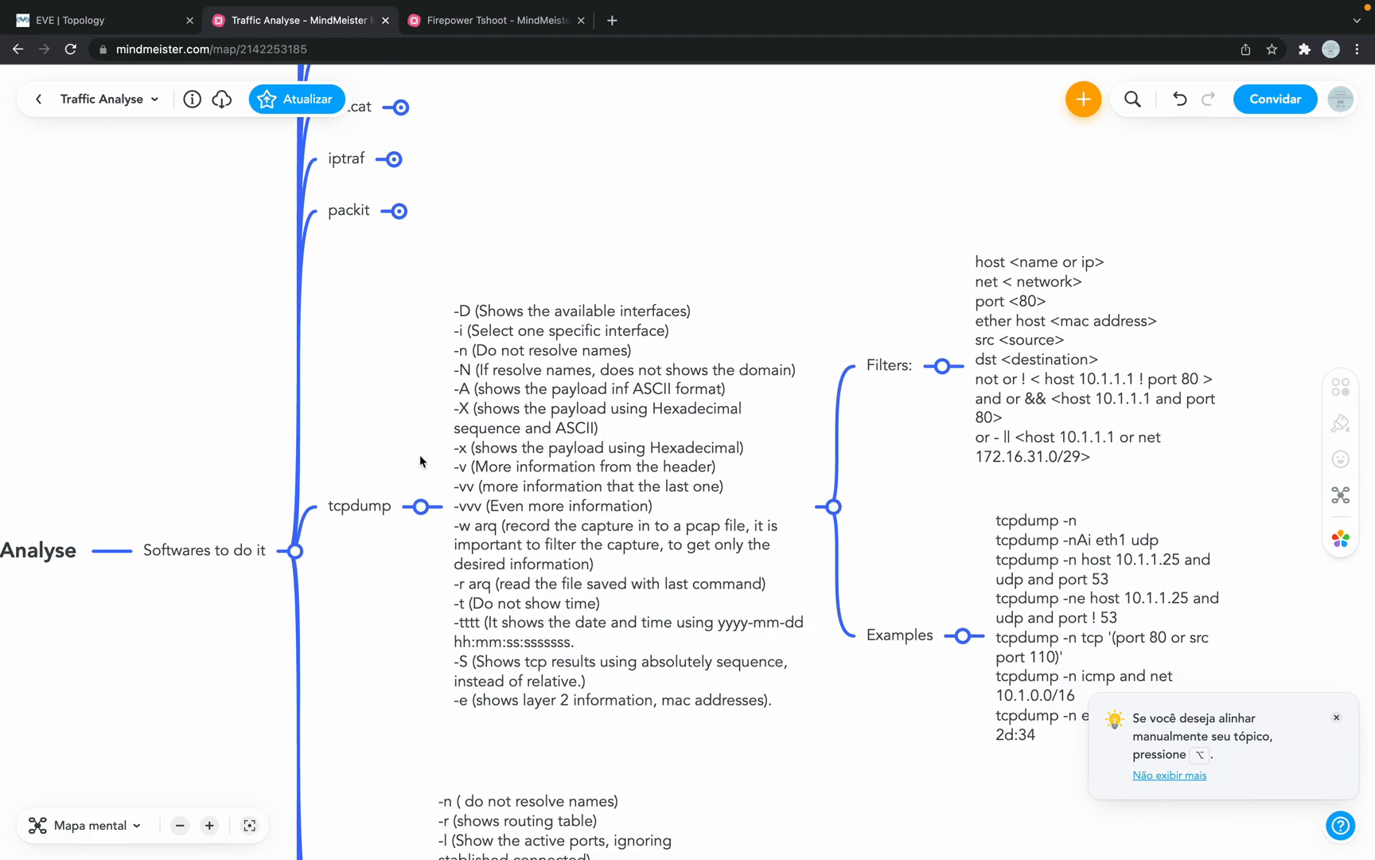
pyautogui.moveTo(459, 521)
pyautogui.mouseDown()
pyautogui.moveTo(525, 517)
pyautogui.moveTo(467, 511)
pyautogui.mouseUp()
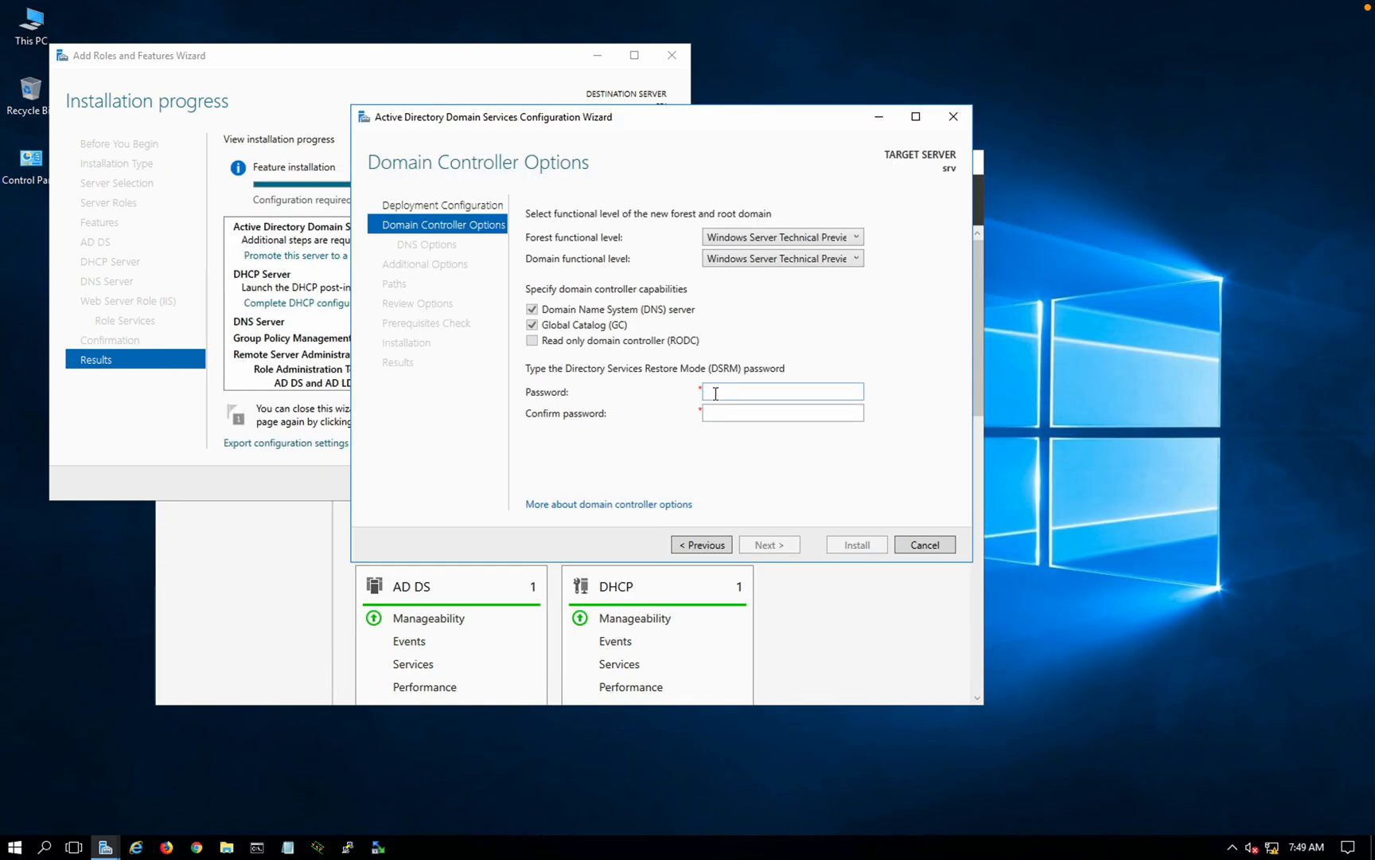
# Step: Enter the DSRM password and its confirmation, correcting typing mistakes along the way
pyautogui.click(715, 392)
pyautogui.write('••••••••••')
pyautogui.press('BackSpace')
pyautogui.press('BackSpace')
pyautogui.press('BackSpace')
pyautogui.press('BackSpace')
pyautogui.press('BackSpace')
pyautogui.press('BackSpace')
pyautogui.press('BackSpace')
pyautogui.press('BackSpace')
pyautogui.press('BackSpace')
pyautogui.press('BackSpace')
pyautogui.write('•••••••••')
pyautogui.press('Tab')
pyautogui.write('•••••••••')
pyautogui.moveTo(771, 395); pyautogui.dragTo(650, 407)
pyautogui.write('*********')
pyautogui.press('Tab')
pyautogui.press('BackSpace')
pyautogui.press('BackSpace')
pyautogui.press('BackSpace')
pyautogui.press('BackSpace')
pyautogui.press('BackSpace')
pyautogui.press('BackSpace')
pyautogui.press('BackSpace')
pyautogui.press('BackSpace')
pyautogui.press('BackSpace')
pyautogui.write('*********')
# Step: Retype the DSRM password in both fields so they match, and continue to DNS Options
pyautogui.doubleClick(762, 393)
pyautogui.write('Password1')
pyautogui.press('Tab')
pyautogui.press('BackSpace')
pyautogui.press('BackSpace')
pyautogui.press('BackSpace')
pyautogui.press('BackSpace')
pyautogui.press('BackSpace')
pyautogui.press('BackSpace')
pyautogui.press('BackSpace')
pyautogui.press('BackSpace')
pyautogui.press('BackSpace')
pyautogui.write('Password1')
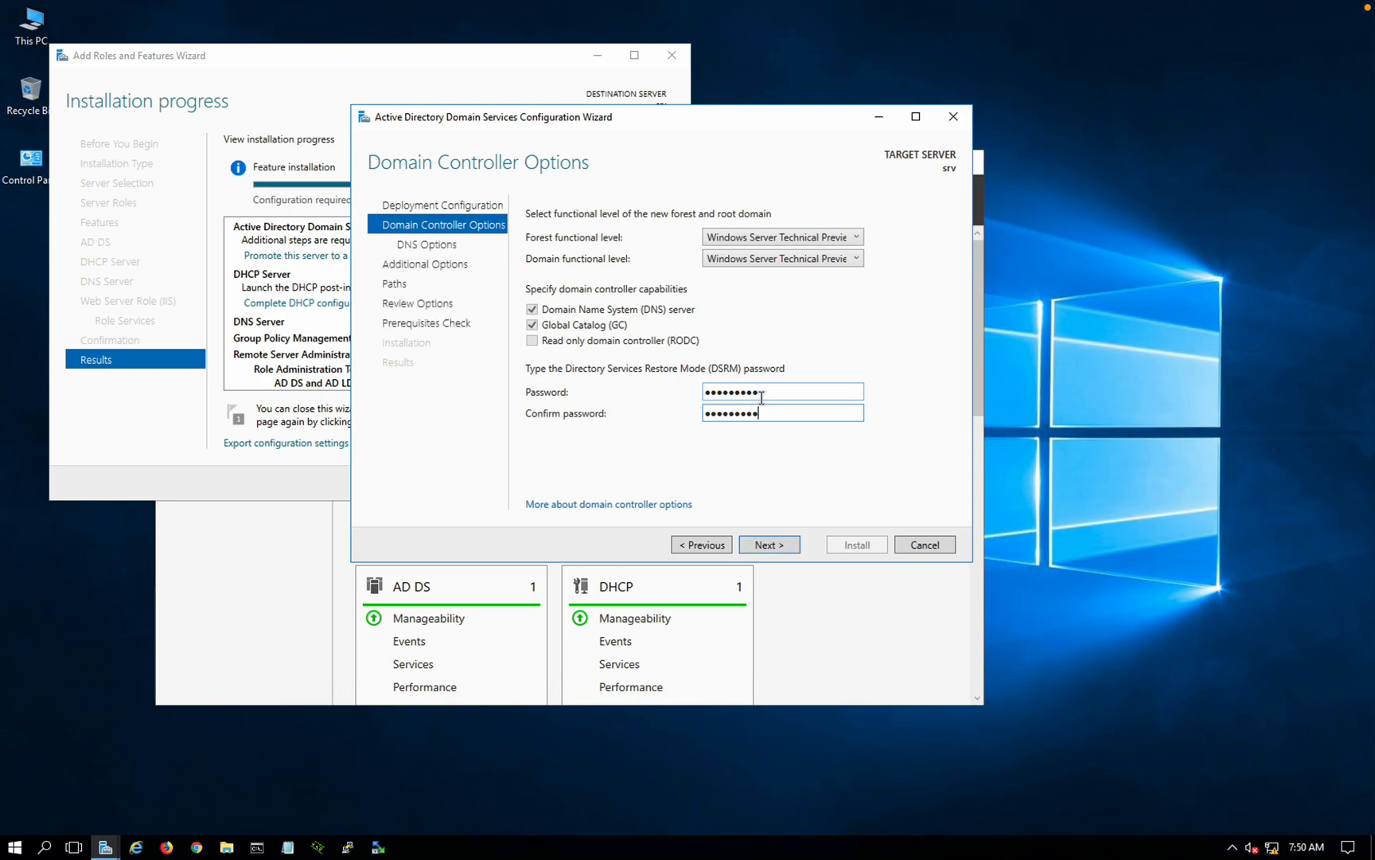
pyautogui.click(779, 547)
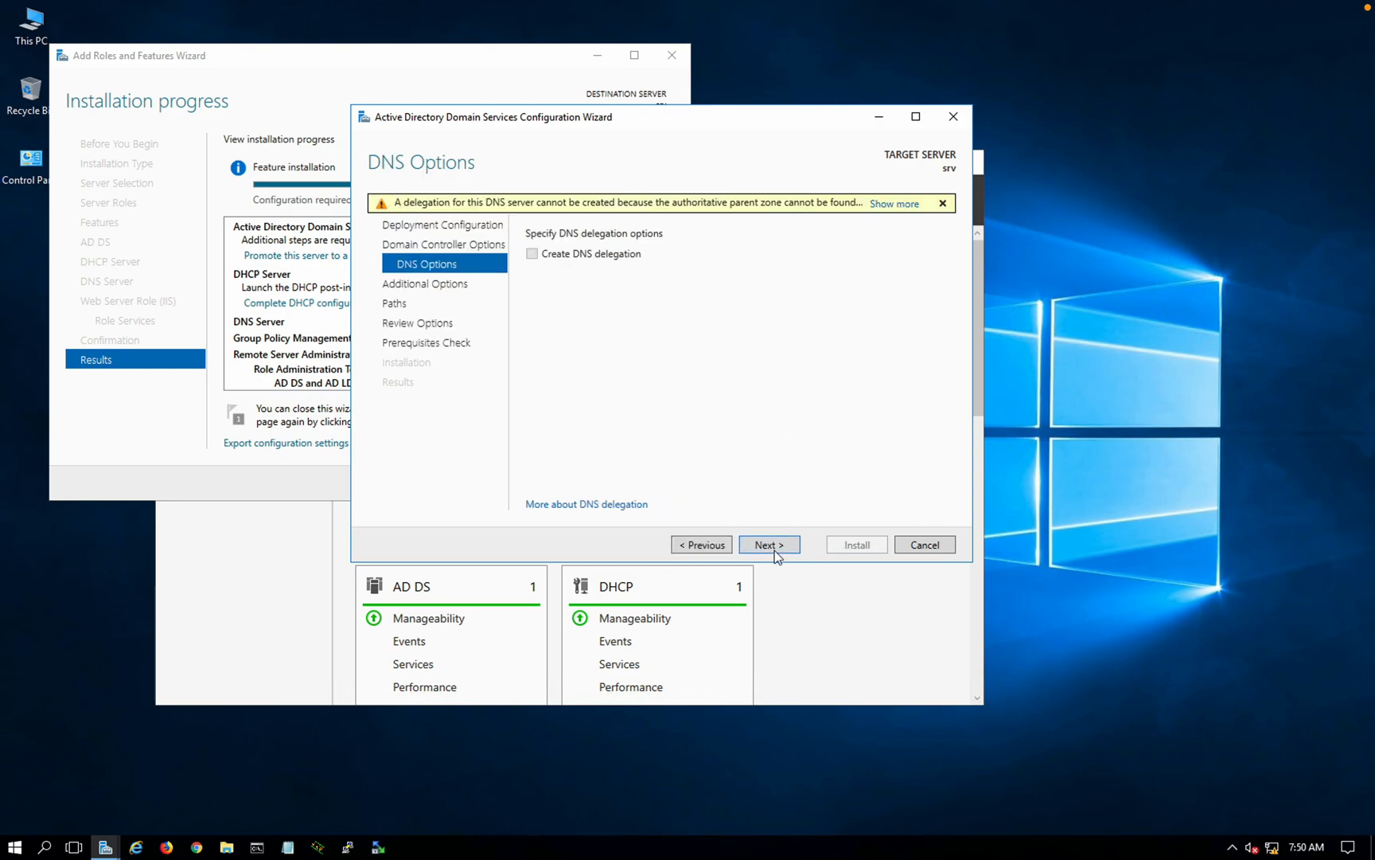
# Step: Skip DNS delegation, change the NetBIOS name from SECURITYLAB to SL, and accept default paths through to Prerequisites Check
pyautogui.click(774, 550)
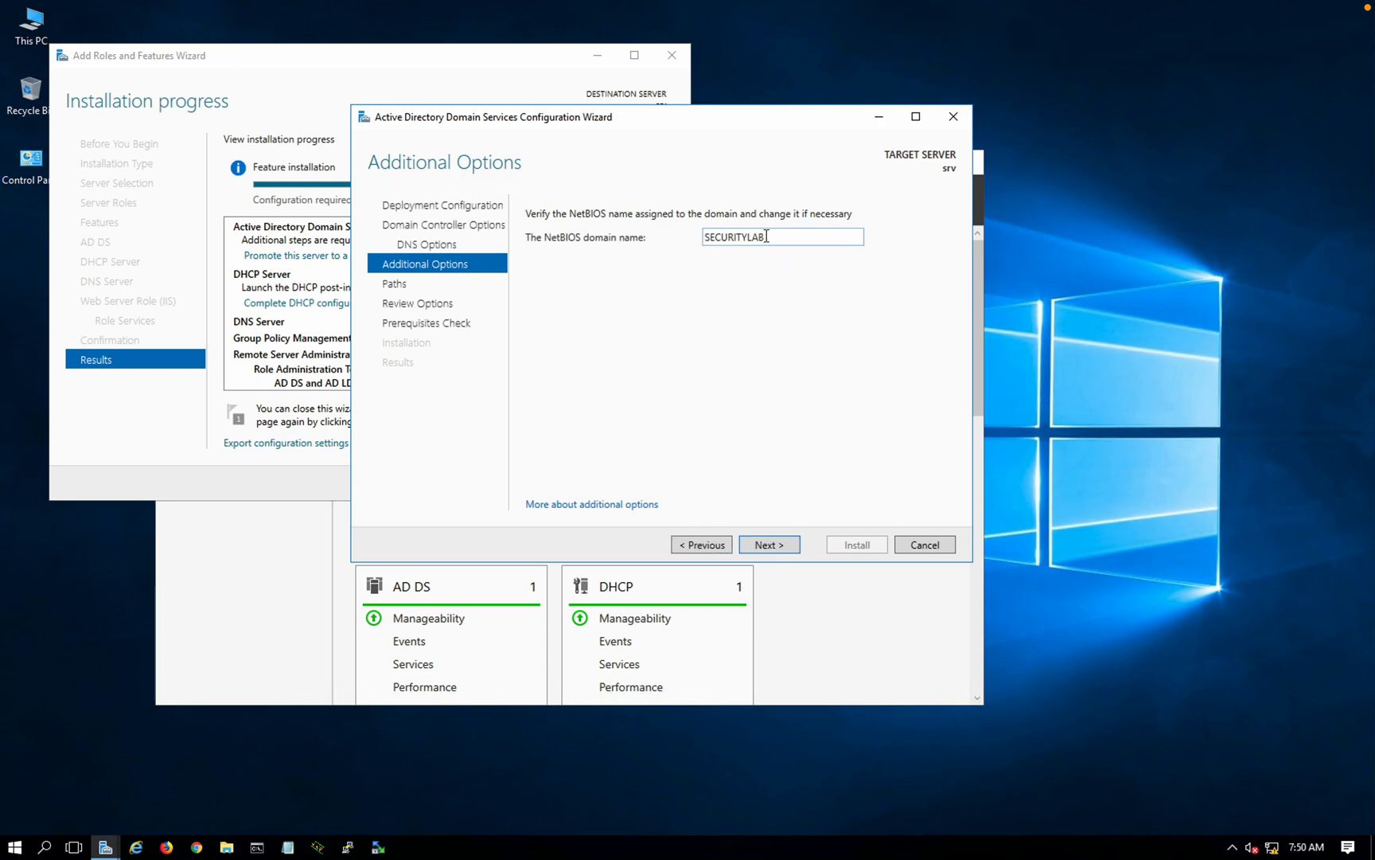
pyautogui.doubleClick(766, 237)
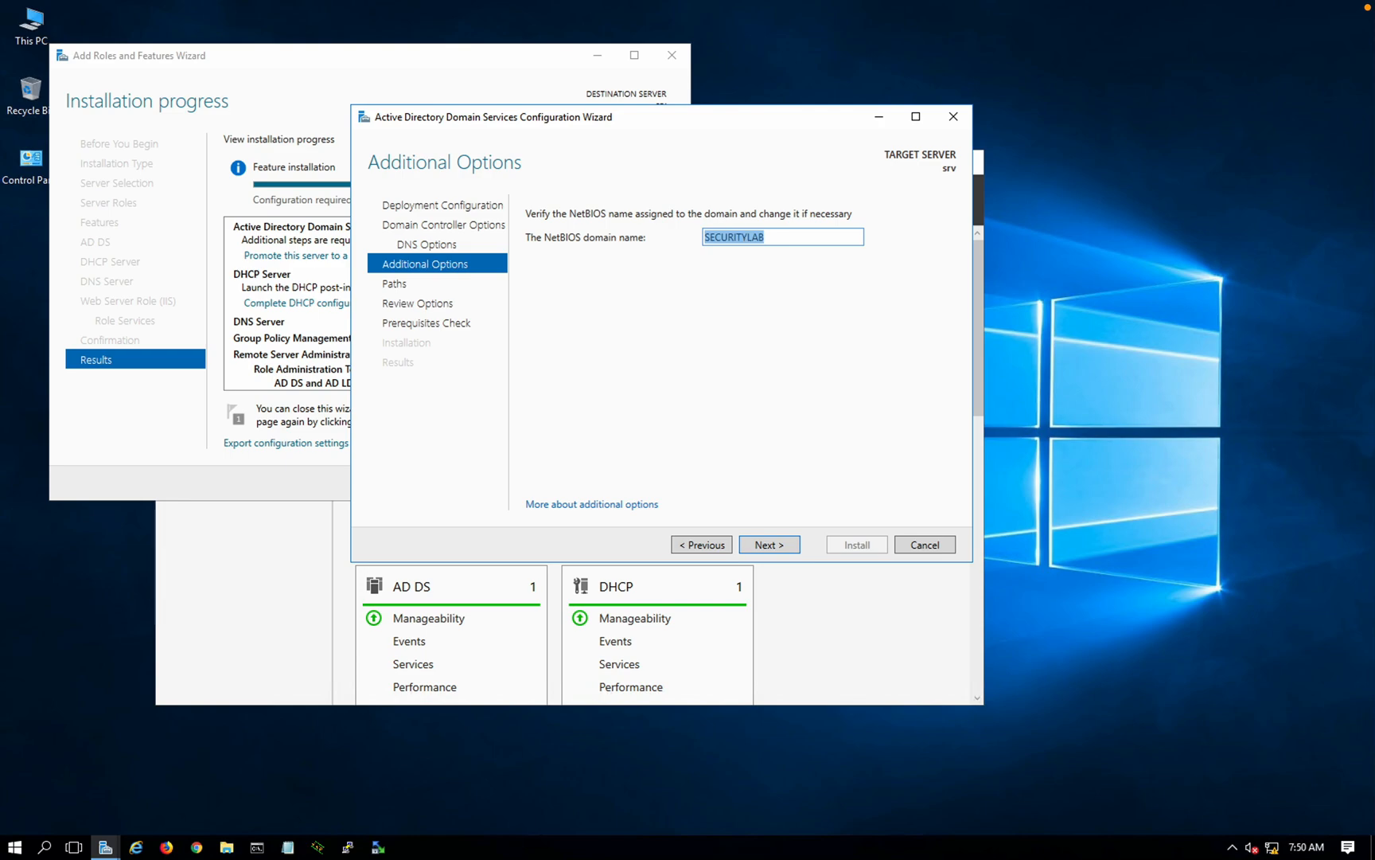
pyautogui.write('SEC')
pyautogui.press('BackSpace')
pyautogui.press('BackSpace')
pyautogui.press('BackSpace')
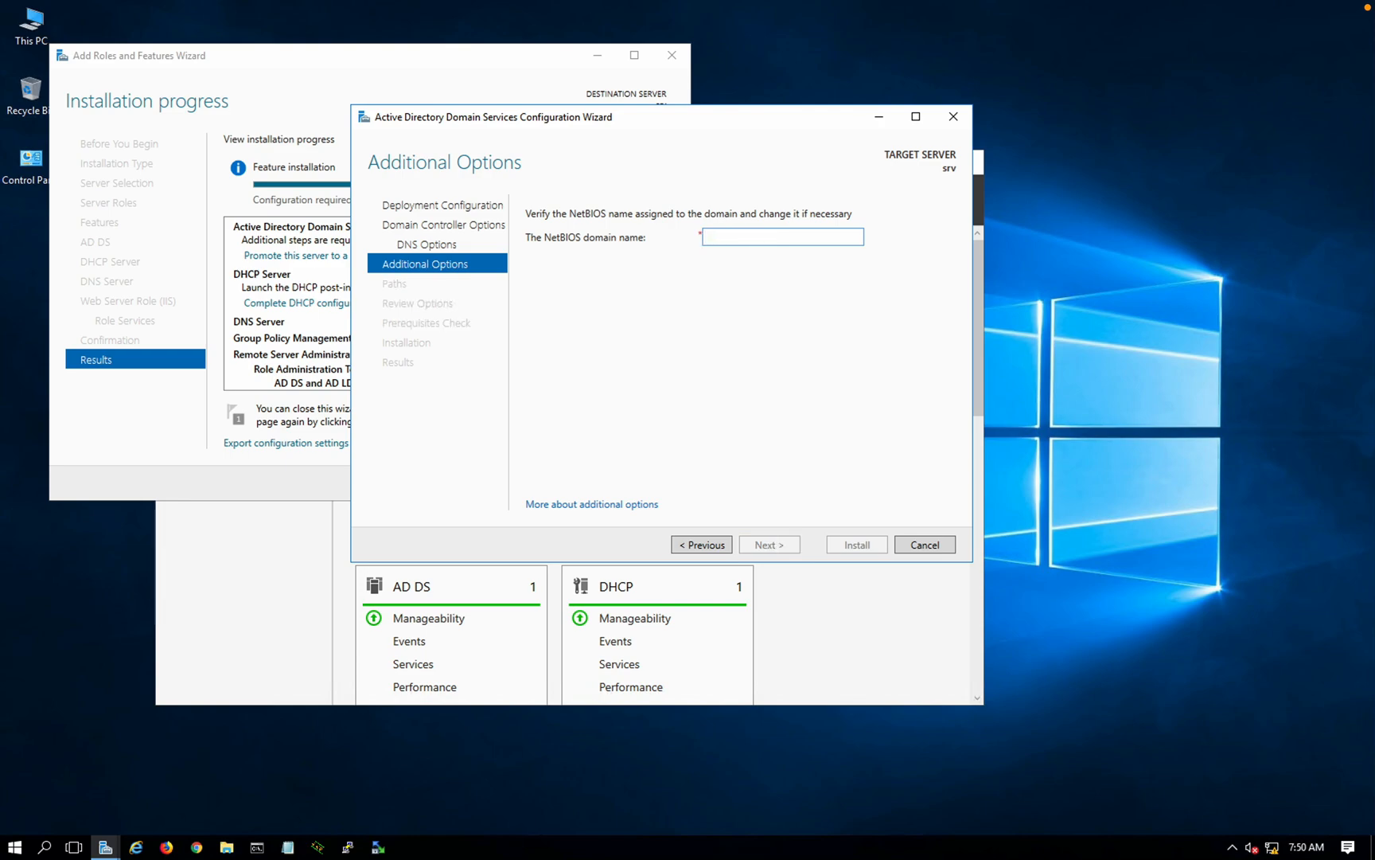
pyautogui.write('SL')
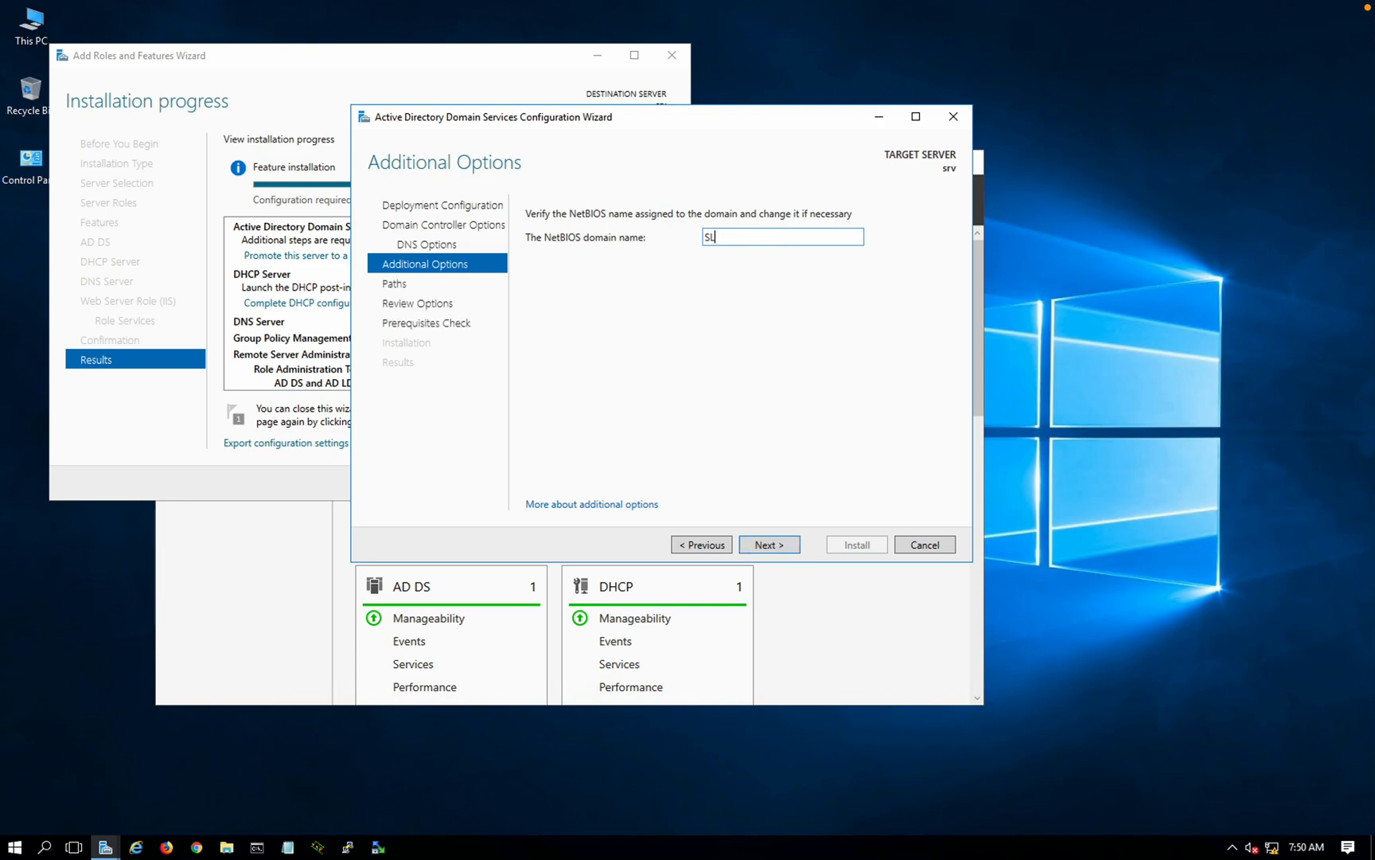
pyautogui.click(770, 545)
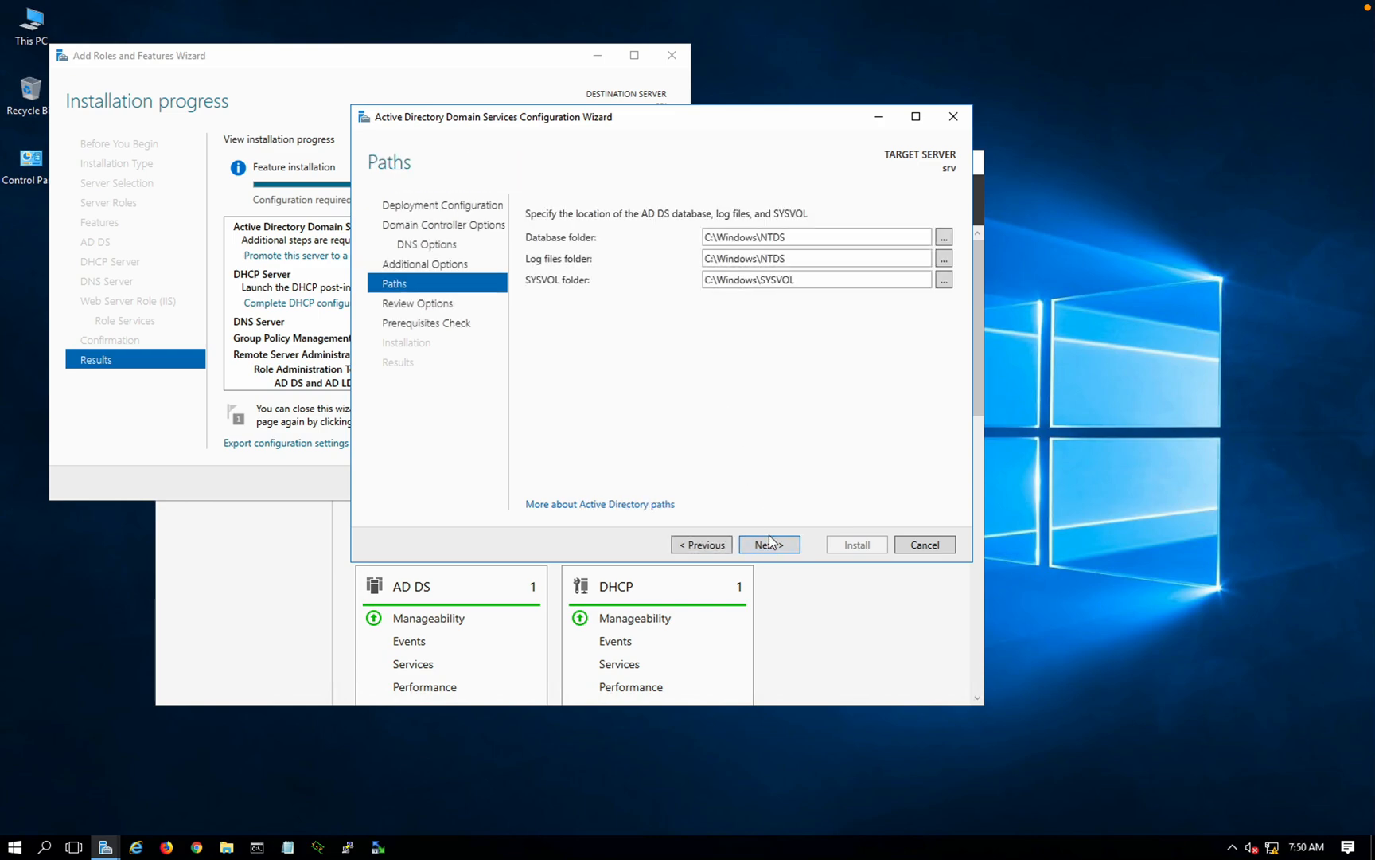
pyautogui.click(771, 543)
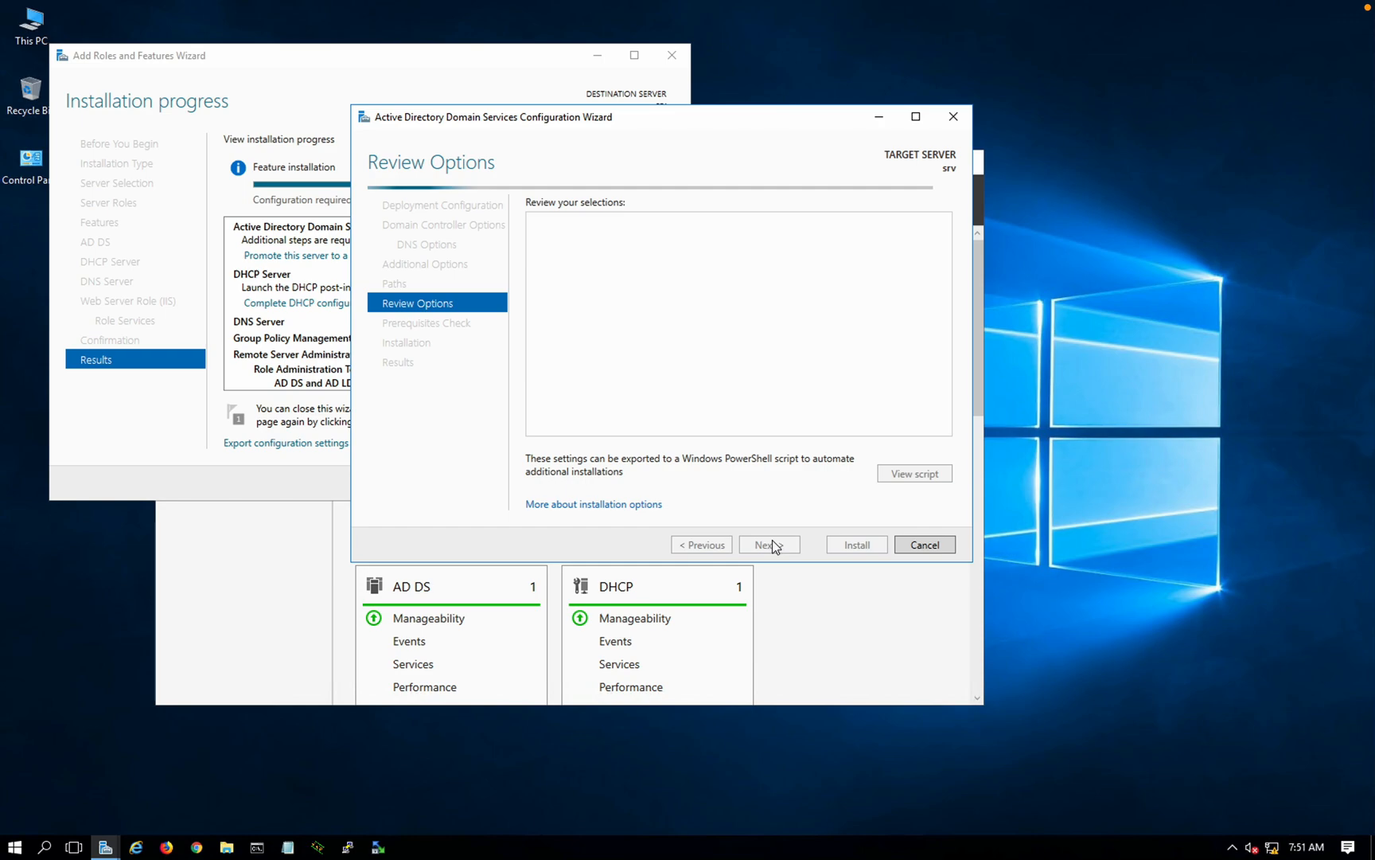
pyautogui.click(771, 545)
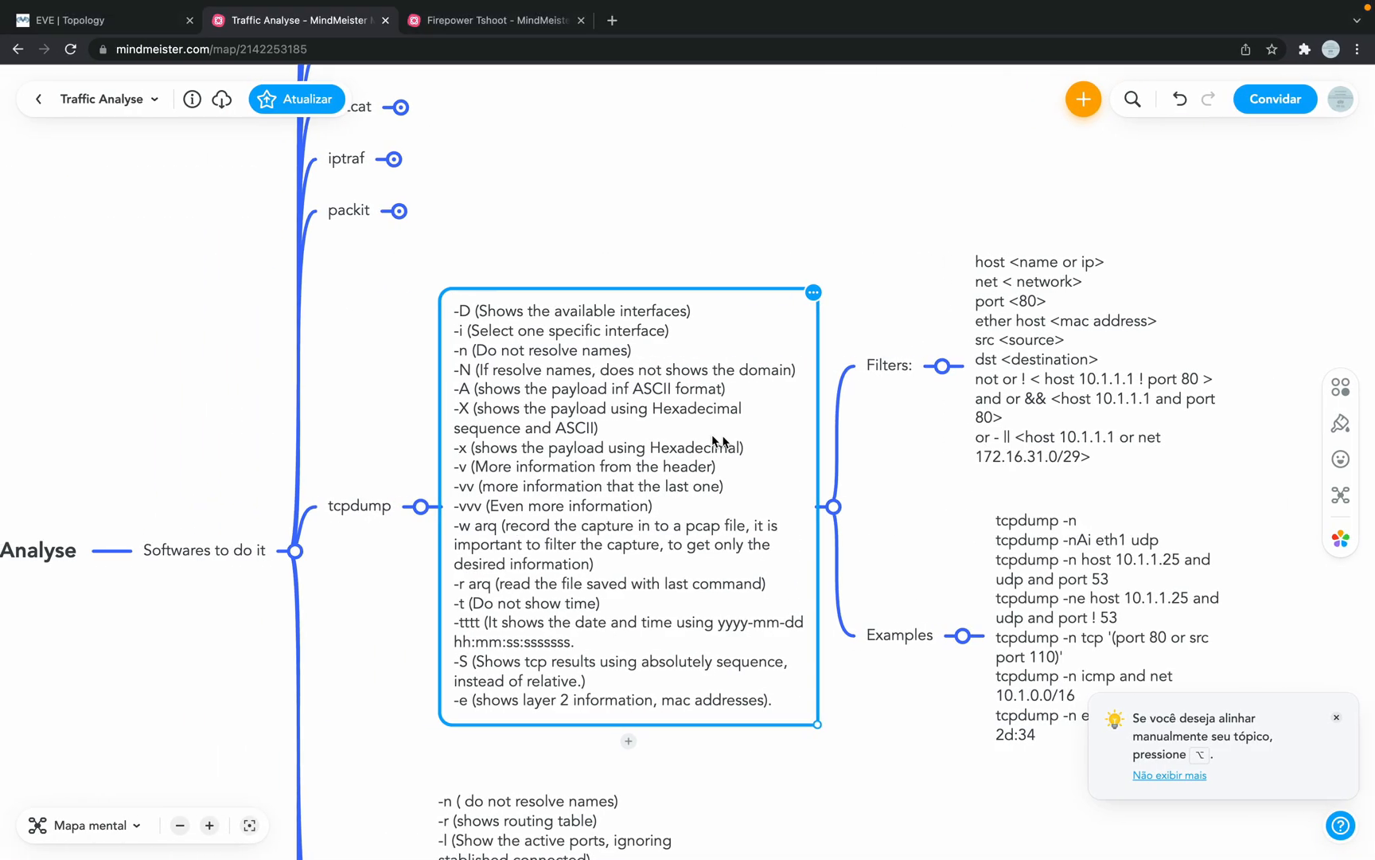
pyautogui.scroll(-2, 526, 373)
pyautogui.scroll(-5, 526, 379)
pyautogui.hscroll(3, 527, 379)
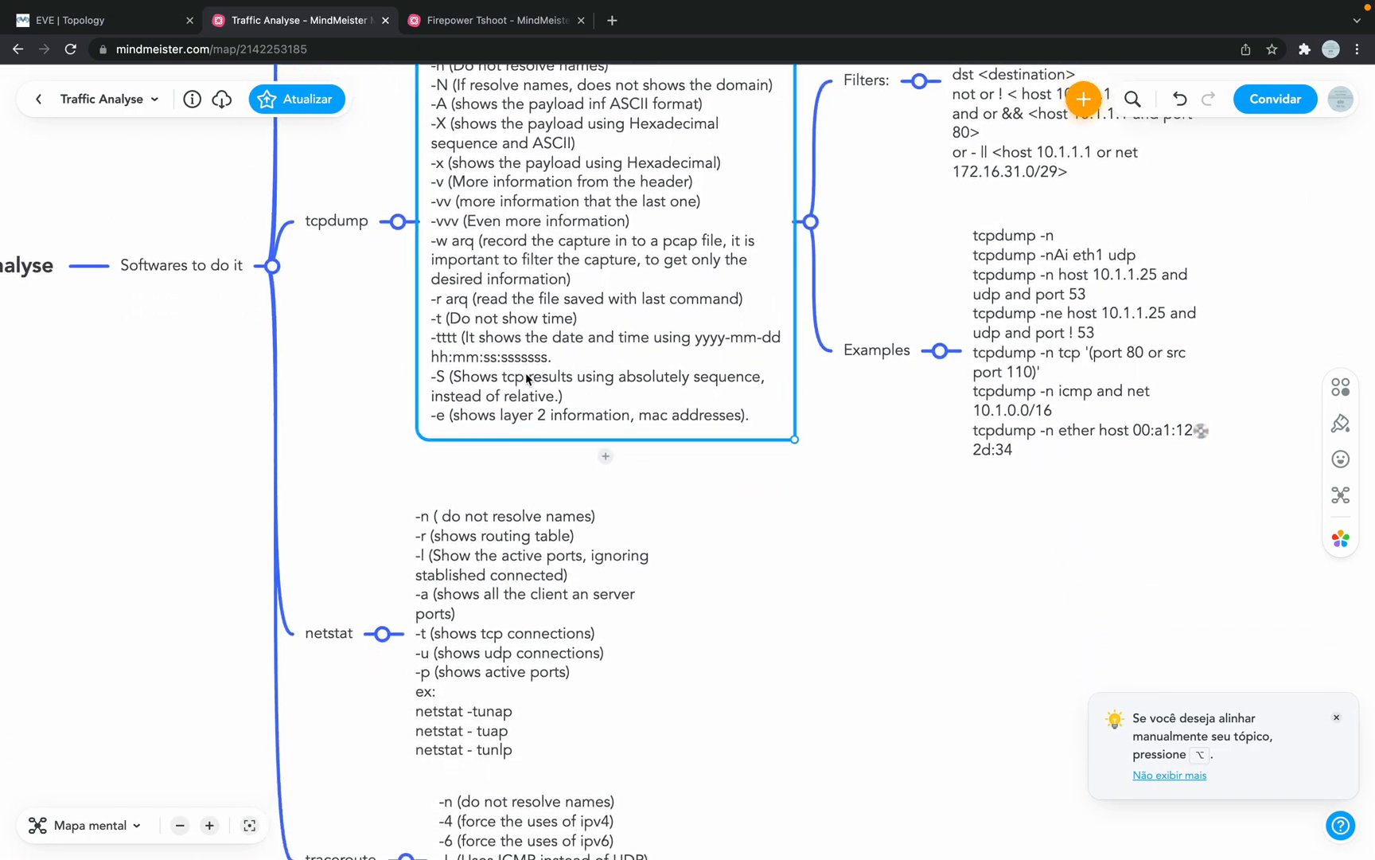
pyautogui.scroll(-1, 526, 379)
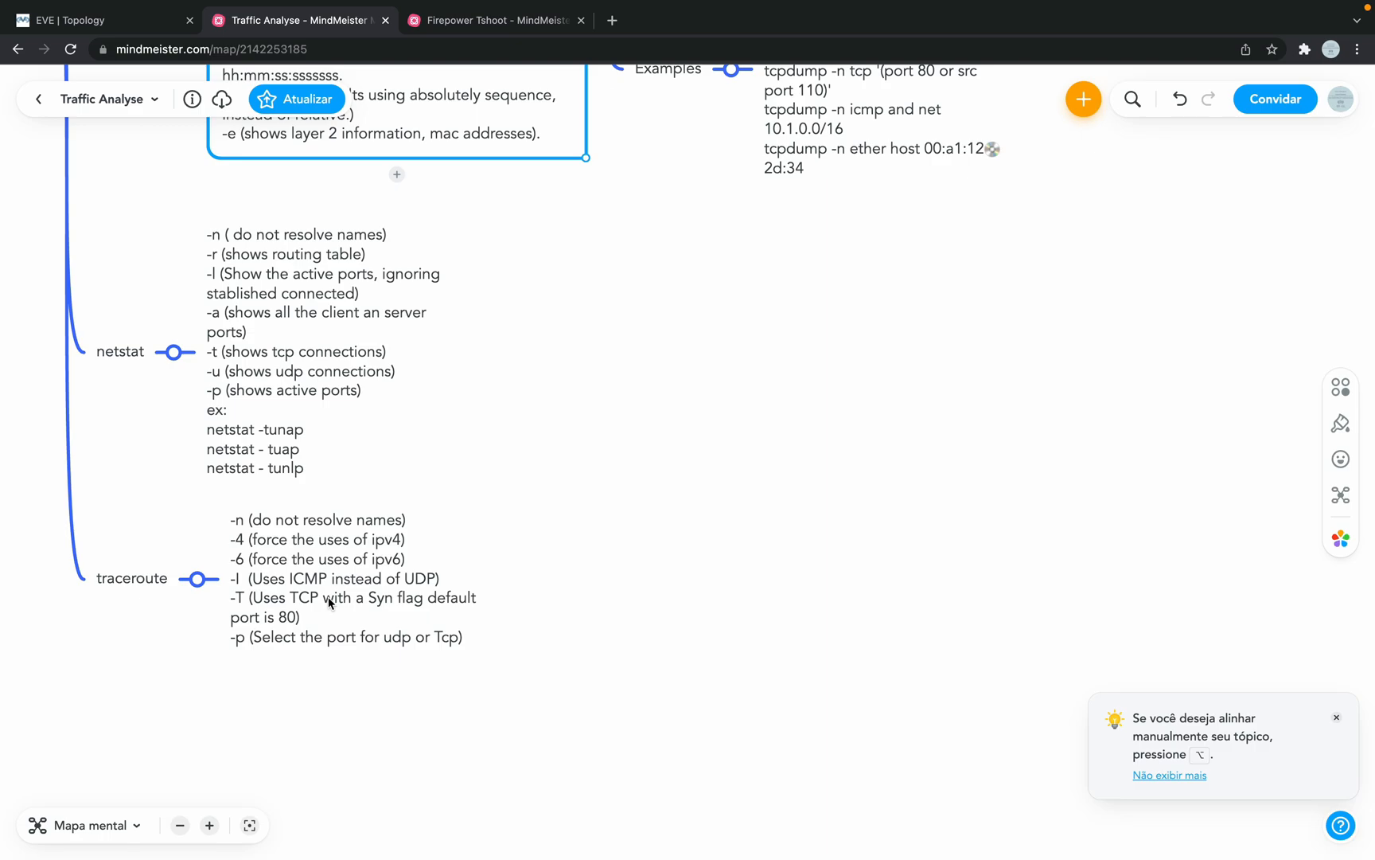
pyautogui.scroll(5, 375, 524)
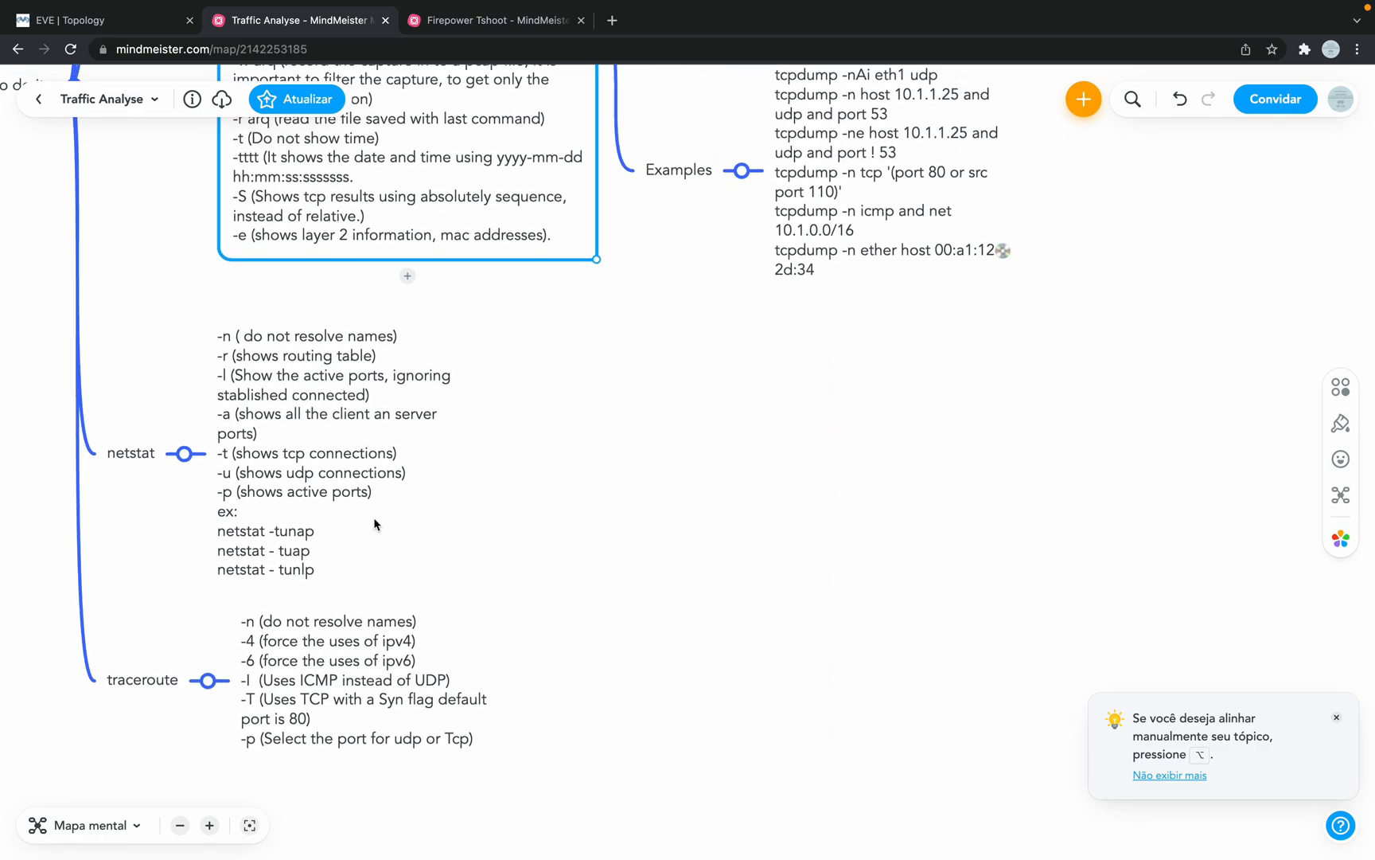
pyautogui.scroll(8, 375, 524)
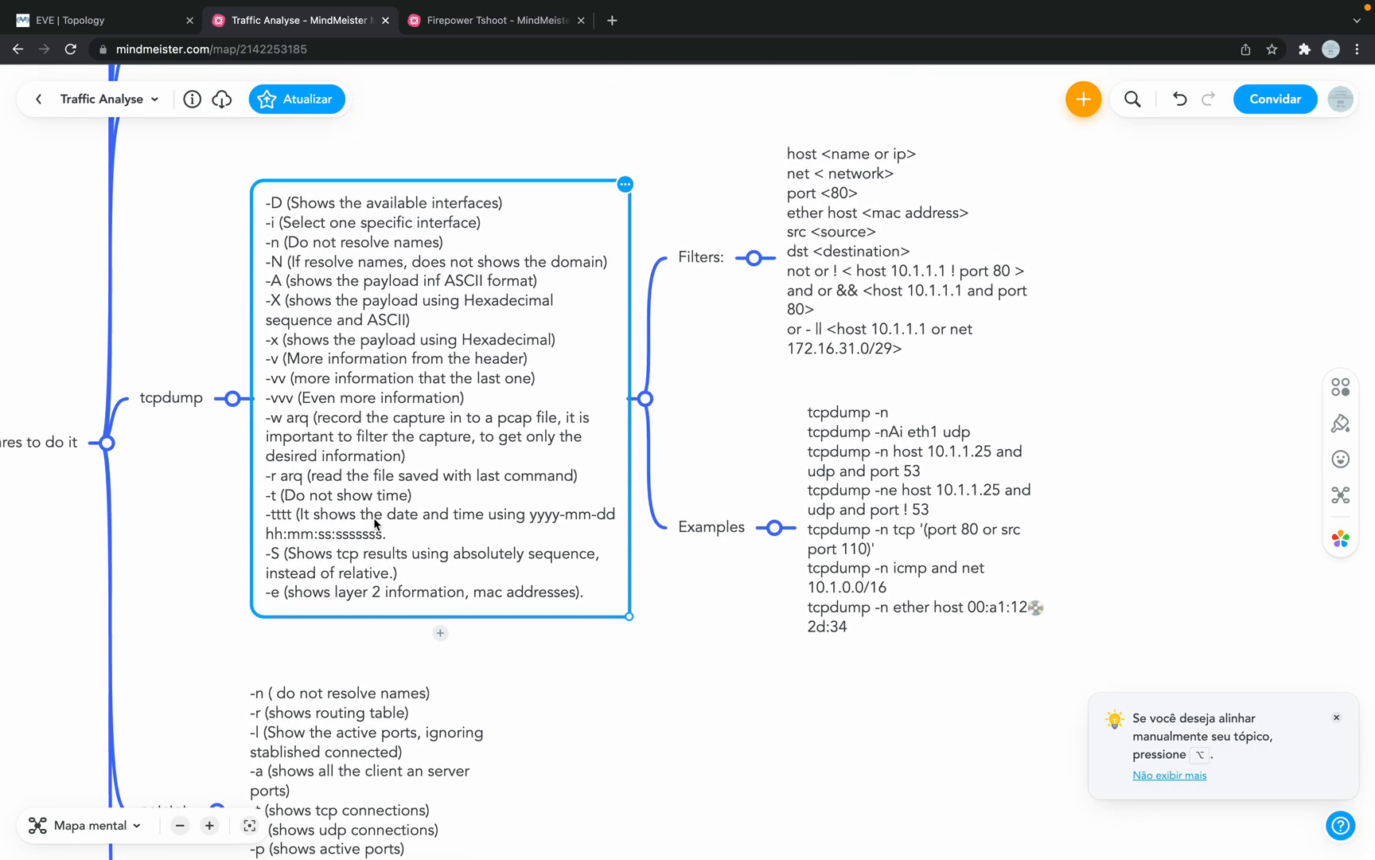
pyautogui.scroll(6, 376, 523)
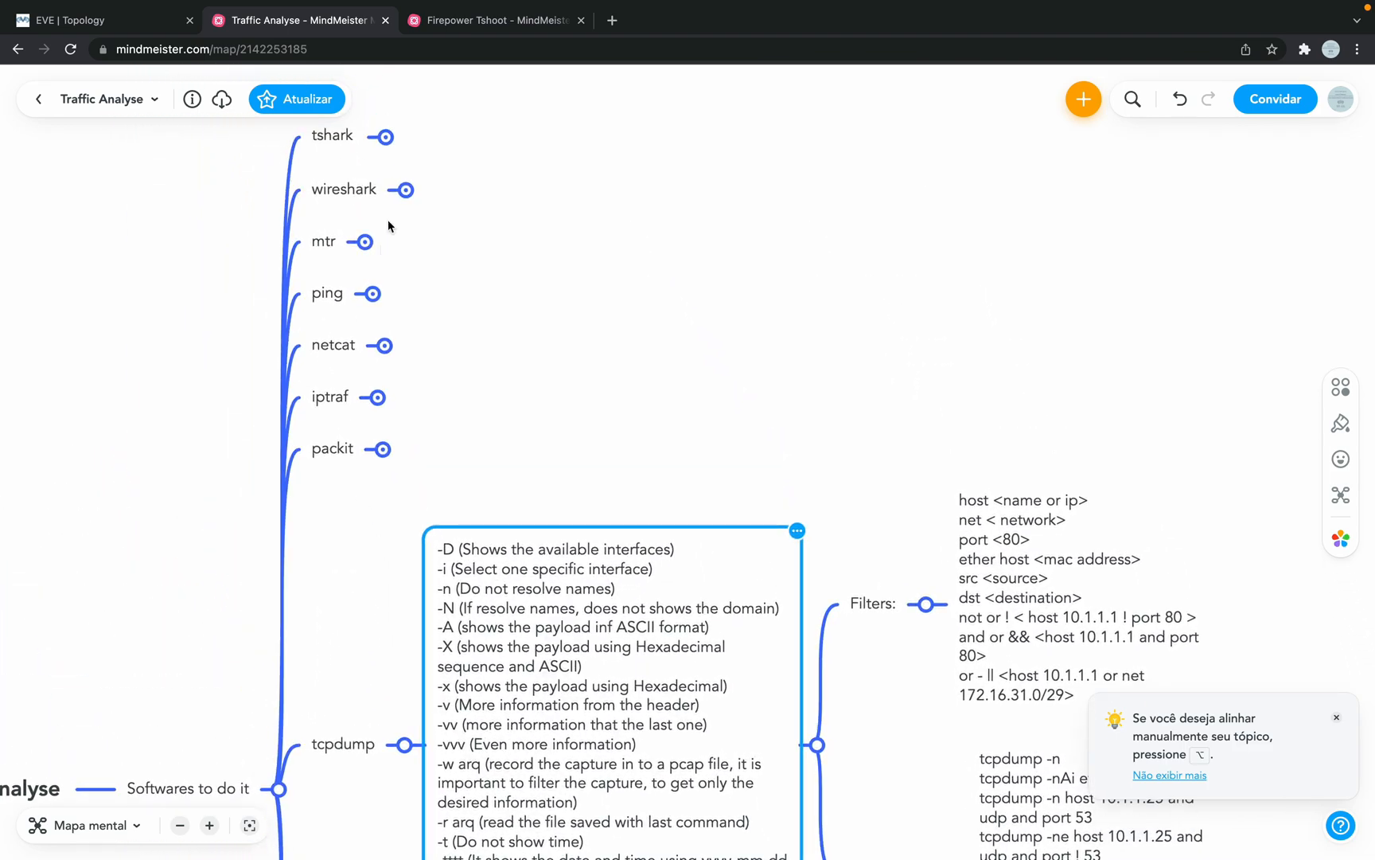
pyautogui.click(449, 28)
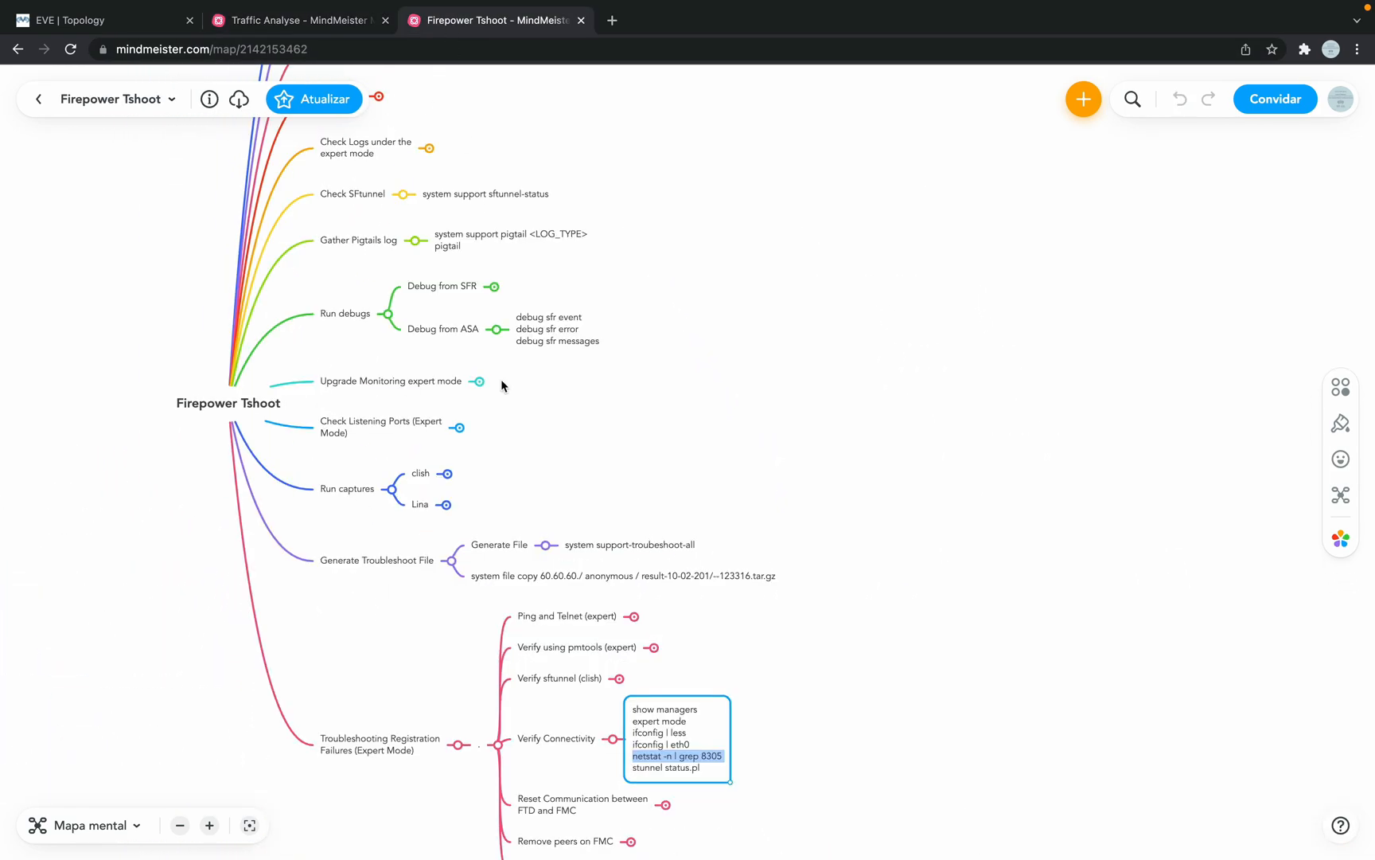
# Step: Expand the Check Listening Ports and Upgrade Monitoring (expert mode) nodes to show their upgrade log commands
pyautogui.scroll(-1, 501, 385)
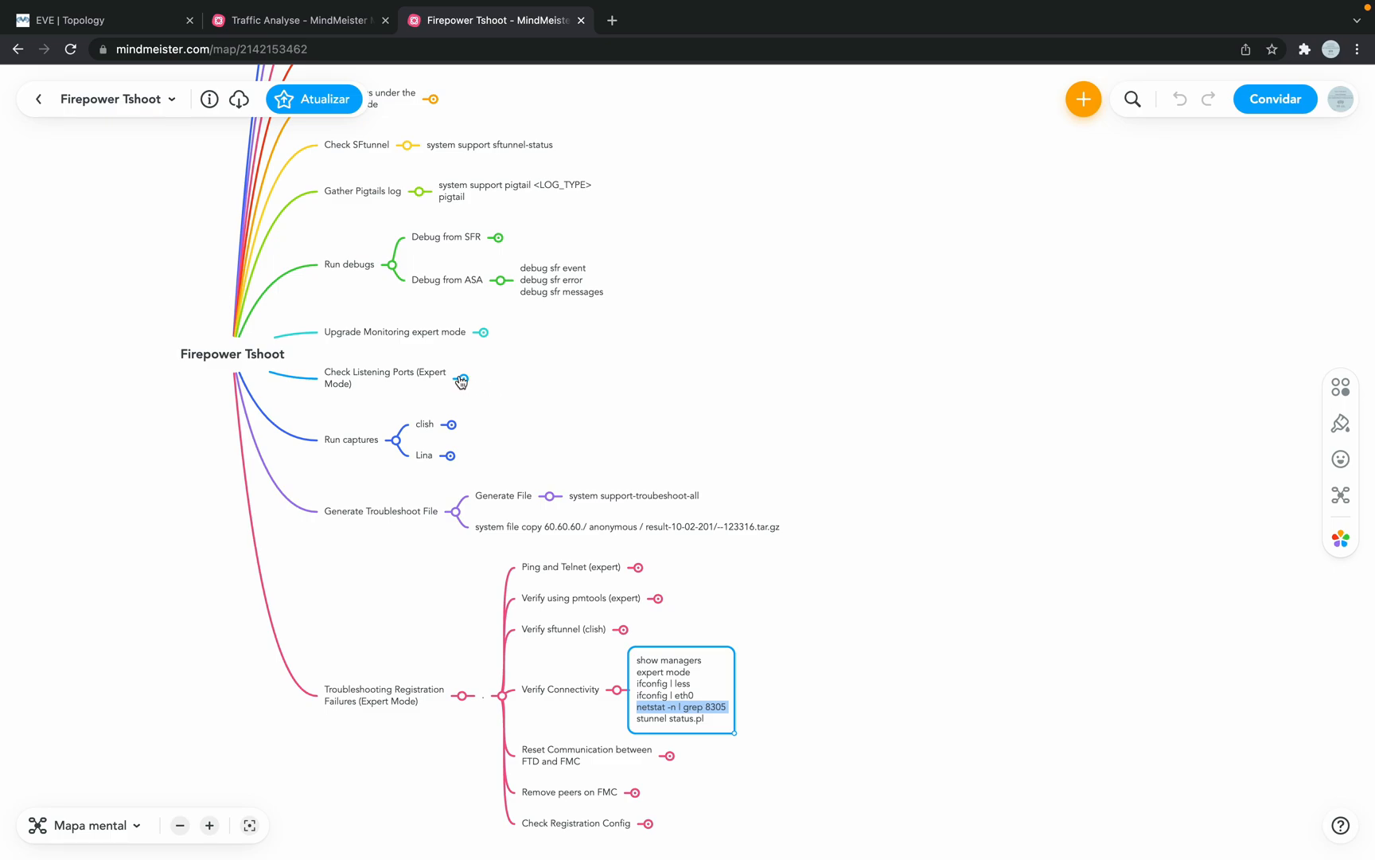
pyautogui.click(462, 380)
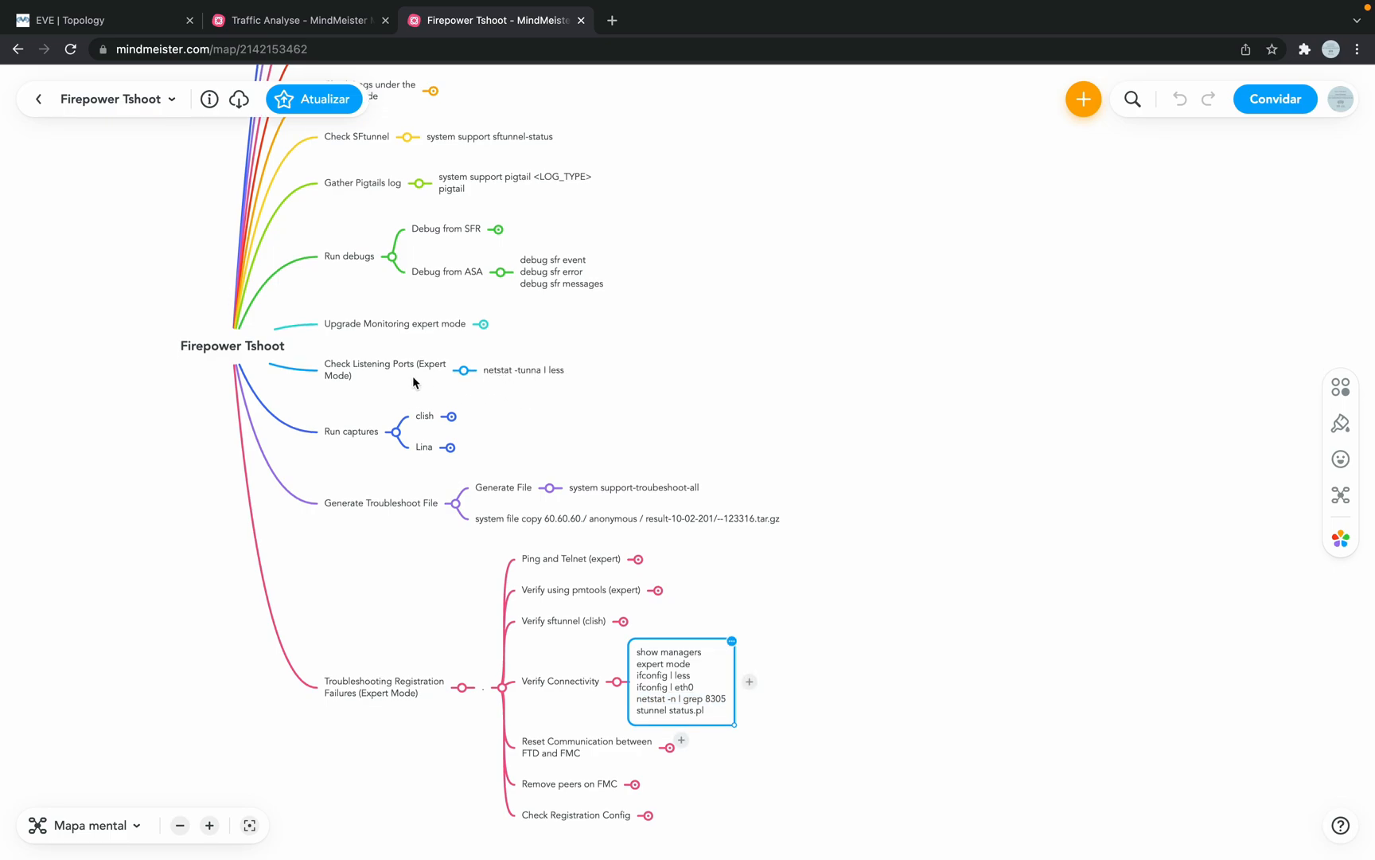
pyautogui.click(488, 327)
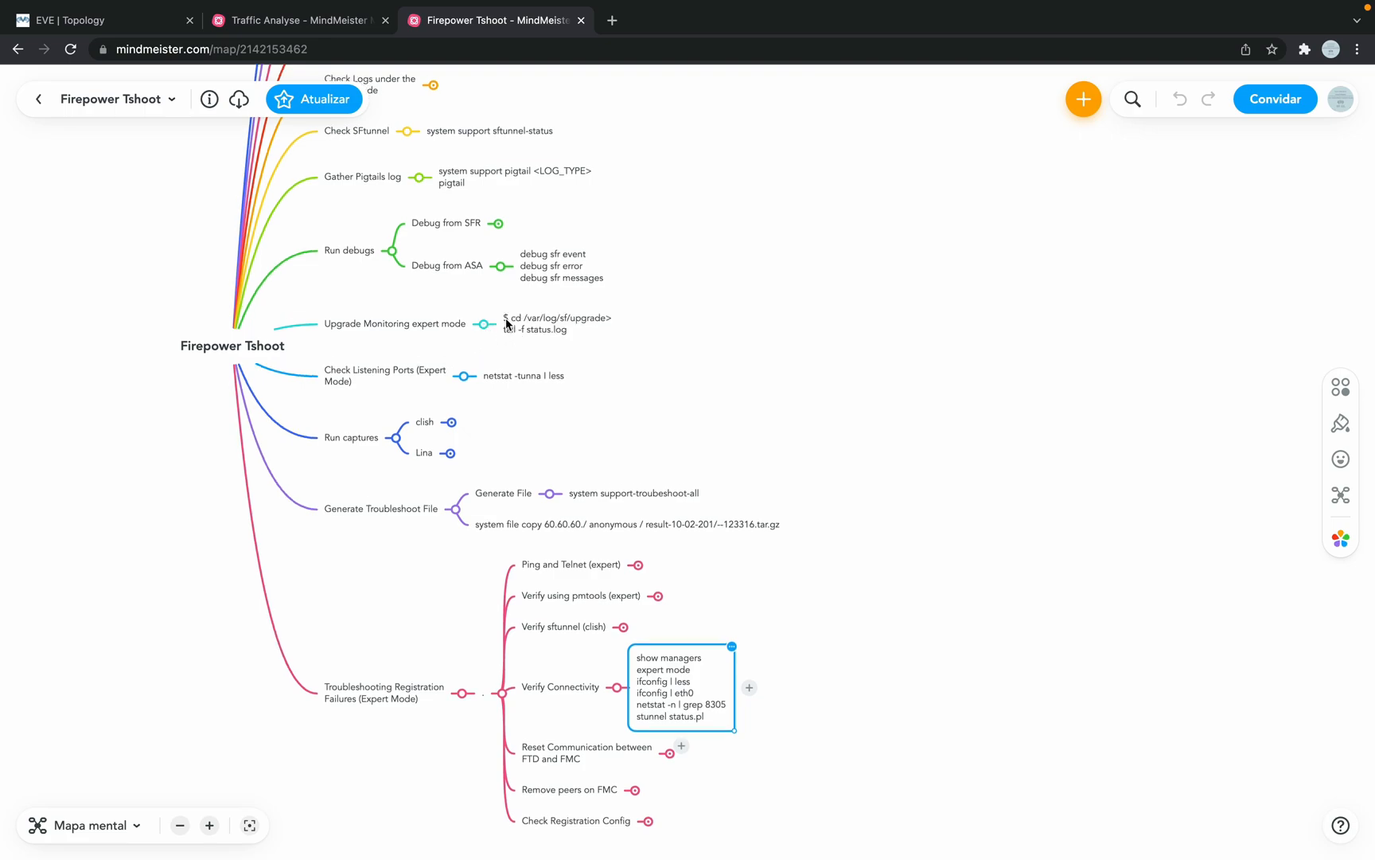
pyautogui.click(506, 322)
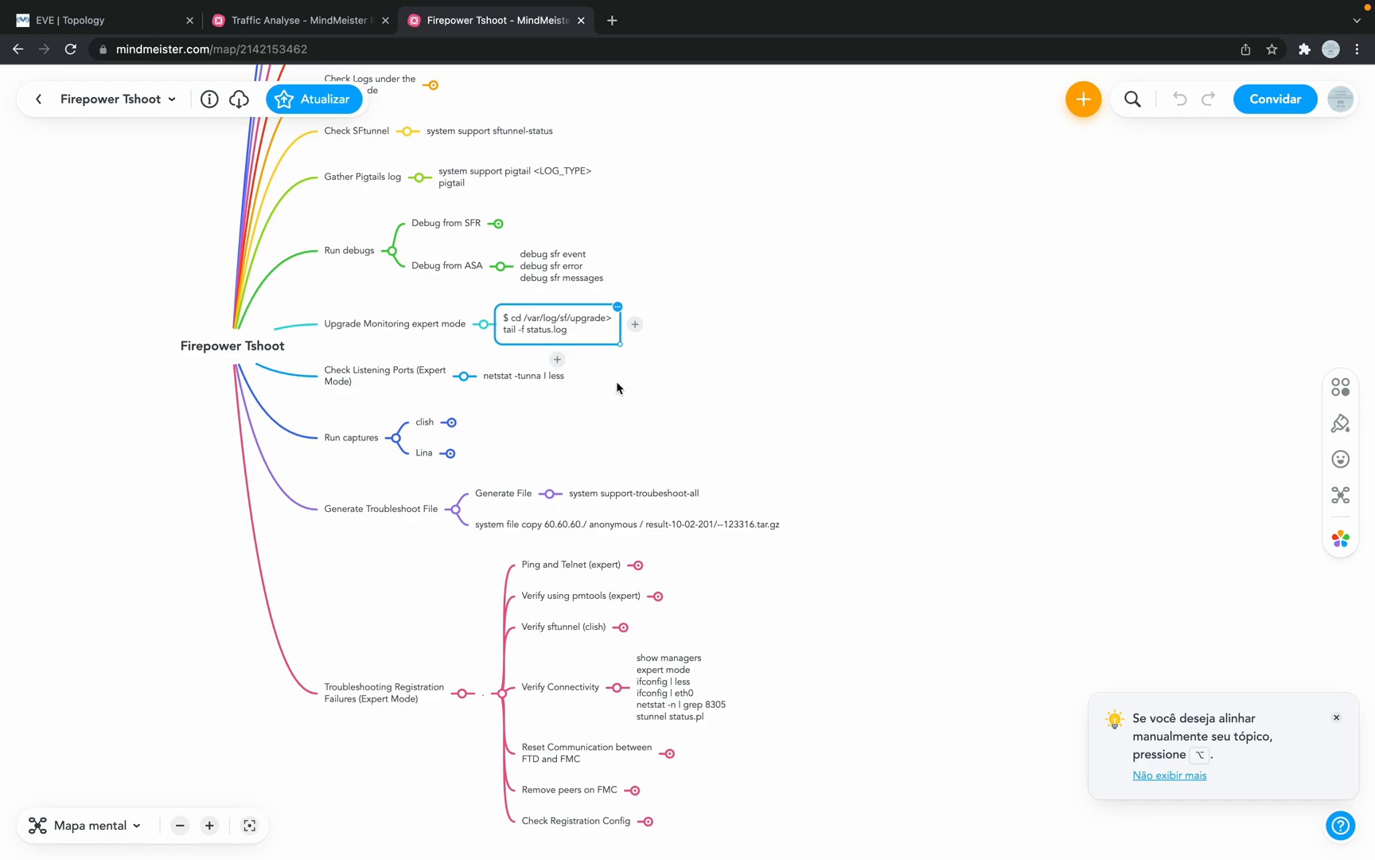
pyautogui.click(657, 415)
# Step: Reveal the command notes under Remove peers on FMC, Verify sftunnel, pmtools and Ping and Telnet
pyautogui.scroll(-3, 380, 579)
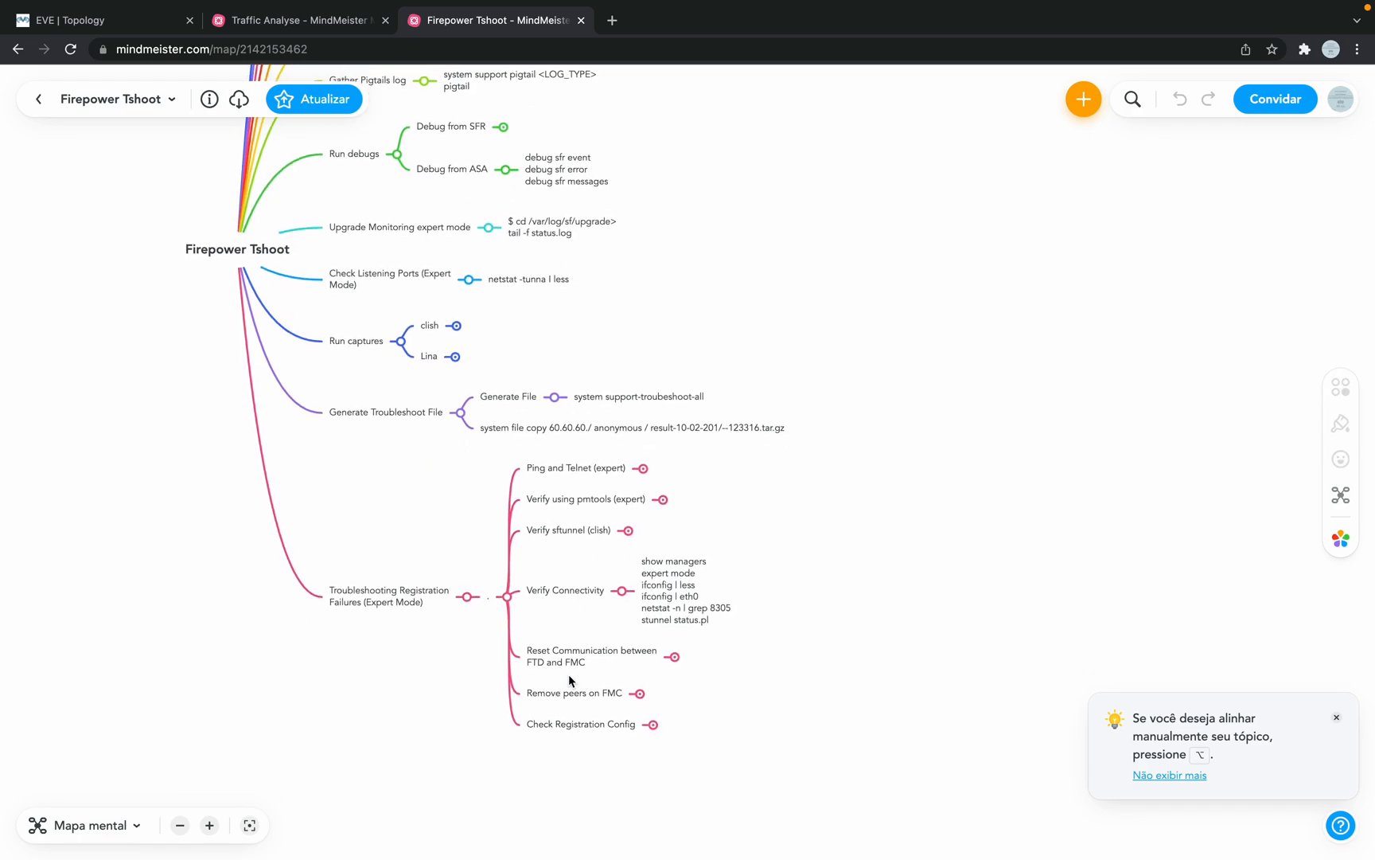
pyautogui.click(640, 693)
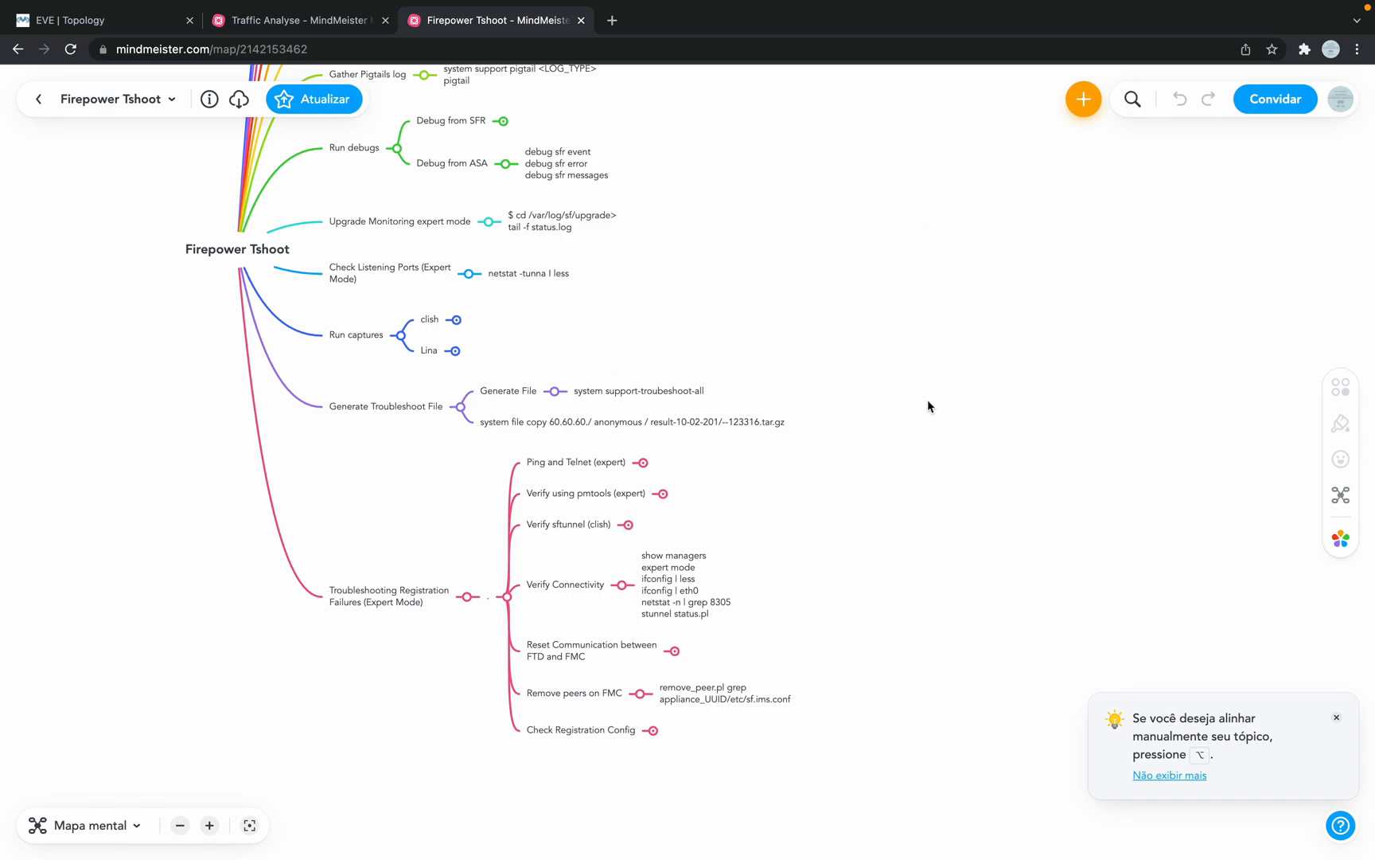
pyautogui.click(628, 525)
pyautogui.click(664, 494)
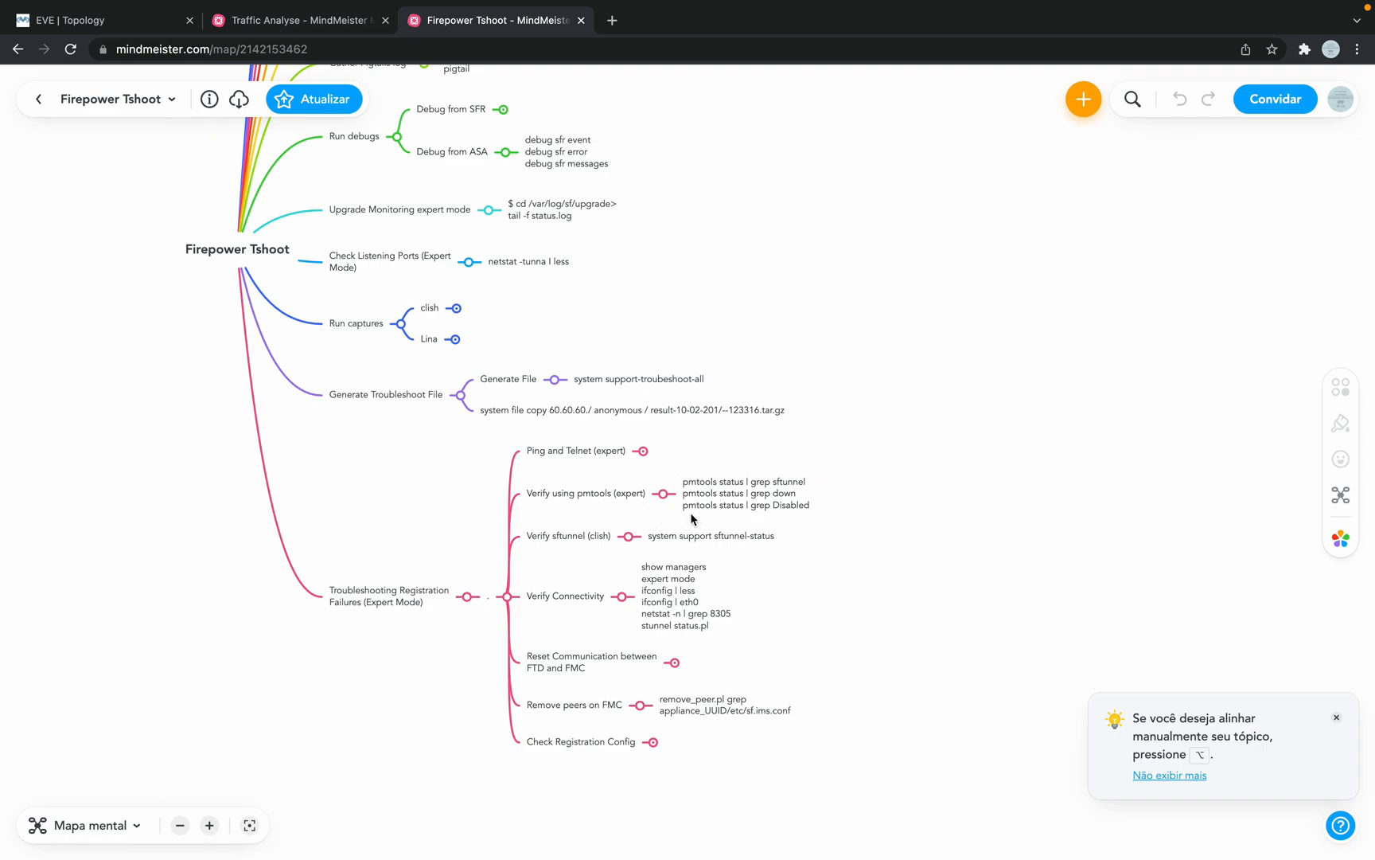
pyautogui.click(643, 452)
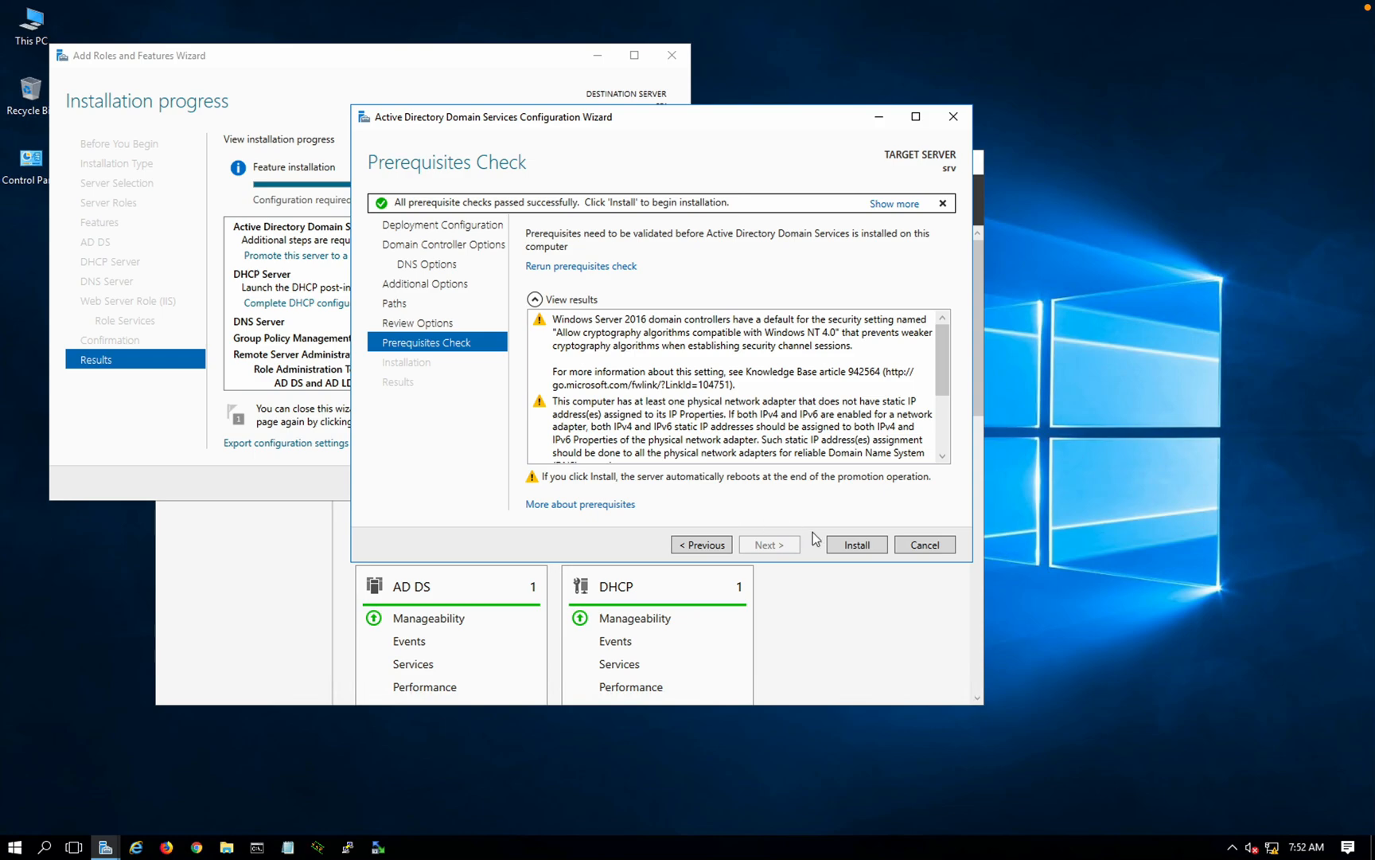
# Step: Launch the Active Directory Domain Services installation from the passed Prerequisites Check page
pyautogui.click(840, 546)
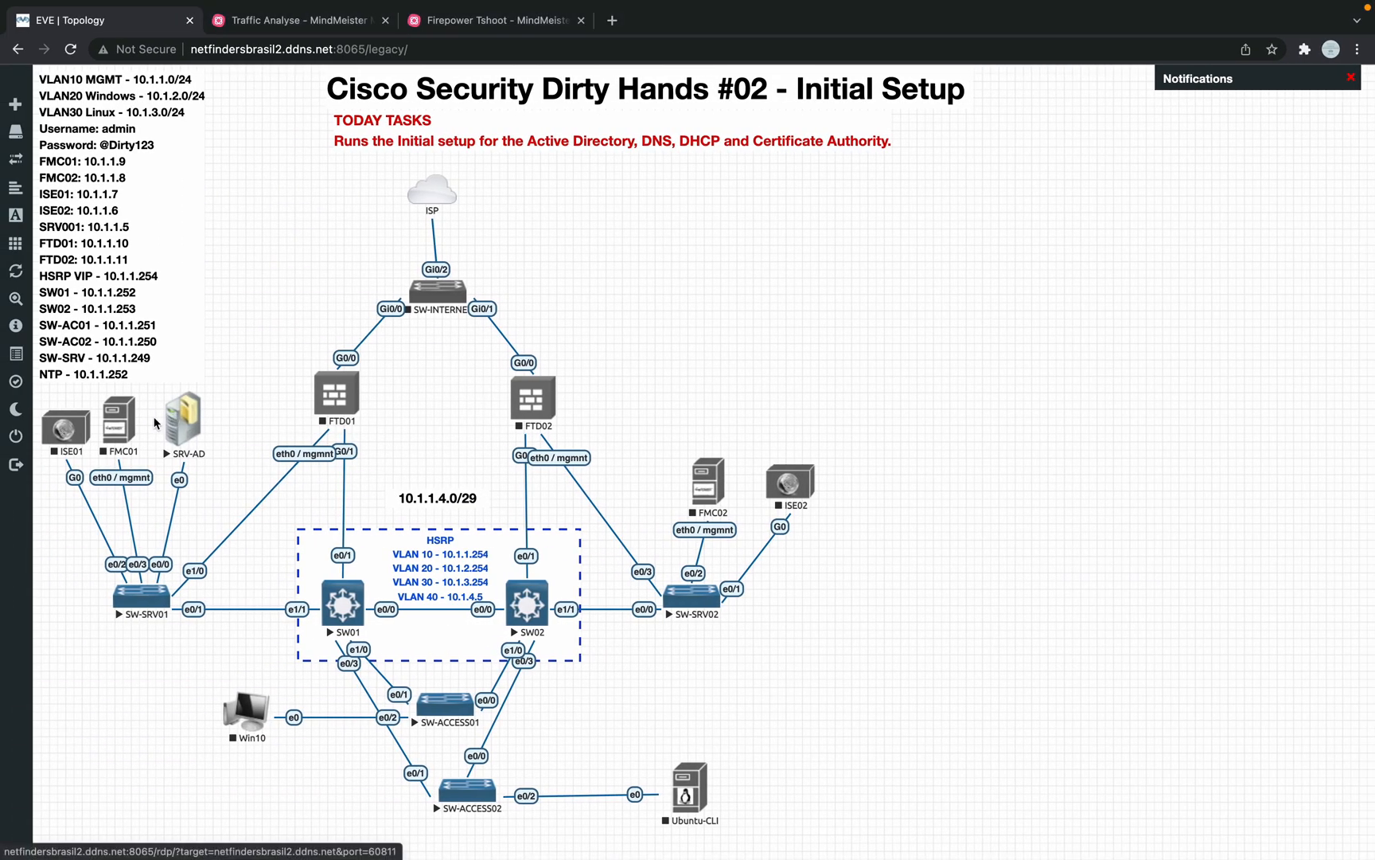
# Step: Start the ISE01 node and open its console through the Eve Client
pyautogui.rightClick(117, 430)
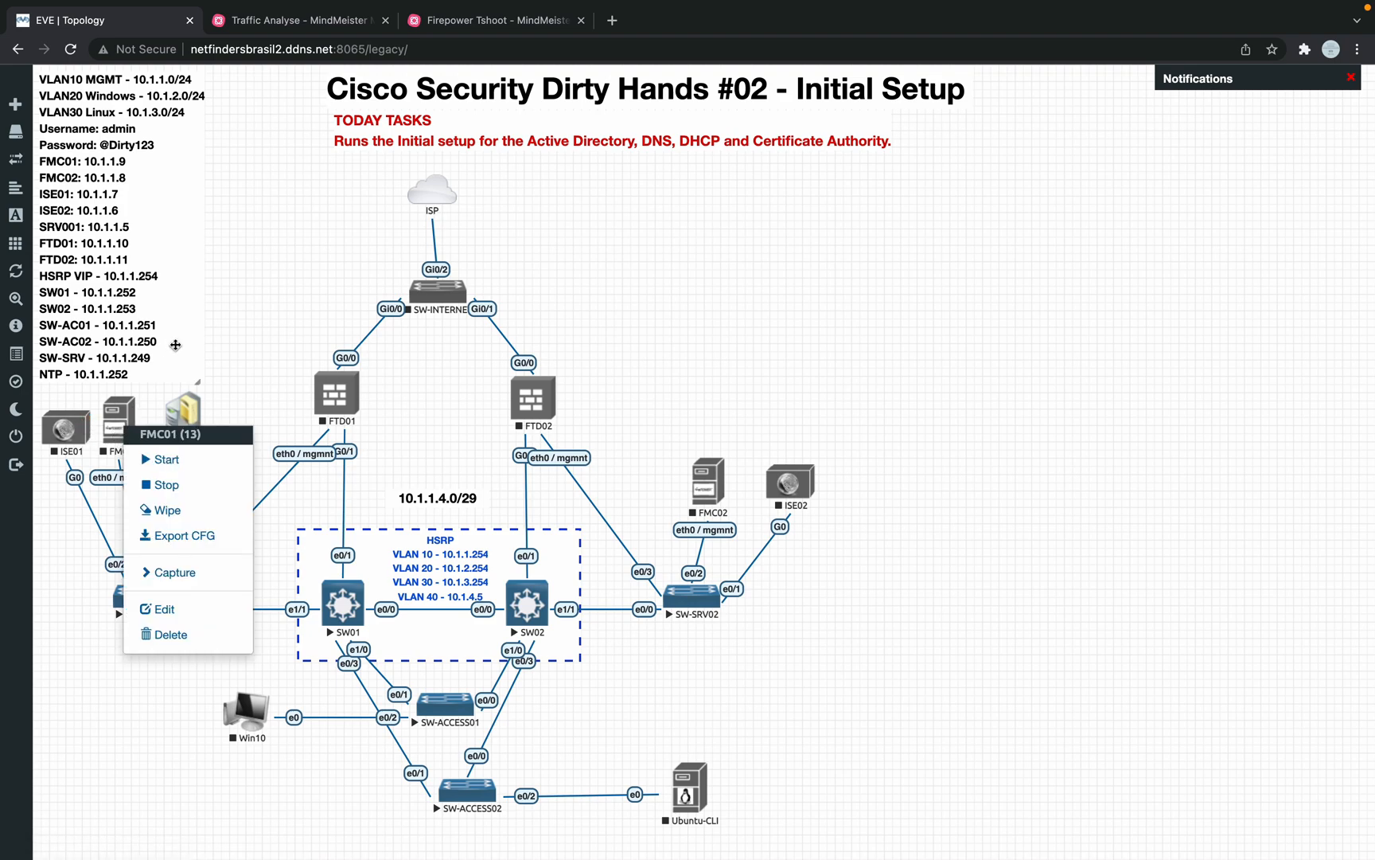
pyautogui.rightClick(67, 434)
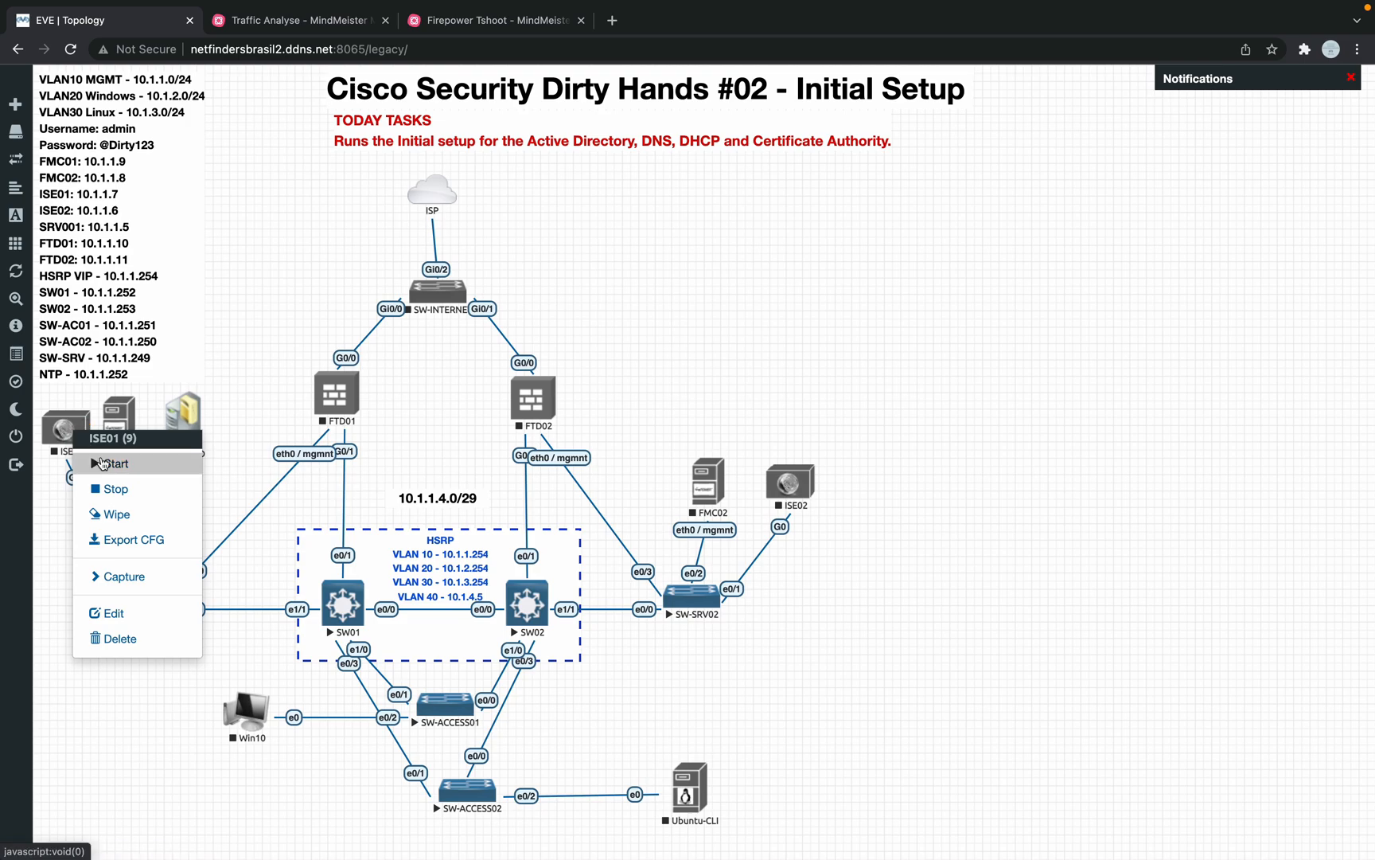
pyautogui.click(105, 463)
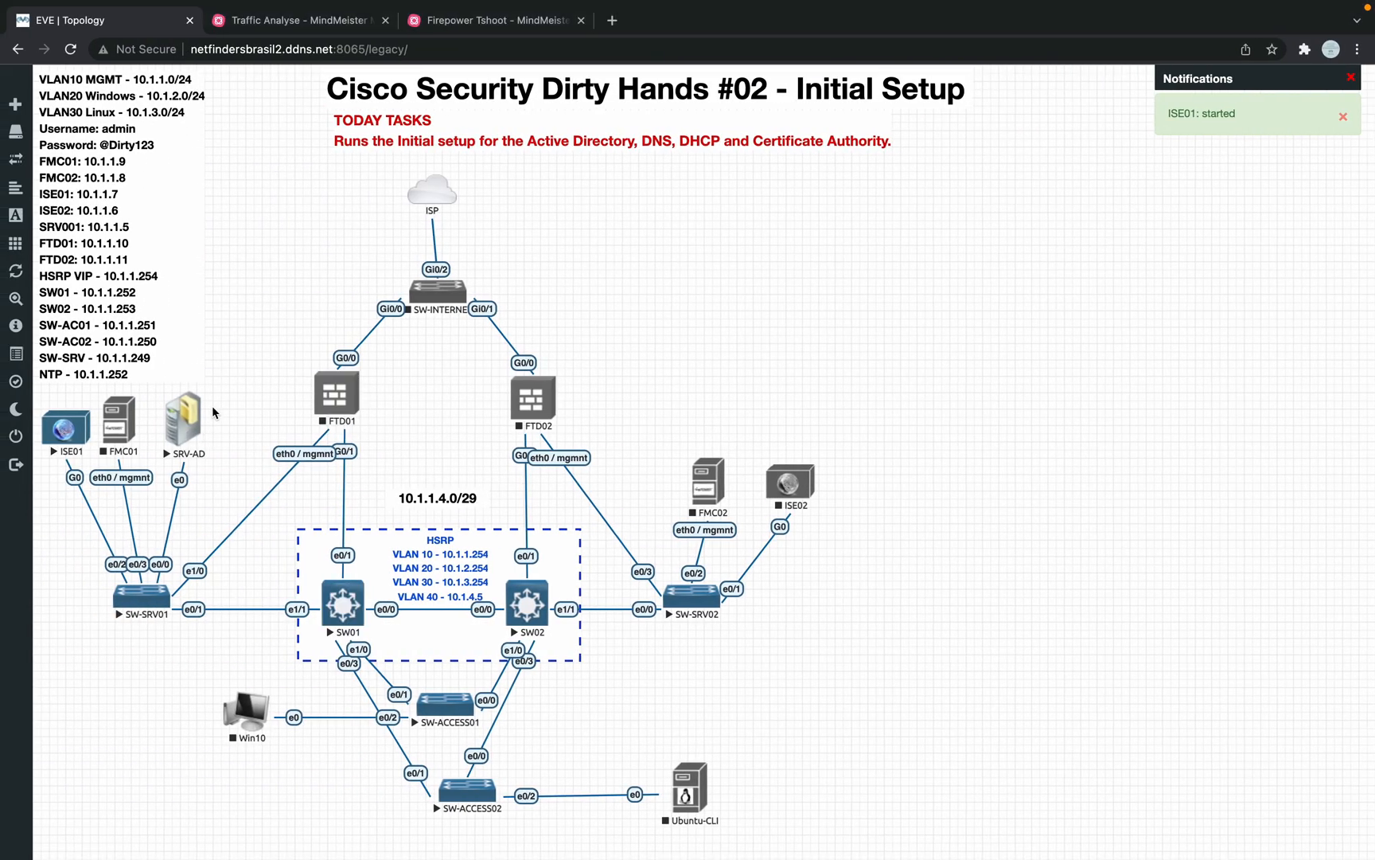
pyautogui.click(66, 437)
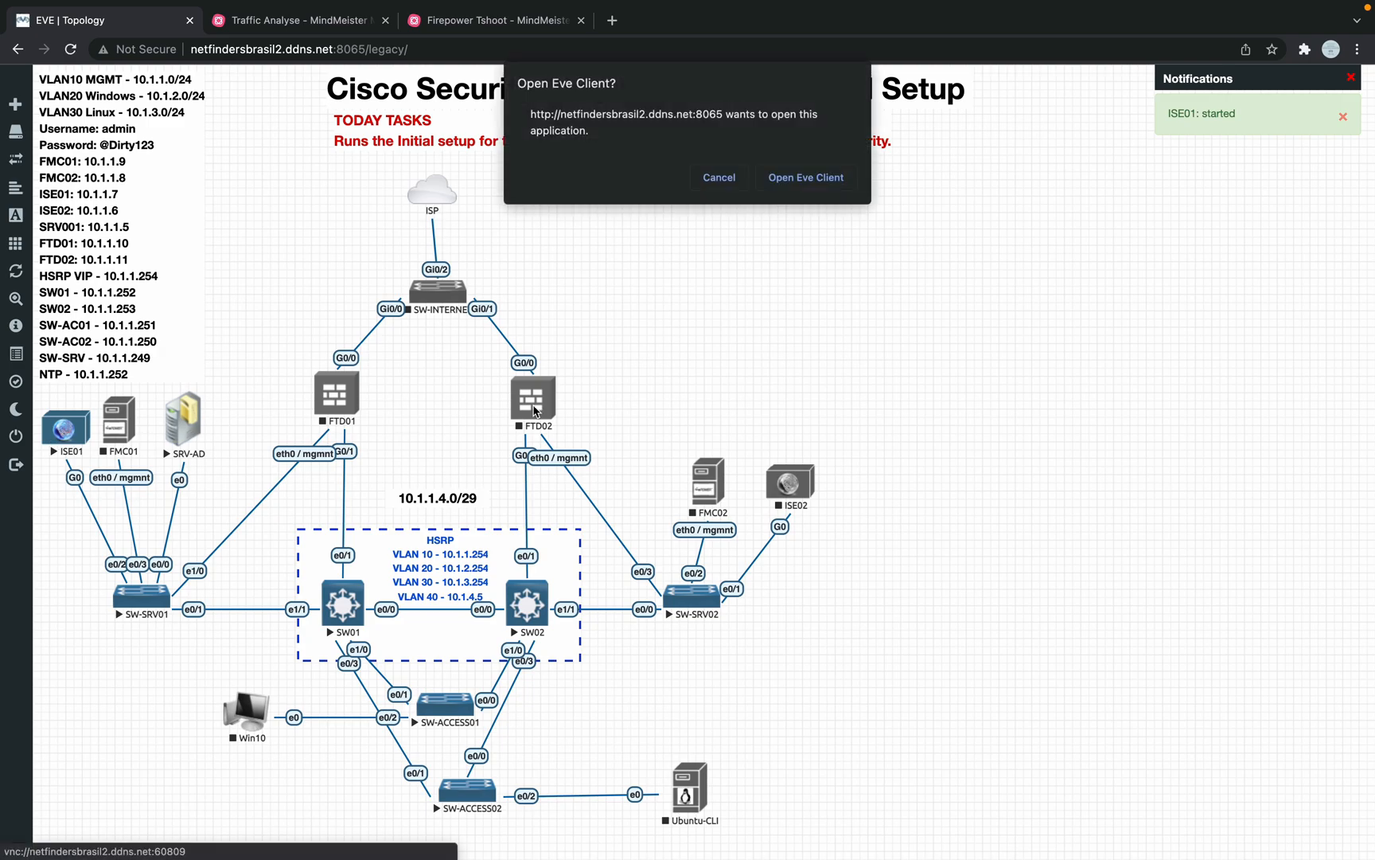
pyautogui.click(799, 186)
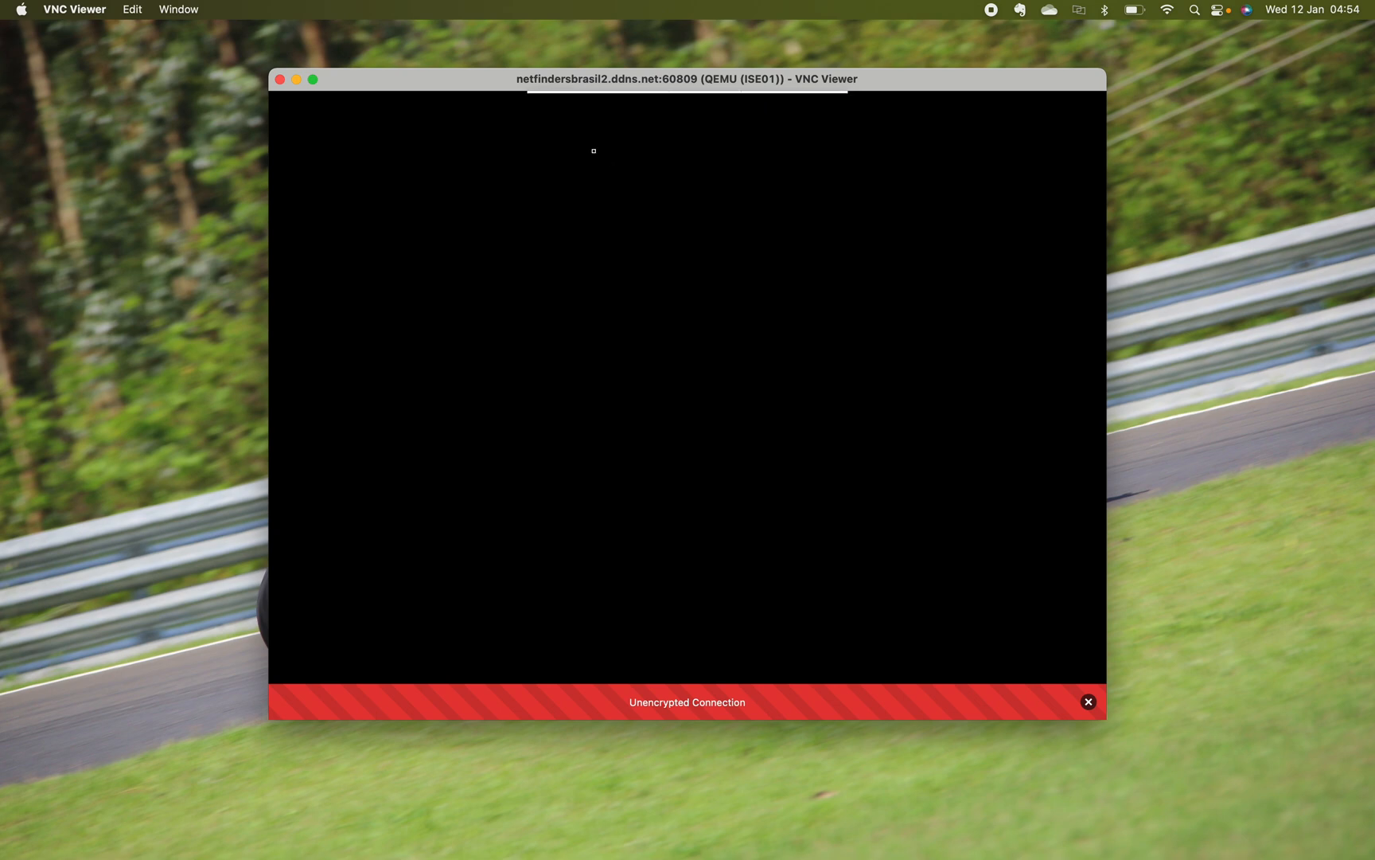
# Step: Make the VNC console full screen and place its space and Remote Desktop's before Desktop 1
pyautogui.moveTo(498, 73); pyautogui.dragTo(363, 104)
pyautogui.hotkey('ctrl', 'Up')
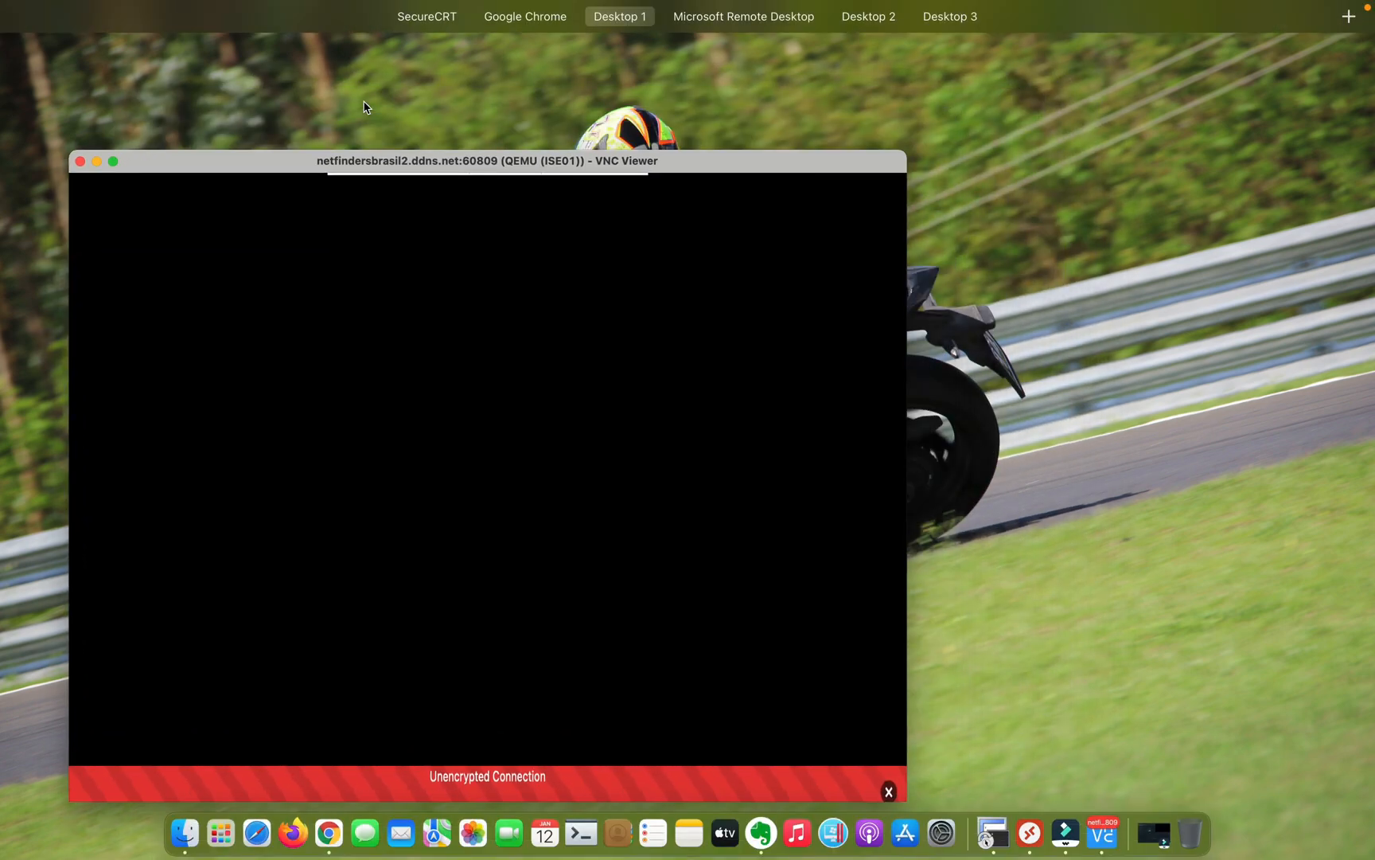
pyautogui.click(268, 171)
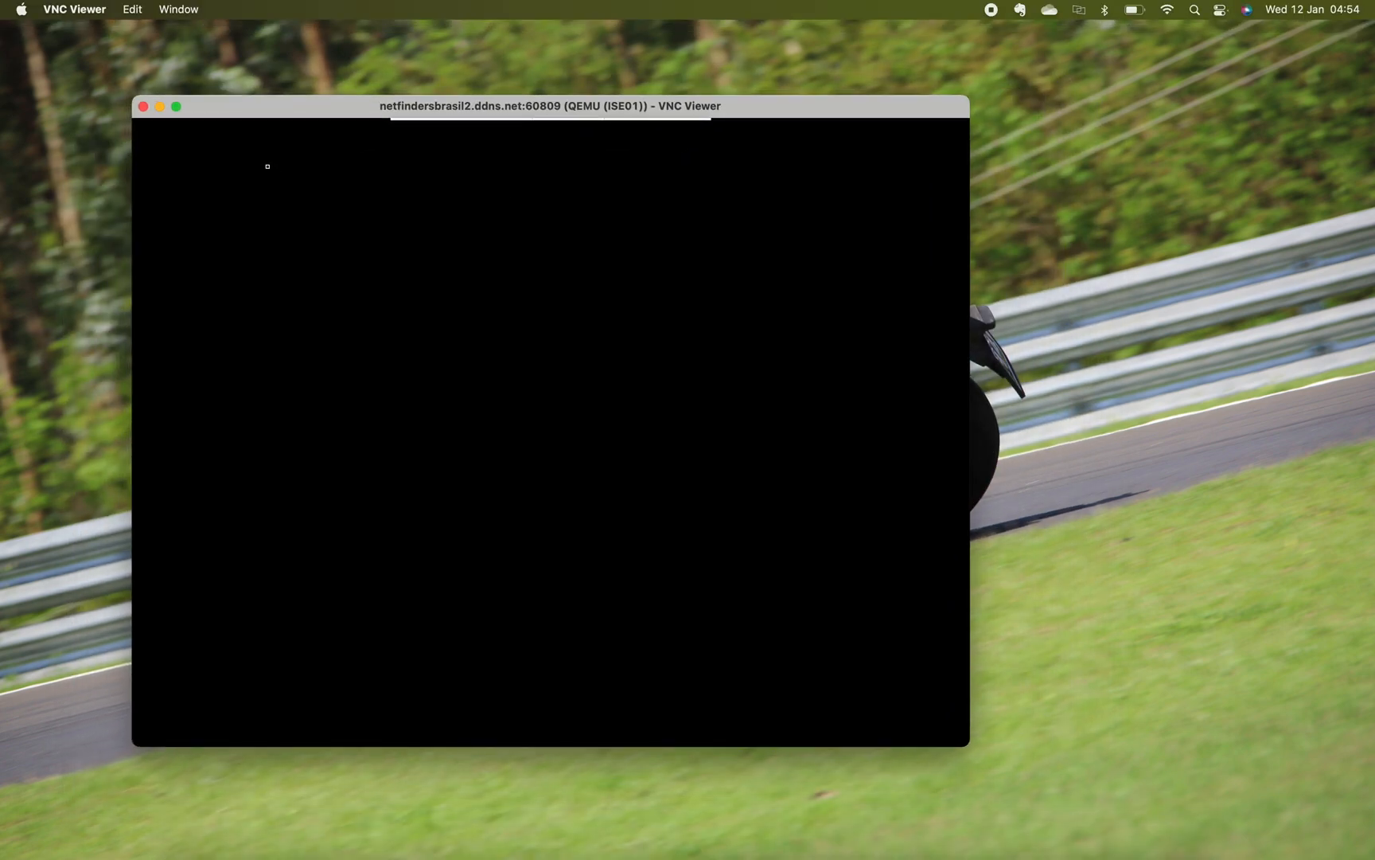
pyautogui.click(177, 107)
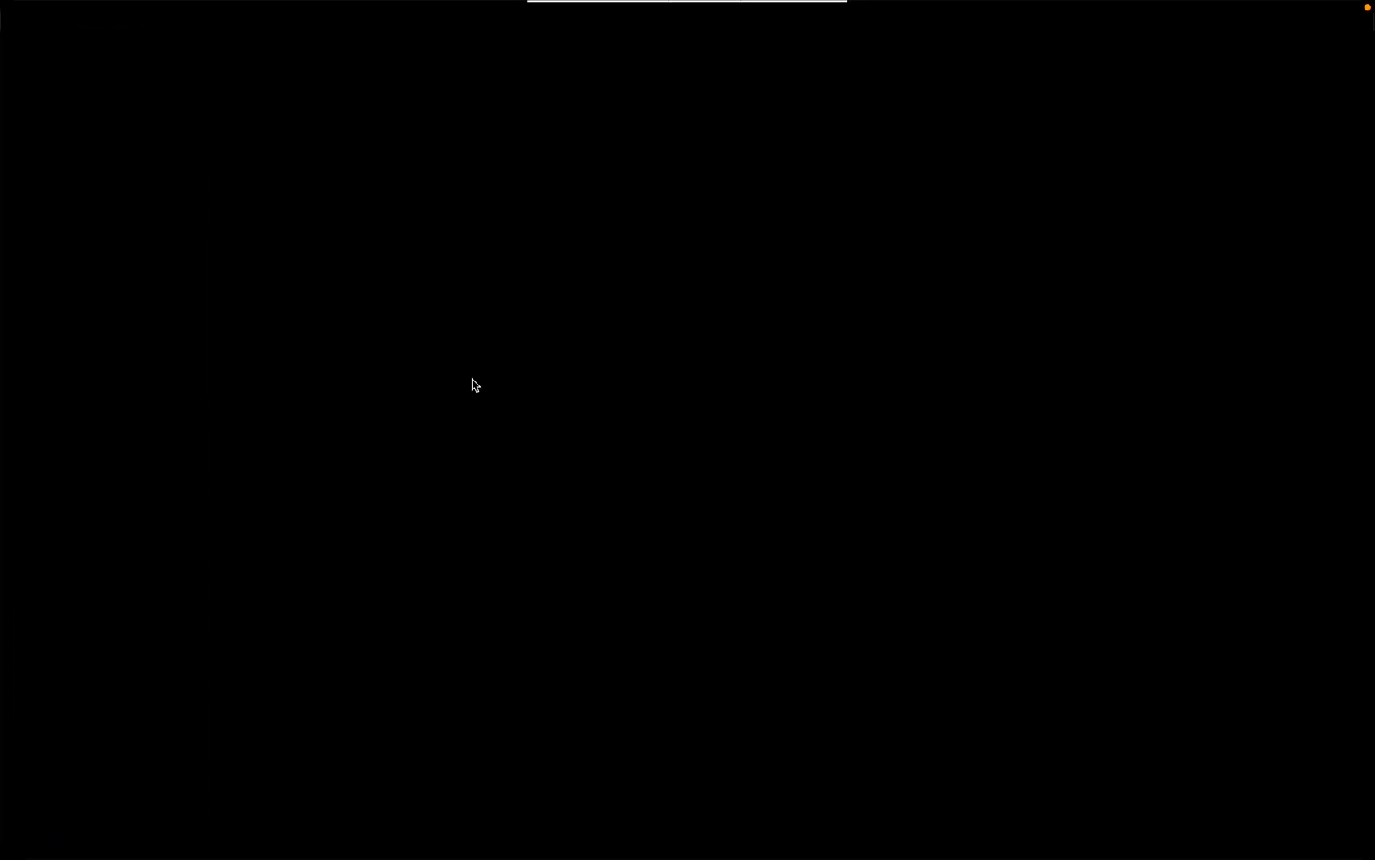
pyautogui.hotkey('ctrl', 'Up')
pyautogui.moveTo(665, 83); pyautogui.dragTo(517, 95)
pyautogui.moveTo(833, 88); pyautogui.dragTo(694, 83)
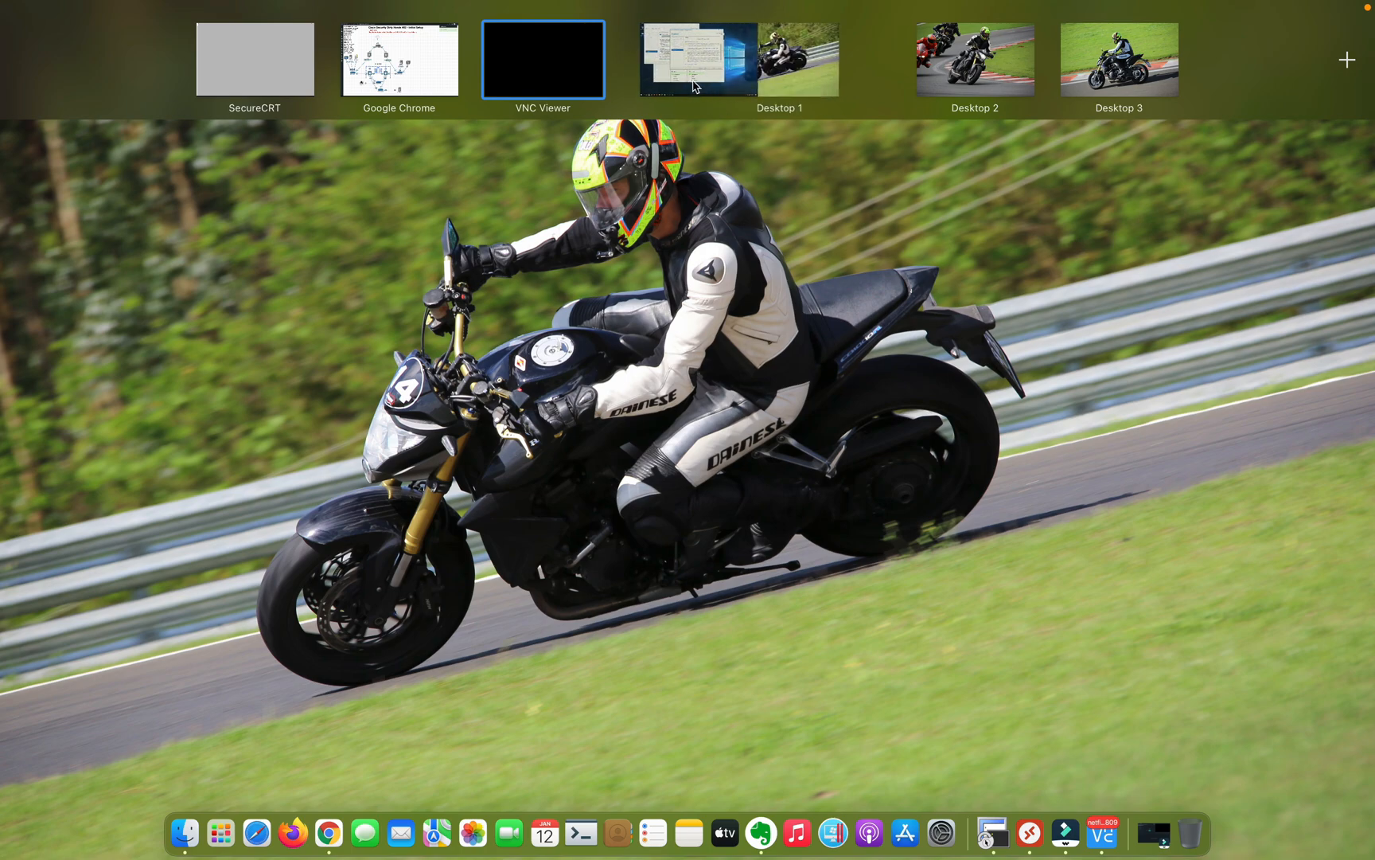
pyautogui.click(547, 83)
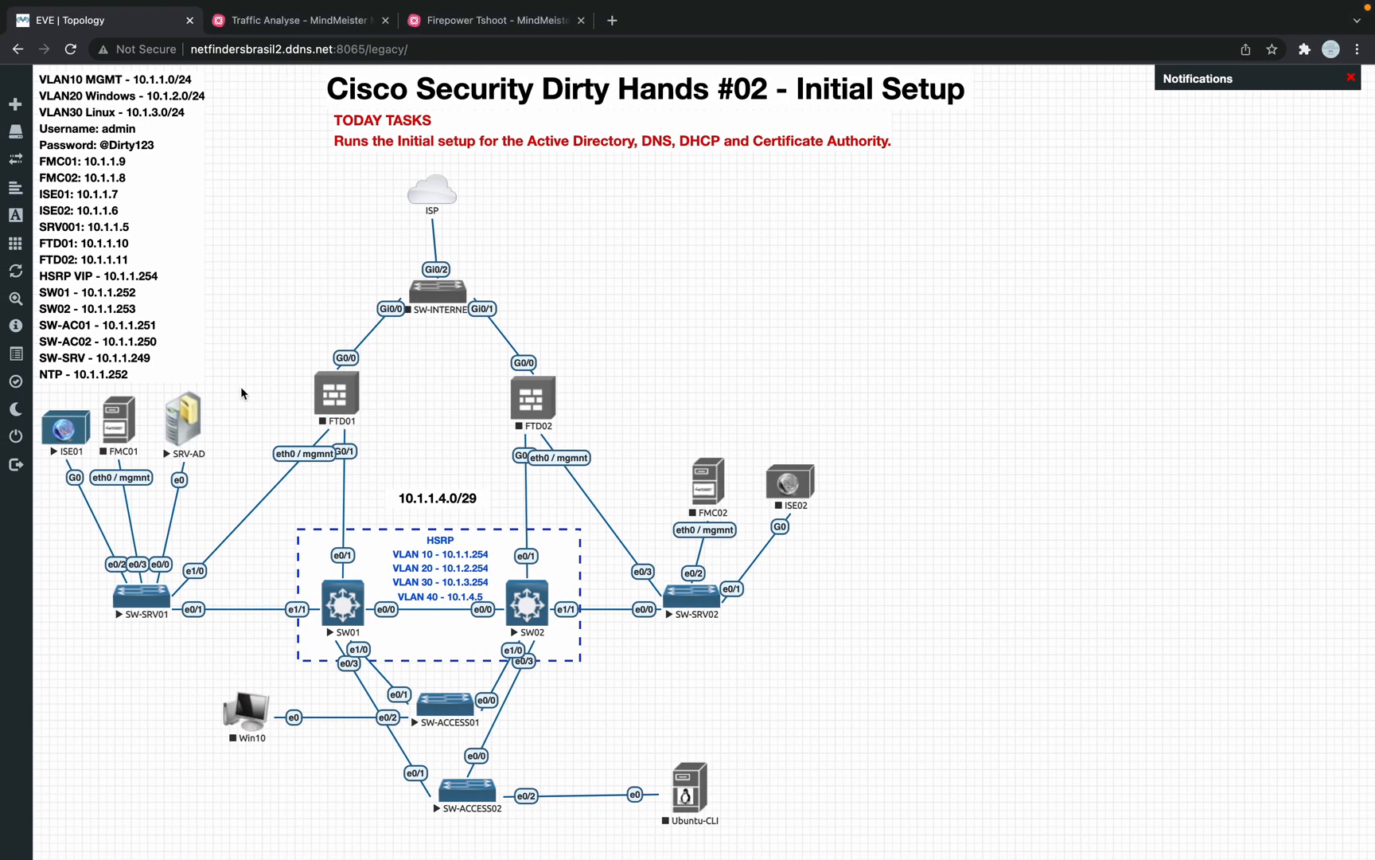
# Step: Wipe the ISE01 node, confirm the wipe, and start the node again
pyautogui.hotkey('ctrl', 'Right')
pyautogui.hotkey('ctrl', 'Right')
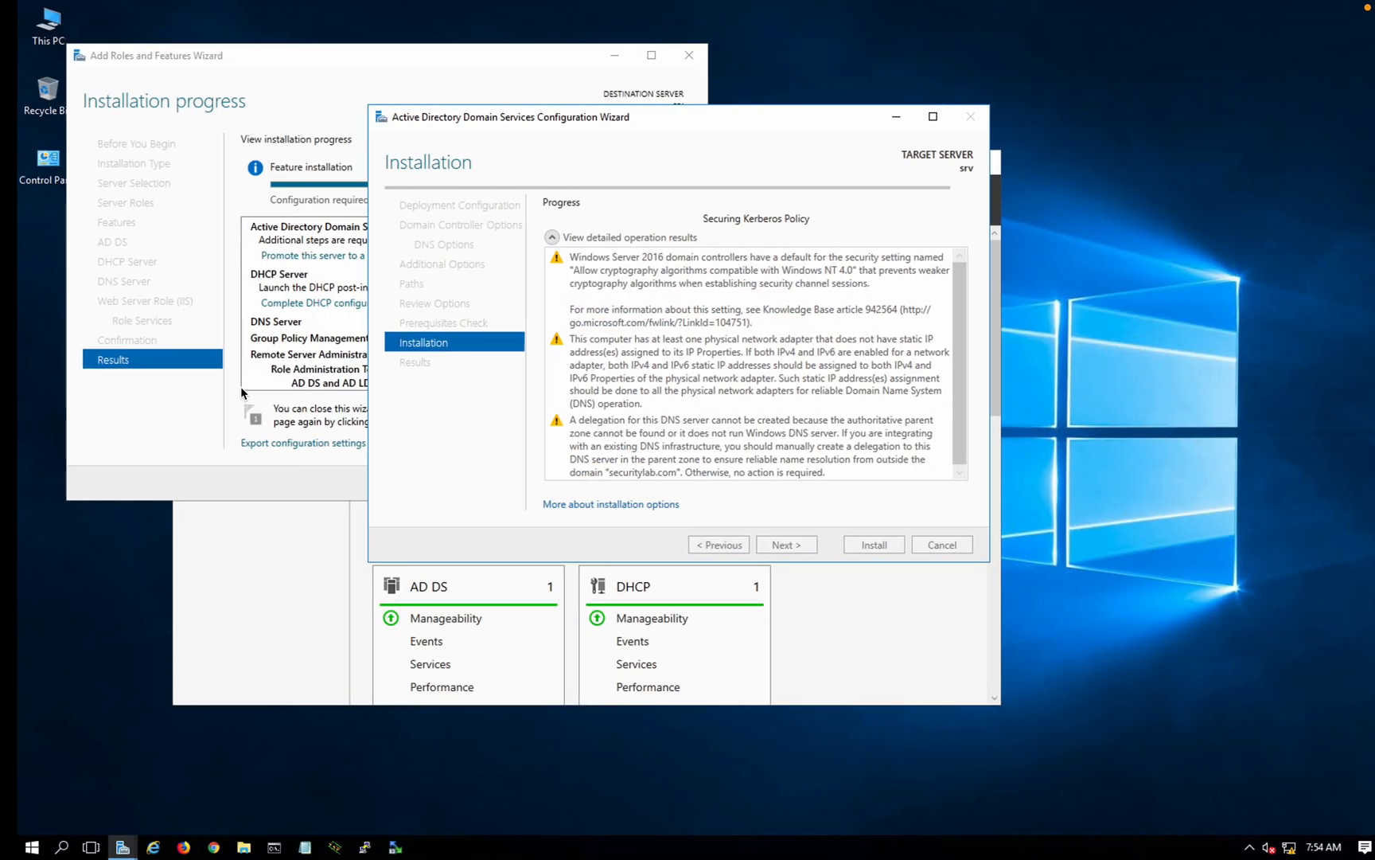
pyautogui.hotkey('ctrl', 'Left')
pyautogui.hotkey('ctrl', 'Left')
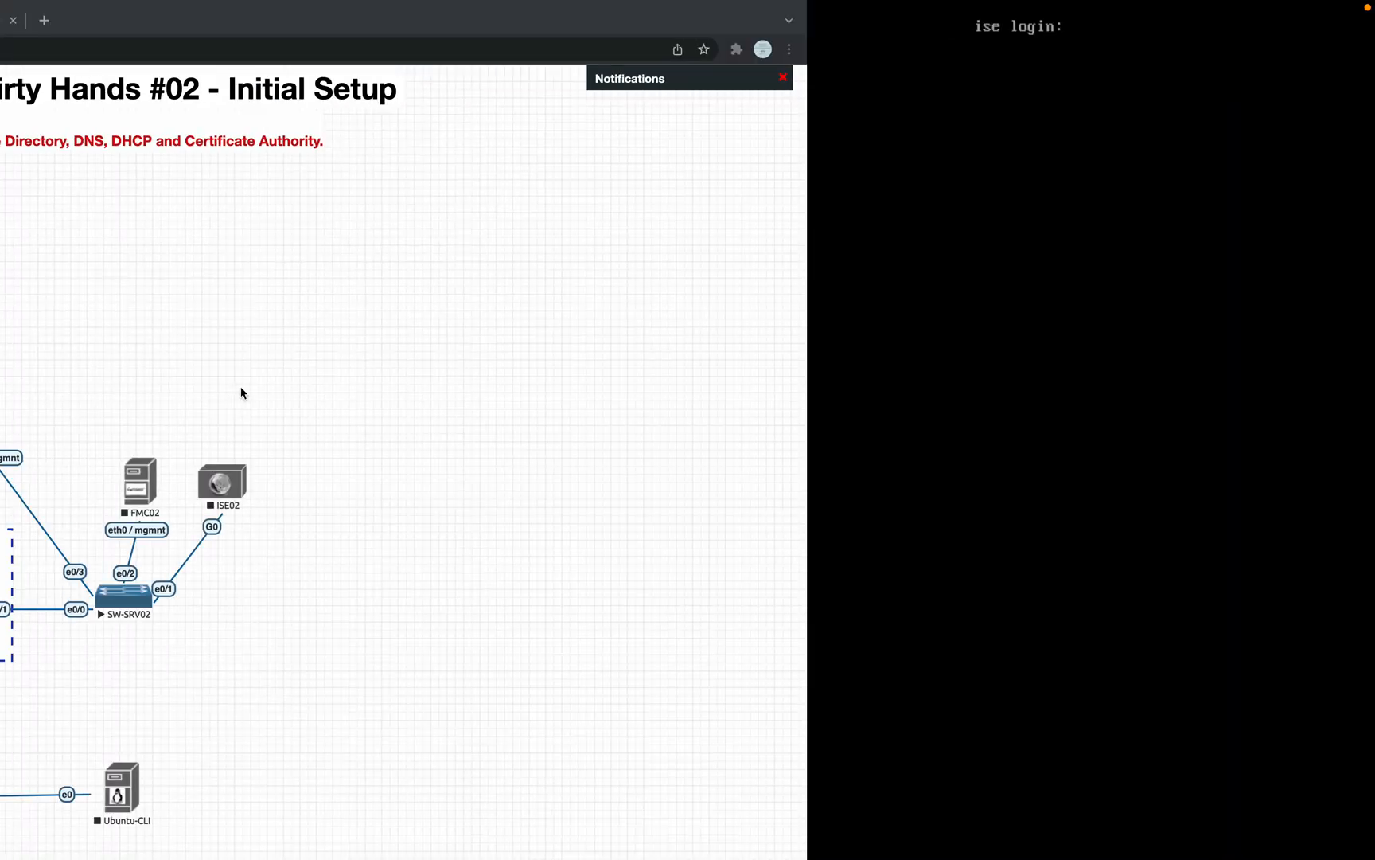
pyautogui.rightClick(61, 437)
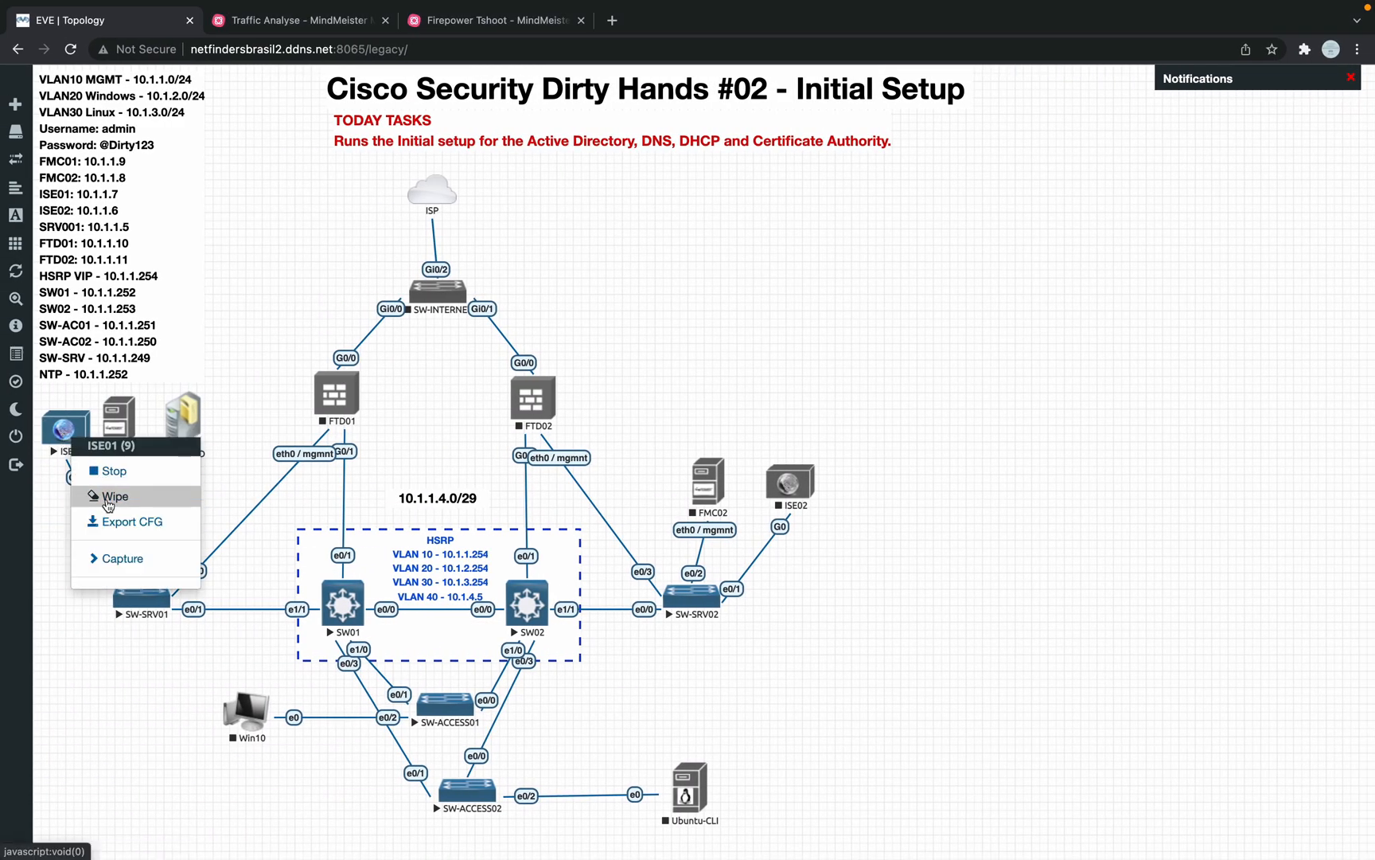
pyautogui.click(114, 496)
pyautogui.click(635, 200)
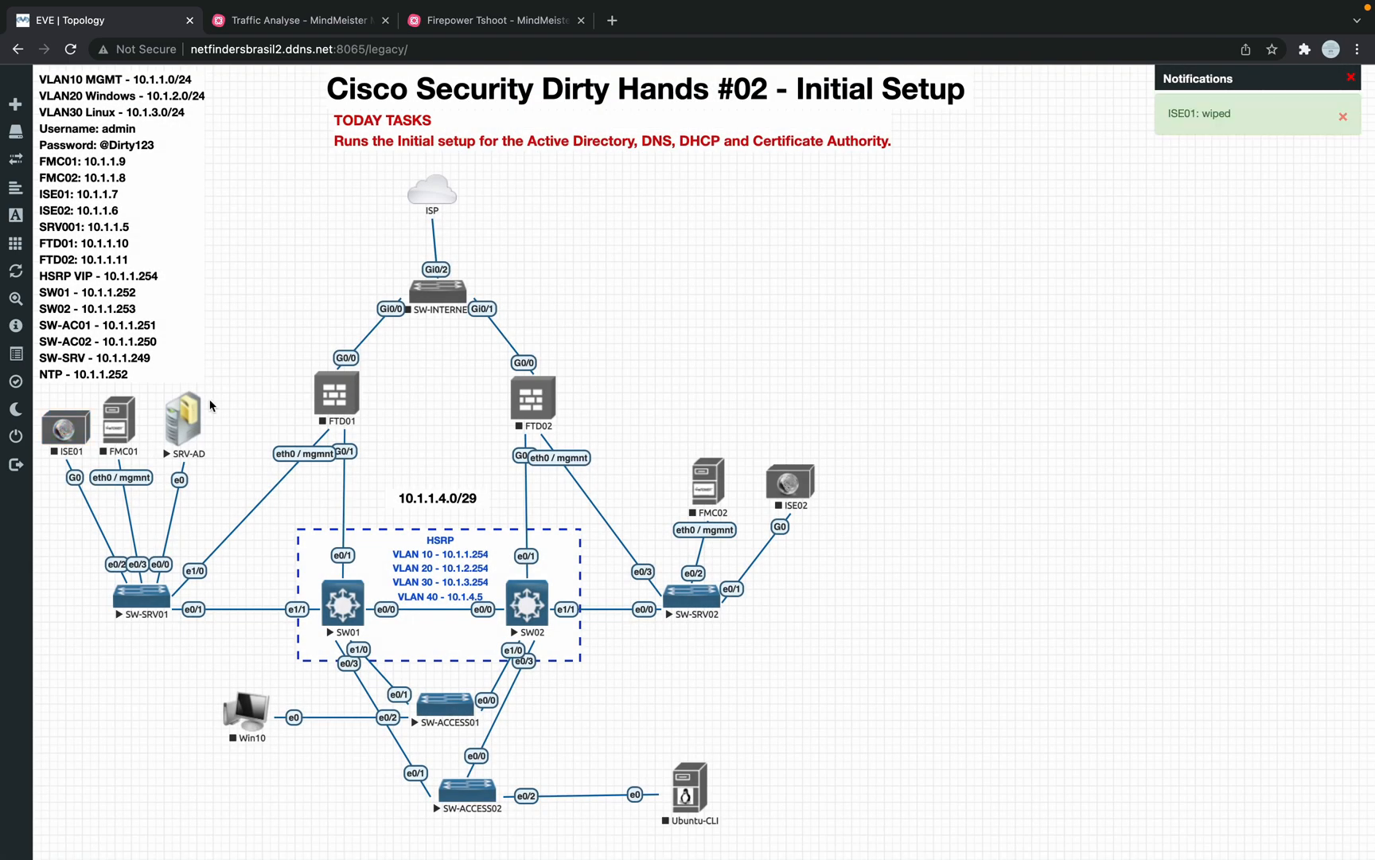
pyautogui.rightClick(70, 435)
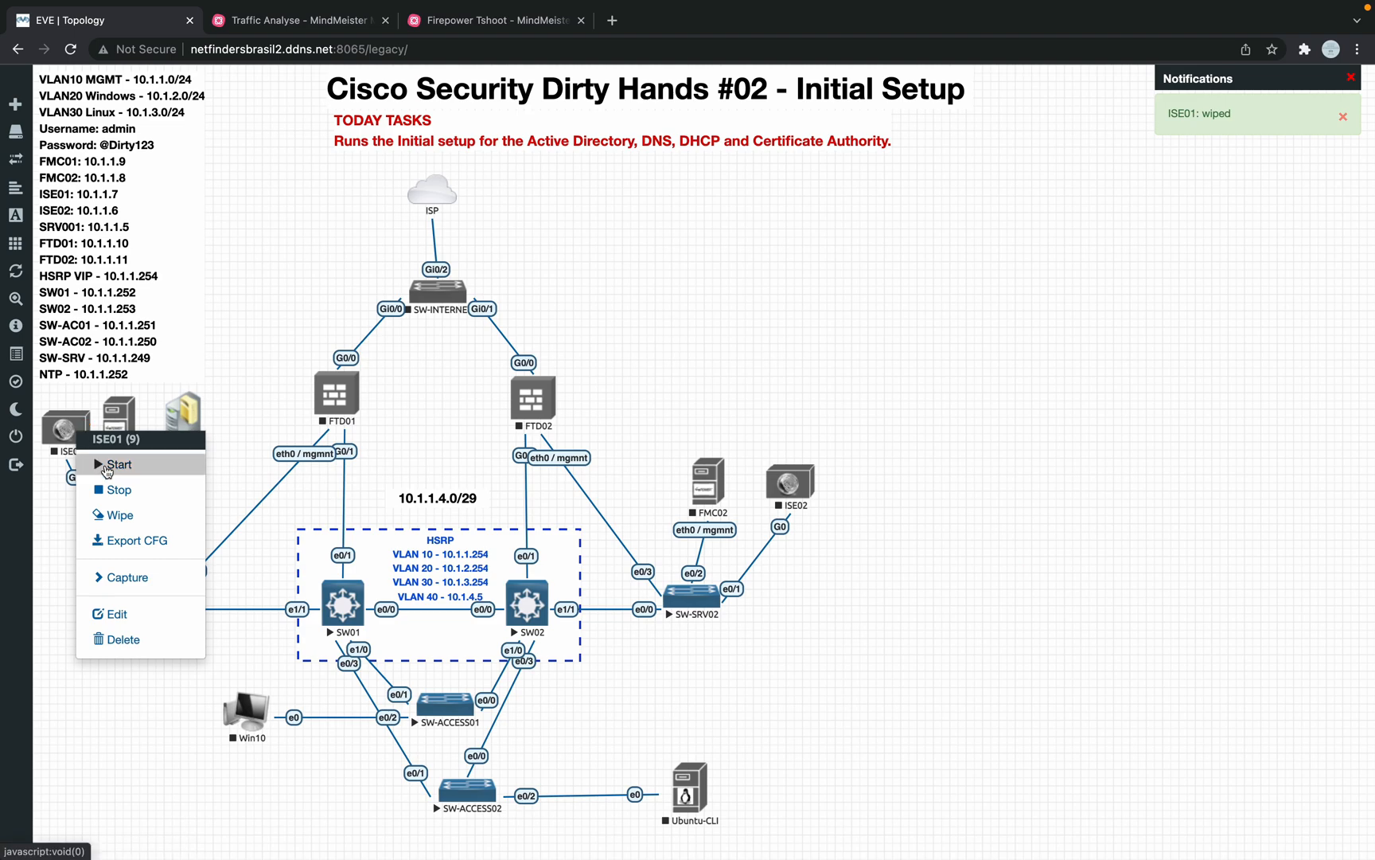
pyautogui.click(107, 468)
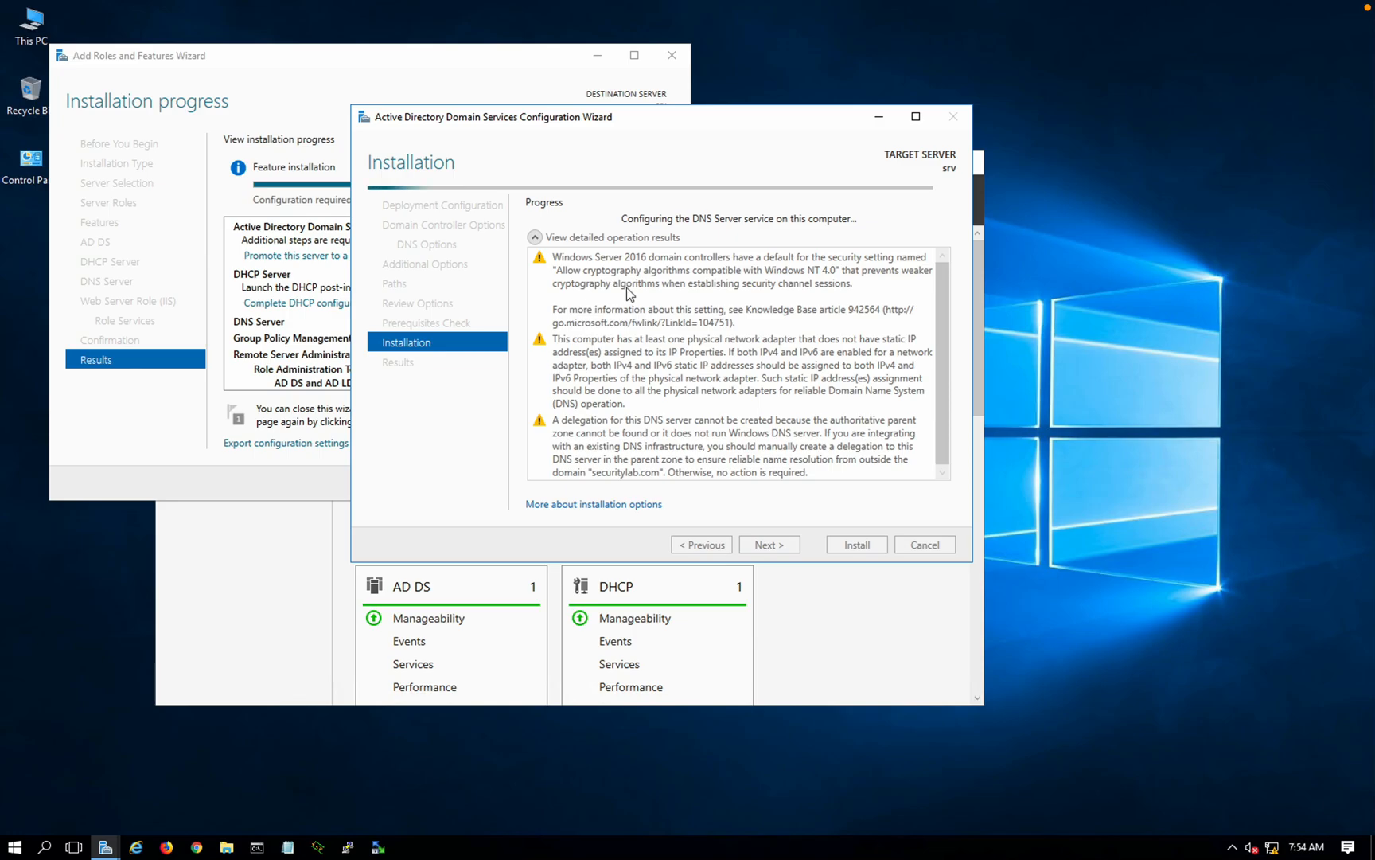
# Step: Return to the lab topology and open the freshly started ISE01 node's console
pyautogui.hotkey('ctrl', 'Left')
pyautogui.hotkey('ctrl', 'Left')
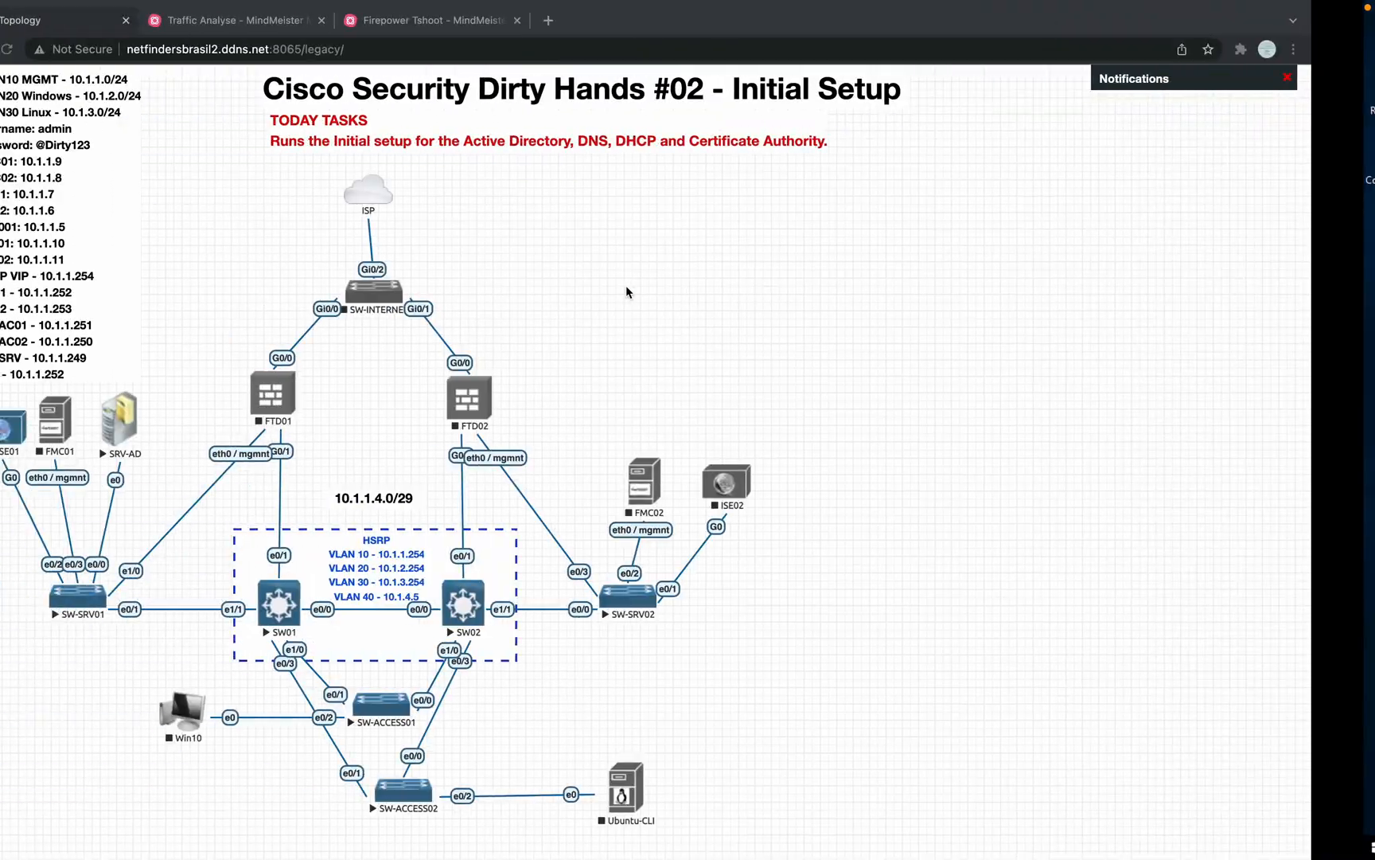
pyautogui.hotkey('ctrl', 'Left')
pyautogui.hotkey('ctrl', 'Right')
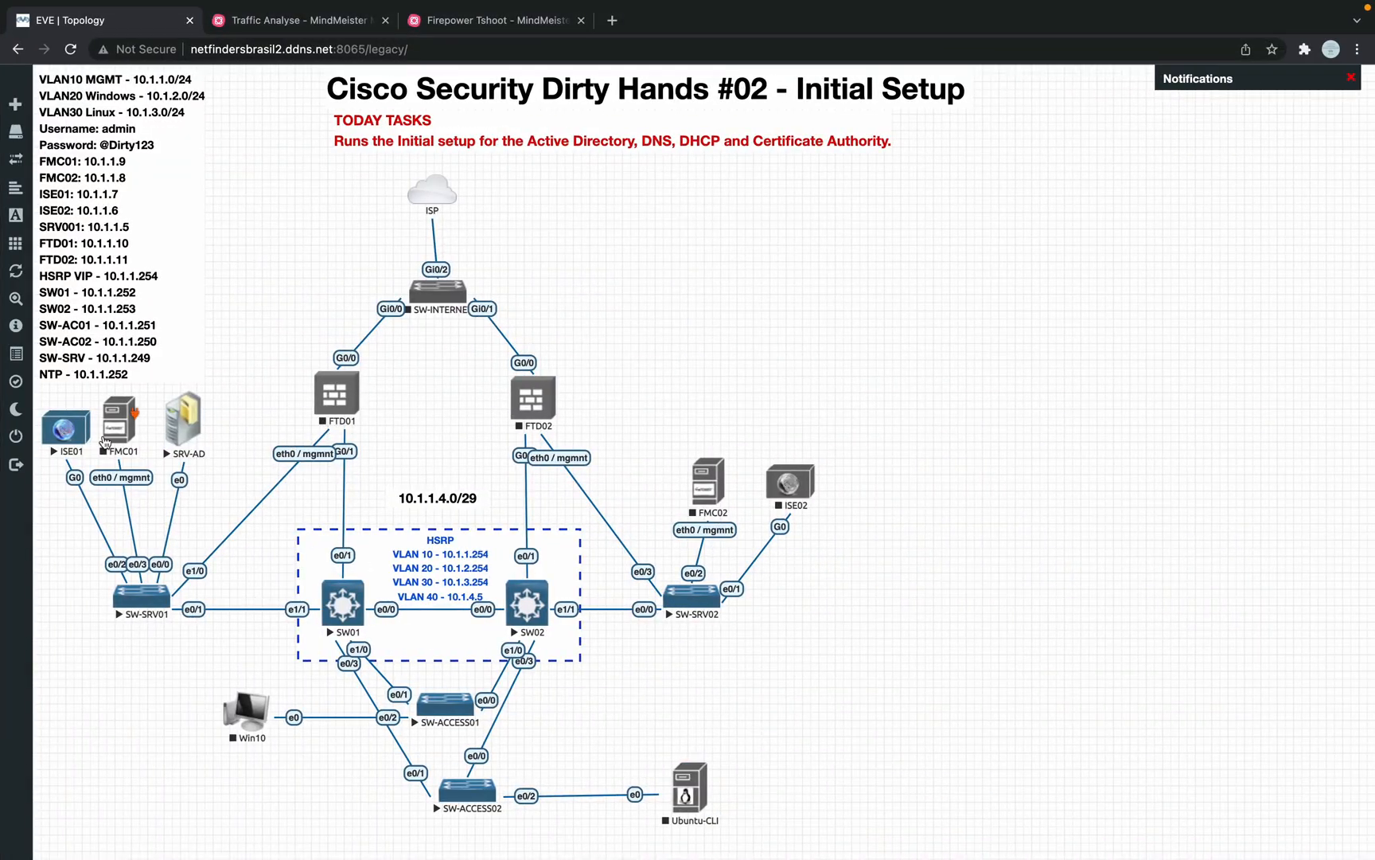
pyautogui.click(82, 443)
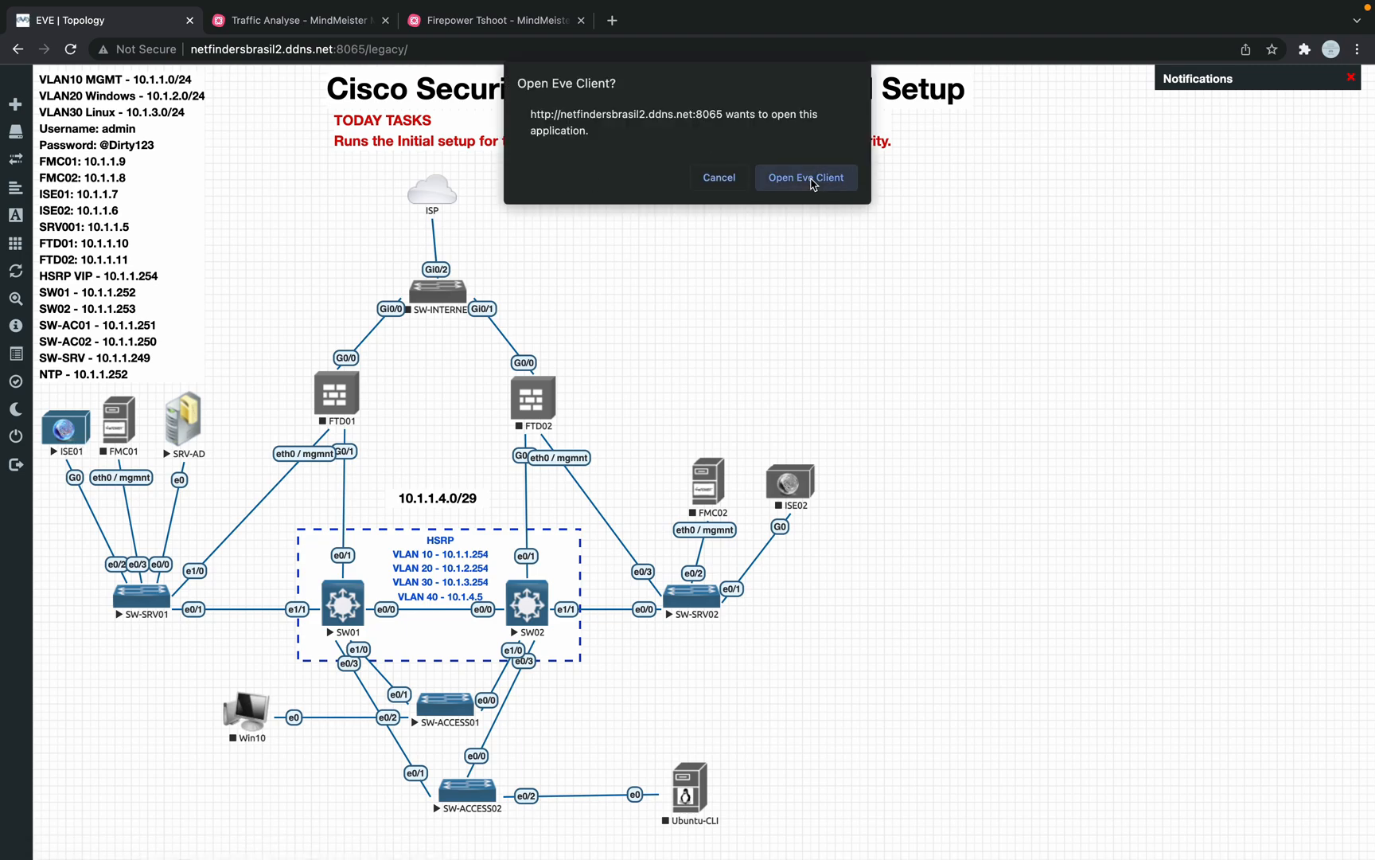
# Step: Launch the ISE01 console full screen in its own space and enter 'setup' at the login prompt
pyautogui.click(806, 176)
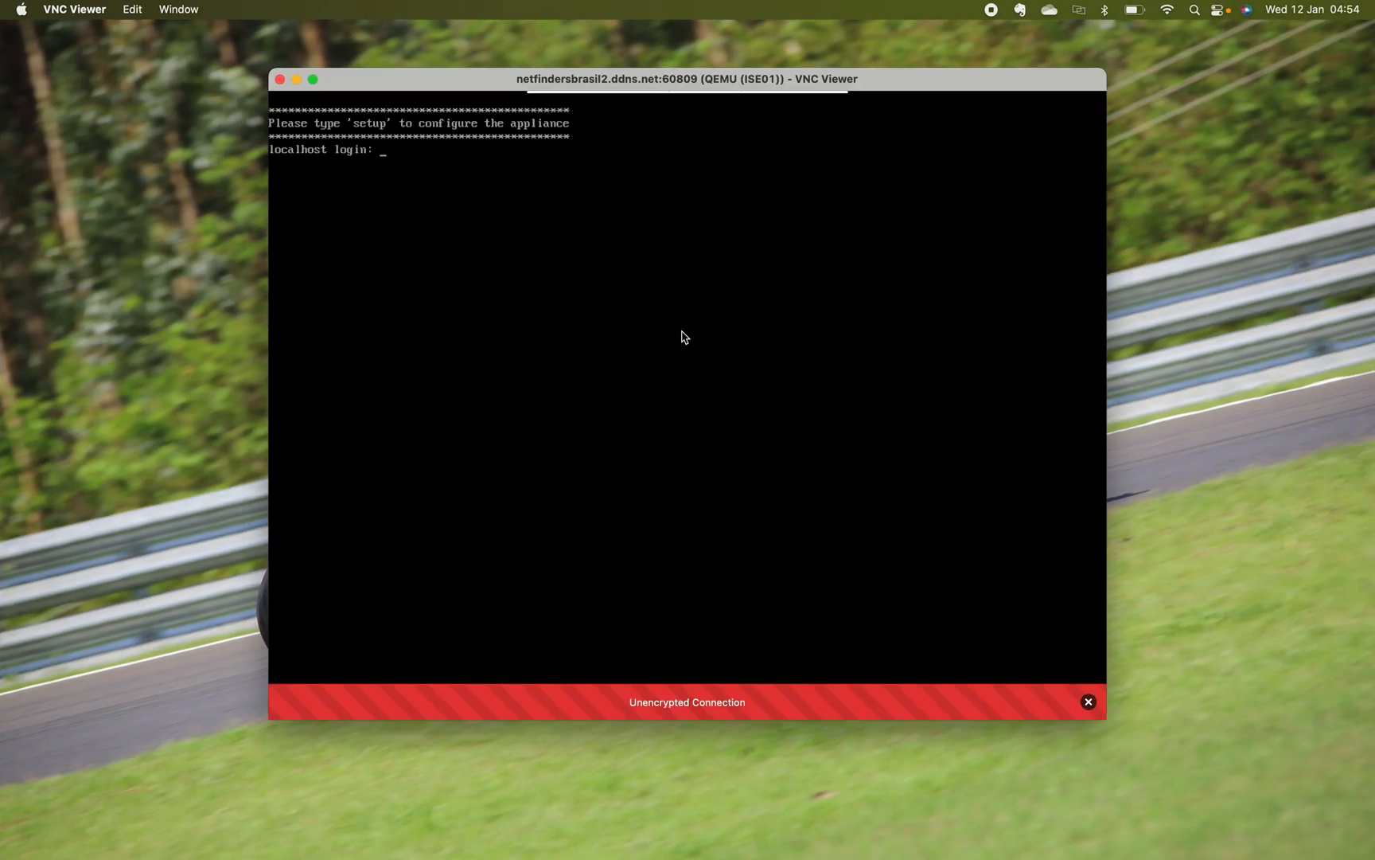
pyautogui.click(312, 79)
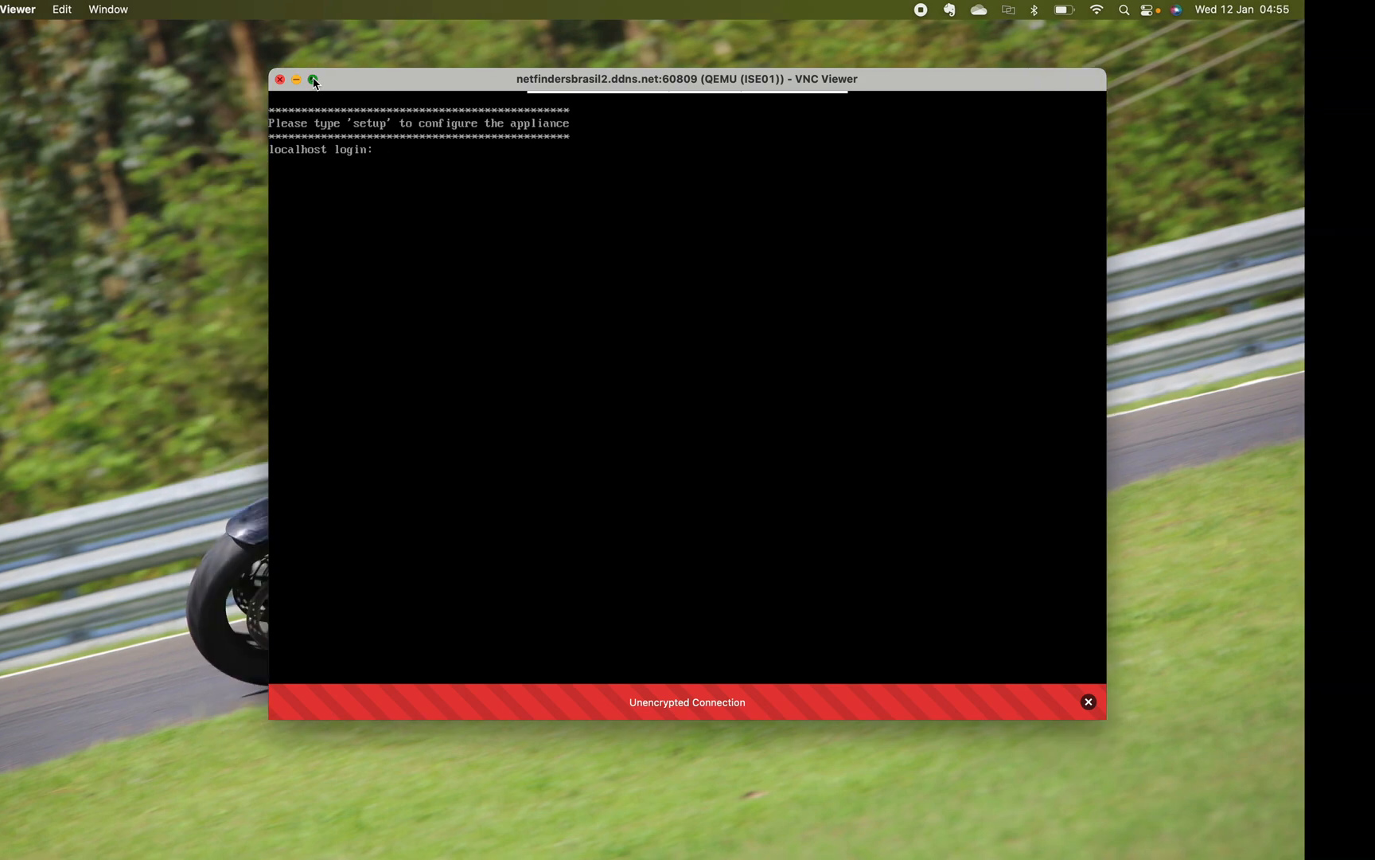
pyautogui.hotkey('ctrl', 'Up')
pyautogui.moveTo(669, 28); pyautogui.dragTo(543, 39)
pyautogui.moveTo(774, 24); pyautogui.dragTo(700, 56)
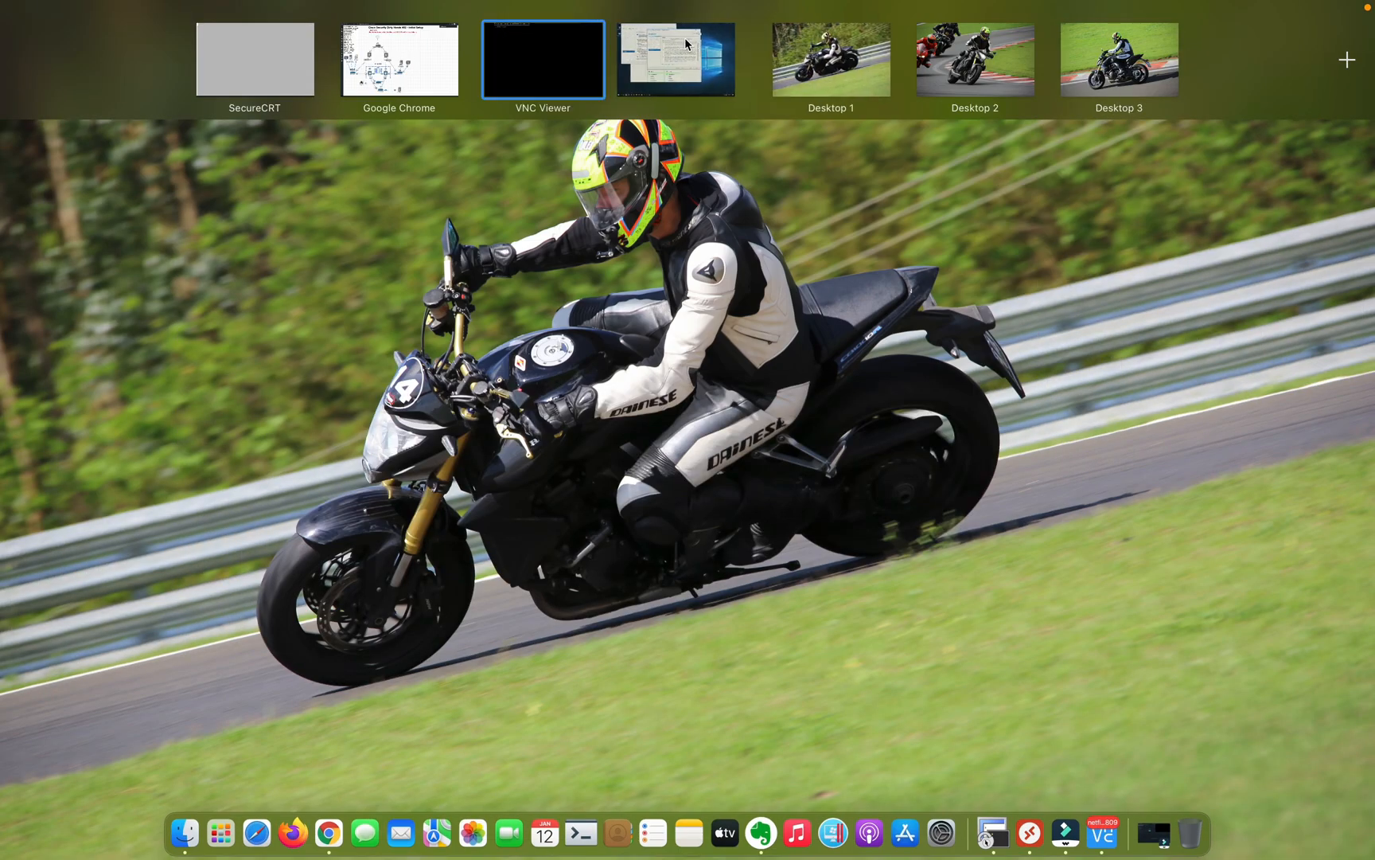
pyautogui.click(549, 76)
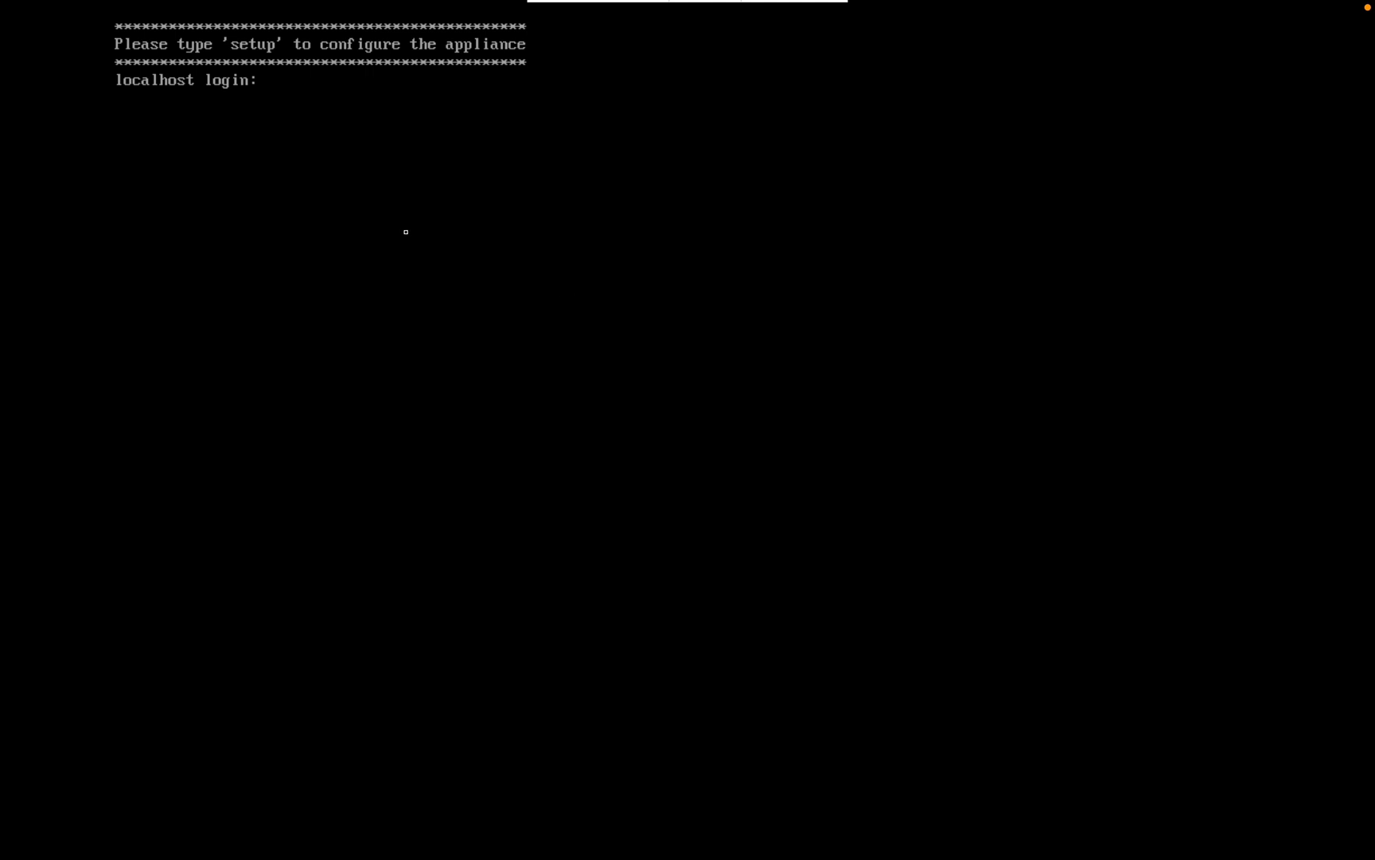
pyautogui.write('setup')
pyautogui.press('Return')
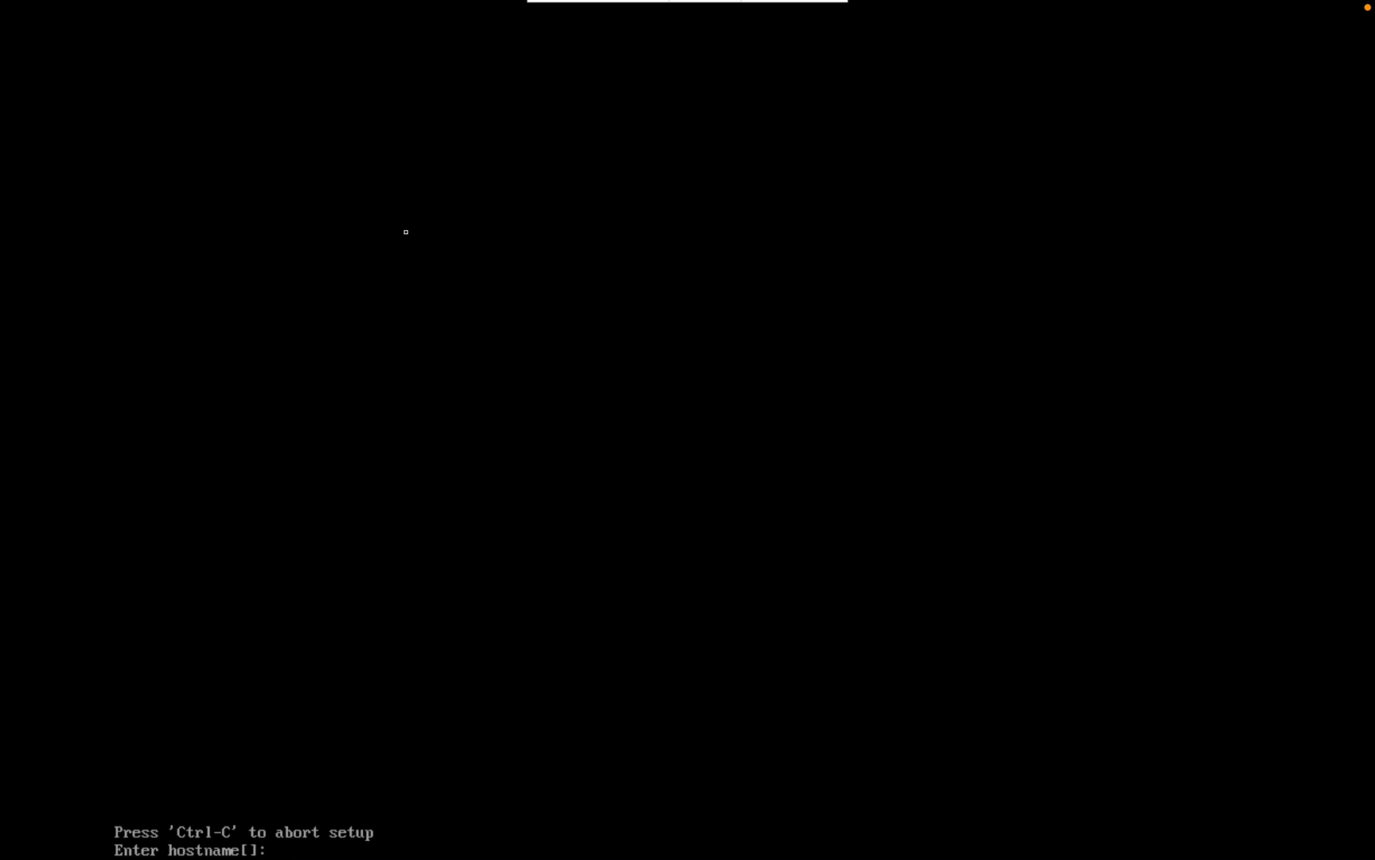
# Step: Set hostname ise, IP 10.1.1.7, netmask 255.255.255.0 and default gateway 10.1.1.254
pyautogui.write('ise')
pyautogui.press('Return')
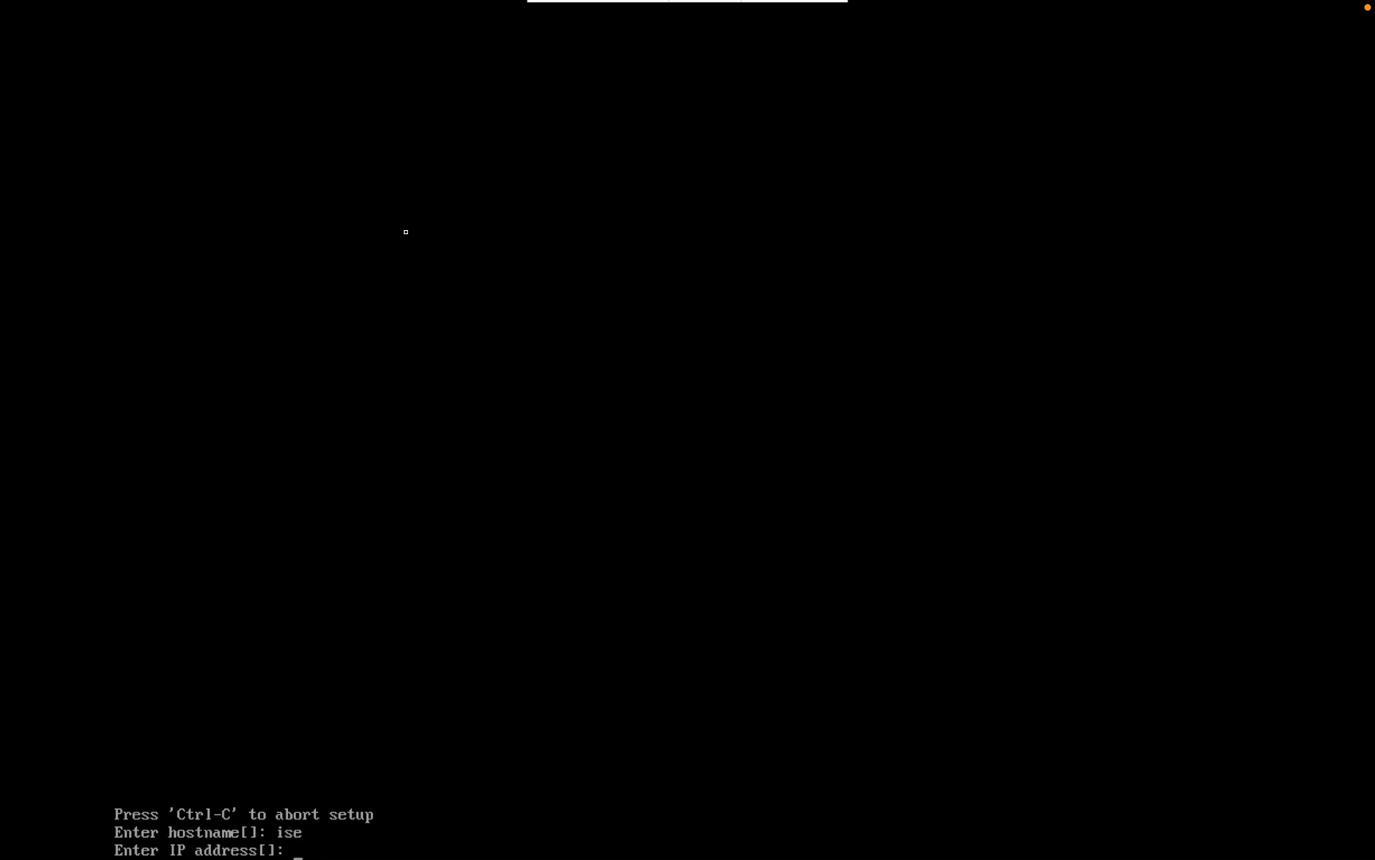
pyautogui.hotkey('ctrl', 'Left')
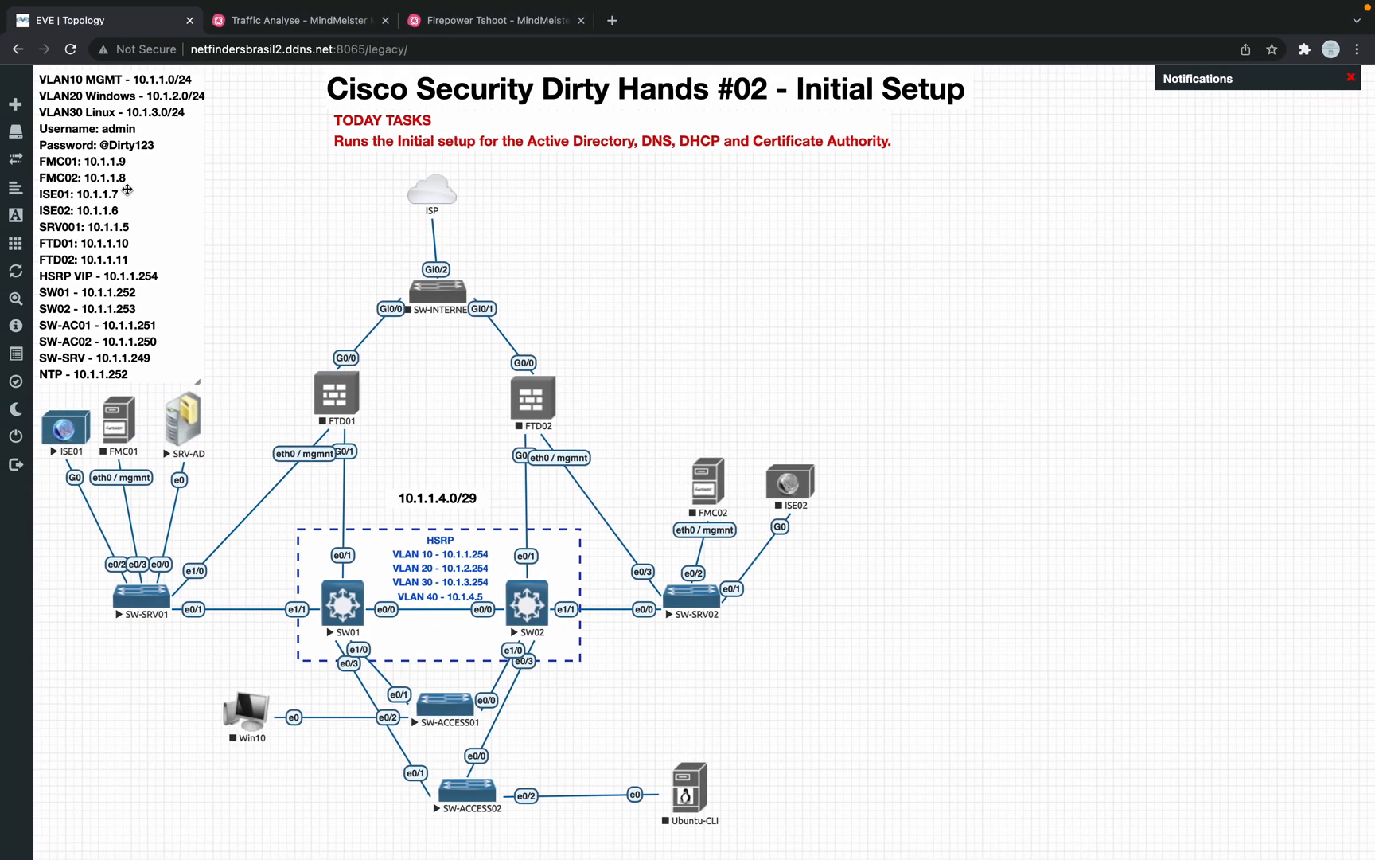
pyautogui.hotkey('ctrl', 'Right')
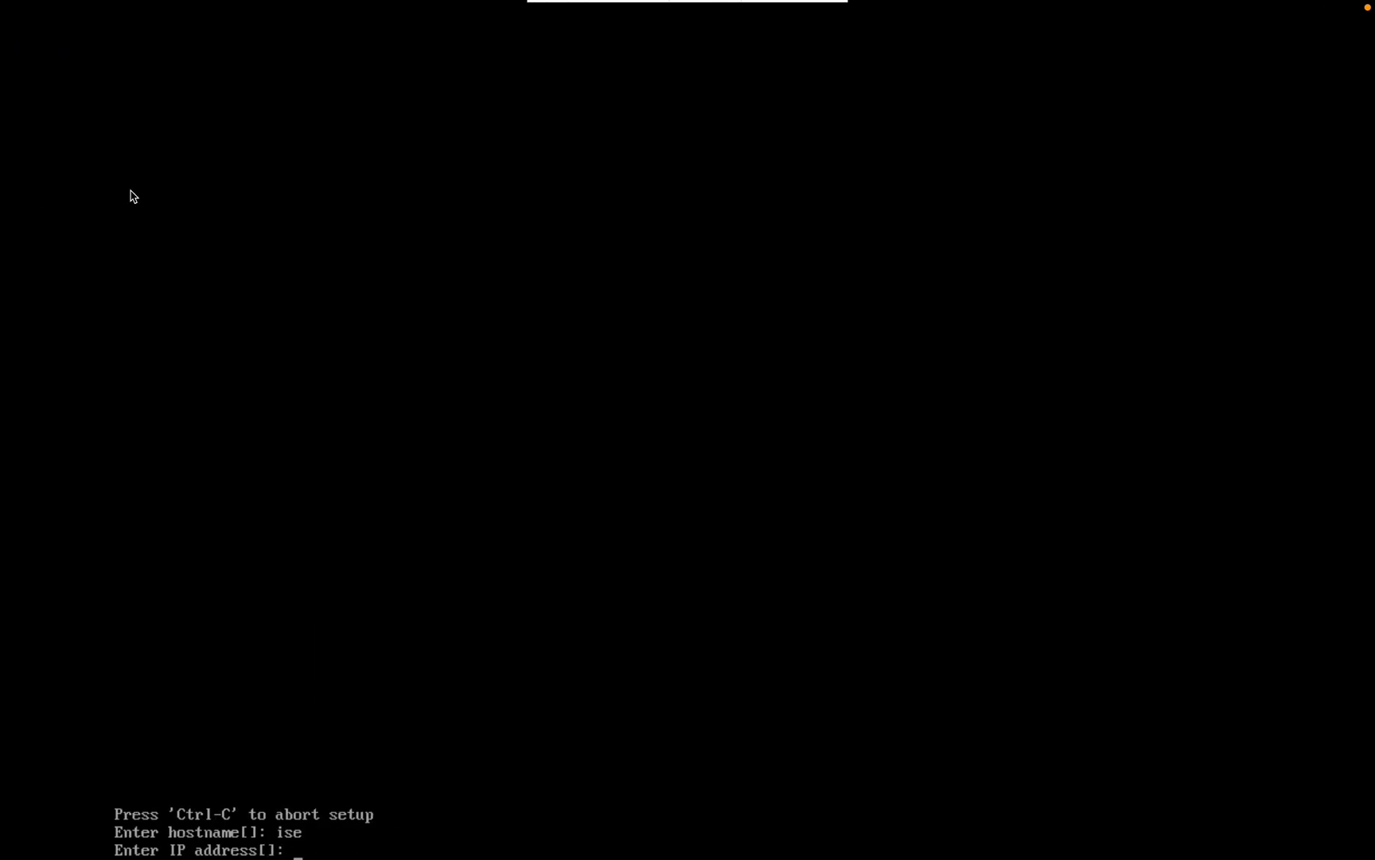
pyautogui.write('10.1.1.7')
pyautogui.press('Return')
pyautogui.write('2')
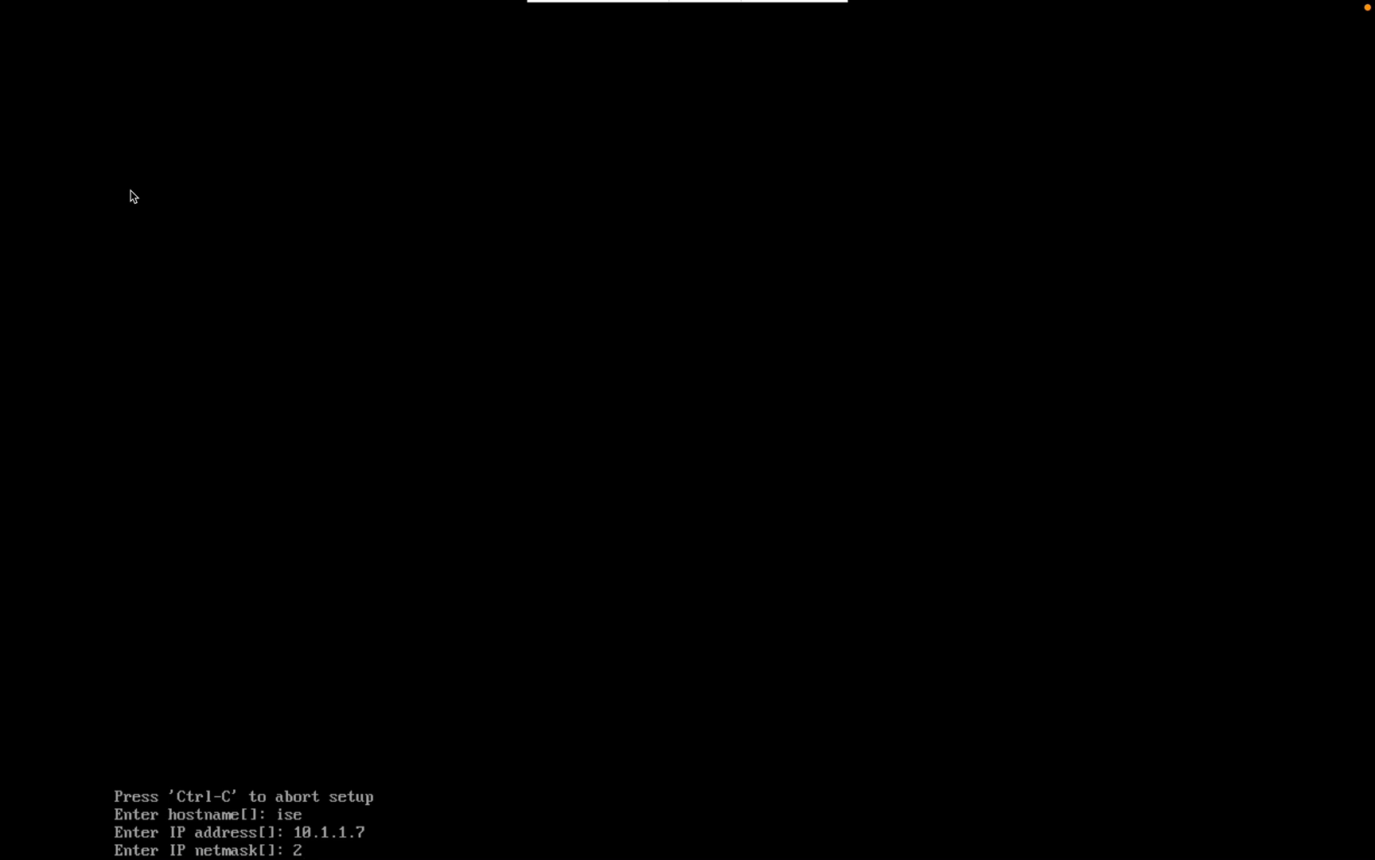
pyautogui.write('55.255.255.0')
pyautogui.press('Return')
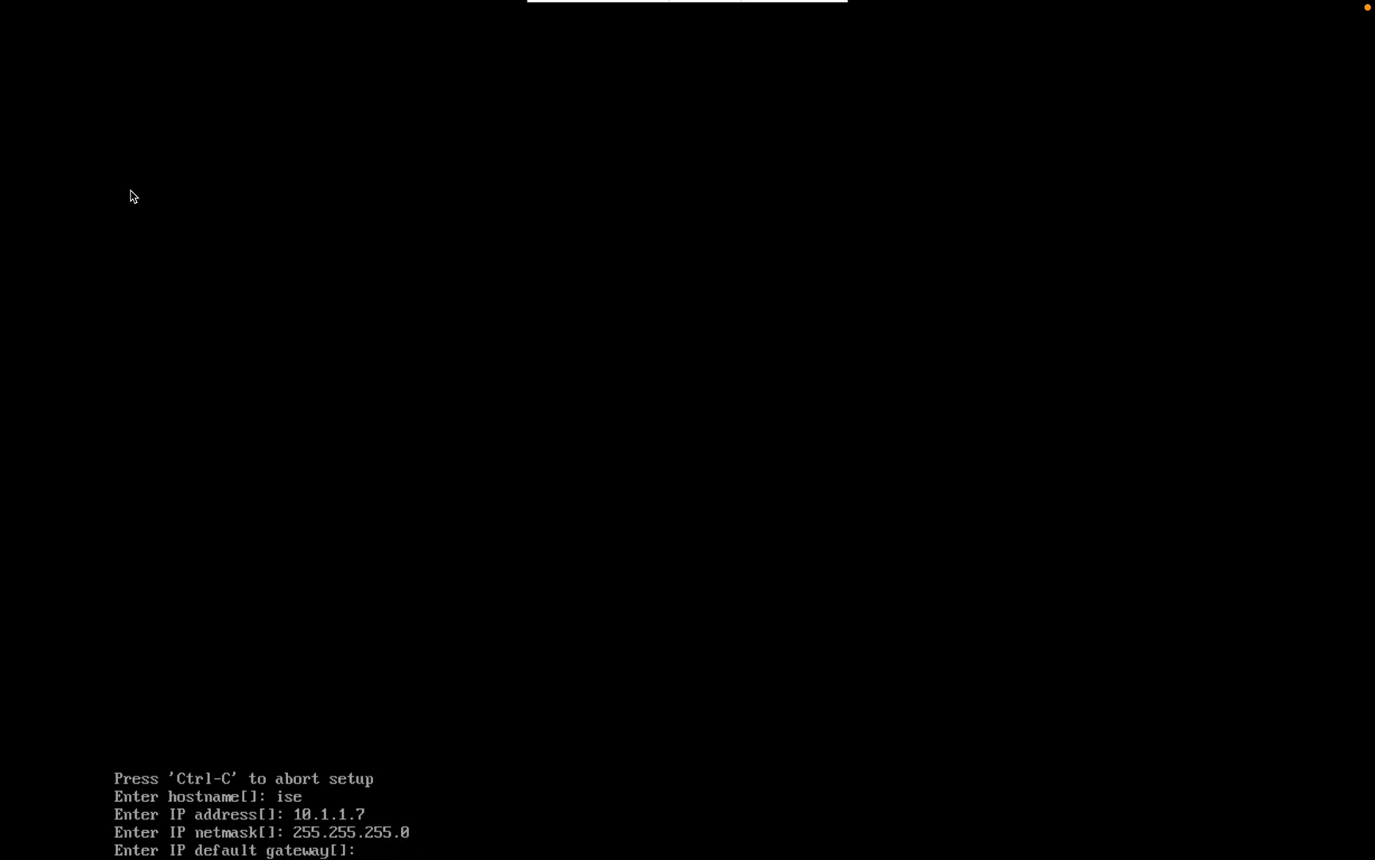
pyautogui.write('10.1.1.254')
pyautogui.press('Return')
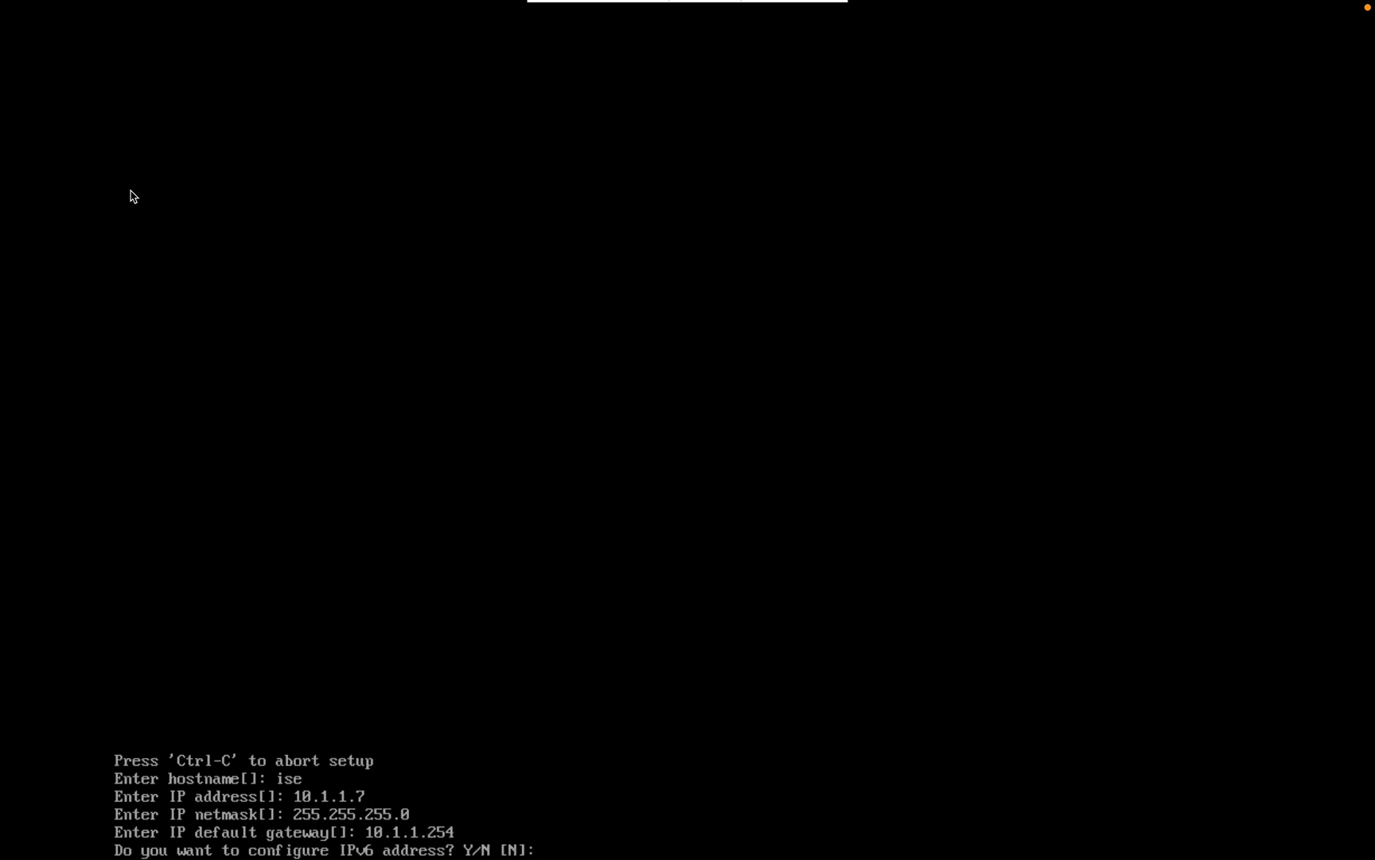
# Step: Skip IPv6, set DNS domain securitylab.com and primary nameserver 10.1.1.5 with no secondary
pyautogui.write('n')
pyautogui.press('Return')
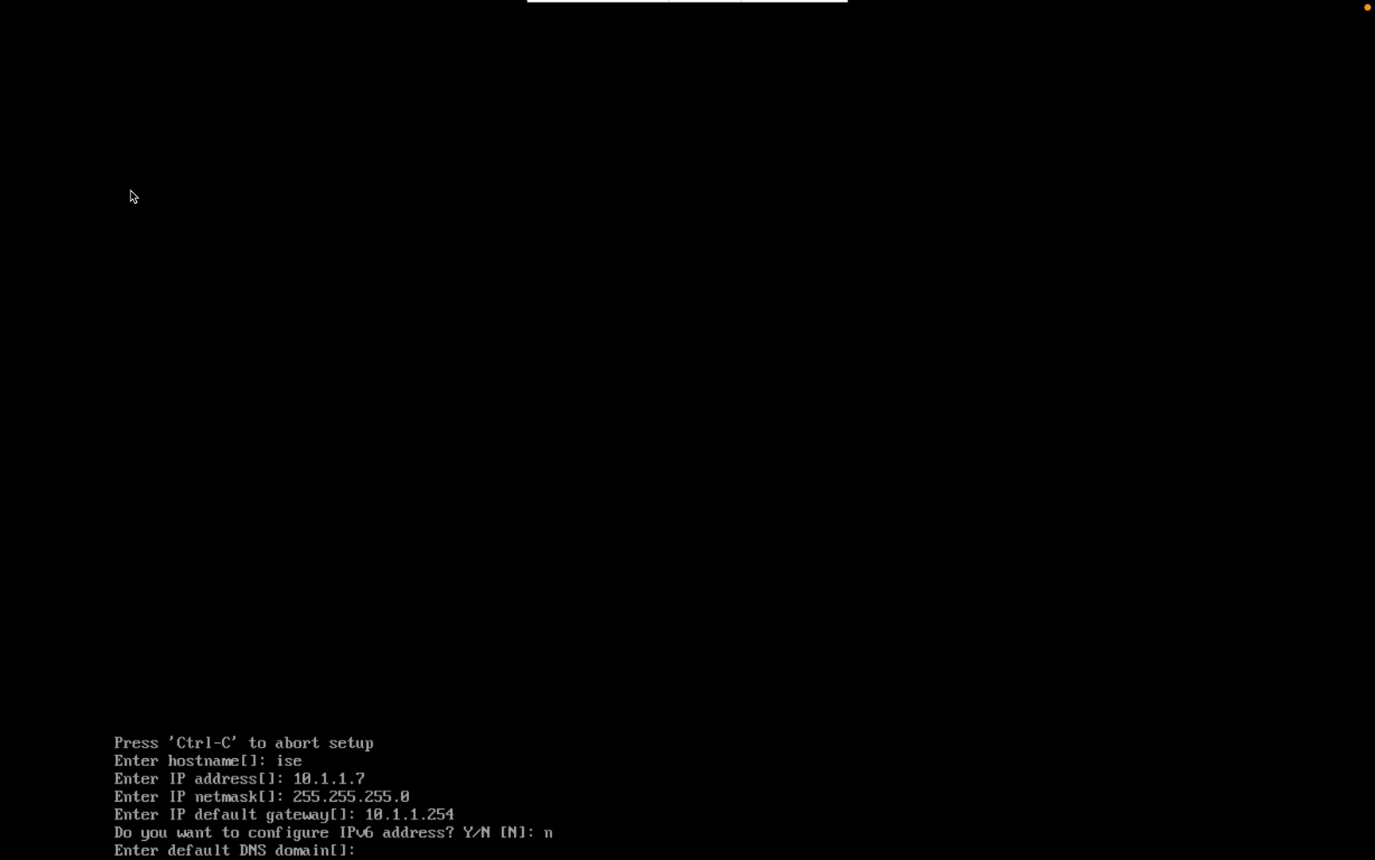
pyautogui.write('securitylab.com')
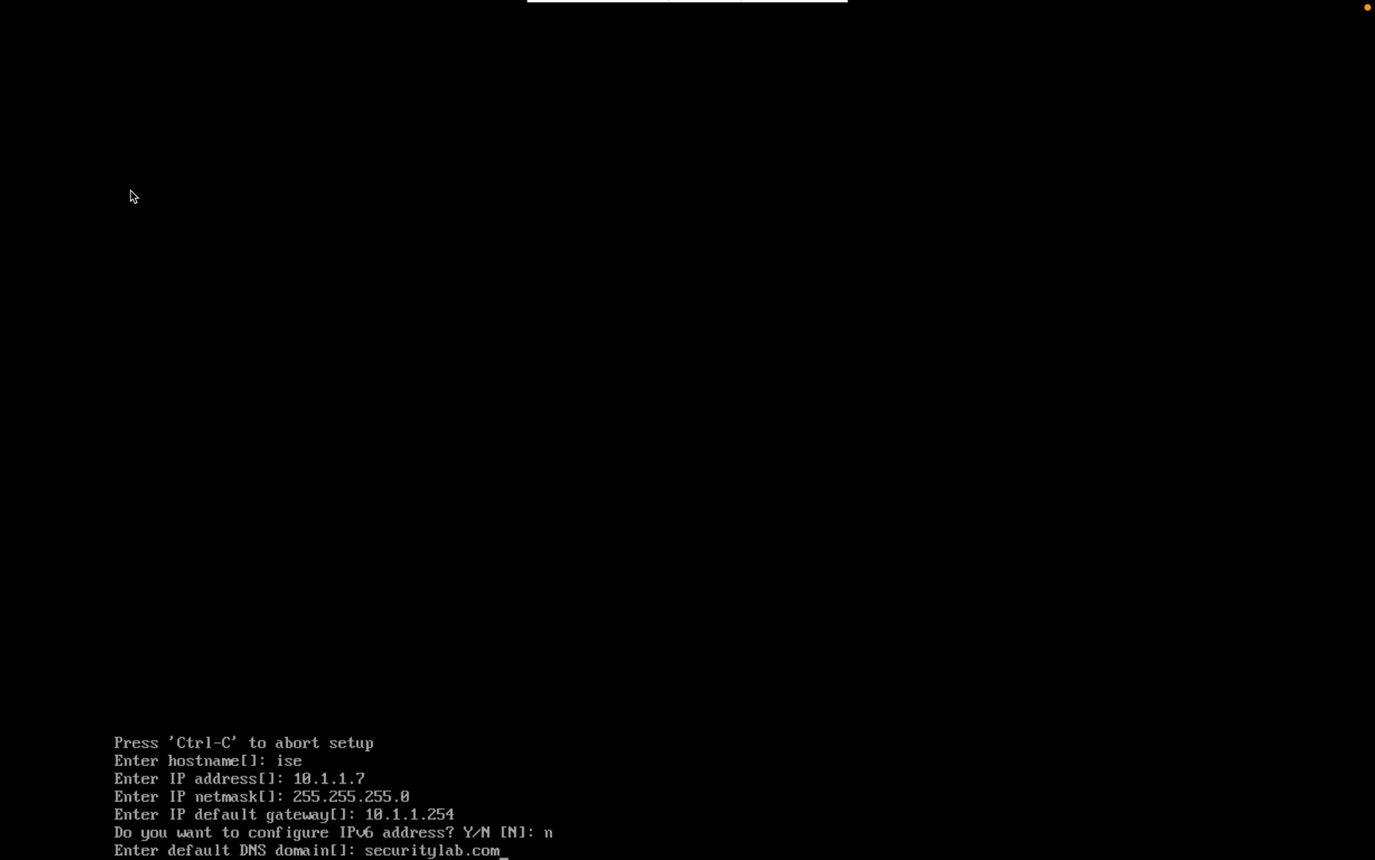
pyautogui.press('Return')
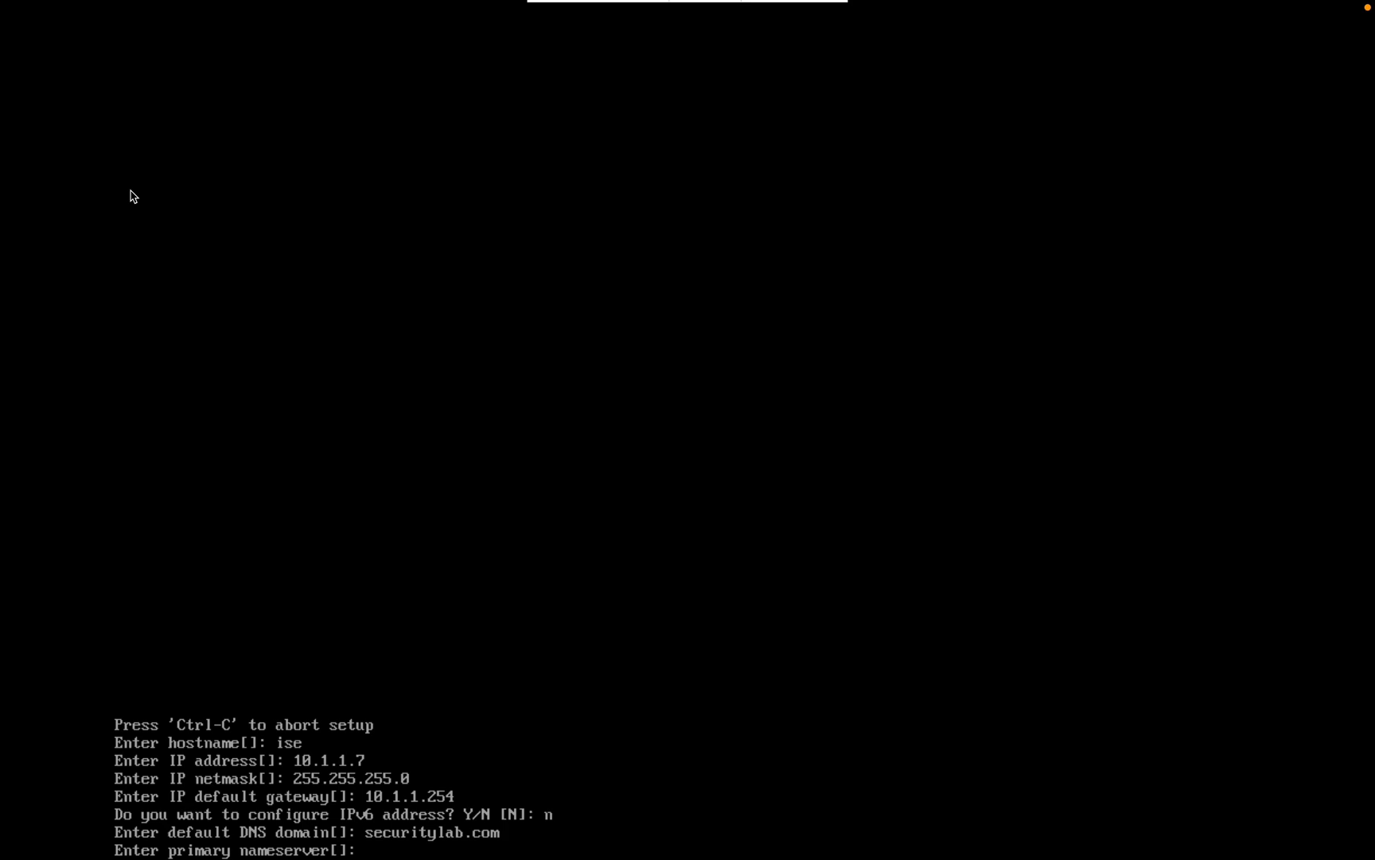
pyautogui.hotkey('ctrl', 'Left')
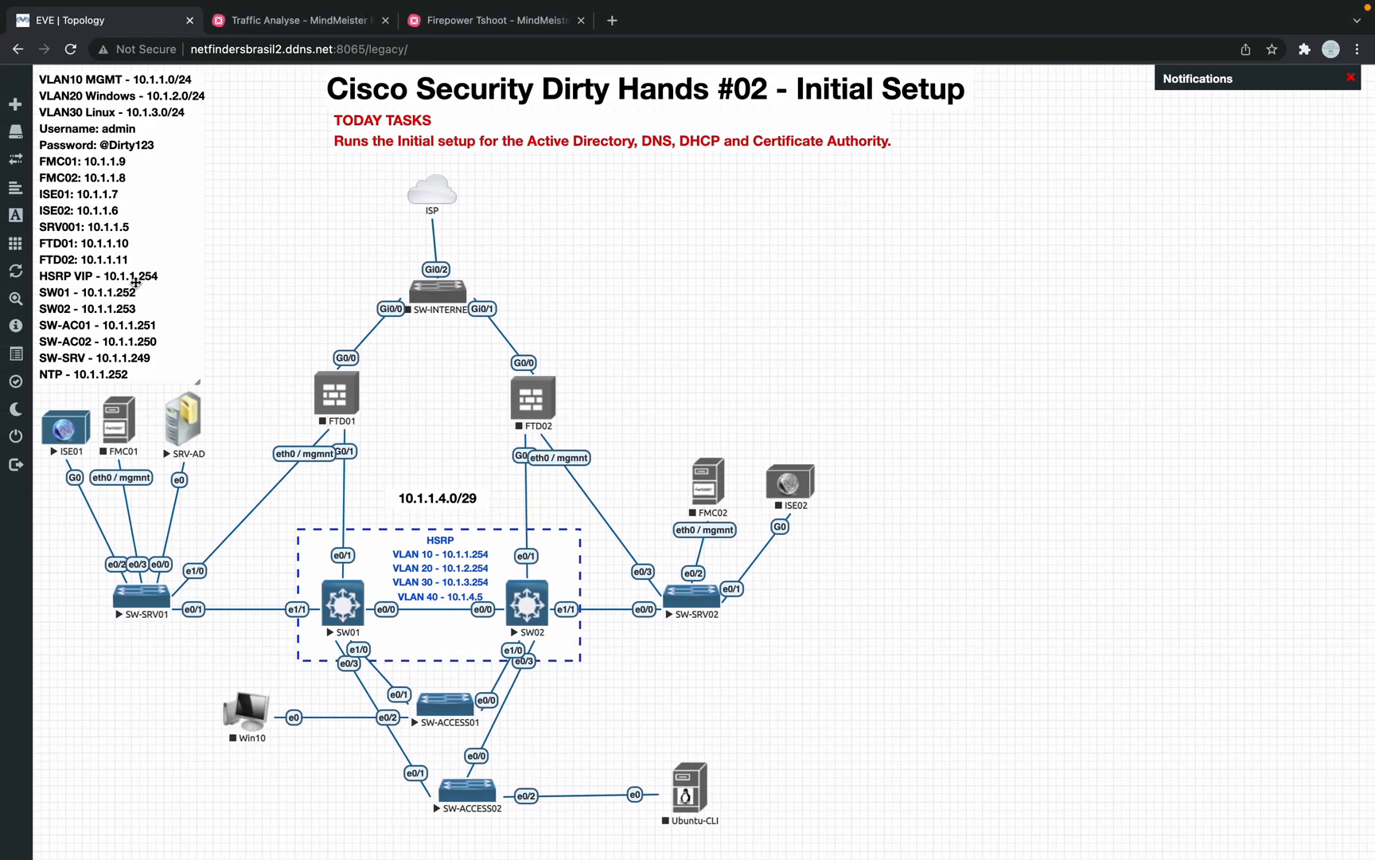
pyautogui.hotkey('ctrl', 'Right')
pyautogui.write('10.1.1')
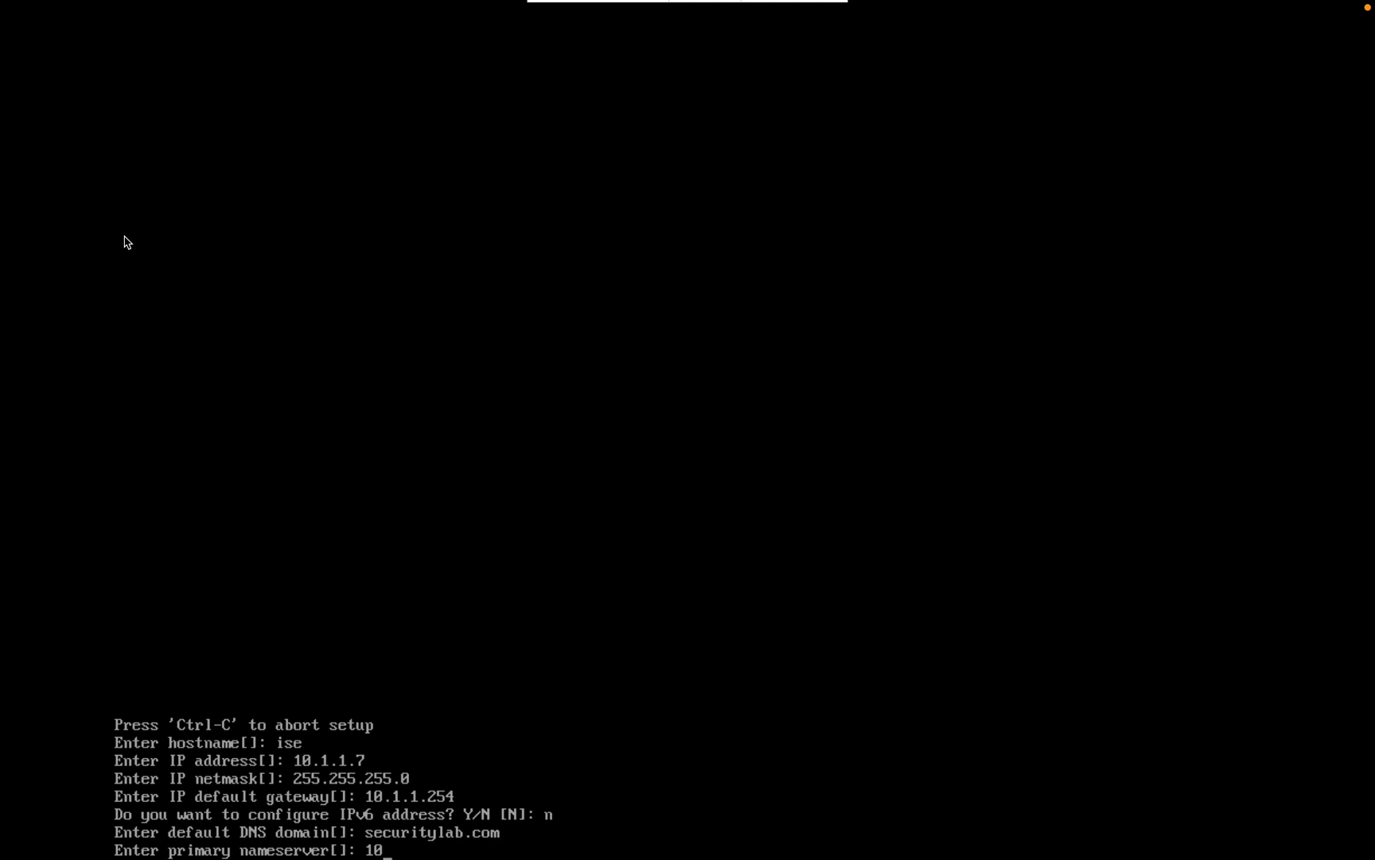
pyautogui.write('.5')
pyautogui.press('Return')
pyautogui.write('n')
pyautogui.press('Return')
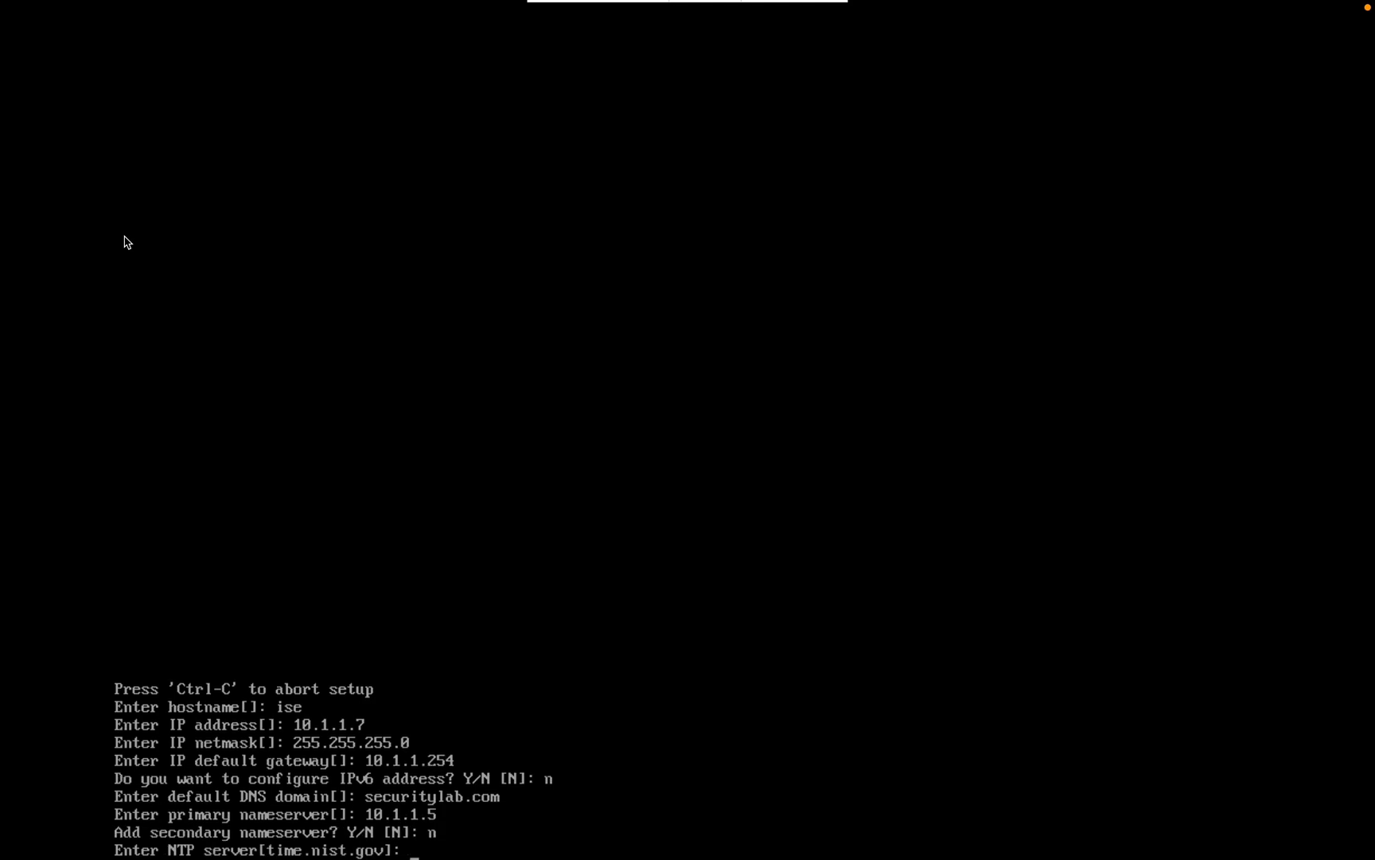
# Step: Add NTP servers 10.1.1.254 and 10.1.1.253, declining any further servers
pyautogui.hotkey('ctrl', 'Left')
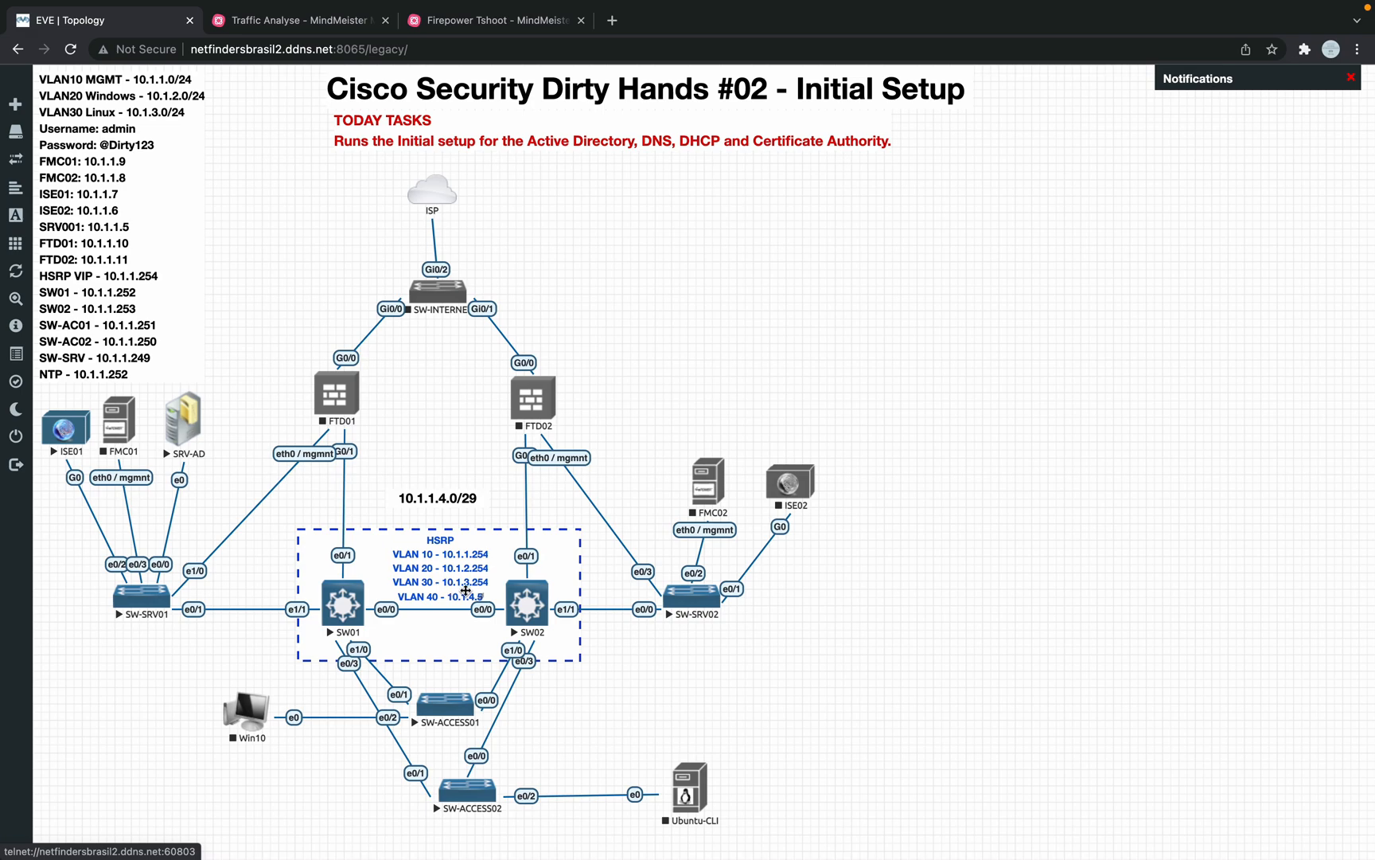
pyautogui.hotkey('ctrl', 'Right')
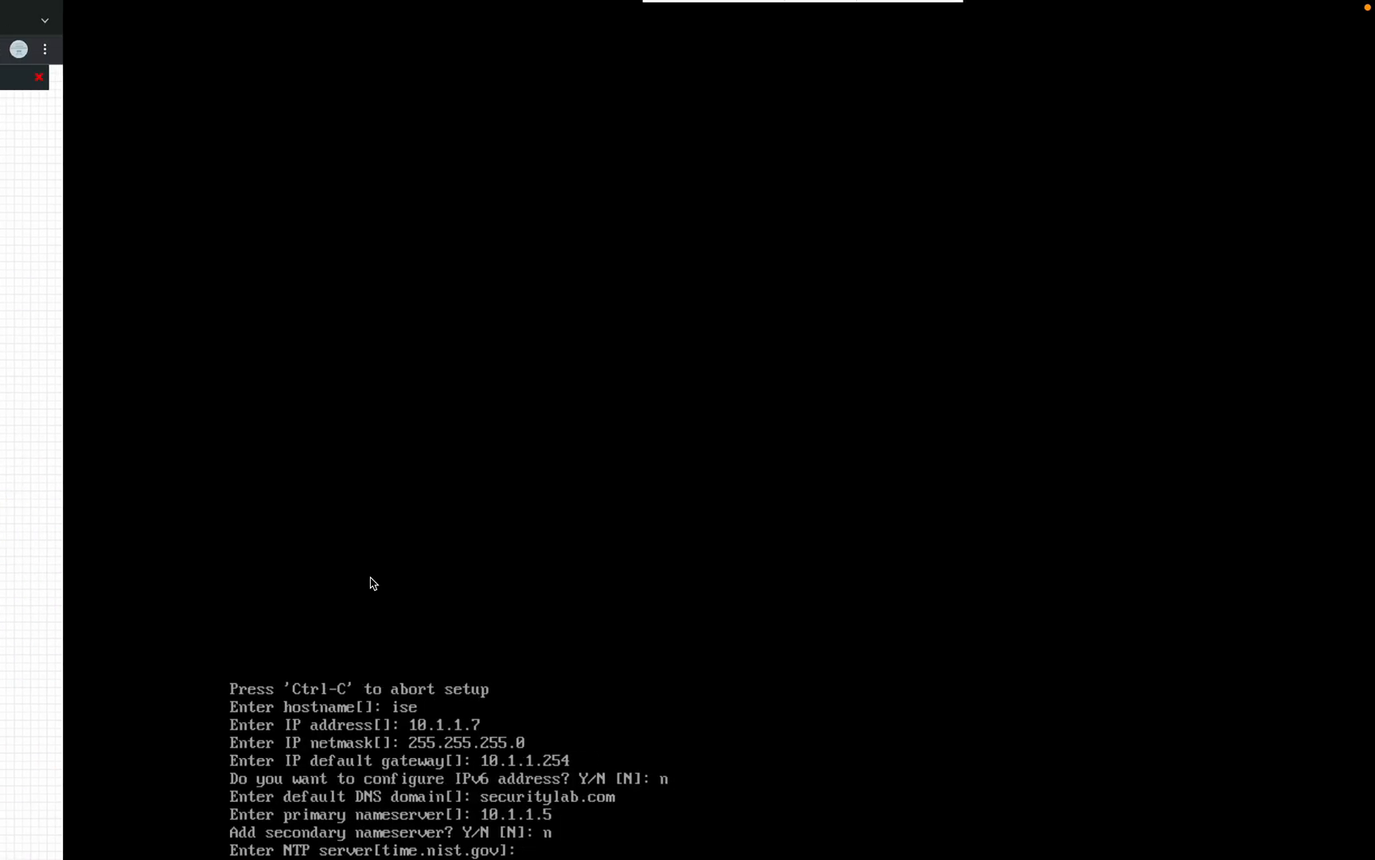
pyautogui.write('10.1.1.')
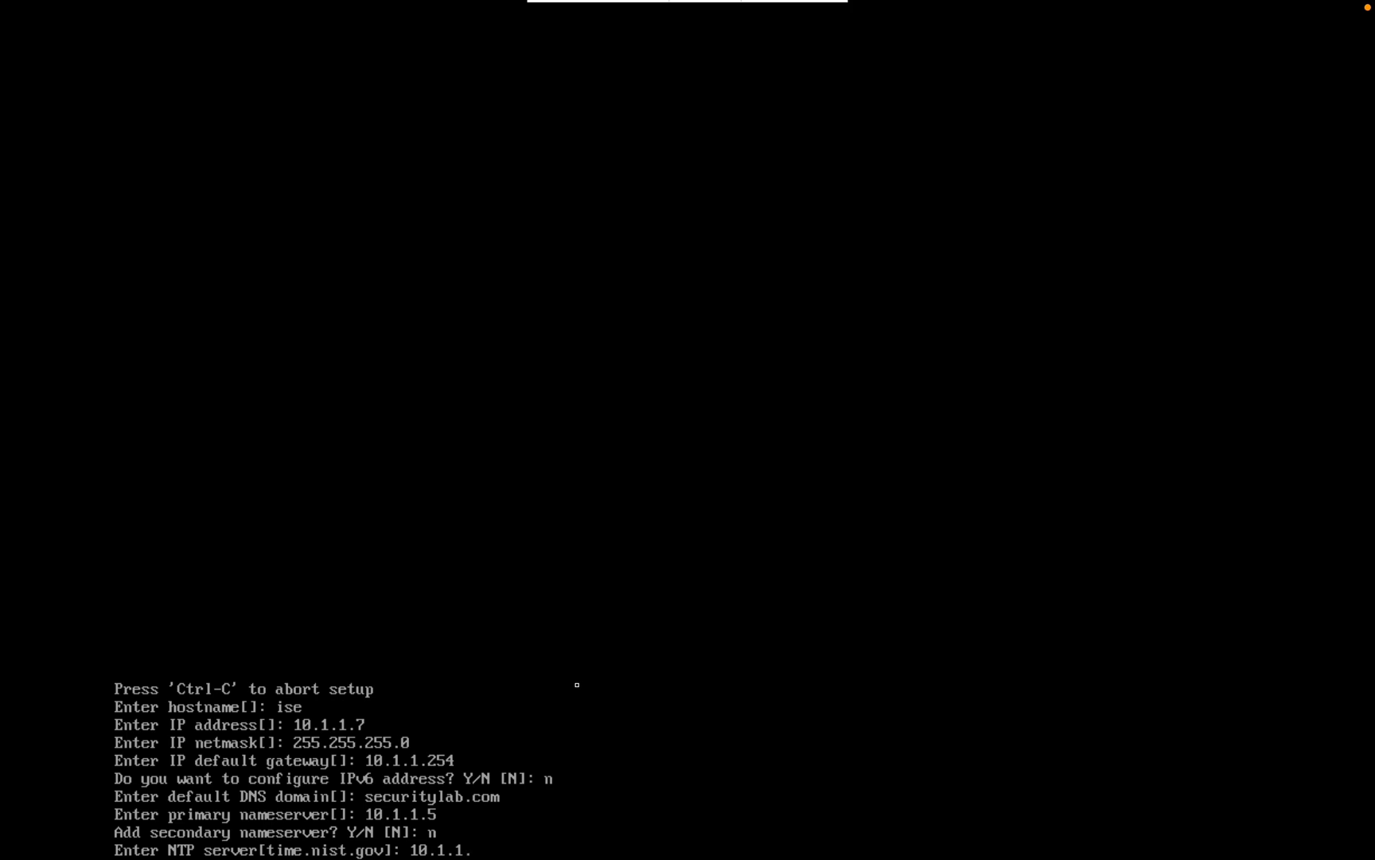
pyautogui.write('254')
pyautogui.press('Return')
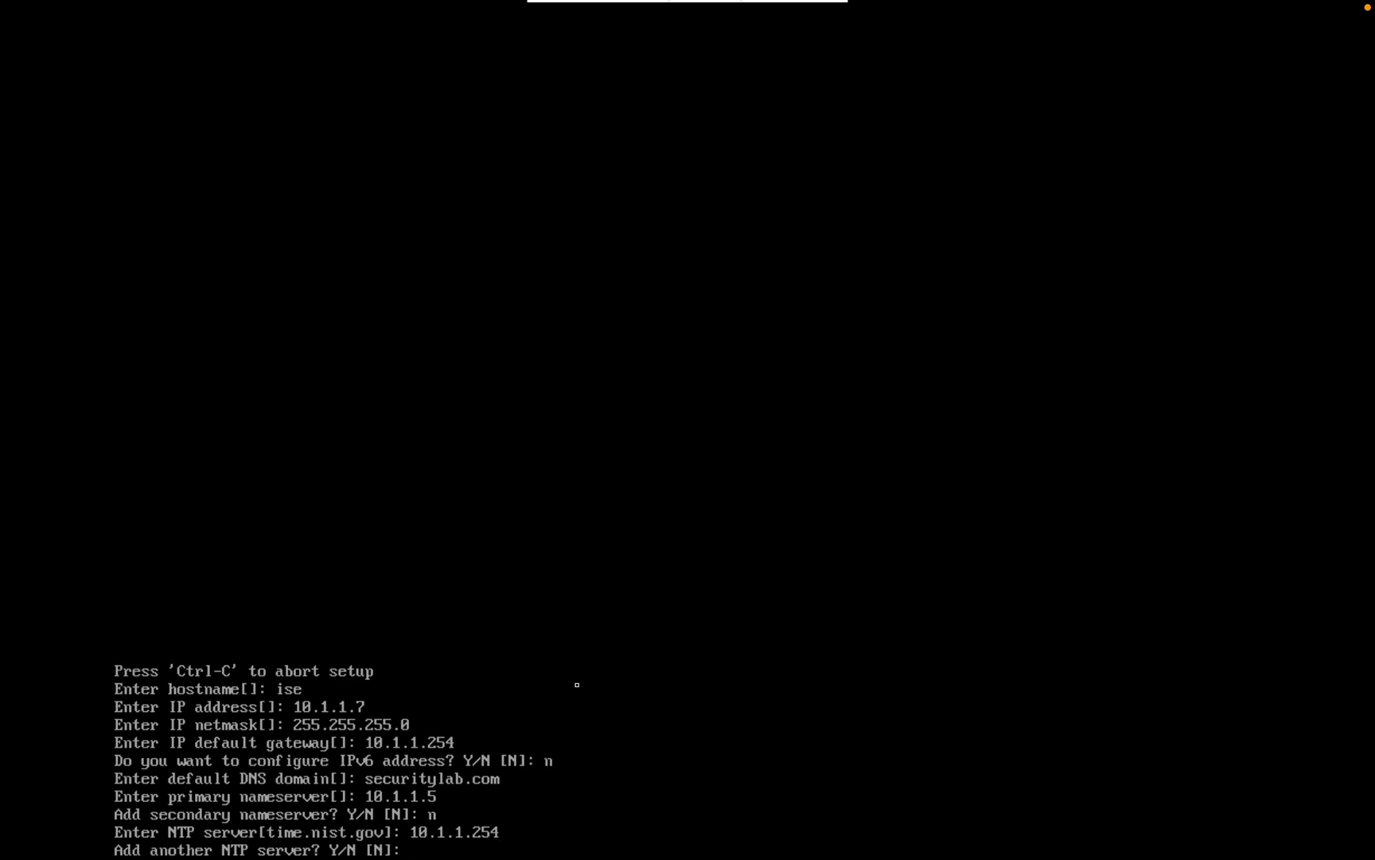
pyautogui.write('y')
pyautogui.press('Return')
pyautogui.hotkey('ctrl', 'Left')
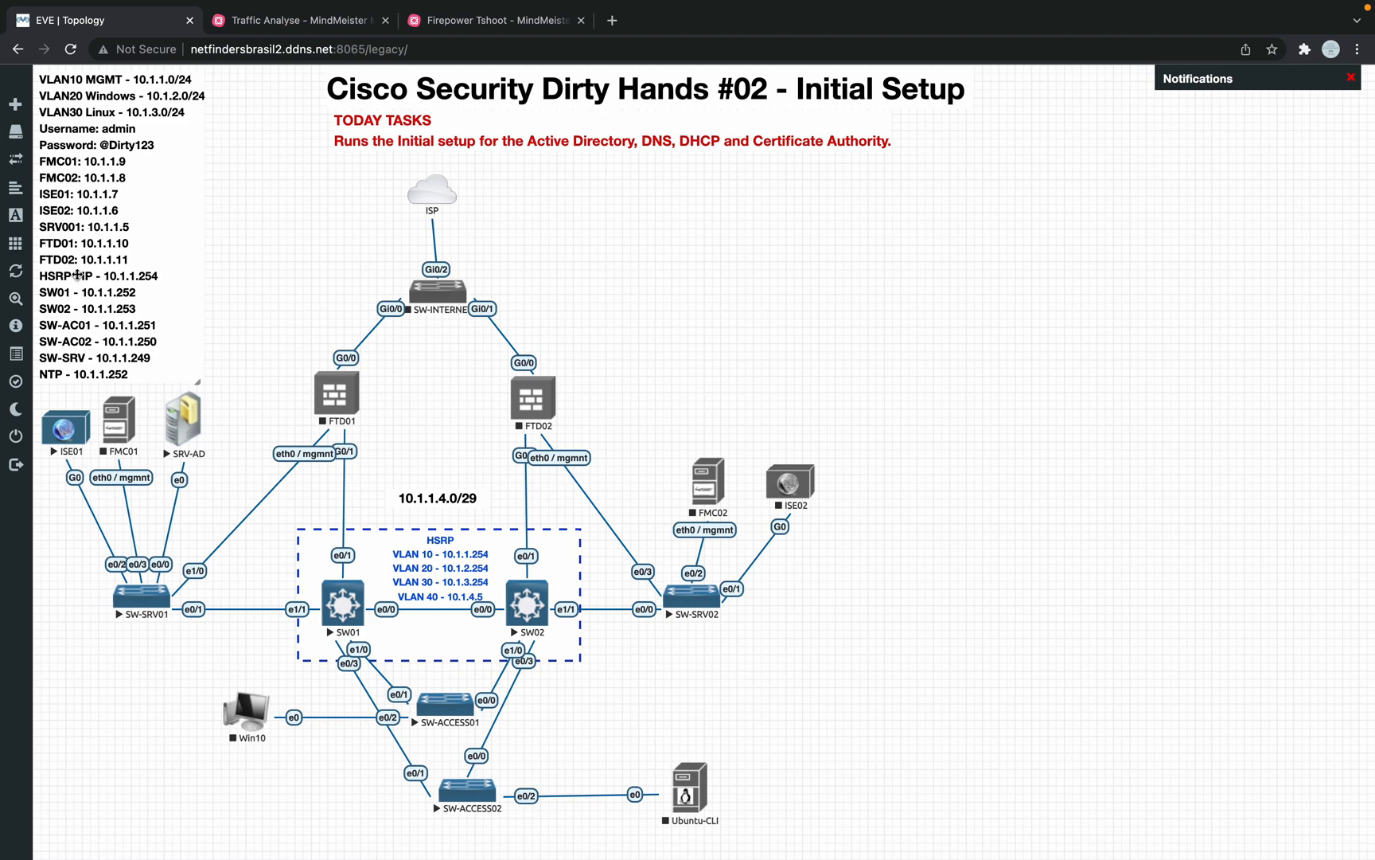
pyautogui.hotkey('ctrl', 'Right')
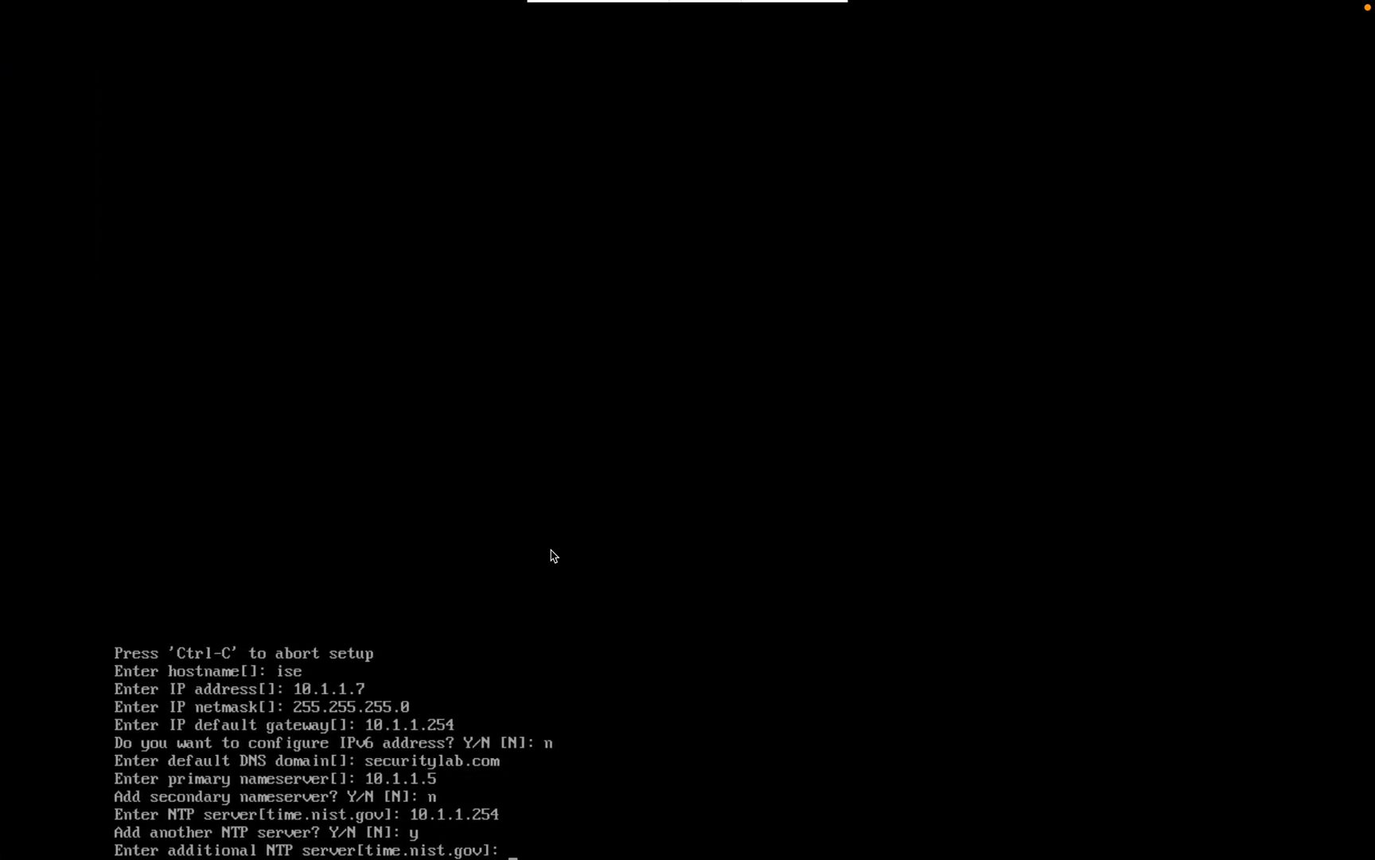
pyautogui.write('10.1.1.253')
pyautogui.press('Return')
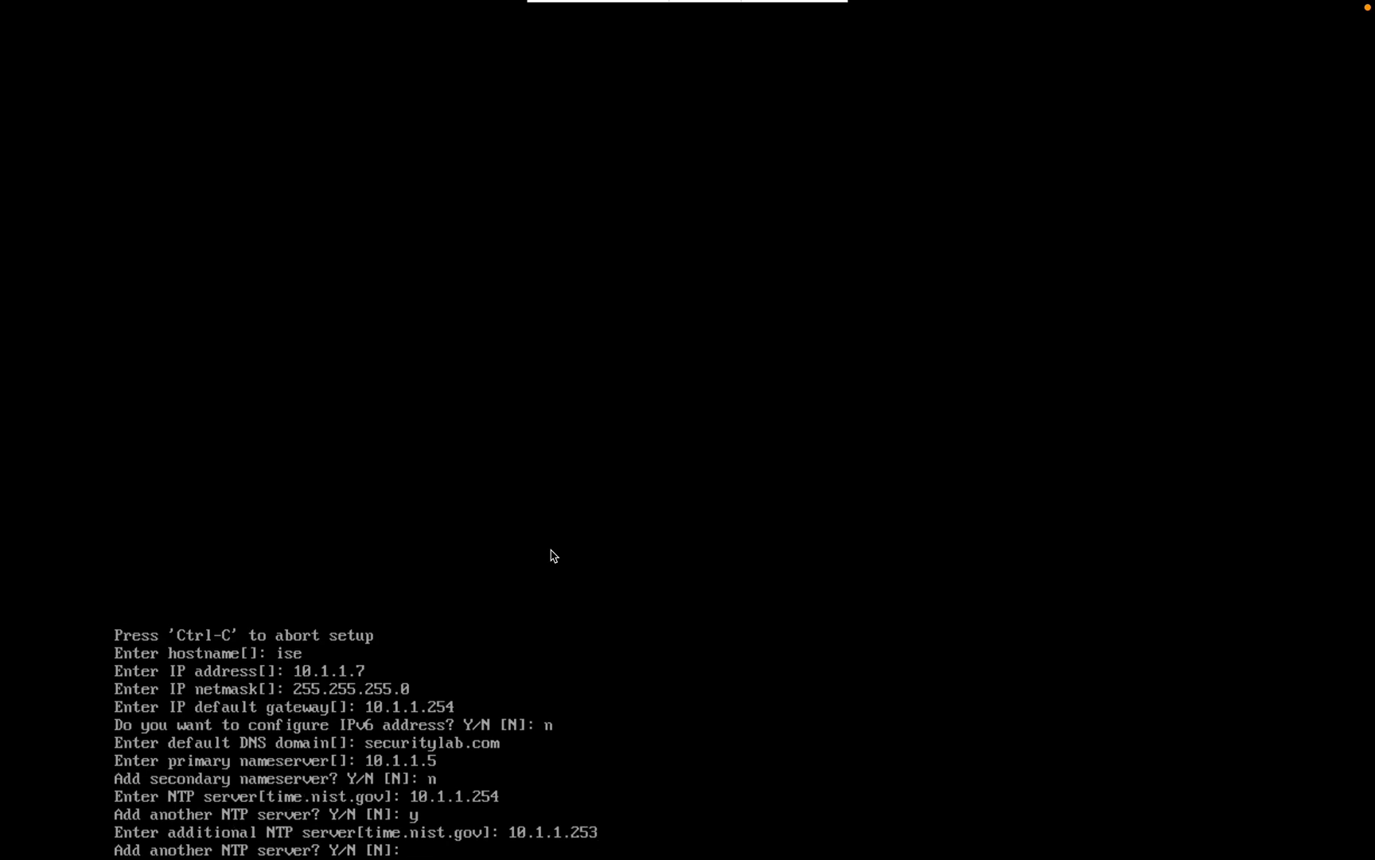
pyautogui.write('n')
pyautogui.press('Return')
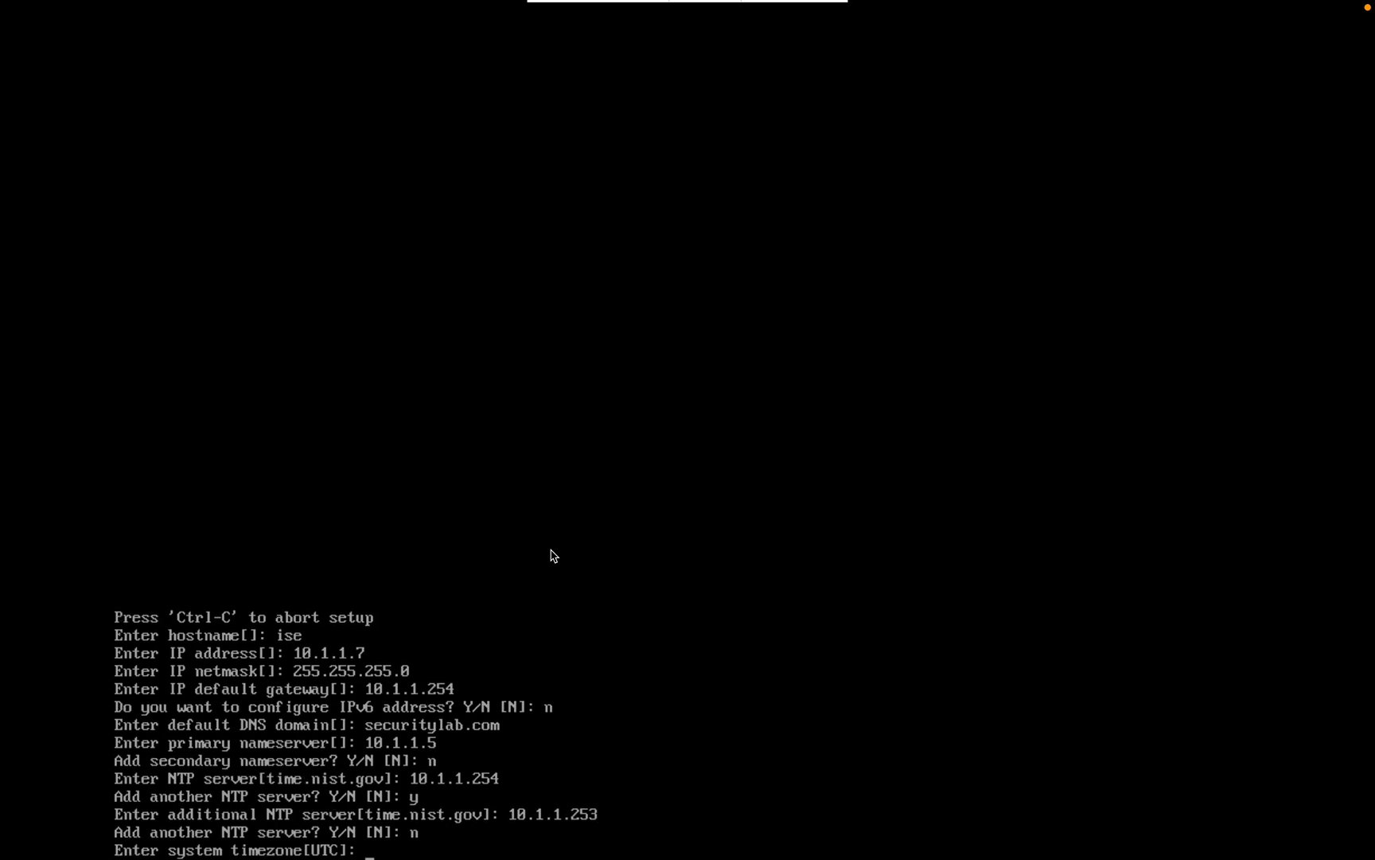
# Step: Set the timezone to America/Sao_Paulo and enable the SSH service
pyautogui.hotkey('ctrl', 'Left')
pyautogui.write('America/Sao_PAu')
pyautogui.press('BackSpace')
pyautogui.press('BackSpace')
pyautogui.write('aulo')
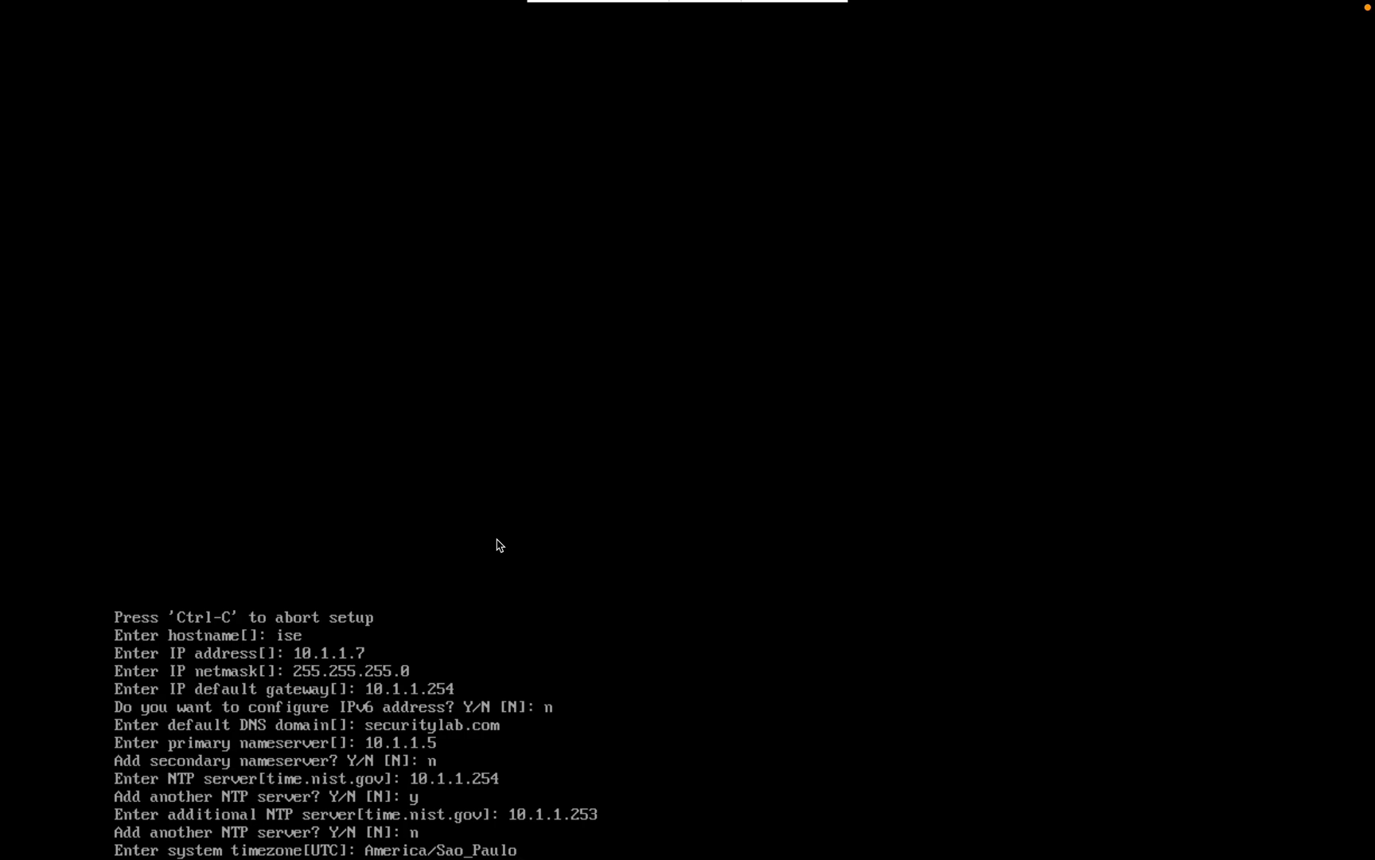
pyautogui.press('Return')
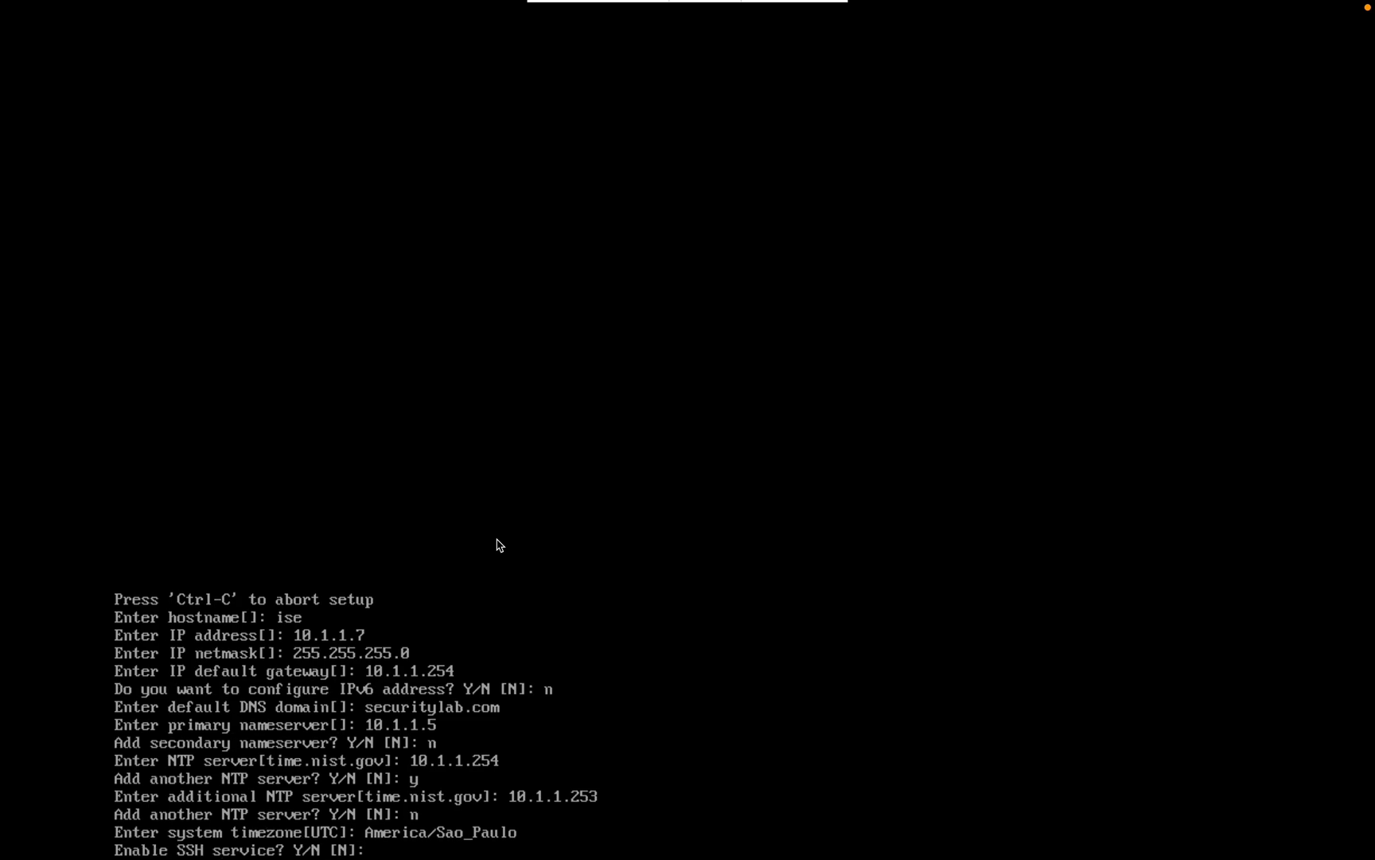
pyautogui.write('y')
pyautogui.press('Return')
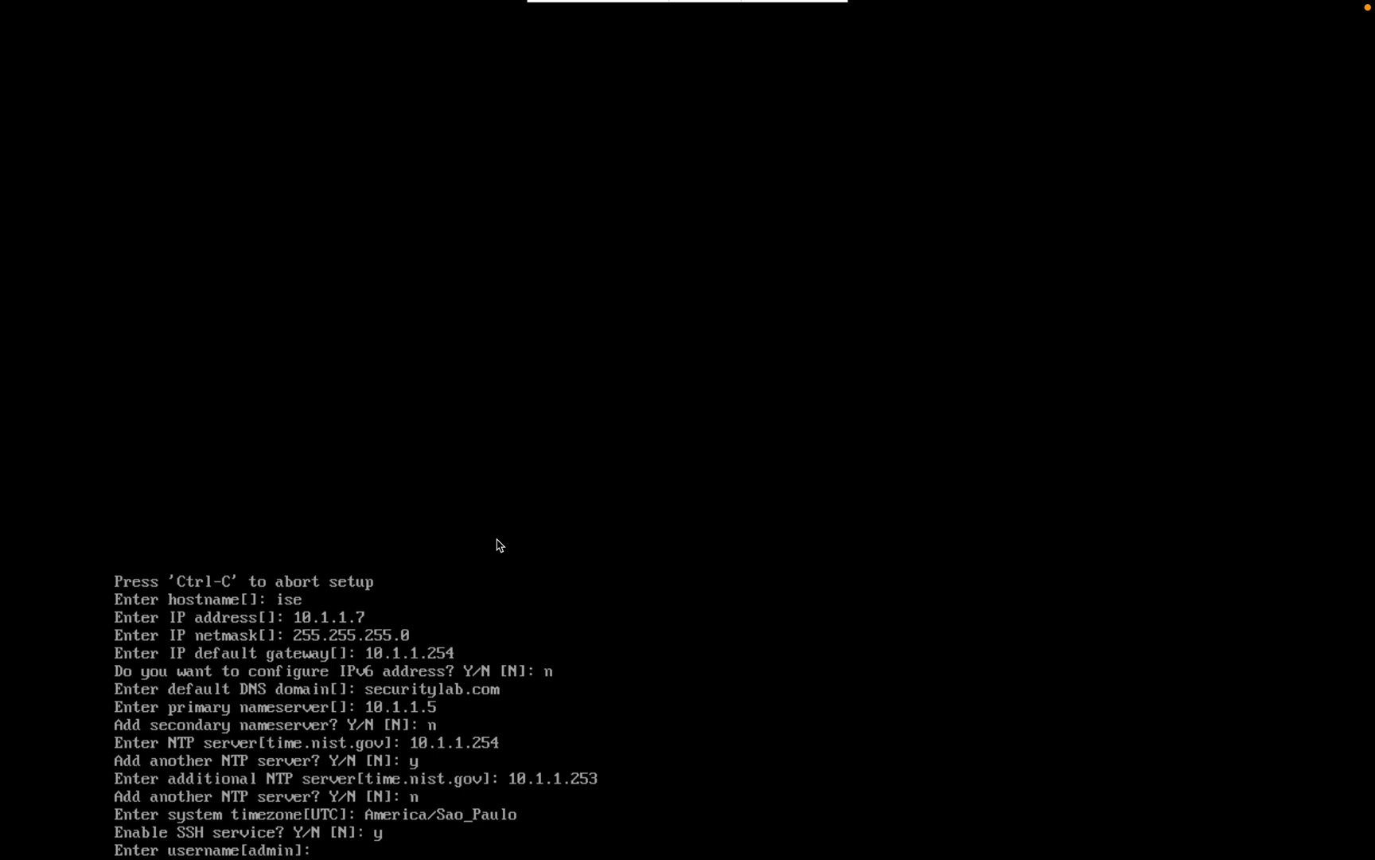
# Step: Keep 'admin' as the username and set its password, re-entering both entries after a mismatch
pyautogui.press('Return')
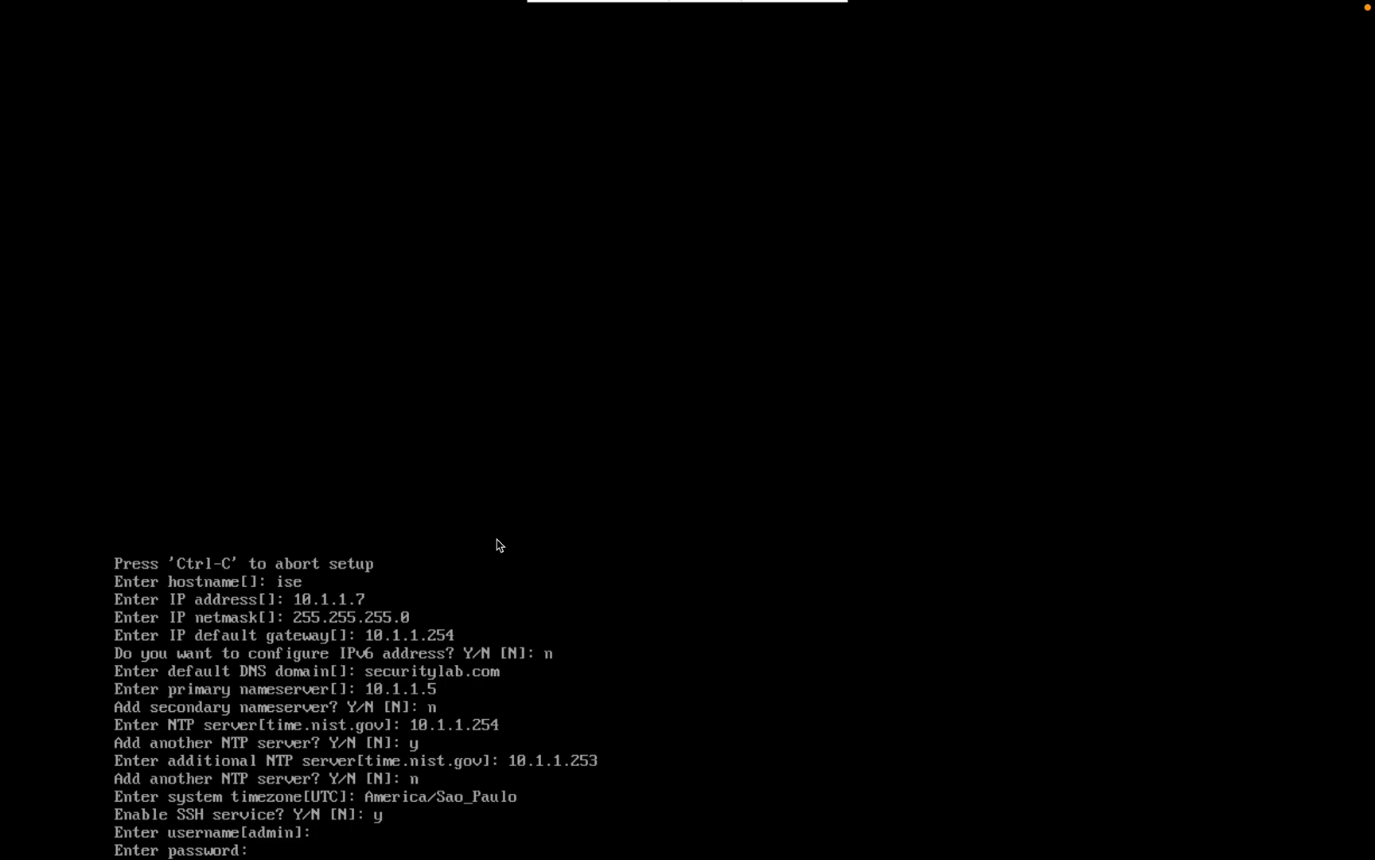
pyautogui.press('Return')
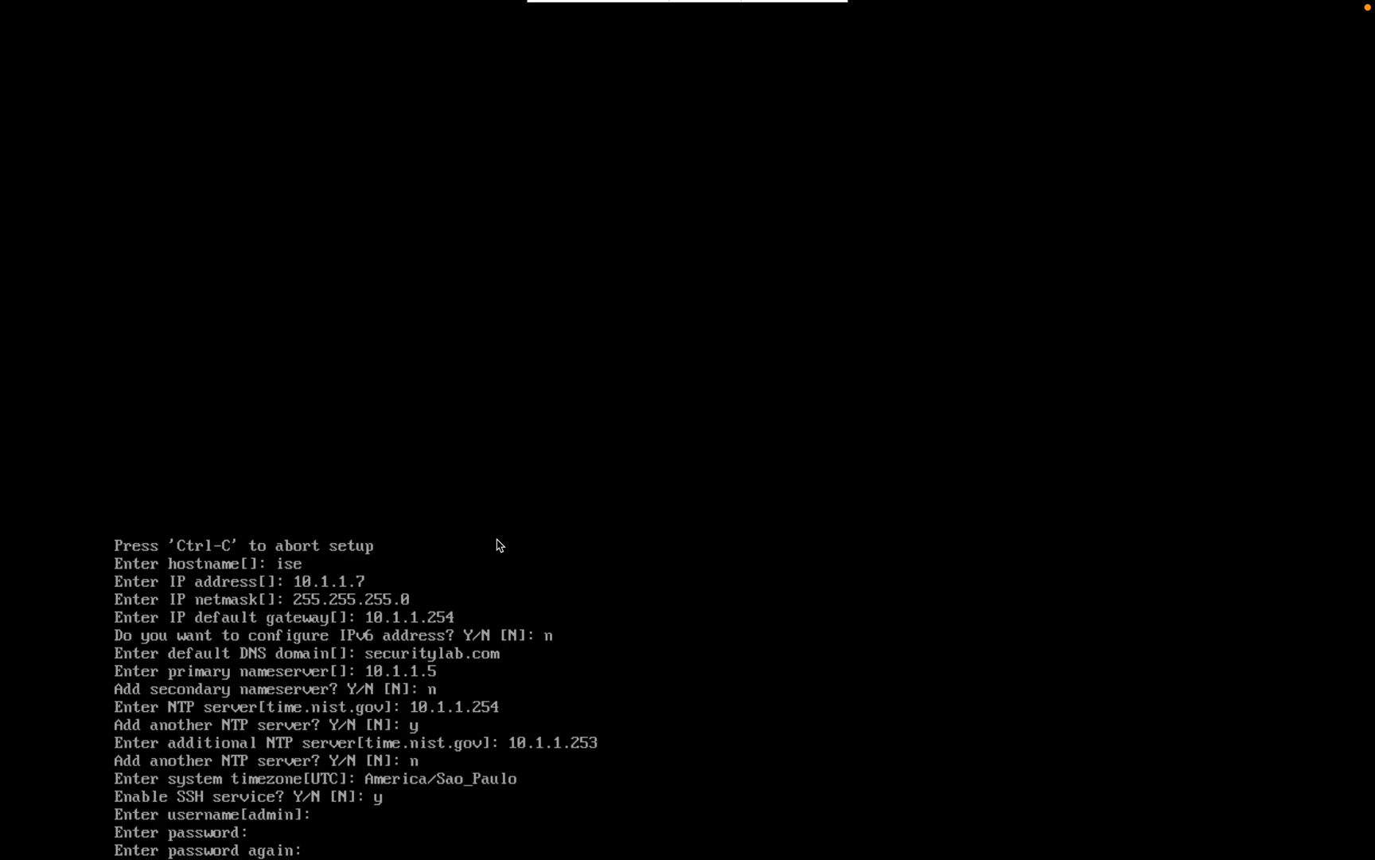
pyautogui.press('Return')
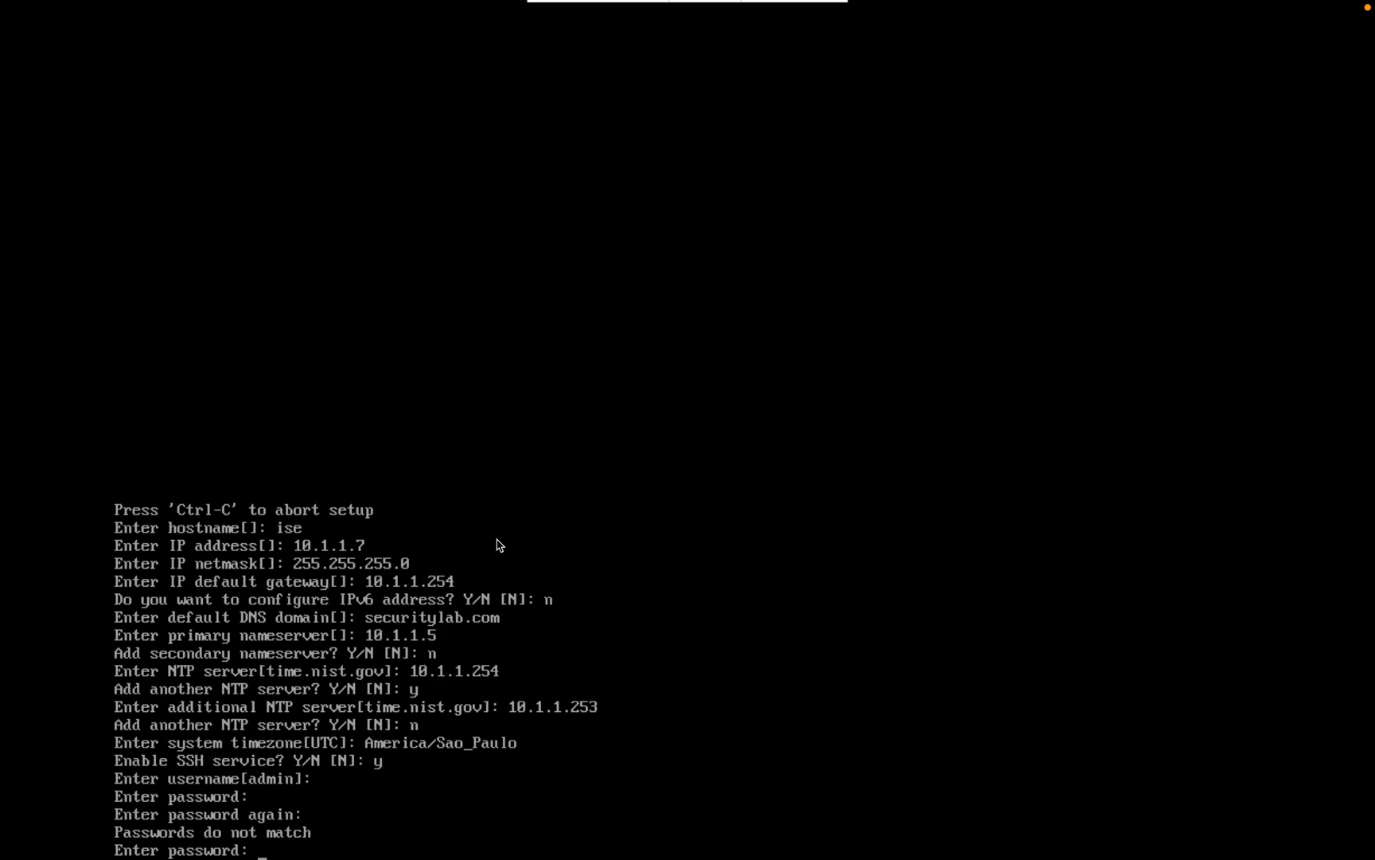
pyautogui.press('Return')
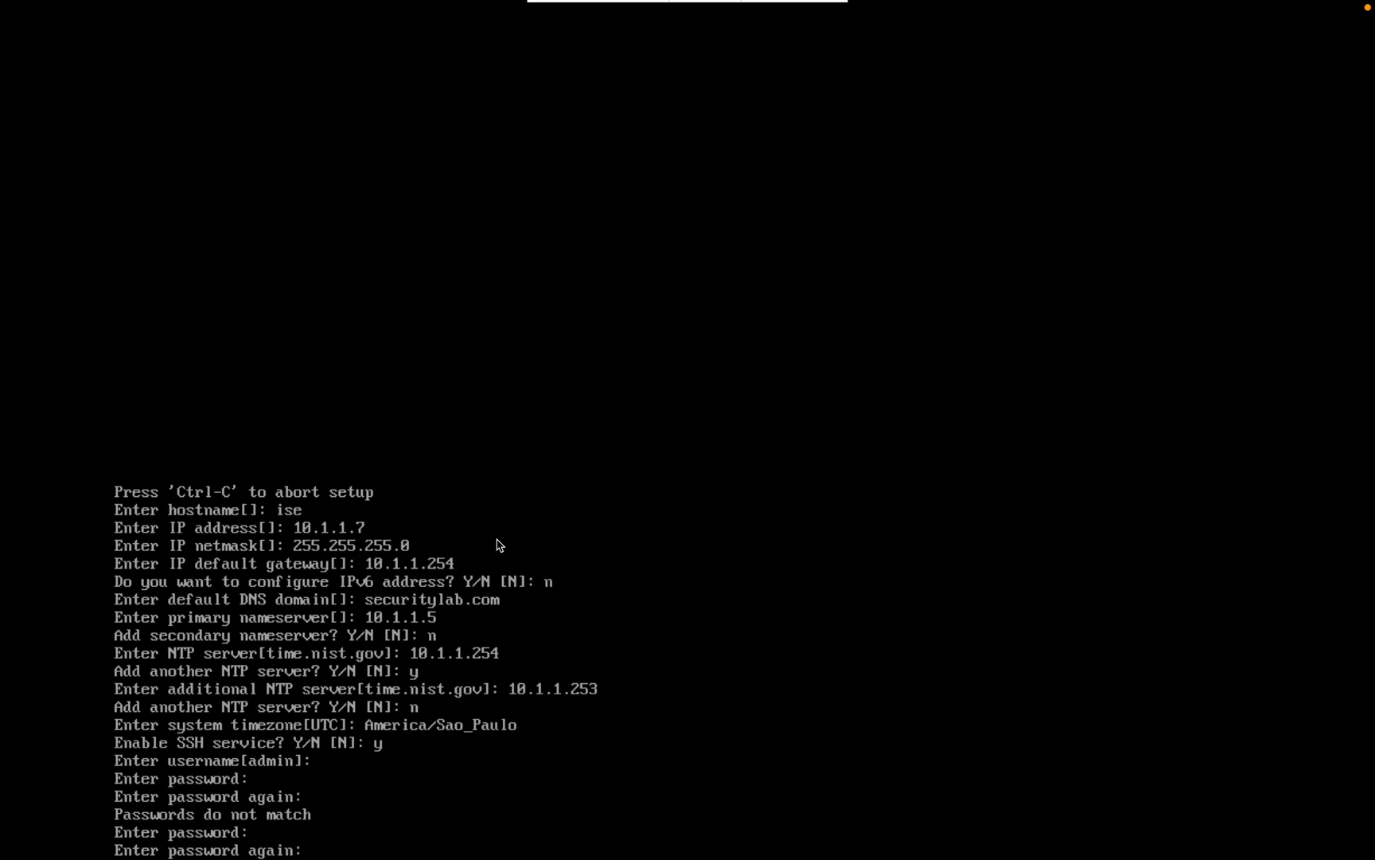
pyautogui.press('Return')
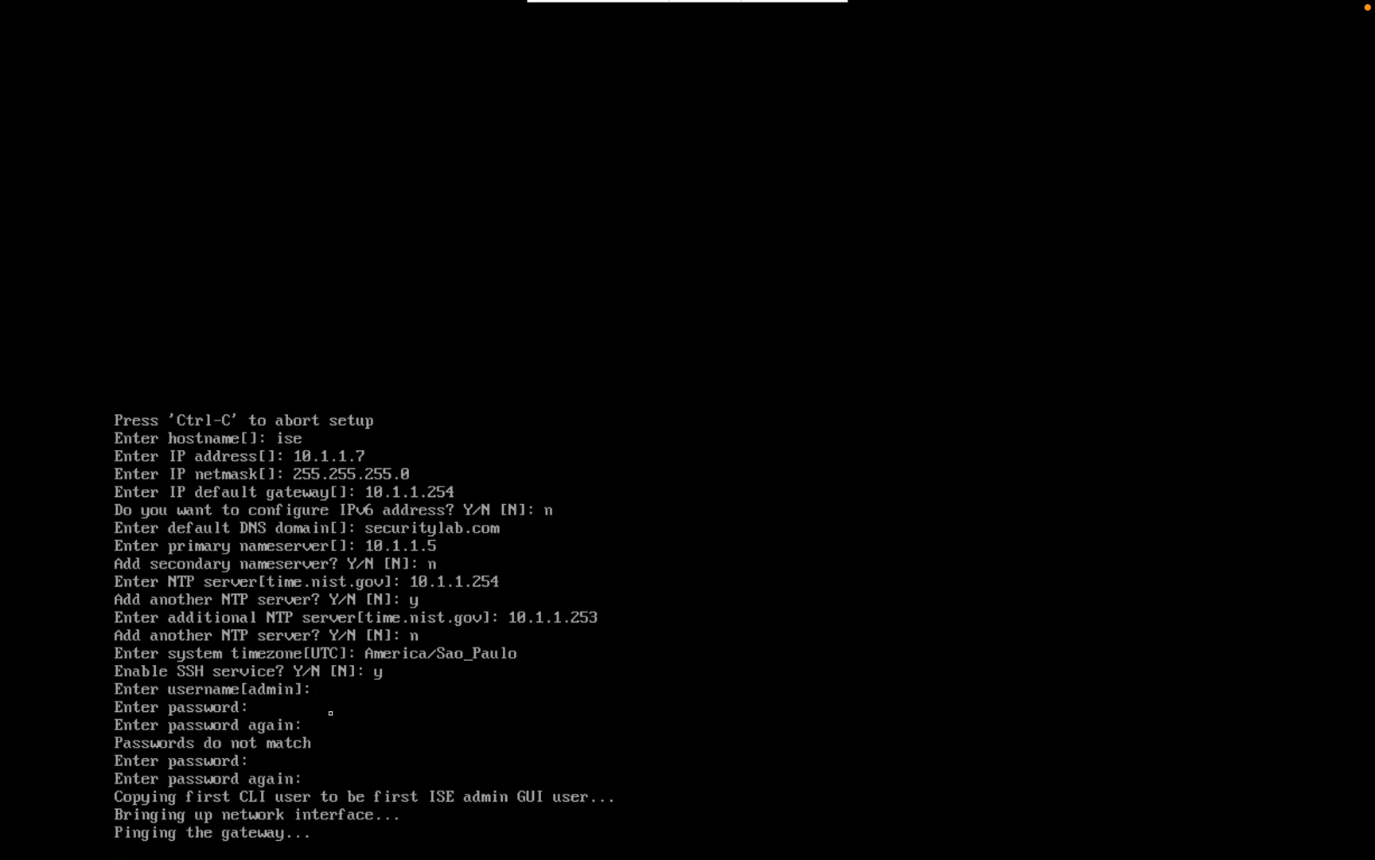
pyautogui.hotkey('ctrl', 'Left')
# Step: Check the ISE console's disk write test, then move to the EVE topology page in Chrome
pyautogui.hotkey('ctrl', 'Right')
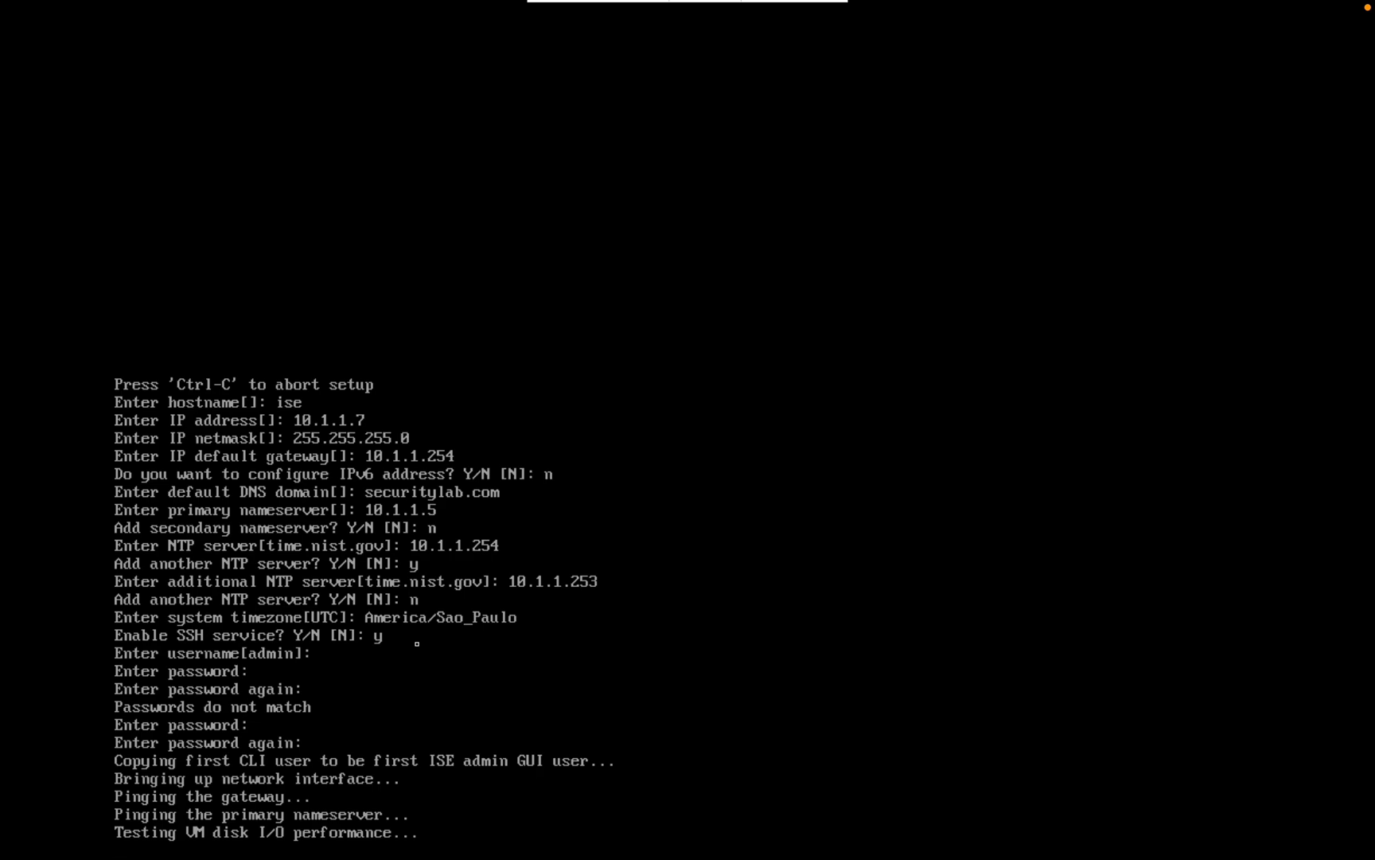
pyautogui.hotkey('ctrl', 'Right')
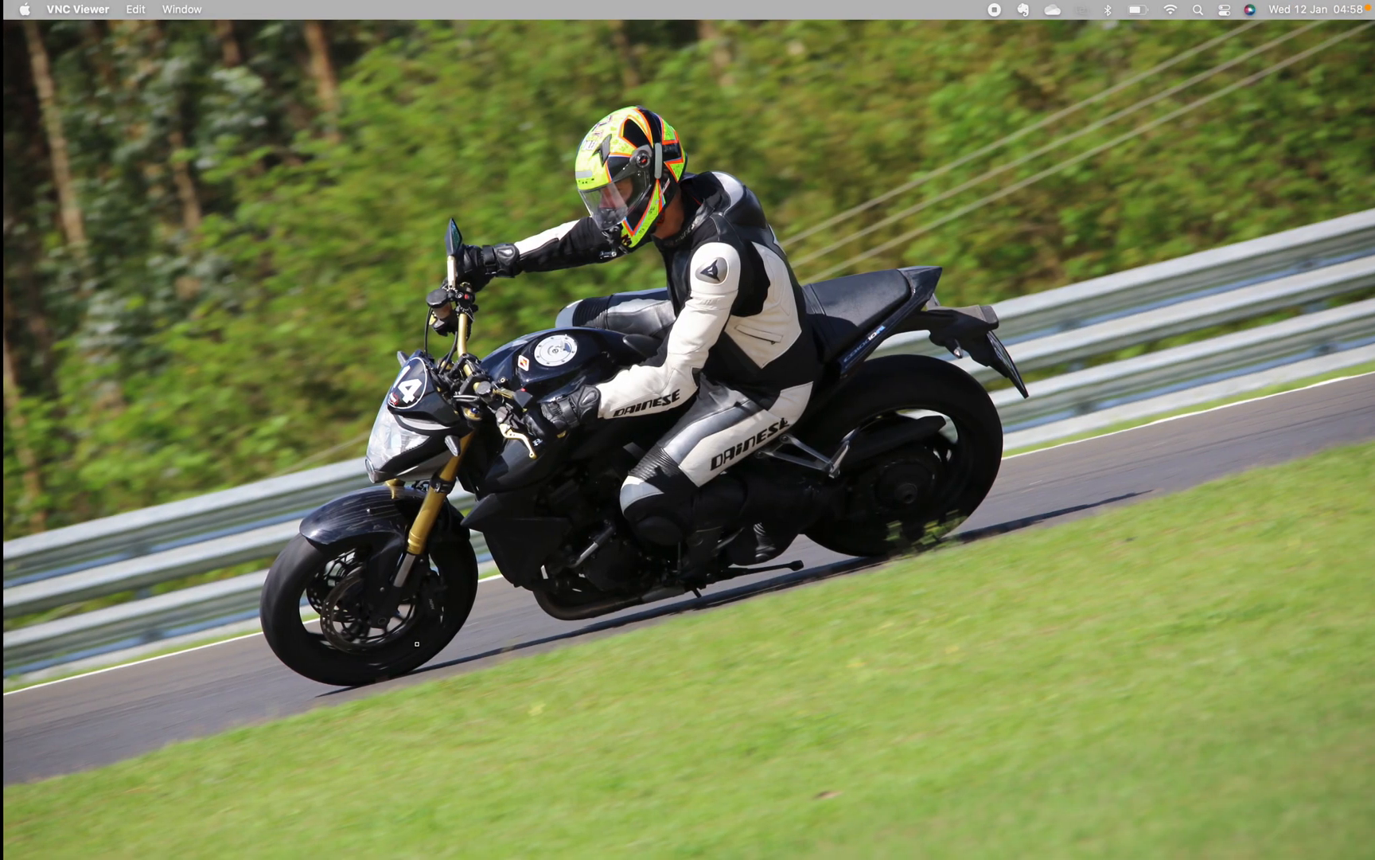
pyautogui.hotkey('ctrl', 'Left')
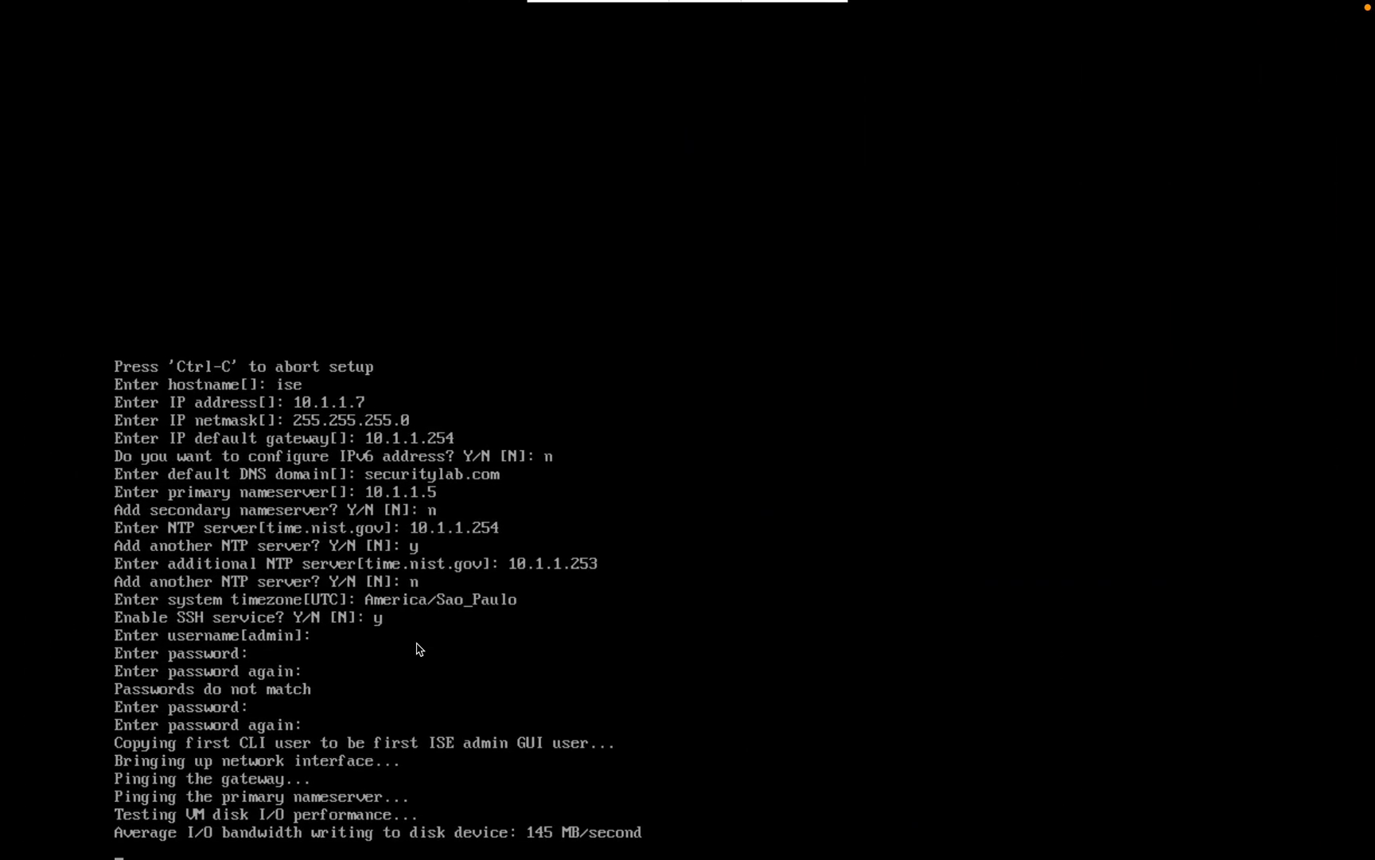
pyautogui.hotkey('ctrl', 'Left')
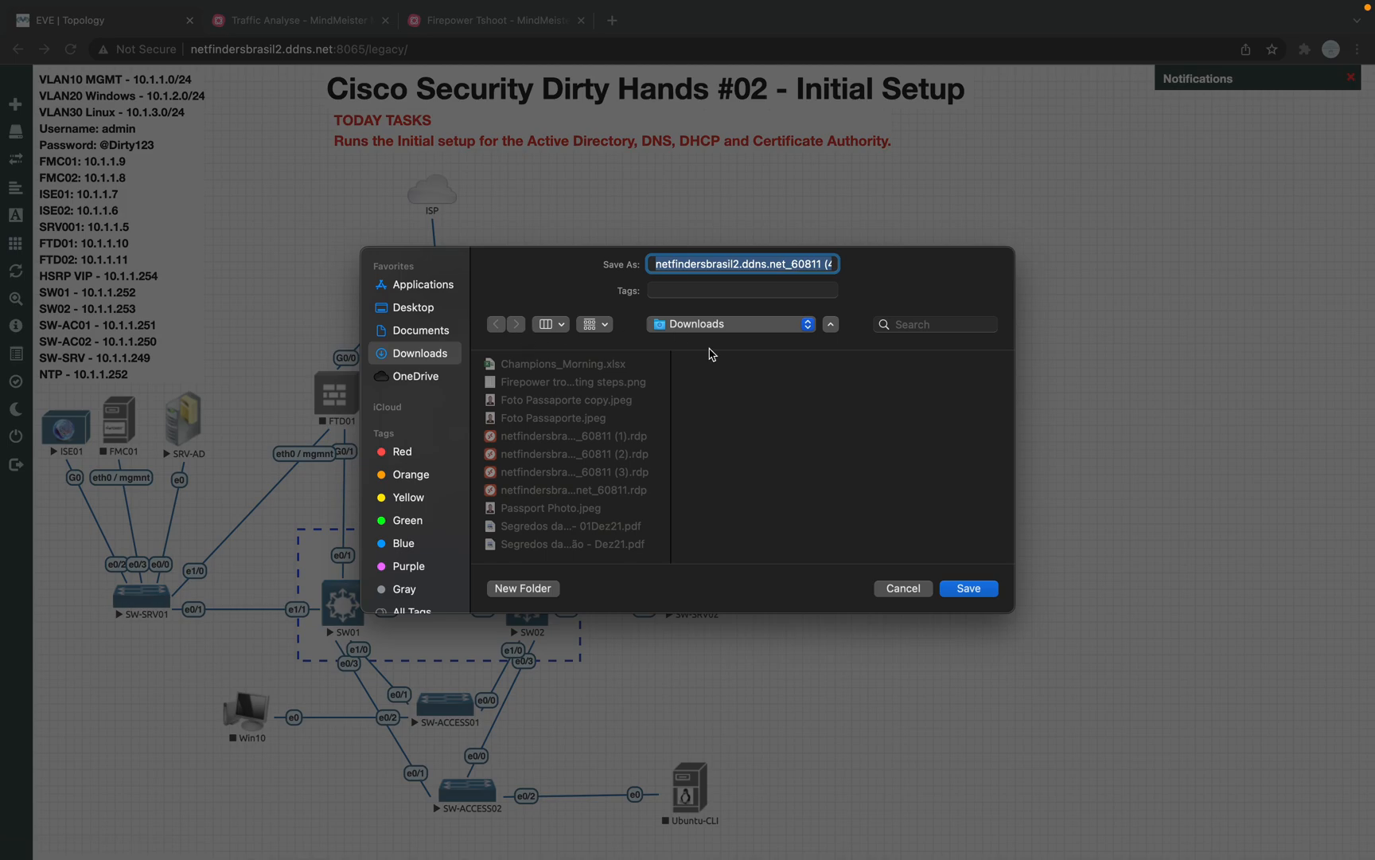
# Step: Save and open the SRV-AD .rdp file, sign in as administrator, and accept the certificate
pyautogui.click(967, 594)
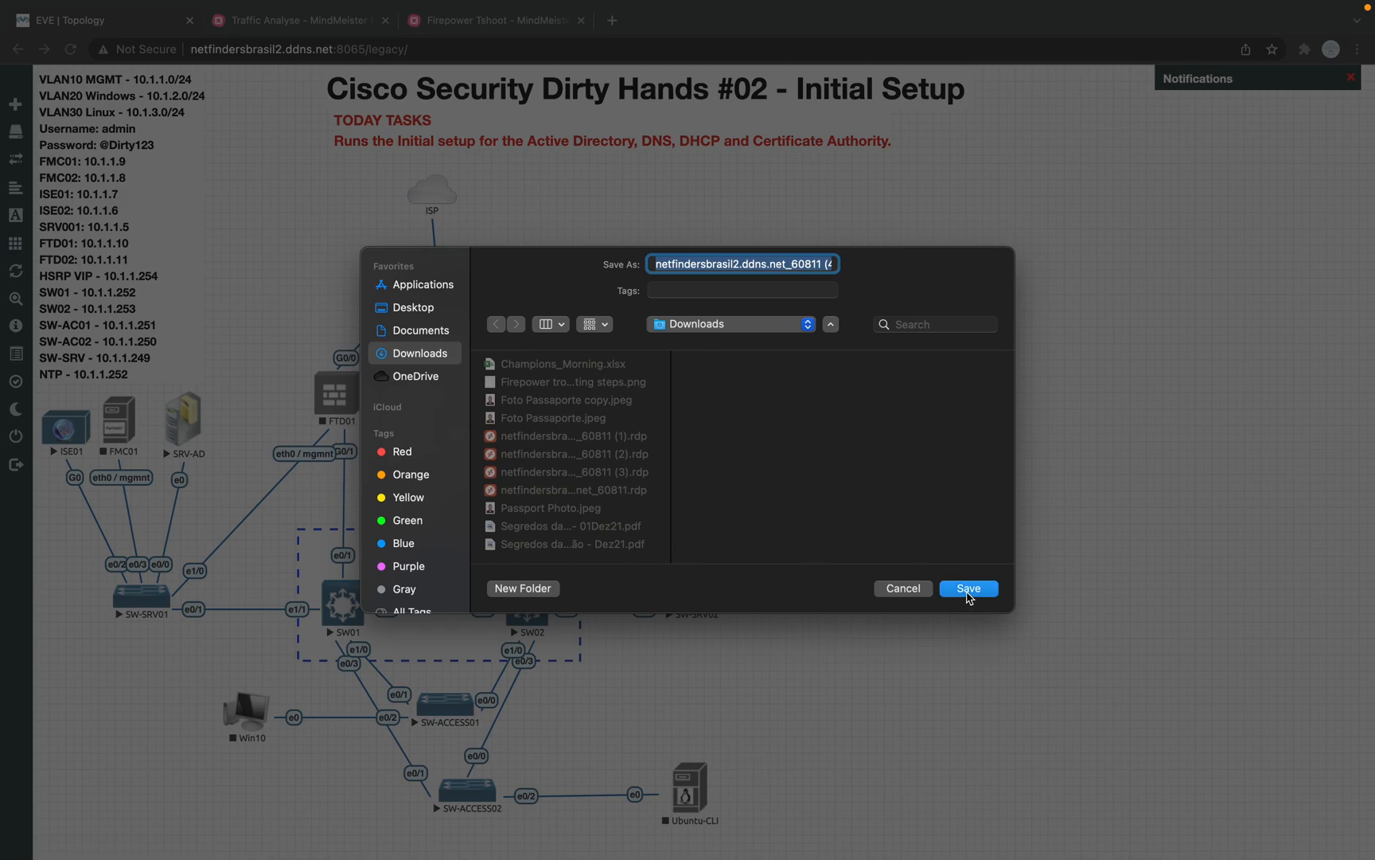
pyautogui.click(138, 840)
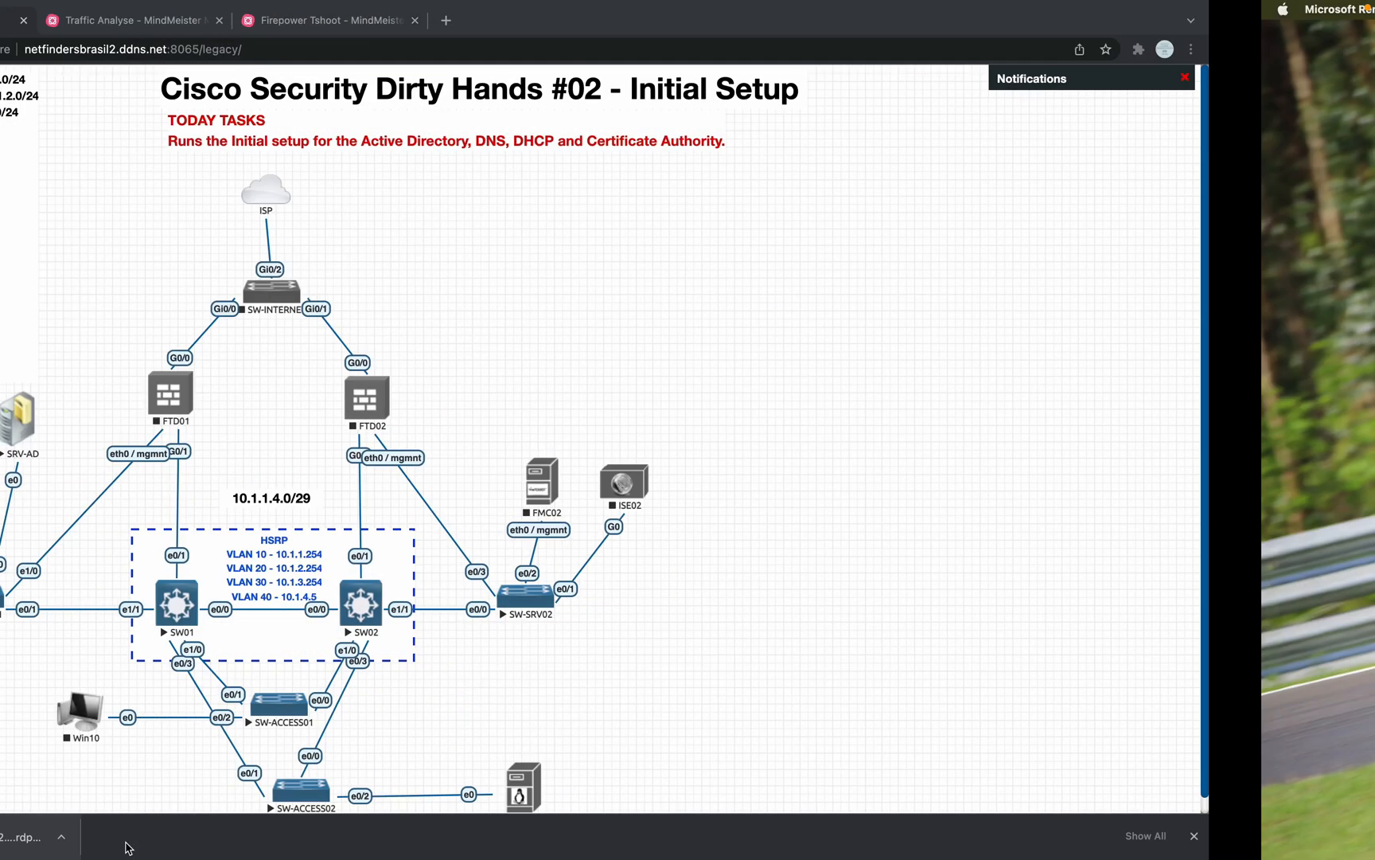
pyautogui.write('adm')
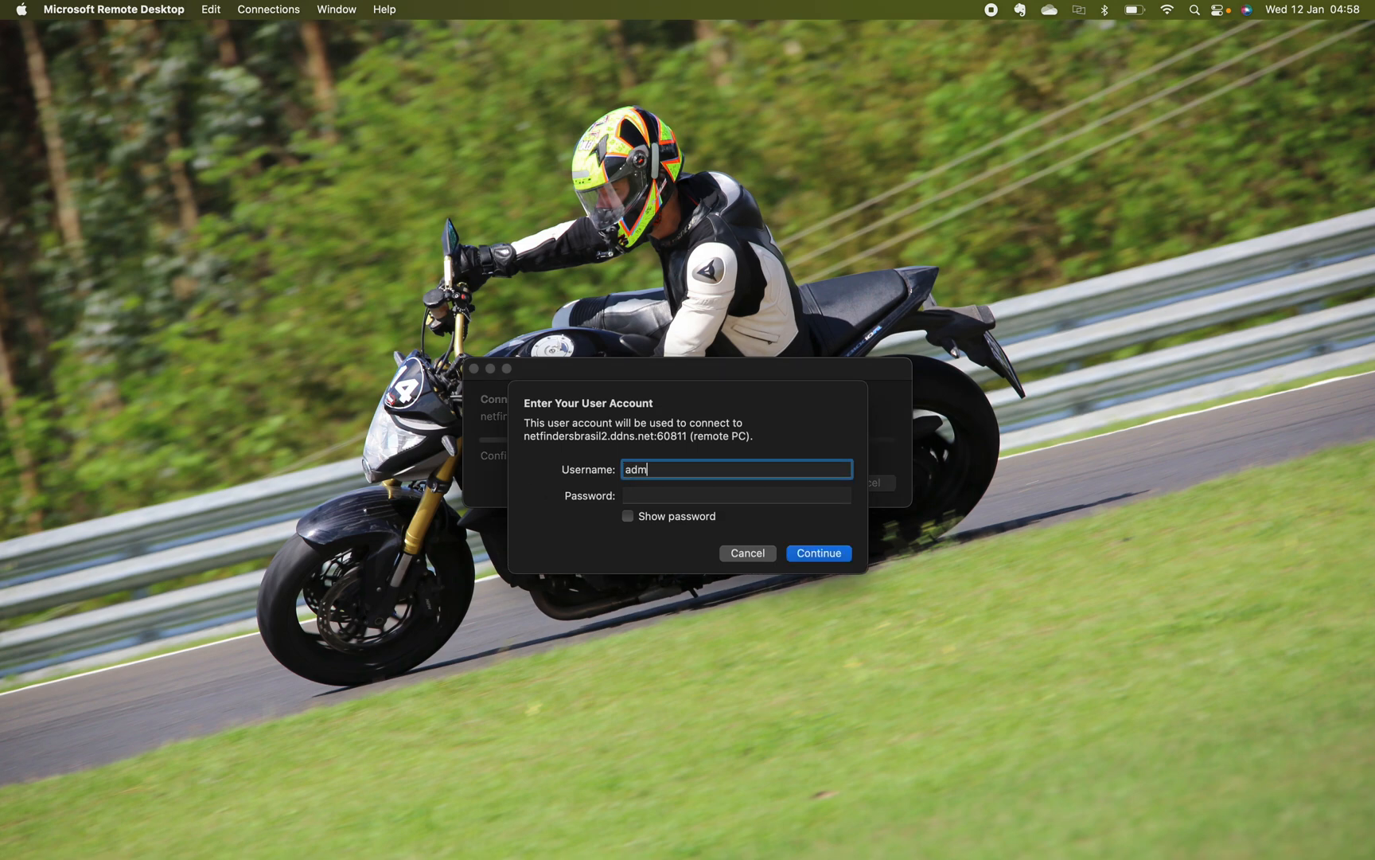
pyautogui.write('inistrator')
pyautogui.press('Tab')
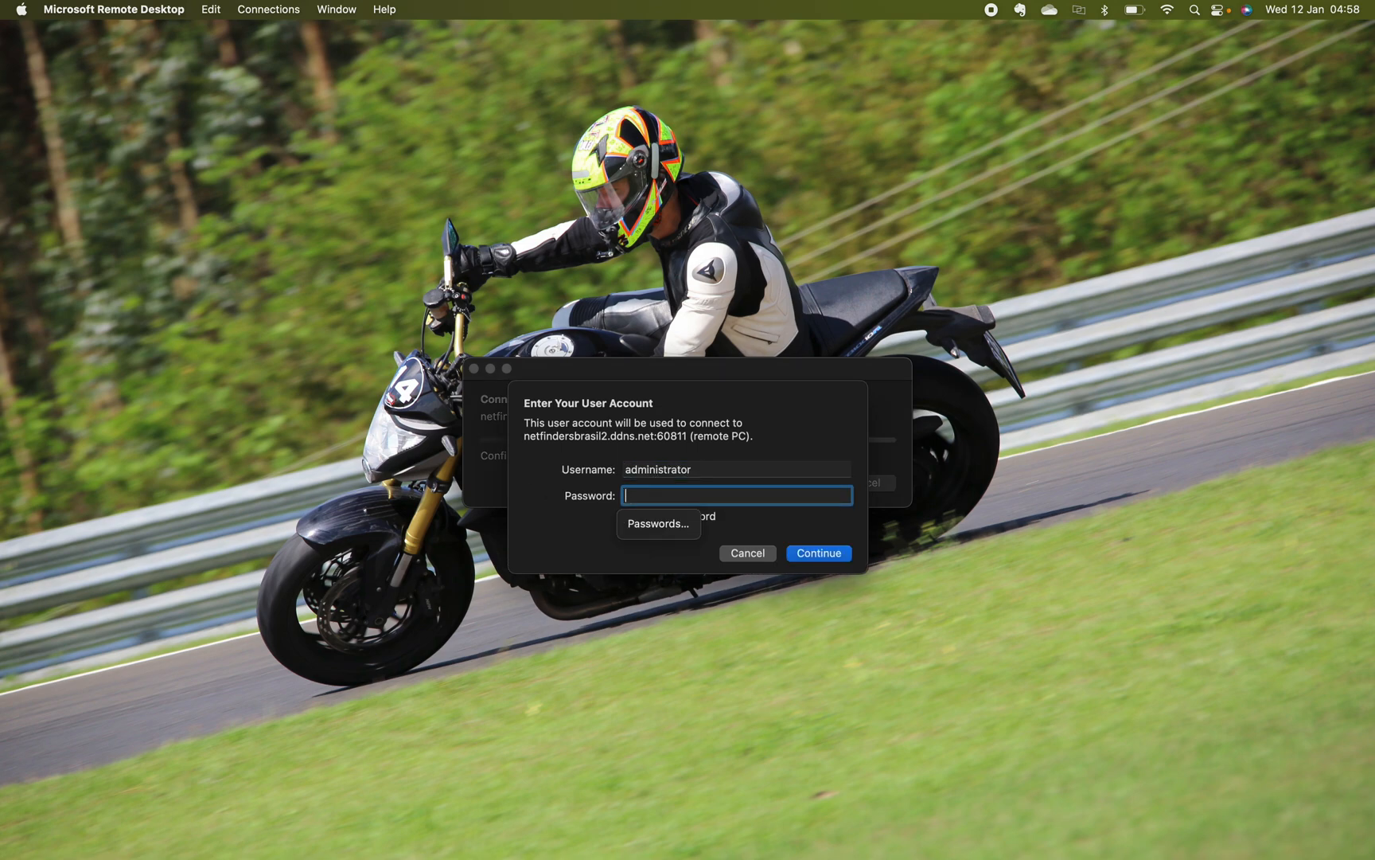
pyautogui.write('********')
pyautogui.press('Return')
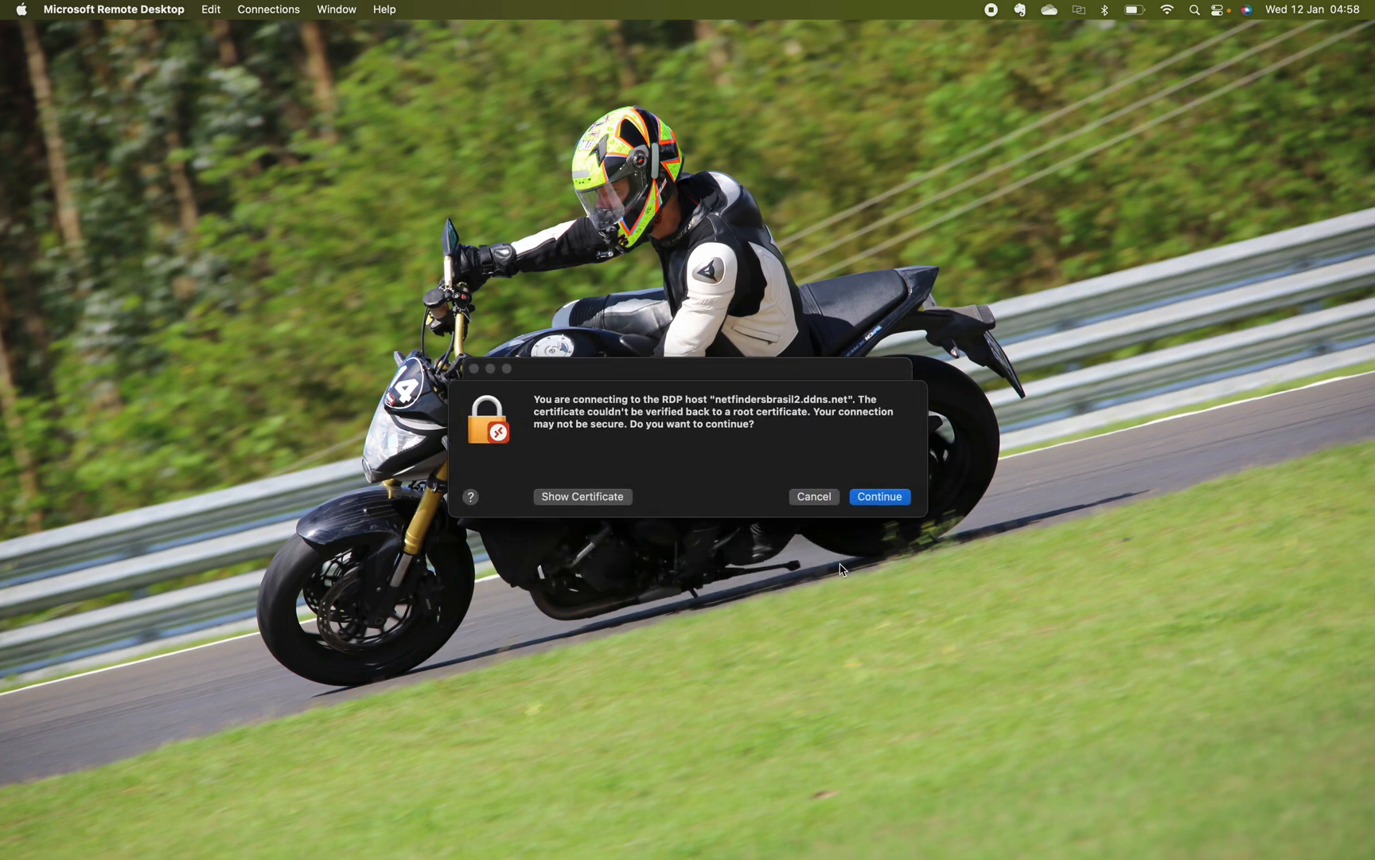
pyautogui.click(881, 498)
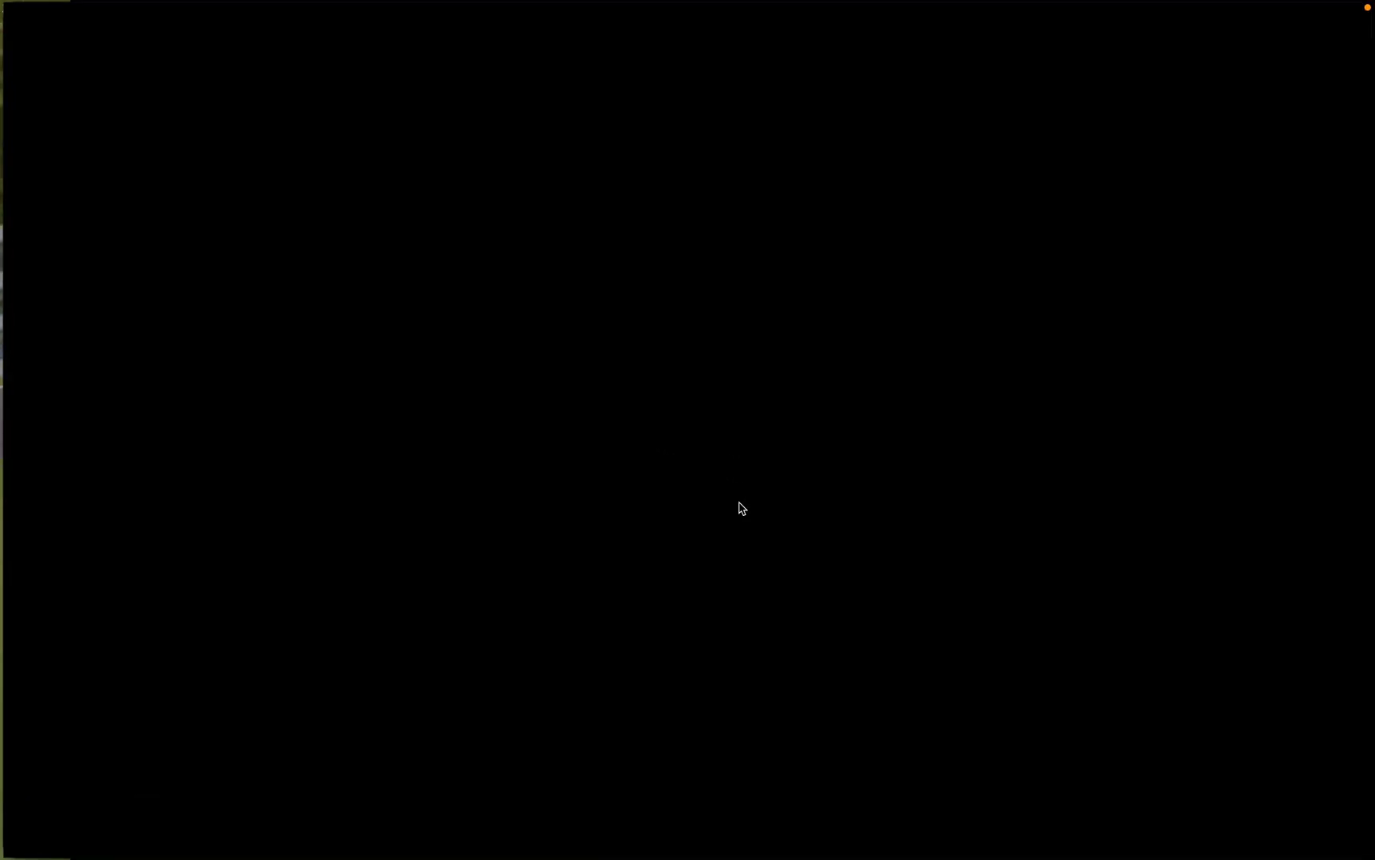
# Step: Reorder the desktop spaces in Mission Control and bring up the remote-desktop session
pyautogui.hotkey('ctrl', 'Up')
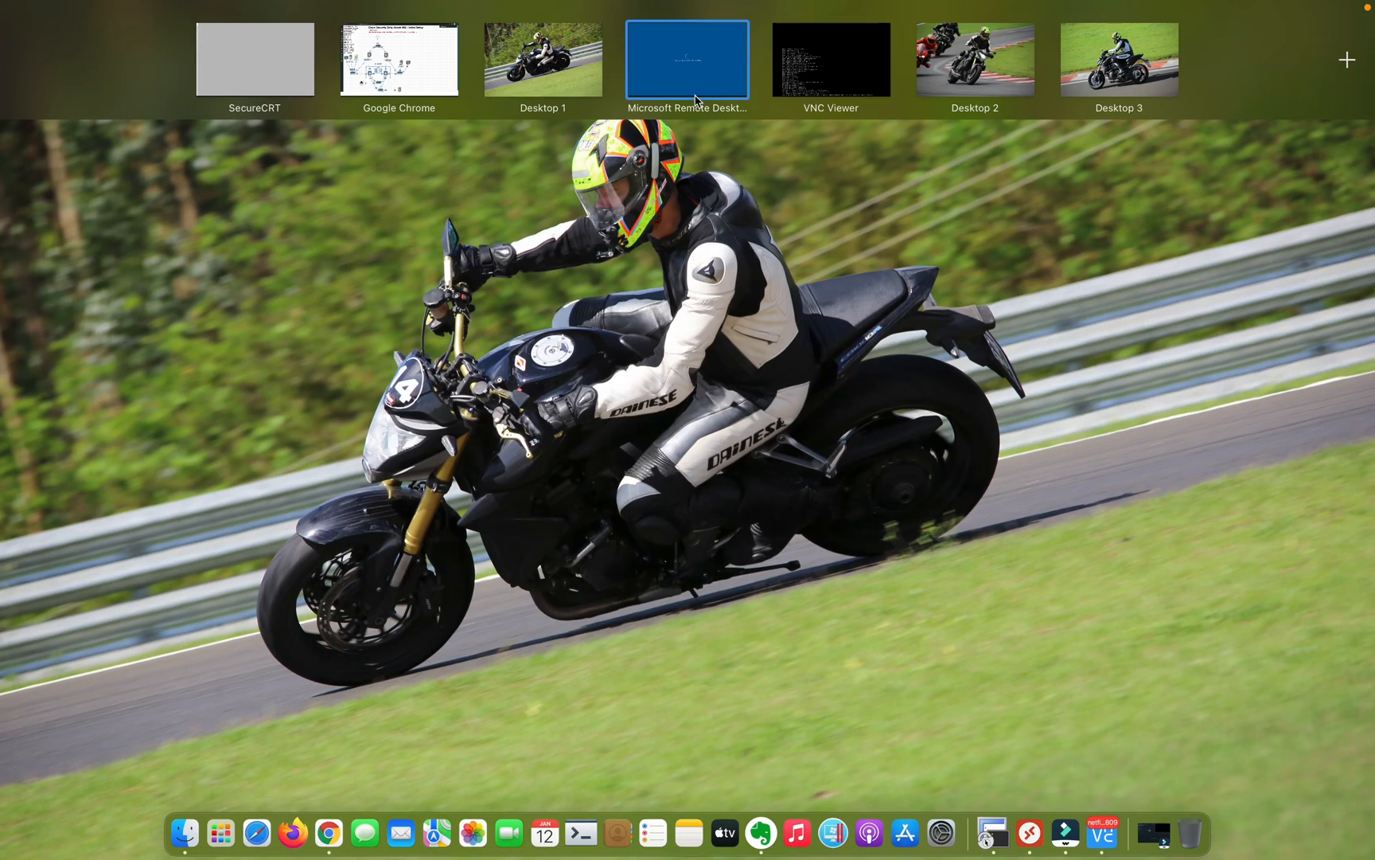
pyautogui.moveTo(694, 86); pyautogui.dragTo(585, 87)
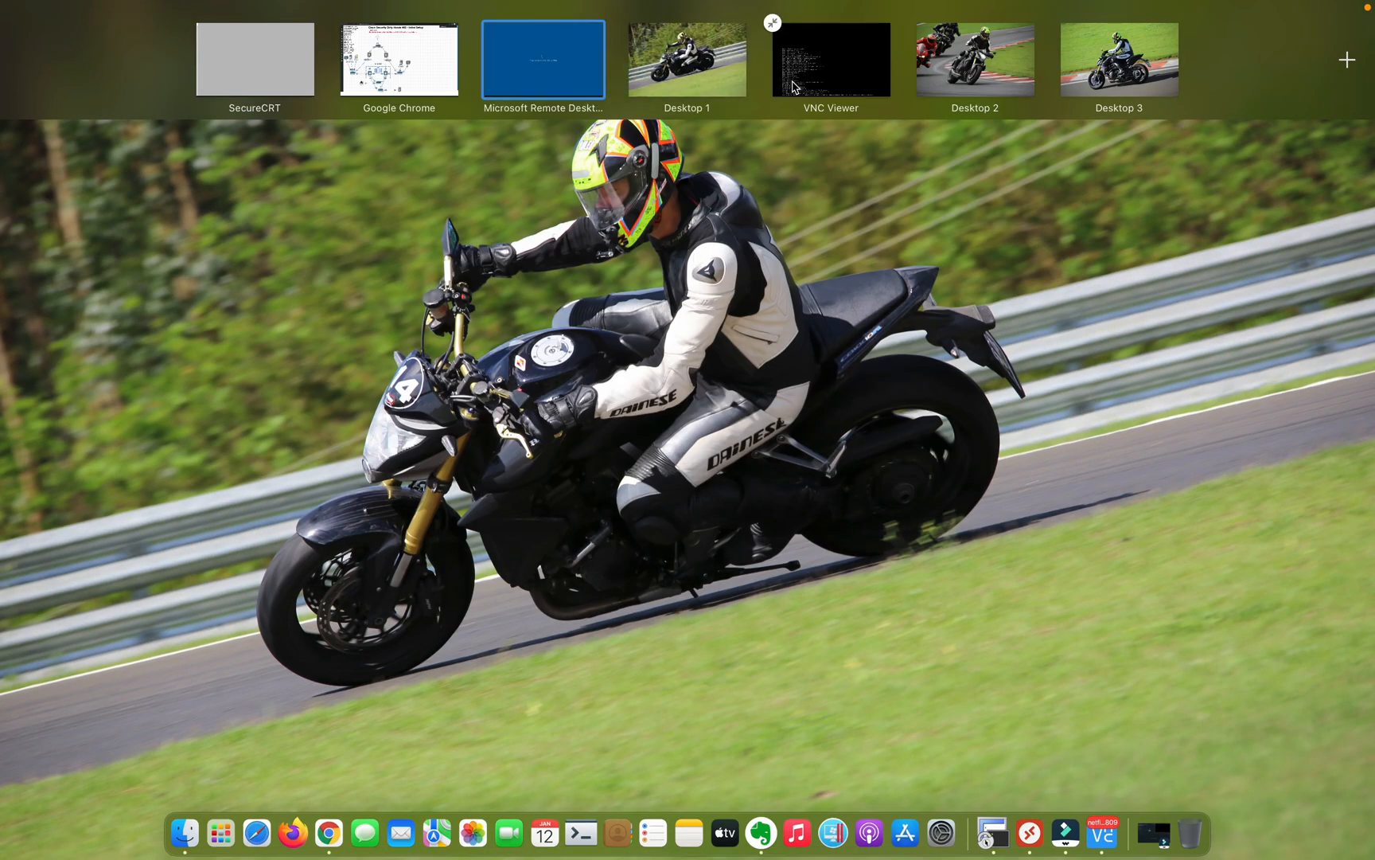
pyautogui.moveTo(808, 83); pyautogui.dragTo(643, 85)
pyautogui.click(559, 85)
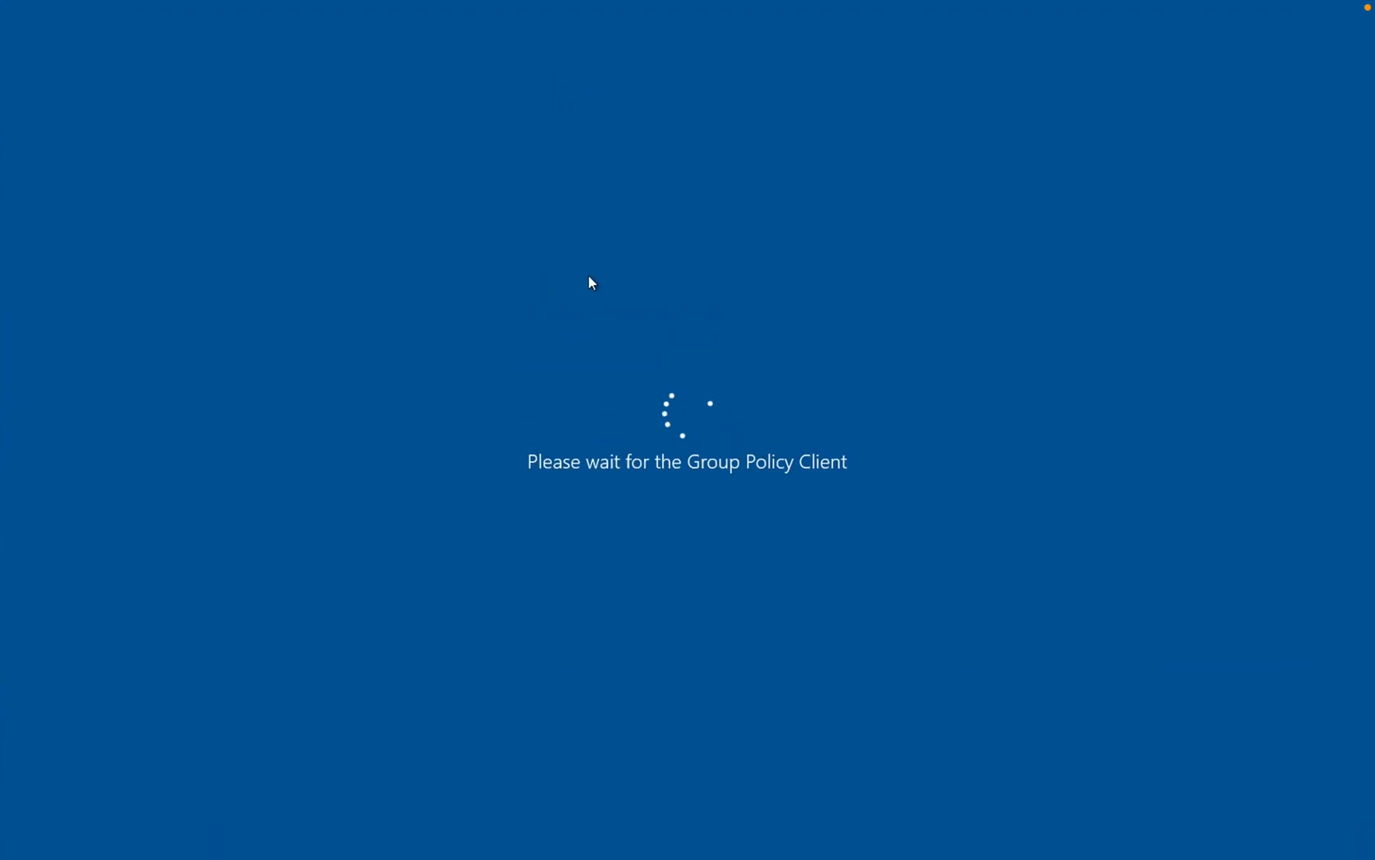
pyautogui.hotkey('ctrl', 'Left')
pyautogui.hotkey('ctrl', 'Left')
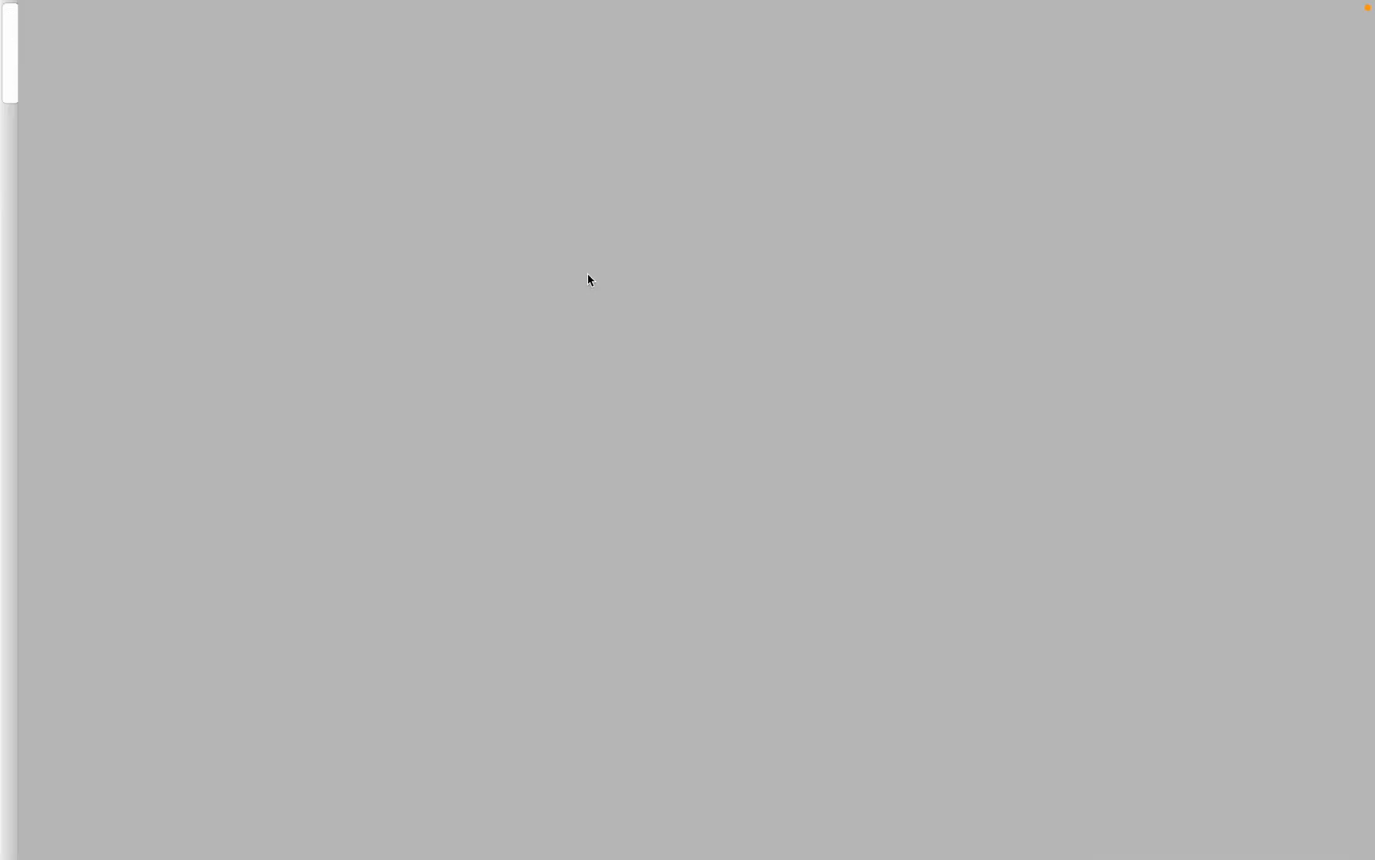
pyautogui.hotkey('ctrl', 'Right')
pyautogui.hotkey('ctrl', 'Right')
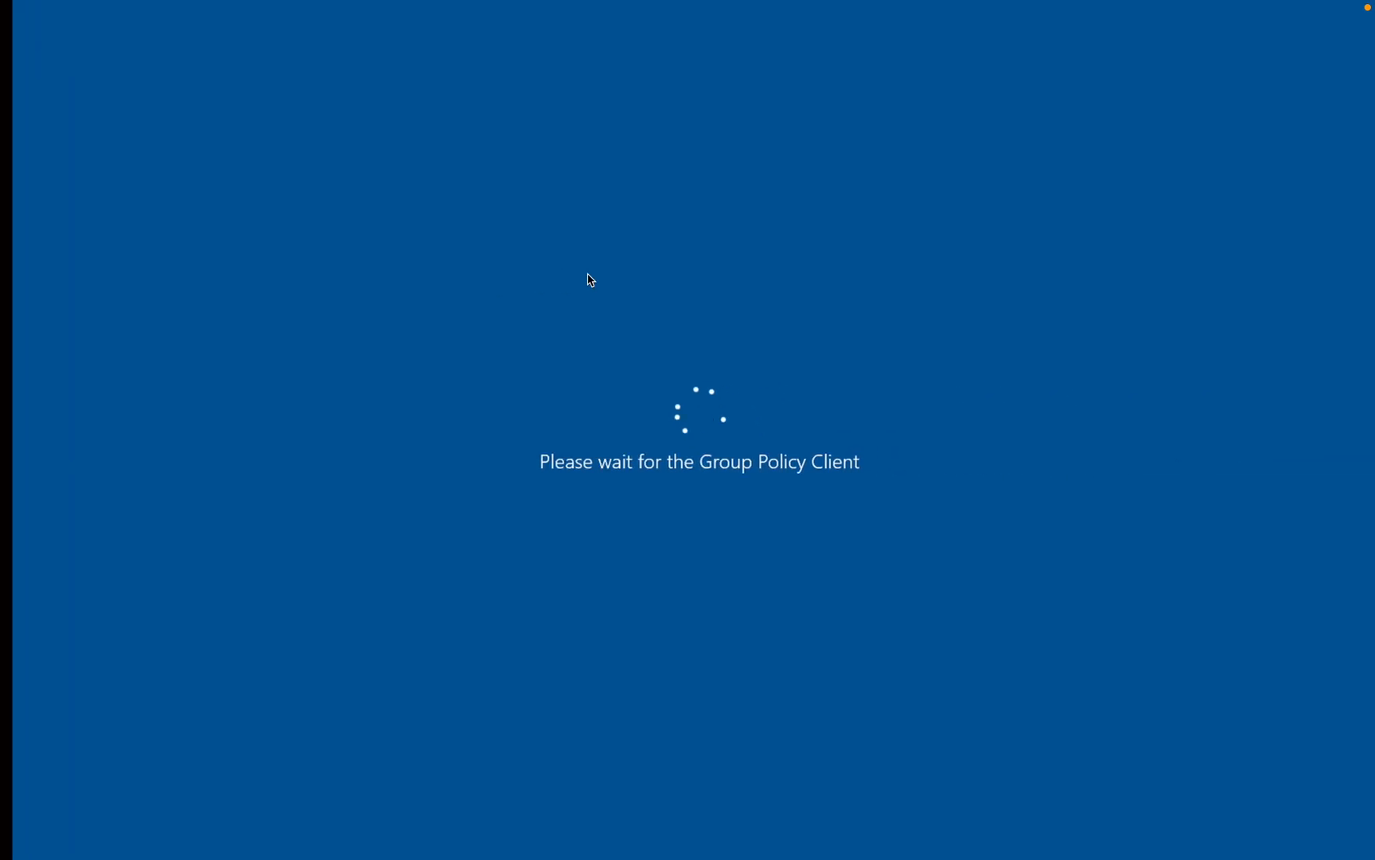
pyautogui.hotkey('ctrl', 'Right')
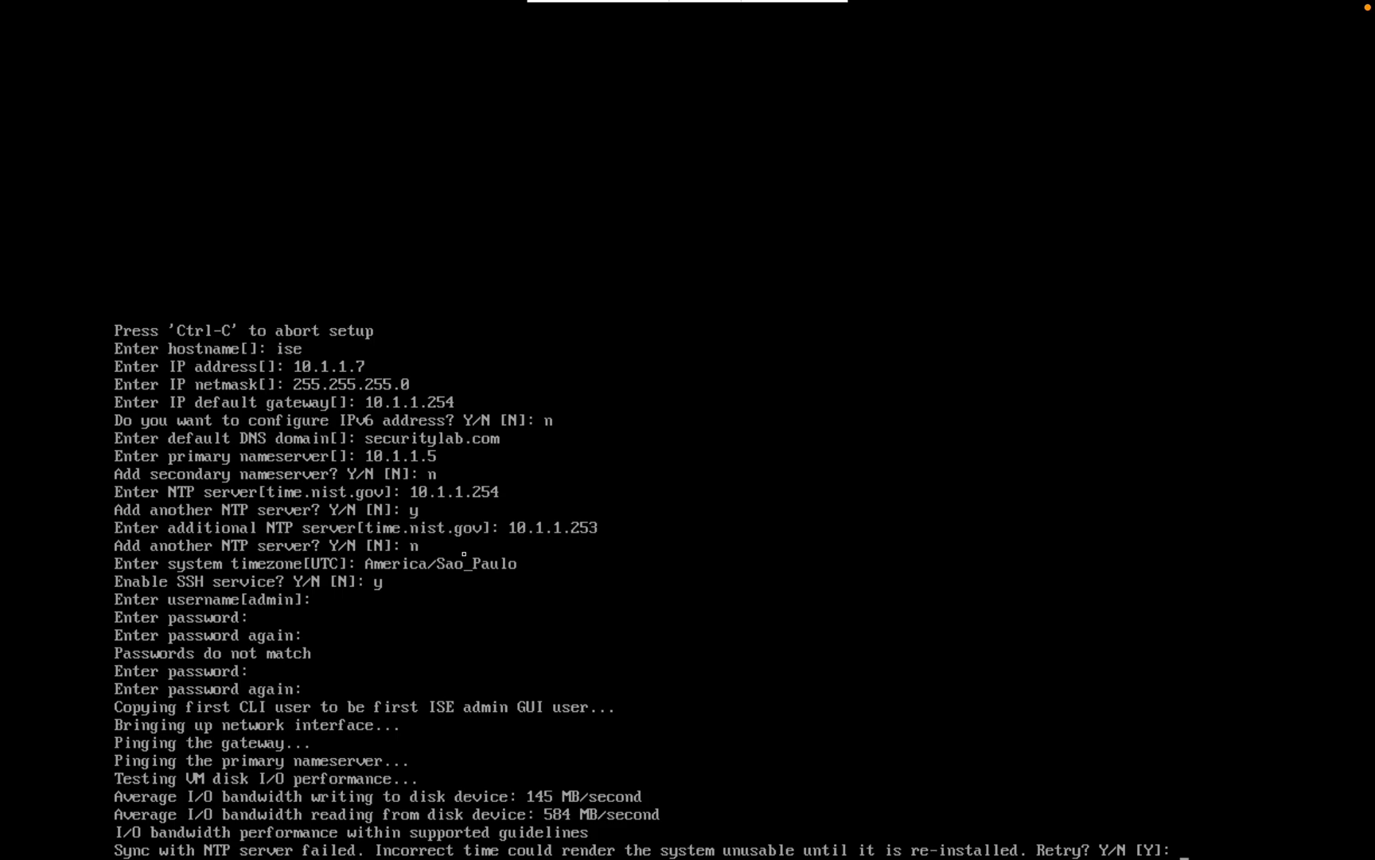
# Step: Retry the NTP sync with 10.1.1.254 as the NTP server, then switch to the EVE topology
pyautogui.write('y')
pyautogui.press('Return')
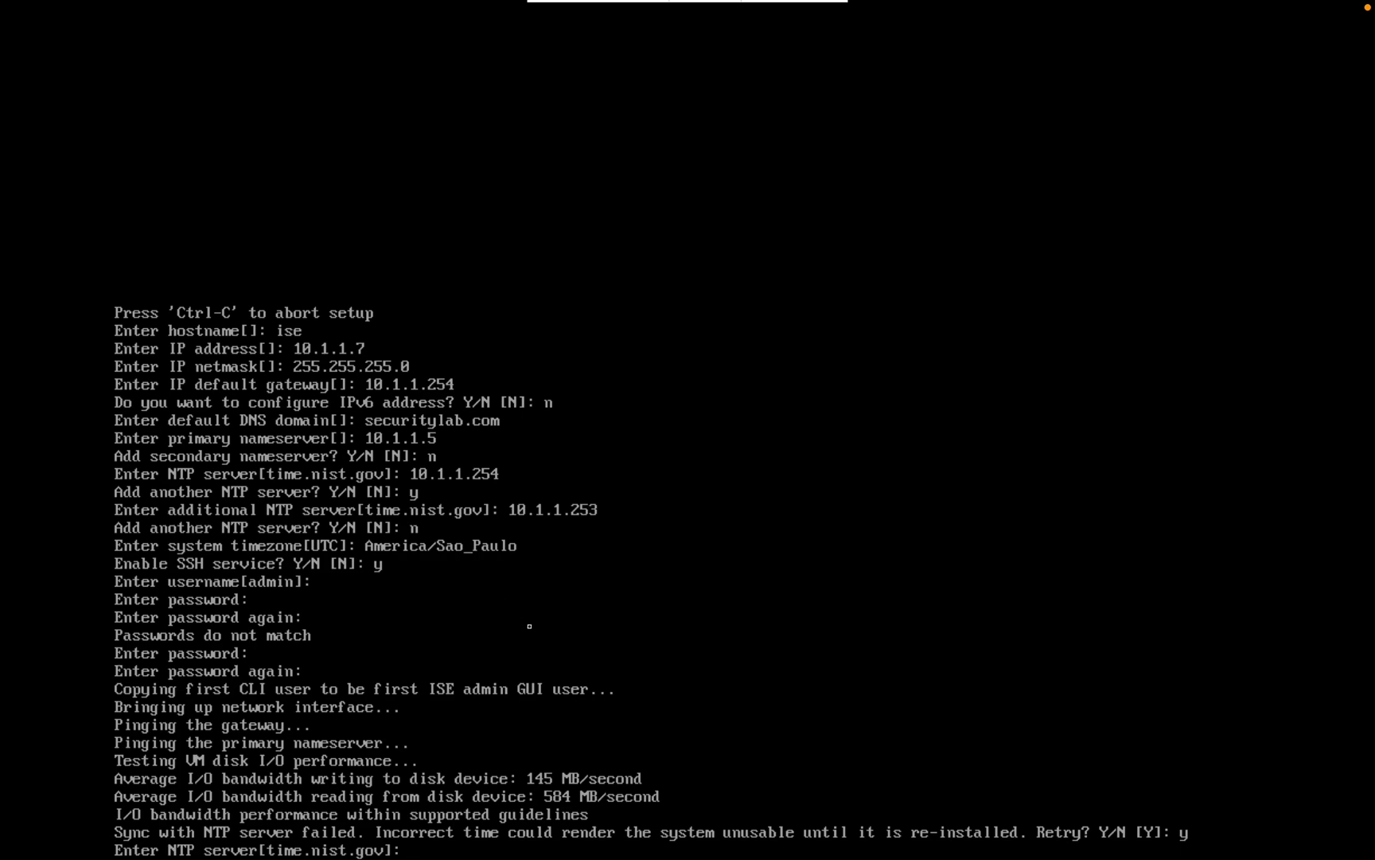
pyautogui.write('10.1.1.254')
pyautogui.press('Return')
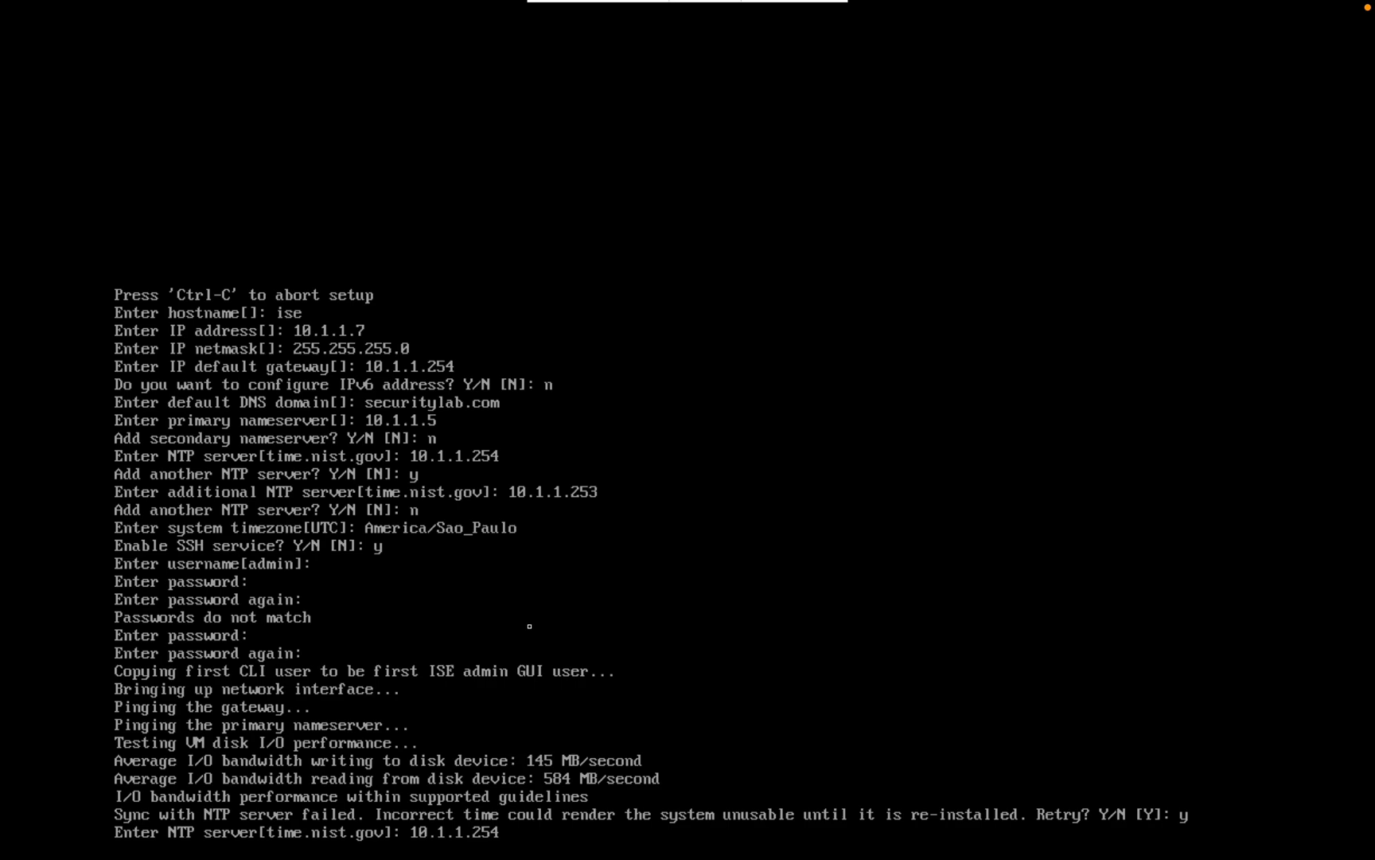
pyautogui.hotkey('ctrl', 'Left')
pyautogui.hotkey('ctrl', 'Left')
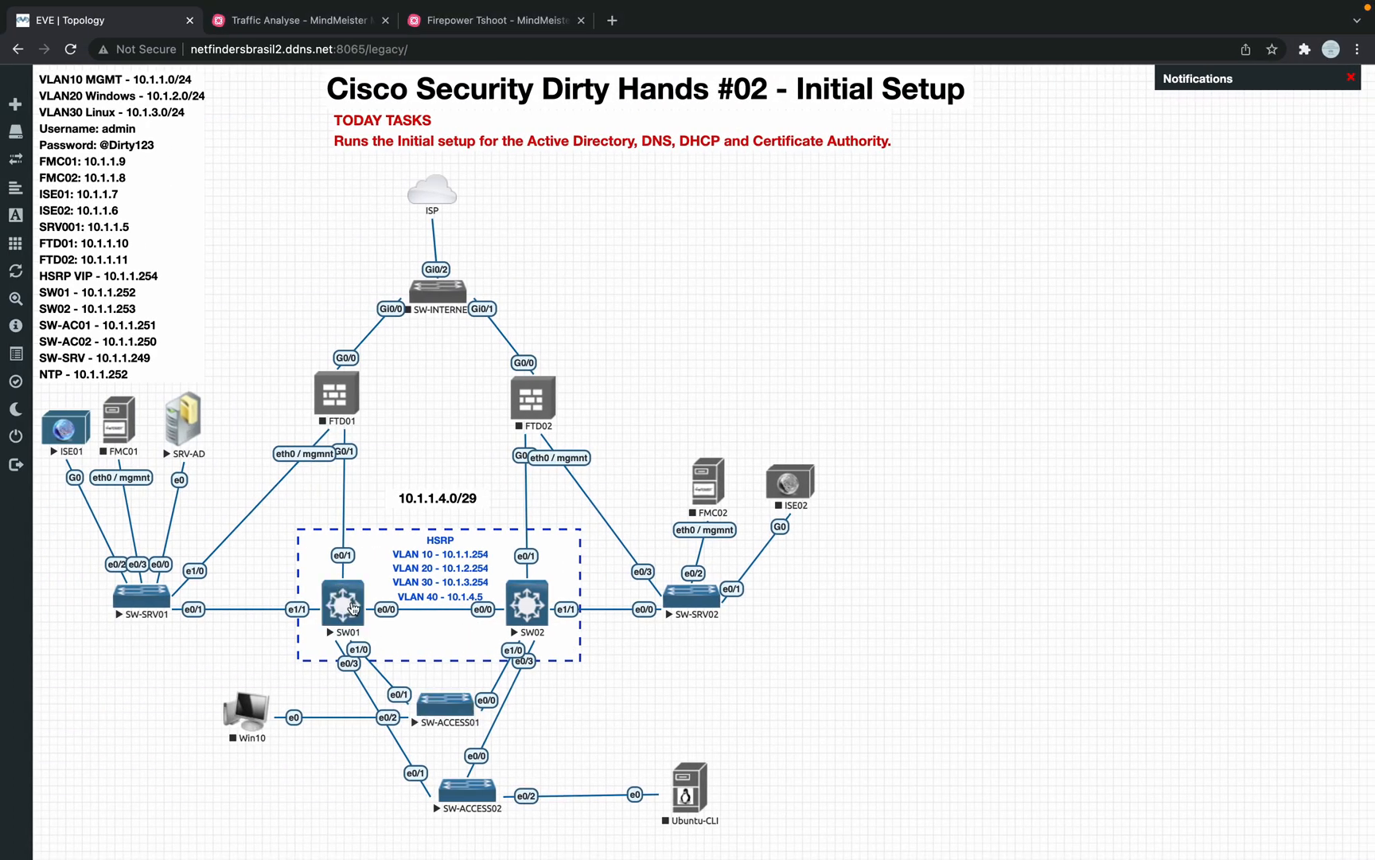
# Step: Open SW01's console in SecureCRT, enter enable mode, and run 'show ip int b'
pyautogui.click(353, 606)
pyautogui.click(712, 182)
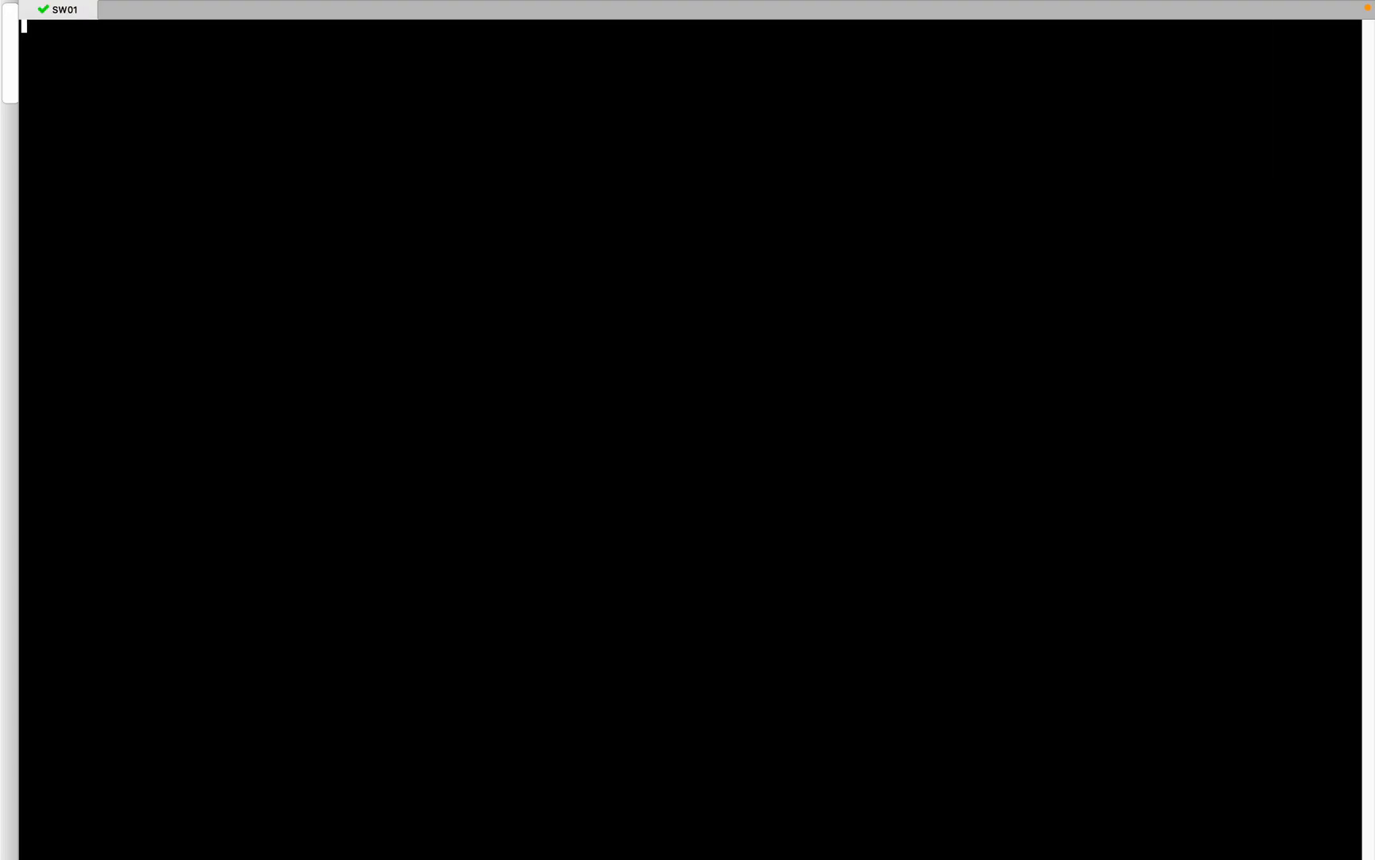
pyautogui.press('Return')
pyautogui.write('en')
pyautogui.press('Return')
pyautogui.press('Return')
pyautogui.press('Return')
pyautogui.write('show ip int b')
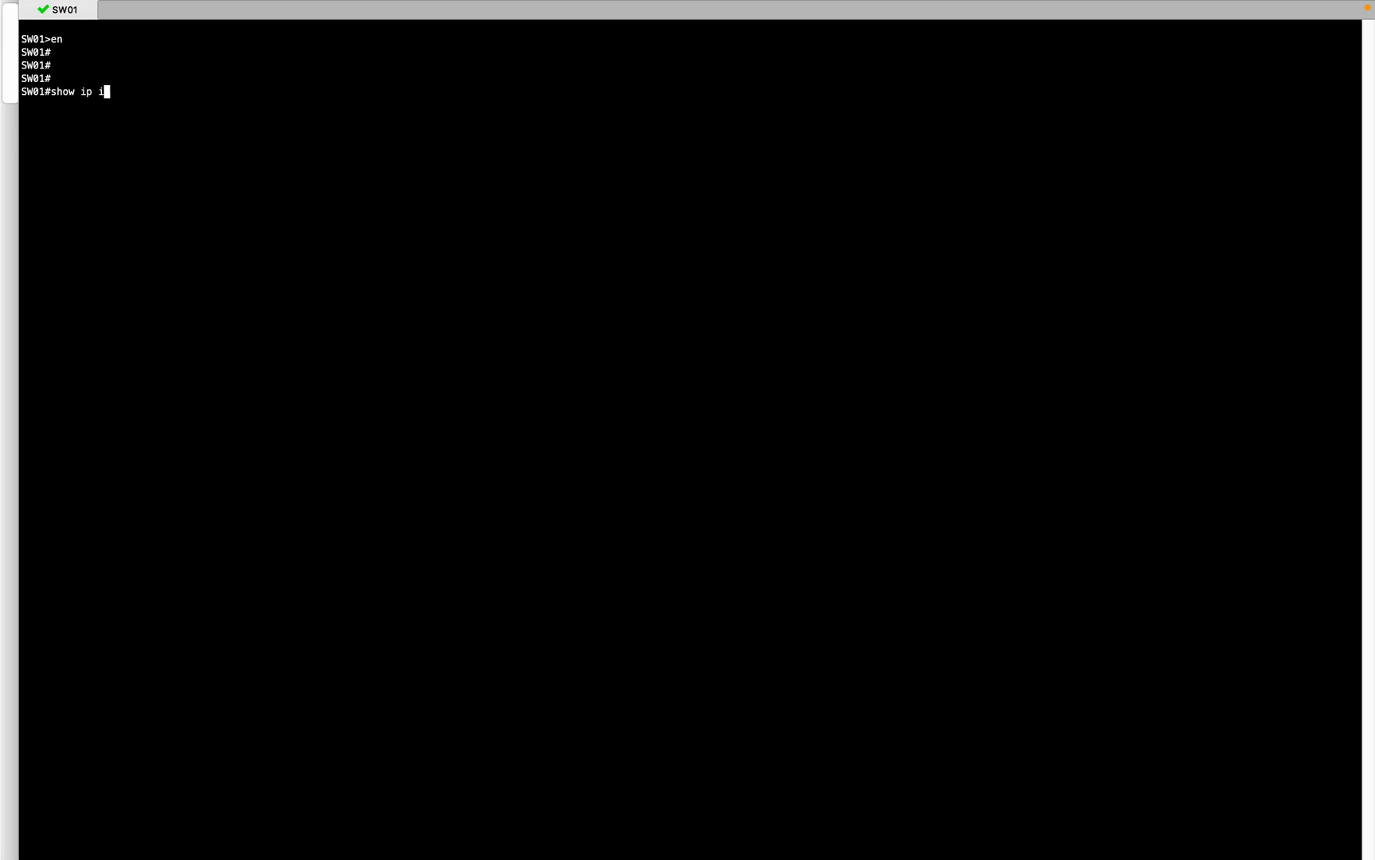
pyautogui.press('Return')
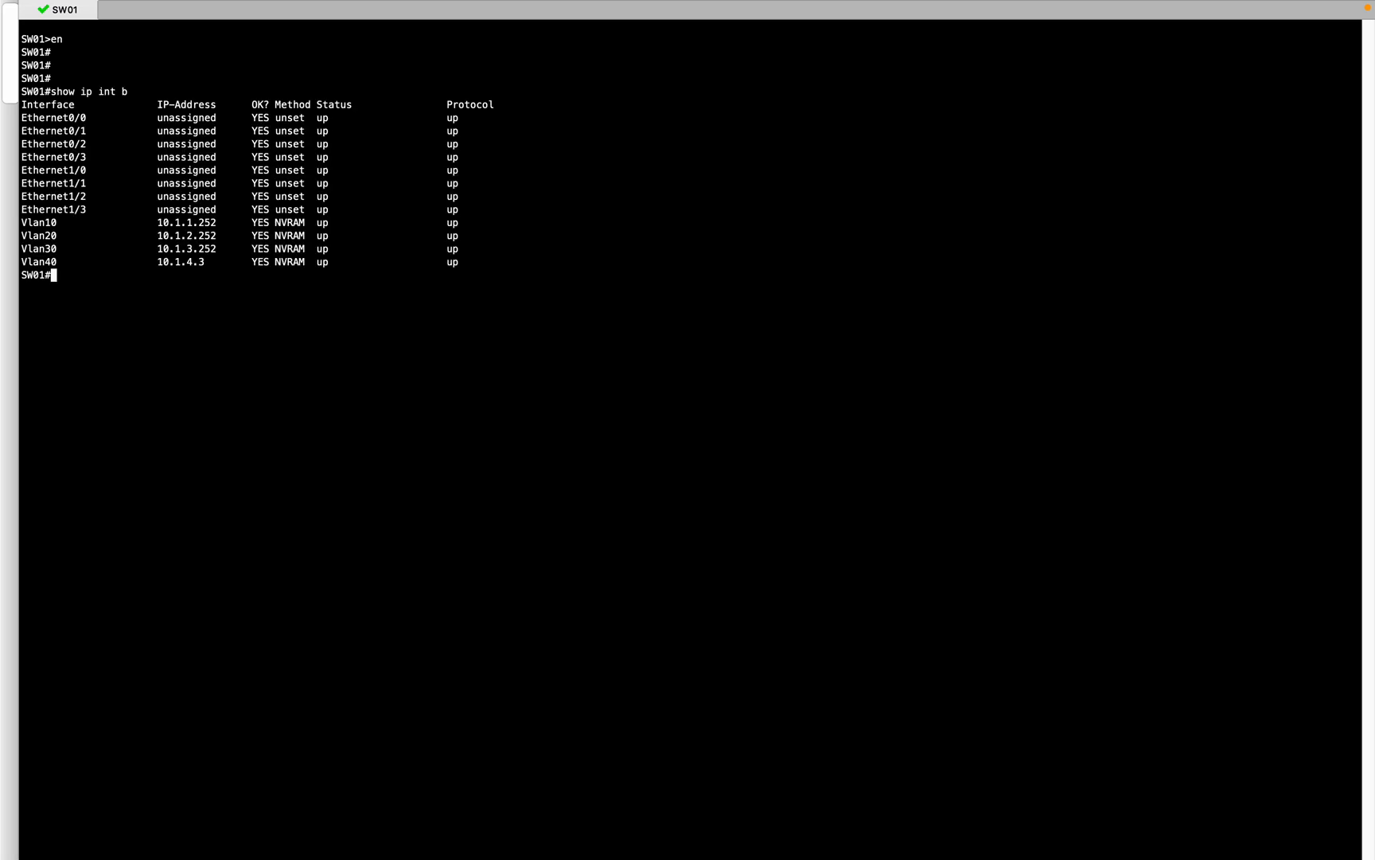
# Step: Run 'show stand brief' and highlight the Vl10 and Vl30 HSRP entries
pyautogui.press('Return')
pyautogui.press('Return')
pyautogui.write('show stand brief')
pyautogui.press('Return')
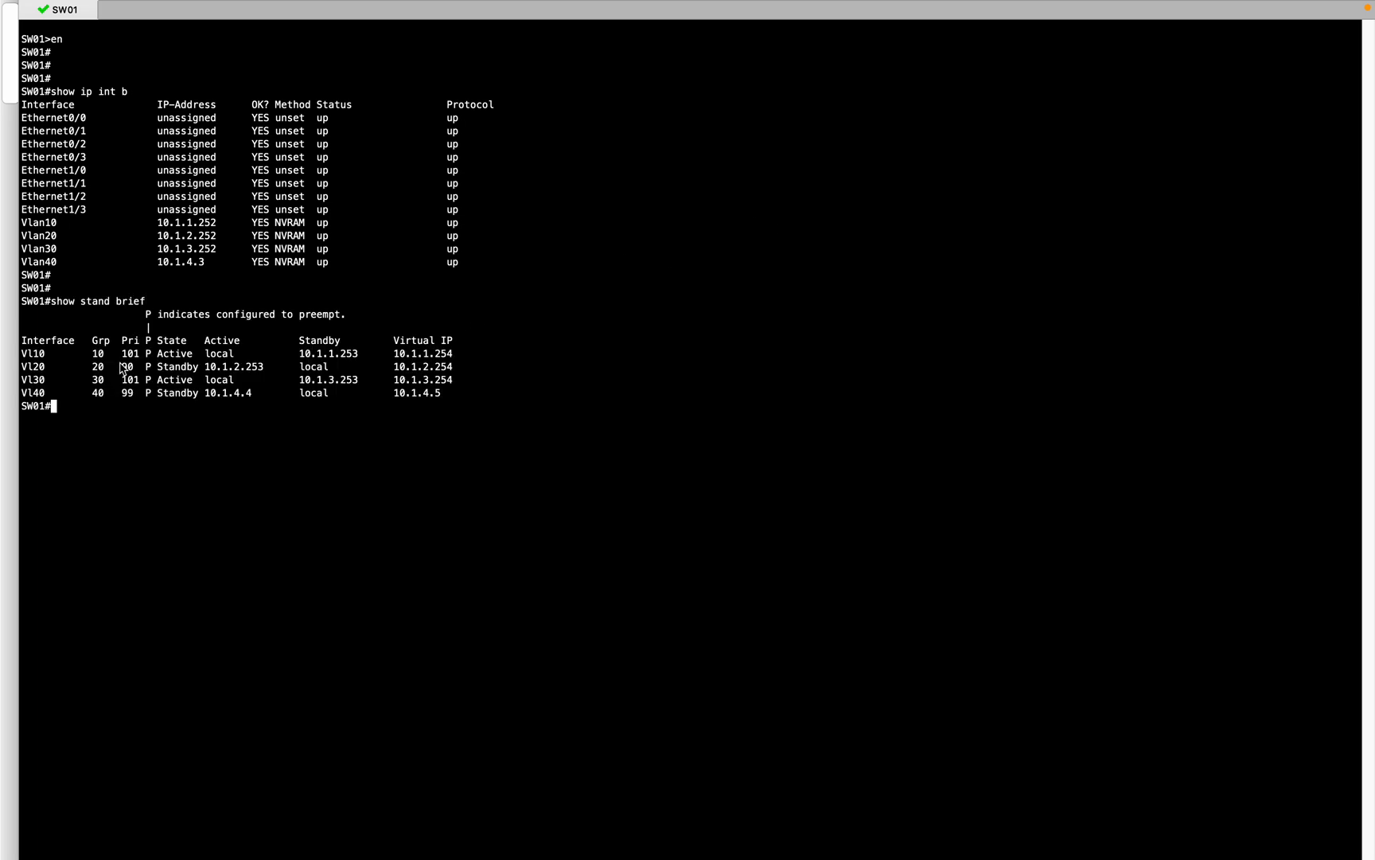
pyautogui.moveTo(92, 354); pyautogui.dragTo(239, 354)
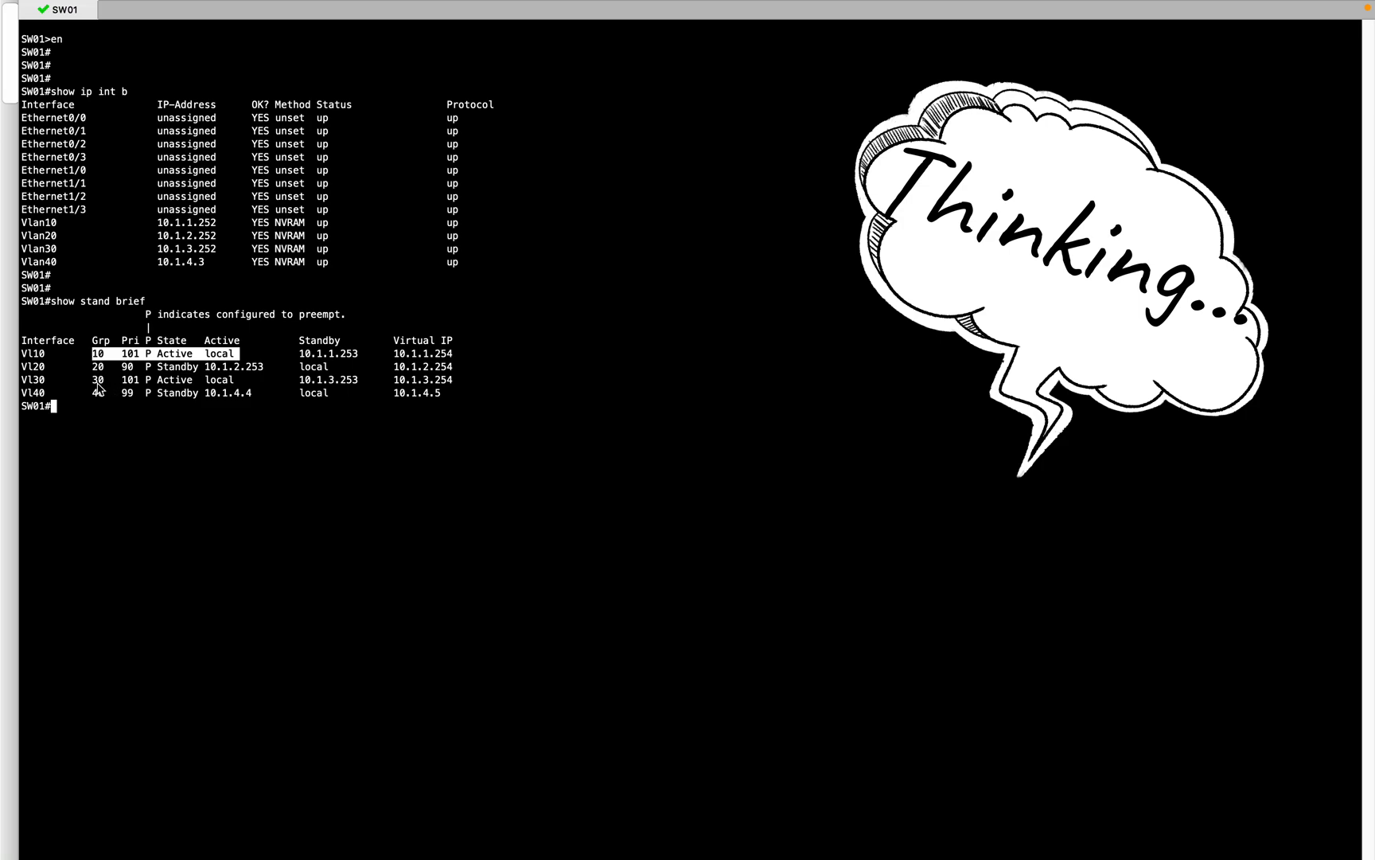
pyautogui.moveTo(93, 379); pyautogui.dragTo(220, 388)
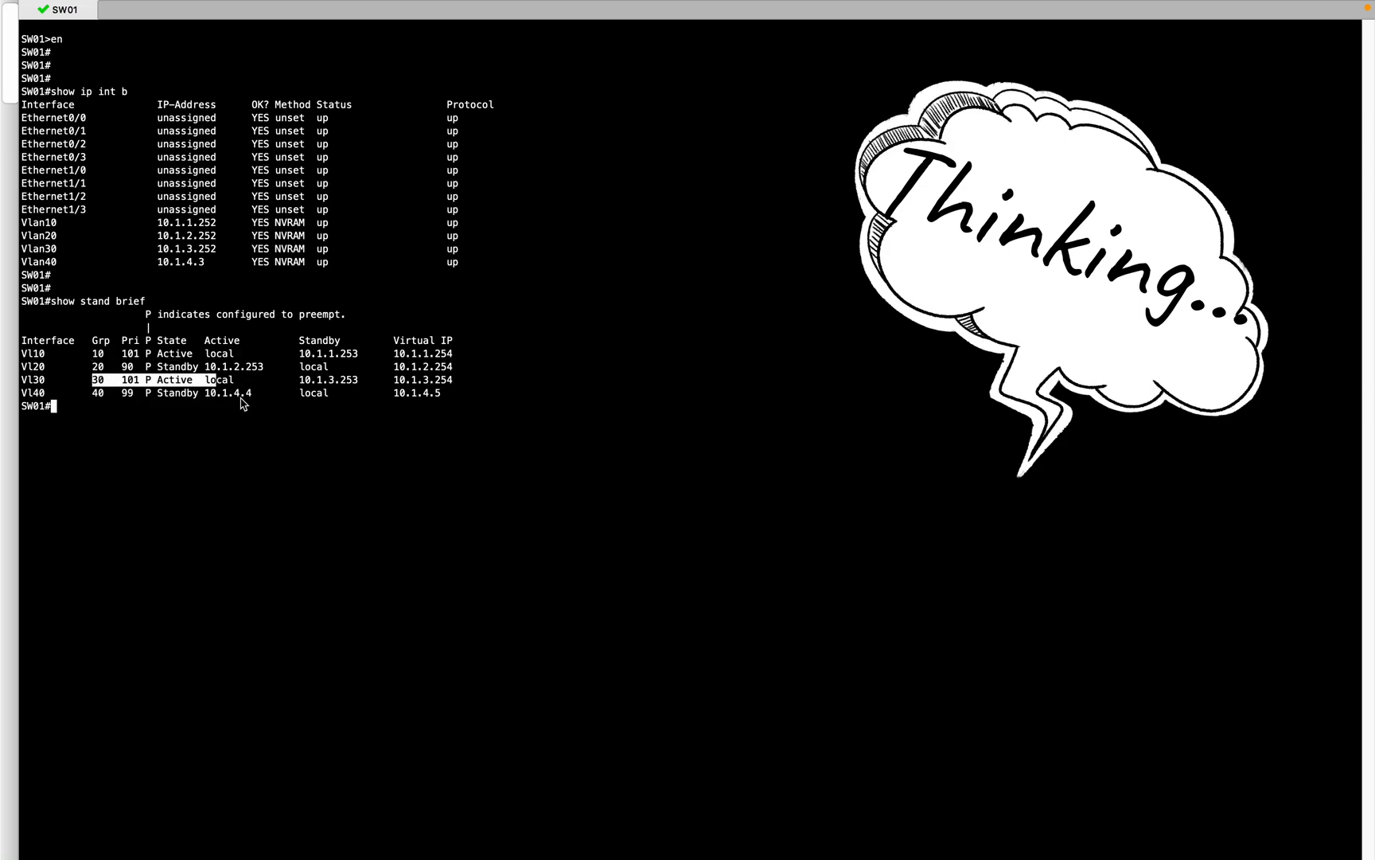
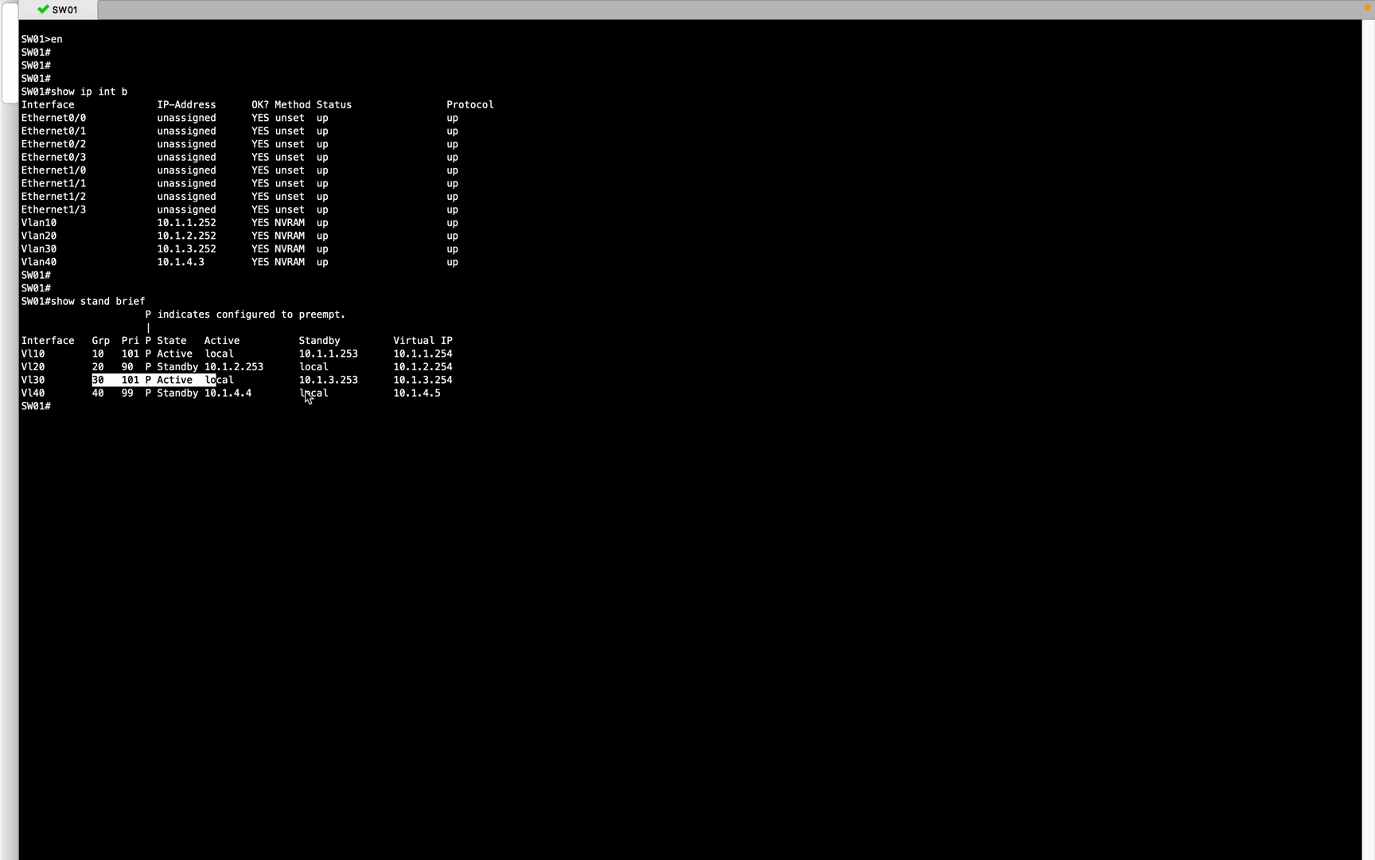
# Step: Show SW01's Vlan10 interface config, then filter the running config for ntp, which returns only 'ntp broadcast'
pyautogui.click(305, 391)
pyautogui.write('show run inter vlan 10')
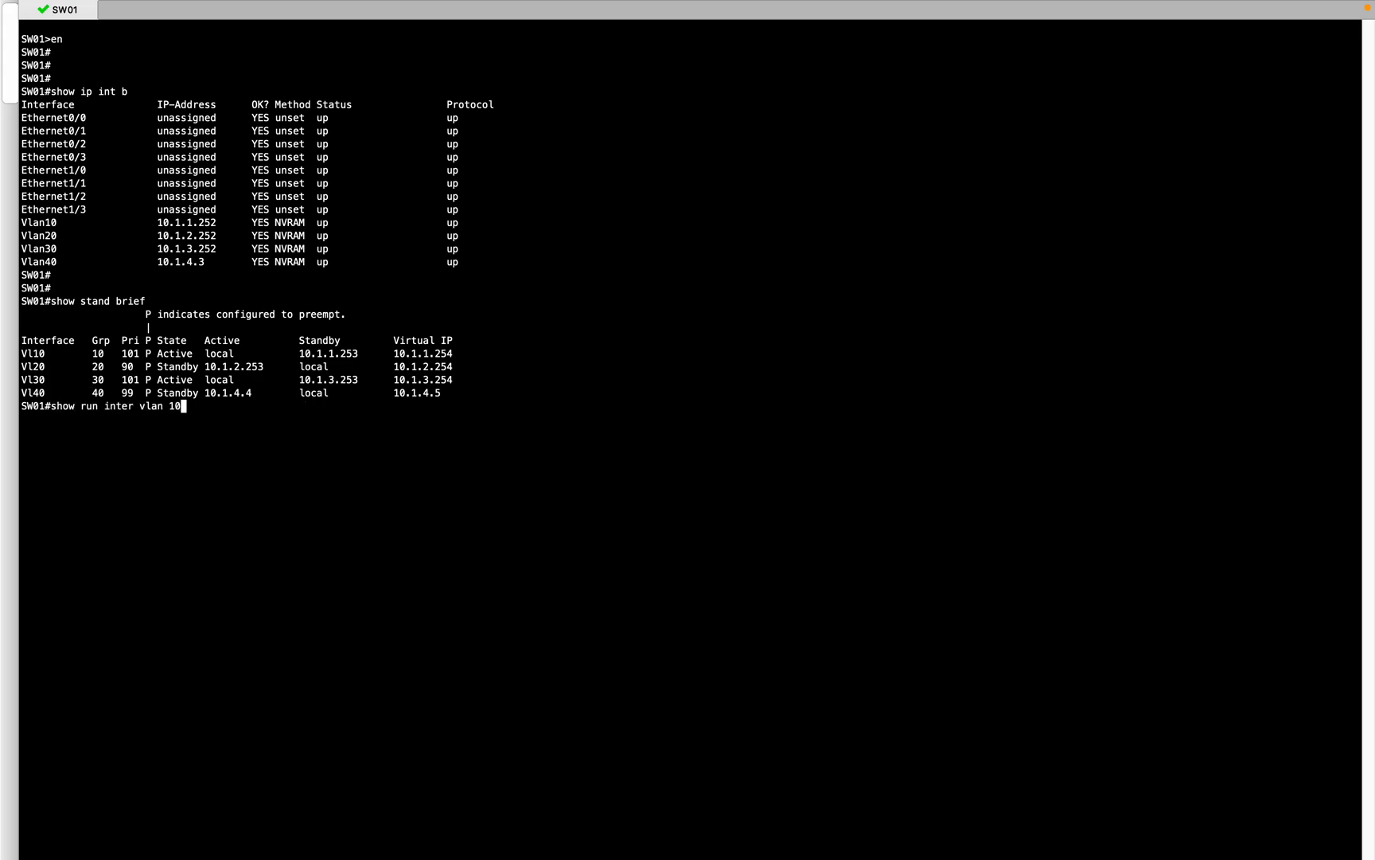
pyautogui.press('Return')
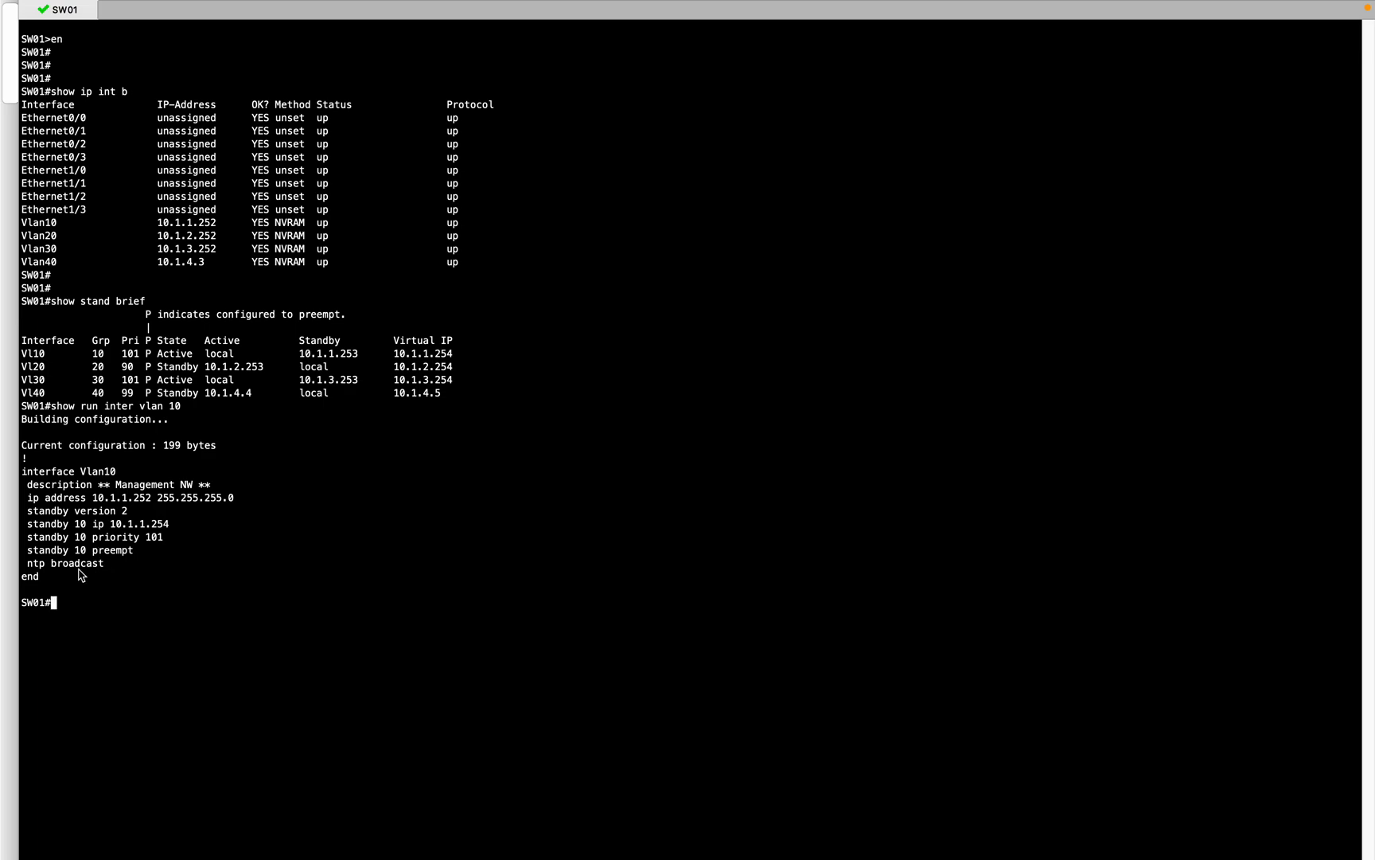
pyautogui.write('show run | inc ntp')
pyautogui.press('Return')
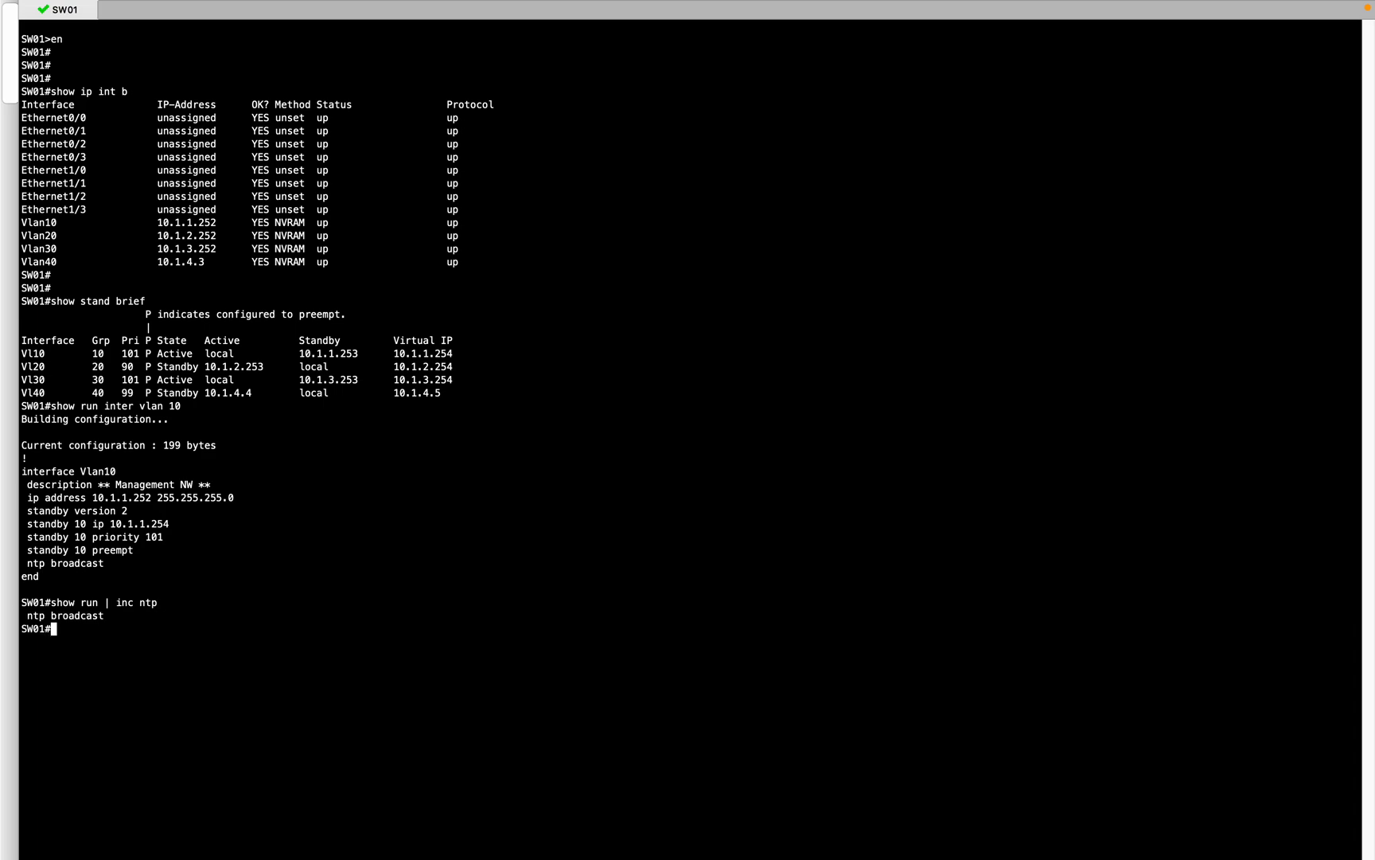
pyautogui.press('Return')
pyautogui.press('Return')
pyautogui.press('Return')
pyautogui.press('Return')
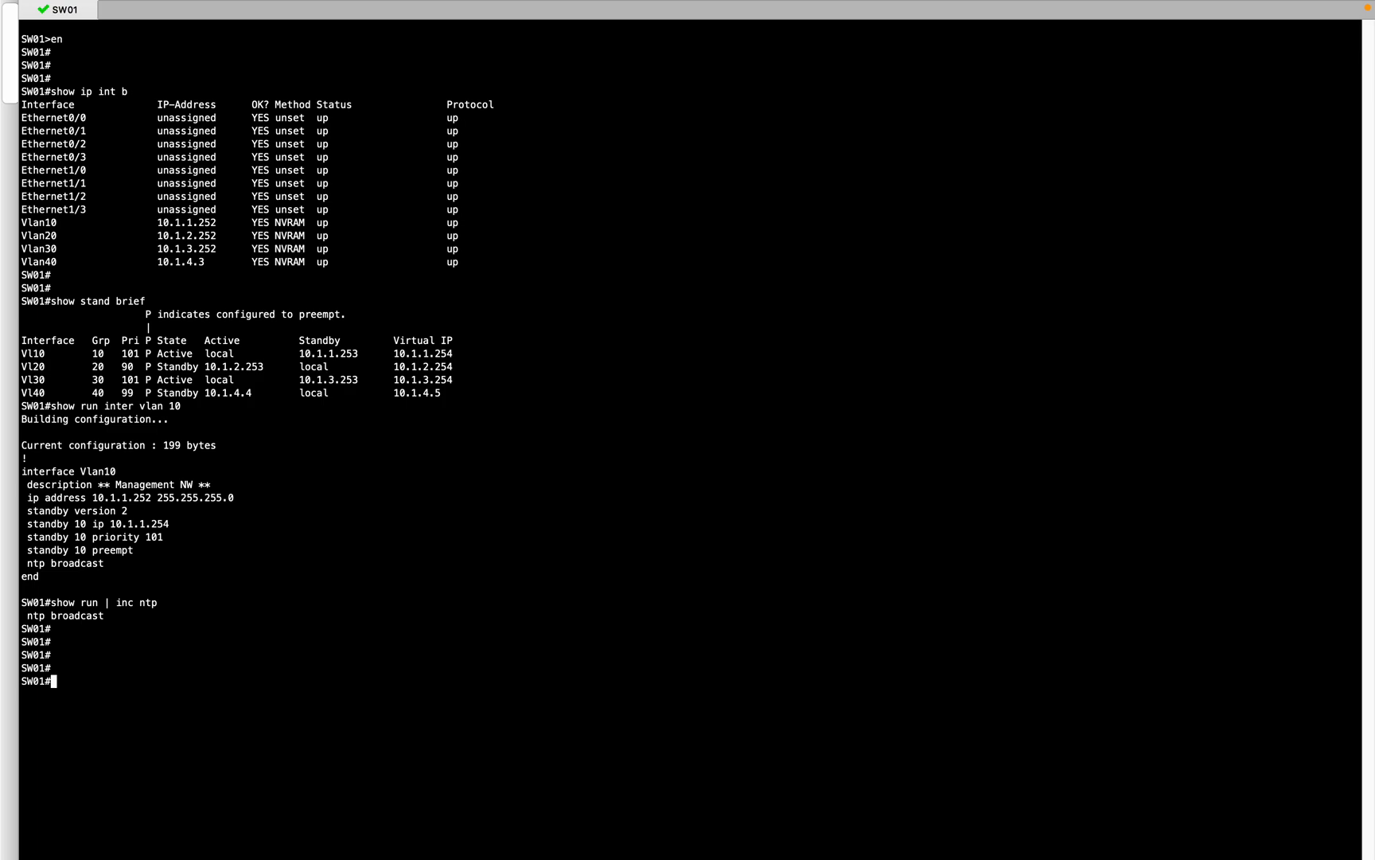
# Step: Enter global configuration on SW01 and make it an NTP master with 'ntp master'
pyautogui.write('conf t')
pyautogui.press('Return')
pyautogui.press('Return')
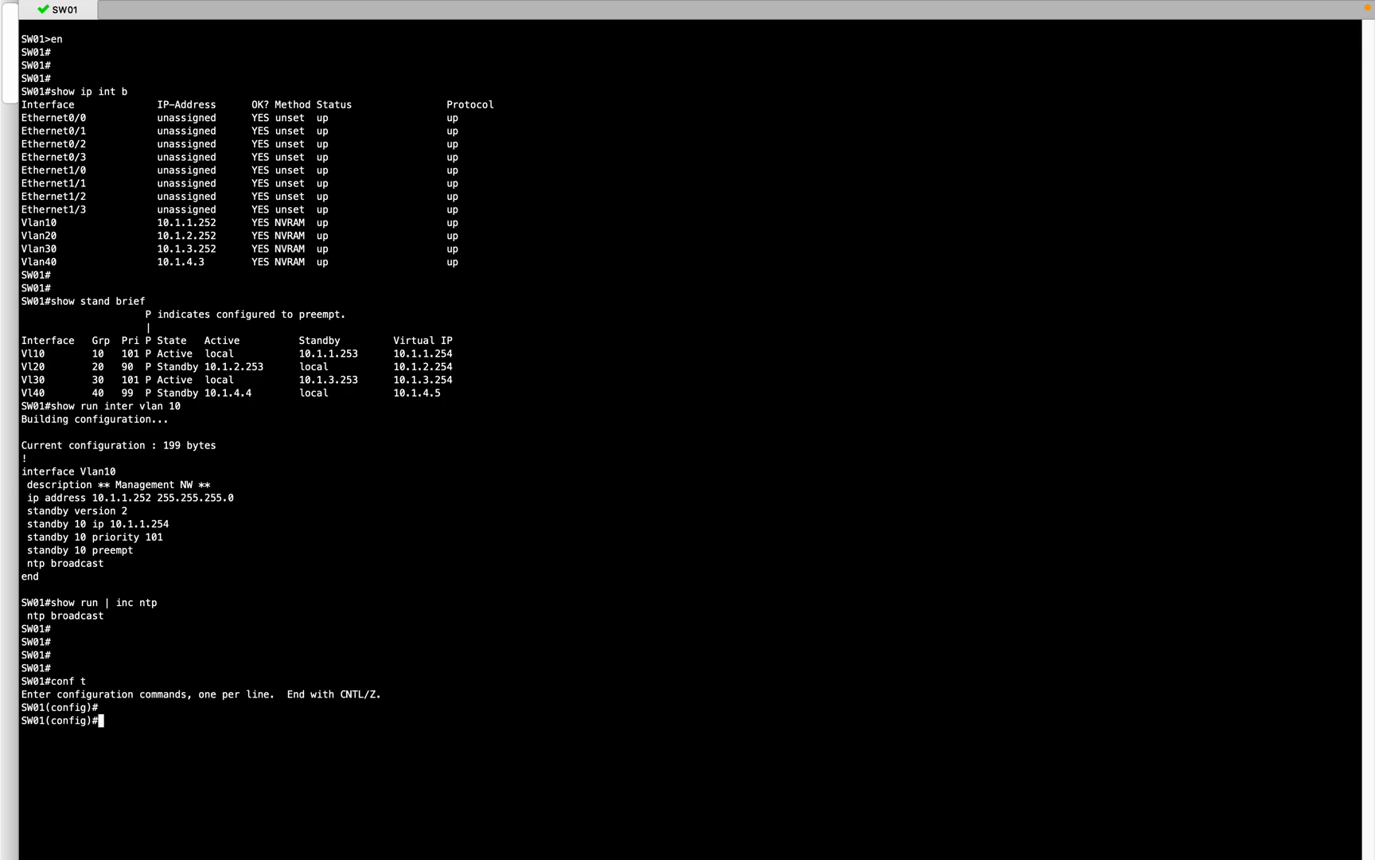
pyautogui.write('ntp master')
pyautogui.press('Return')
pyautogui.press('Up')
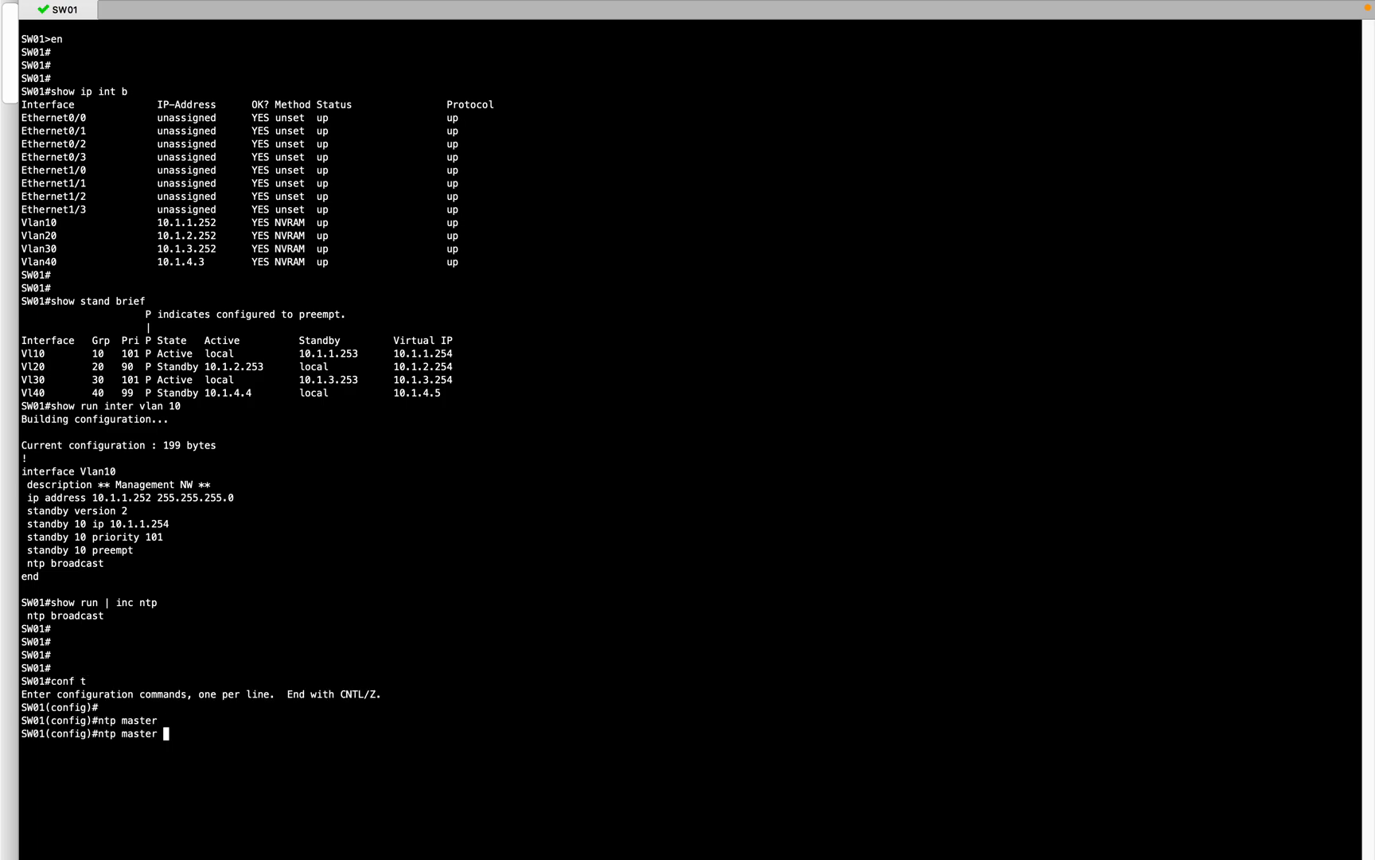
pyautogui.press('Return')
pyautogui.press('Return')
pyautogui.press('Return')
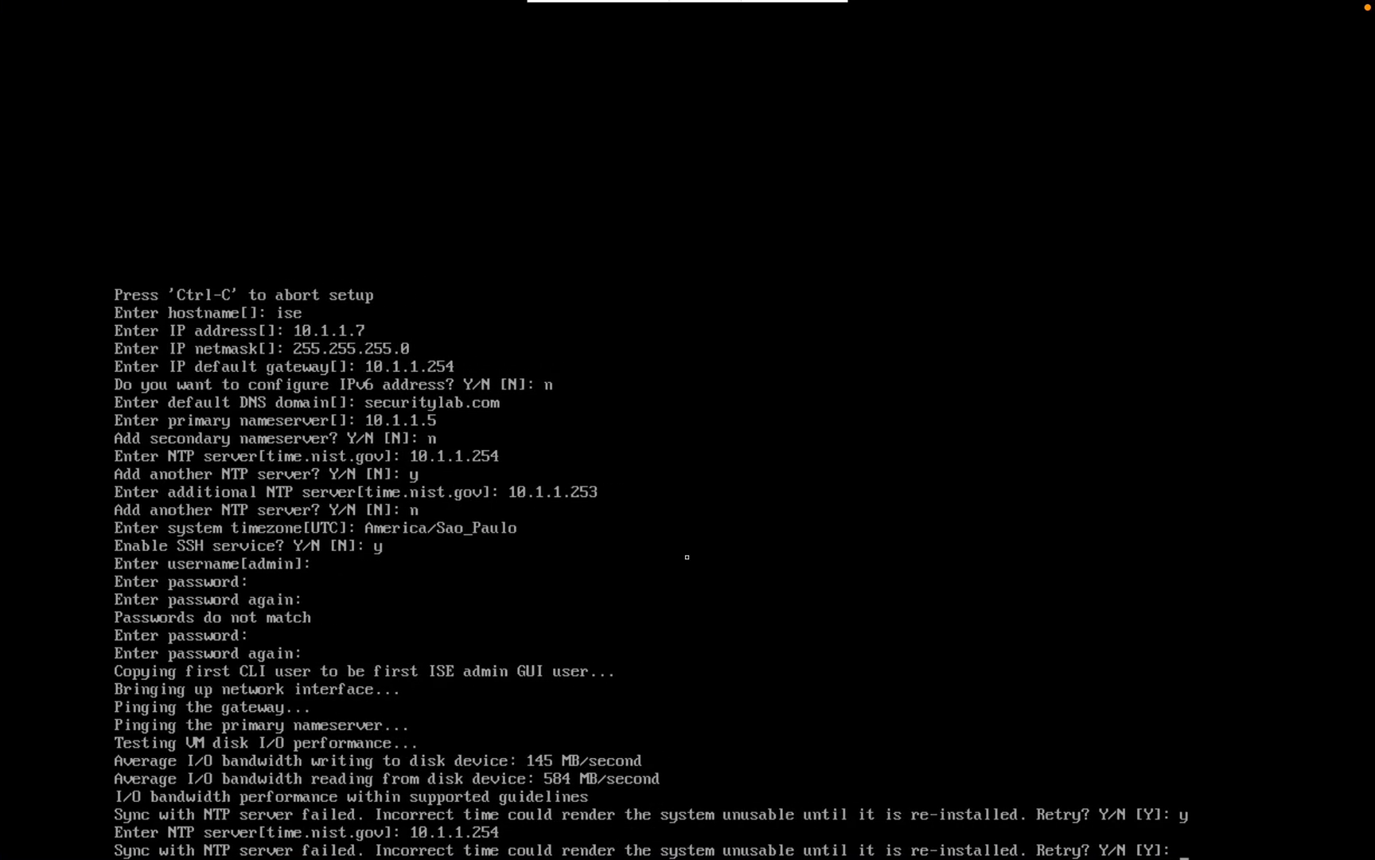
# Step: Retry the ISE setup's NTP sync using 10.1.1.254 as the NTP server
pyautogui.write('y')
pyautogui.press('Return')
pyautogui.write('10.1.1')
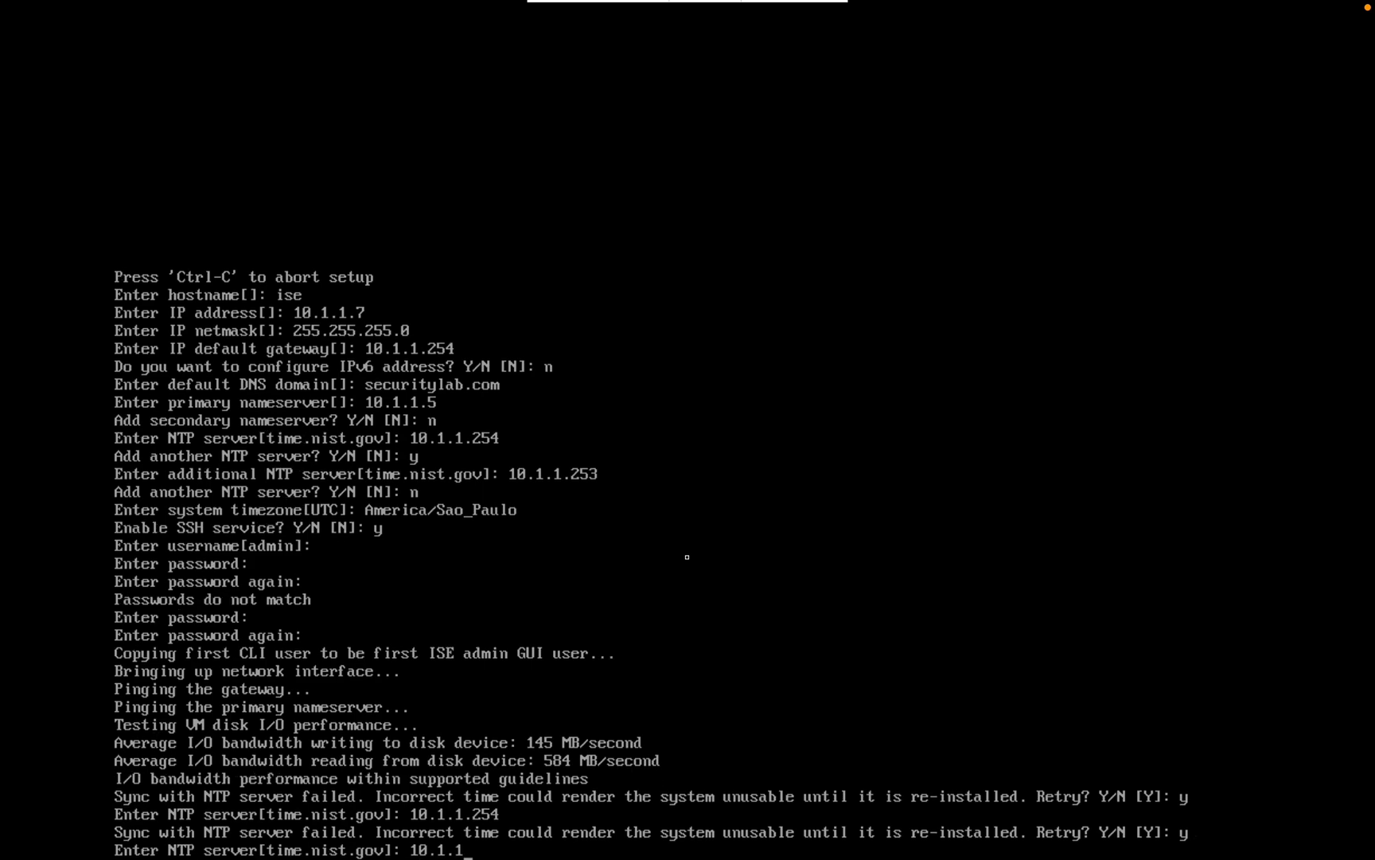
pyautogui.write('.254')
pyautogui.press('Return')
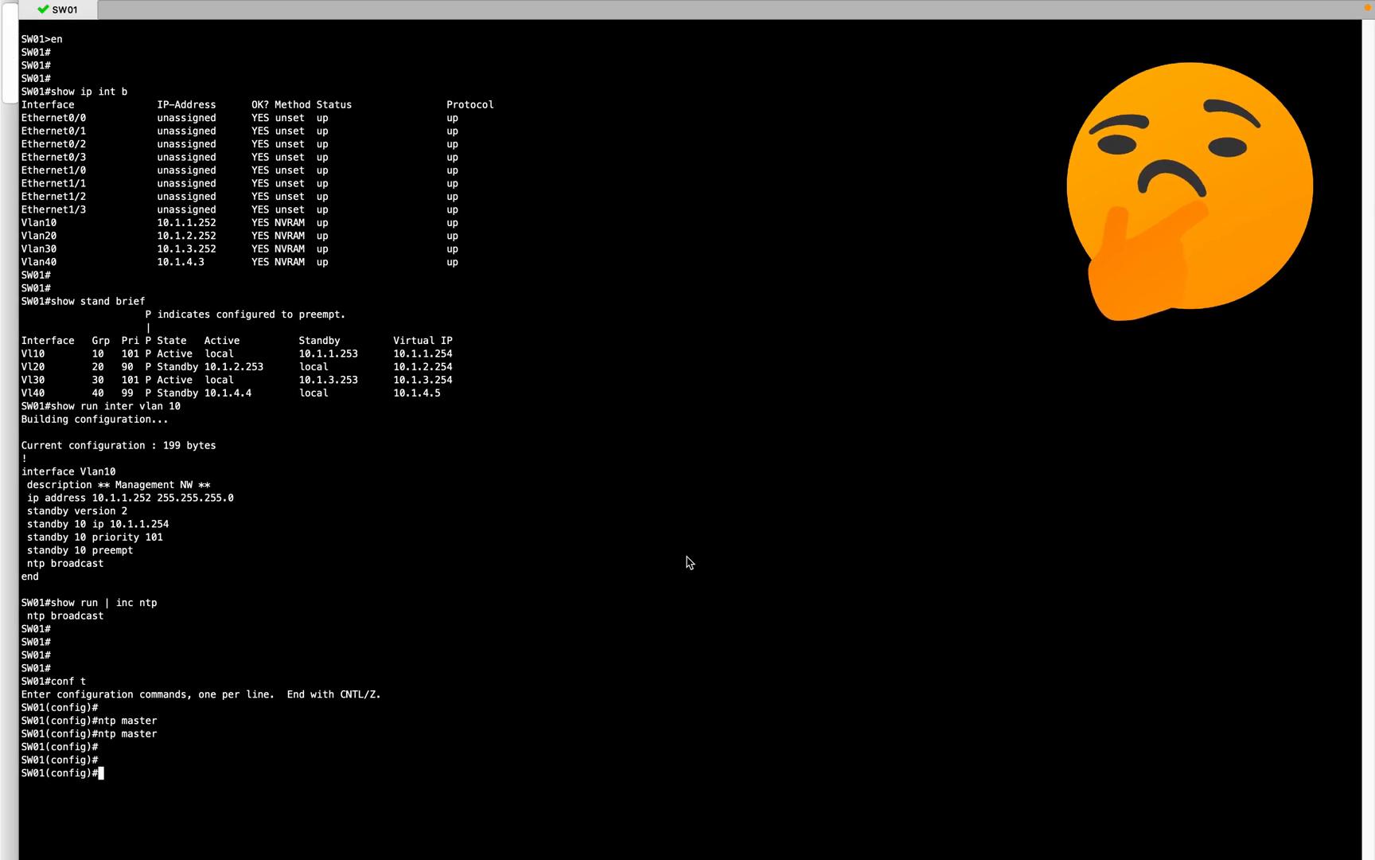
# Step: Display the NTP section of SW01's running config with 'do show run | sec ntp'
pyautogui.write('do')
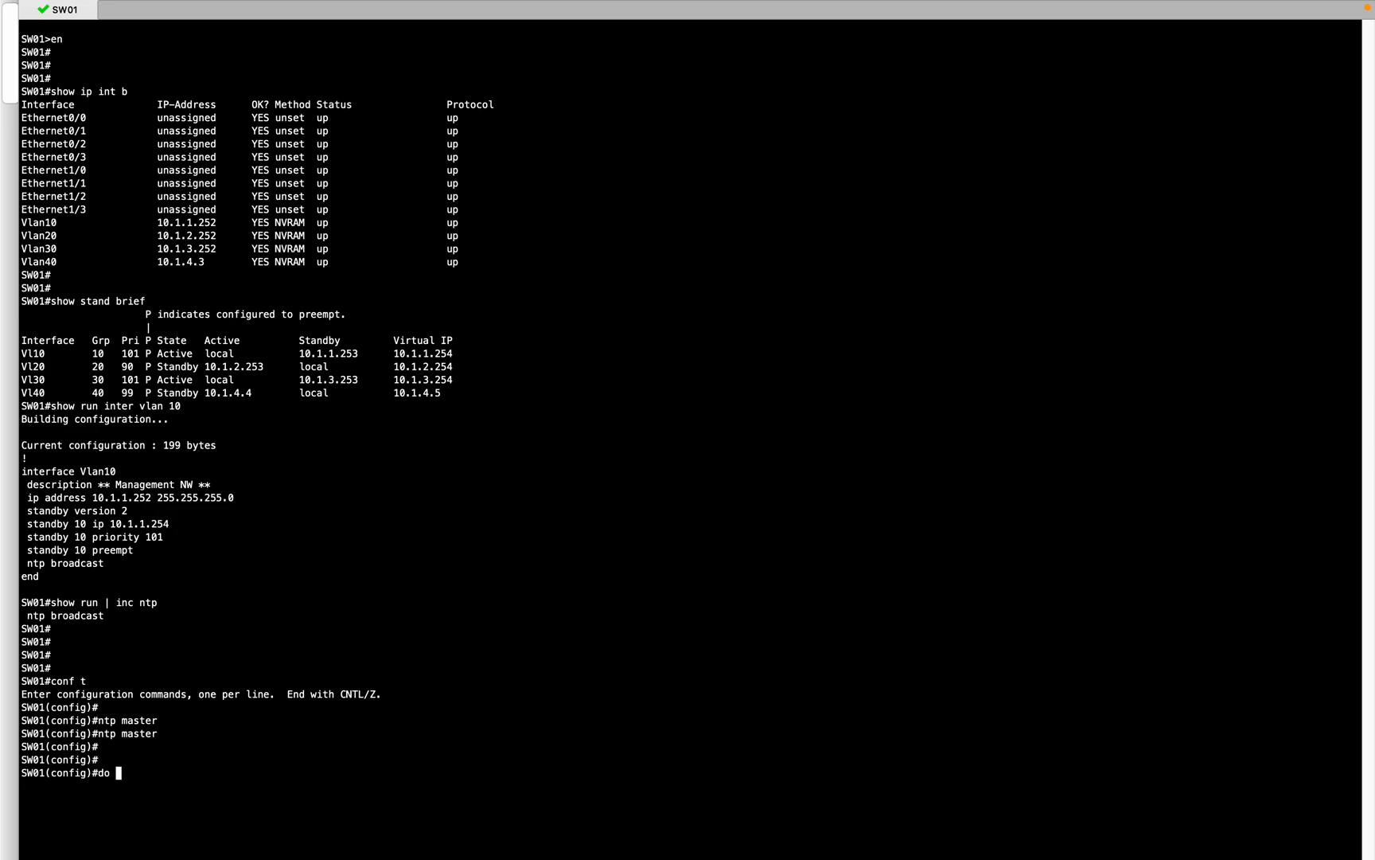
pyautogui.write(' show run | sec ntp')
pyautogui.press('Return')
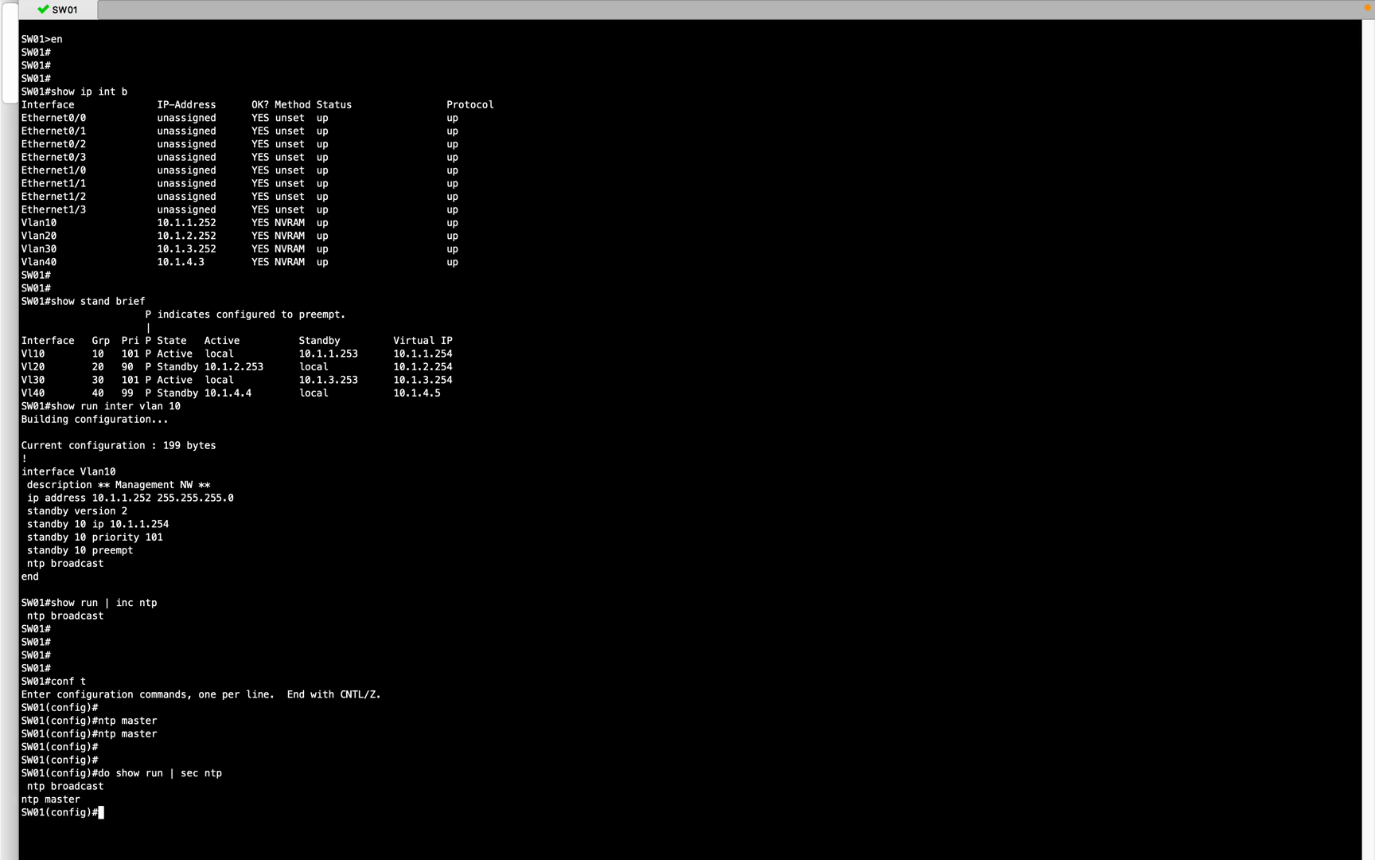
pyautogui.hotkey('ctrl', 'Right')
pyautogui.hotkey('ctrl', 'Right')
pyautogui.hotkey('ctrl', 'Right')
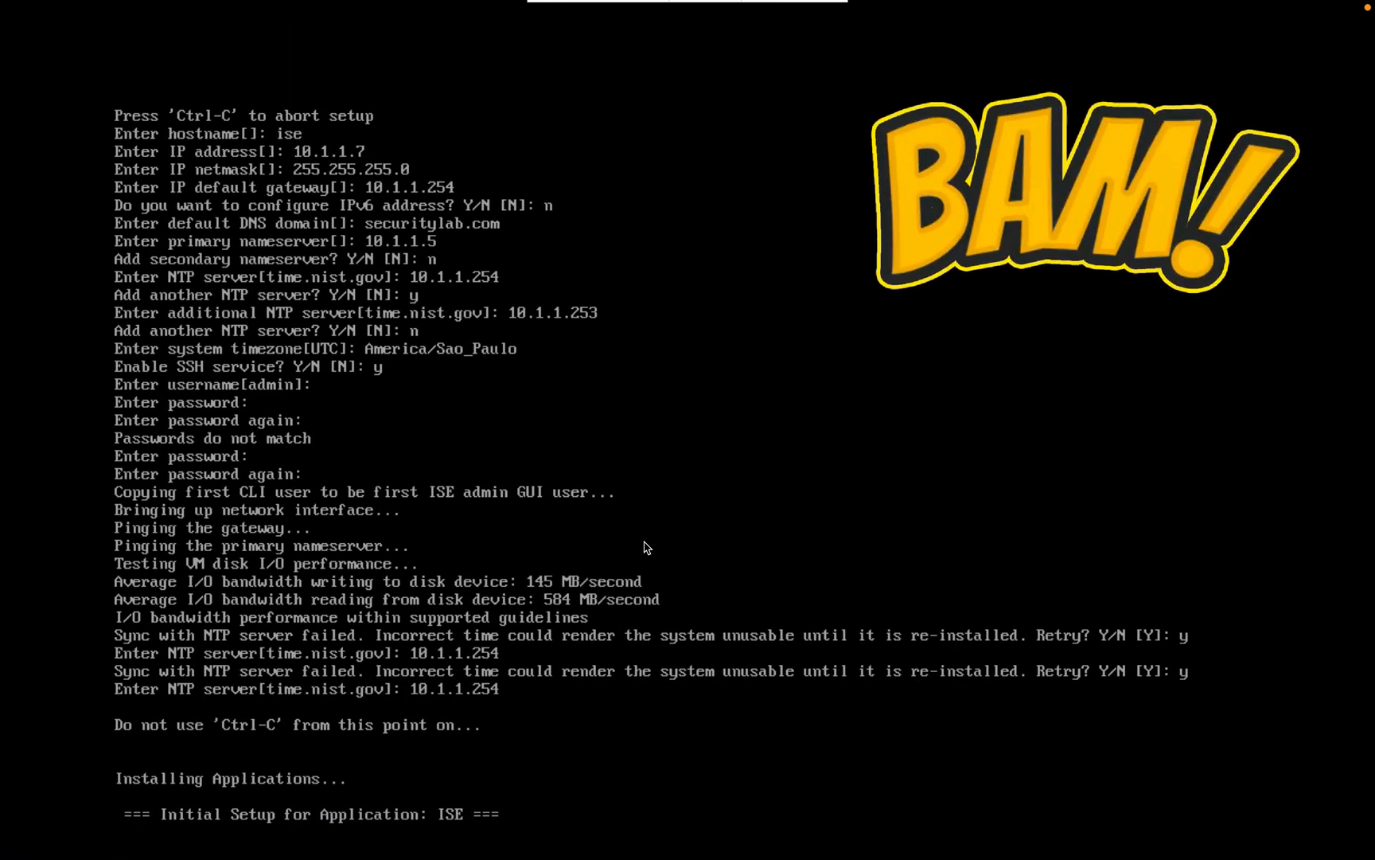
pyautogui.hotkey('ctrl', 'Left')
pyautogui.hotkey('ctrl', 'Left')
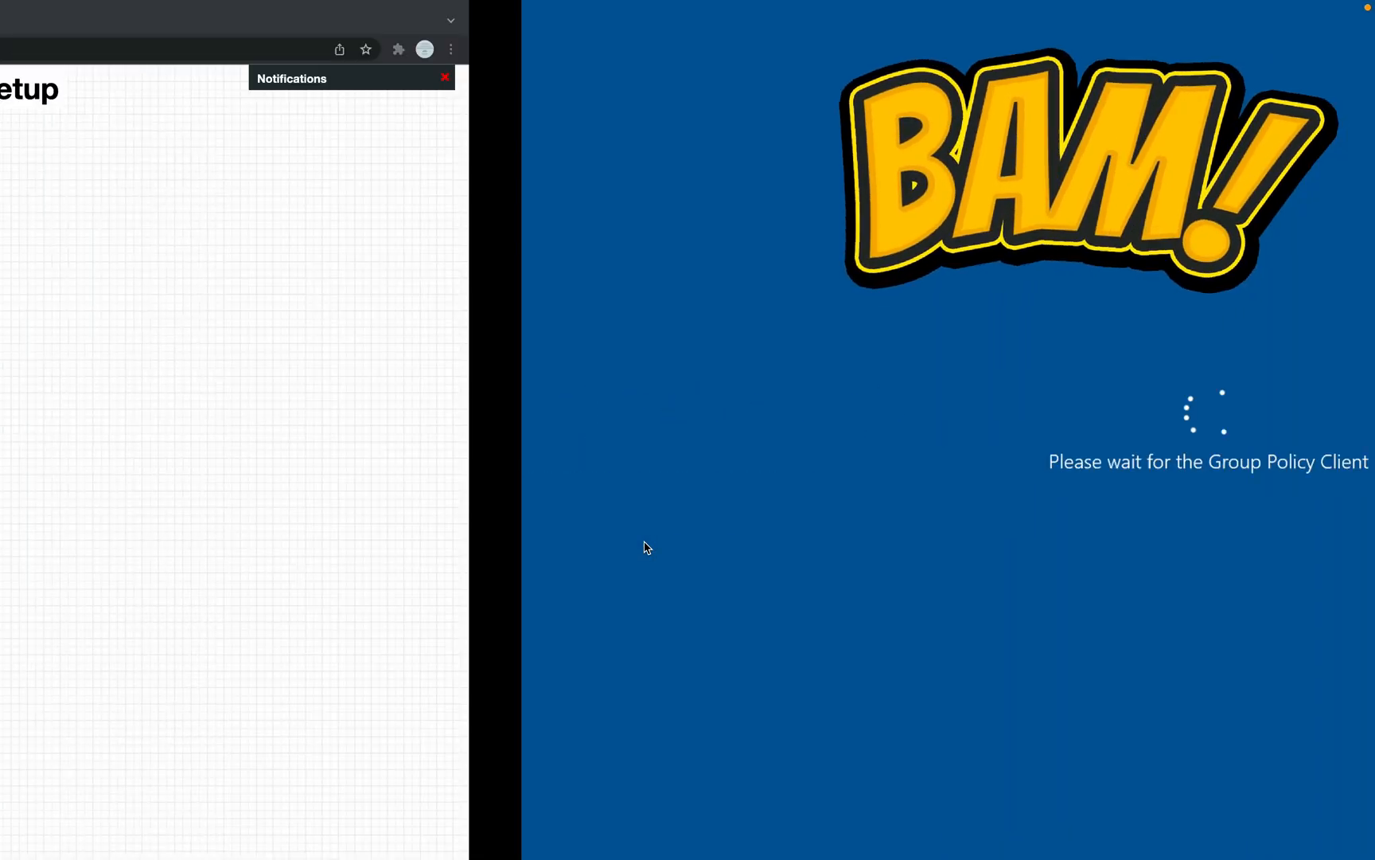
pyautogui.hotkey('ctrl', 'Left')
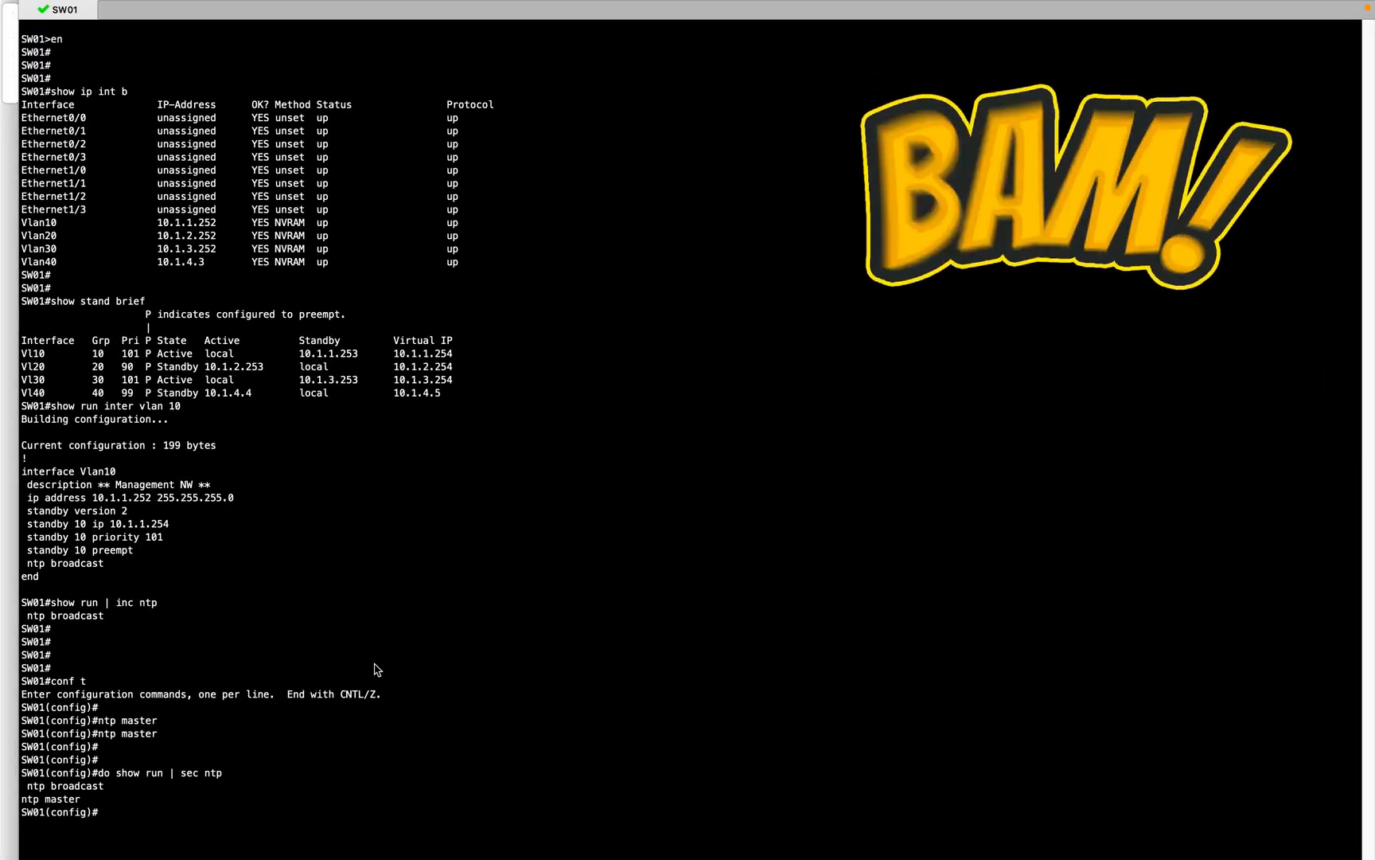
# Step: Save SW01's configuration with 'do wr' and leave configuration mode
pyautogui.write('do wr')
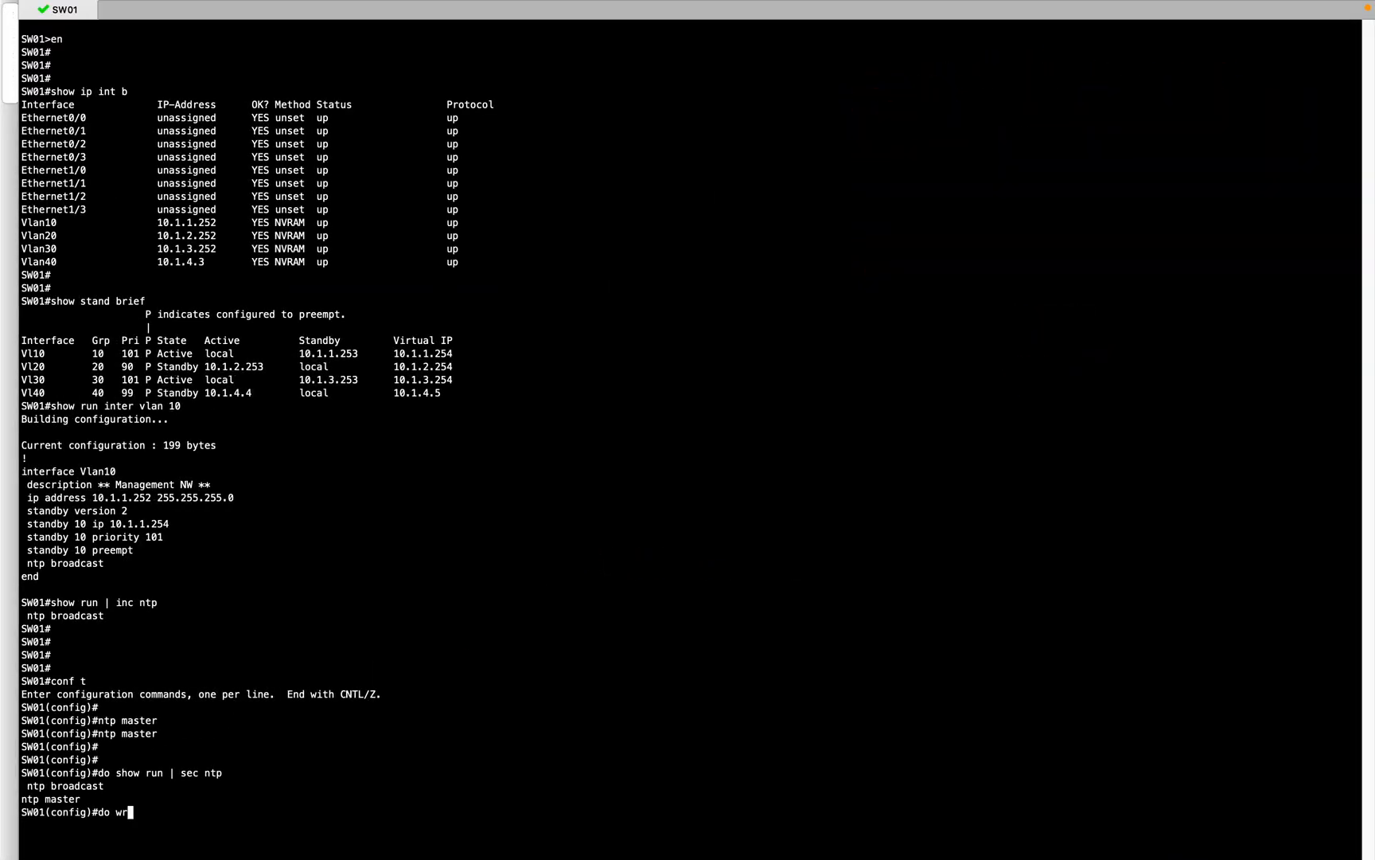
pyautogui.press('Return')
pyautogui.write('end')
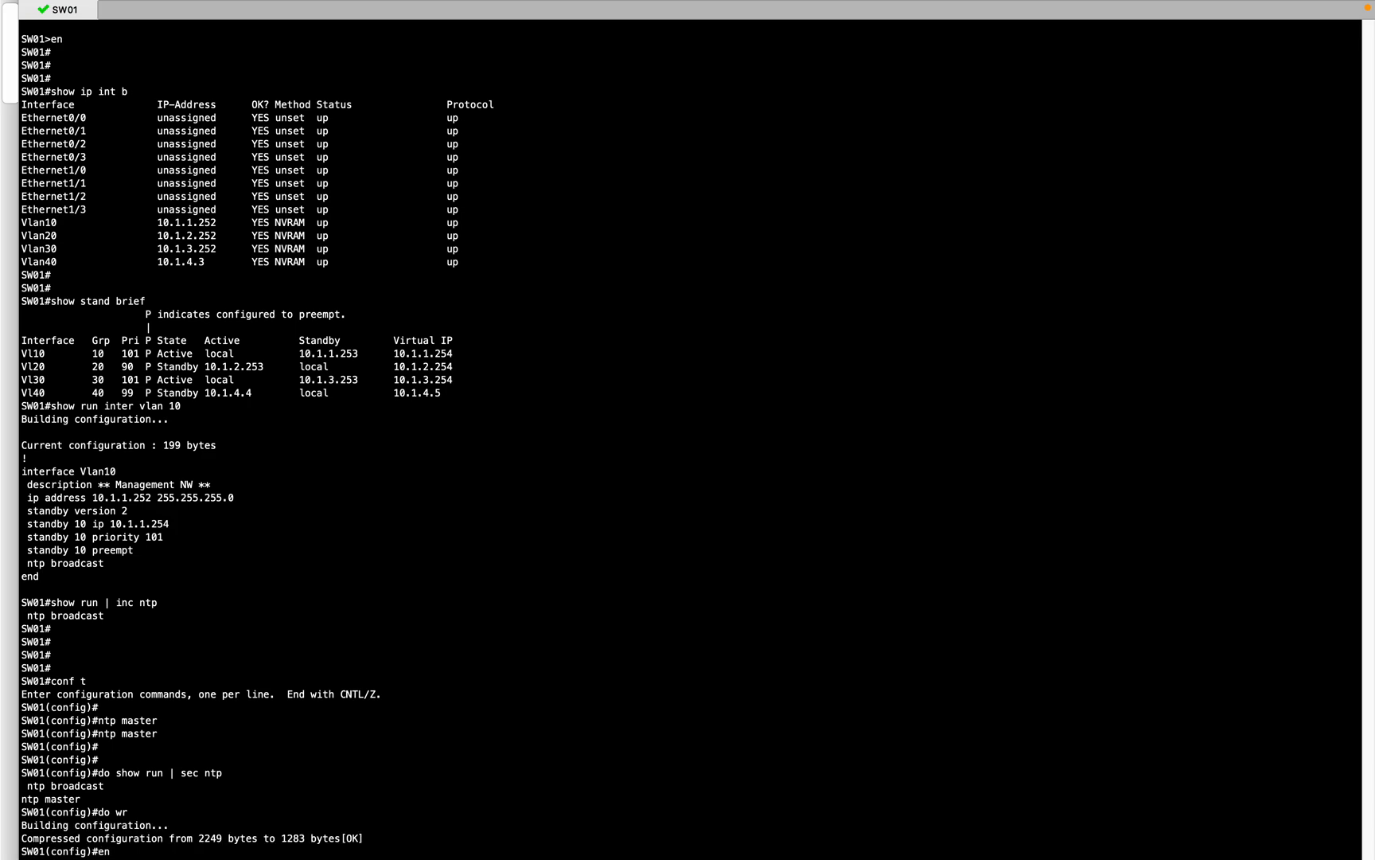
pyautogui.press('Return')
pyautogui.press('Return')
pyautogui.press('Return')
pyautogui.press('Return')
pyautogui.press('Return')
pyautogui.press('Return')
pyautogui.press('Return')
pyautogui.press('Return')
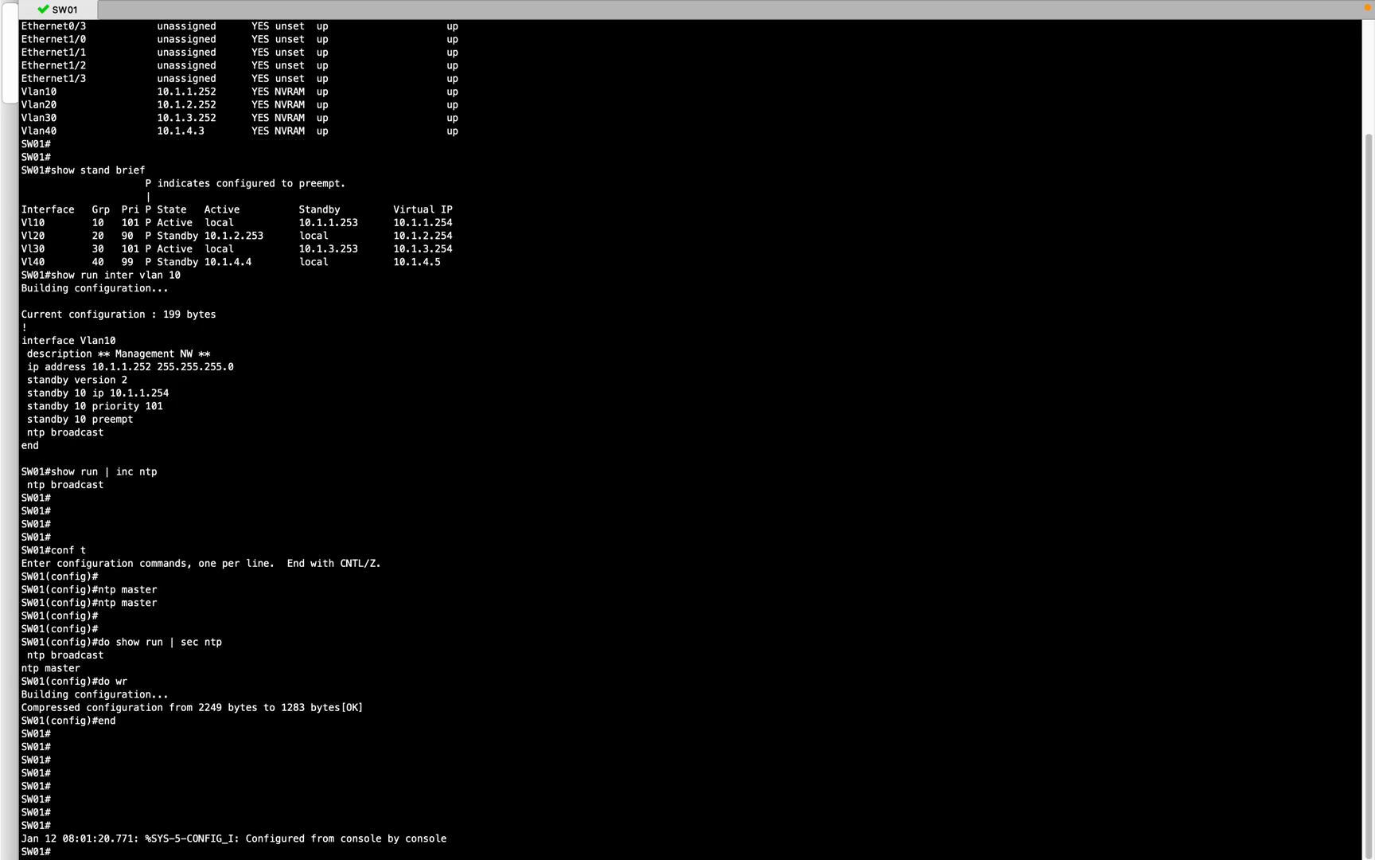
pyautogui.press('Return')
pyautogui.press('Return')
pyautogui.press('Return')
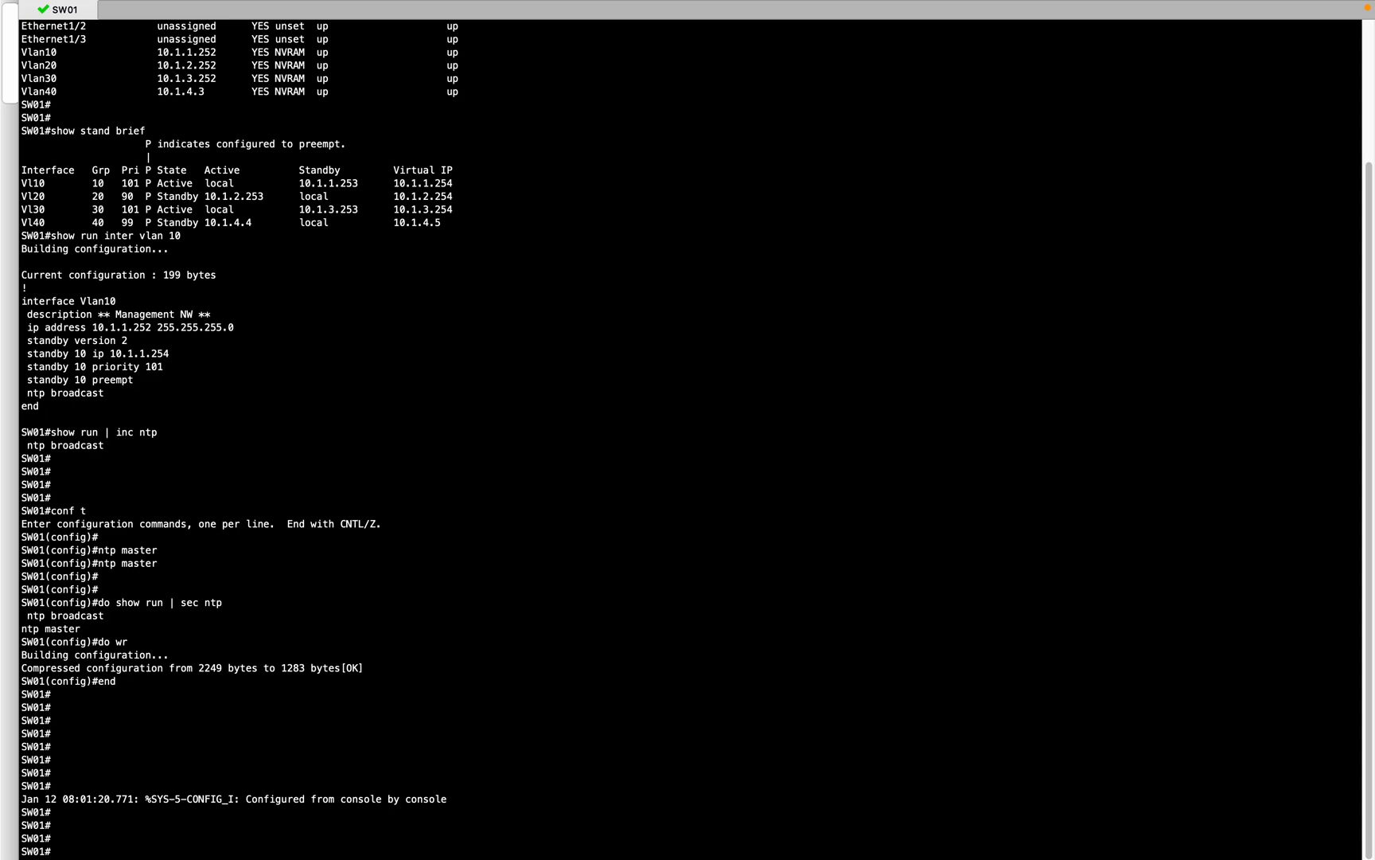
# Step: Sign in to the Windows server with the account password
pyautogui.hotkey('ctrl', 'Right')
pyautogui.hotkey('ctrl', 'Right')
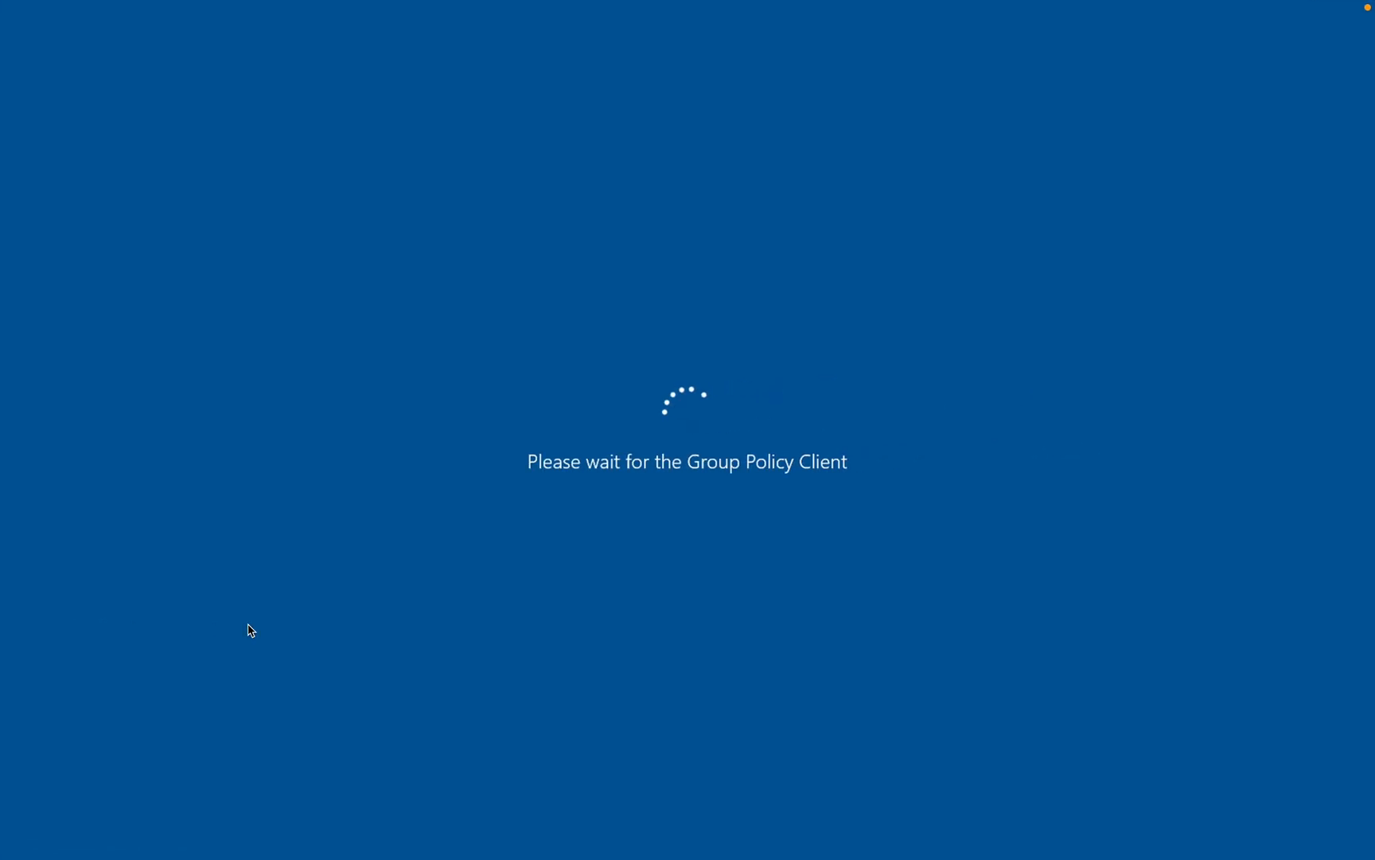
pyautogui.hotkey('ctrl', 'Right')
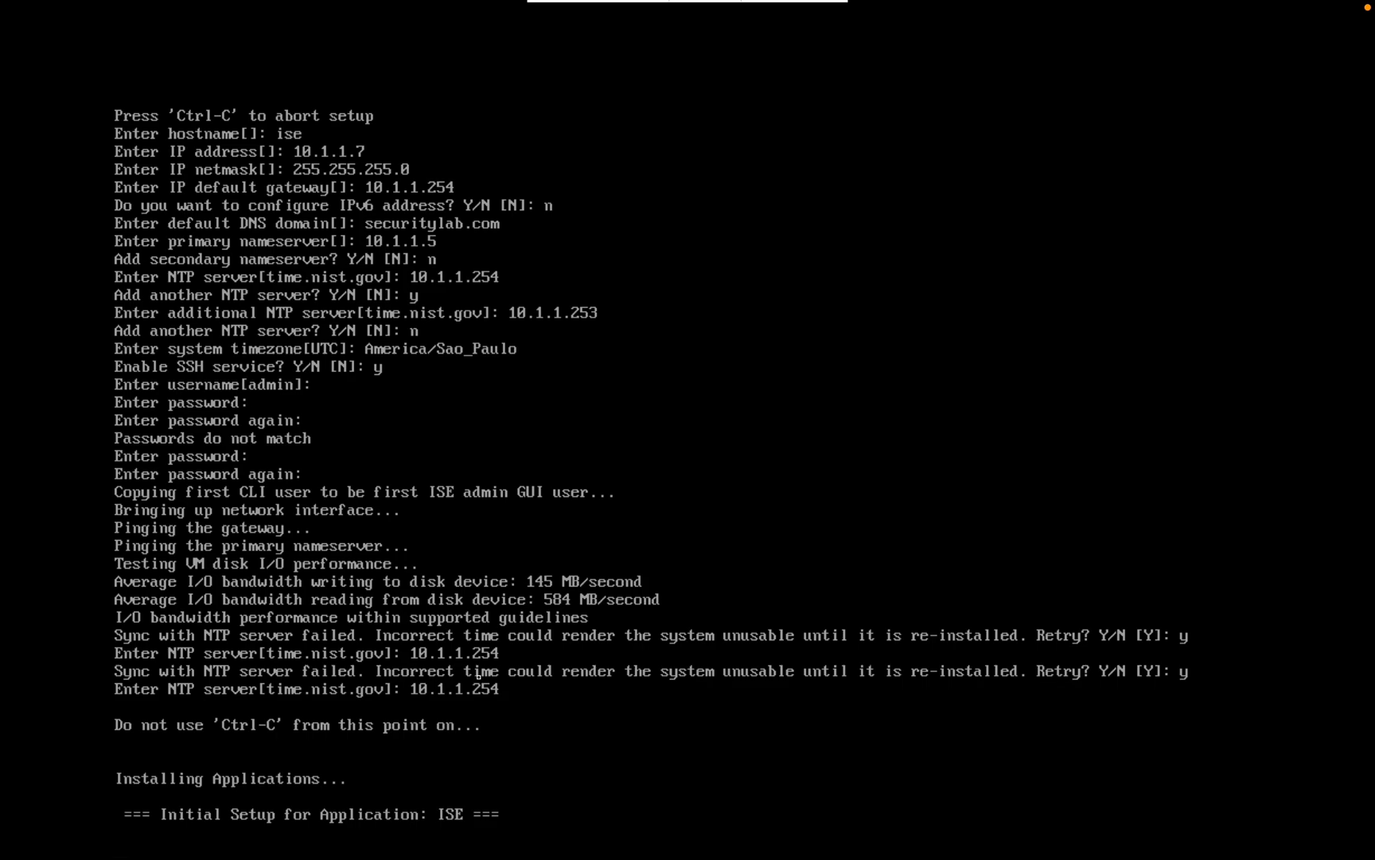
pyautogui.hotkey('ctrl', 'Left')
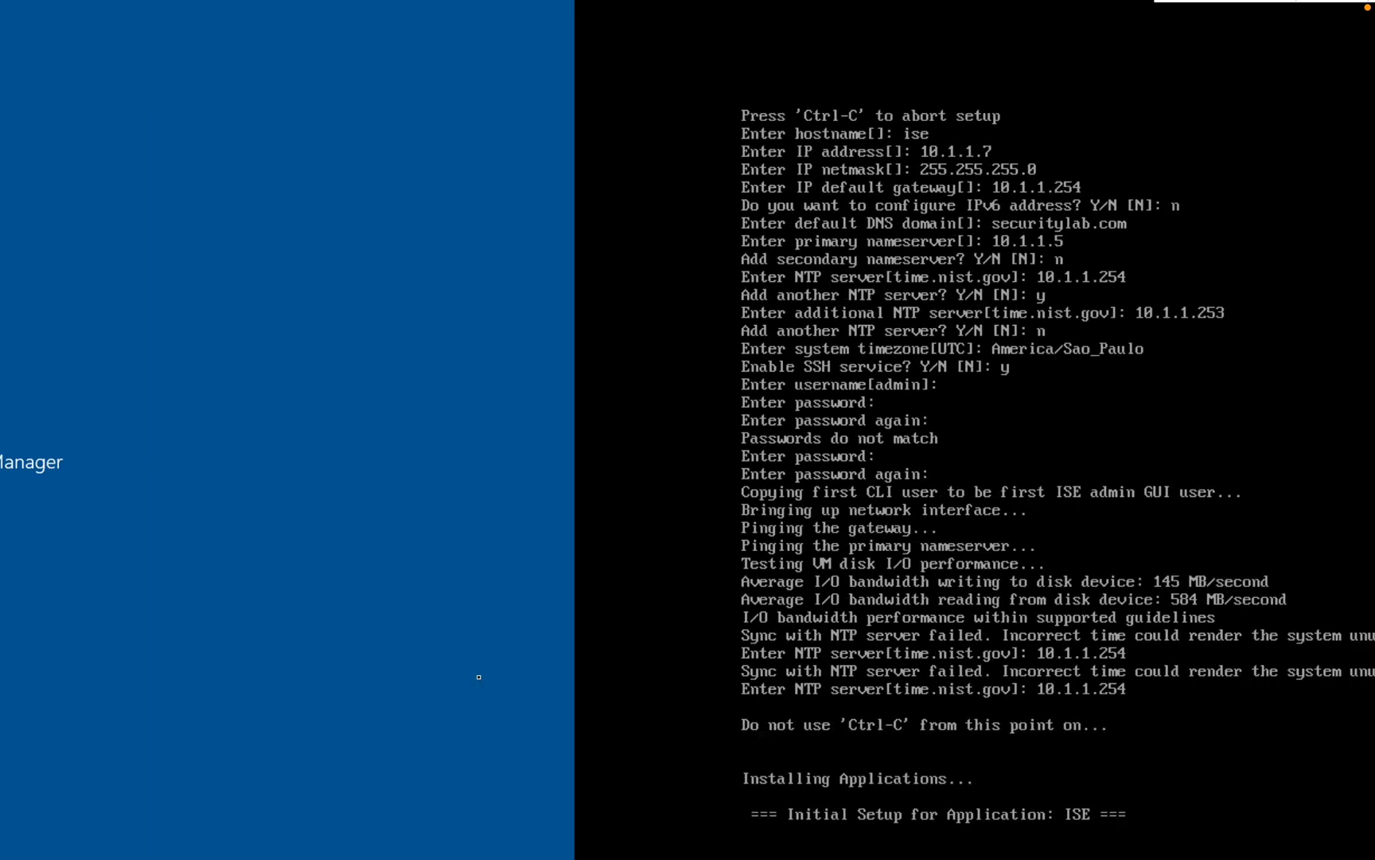
pyautogui.press('Return')
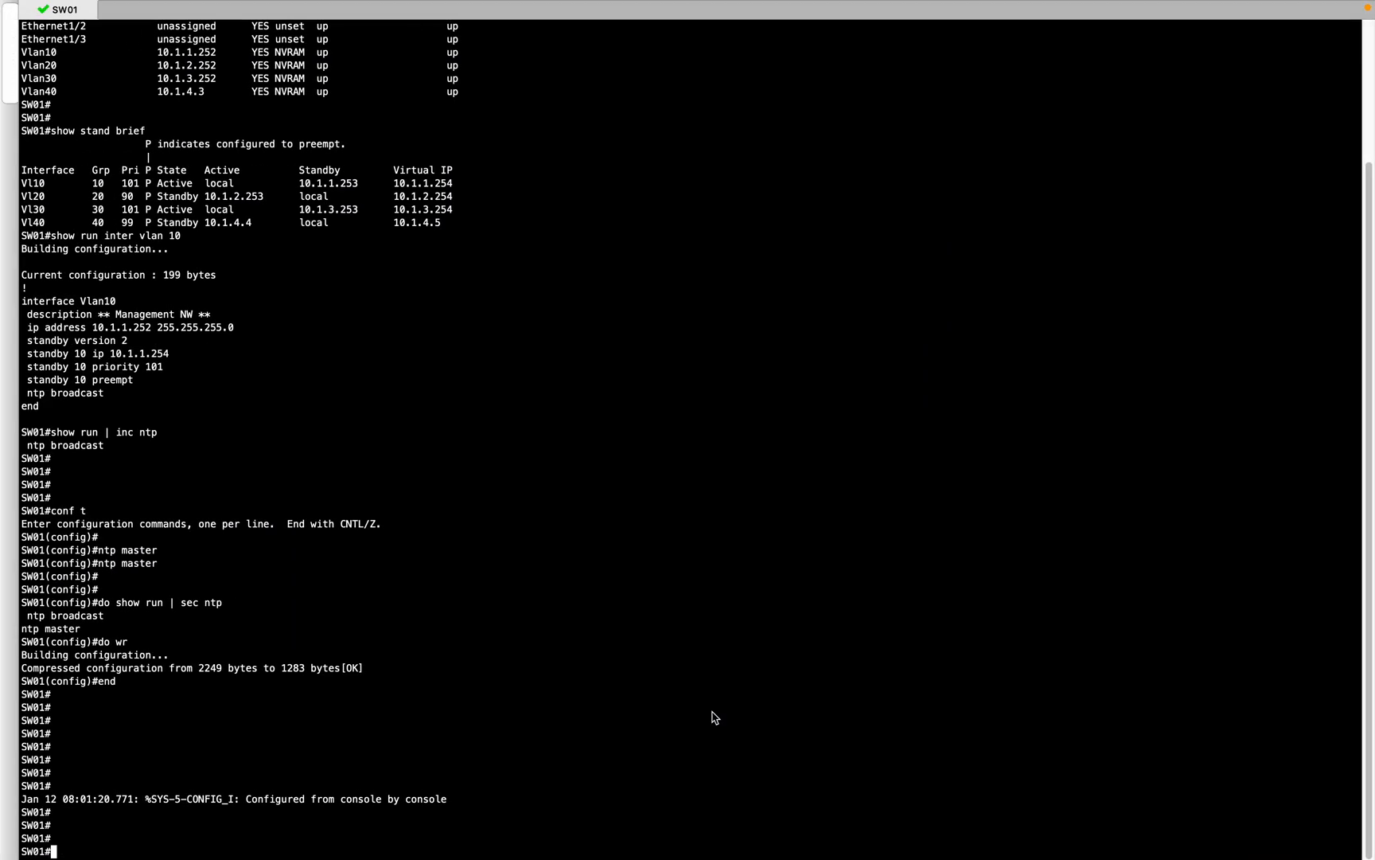
# Step: Check SW01's current time with 'show clock'
pyautogui.write('how clo')
pyautogui.press('Tab')
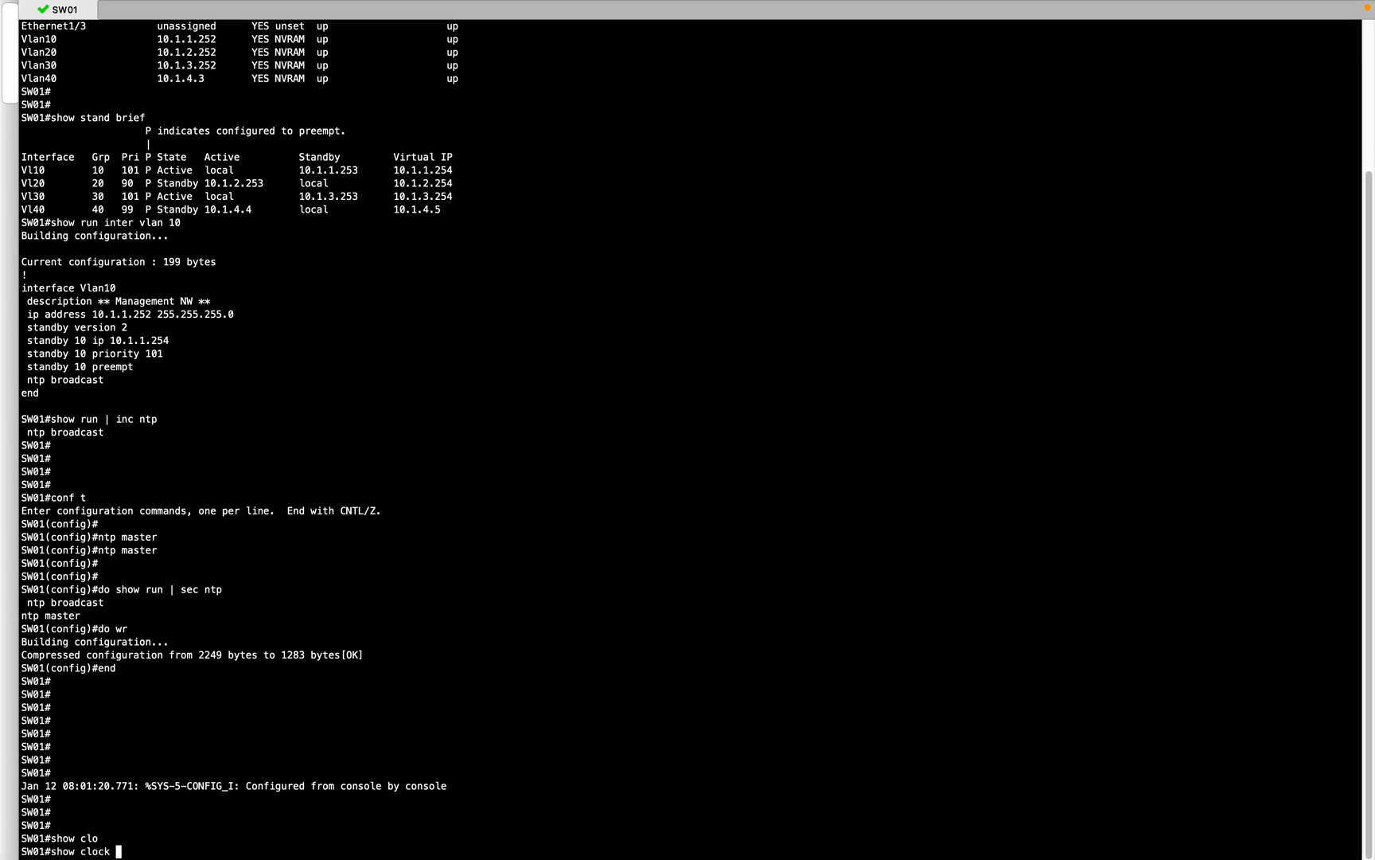
pyautogui.press('Return')
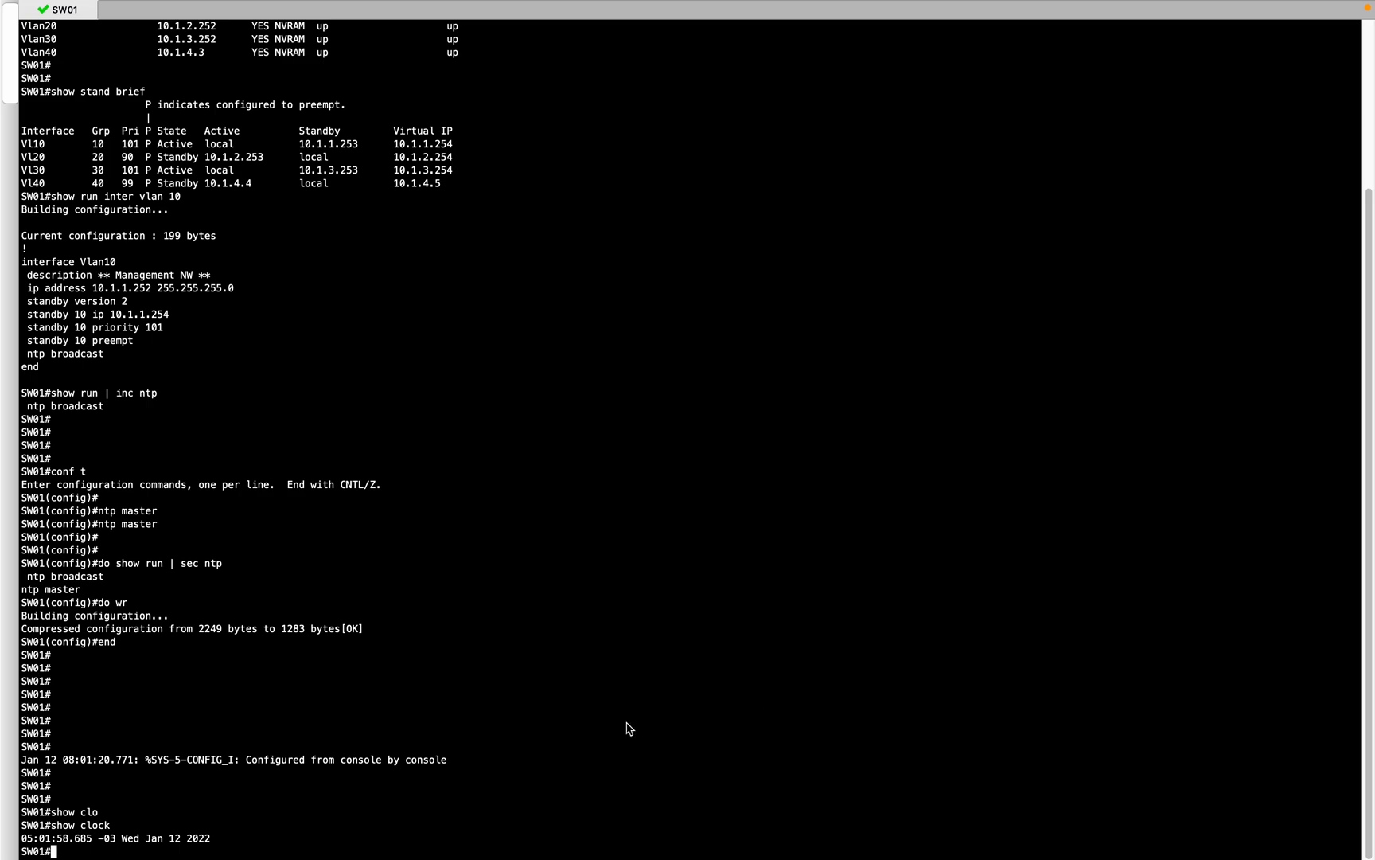
pyautogui.hotkey('ctrl', 'Right')
pyautogui.hotkey('ctrl', 'Right')
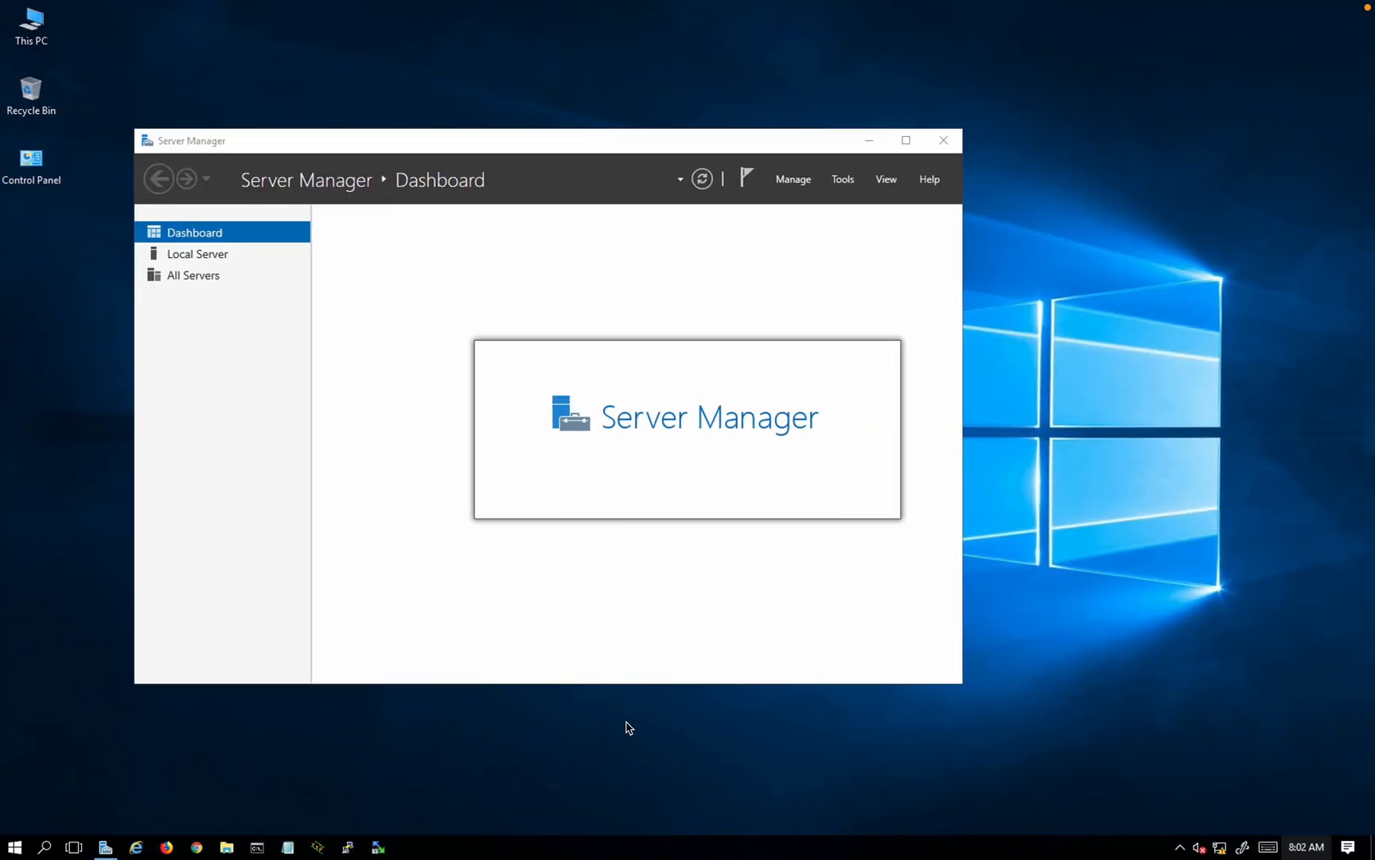
pyautogui.hotkey('ctrl', 'Right')
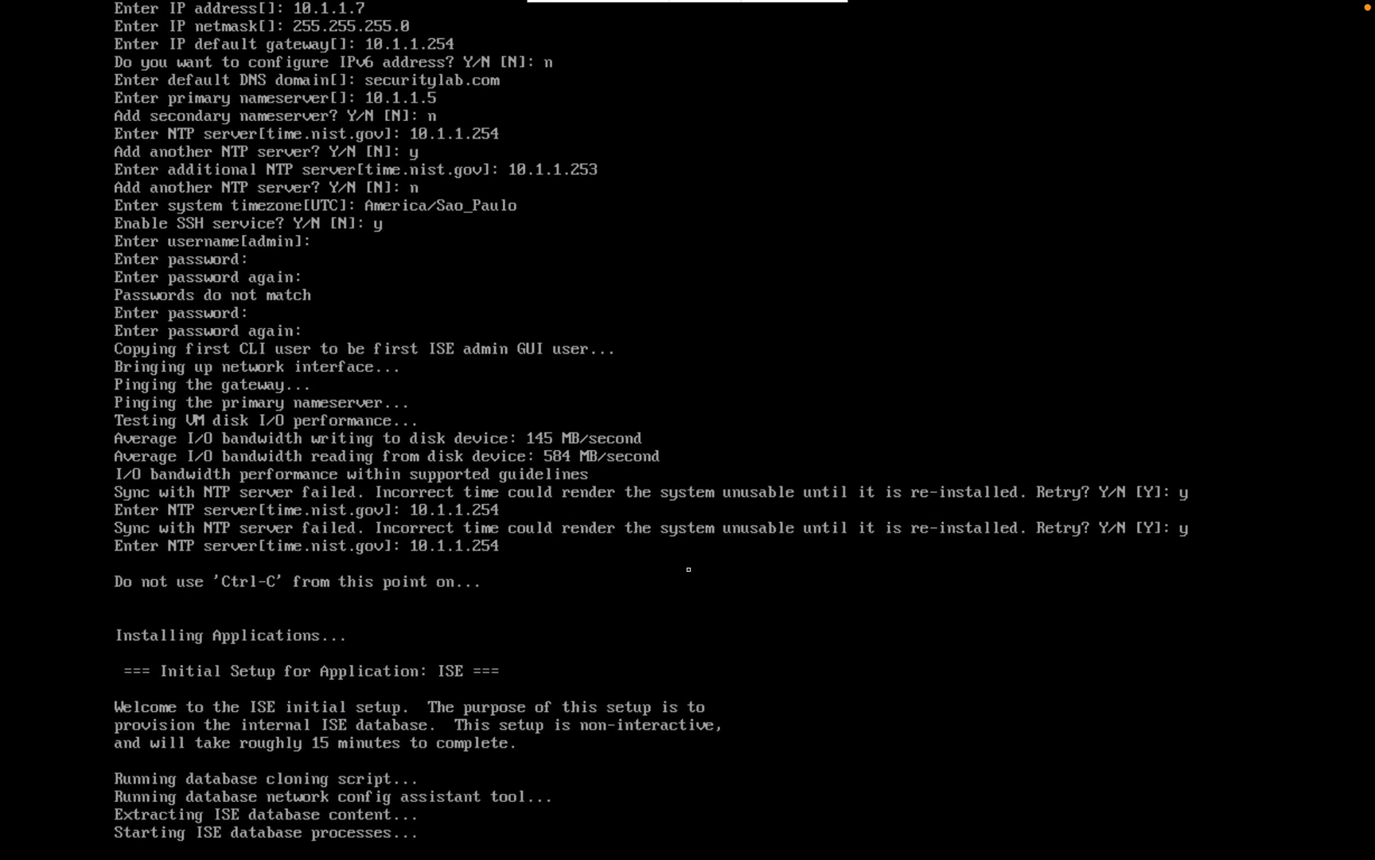
# Step: Check Server Manager's notifications, which show DHCP post-deployment configuration still pending
pyautogui.hotkey('ctrl', 'Left')
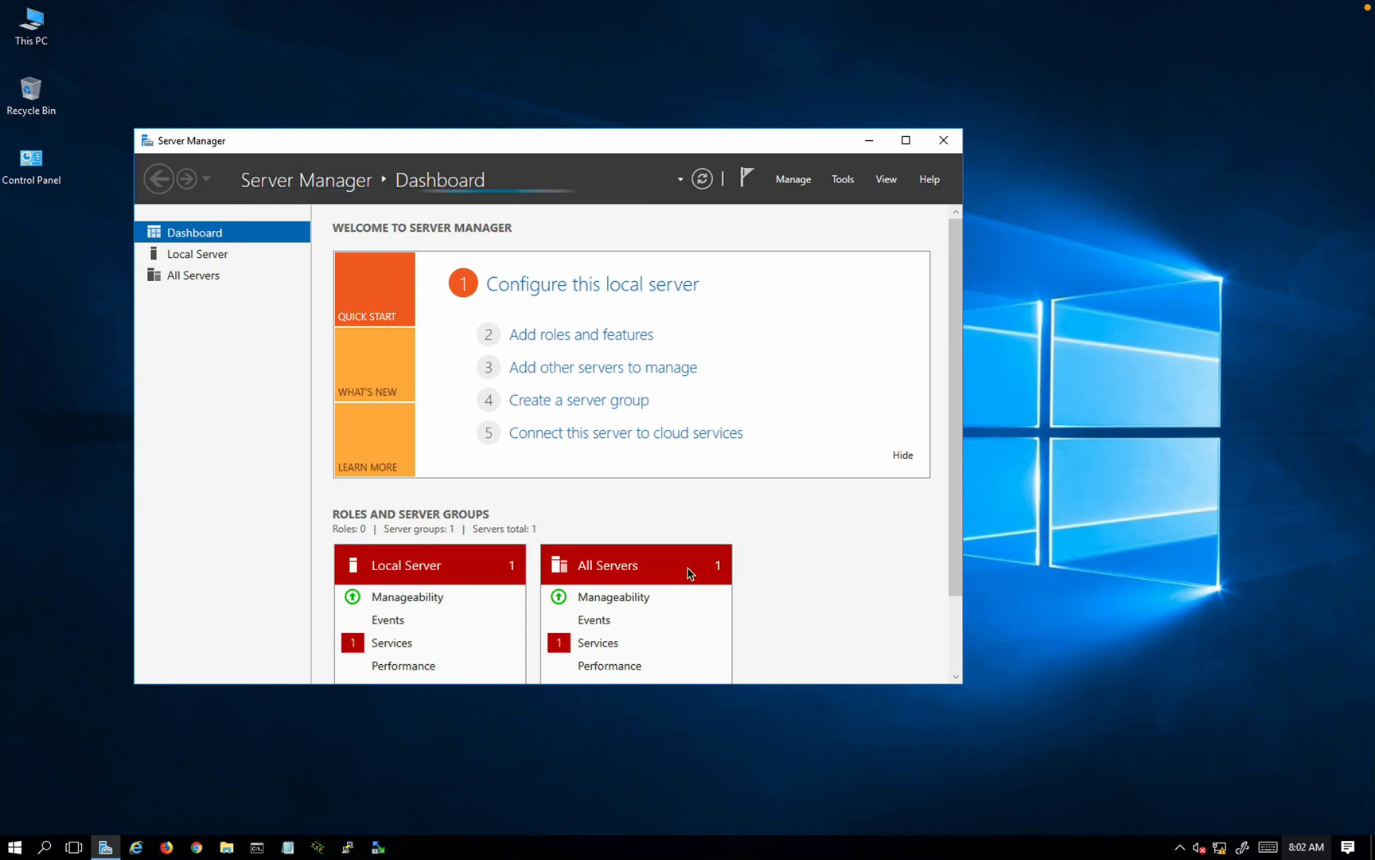
pyautogui.hotkey('ctrl', 'Left')
pyautogui.hotkey('ctrl', 'Right')
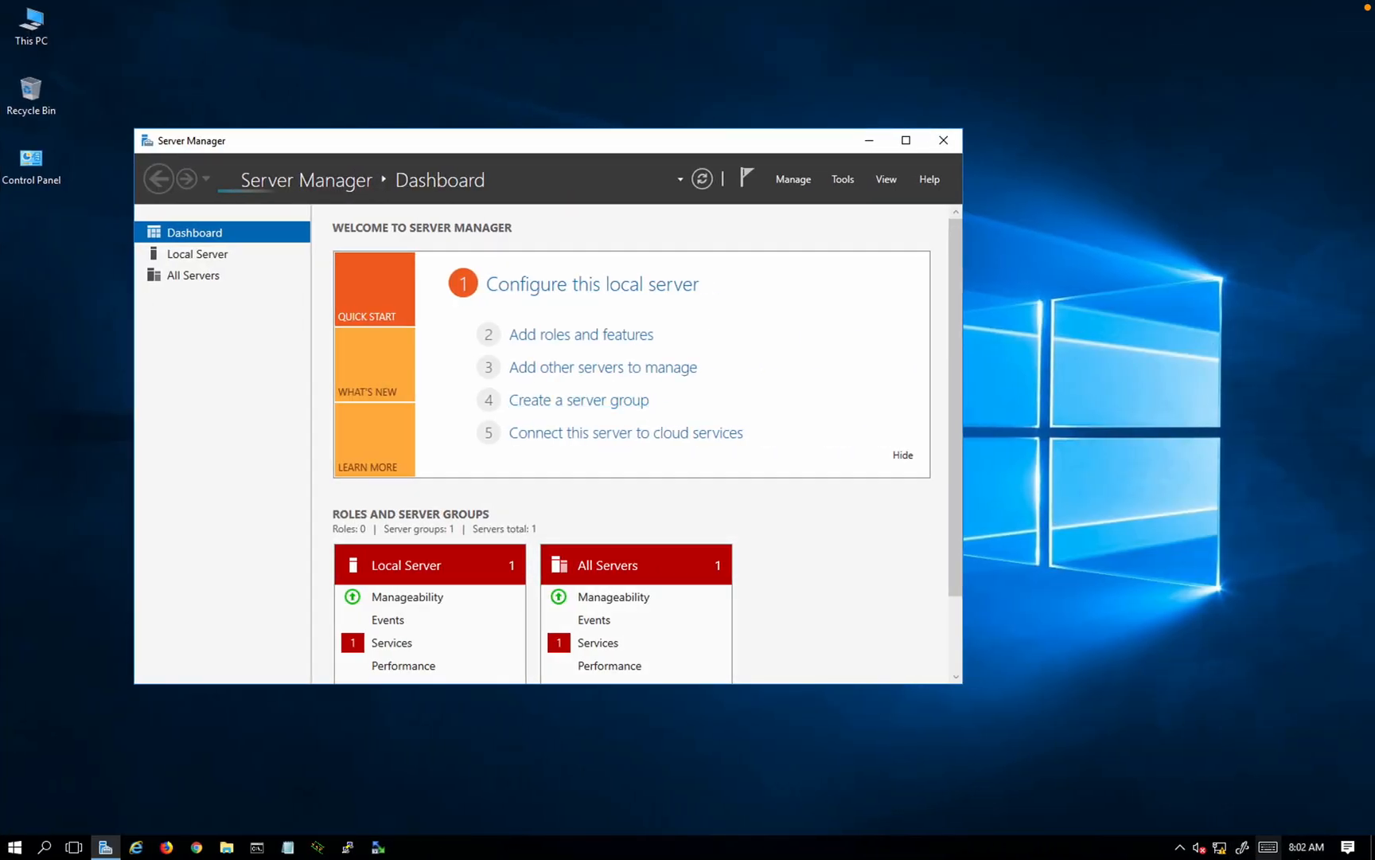
pyautogui.hotkey('ctrl', 'Left')
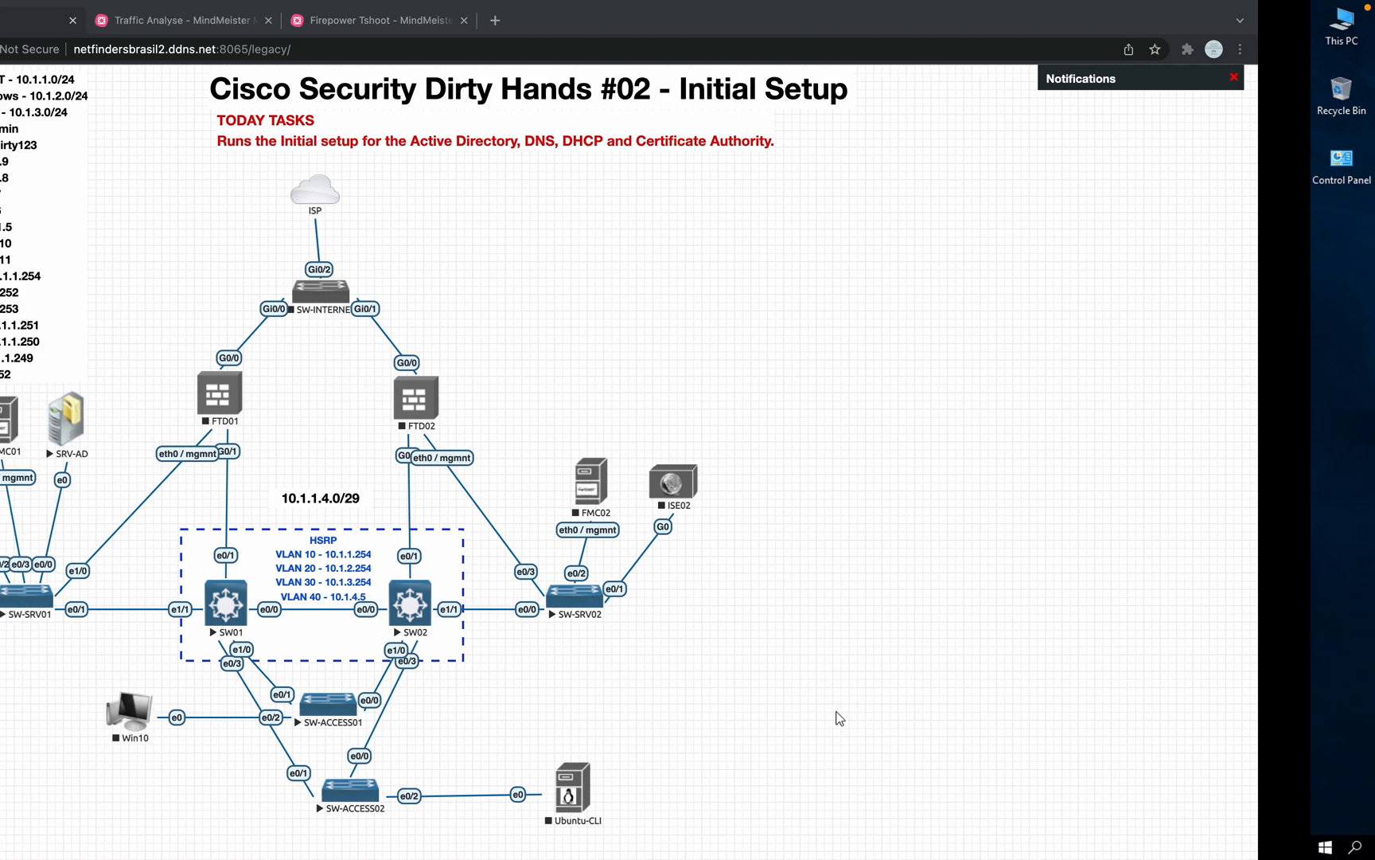
pyautogui.hotkey('ctrl', 'Right')
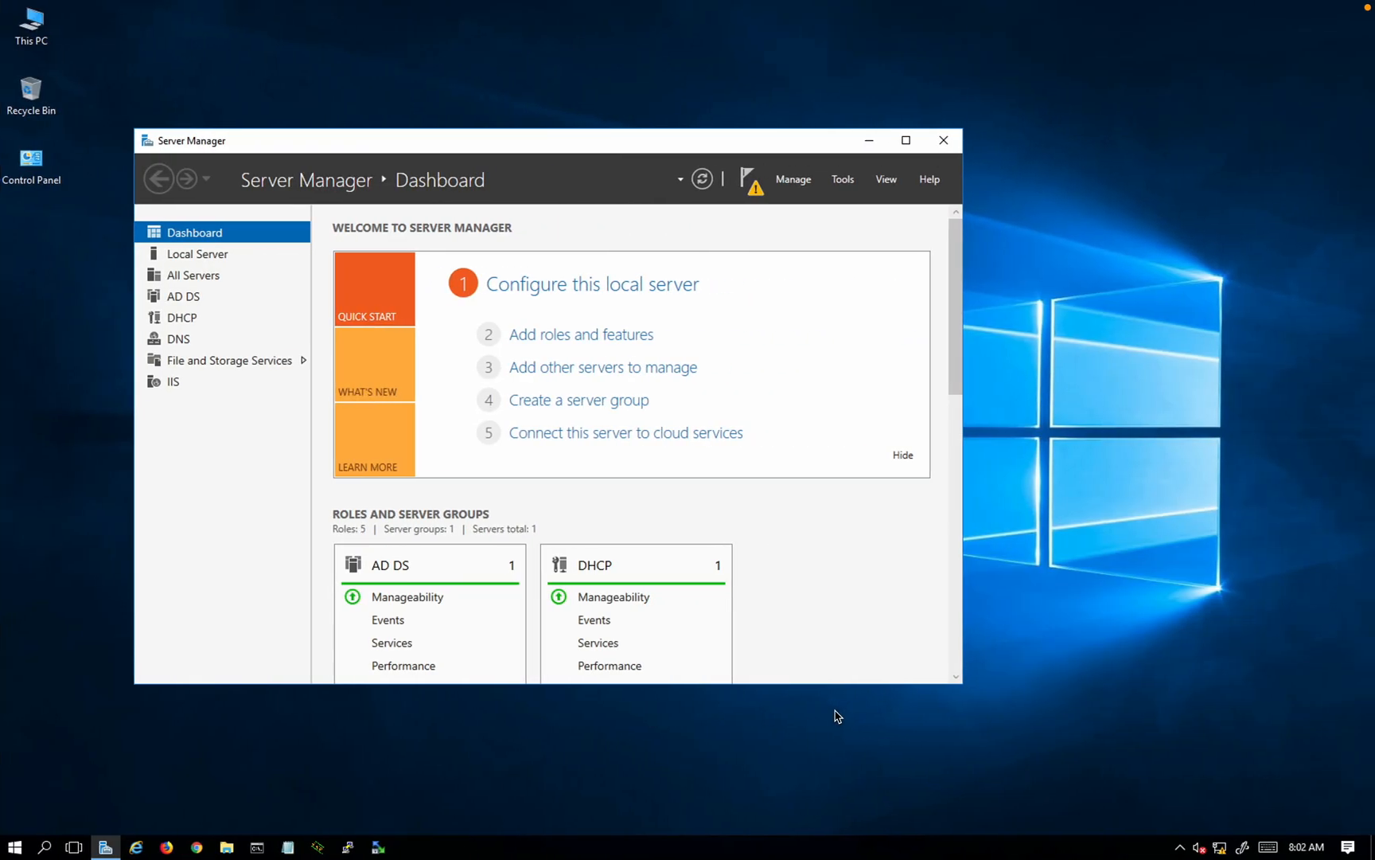
pyautogui.click(745, 183)
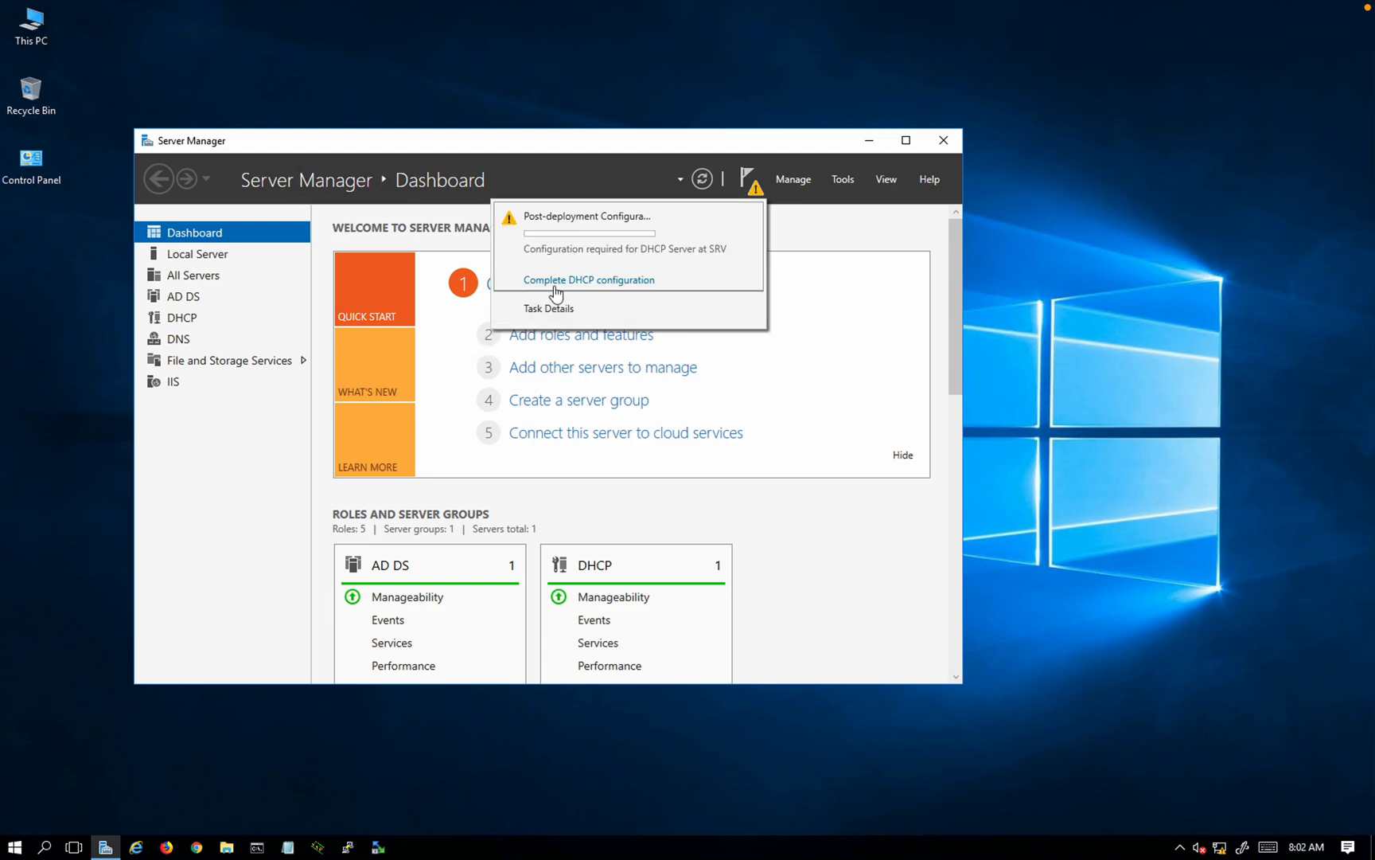
pyautogui.click(434, 383)
# Step: Add the Active Directory Certificate Services role with its management tools, advancing to Role Services
pyautogui.click(519, 343)
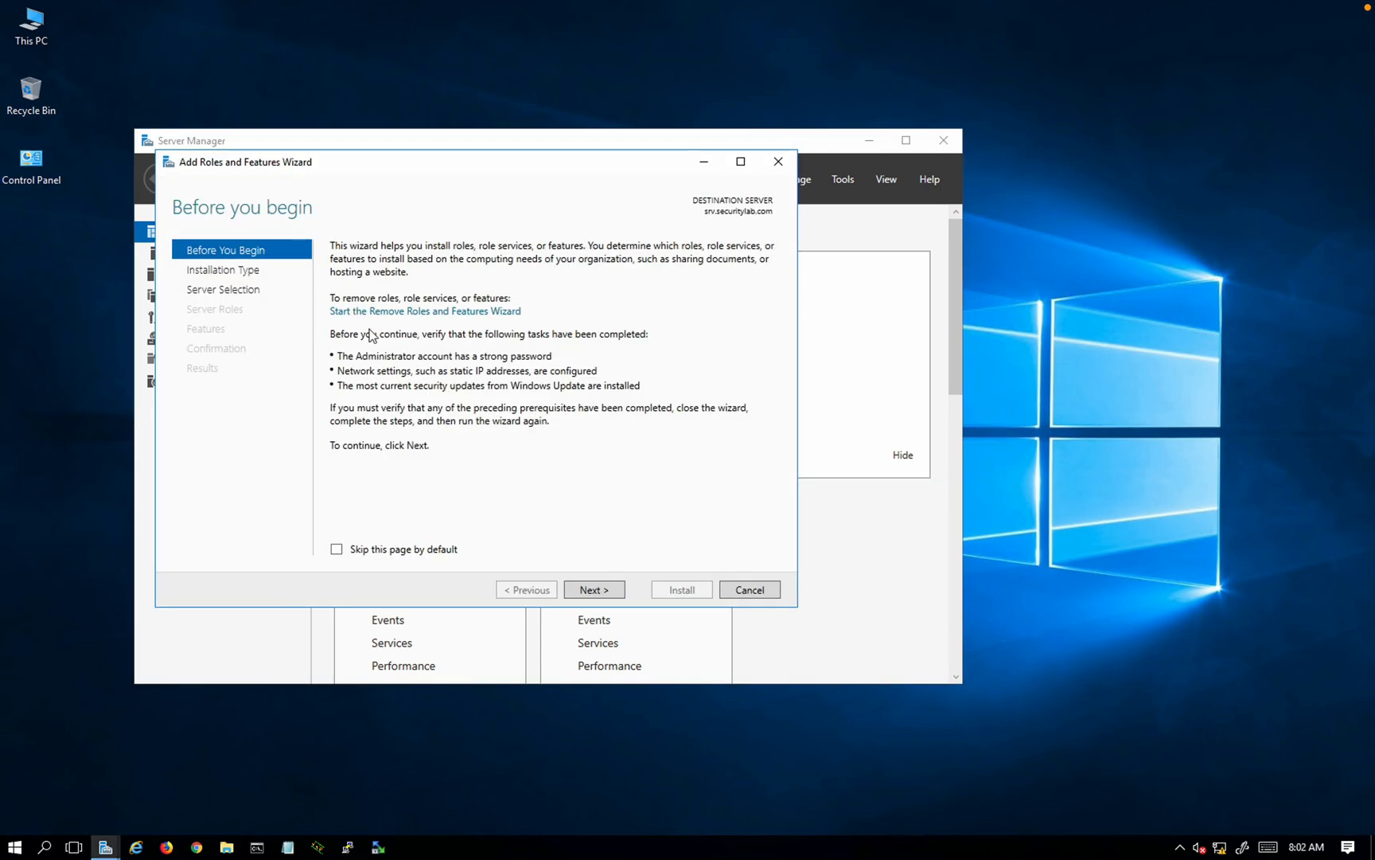
pyautogui.click(603, 587)
pyautogui.click(593, 590)
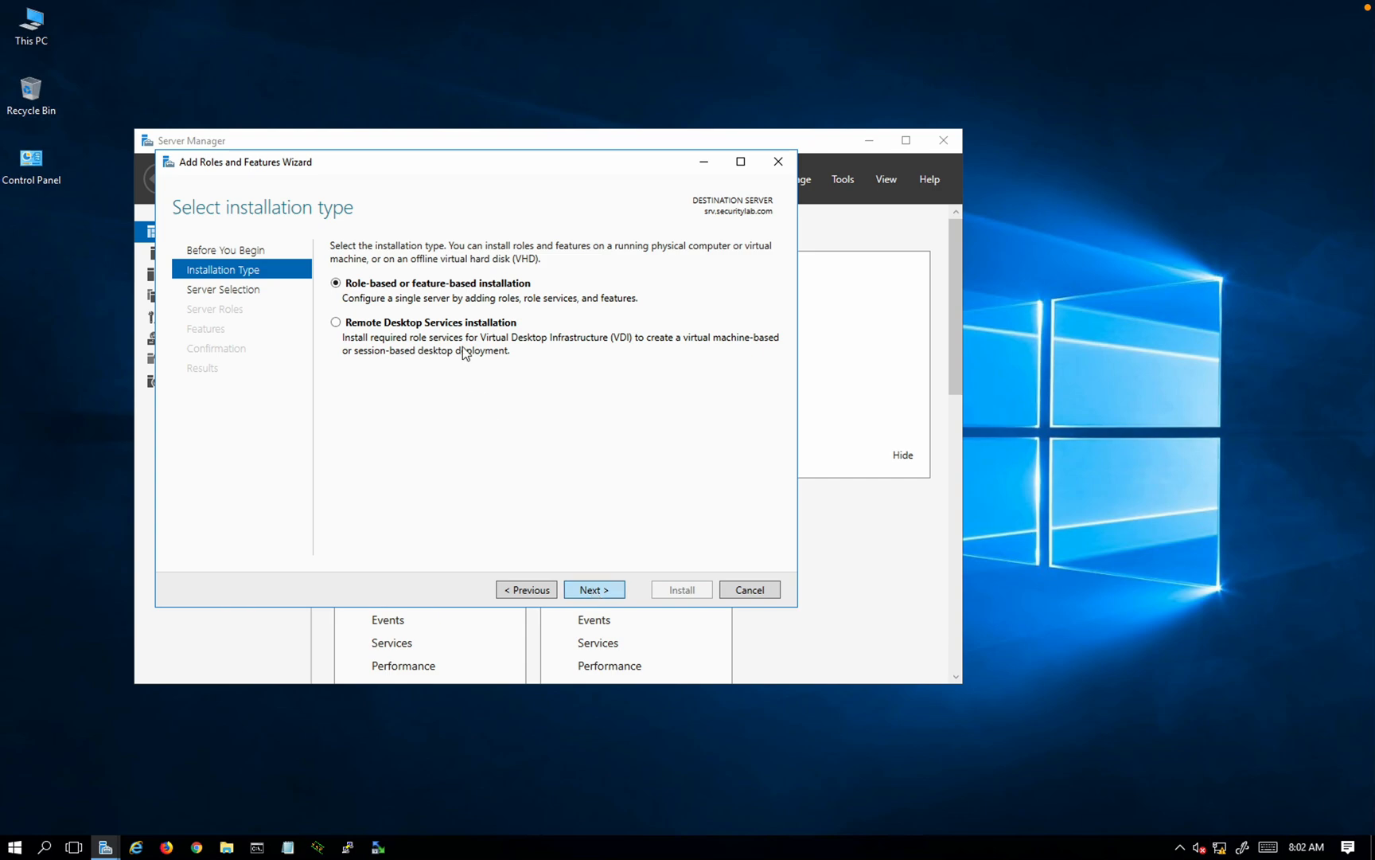
pyautogui.click(594, 590)
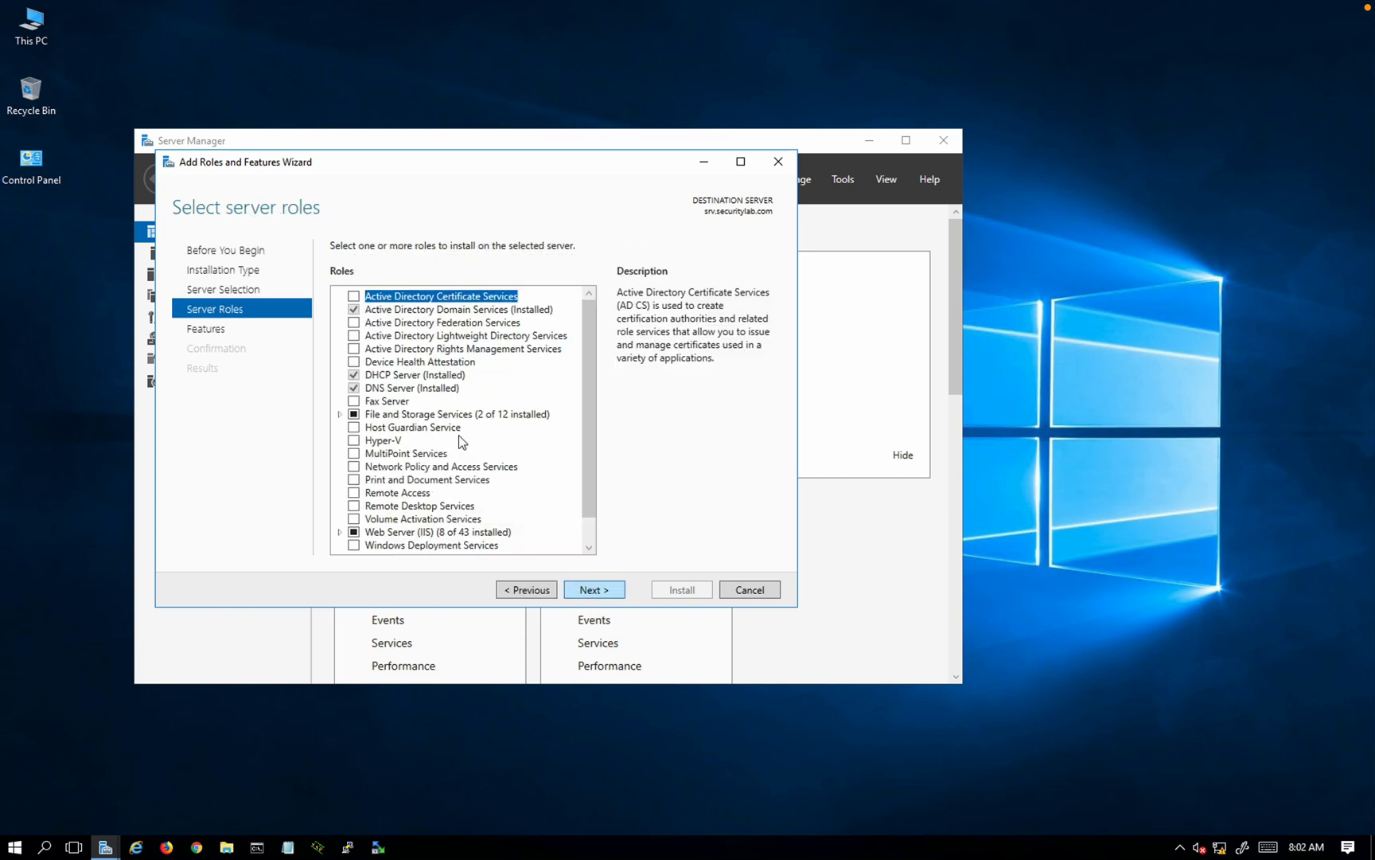
pyautogui.click(354, 299)
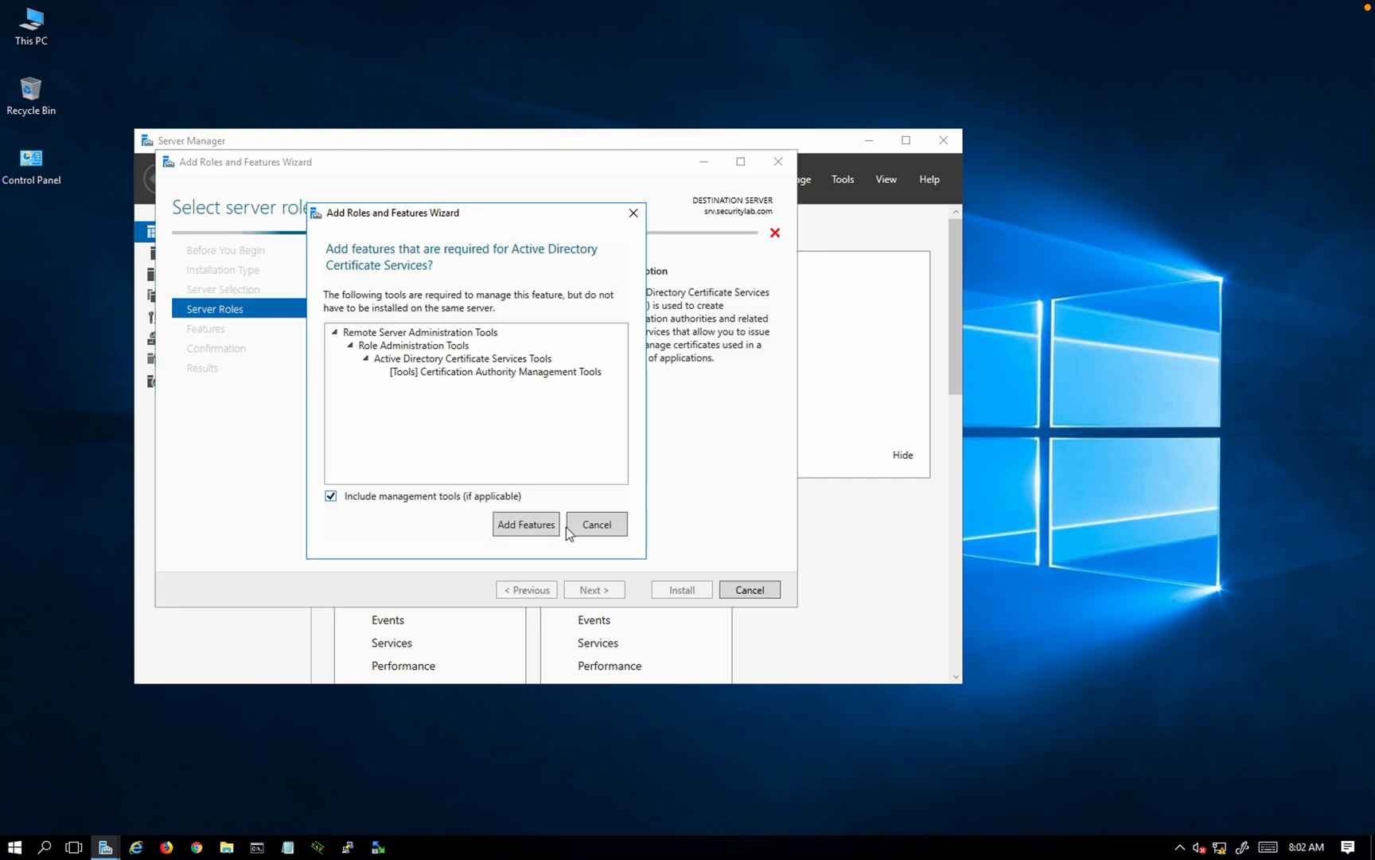
pyautogui.click(552, 523)
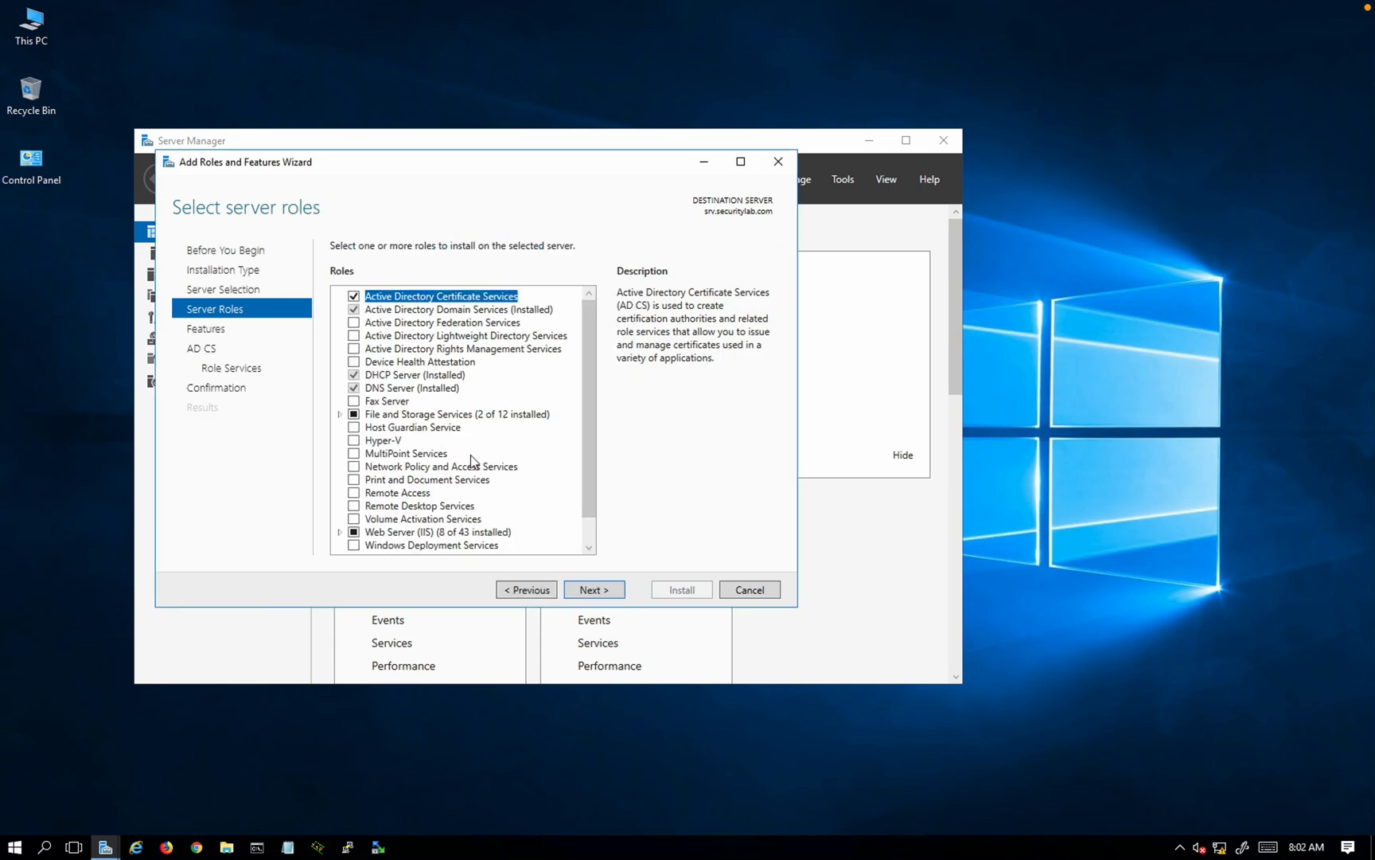
pyautogui.click(585, 593)
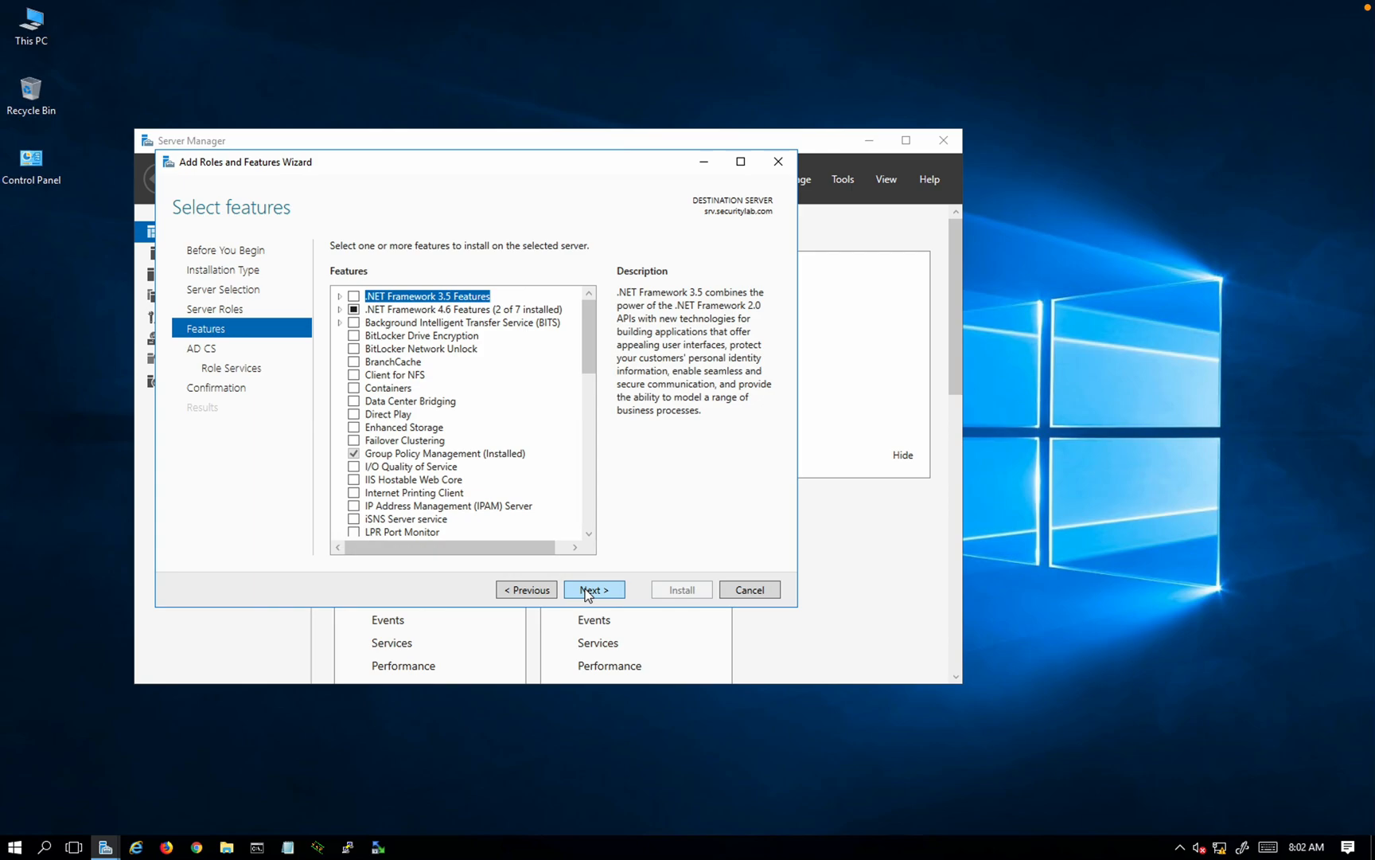
pyautogui.click(588, 594)
pyautogui.click(587, 593)
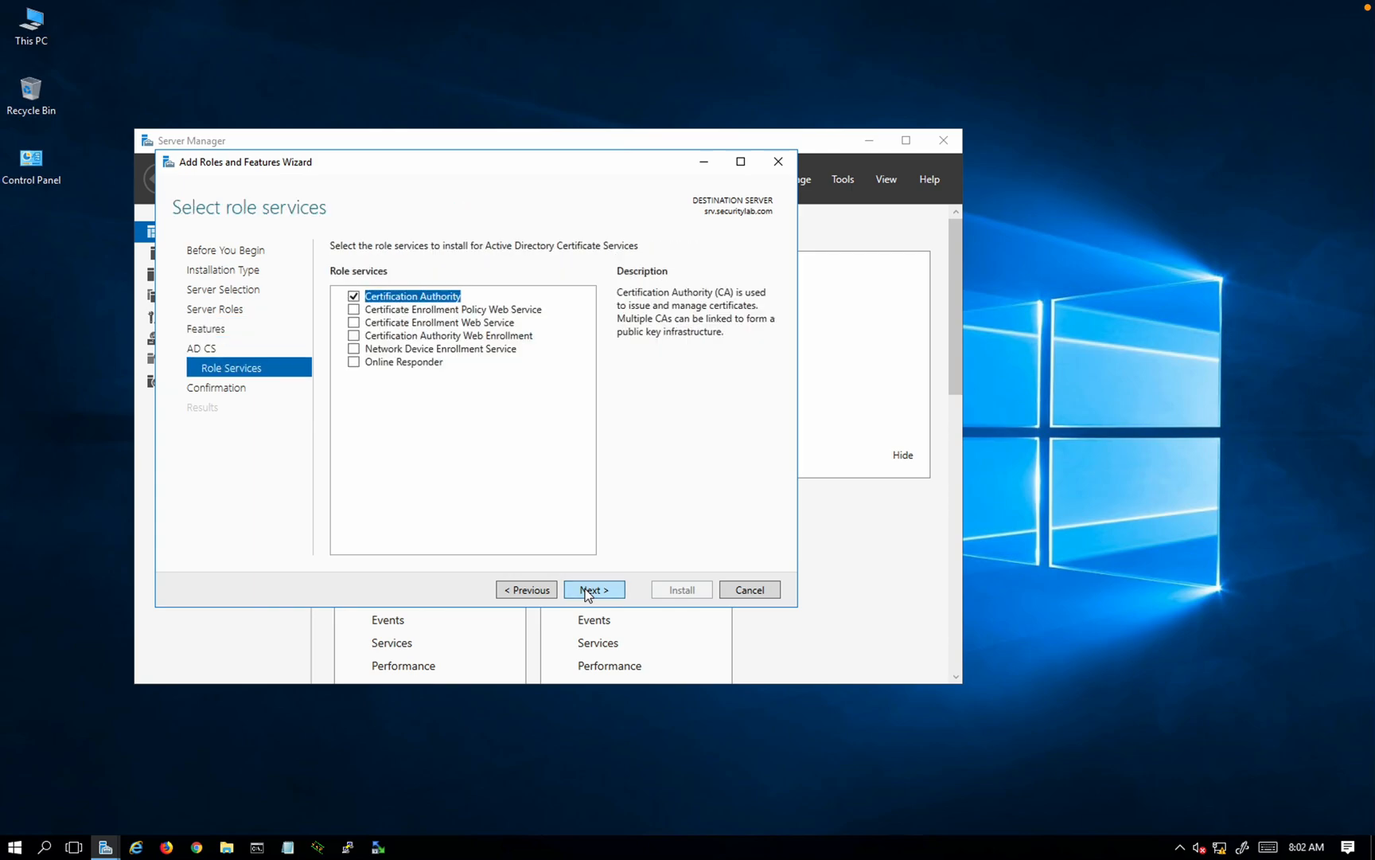
# Step: Select the CEP Web Service, CES, CA Web Enrollment and NDES role services with their required features
pyautogui.click(354, 309)
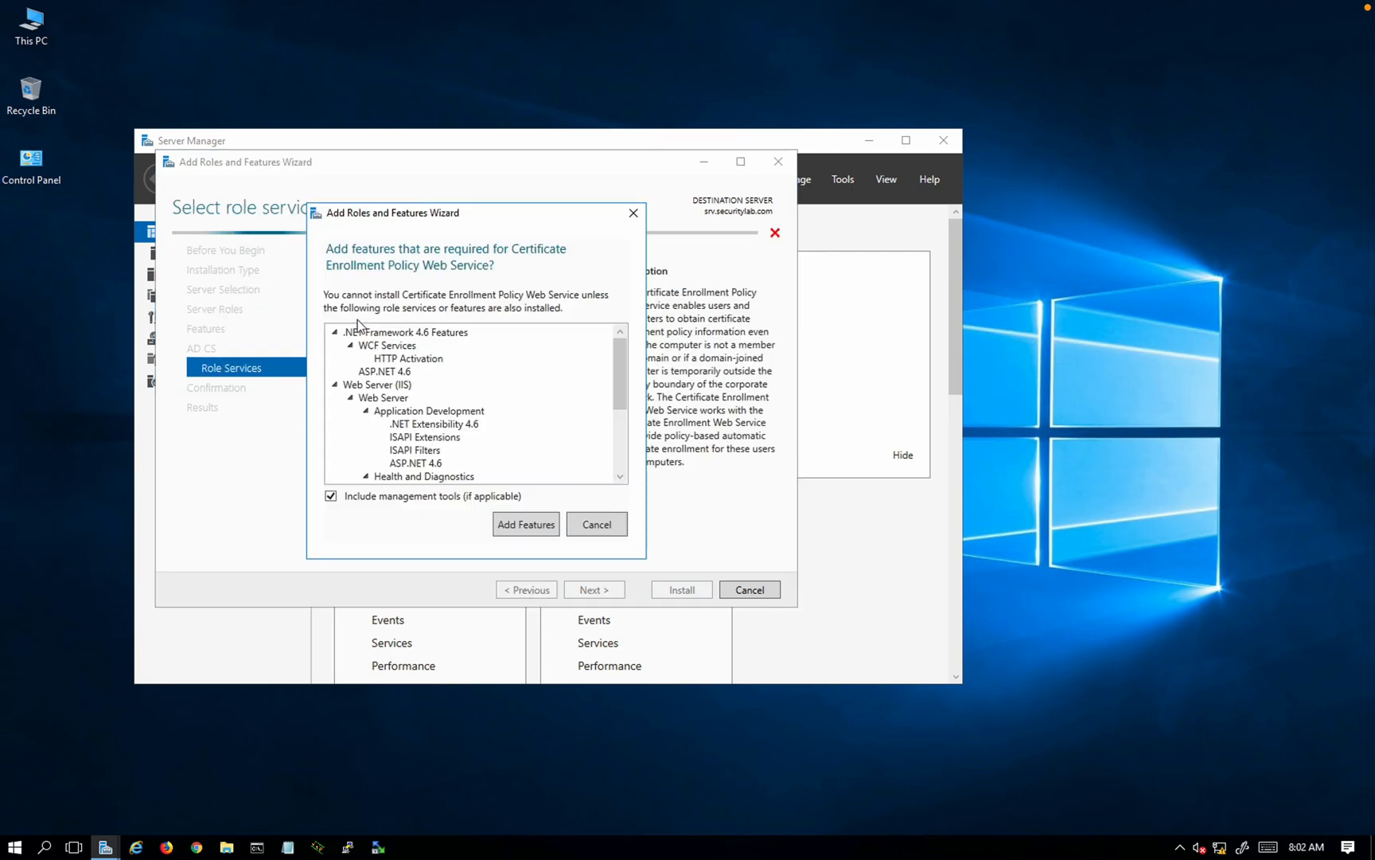
pyautogui.click(530, 520)
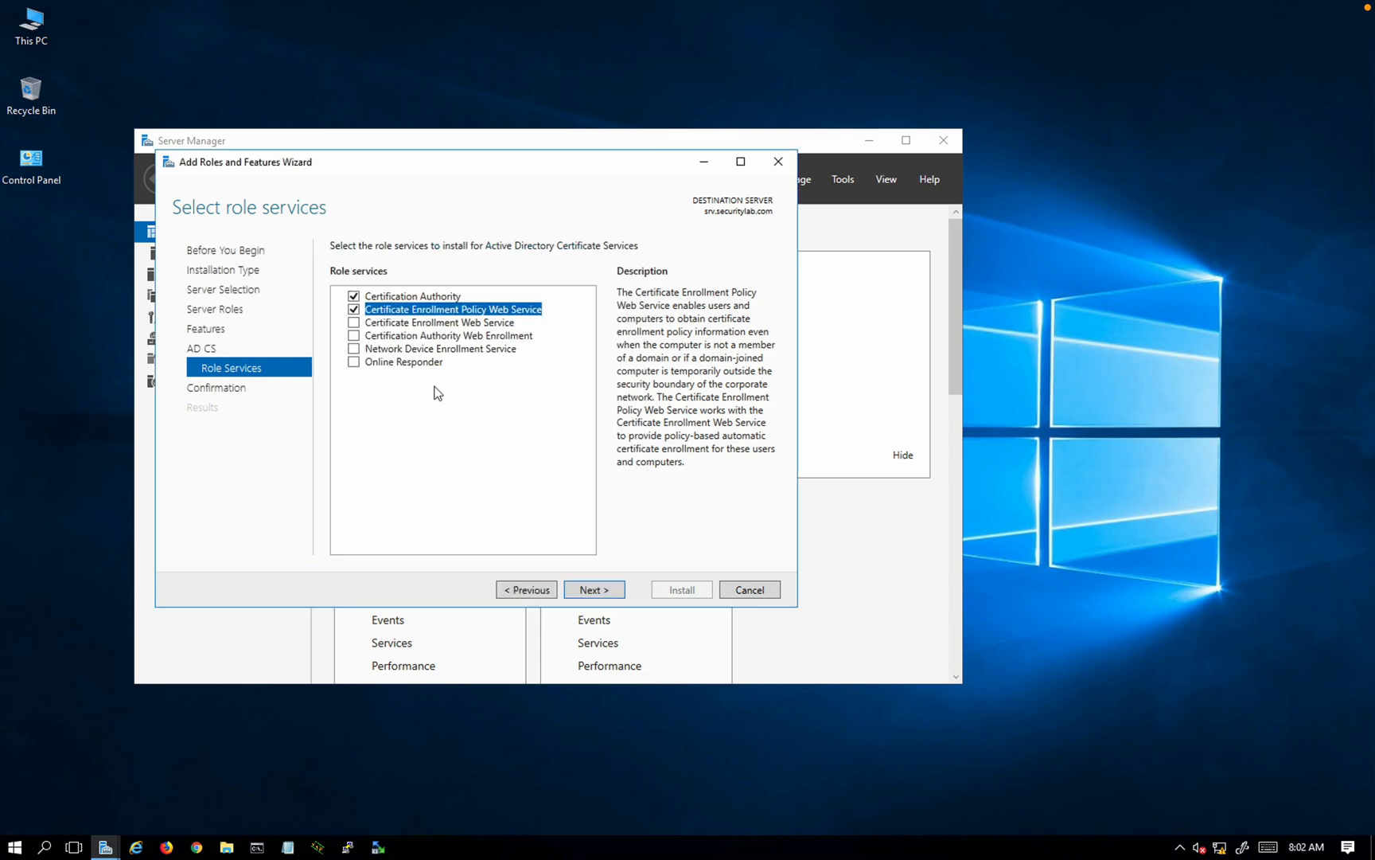
pyautogui.click(354, 323)
pyautogui.click(354, 335)
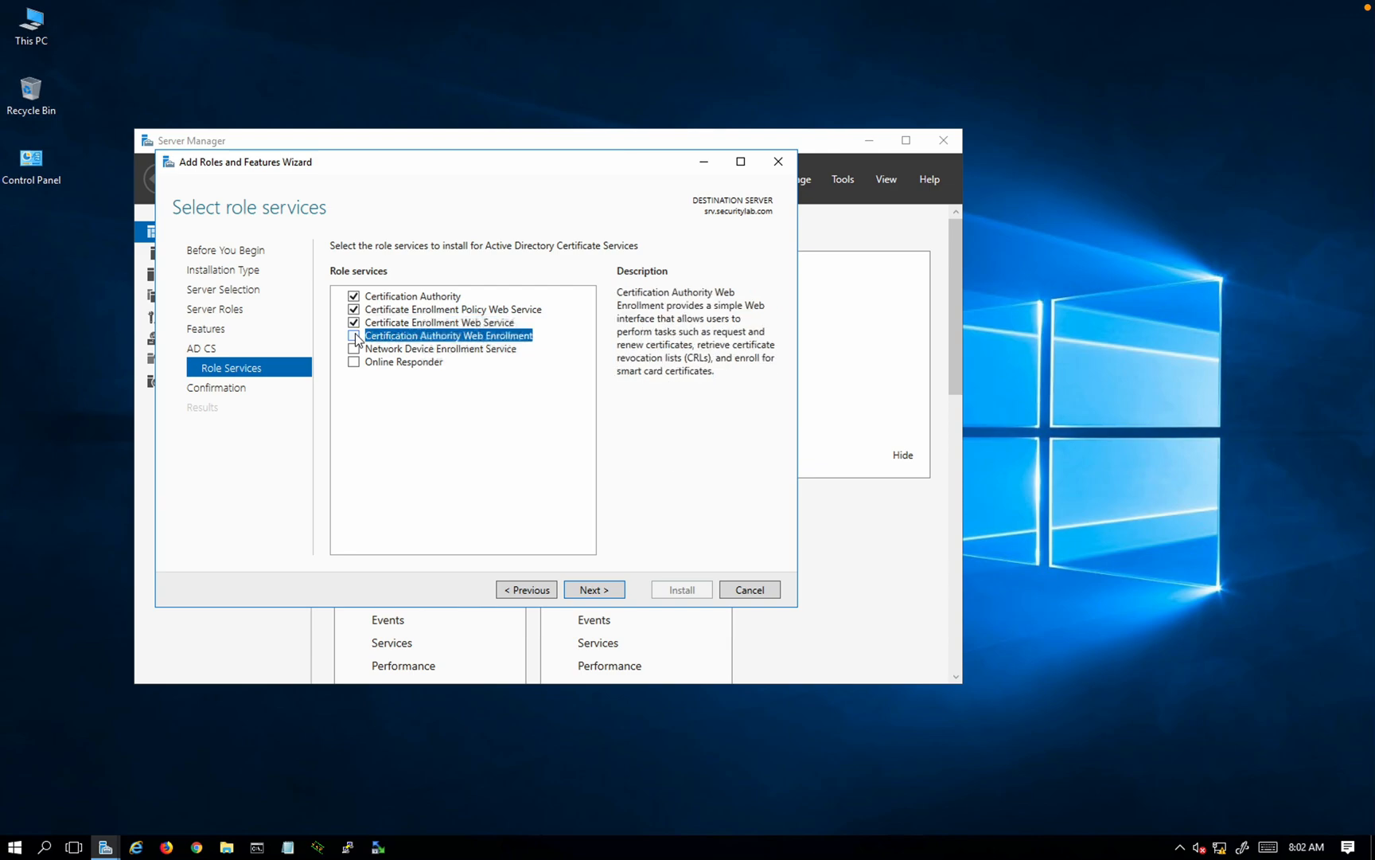
pyautogui.click(512, 524)
pyautogui.click(354, 348)
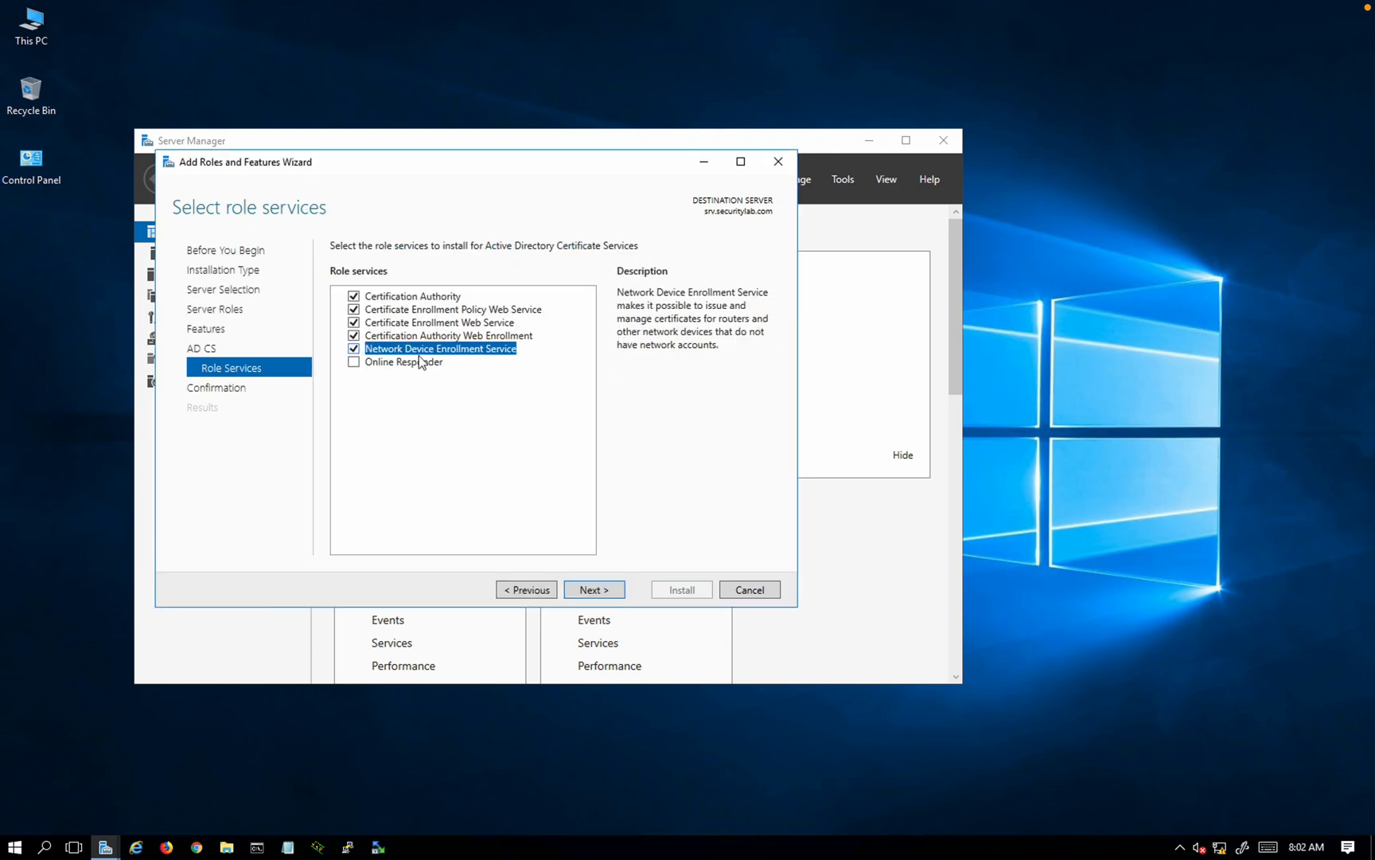
# Step: Review the role service descriptions and start installing the selected AD CS role services
pyautogui.click(478, 338)
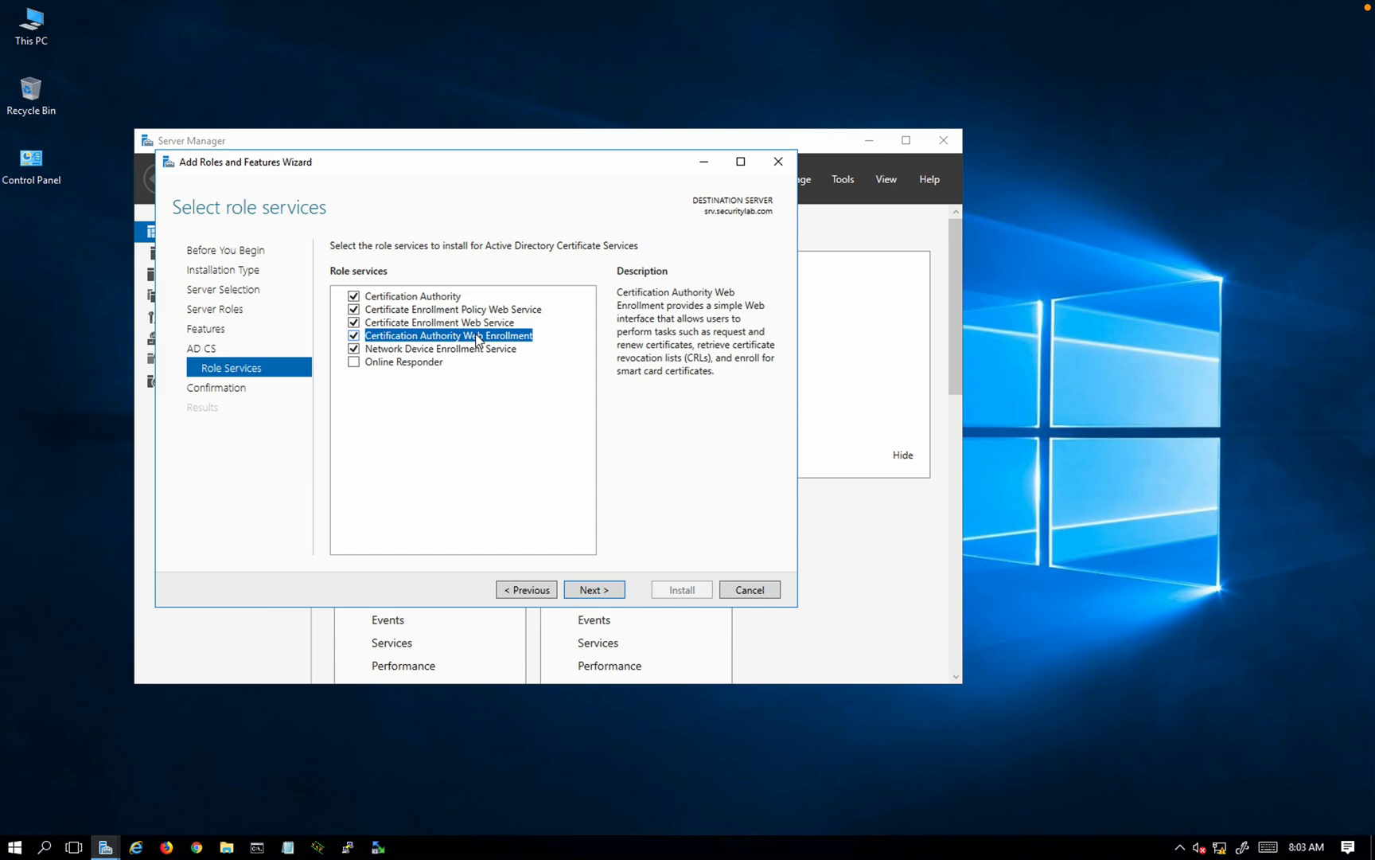
pyautogui.click(443, 351)
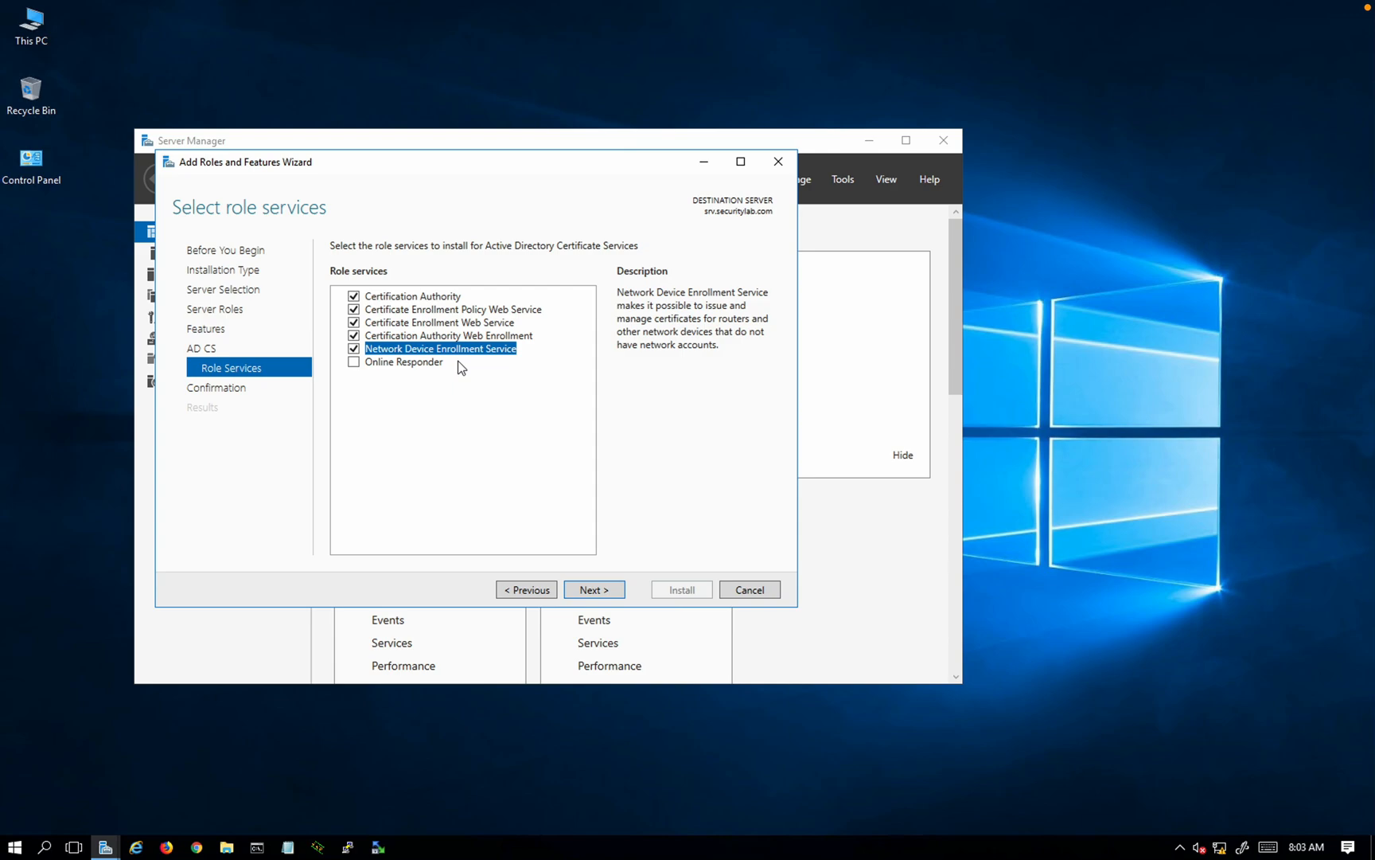
pyautogui.click(453, 315)
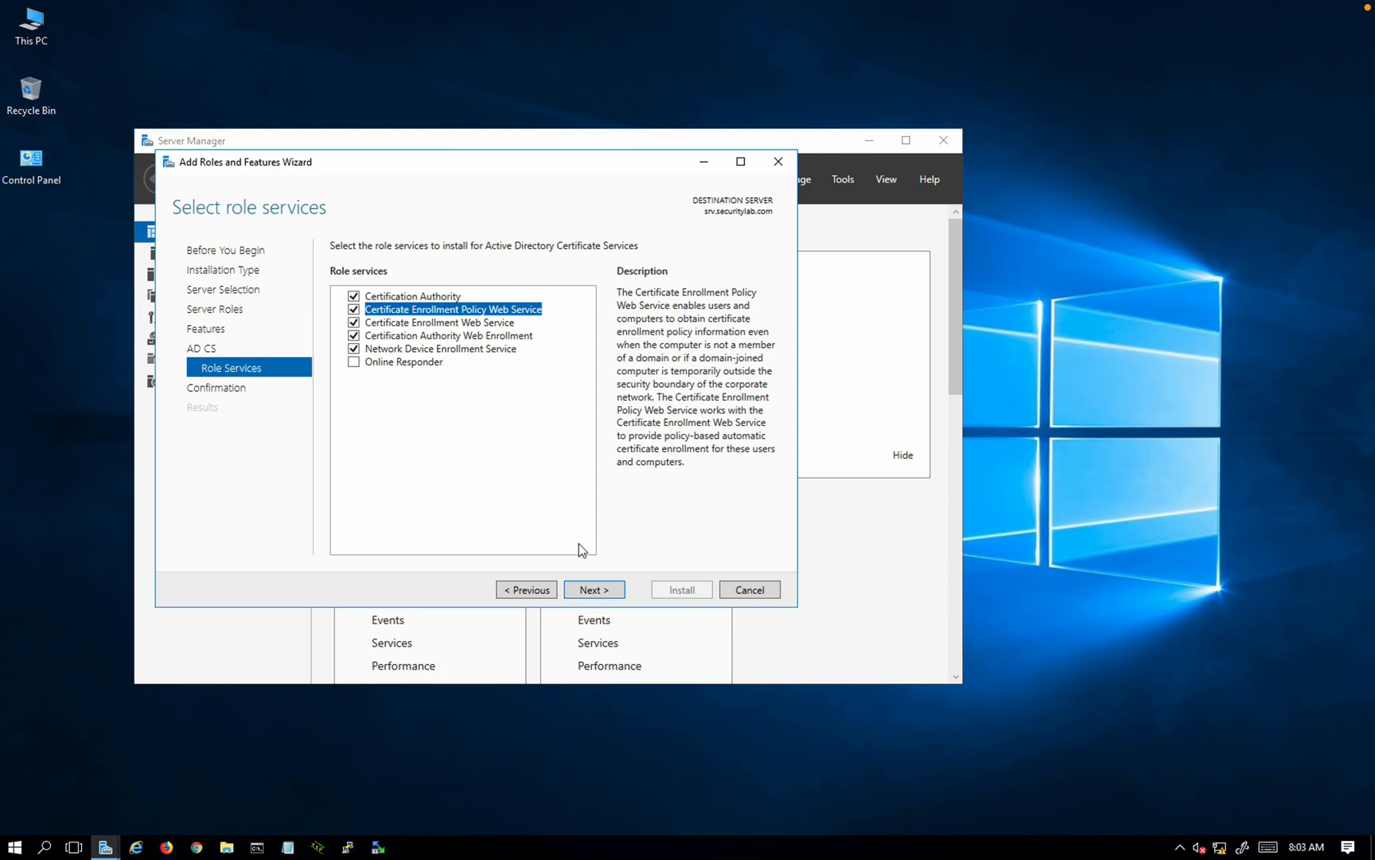
pyautogui.click(602, 598)
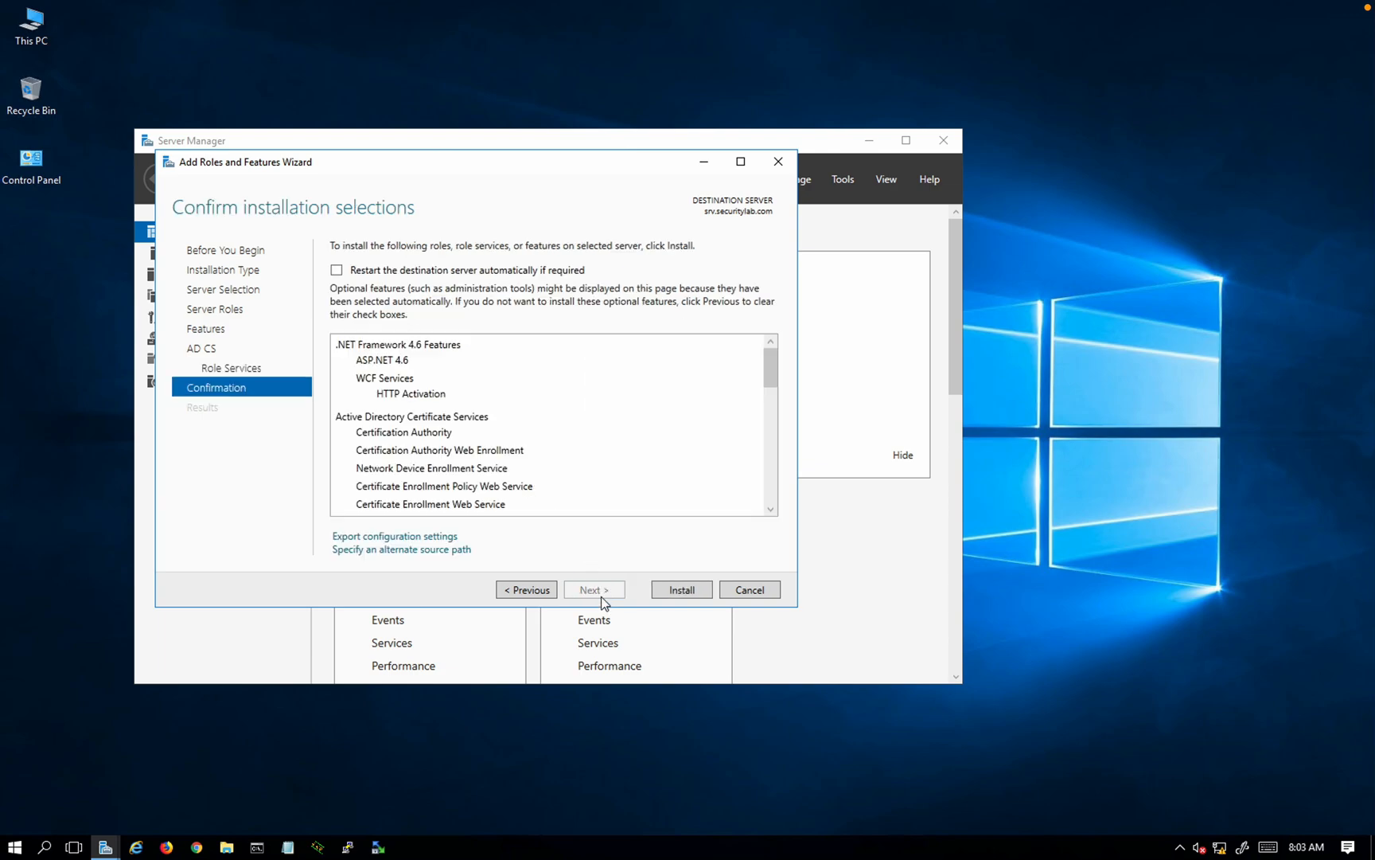
pyautogui.click(675, 590)
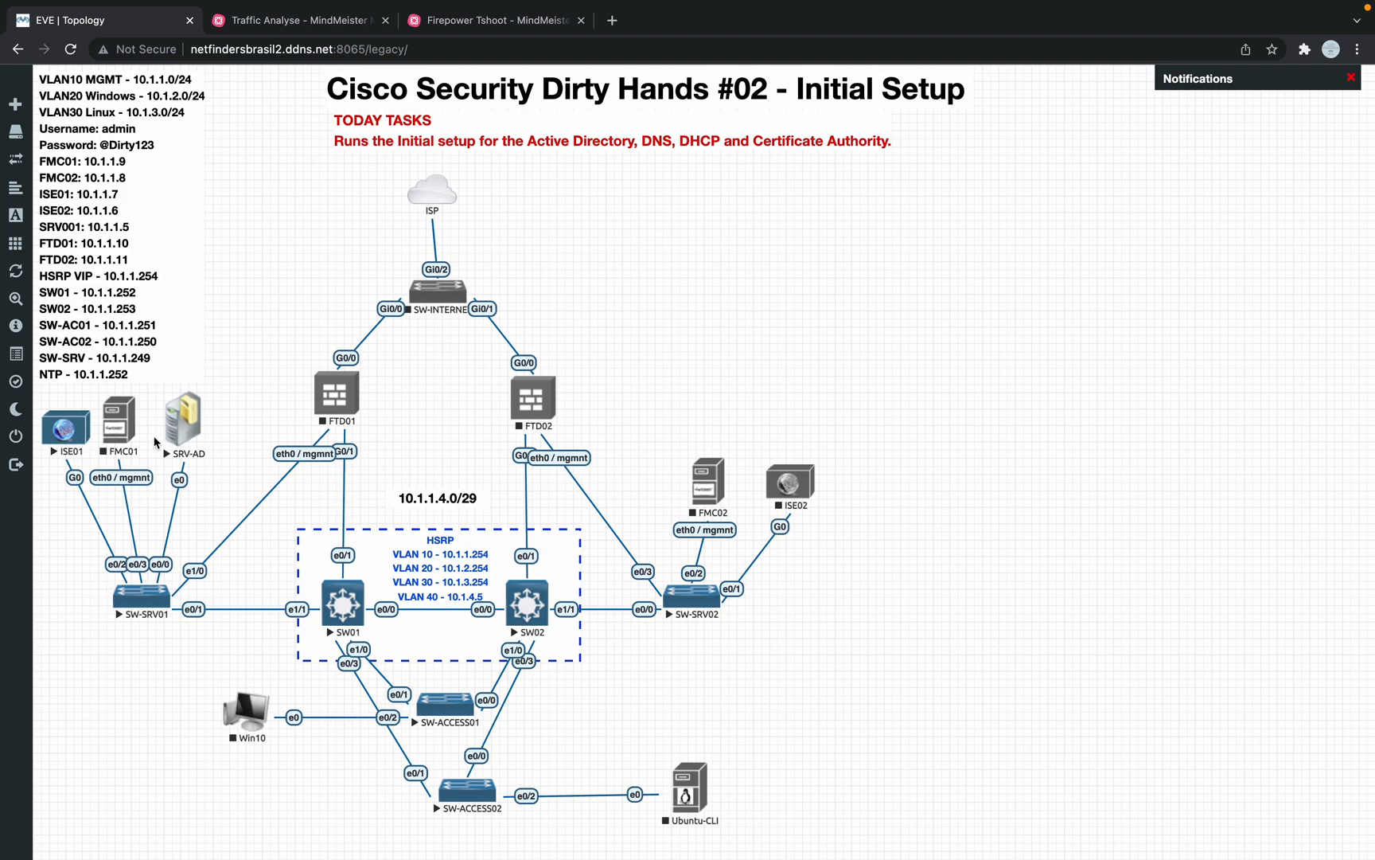
# Step: Start the FMC01 node in the EVE-NG lab
pyautogui.click(118, 422)
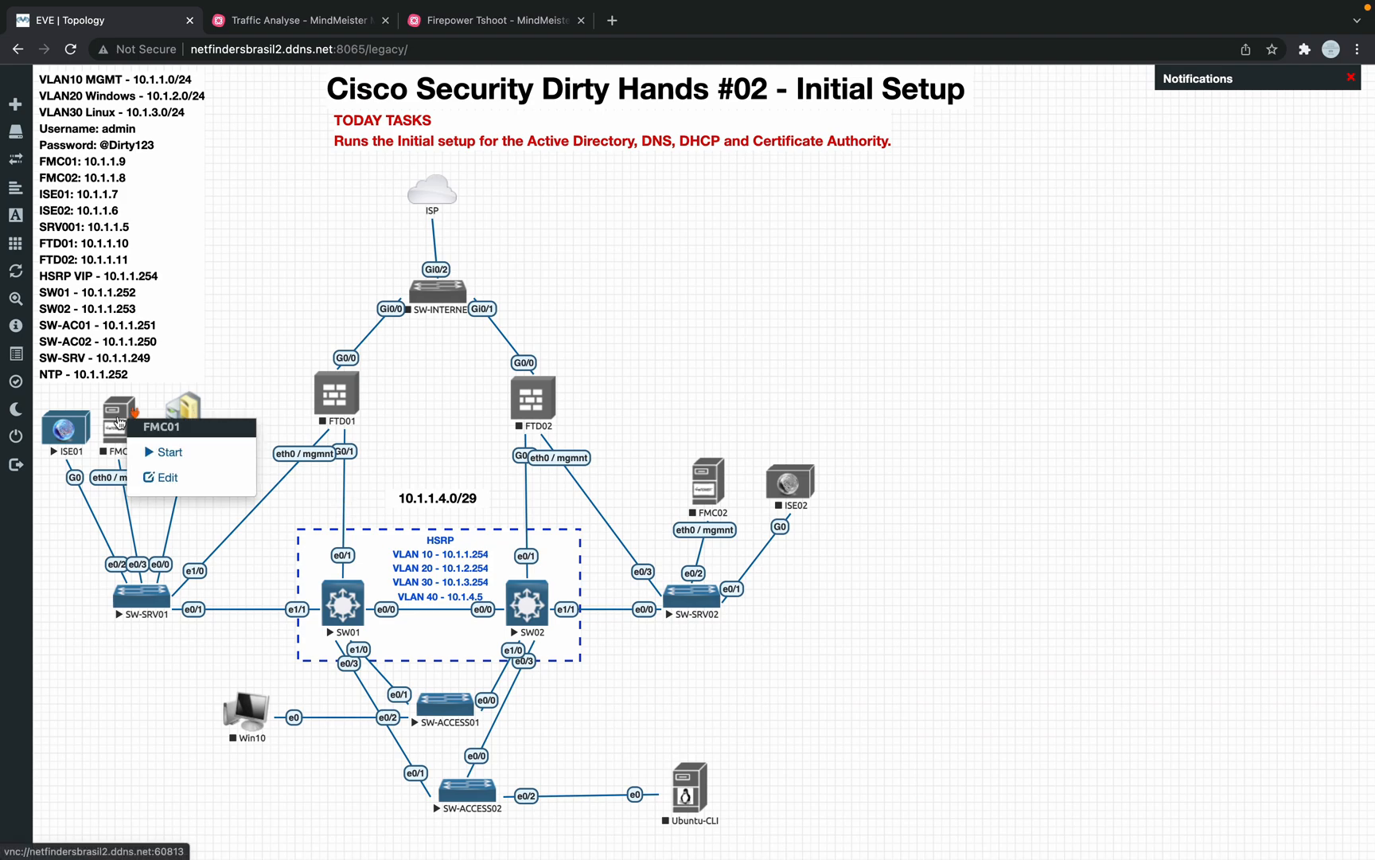
pyautogui.click(145, 452)
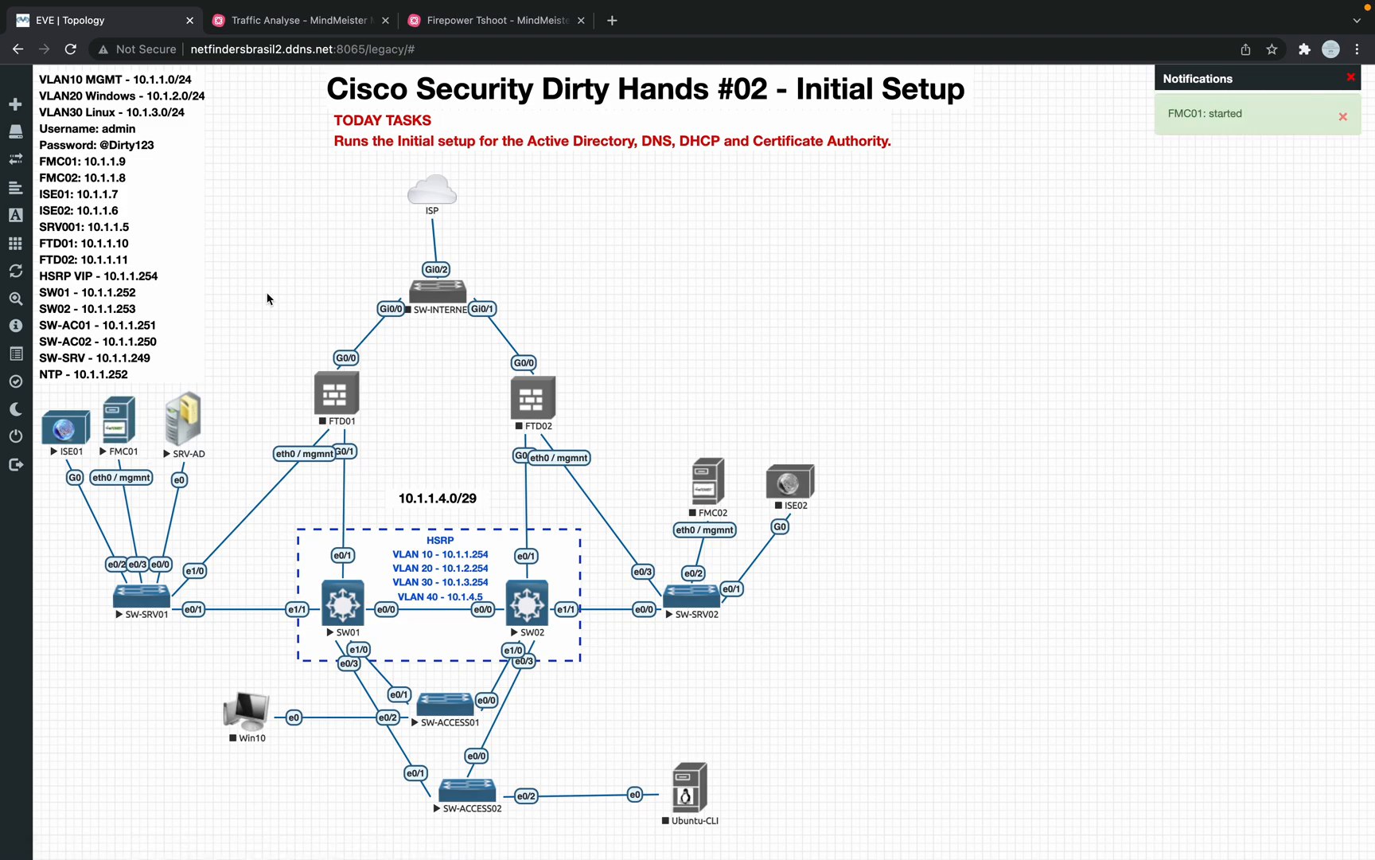
pyautogui.hotkey('ctrl', 'Right')
pyautogui.hotkey('ctrl', 'Left')
# Step: Open FMC01's console in VNC Viewer through the EVE client
pyautogui.click(120, 422)
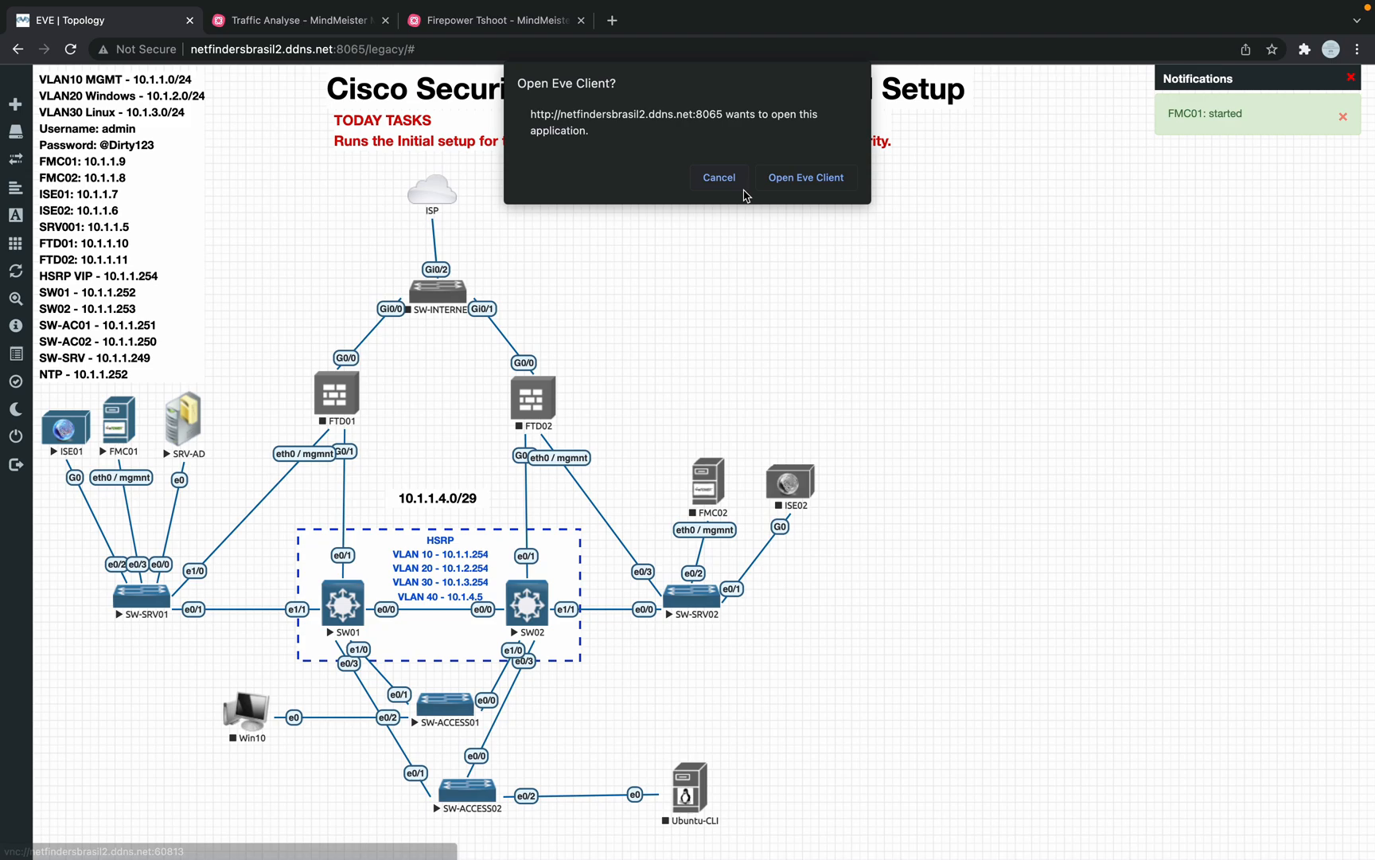
pyautogui.click(721, 164)
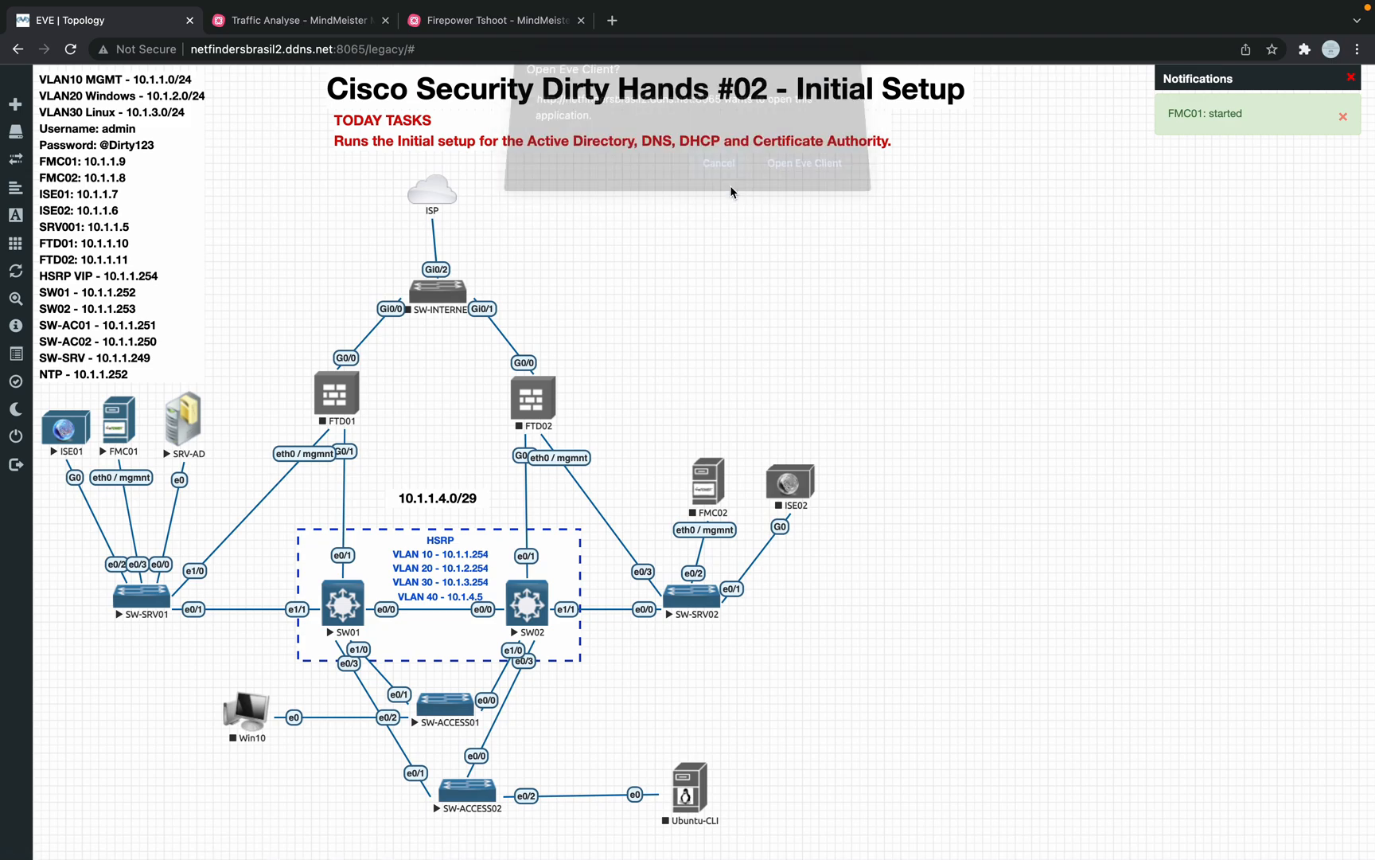
pyautogui.click(127, 422)
pyautogui.click(806, 177)
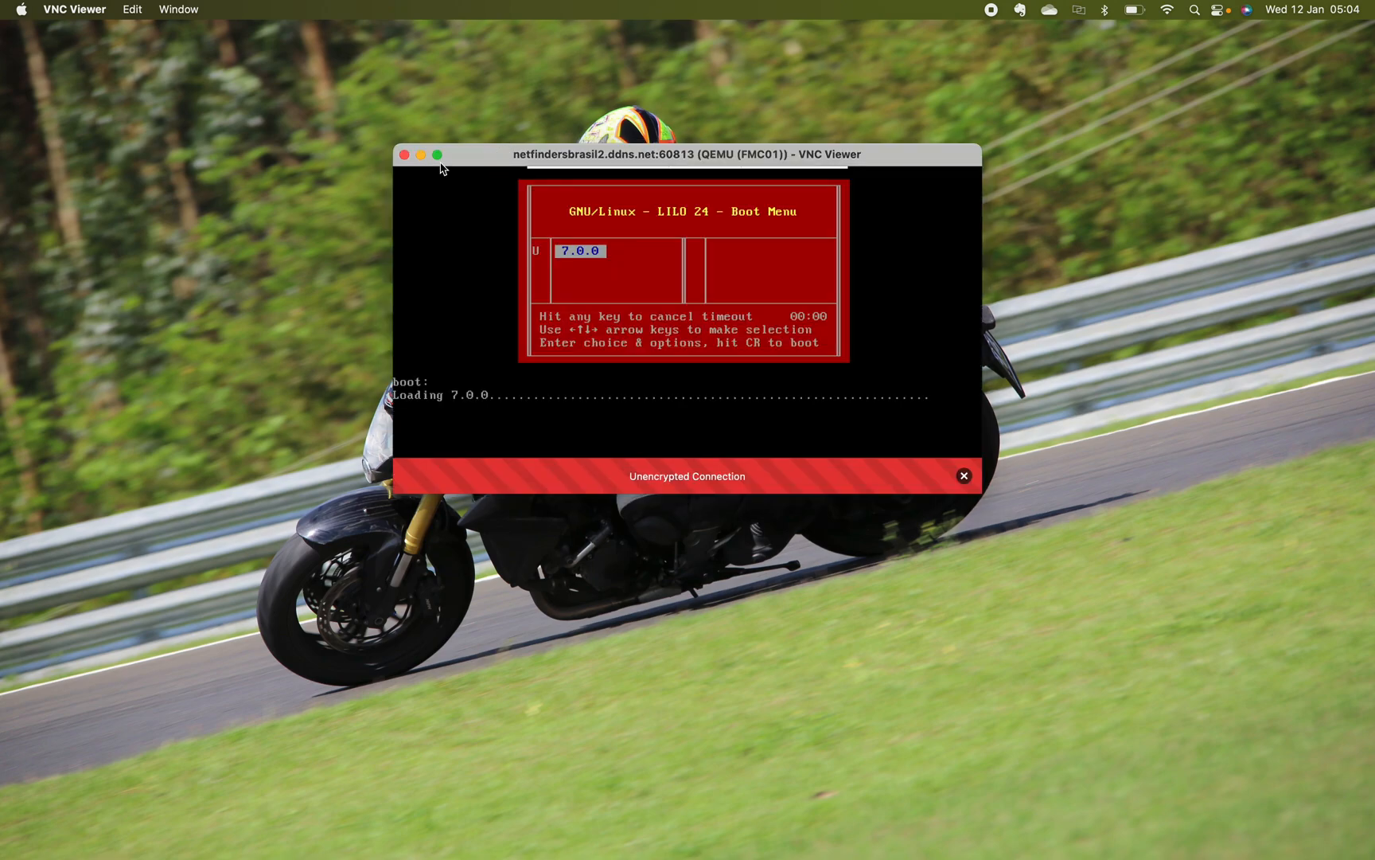
# Step: Make the FMC01 console full-screen and reorder the desktop spaces in Mission Control
pyautogui.click(437, 154)
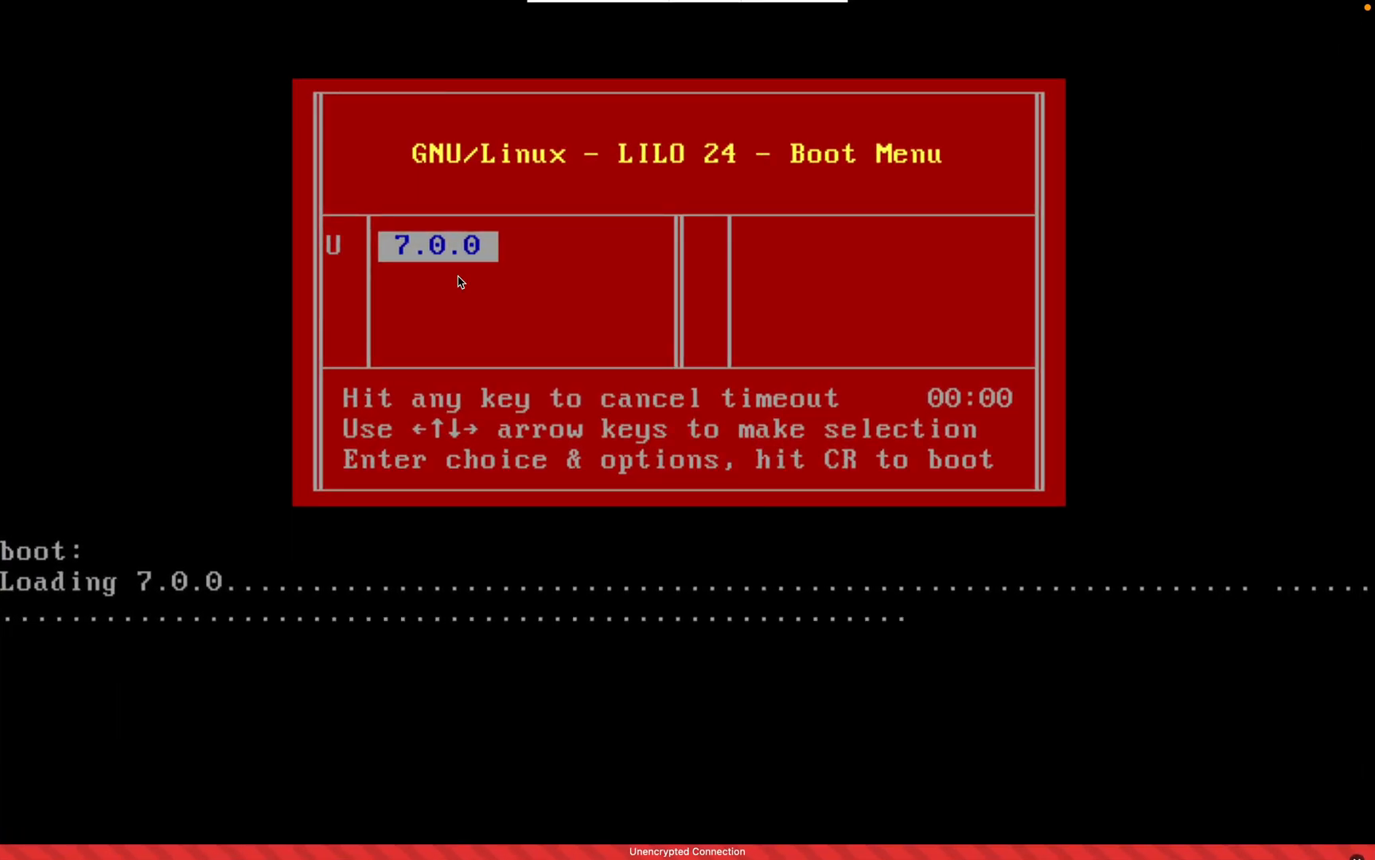
pyautogui.hotkey('ctrl', 'Up')
pyautogui.moveTo(656, 97); pyautogui.dragTo(509, 96)
pyautogui.moveTo(717, 89); pyautogui.dragTo(563, 83)
pyautogui.moveTo(859, 74); pyautogui.dragTo(708, 85)
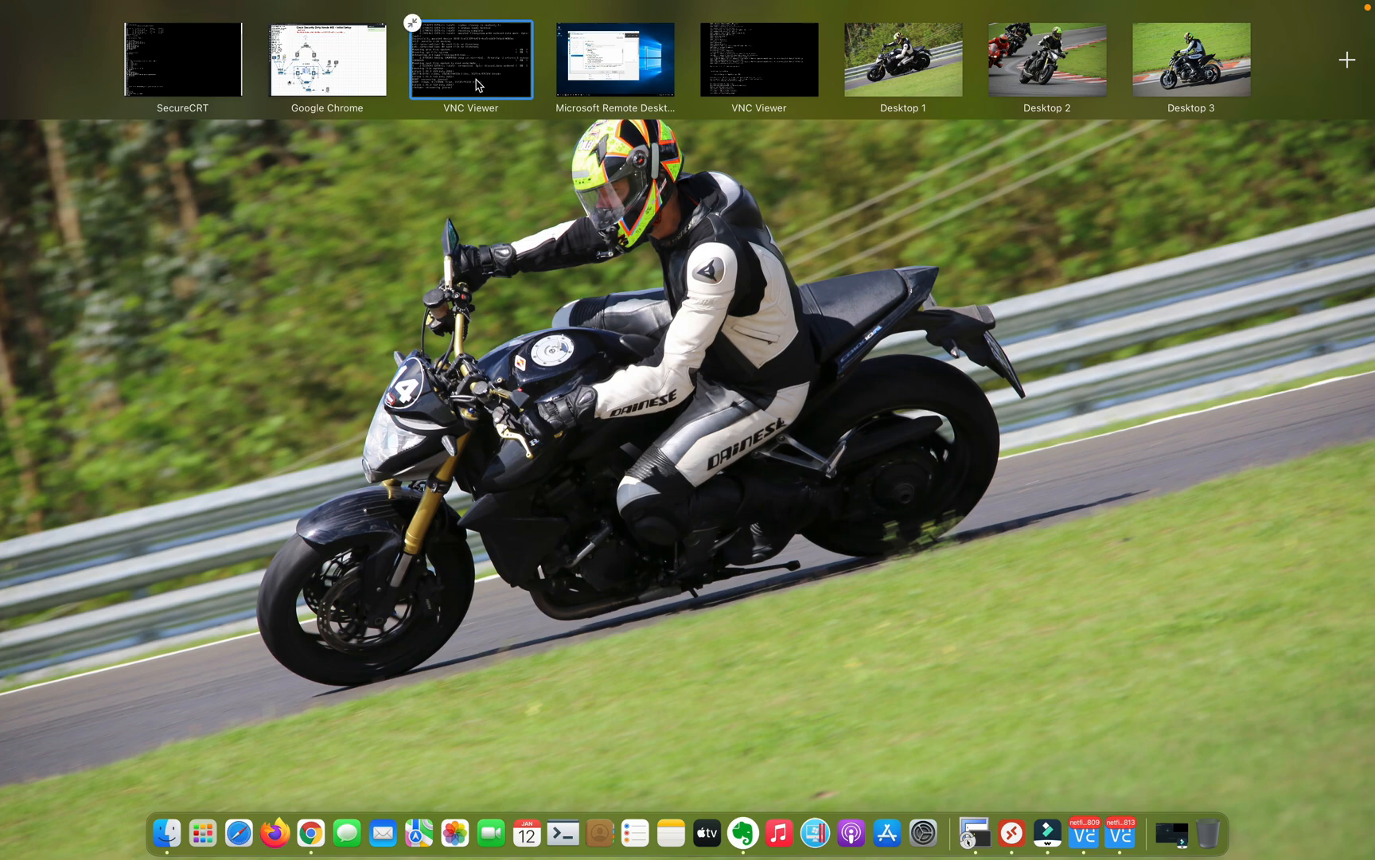
pyautogui.click(477, 86)
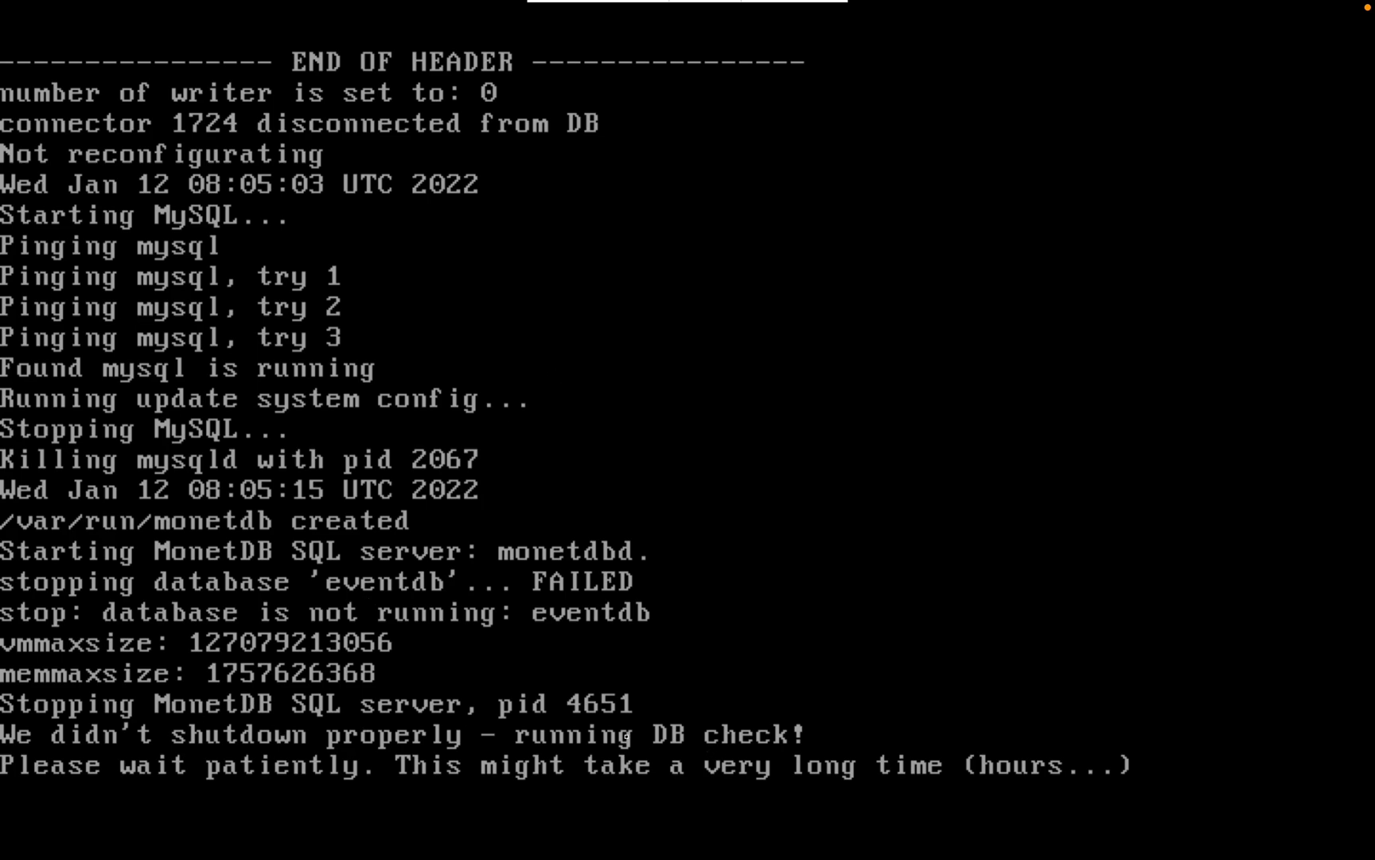
# Step: Check the Windows server, where the AD CS role services installation has succeeded
pyautogui.hotkey('ctrl', 'Left')
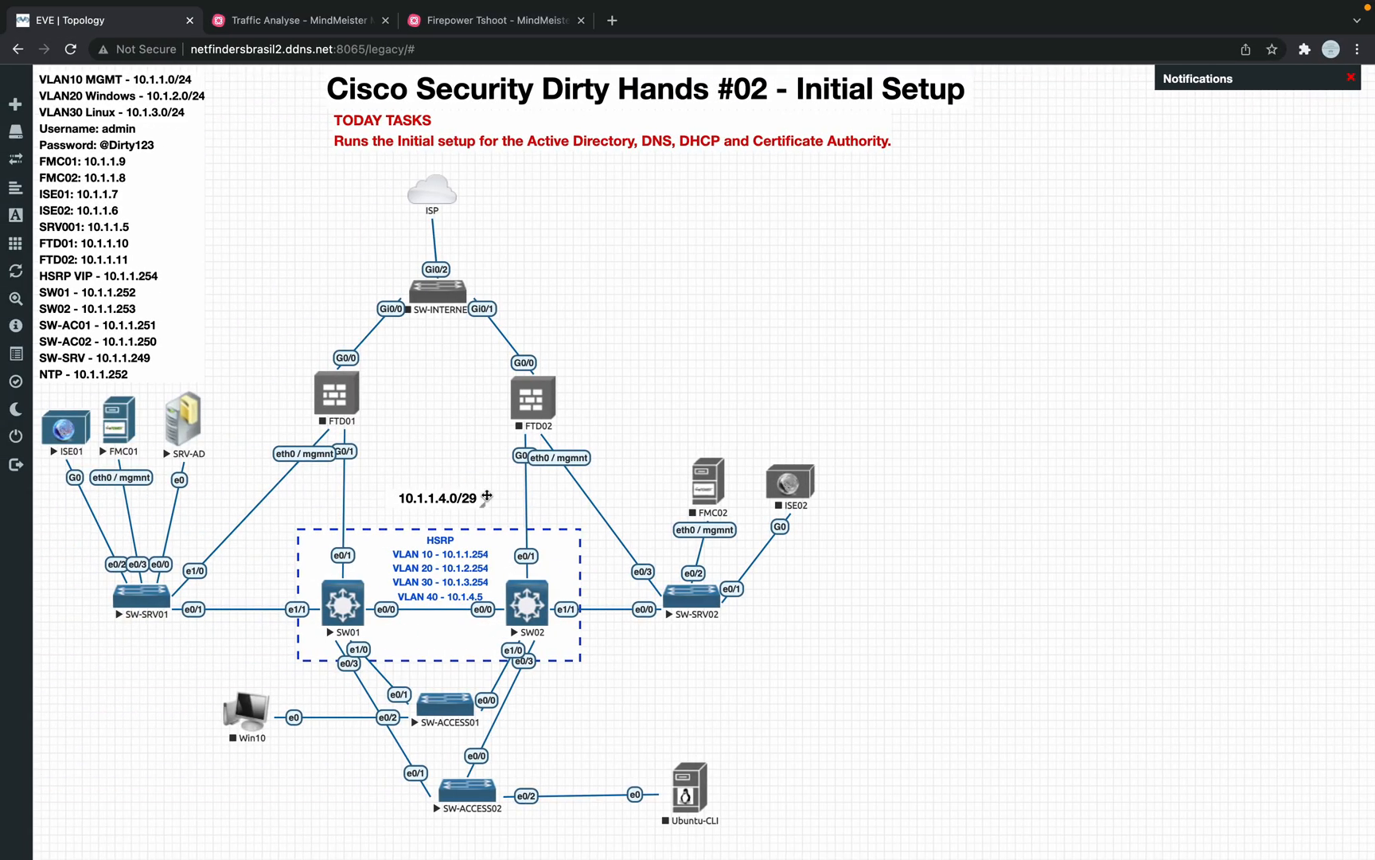
pyautogui.hotkey('ctrl', 'Right')
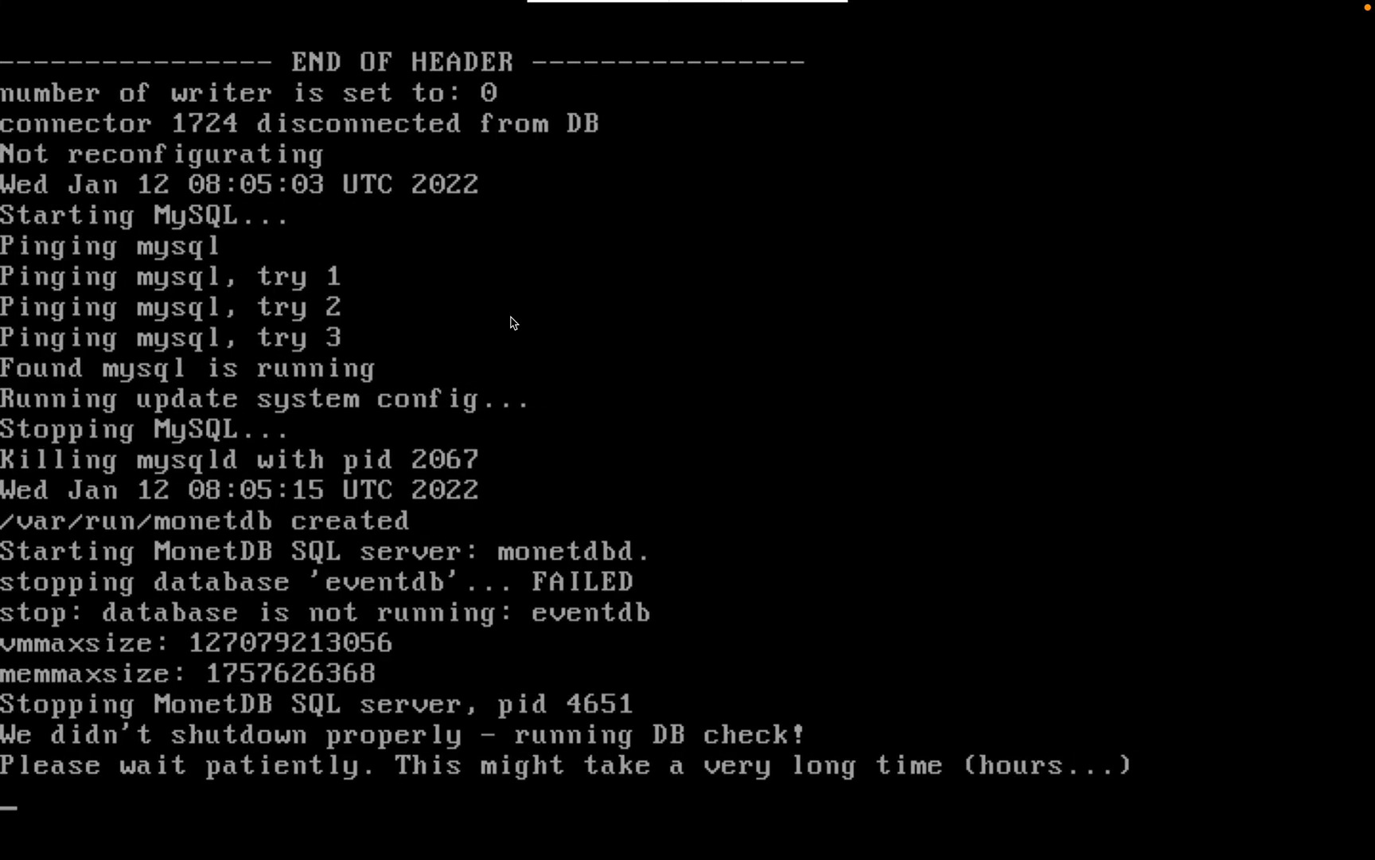
pyautogui.hotkey('ctrl', 'Right')
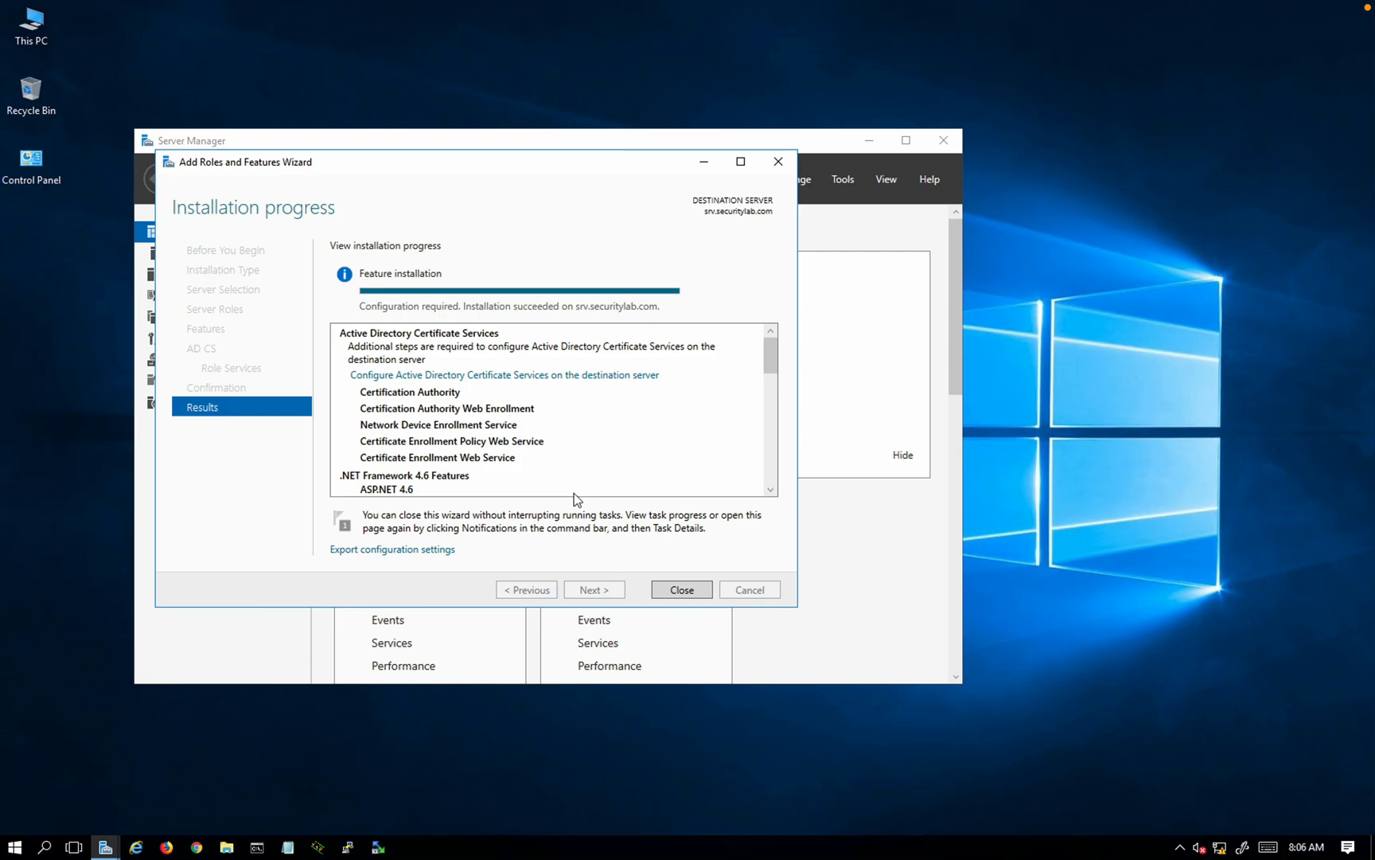
# Step: Start AD CS configuration with current credentials, choosing Certification Authority and CA Web Enrollment without NDES
pyautogui.hotkey('ctrl', 'Left')
pyautogui.hotkey('ctrl', 'Right')
pyautogui.click(445, 376)
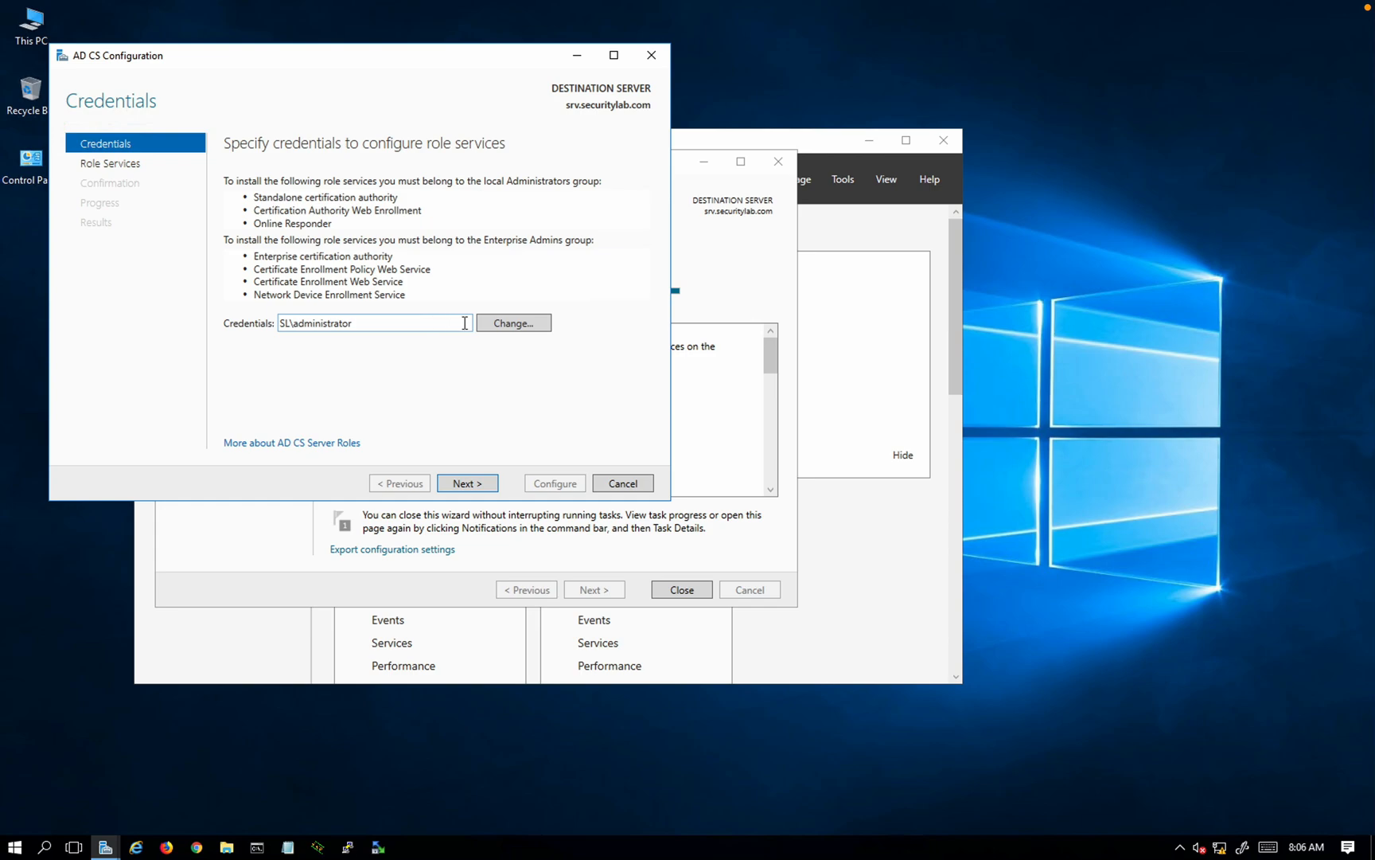
pyautogui.click(458, 480)
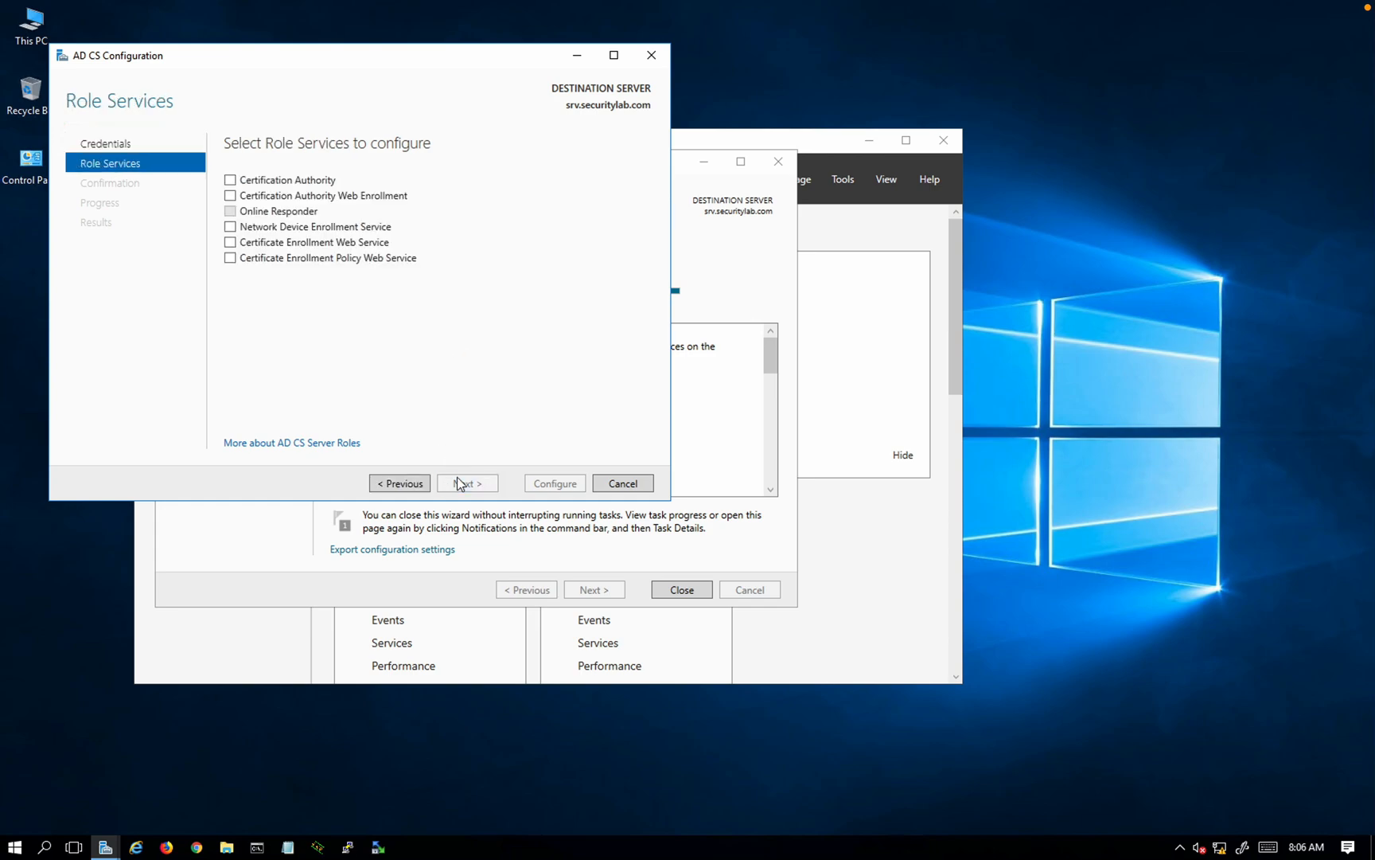
pyautogui.click(253, 182)
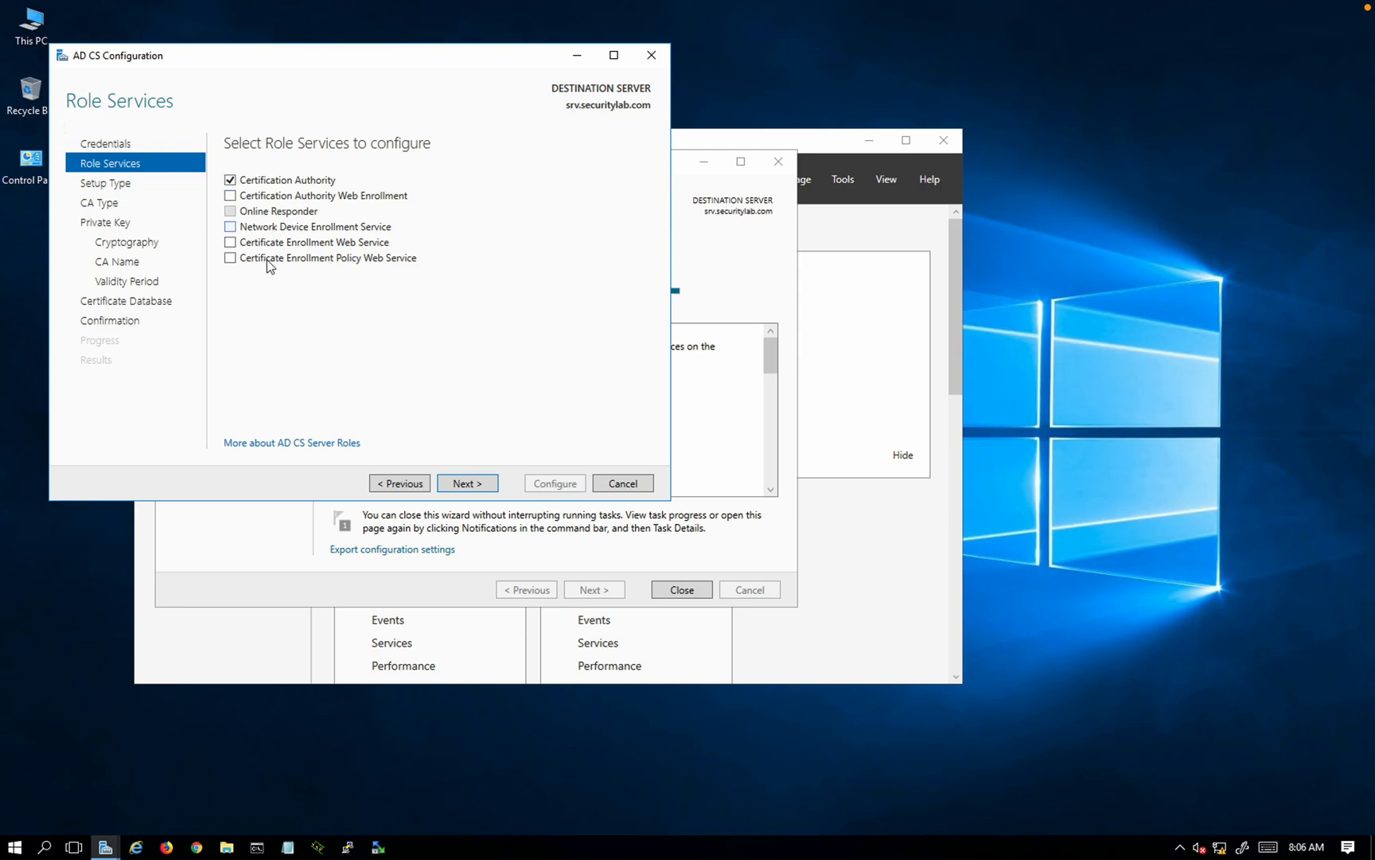
pyautogui.click(273, 198)
pyautogui.click(310, 230)
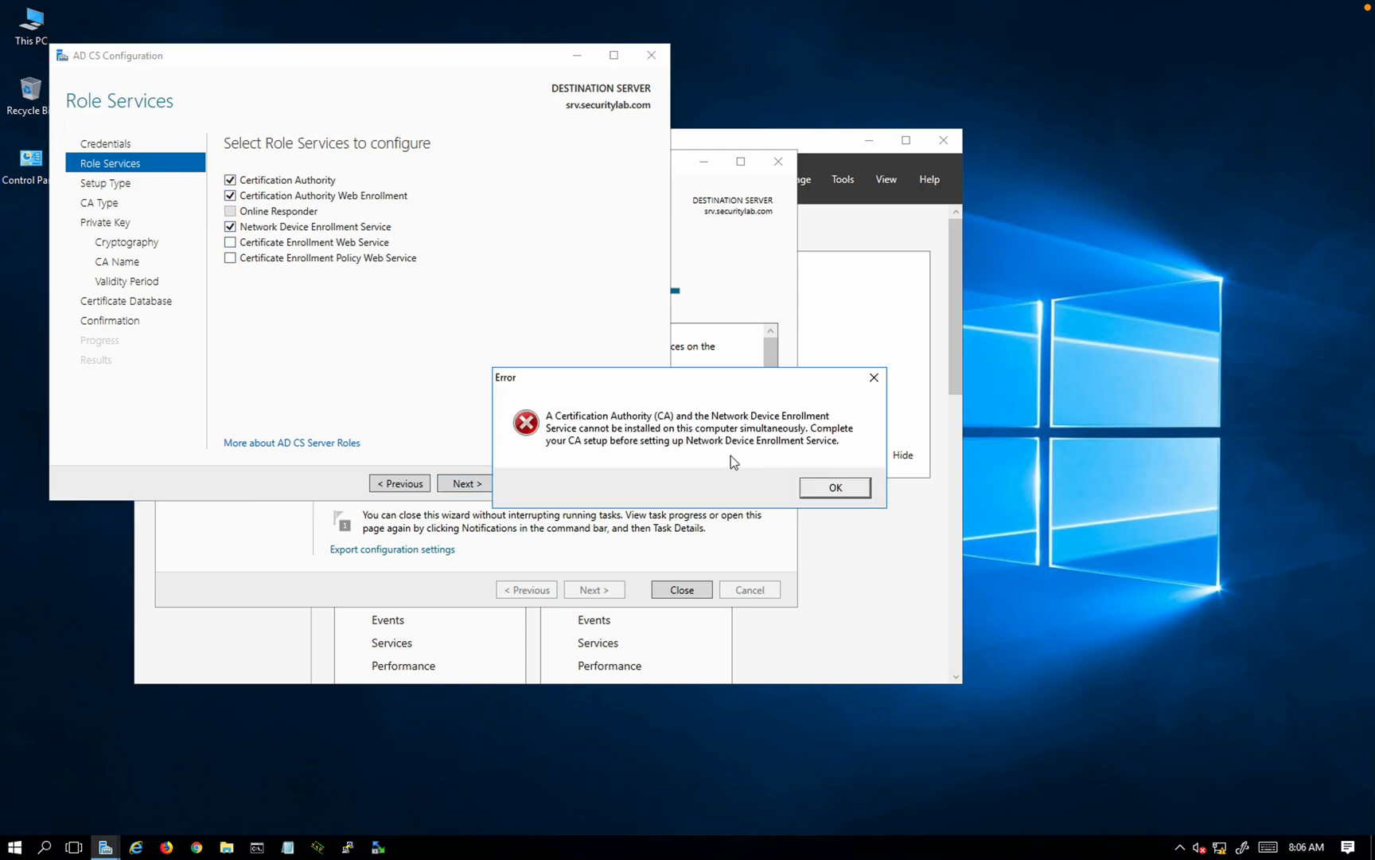
pyautogui.click(839, 483)
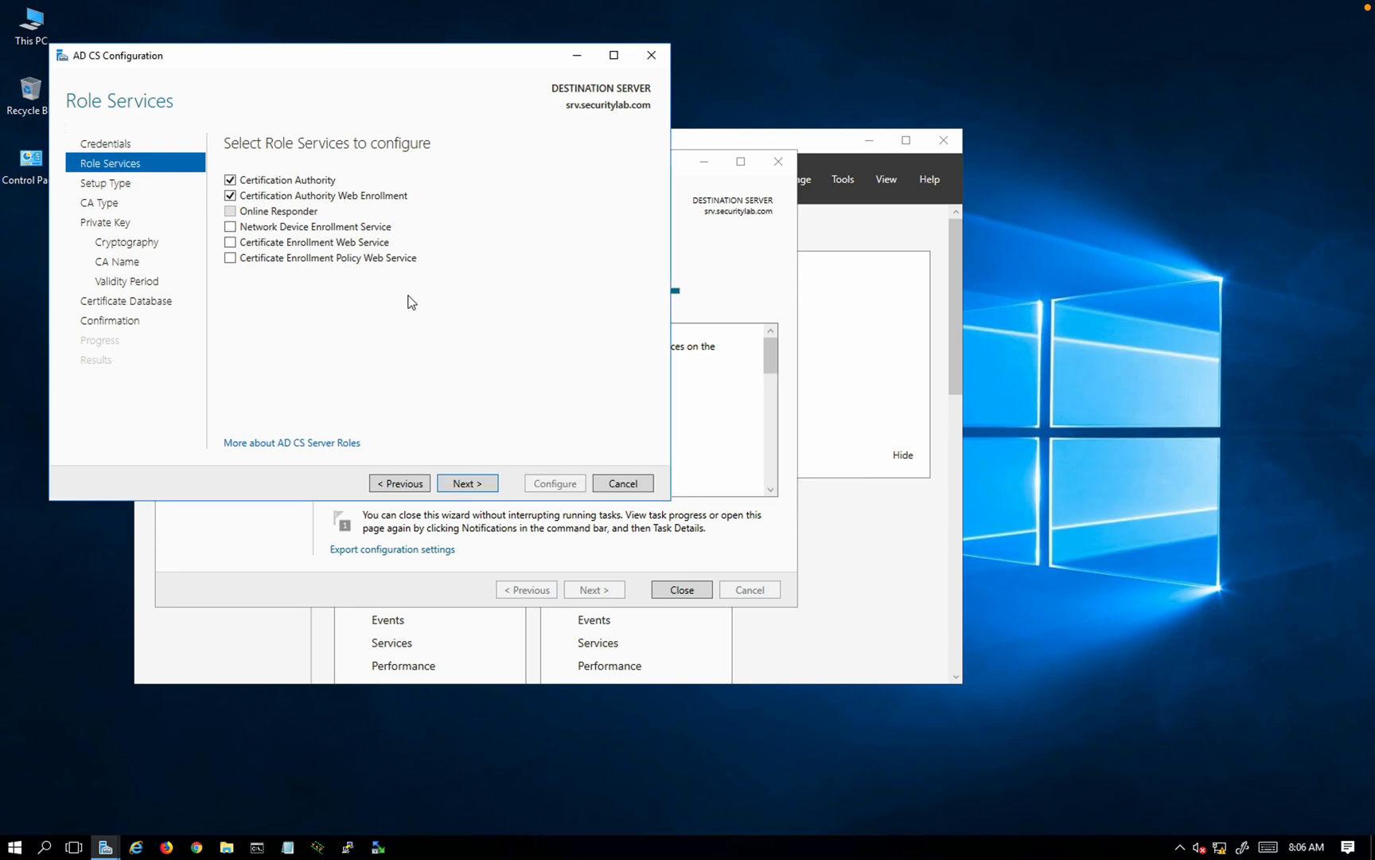
# Step: Set the CA up as an Enterprise Root CA
pyautogui.click(473, 484)
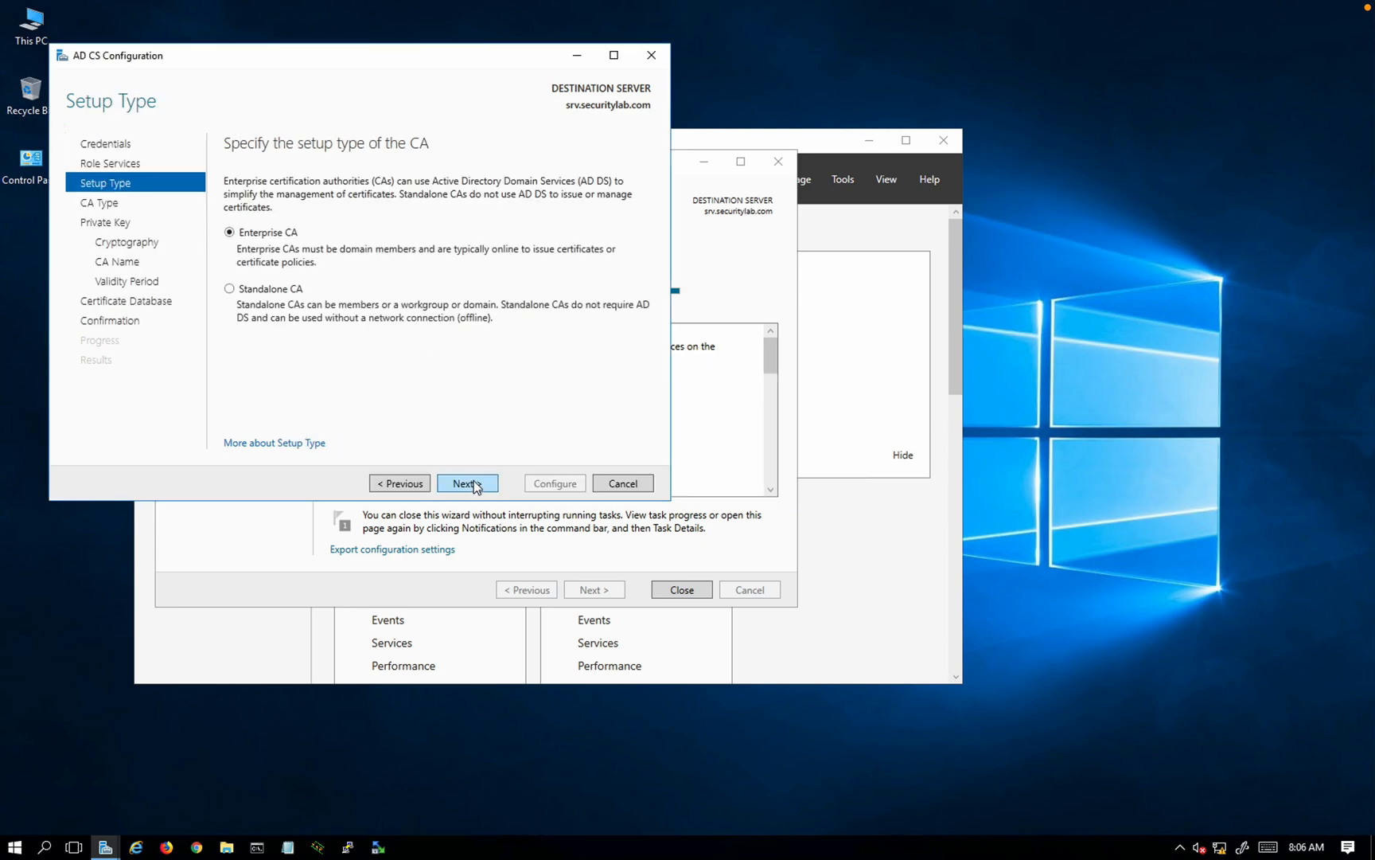
pyautogui.click(474, 483)
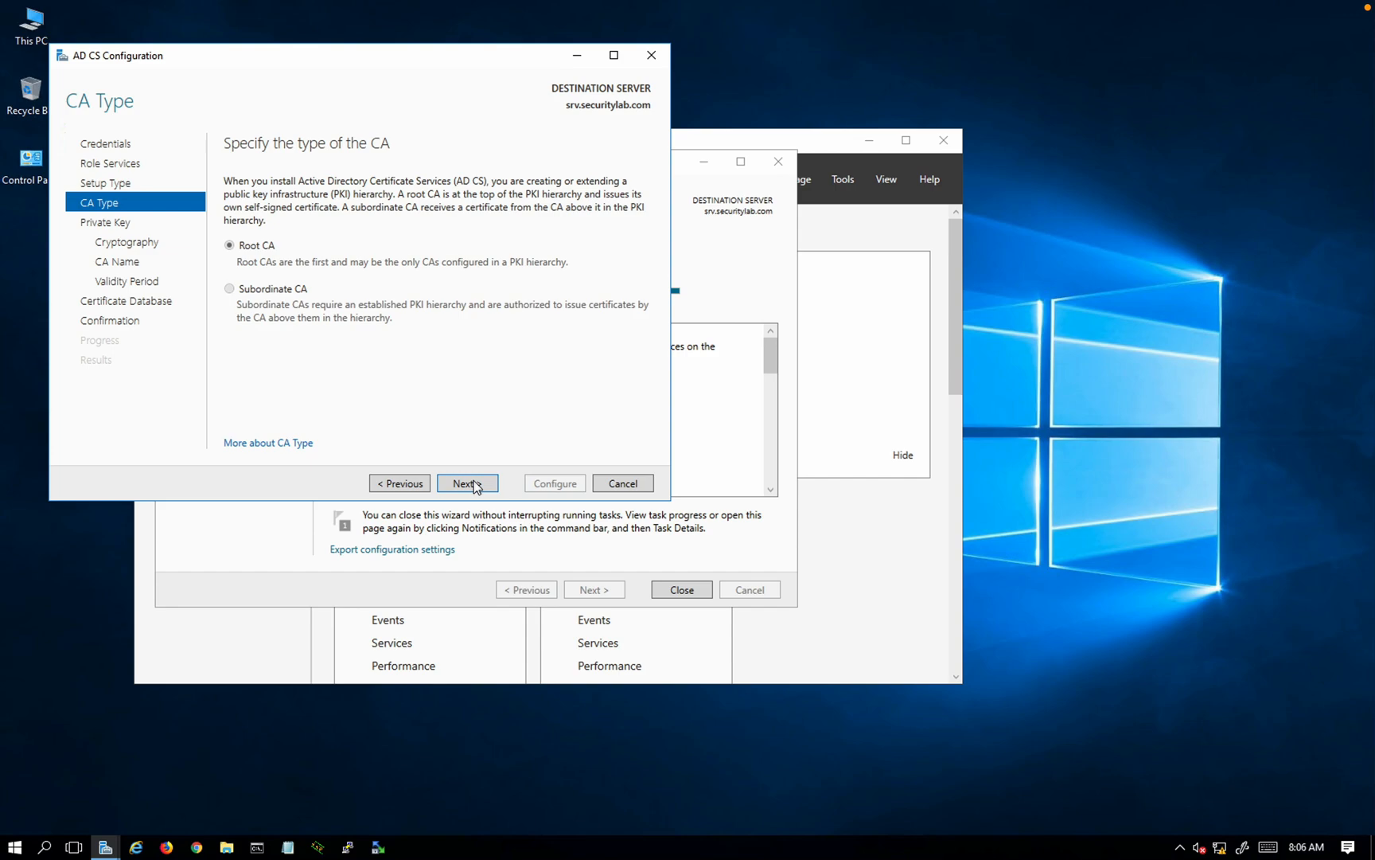
pyautogui.click(473, 483)
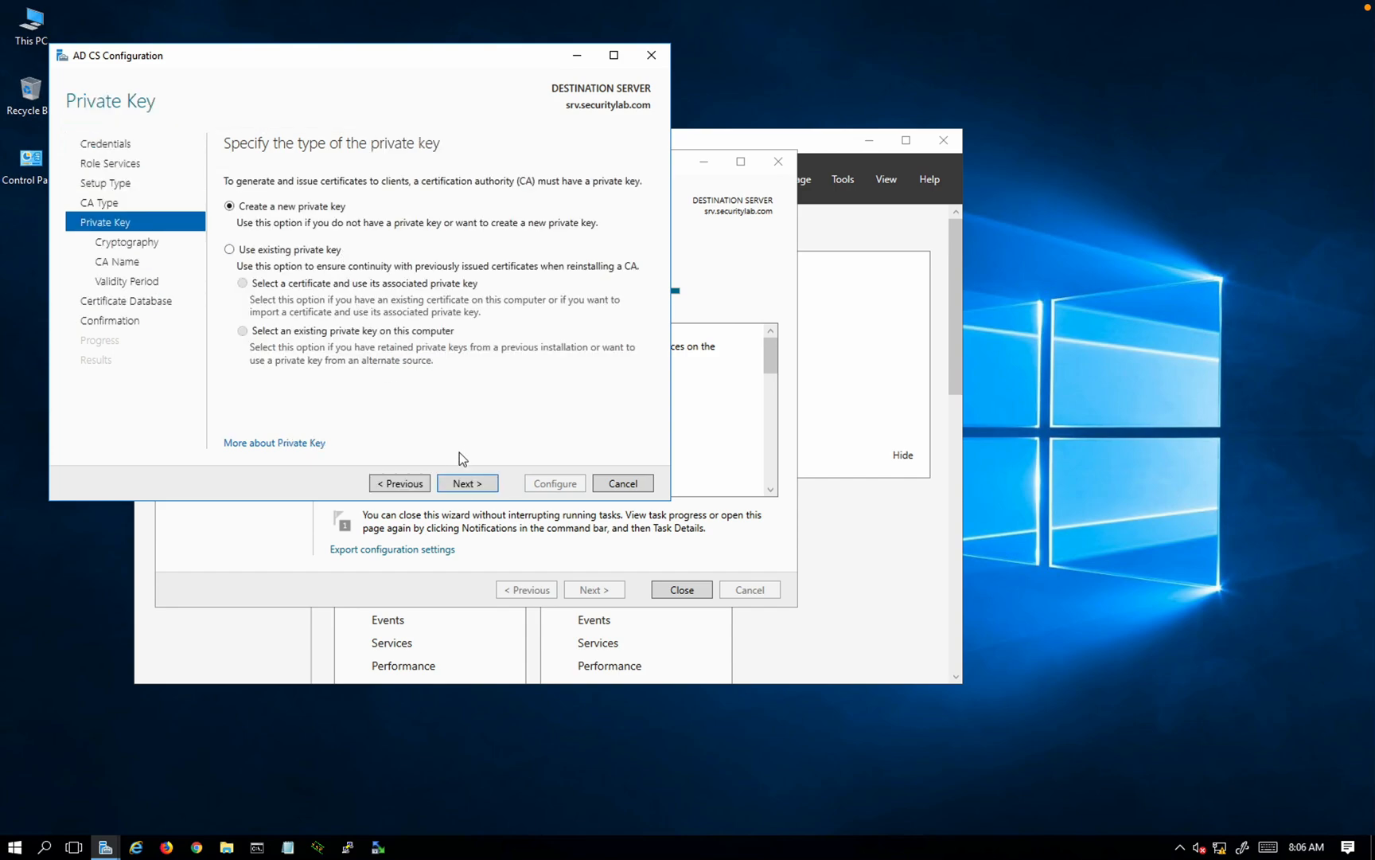
# Step: Create a new 2048-bit private key with SHA256 hashing and keep the CA name securitylab-SRV-CA
pyautogui.click(463, 482)
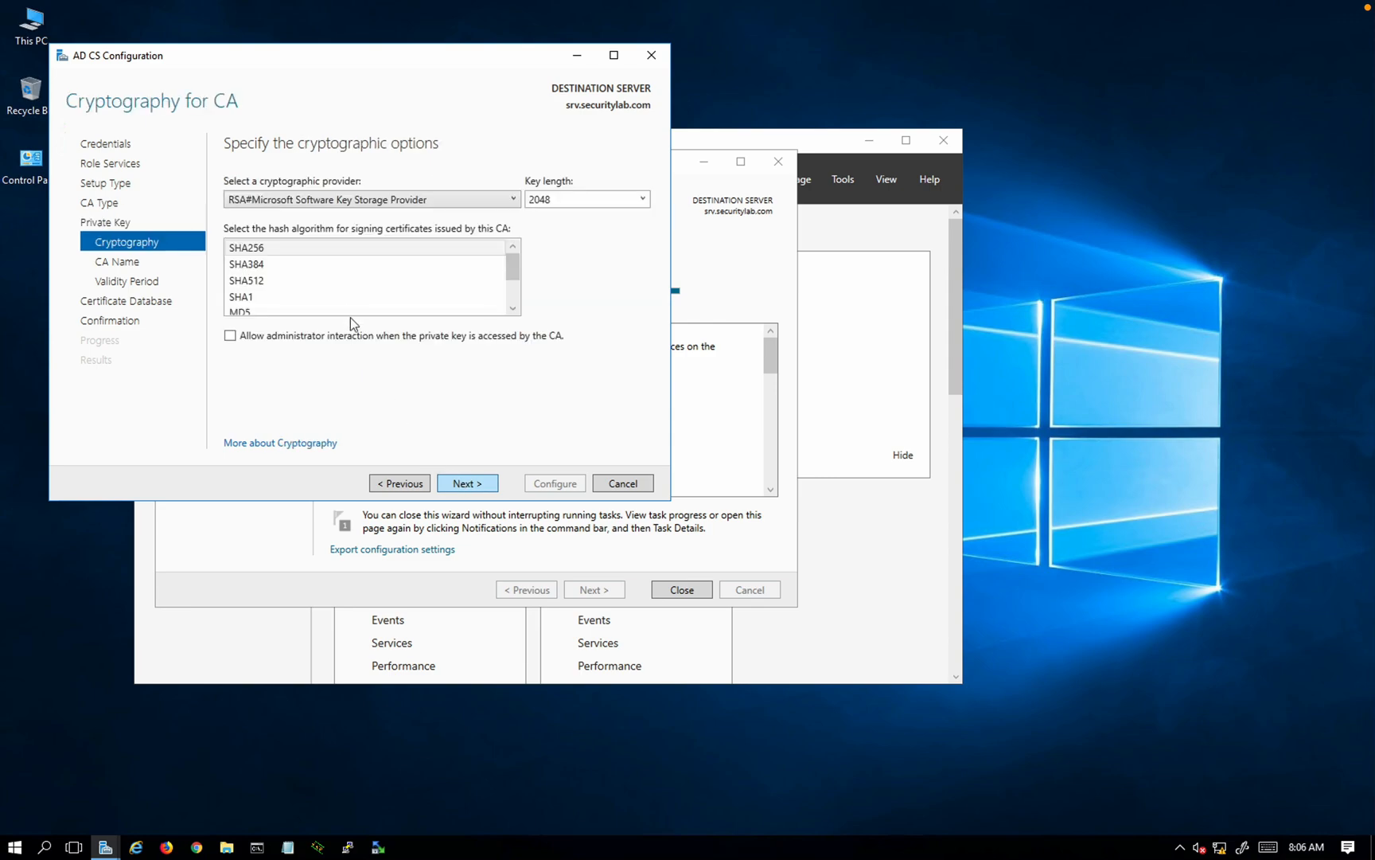
pyautogui.click(337, 247)
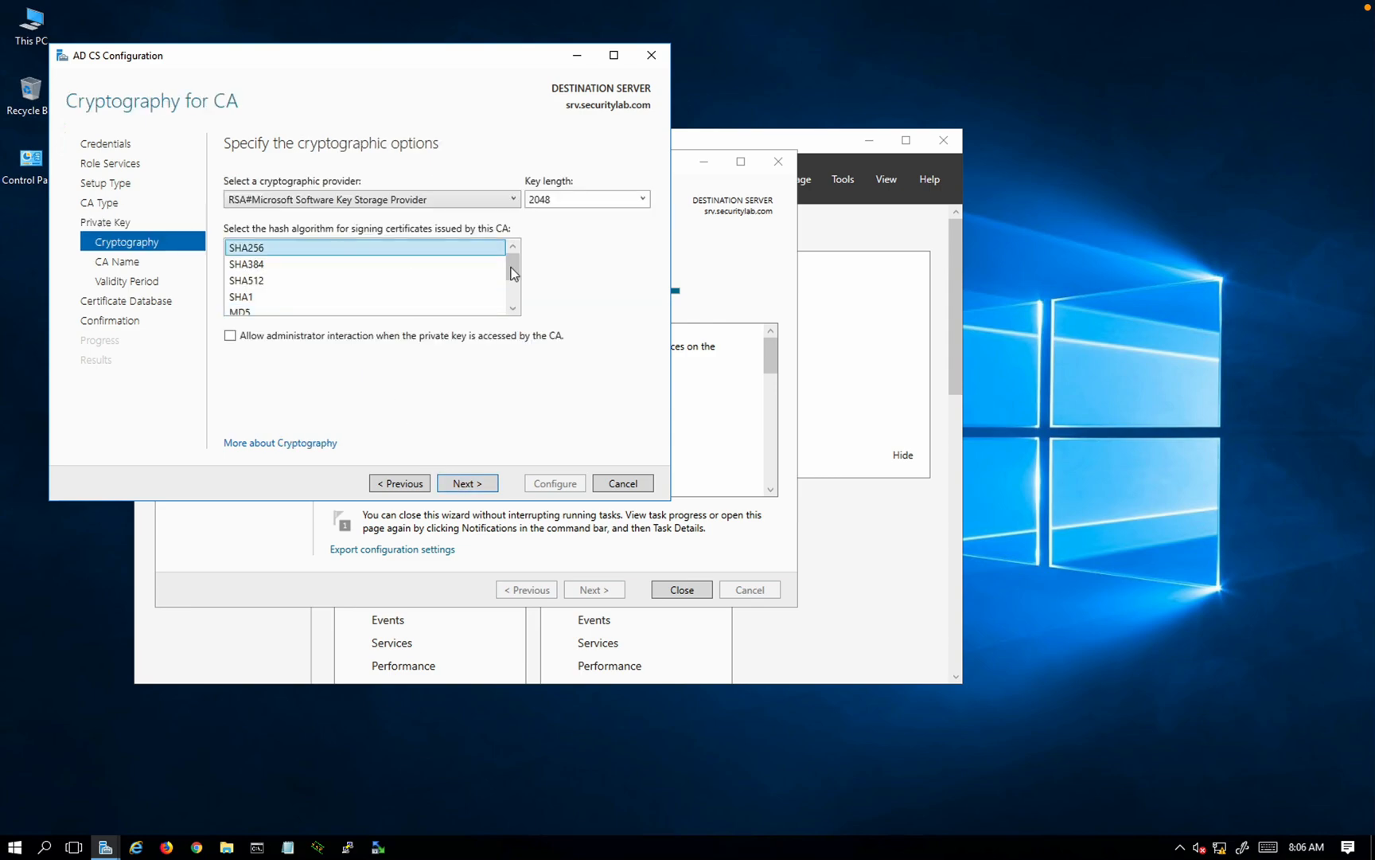
pyautogui.click(643, 199)
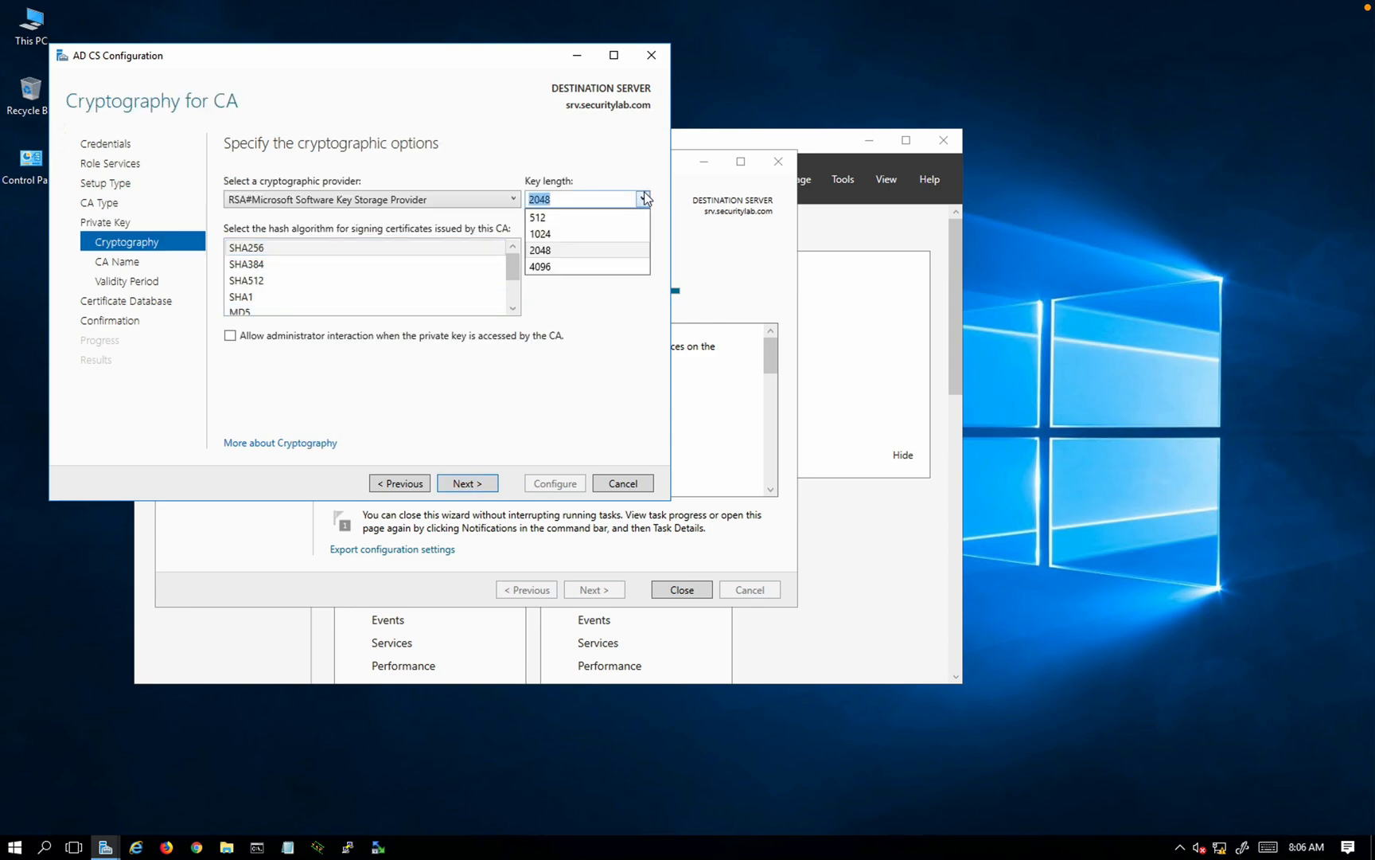
pyautogui.click(550, 248)
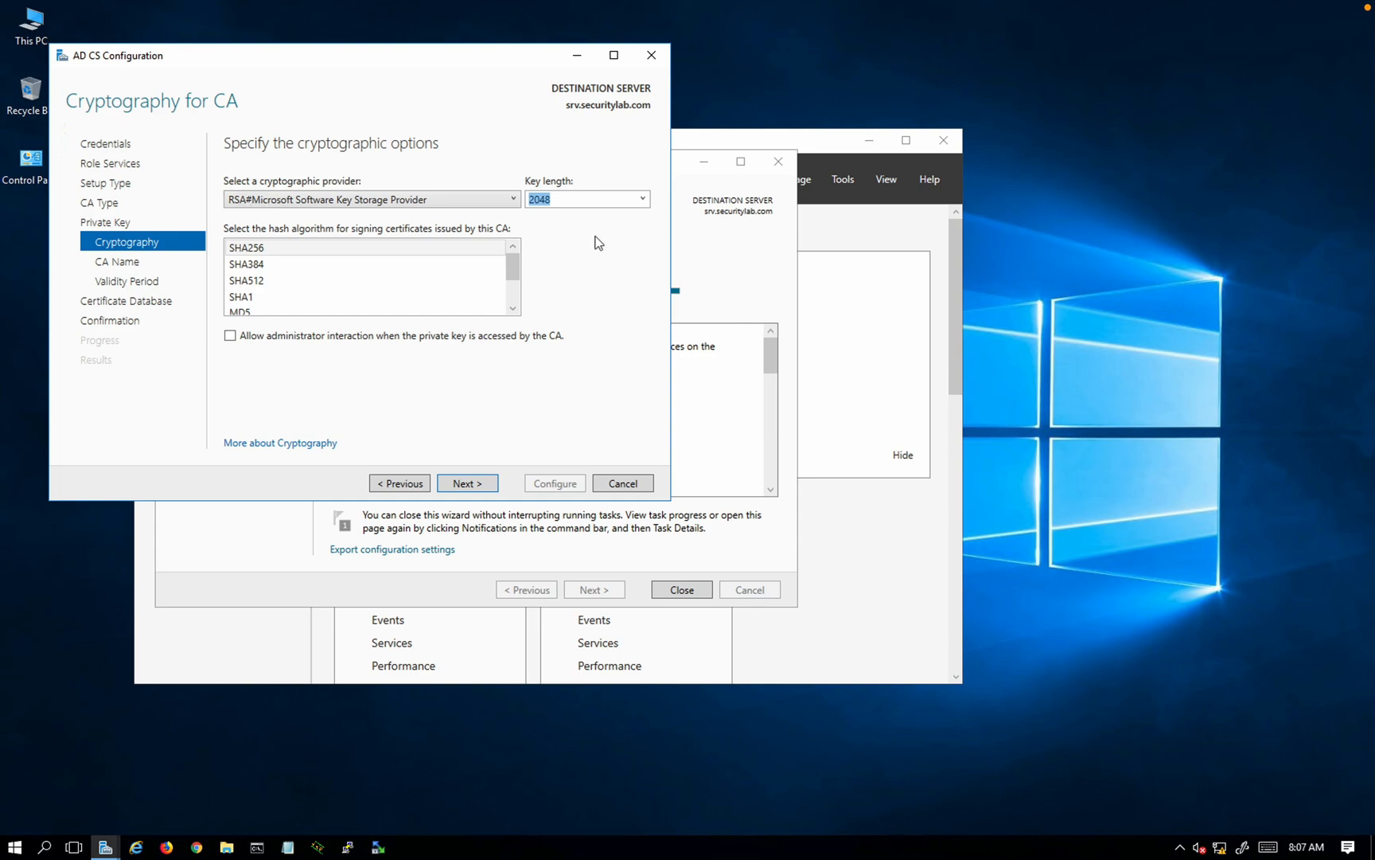
pyautogui.click(641, 200)
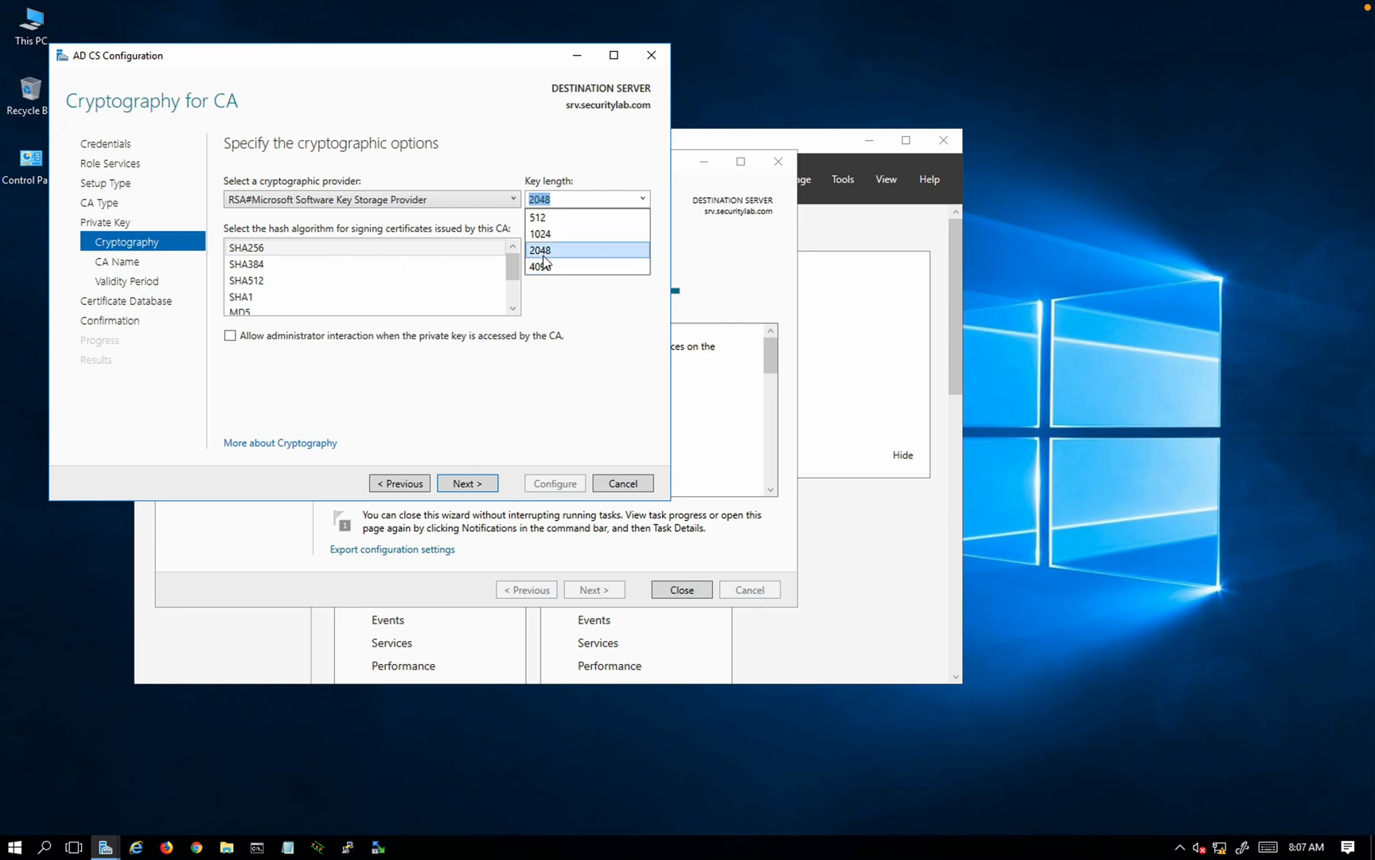
pyautogui.click(543, 251)
pyautogui.click(642, 200)
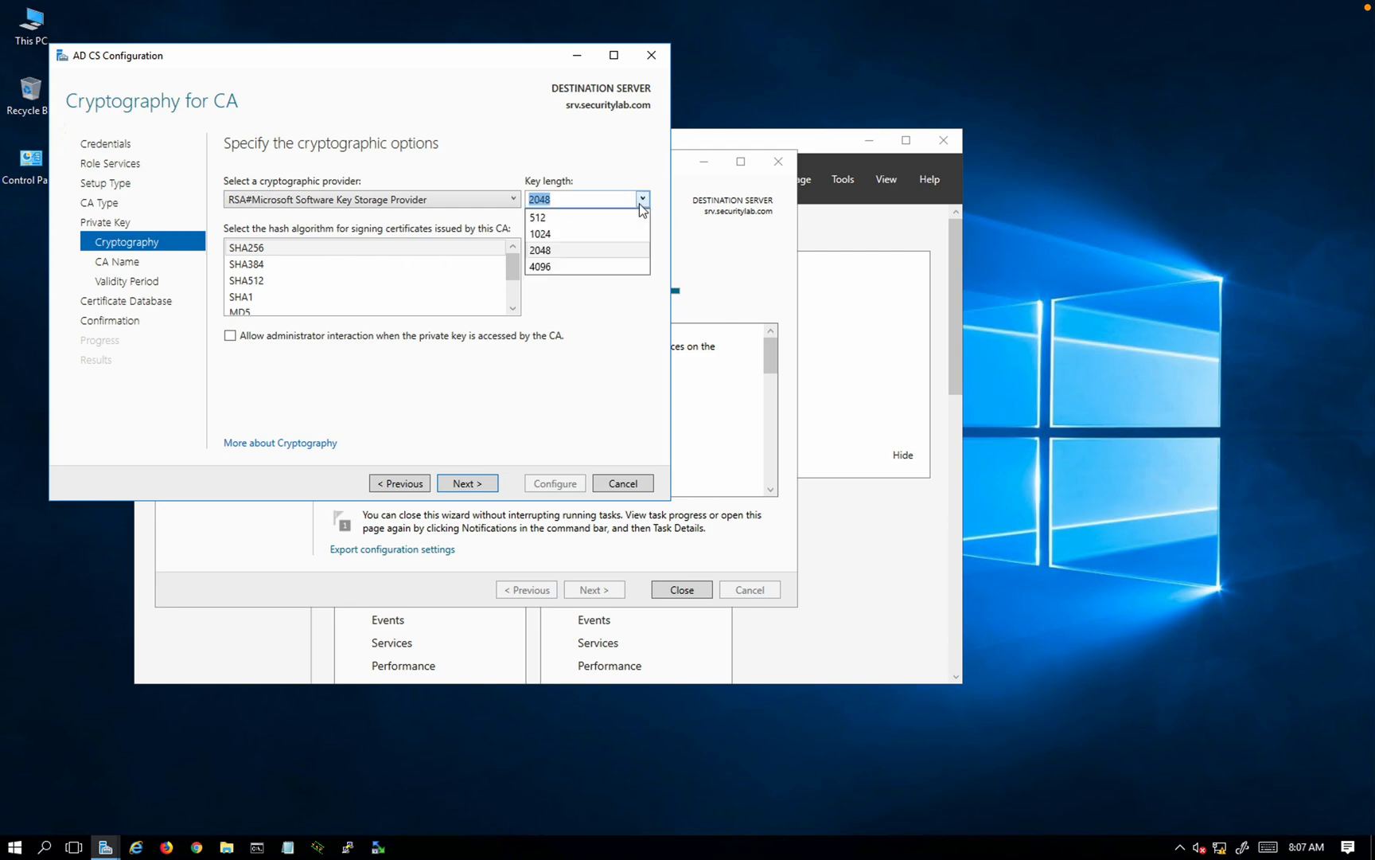
pyautogui.click(629, 251)
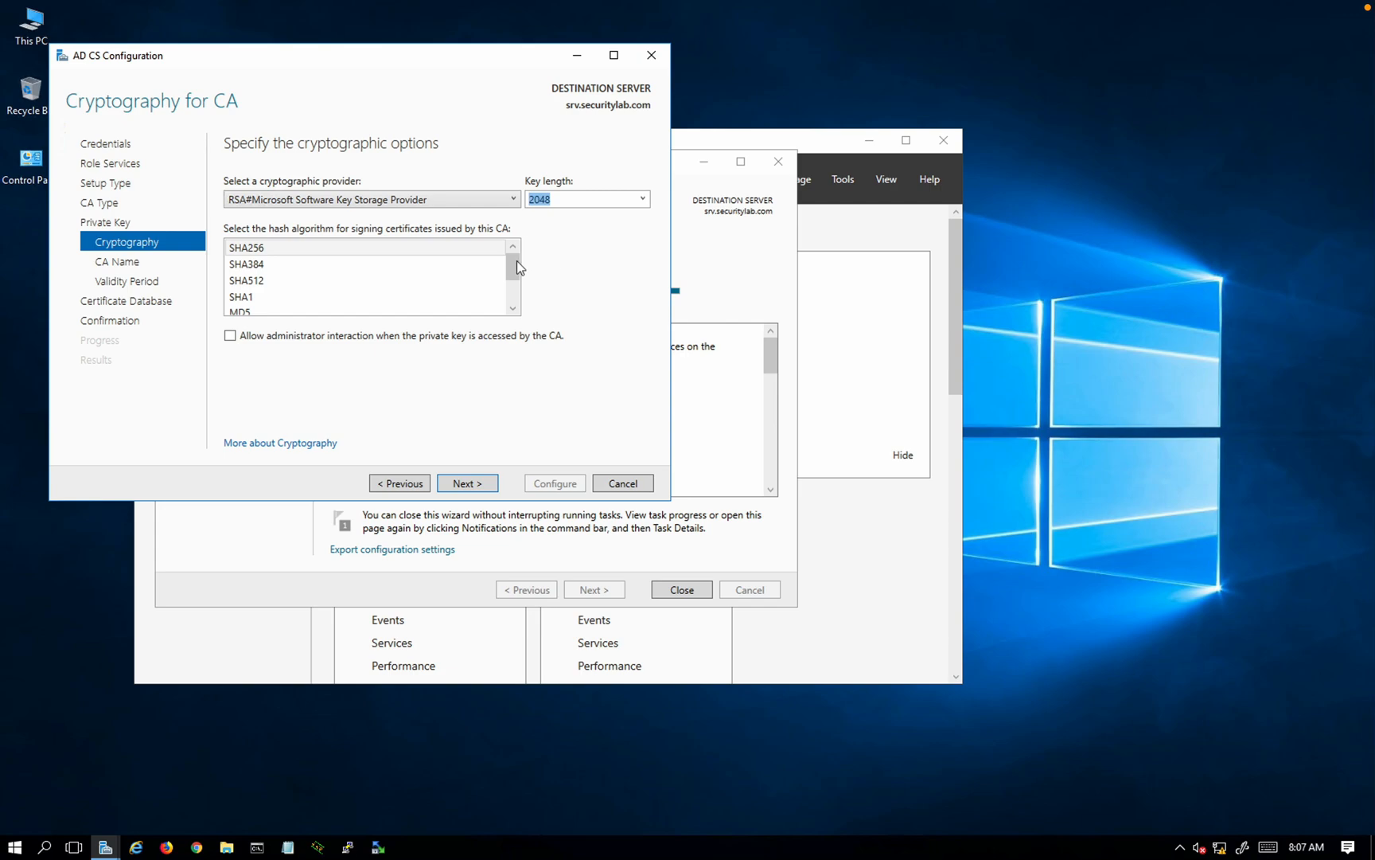
pyautogui.click(271, 253)
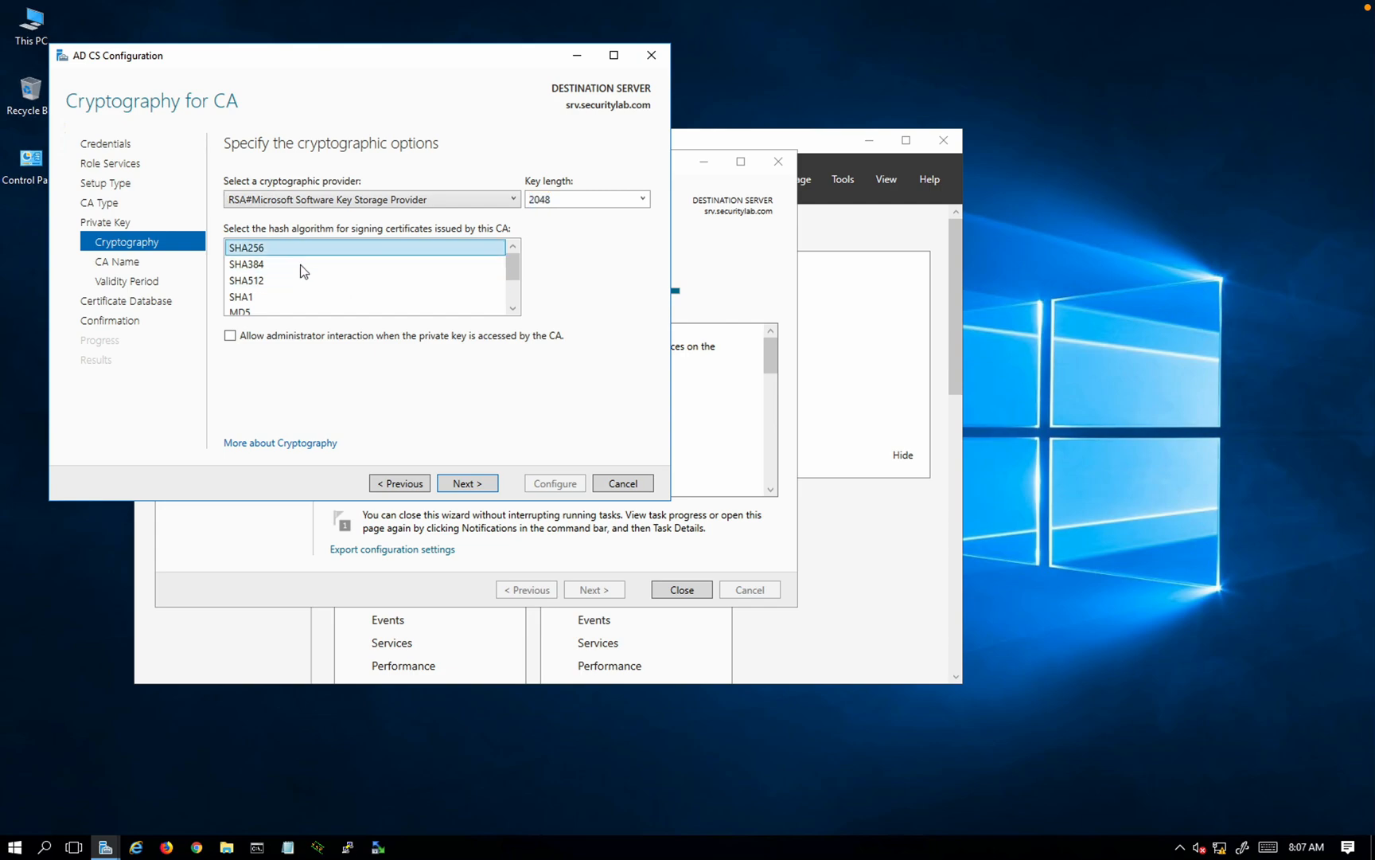
pyautogui.click(472, 485)
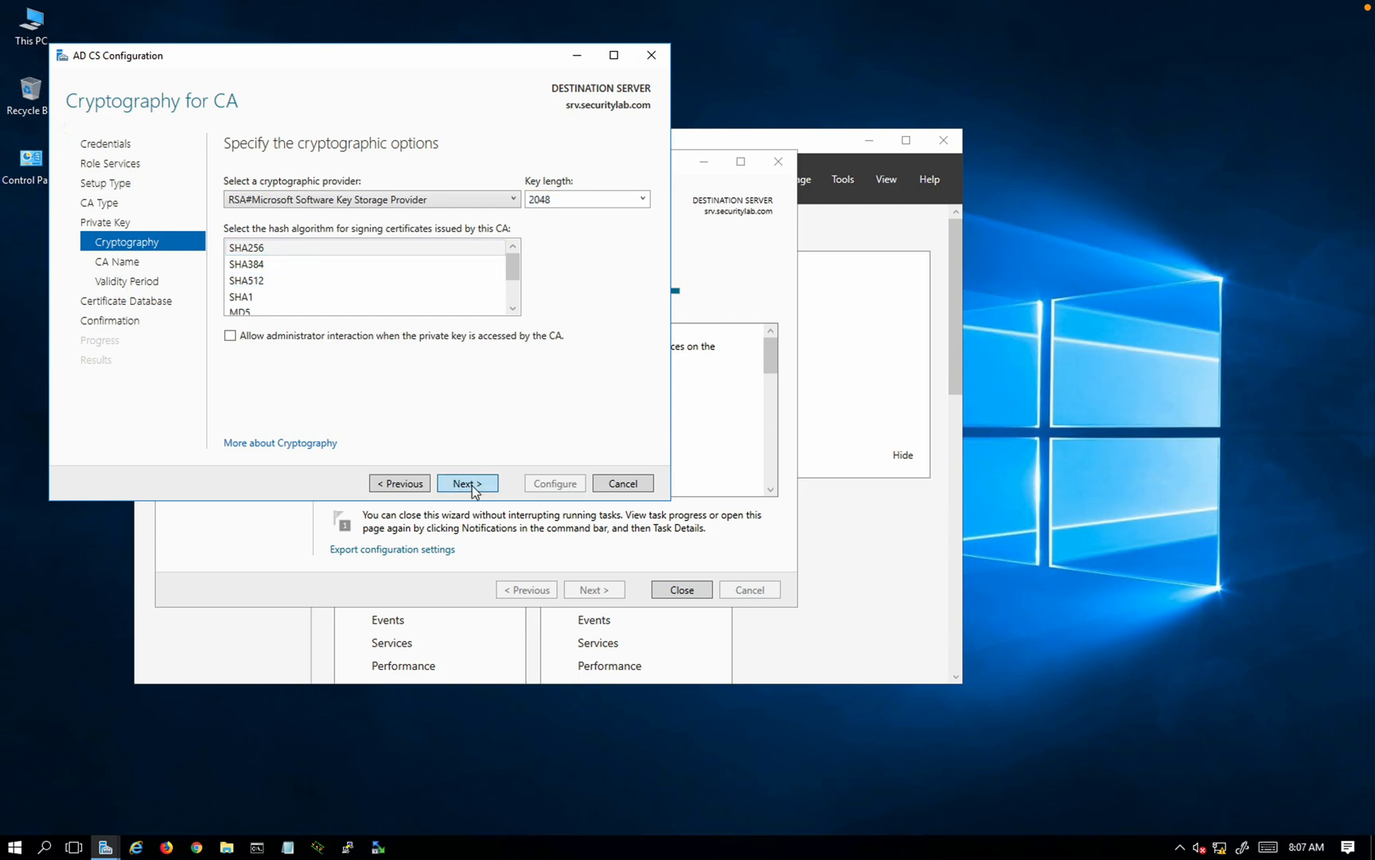
pyautogui.click(472, 484)
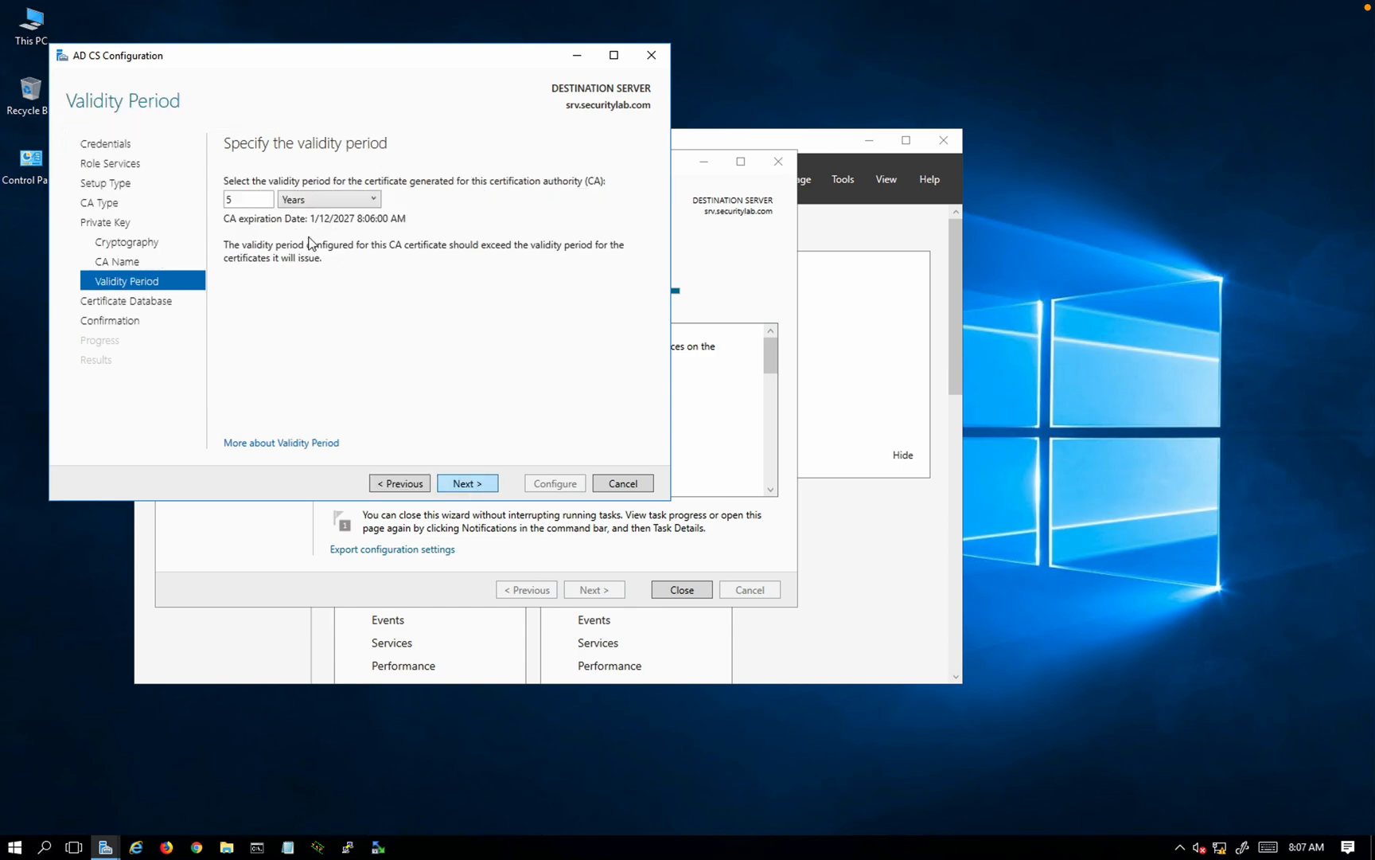
# Step: Set the CA certificate validity to 1 year, keep the default CertLog database paths, and start the configuration
pyautogui.doubleClick(252, 204)
pyautogui.click(456, 484)
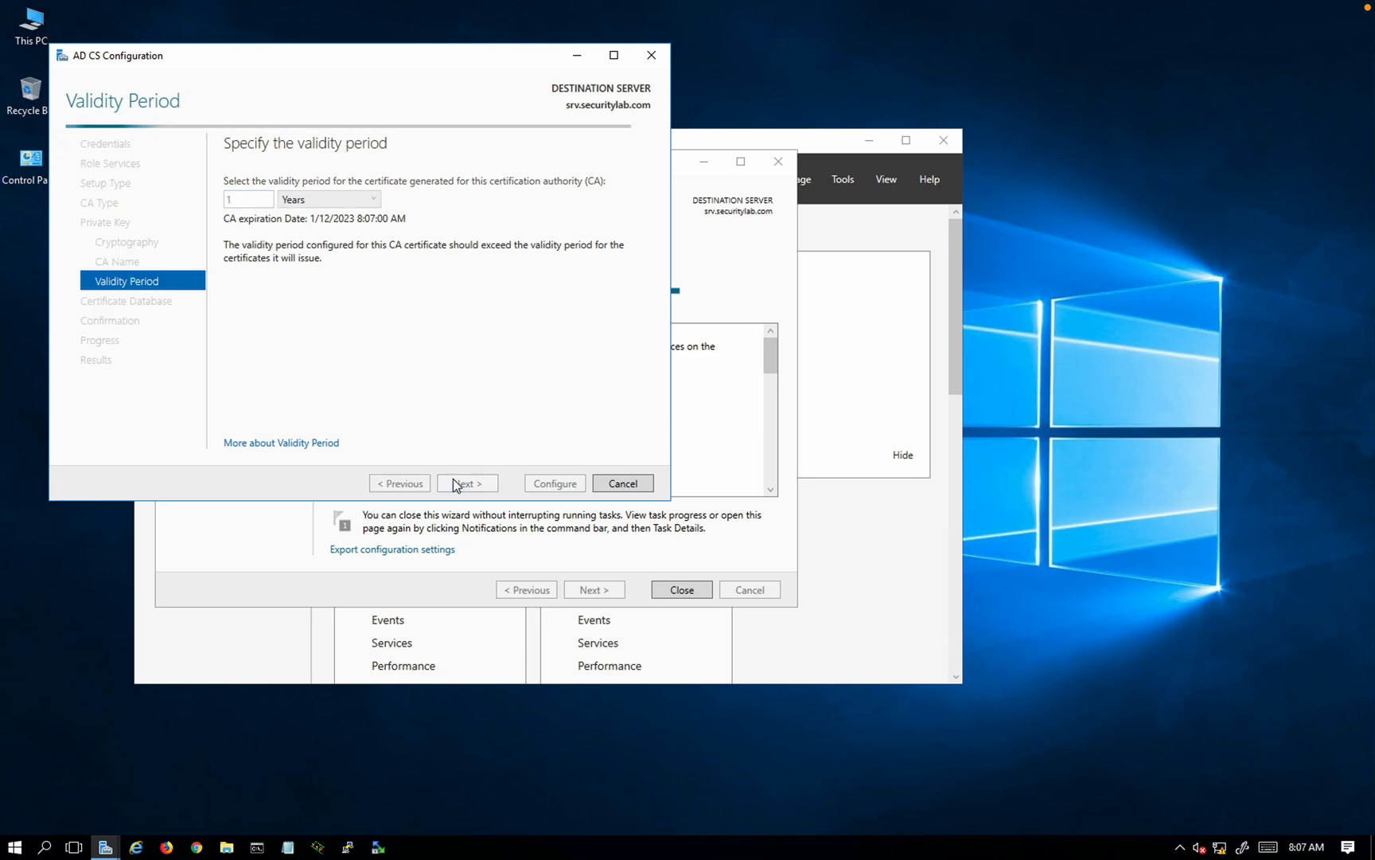
pyautogui.click(484, 486)
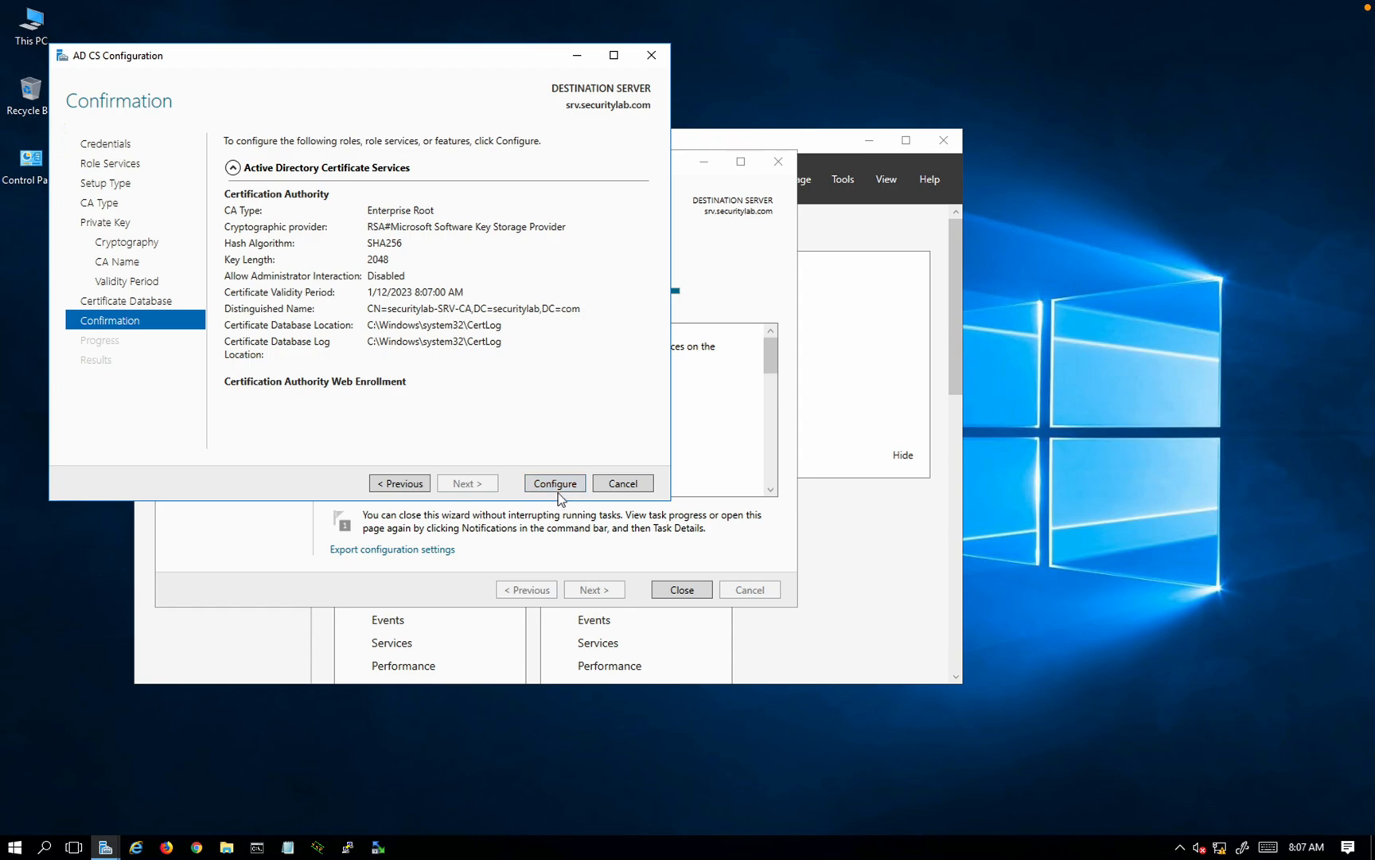
pyautogui.click(556, 483)
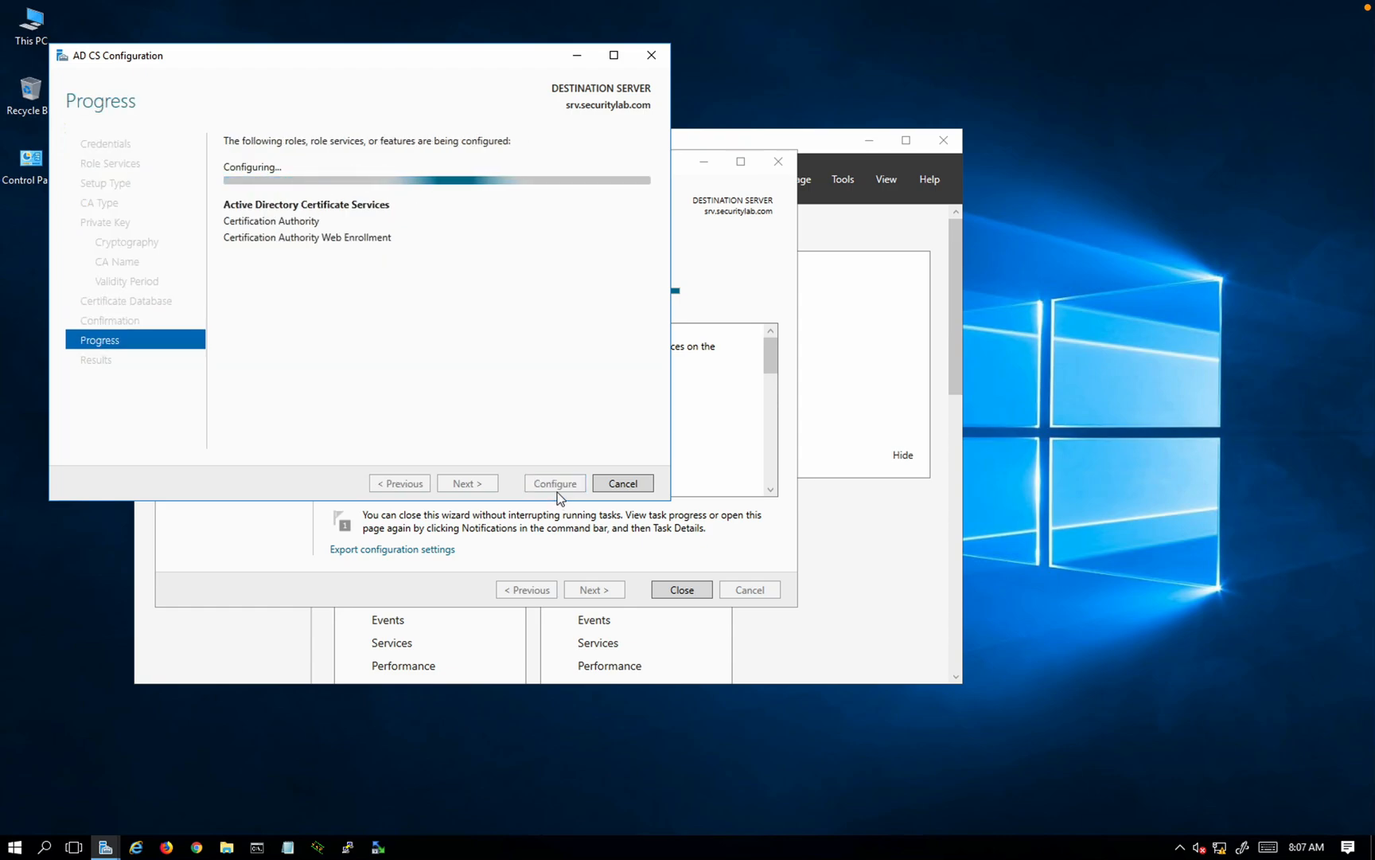
# Step: Log in to the Firepower console as admin
pyautogui.hotkey('ctrl', 'Left')
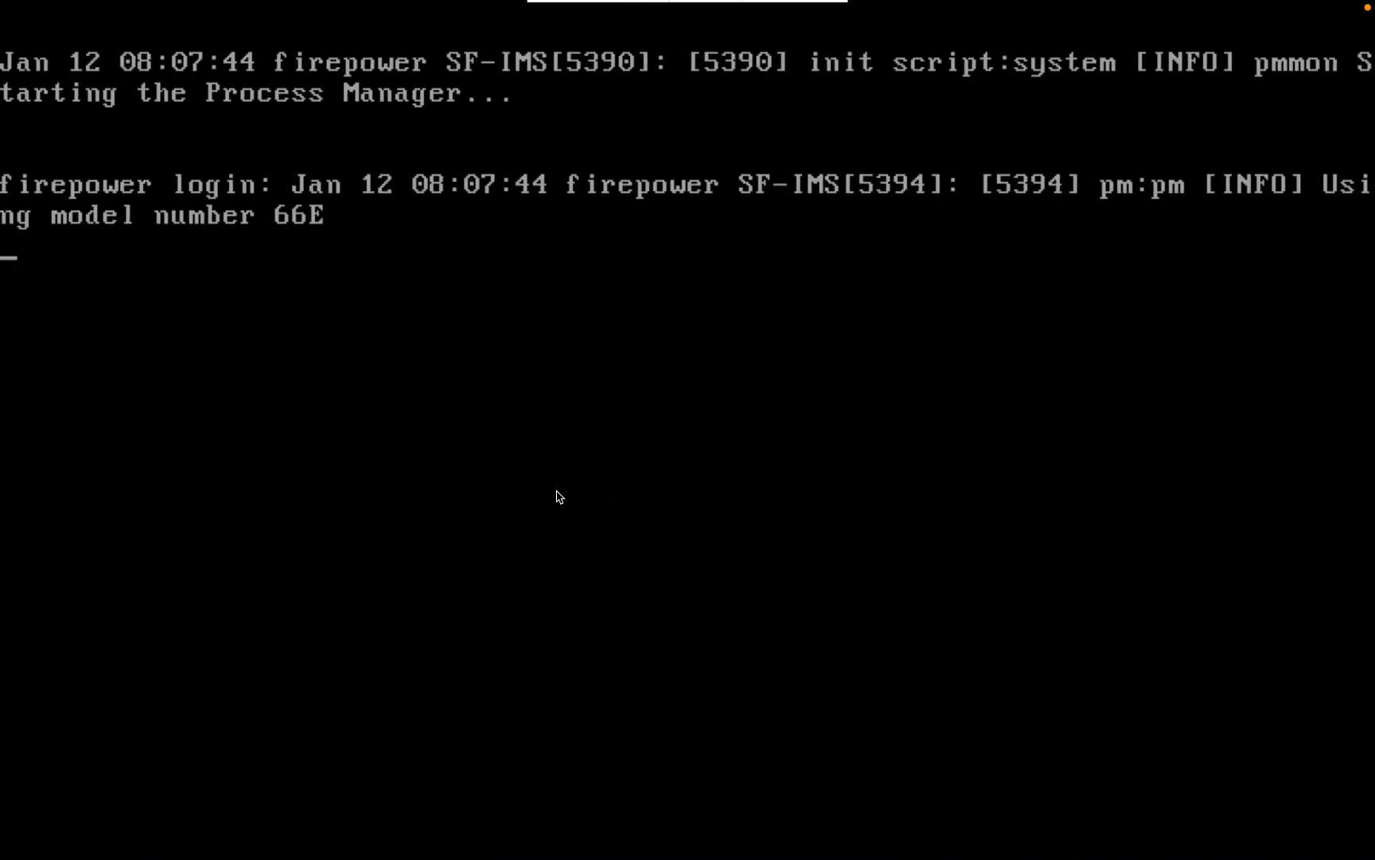
pyautogui.press('Return')
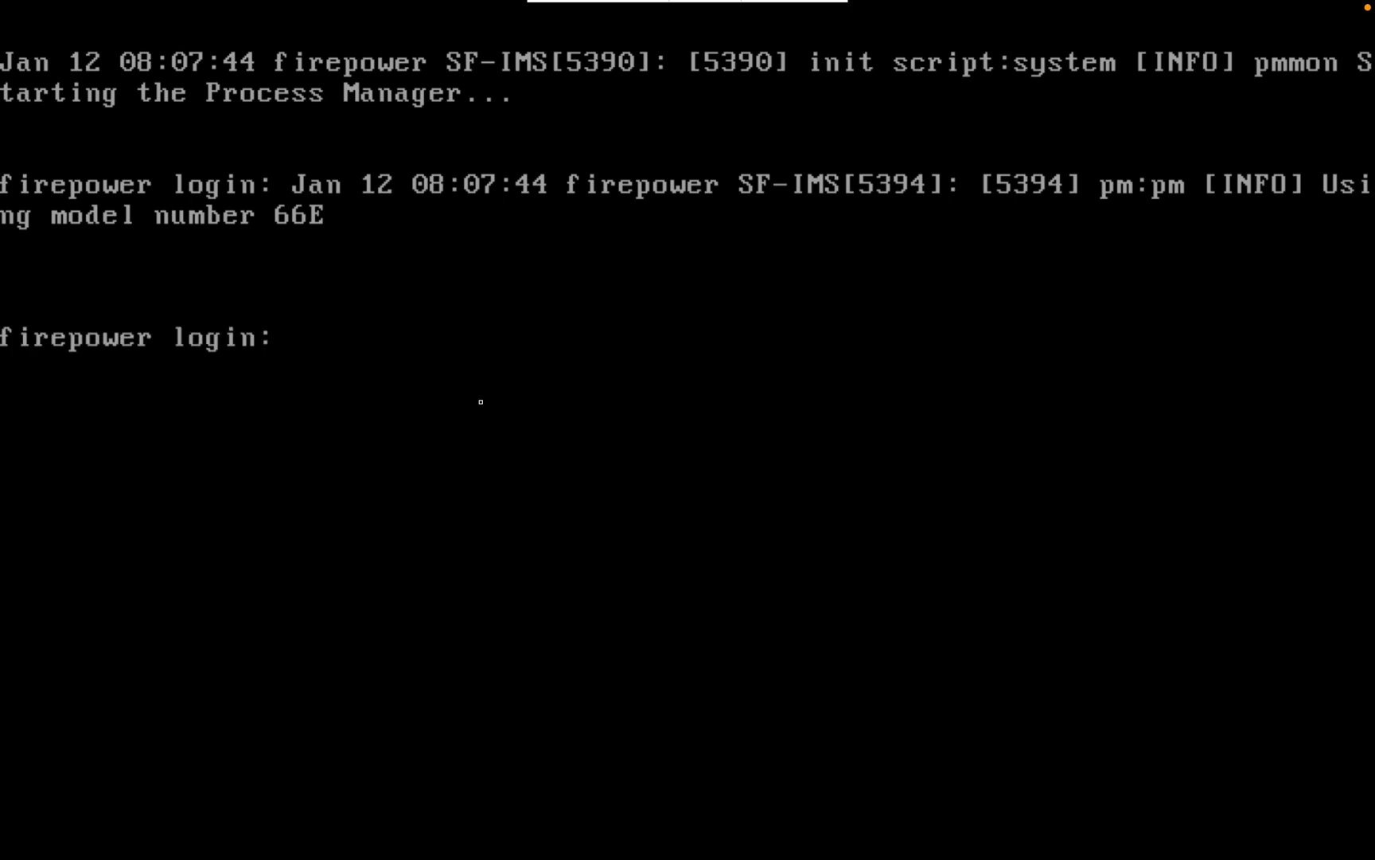
pyautogui.write('admin')
pyautogui.press('Return')
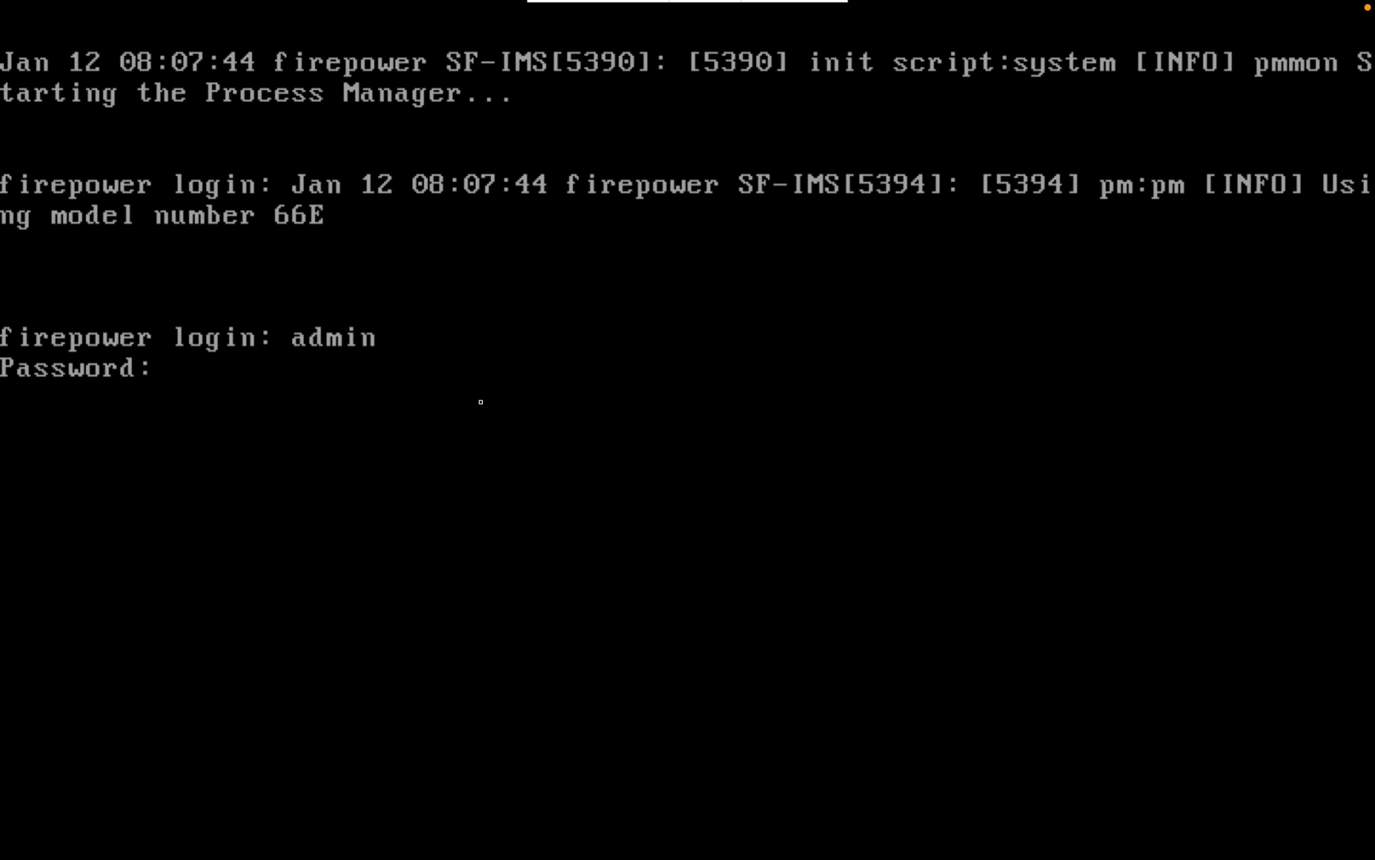
pyautogui.press('Return')
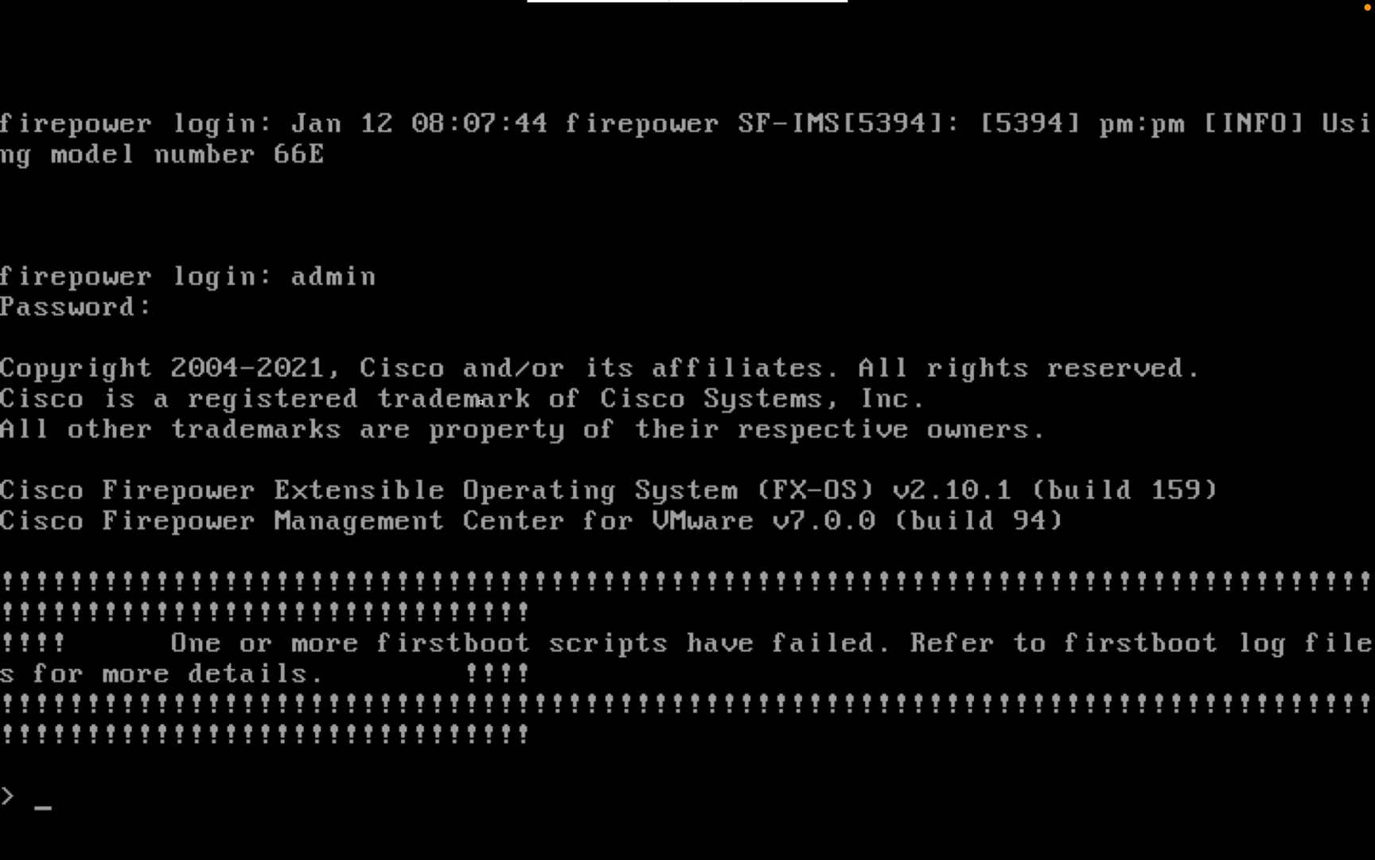
pyautogui.press('Return')
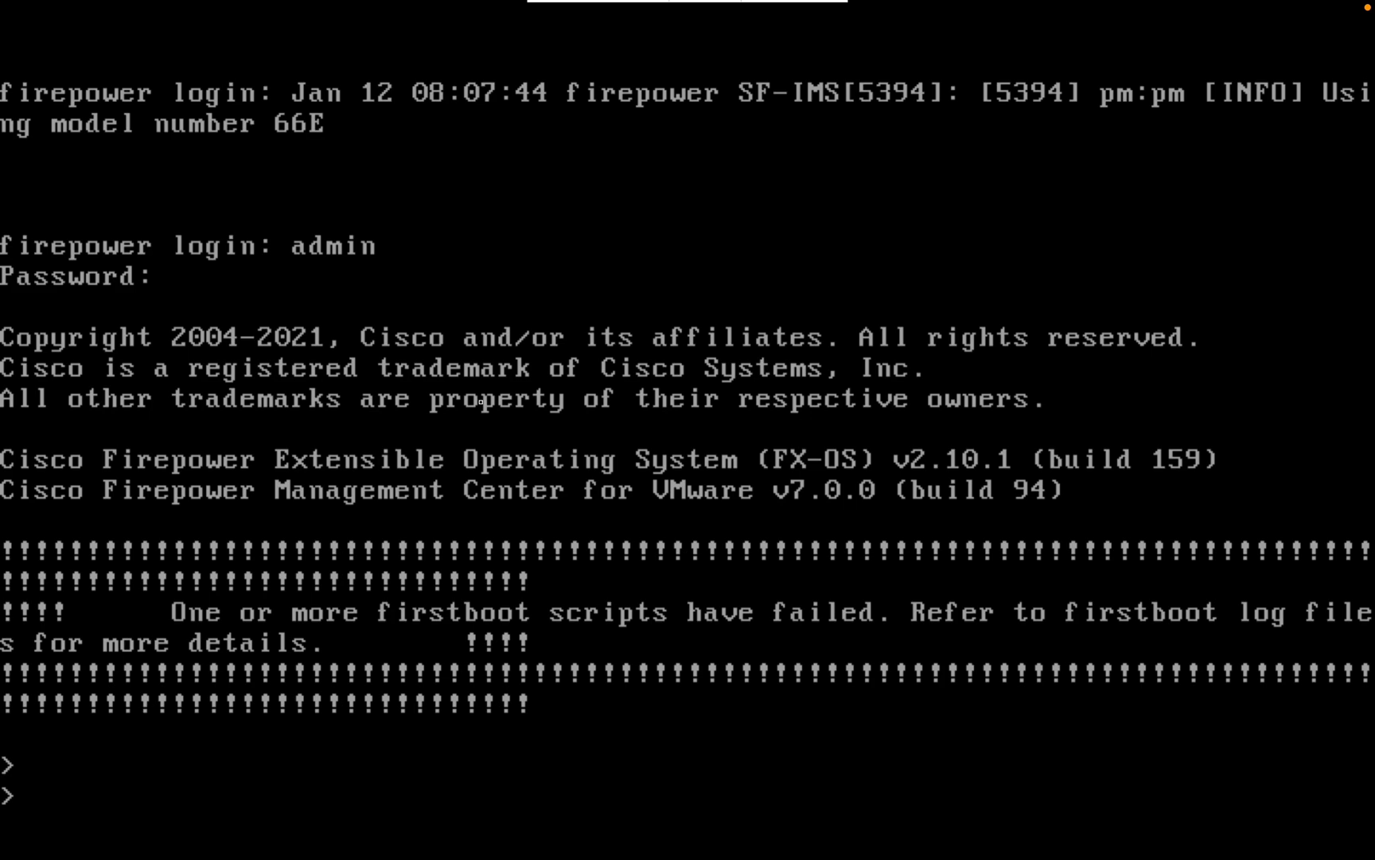
# Step: Enter the expert shell and run sudo configure-network
pyautogui.write('expert')
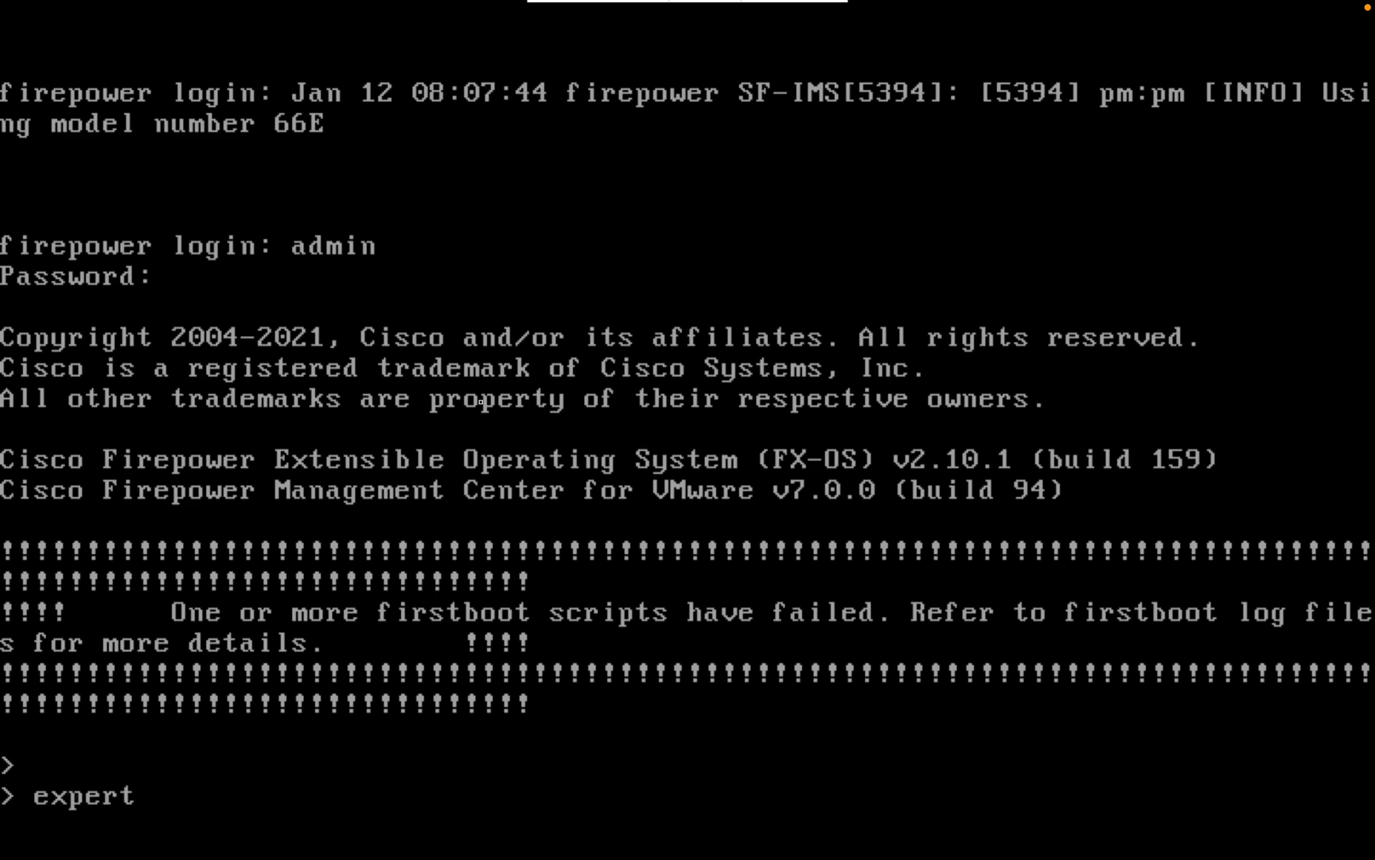
pyautogui.press('Return')
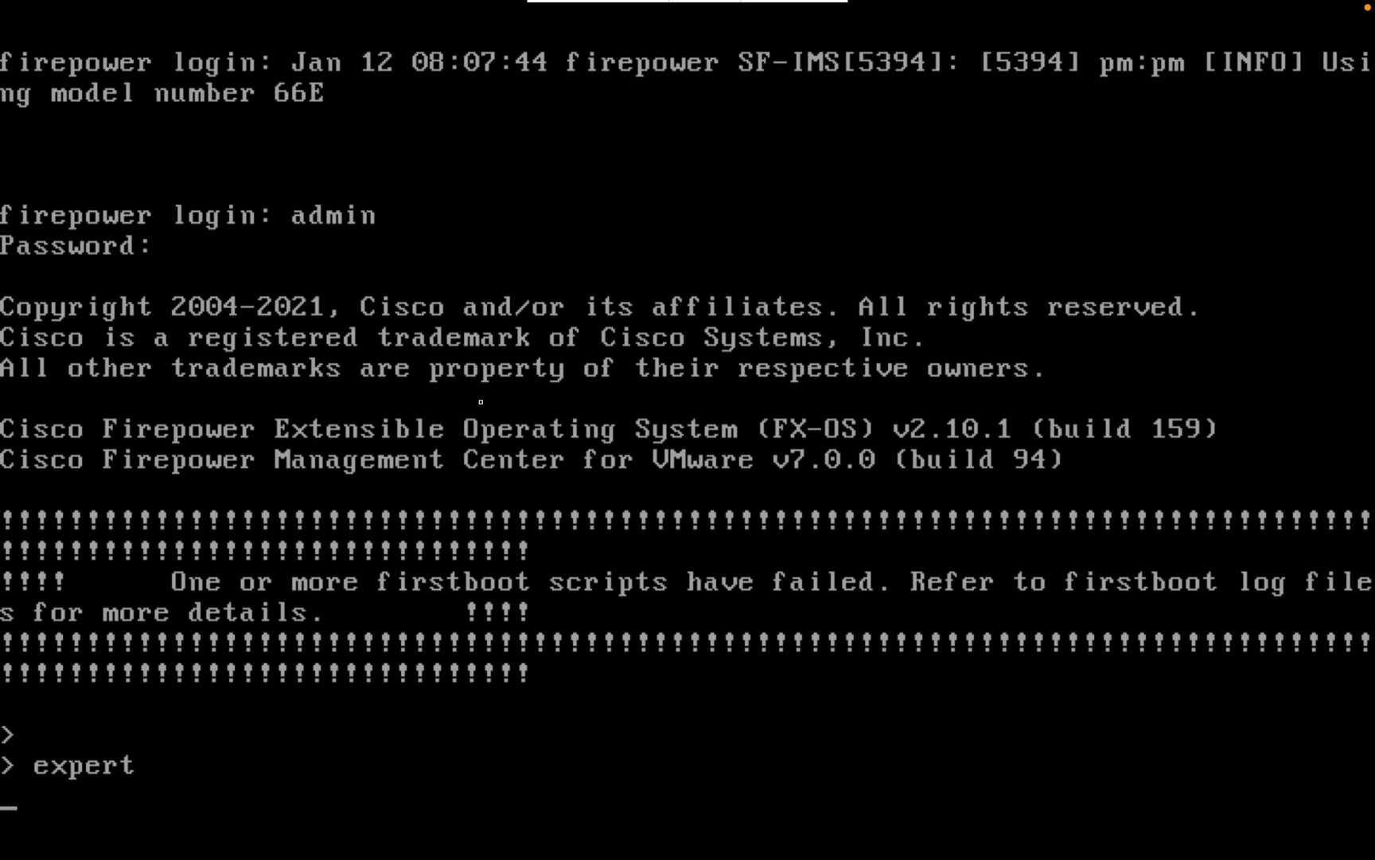
pyautogui.write('sudo ')
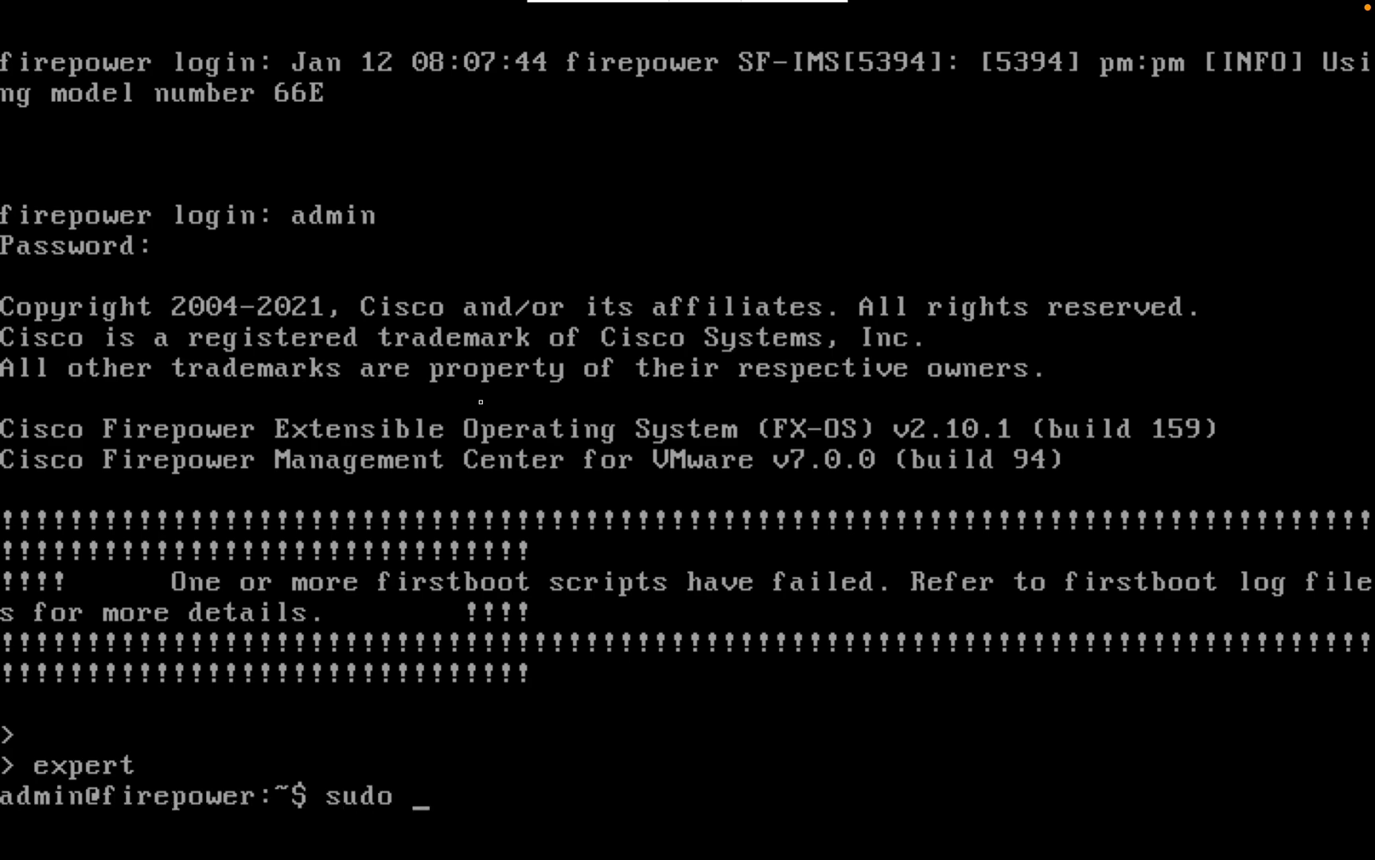
pyautogui.write('configure')
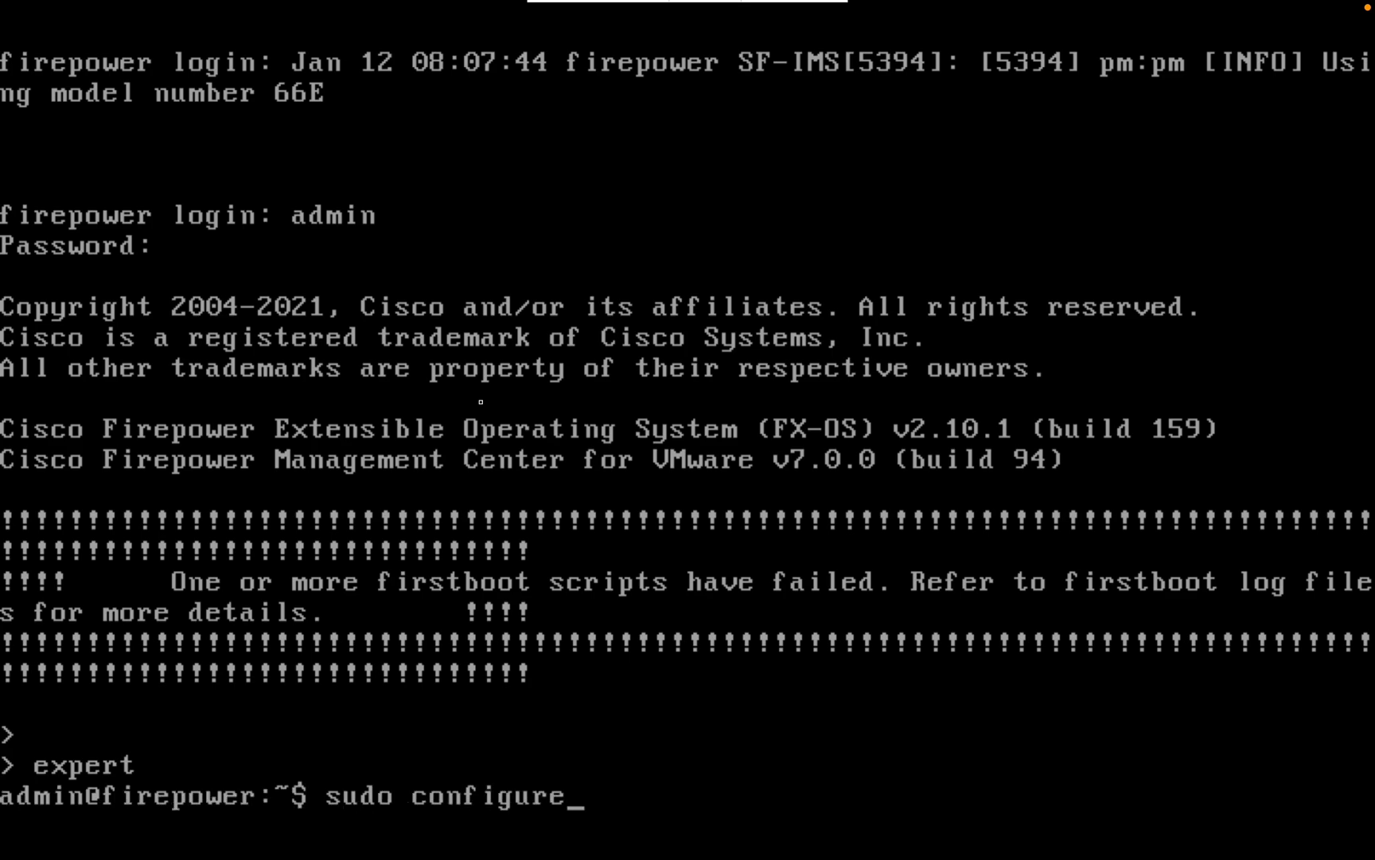
pyautogui.write('-network')
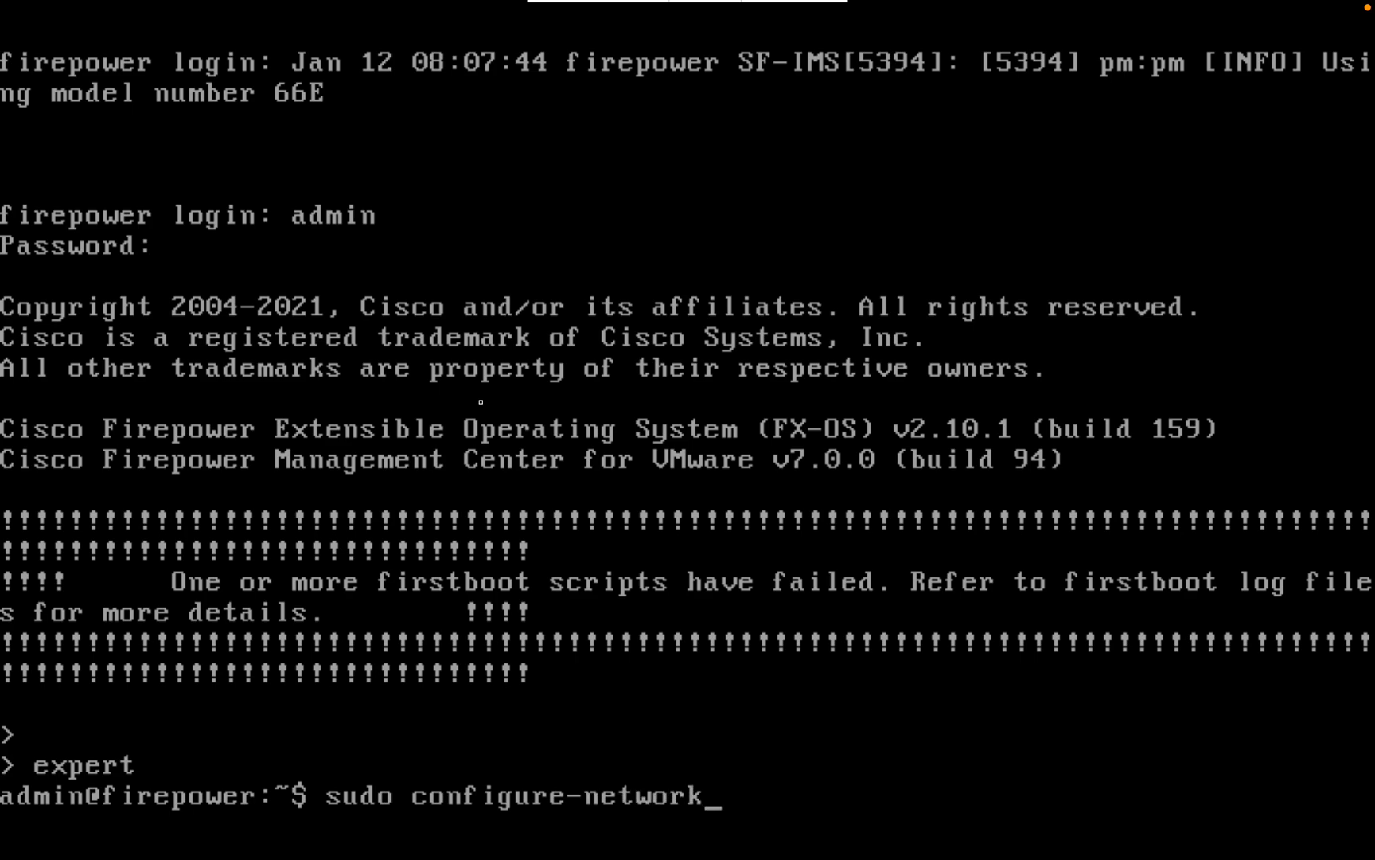
pyautogui.press('Return')
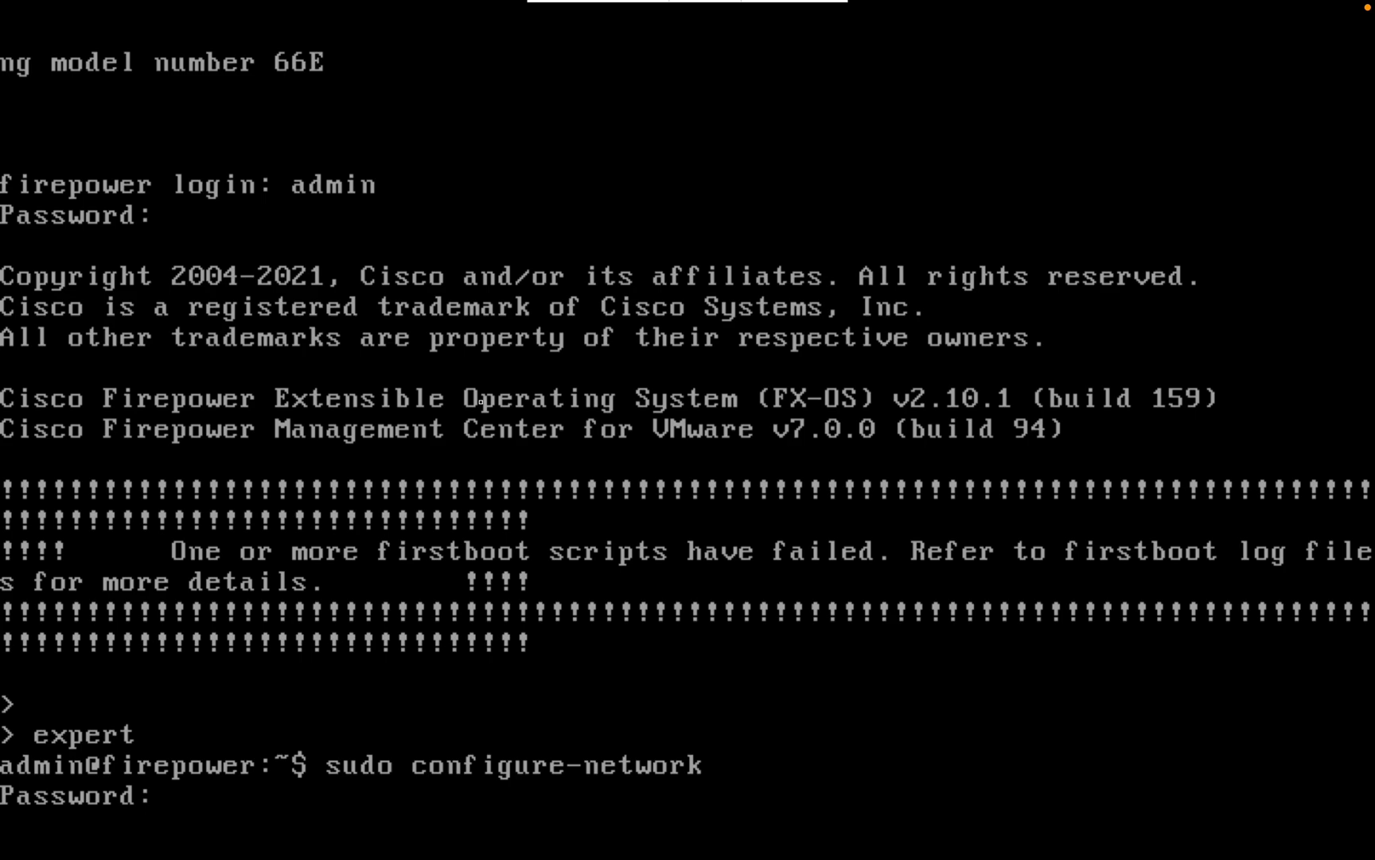
pyautogui.press('Return')
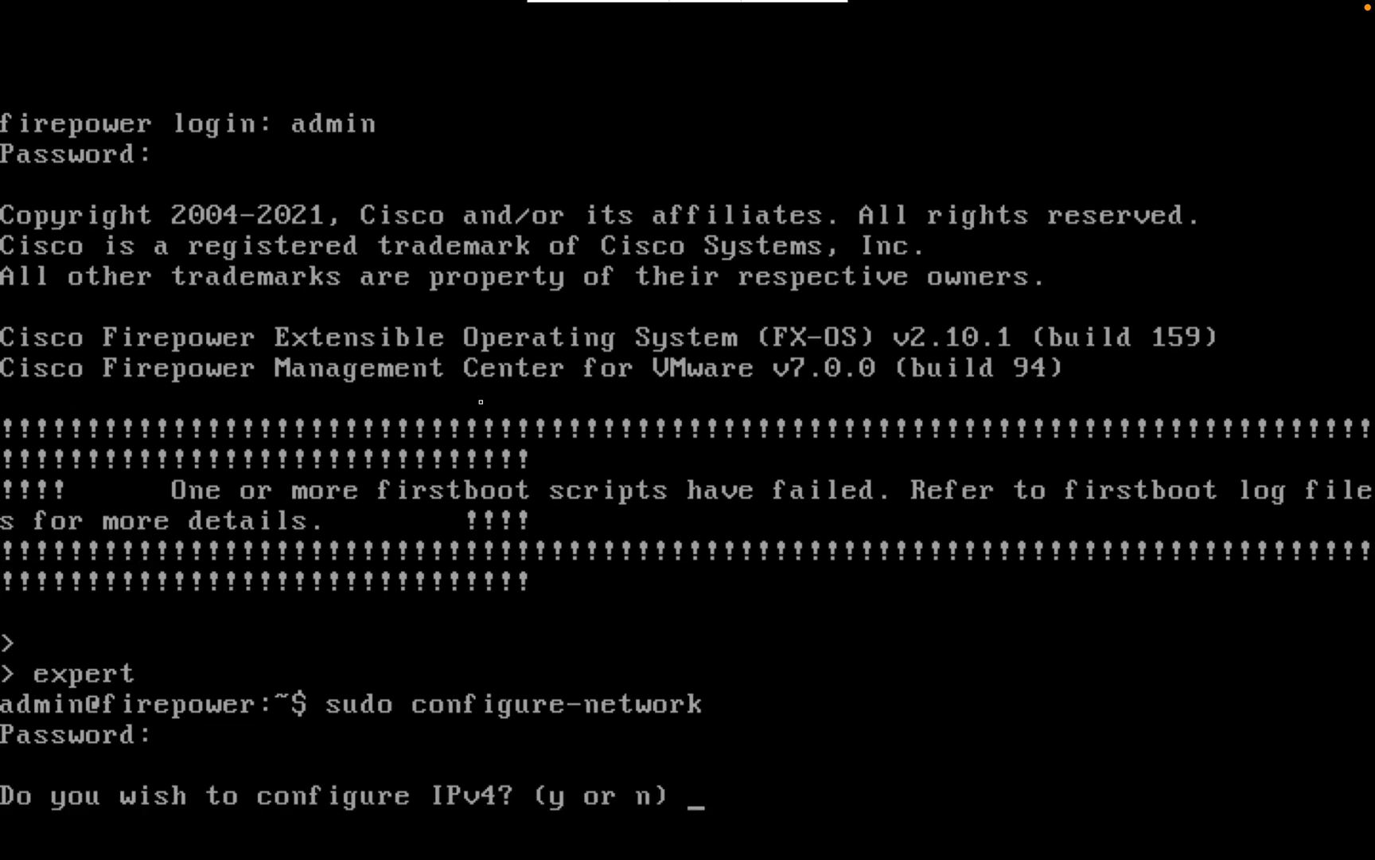
# Step: Configure IPv4 as 10.1.1.9, netmask 255.255.255.0, gateway 10.1.1.254, and decline IPv6
pyautogui.write('y')
pyautogui.press('Return')
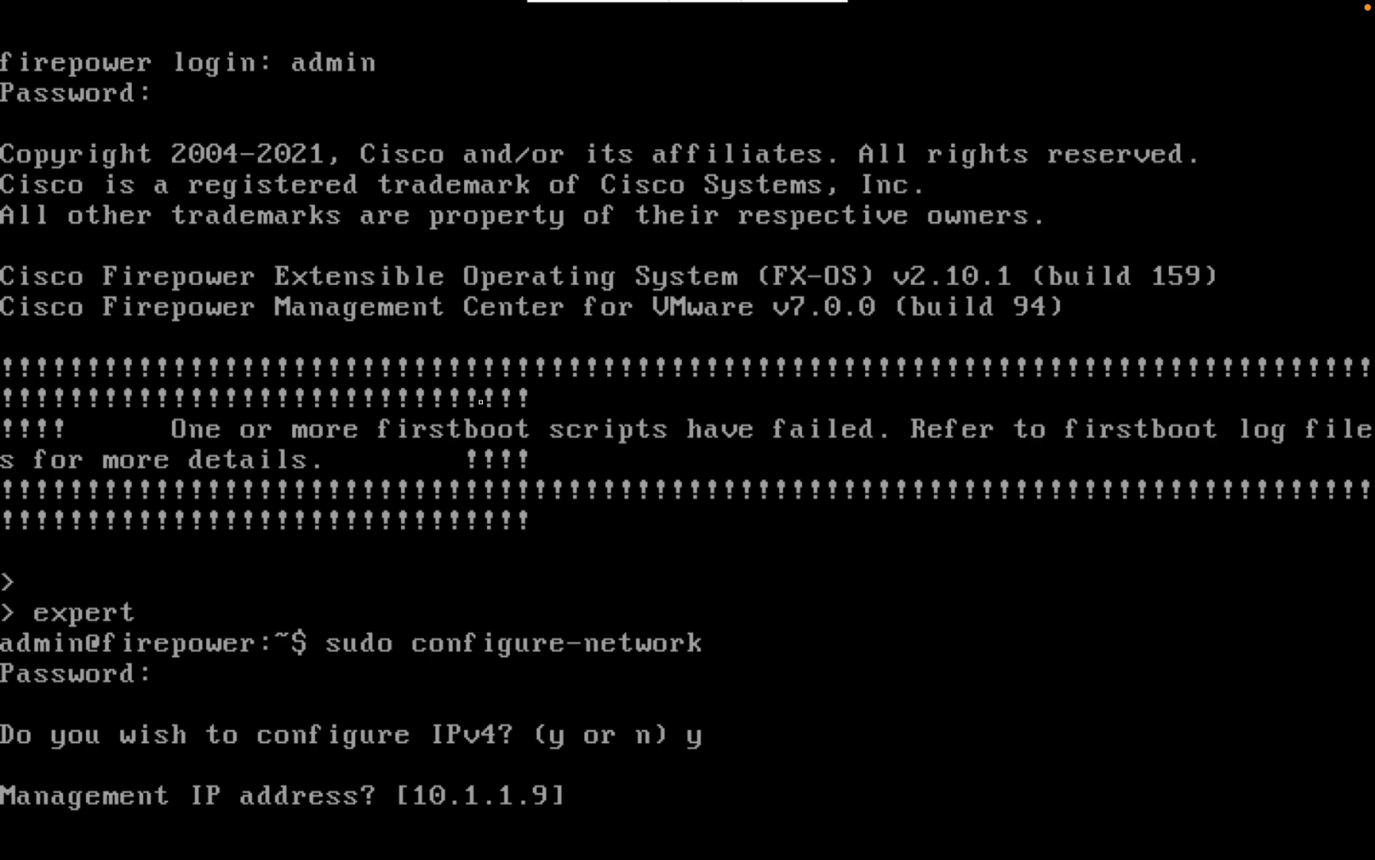
pyautogui.press('Return')
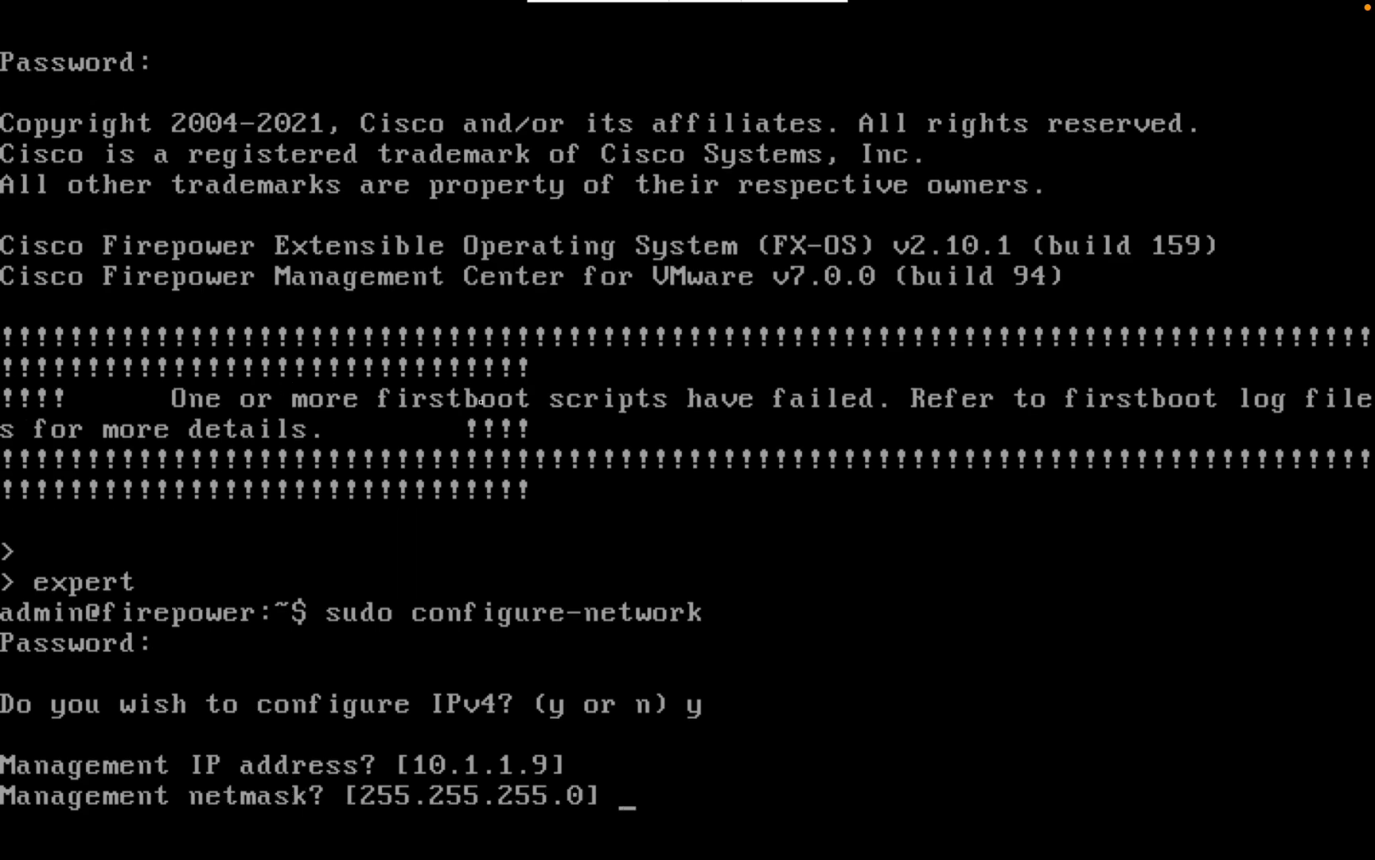
pyautogui.press('Return')
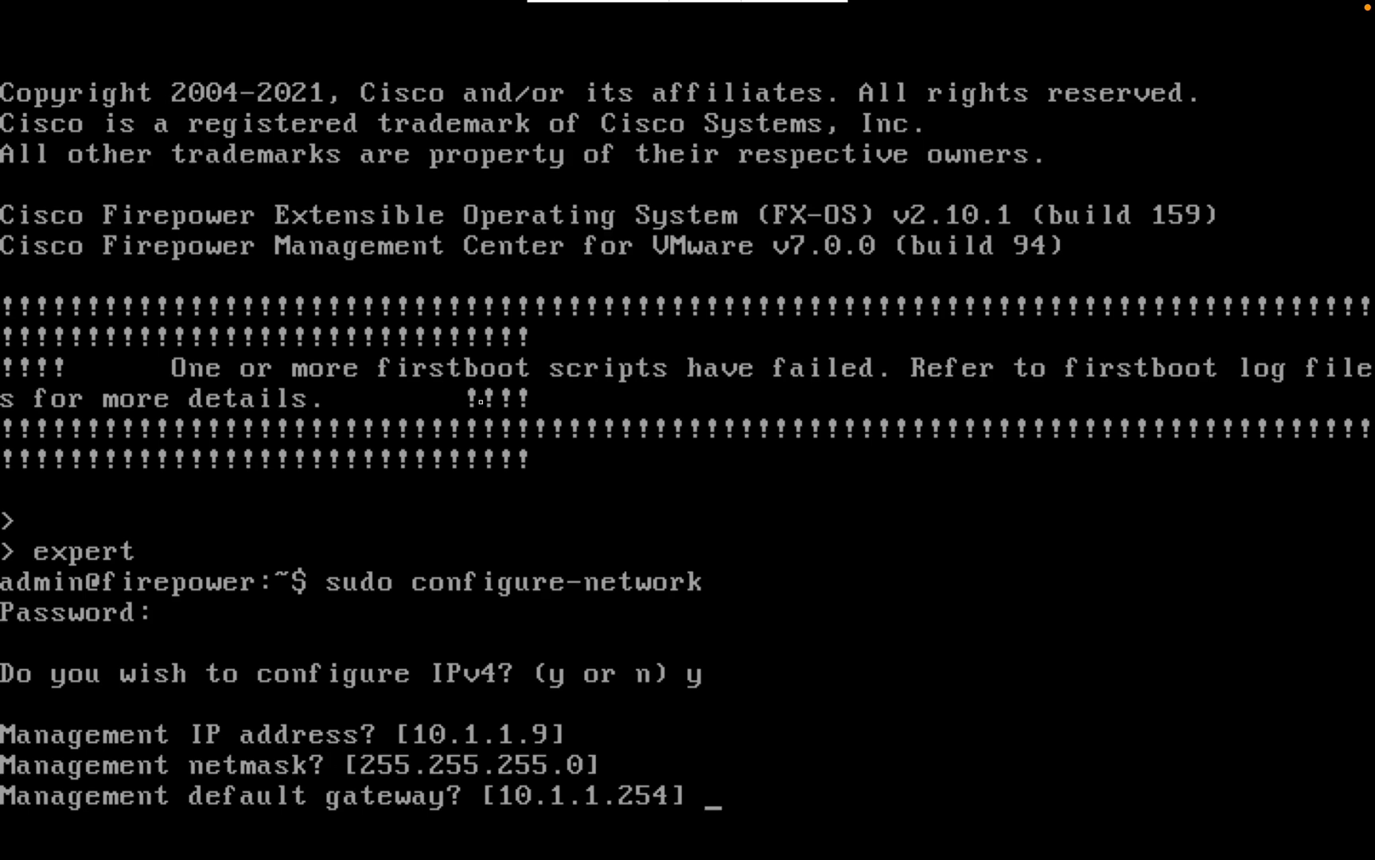
pyautogui.press('Return')
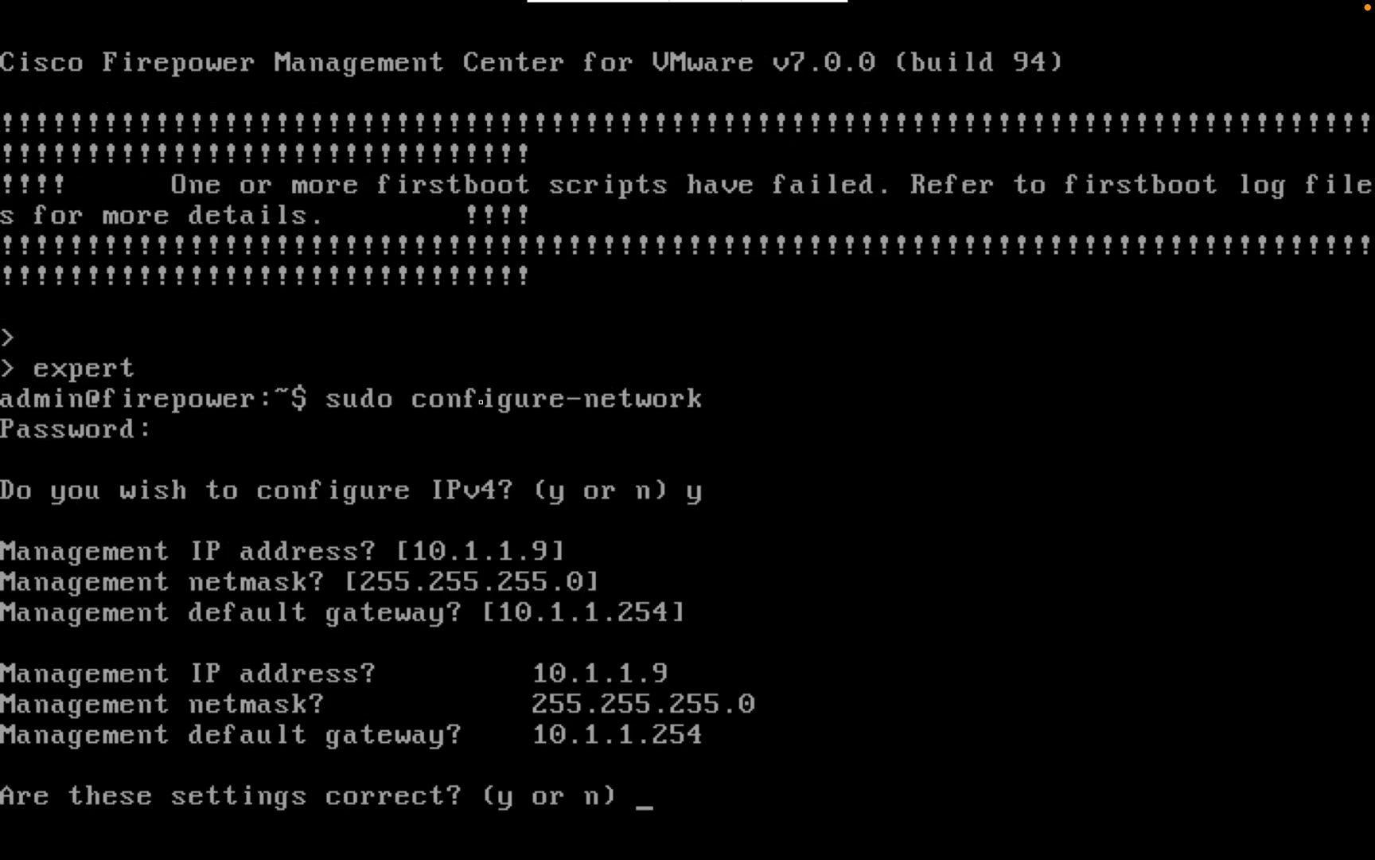
pyautogui.write('y')
pyautogui.press('Return')
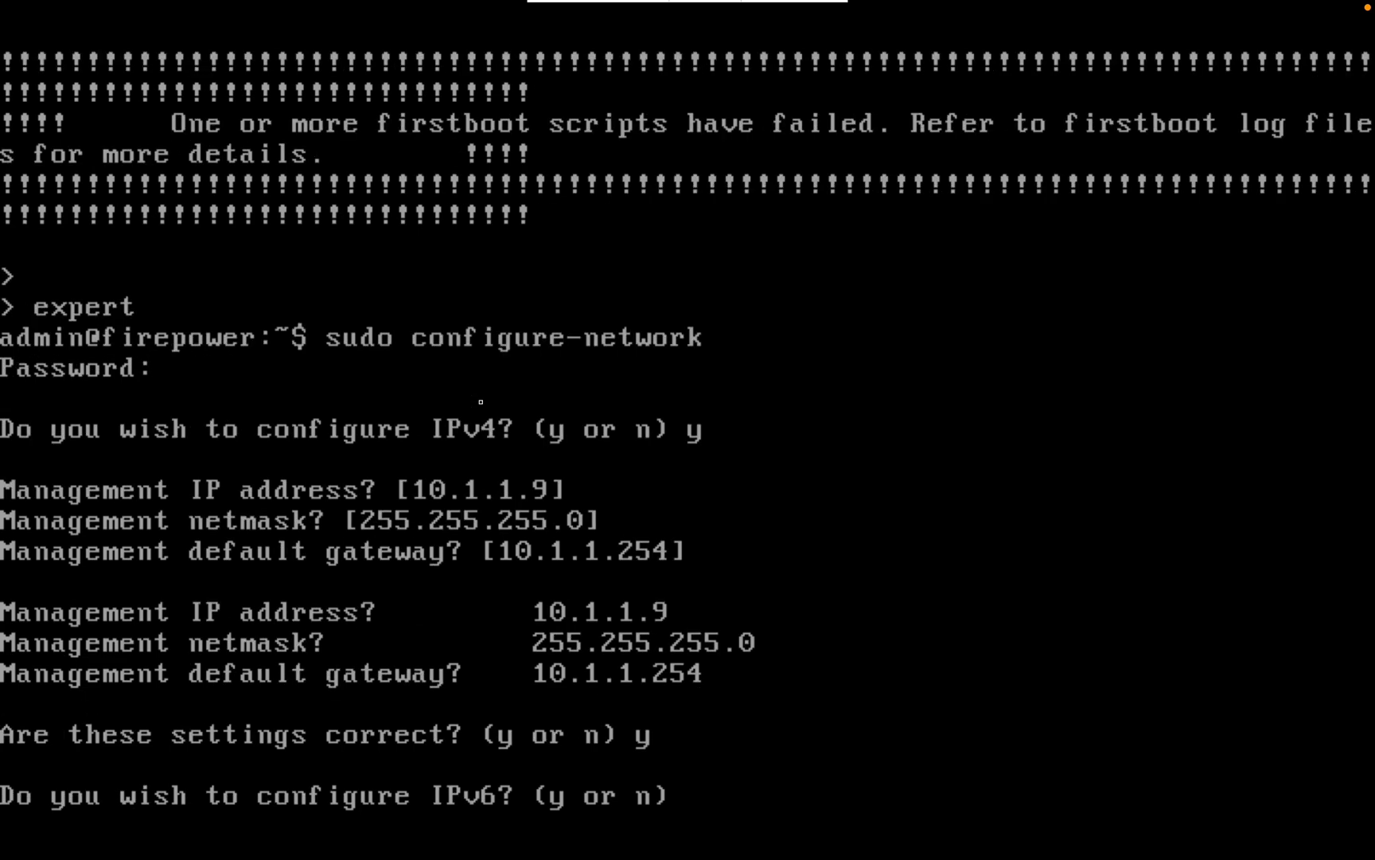
pyautogui.write('n')
pyautogui.press('Return')
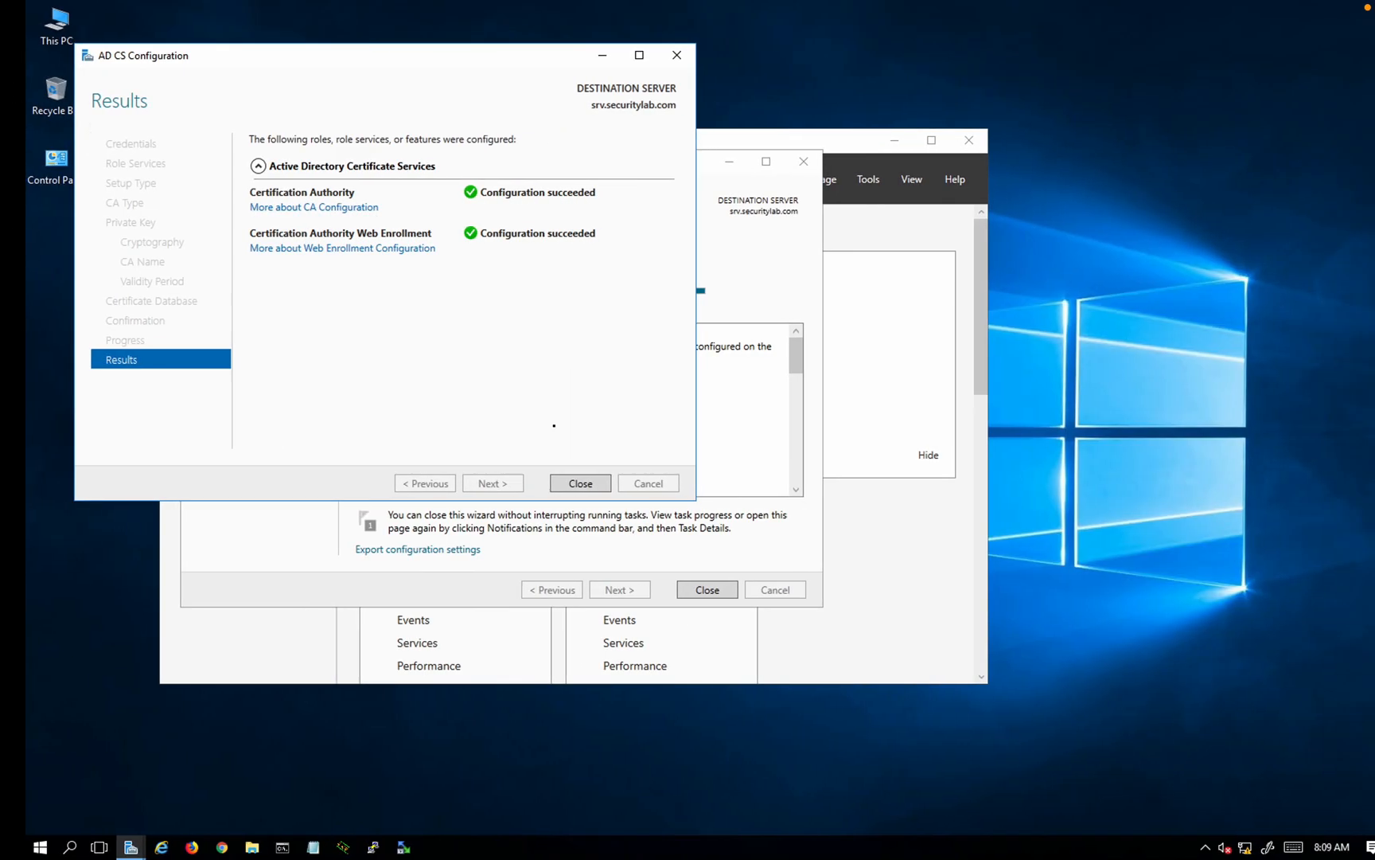
# Step: Close the AD CS results, opt to configure more role services, and ping gateway 10.1.1.254
pyautogui.click(555, 483)
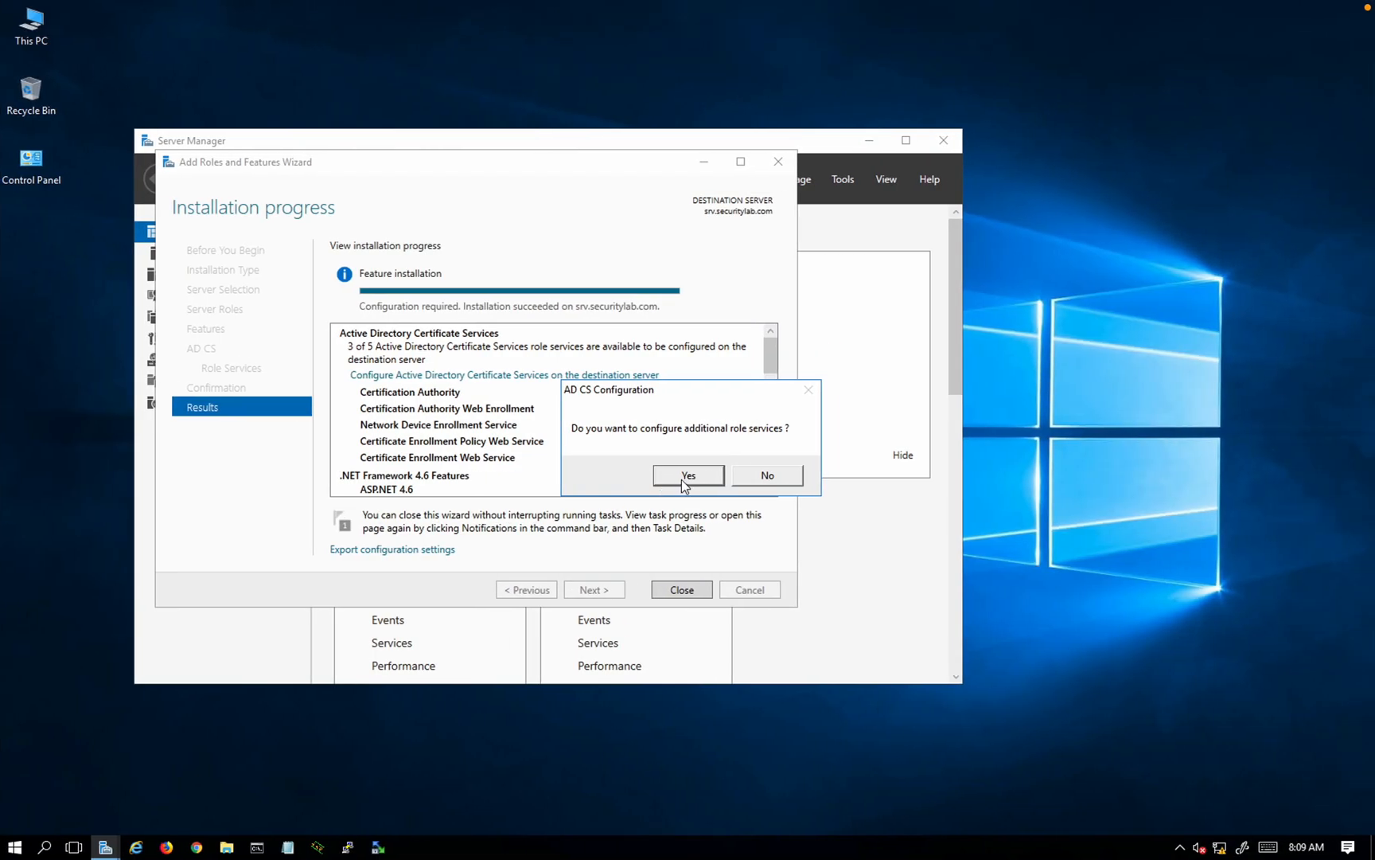
pyautogui.click(1115, 476)
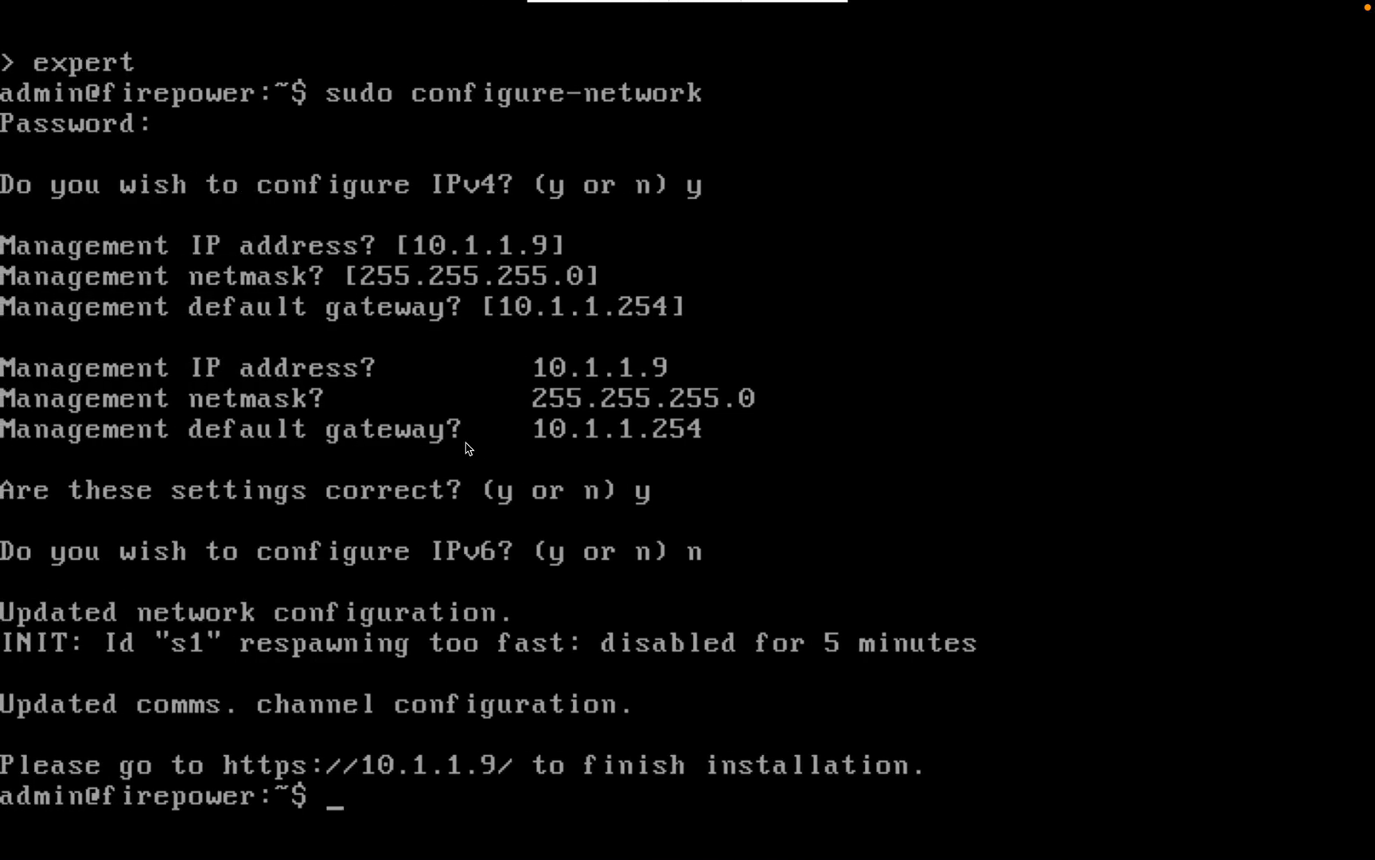
pyautogui.write('ping 10')
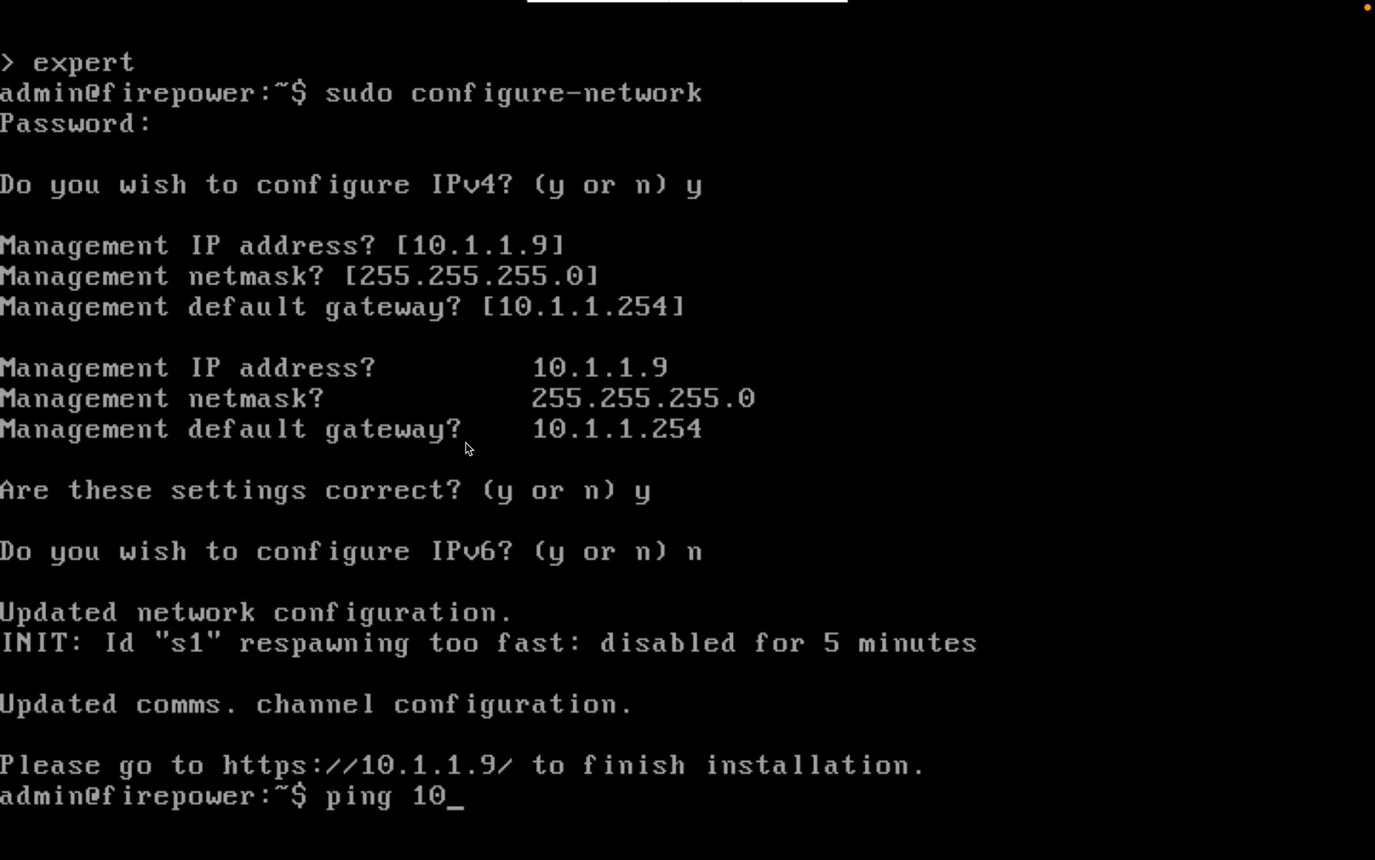
pyautogui.write('.1.1.254')
pyautogui.press('Return')
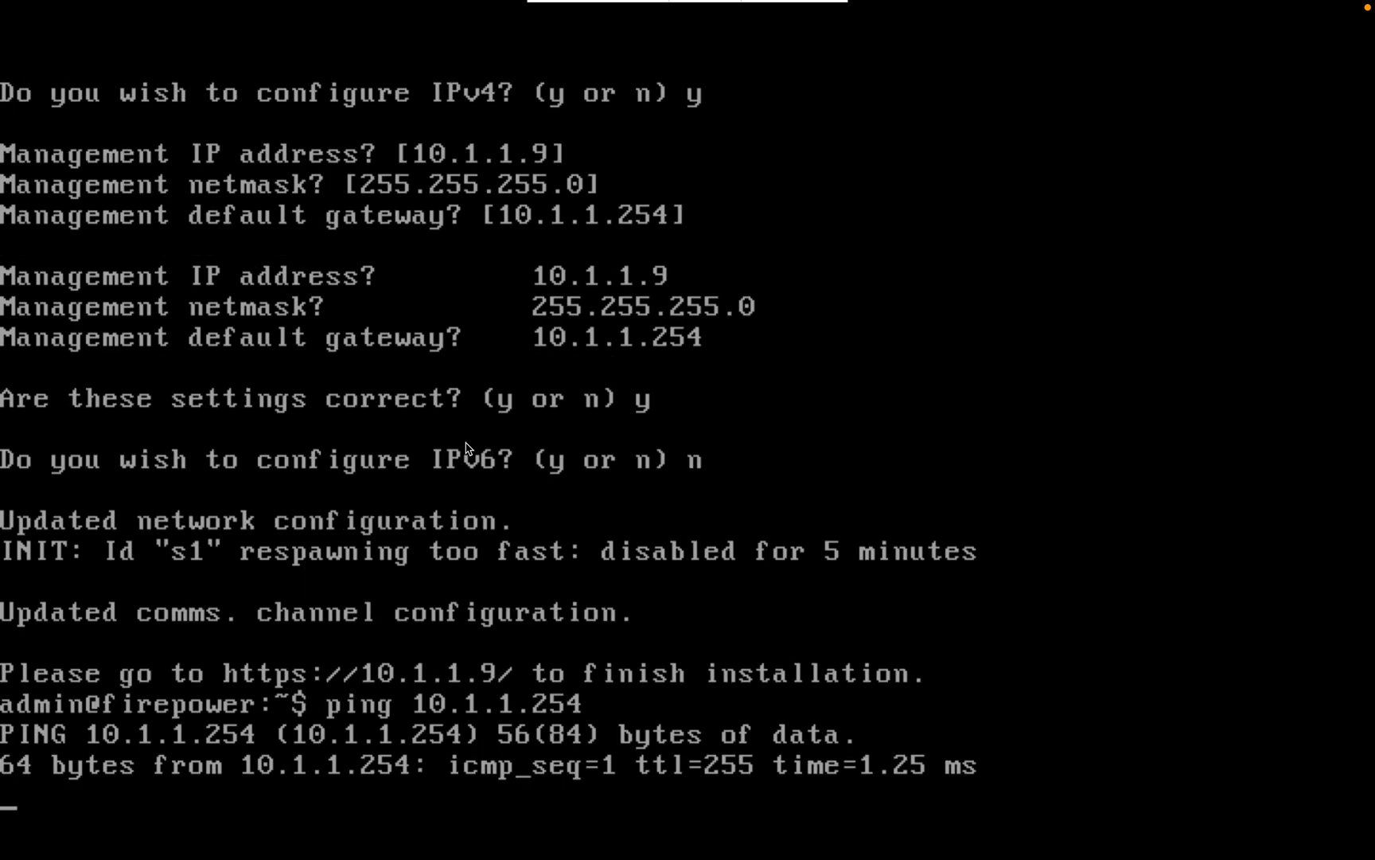
pyautogui.hotkey('ctrl', 'c')
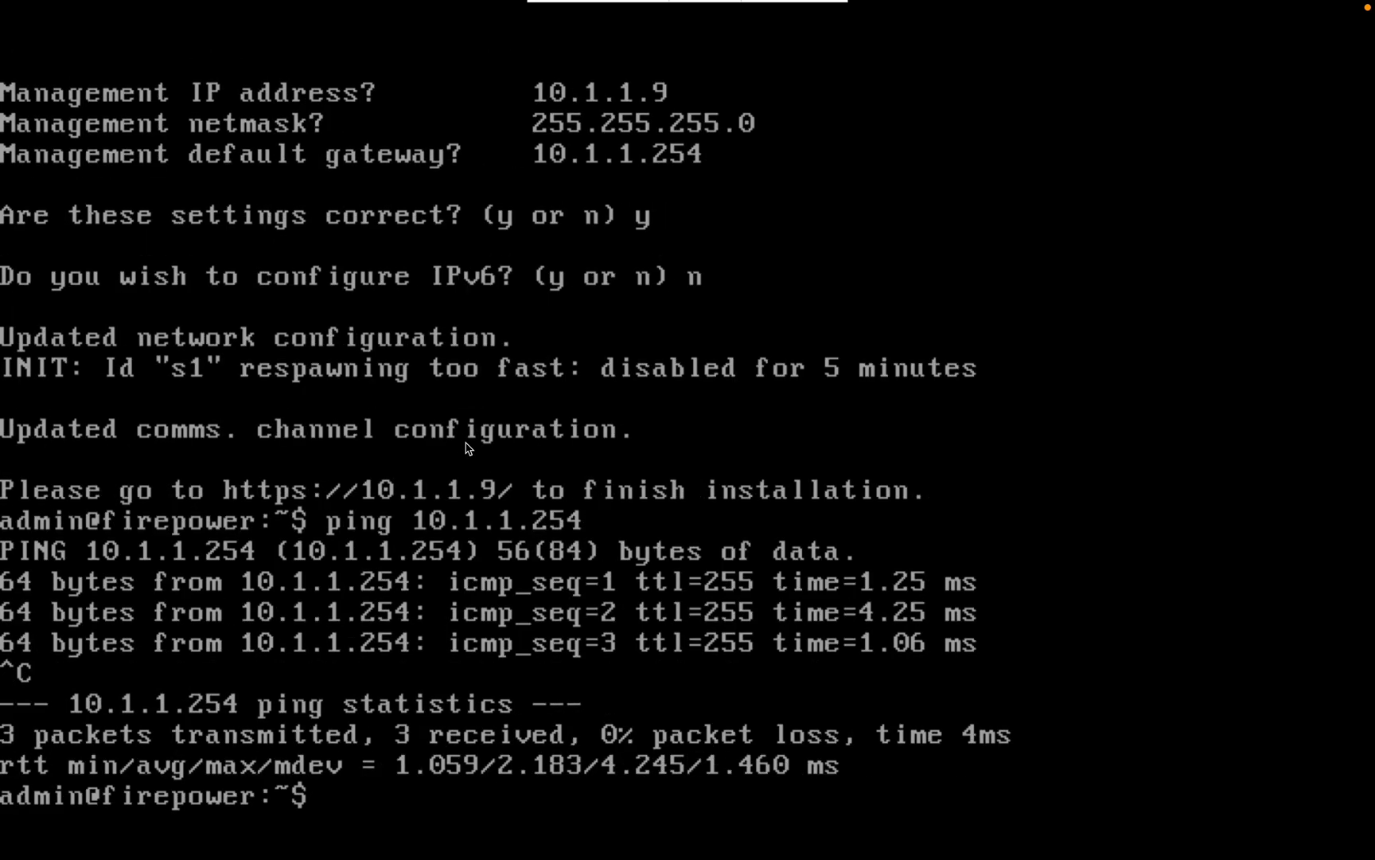
pyautogui.press('Return')
pyautogui.press('Return')
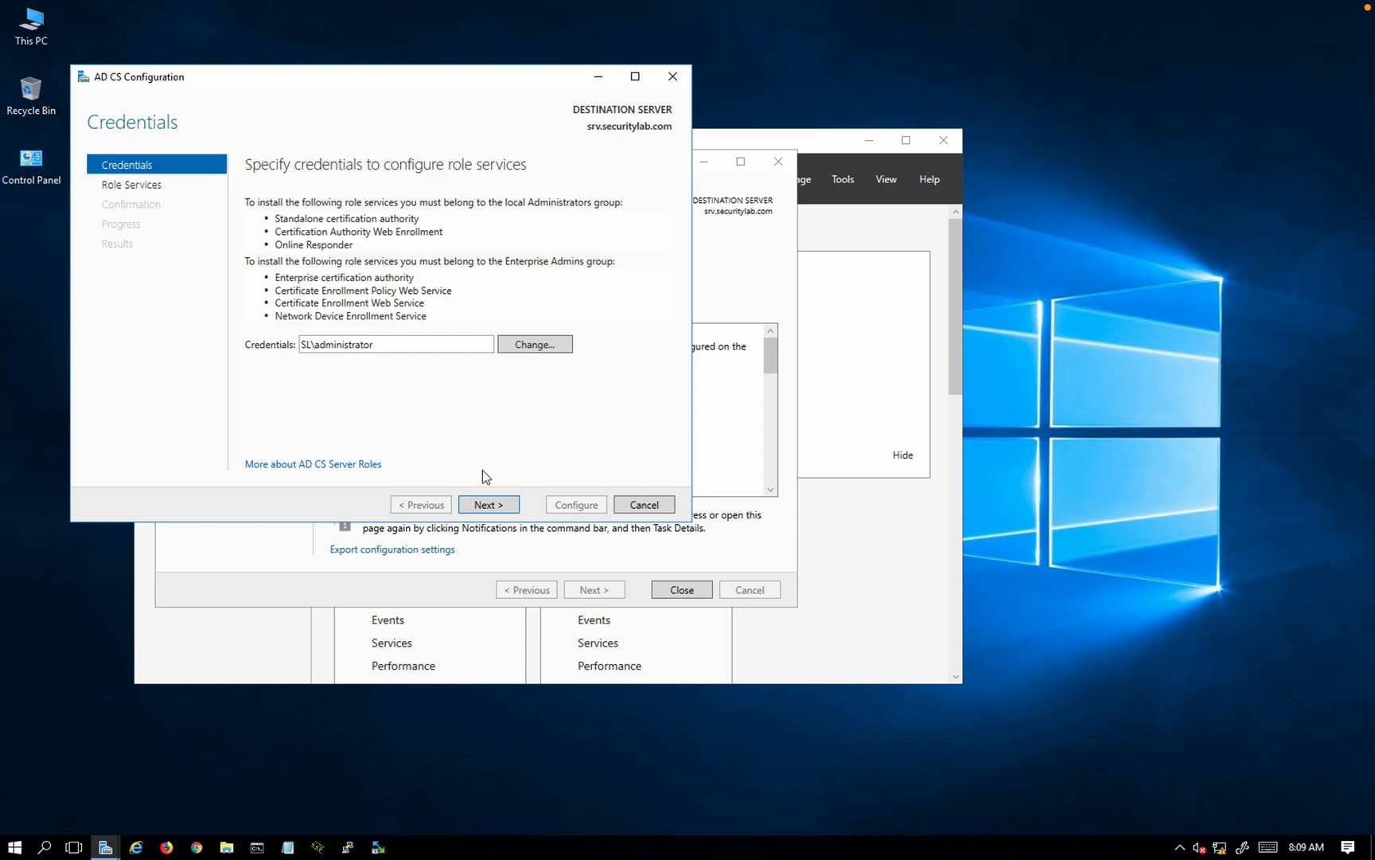
# Step: Select Certificate Enrollment Policy Web Service, Certificate Enrollment Web Service and Network Device Enrollment Service
pyautogui.click(491, 509)
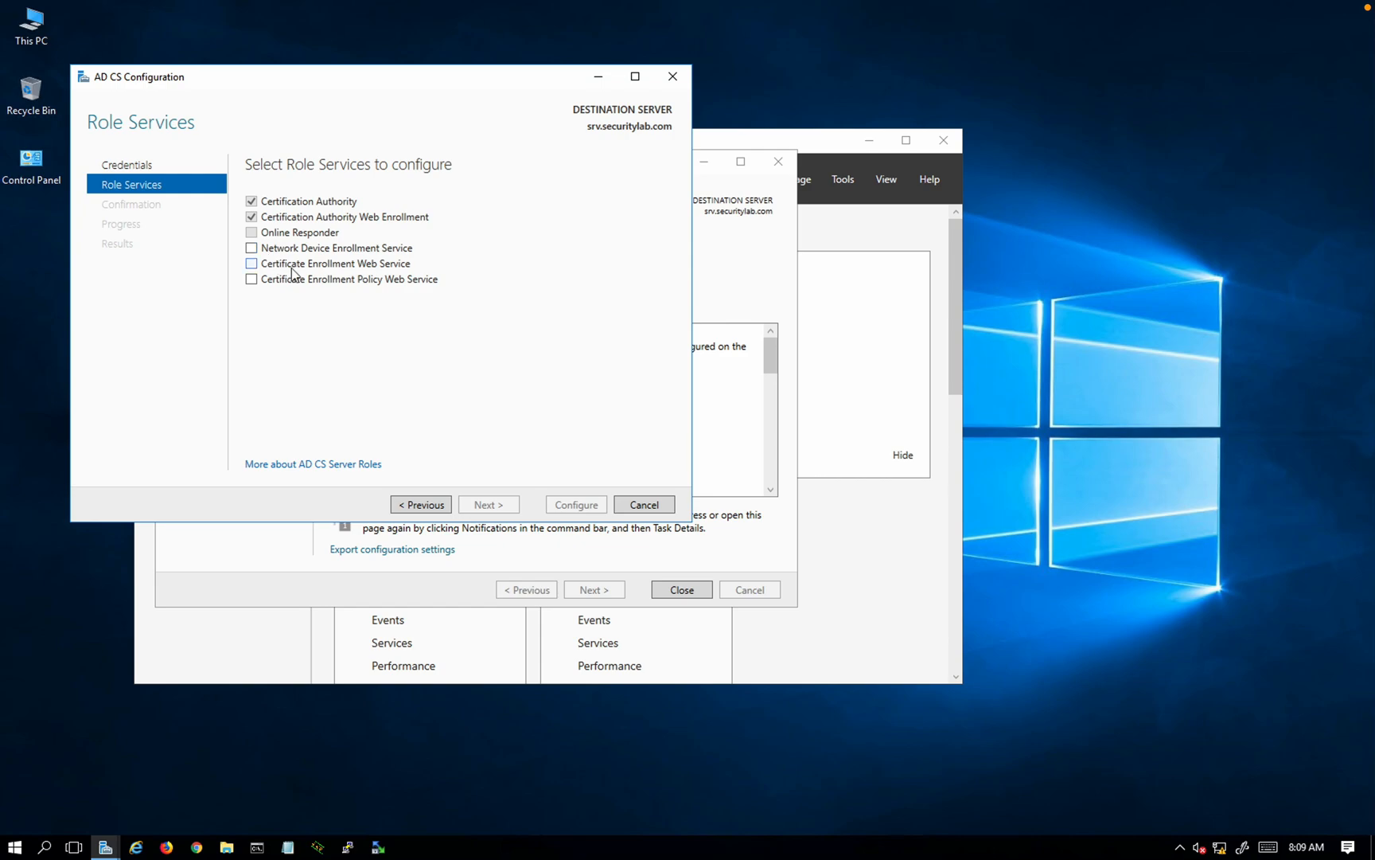
pyautogui.click(251, 280)
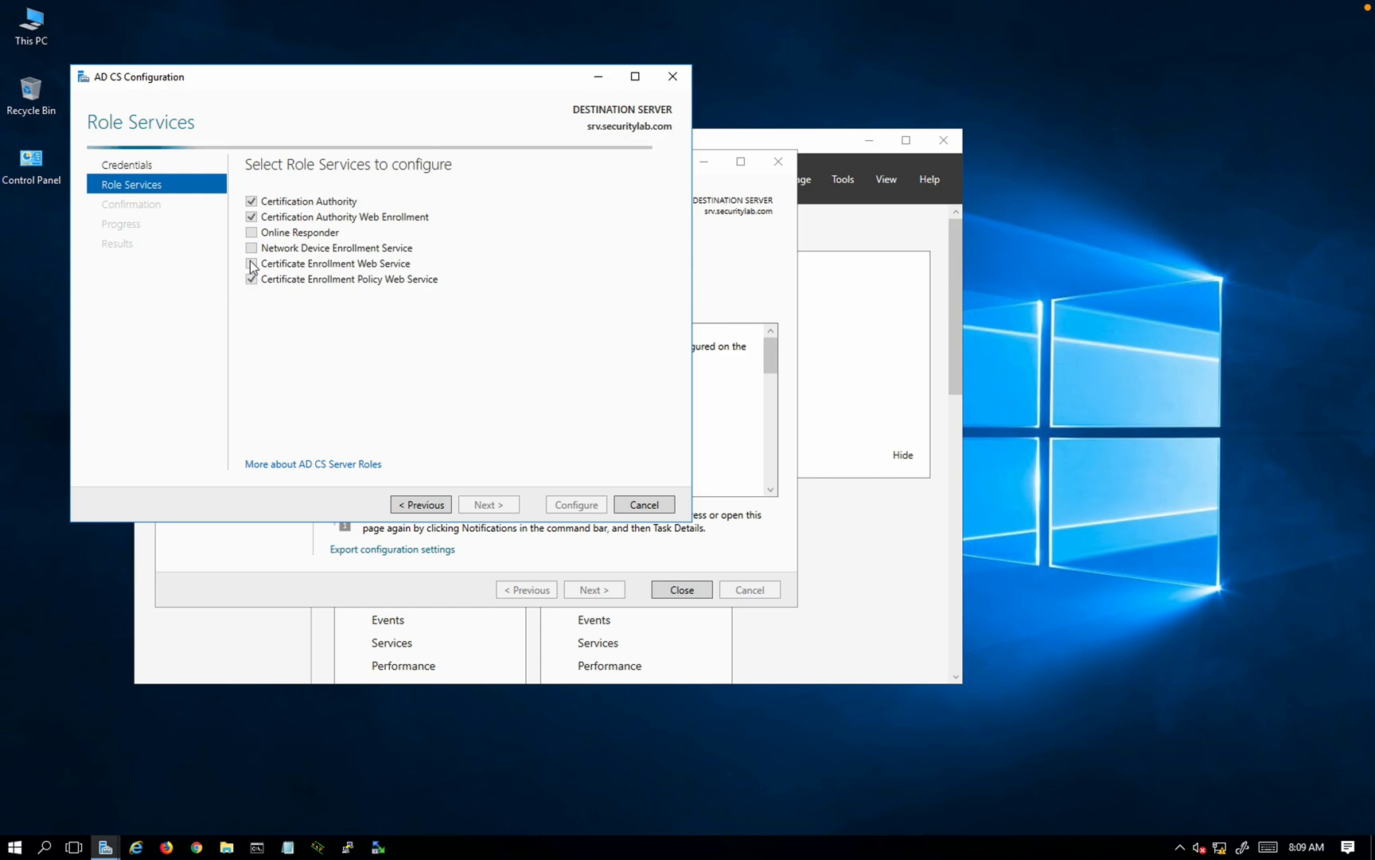
pyautogui.click(252, 264)
pyautogui.click(252, 248)
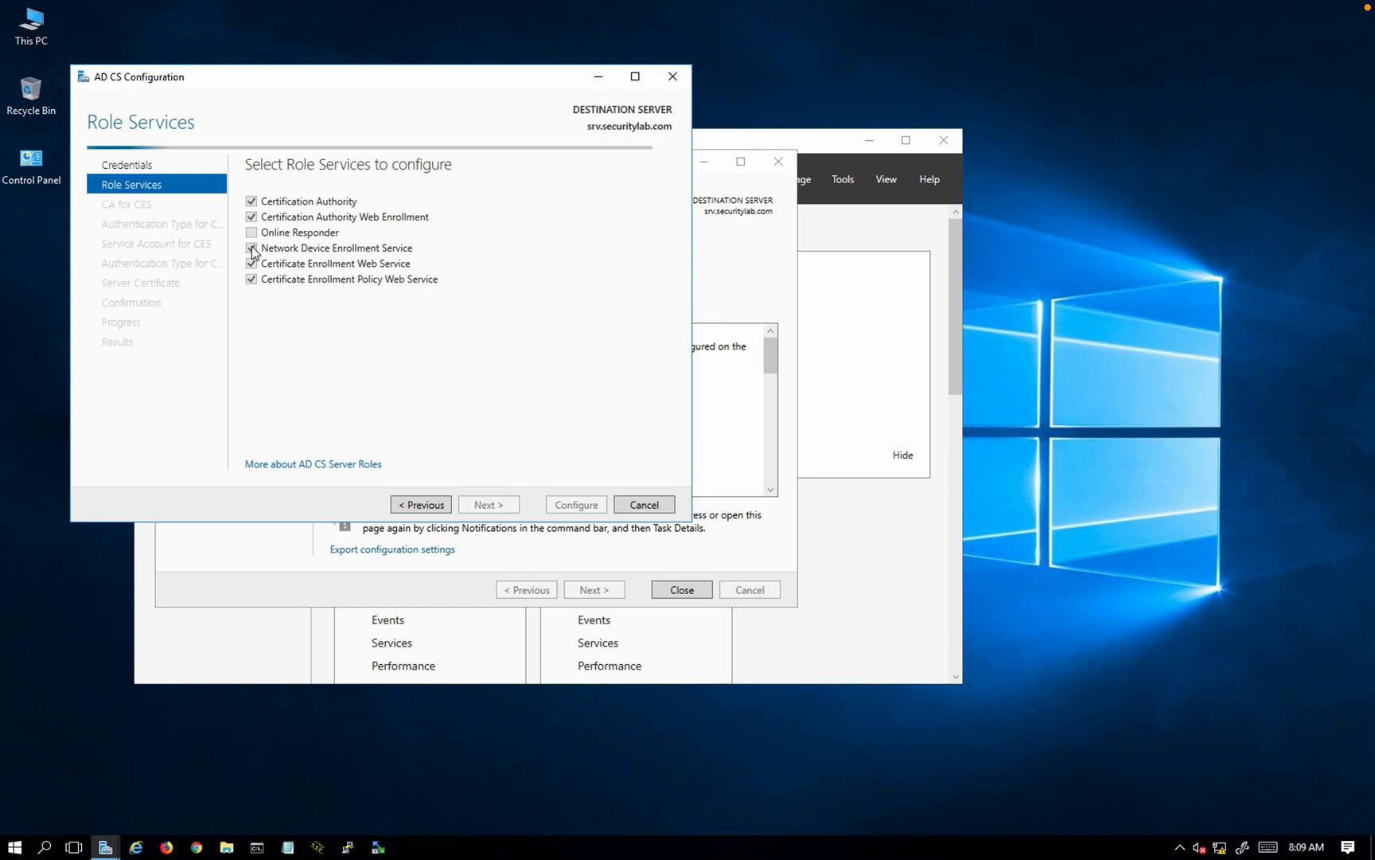
pyautogui.click(490, 505)
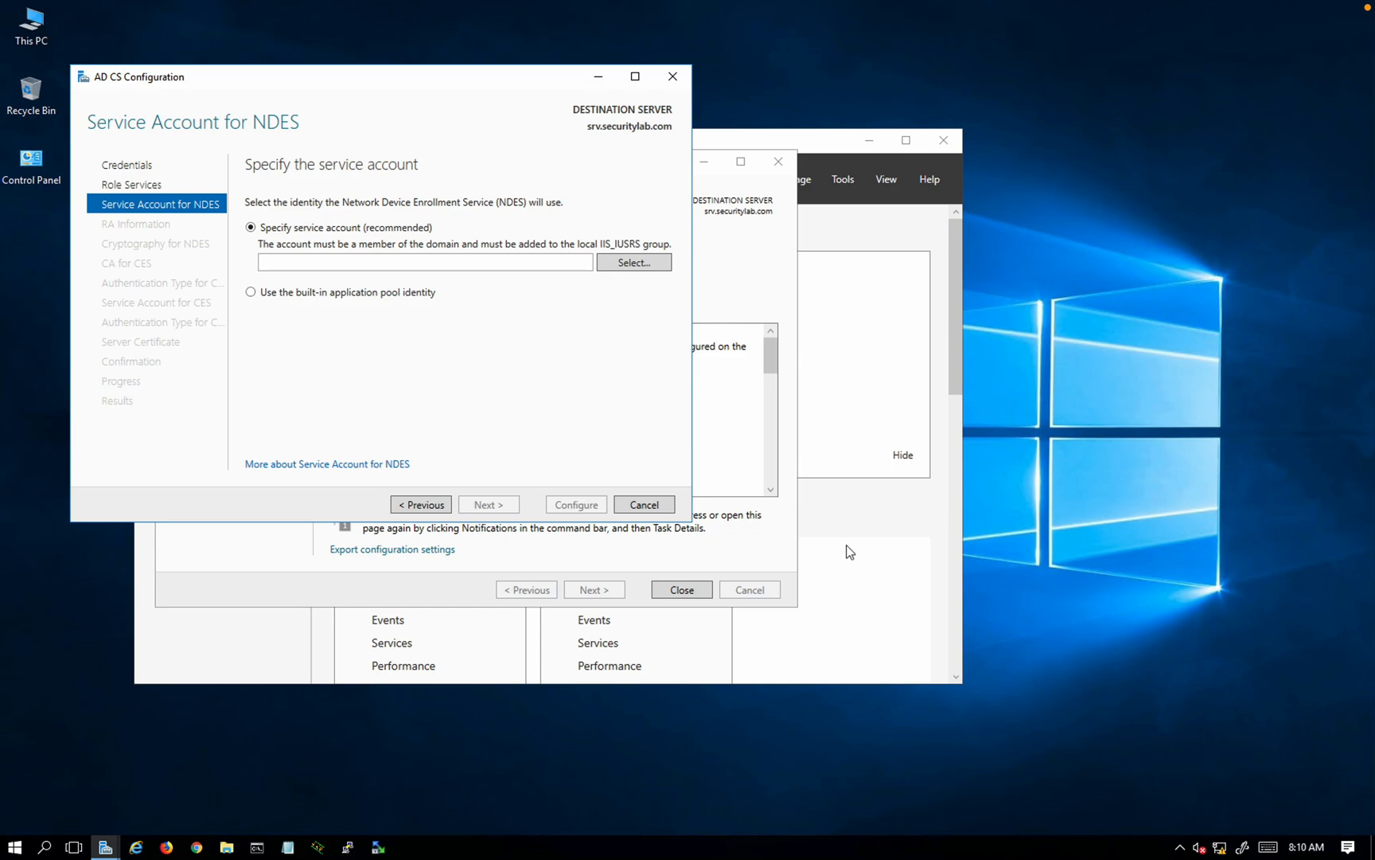
# Step: Close the finished roles wizard and launch Active Directory Users and Computers from Tools
pyautogui.click(820, 161)
pyautogui.moveTo(820, 155); pyautogui.dragTo(972, 240)
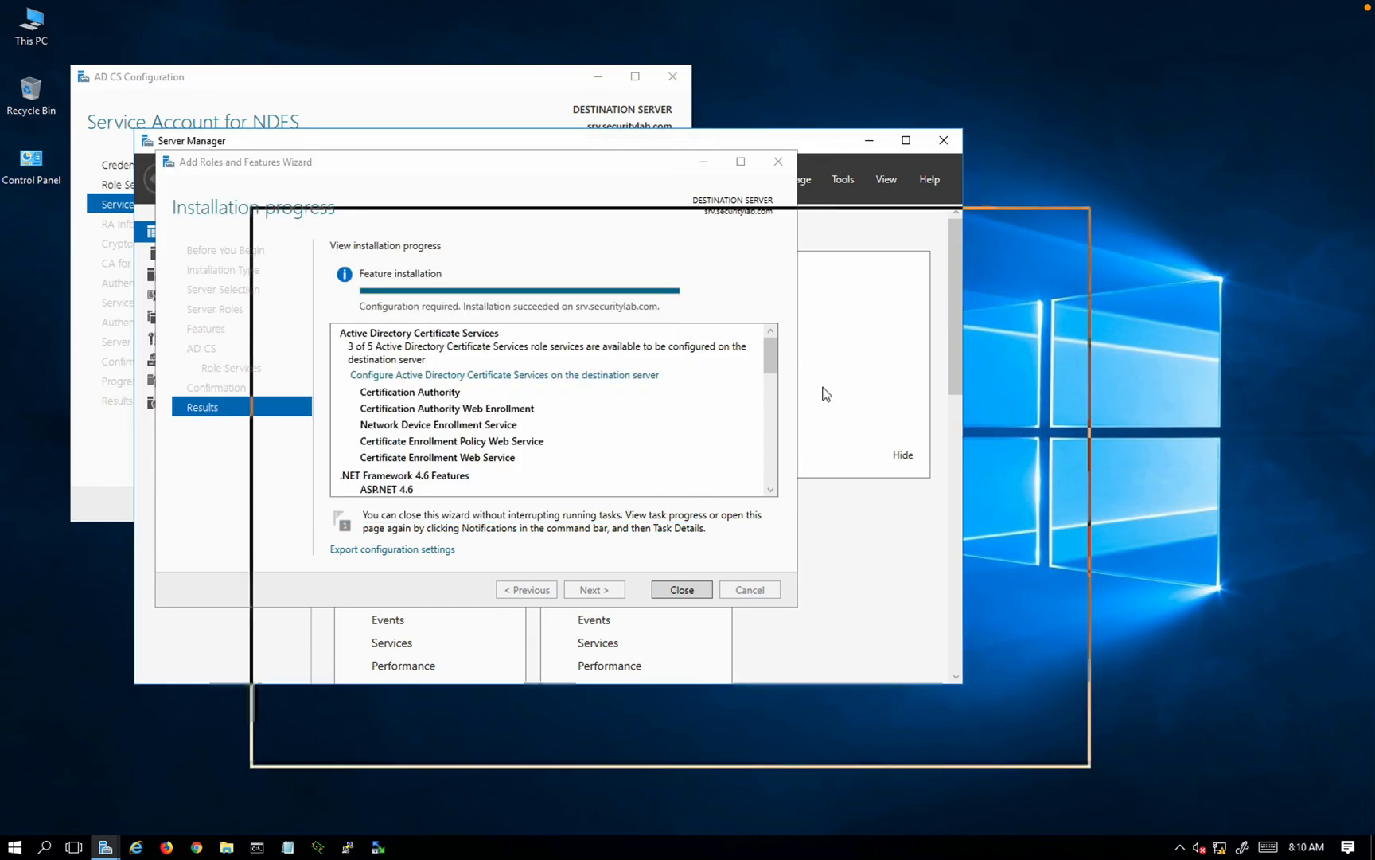
pyautogui.click(698, 594)
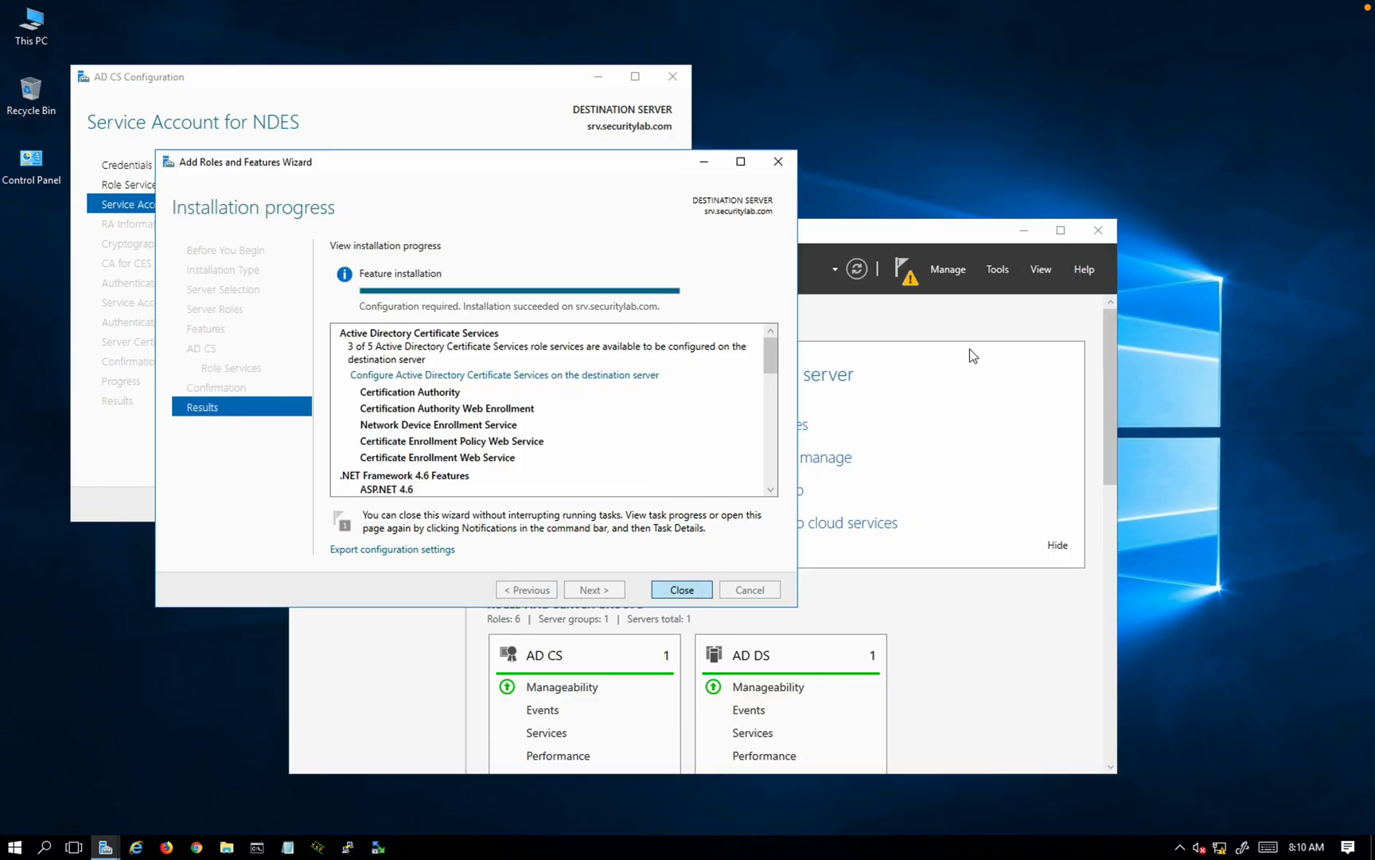
pyautogui.click(957, 268)
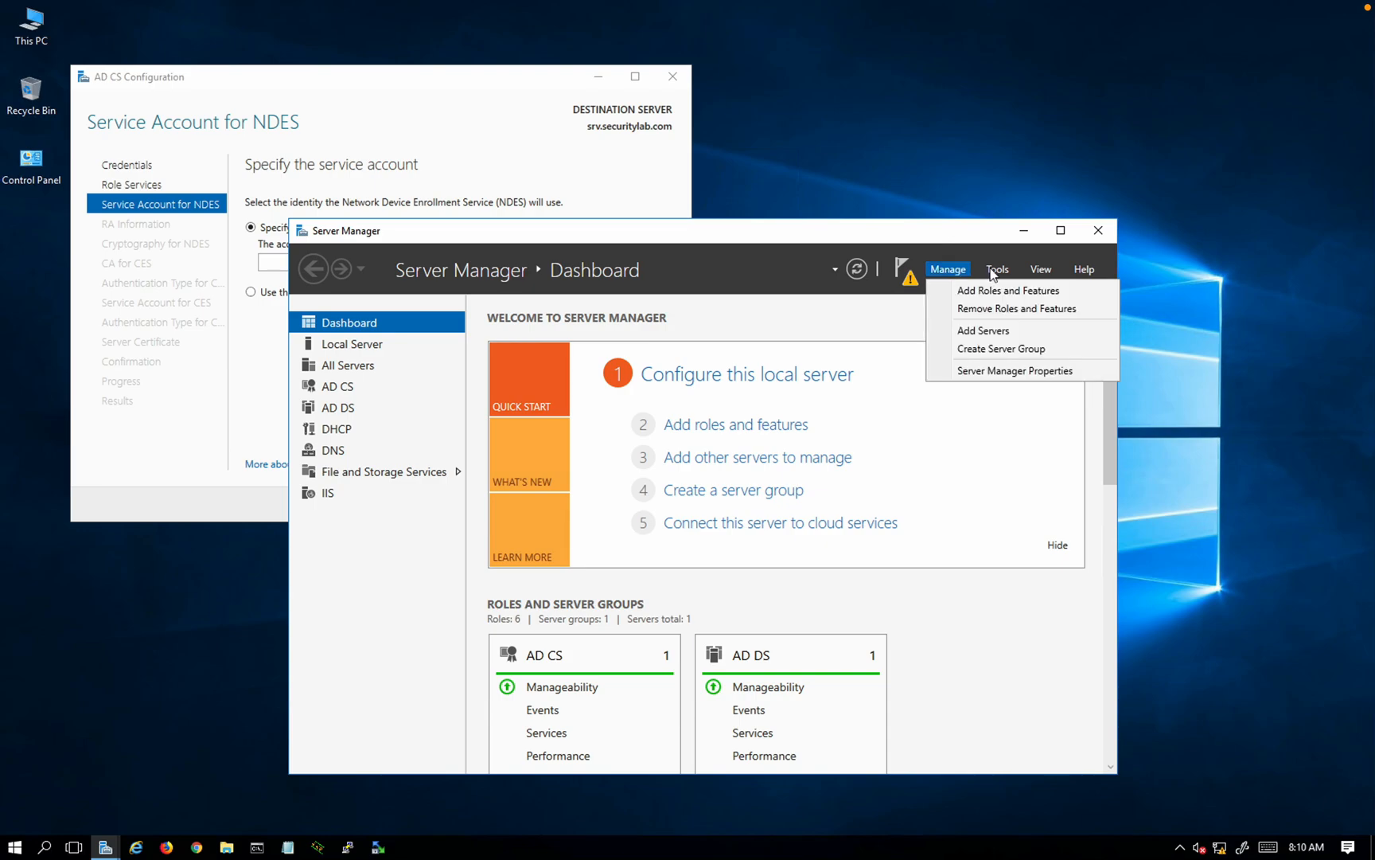
pyautogui.click(992, 272)
pyautogui.click(992, 272)
pyautogui.click(993, 273)
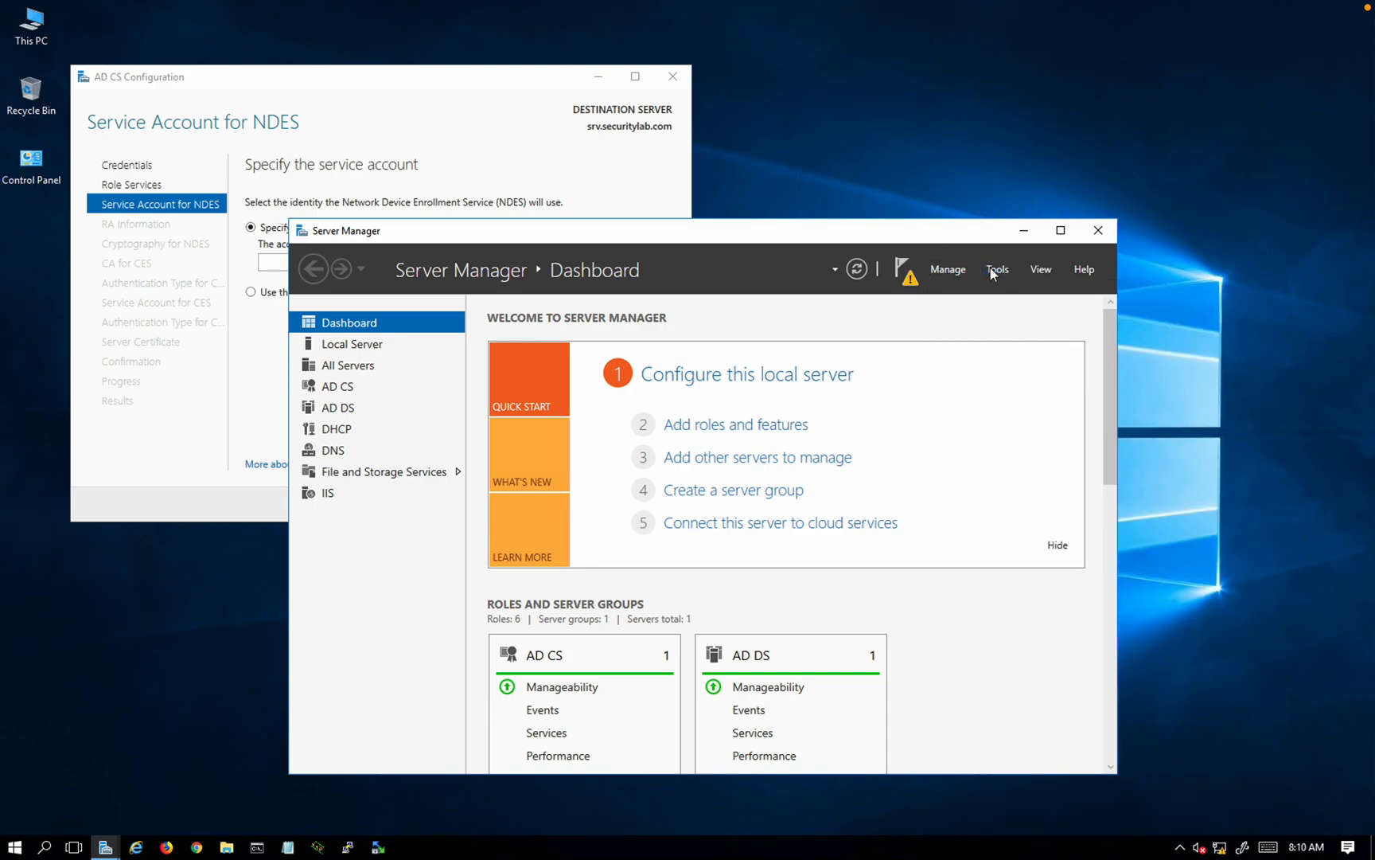
pyautogui.click(993, 272)
pyautogui.click(1070, 363)
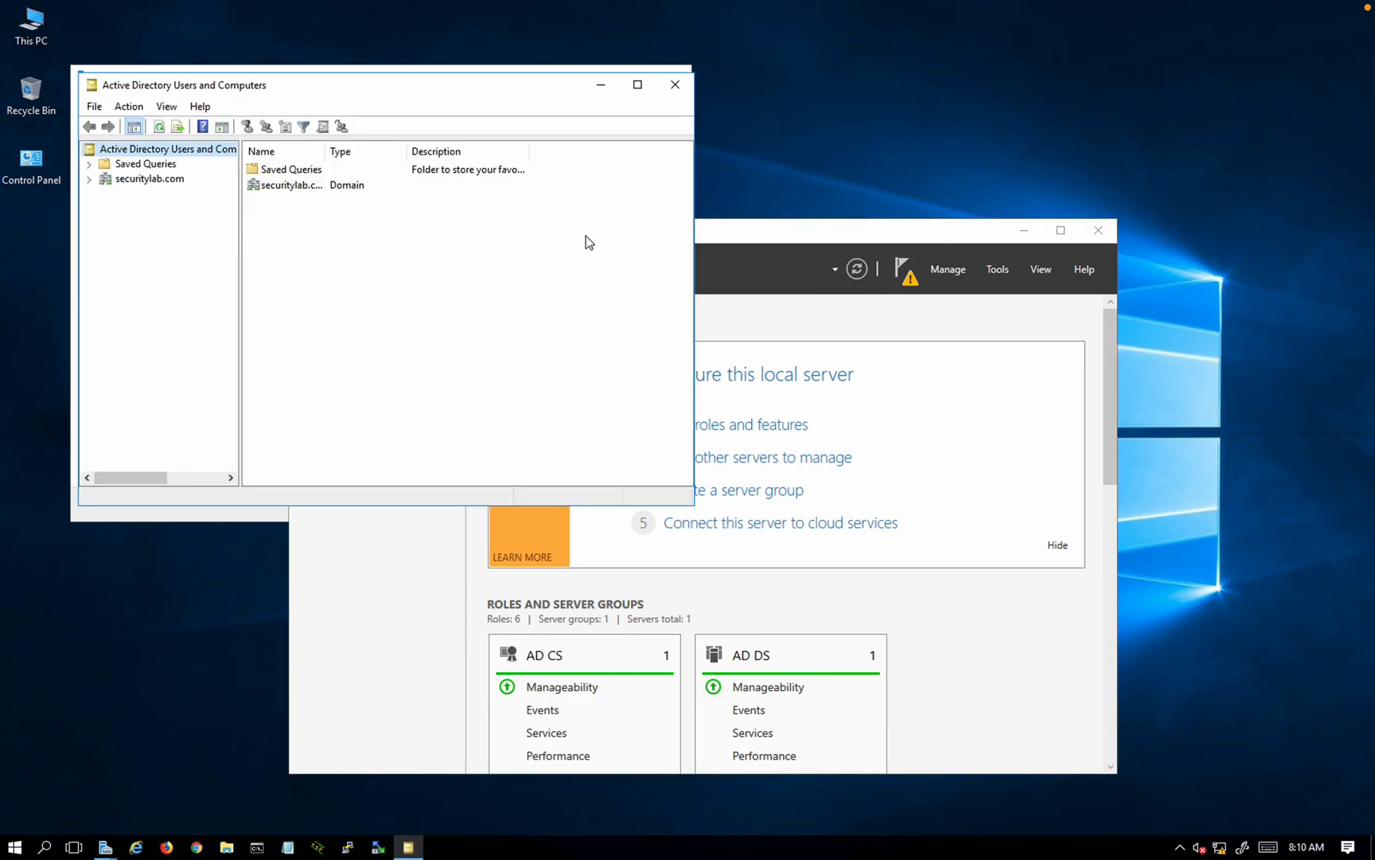
# Step: Expand securitylab.com > Users and copy the Administrator account
pyautogui.moveTo(354, 90); pyautogui.dragTo(789, 241)
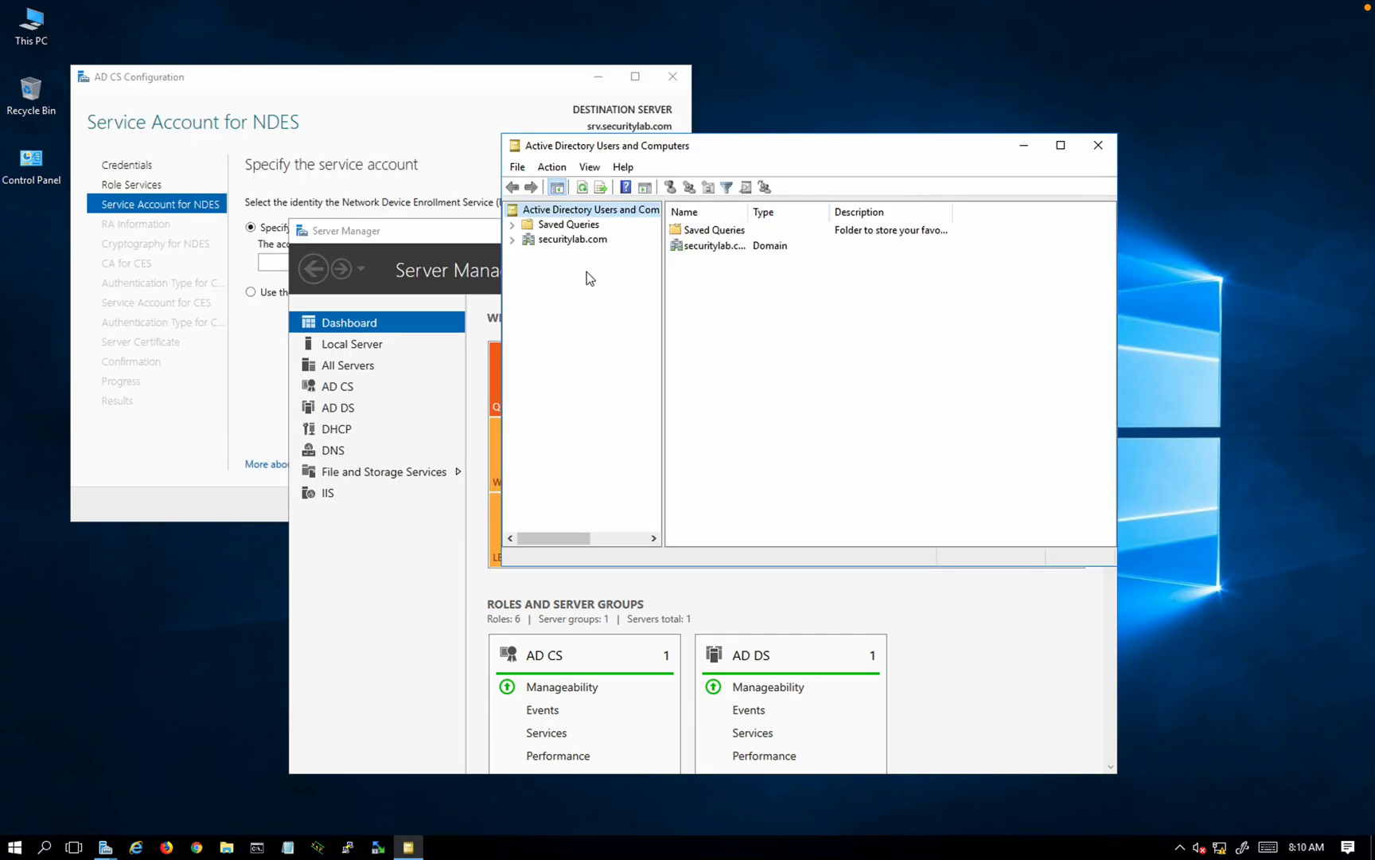
pyautogui.click(513, 241)
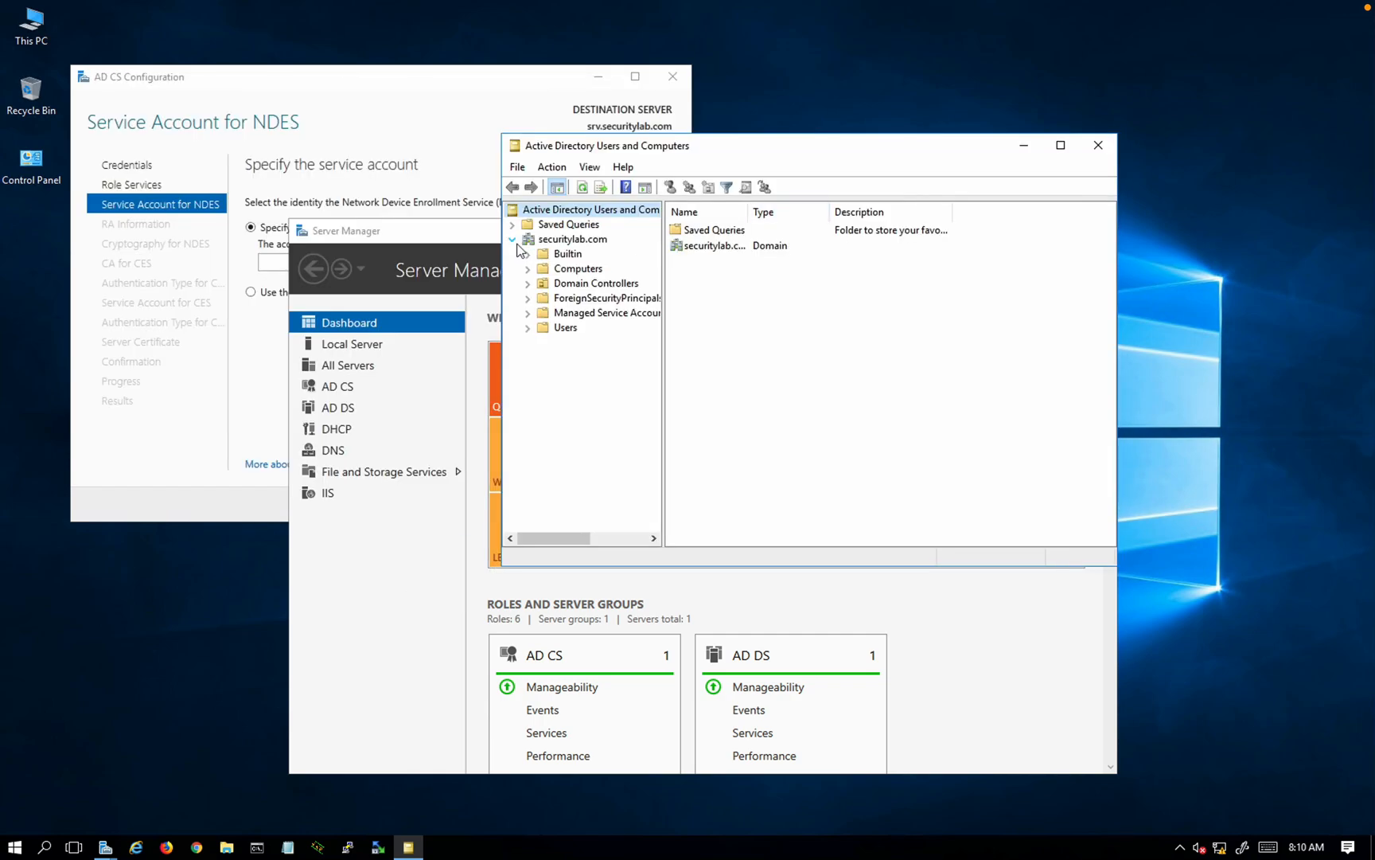
pyautogui.click(562, 328)
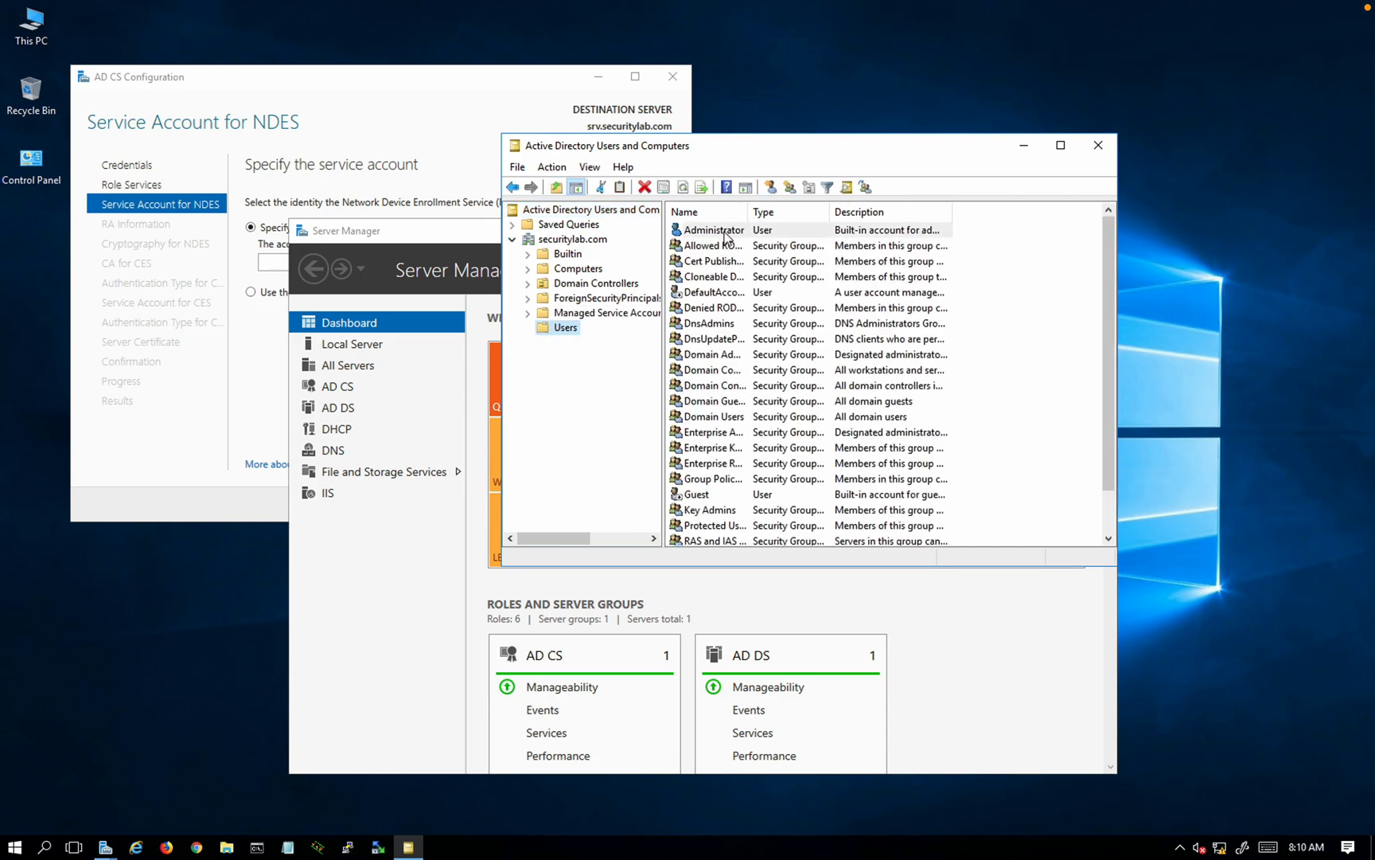
pyautogui.click(725, 231)
pyautogui.rightClick(725, 231)
pyautogui.click(766, 244)
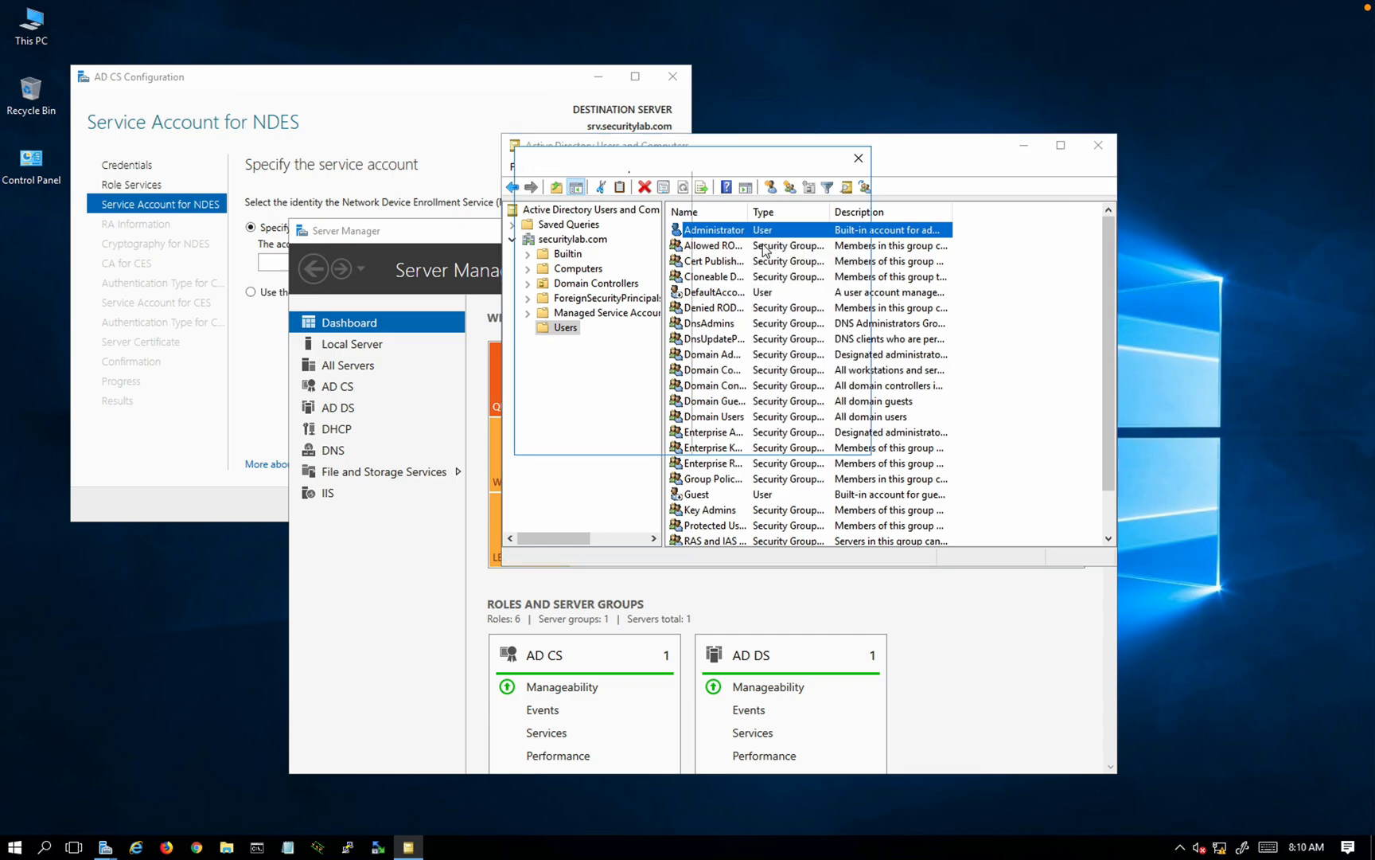
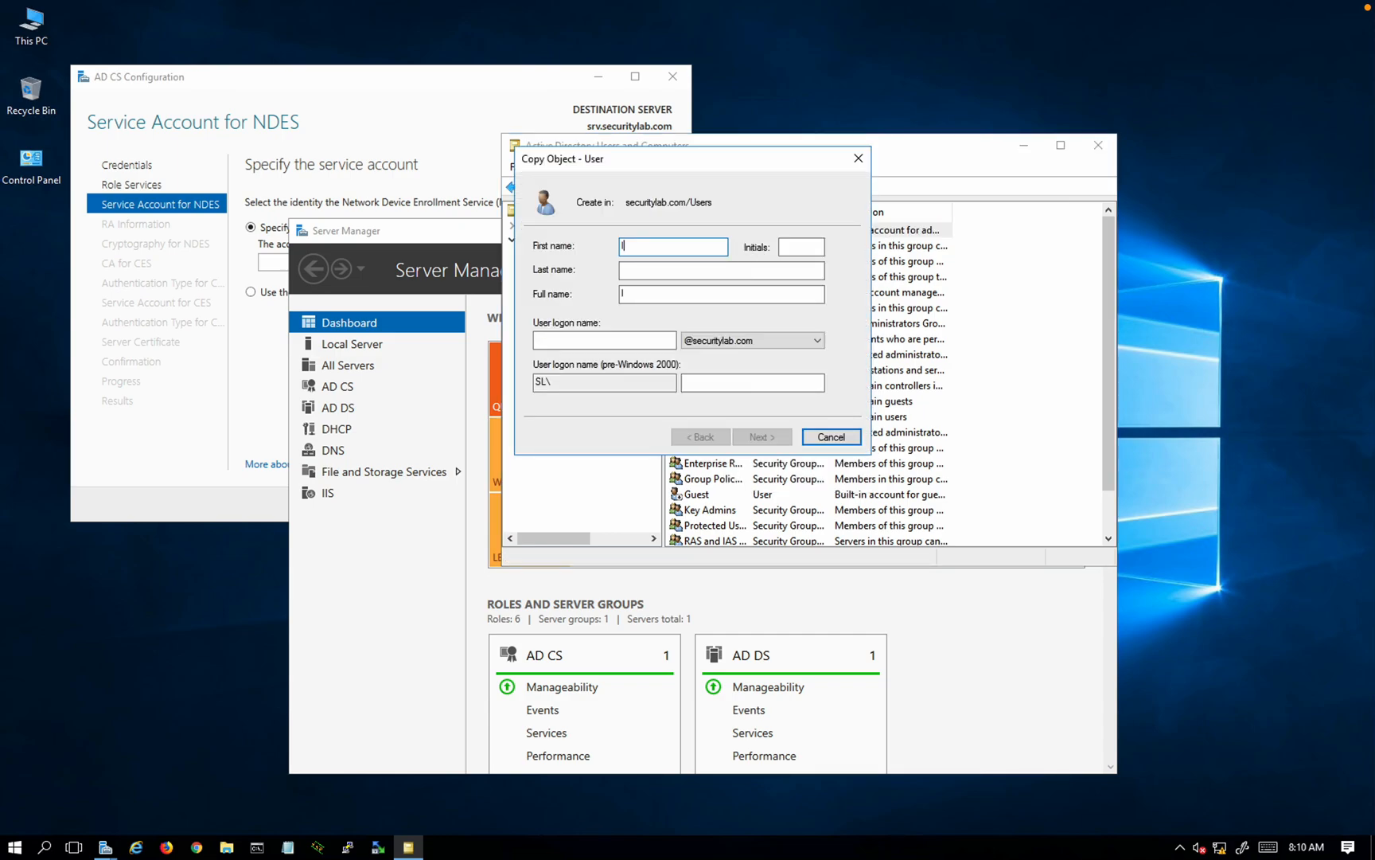
# Step: Enter the new user's first name, last name and logon name
pyautogui.press('Tab')
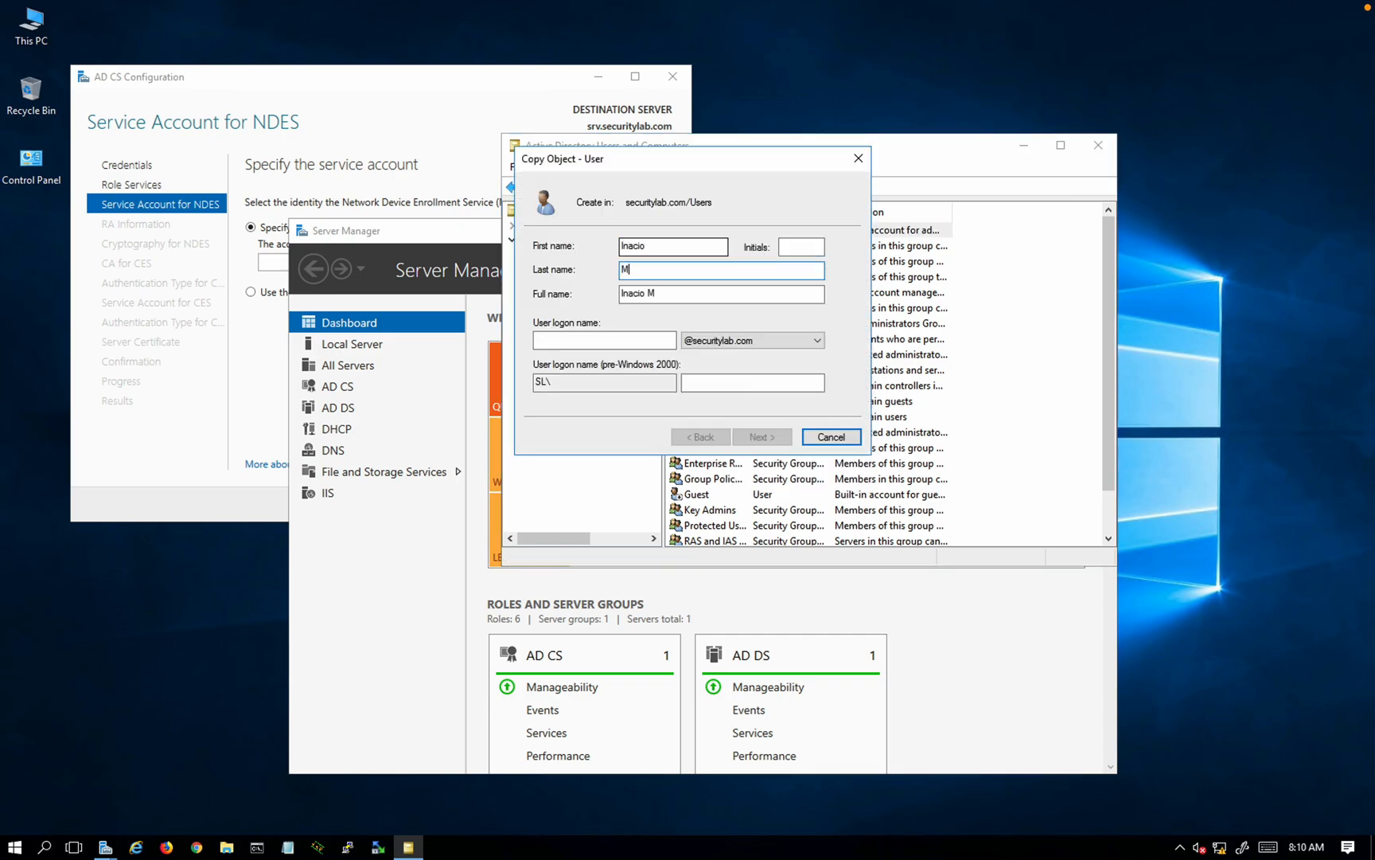
pyautogui.press('Tab')
pyautogui.press('Tab')
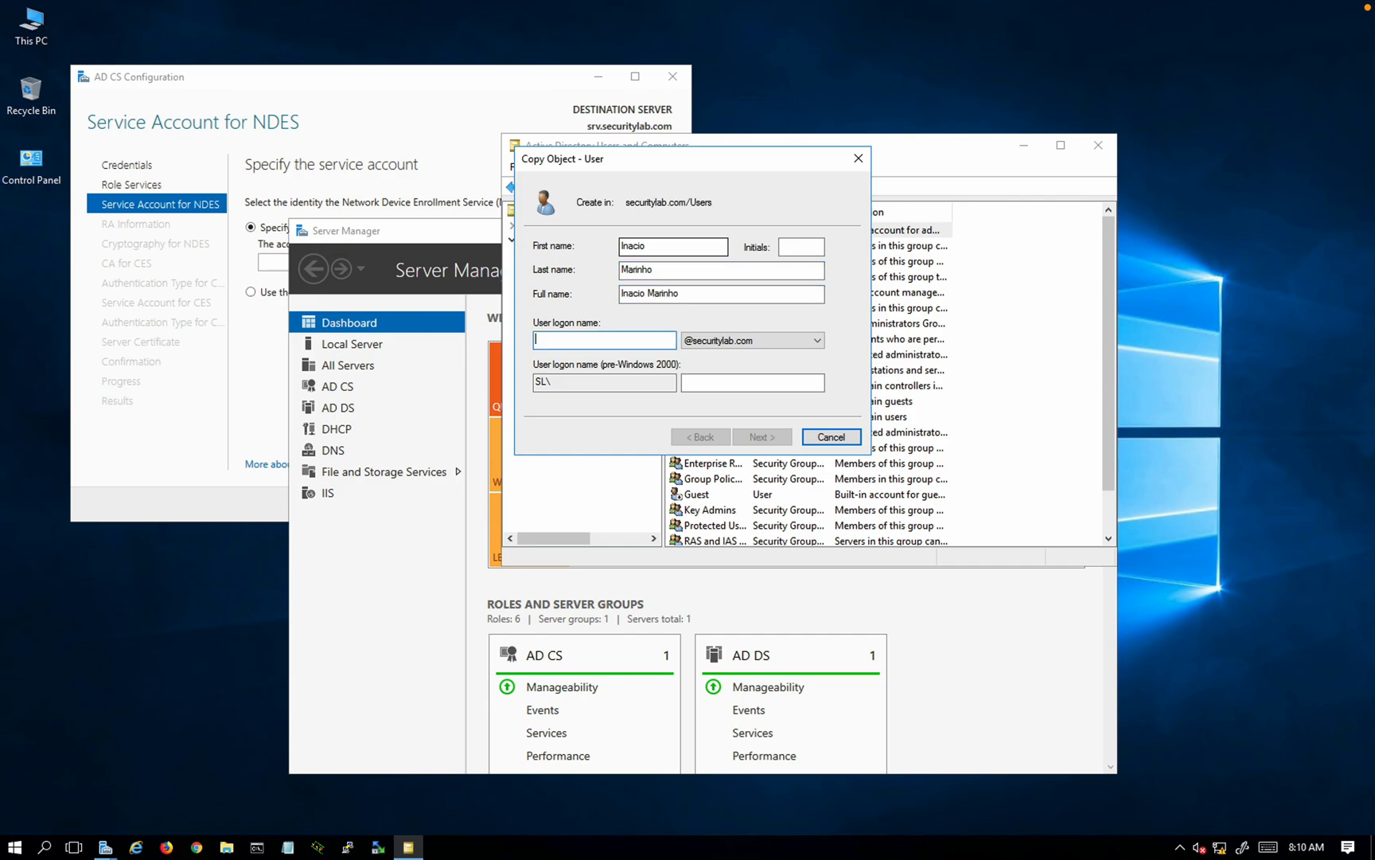
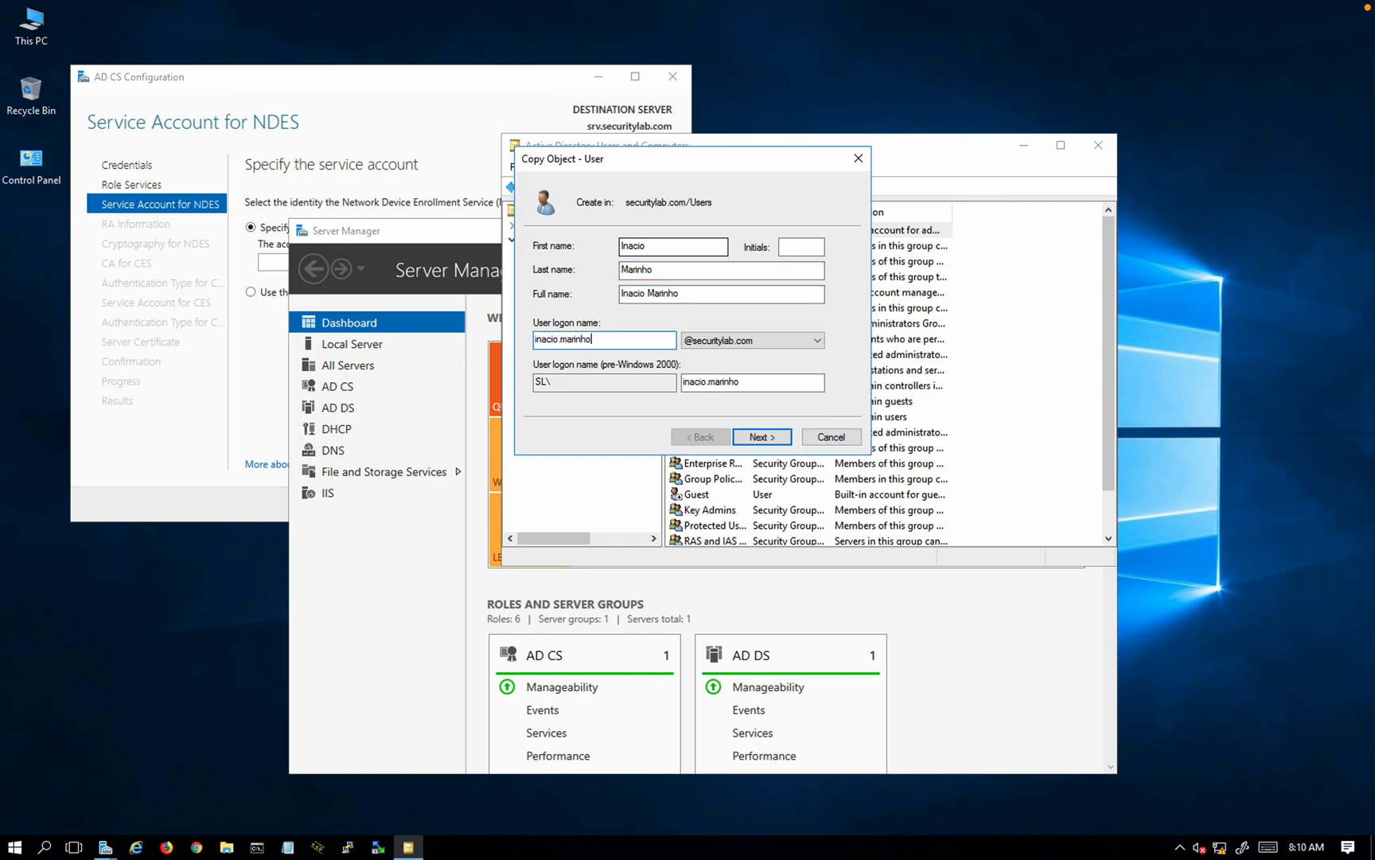
pyautogui.click(745, 438)
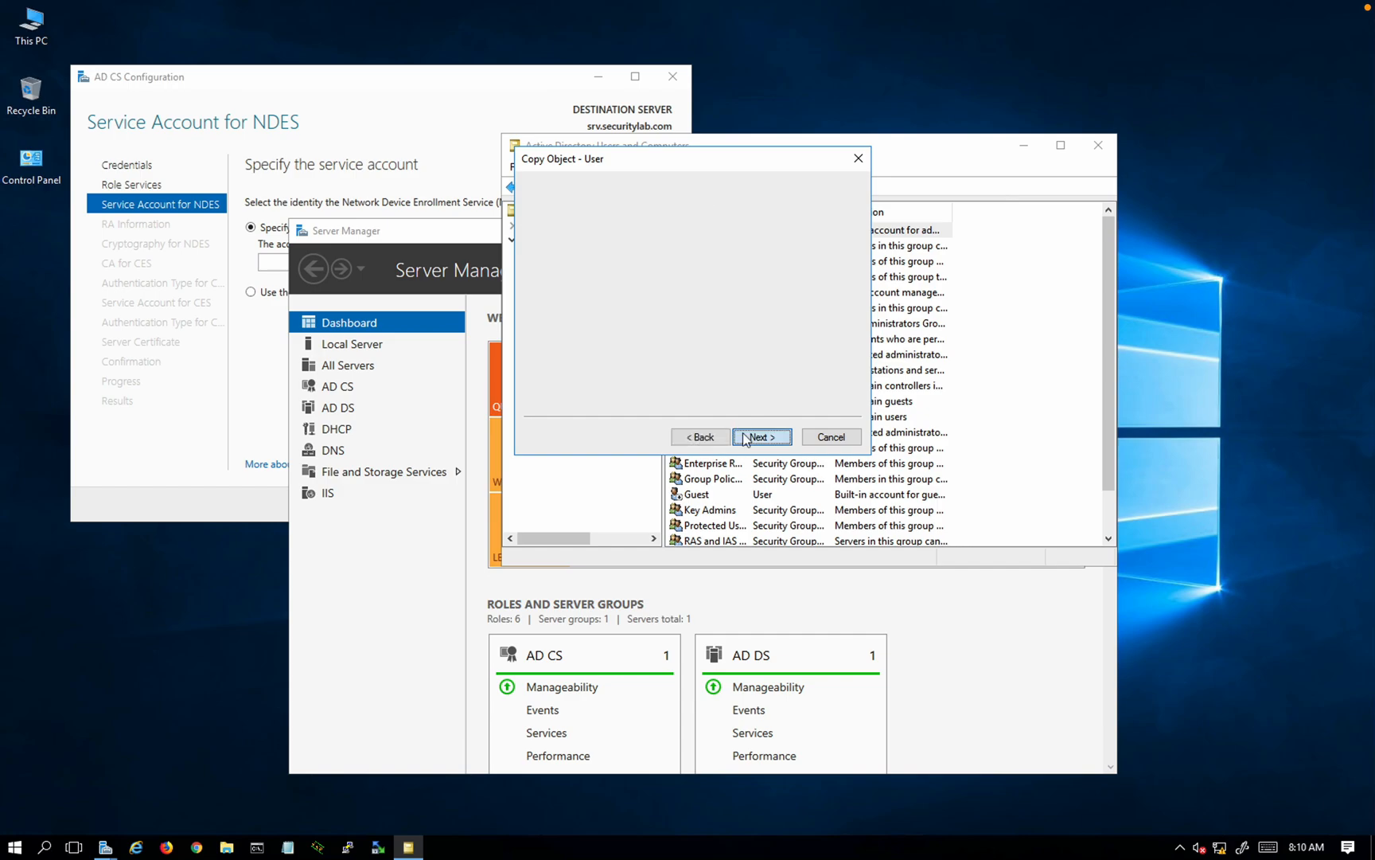
# Step: Set the password with 'User cannot change password' and 'Password never expires', and create the user
pyautogui.write('P')
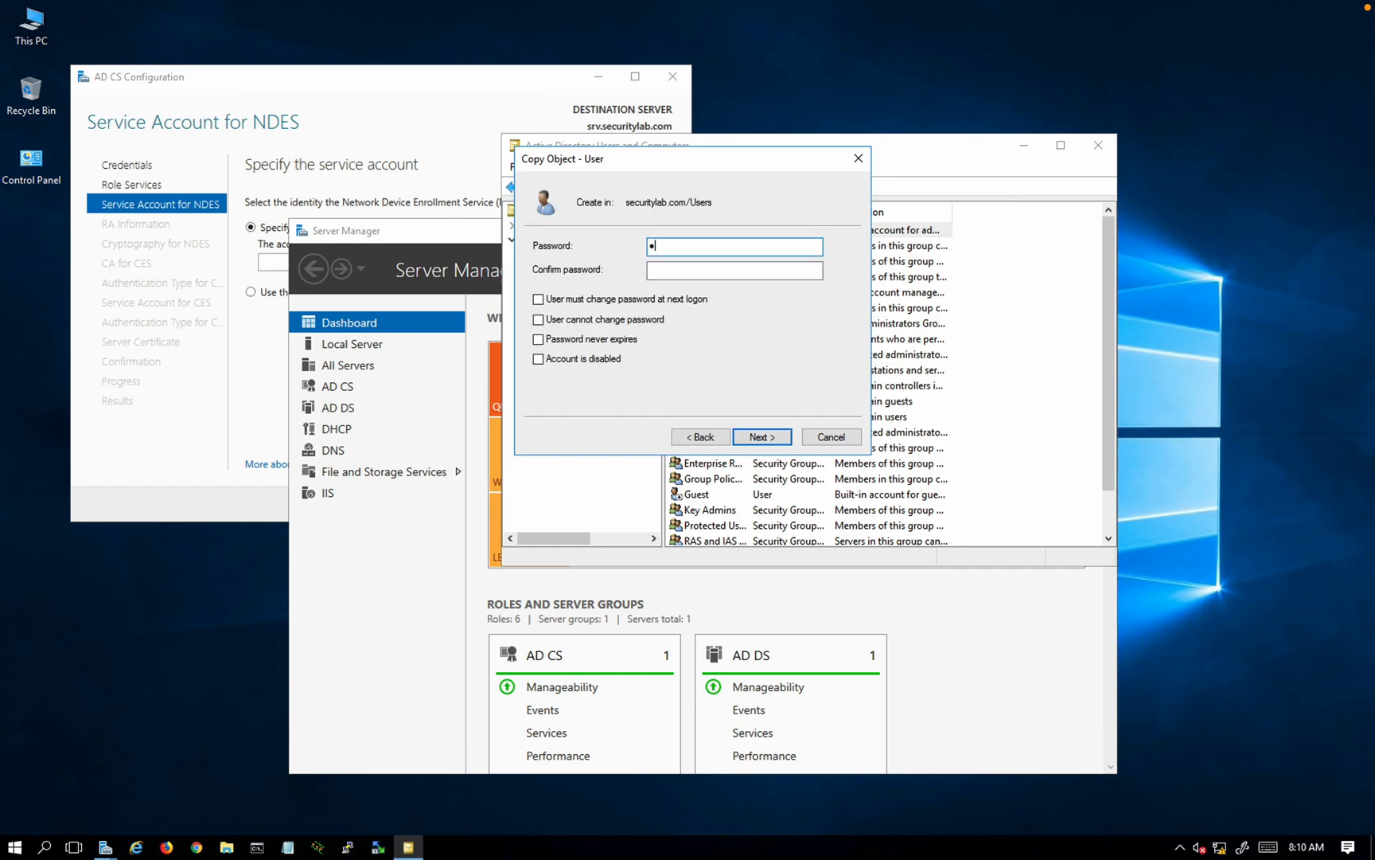
pyautogui.write('••••••••')
pyautogui.press('Tab')
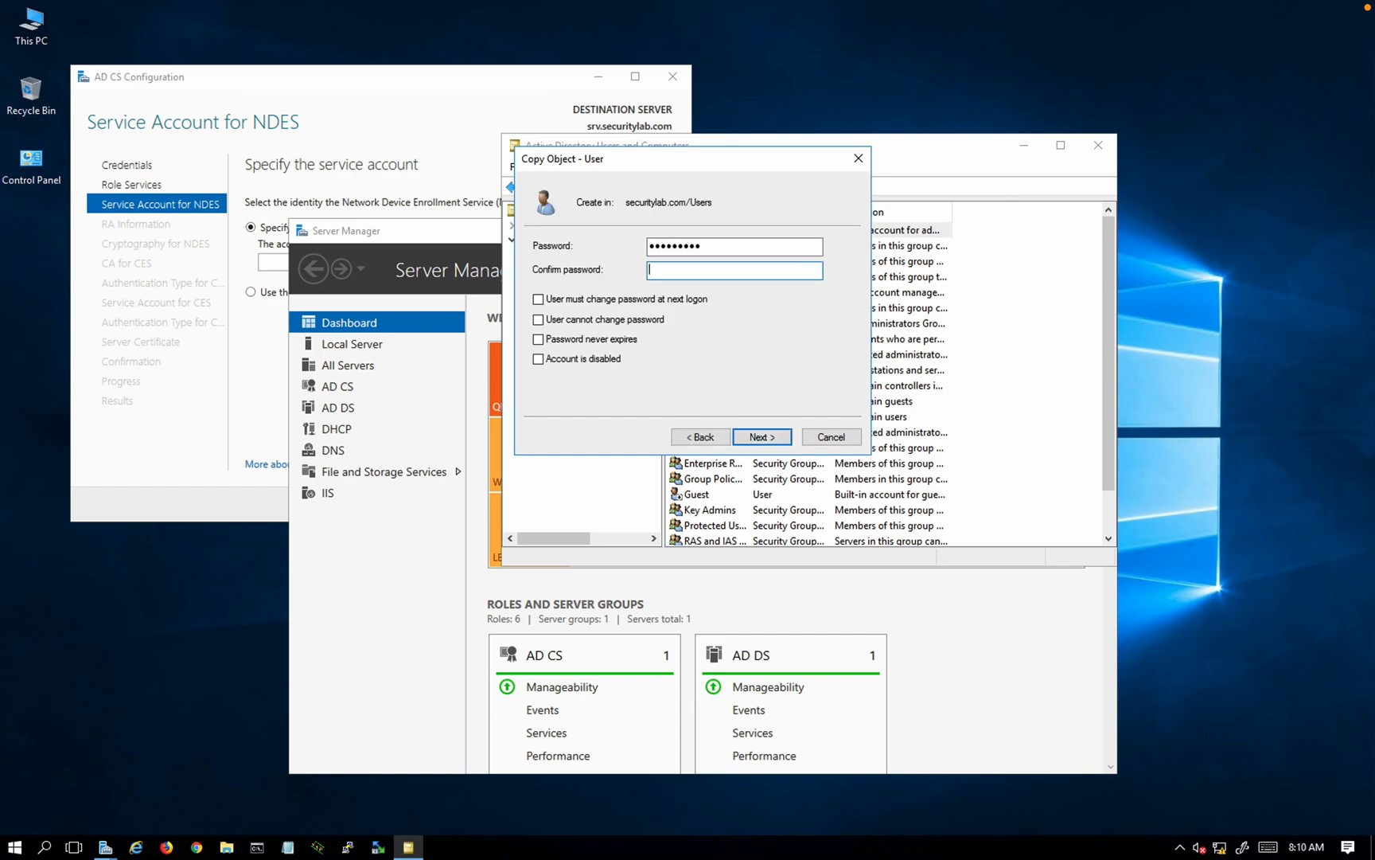
pyautogui.write('••••••••')
pyautogui.click(634, 321)
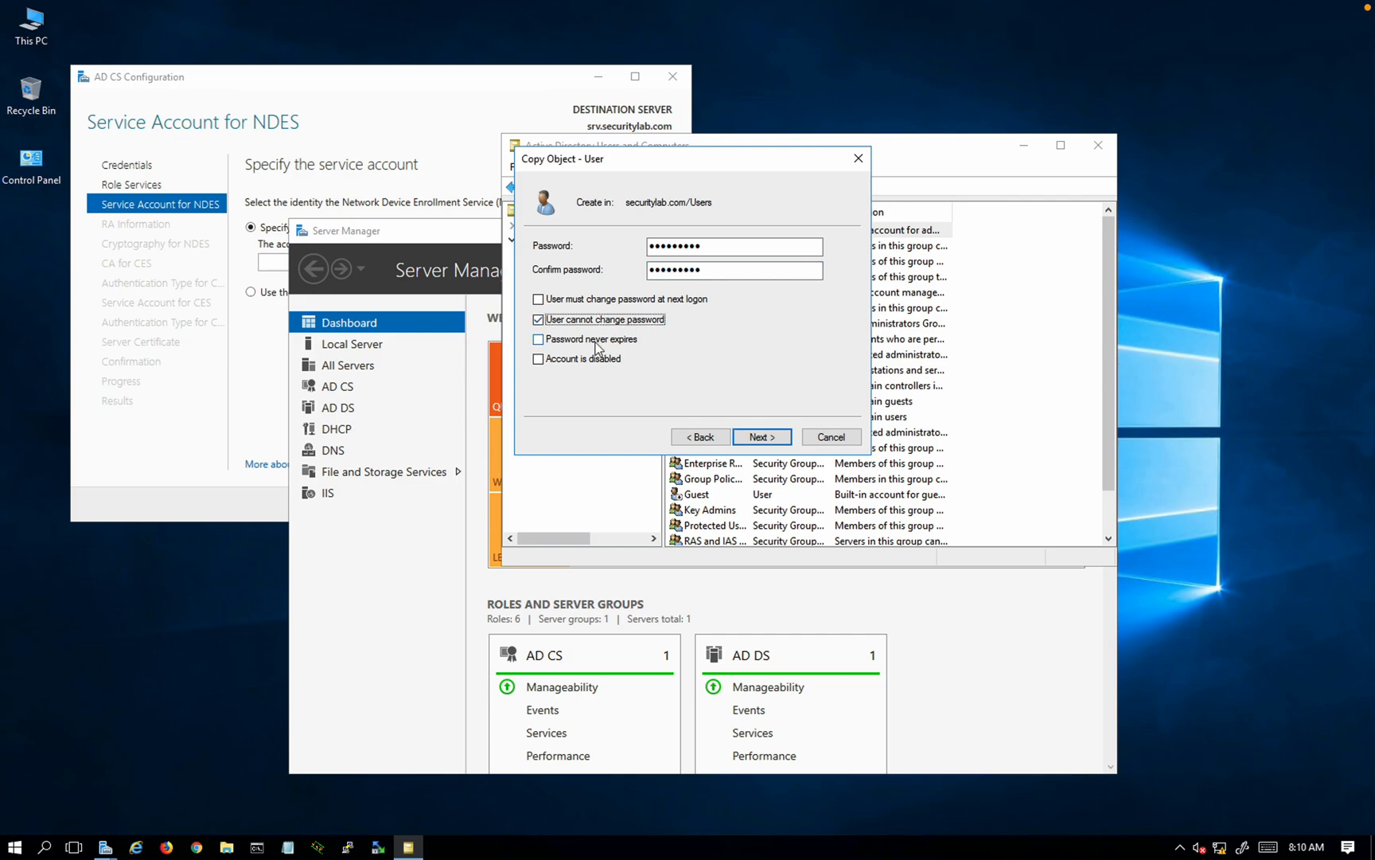
pyautogui.click(596, 342)
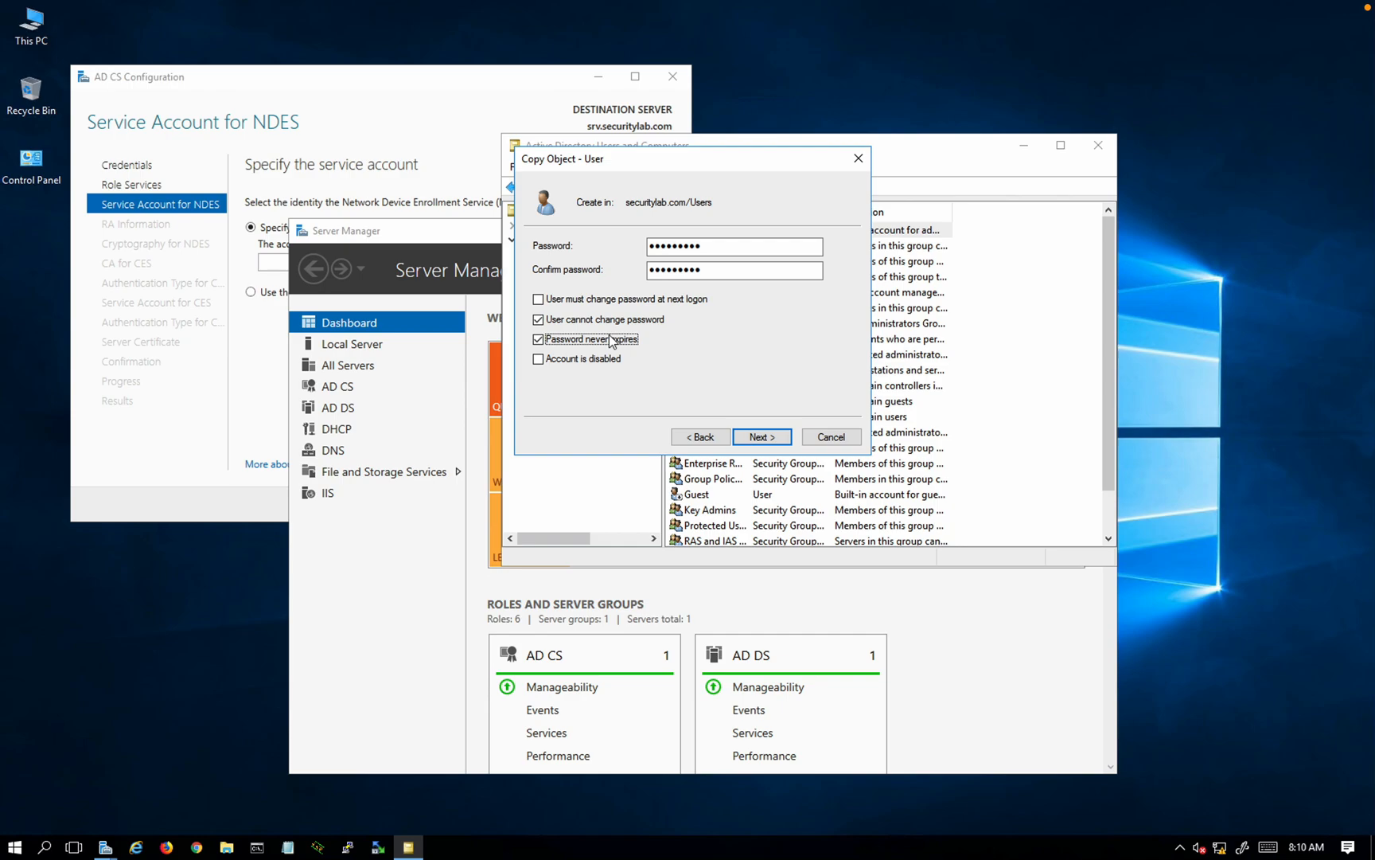
pyautogui.click(764, 439)
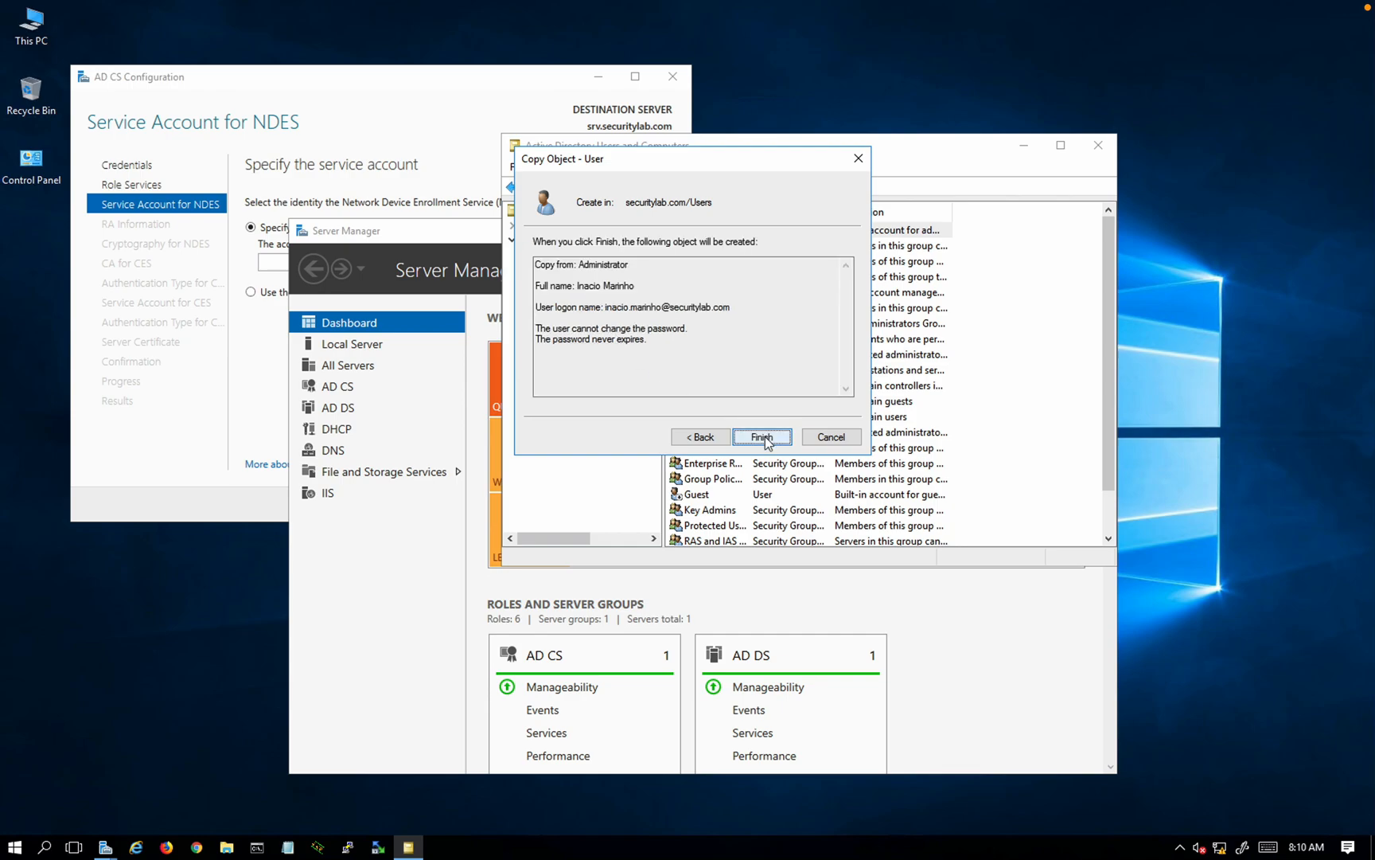
pyautogui.click(762, 437)
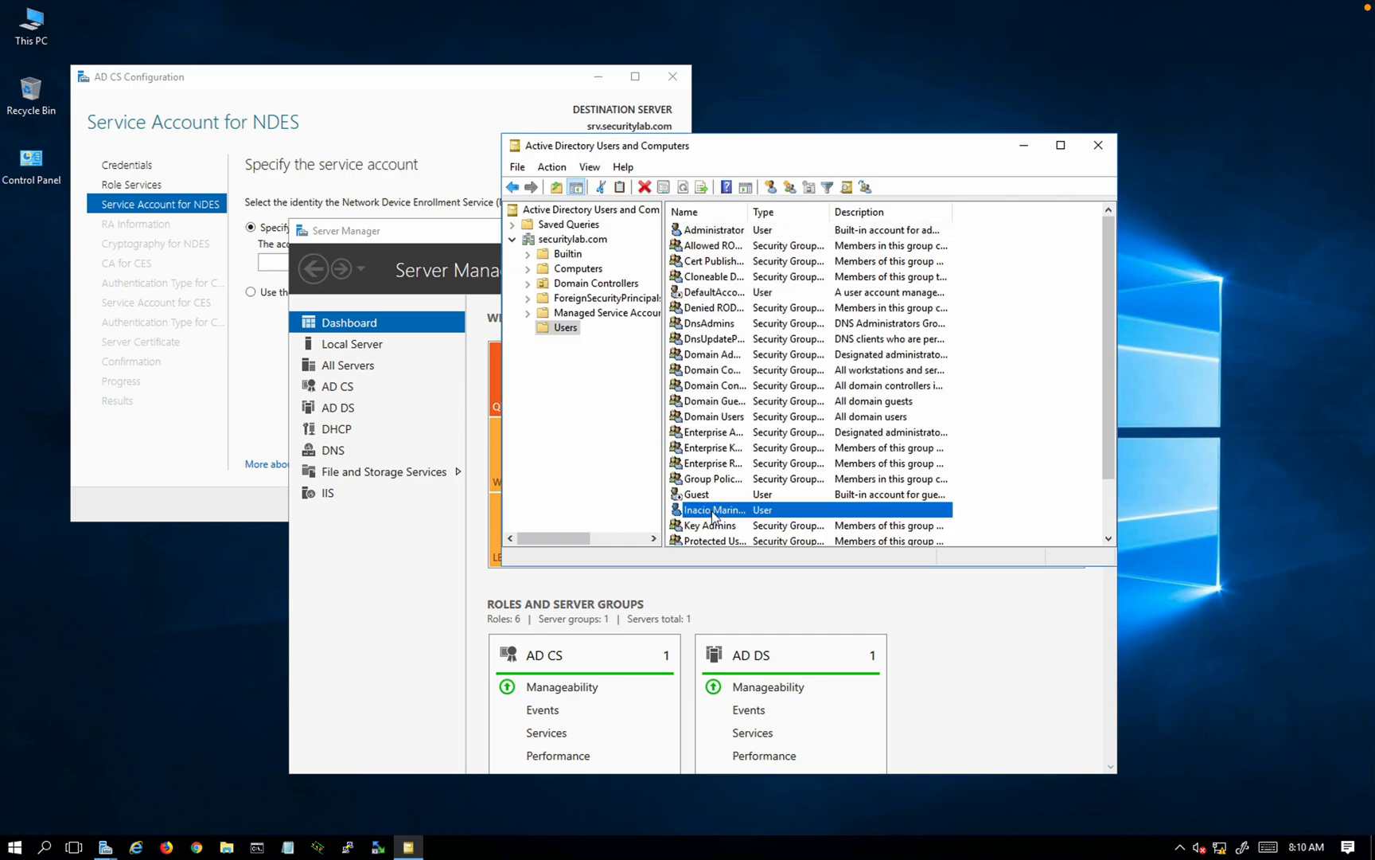
# Step: Add the new user to the IIS_IUSRS group and close the console
pyautogui.doubleClick(714, 513)
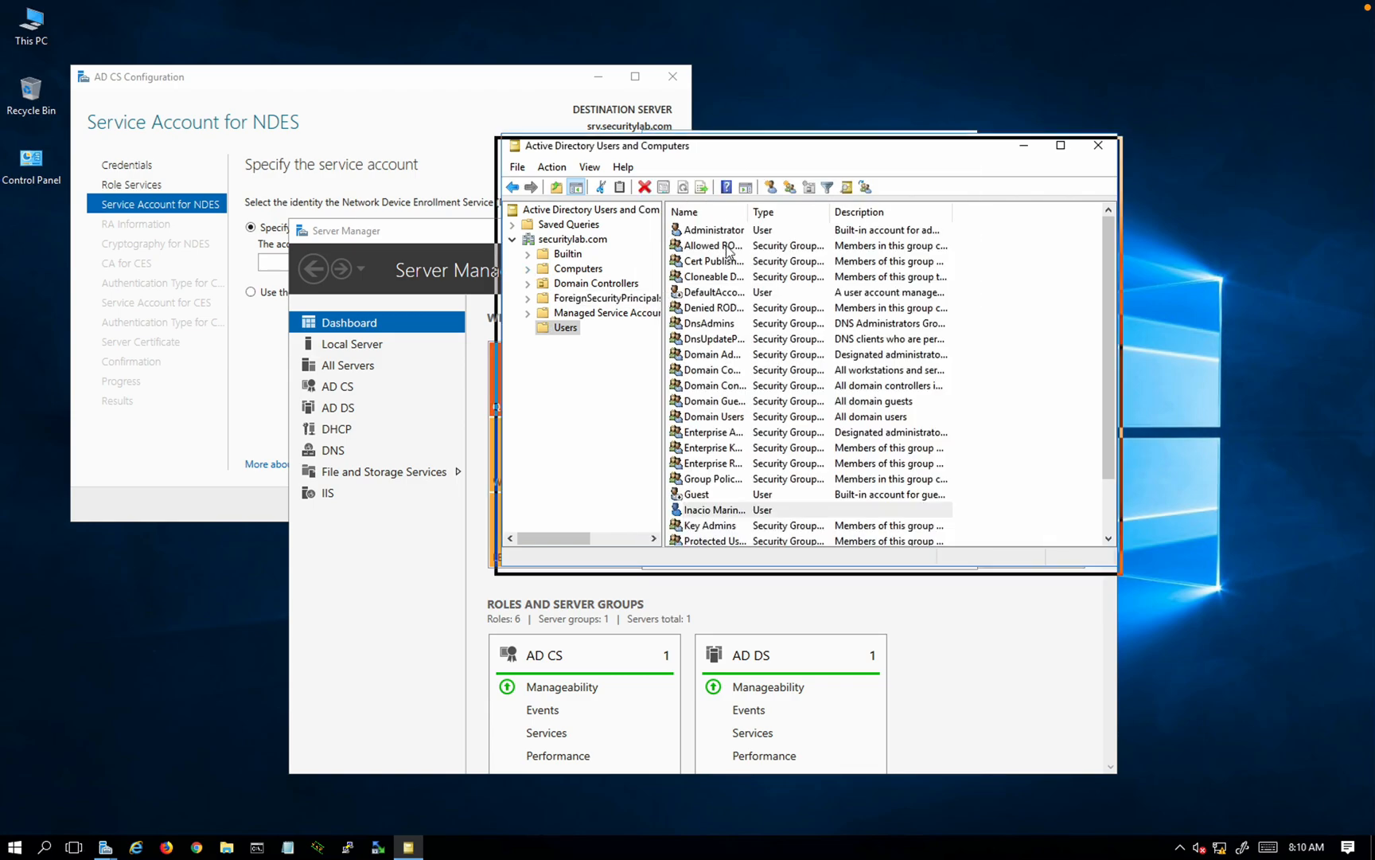
pyautogui.click(715, 170)
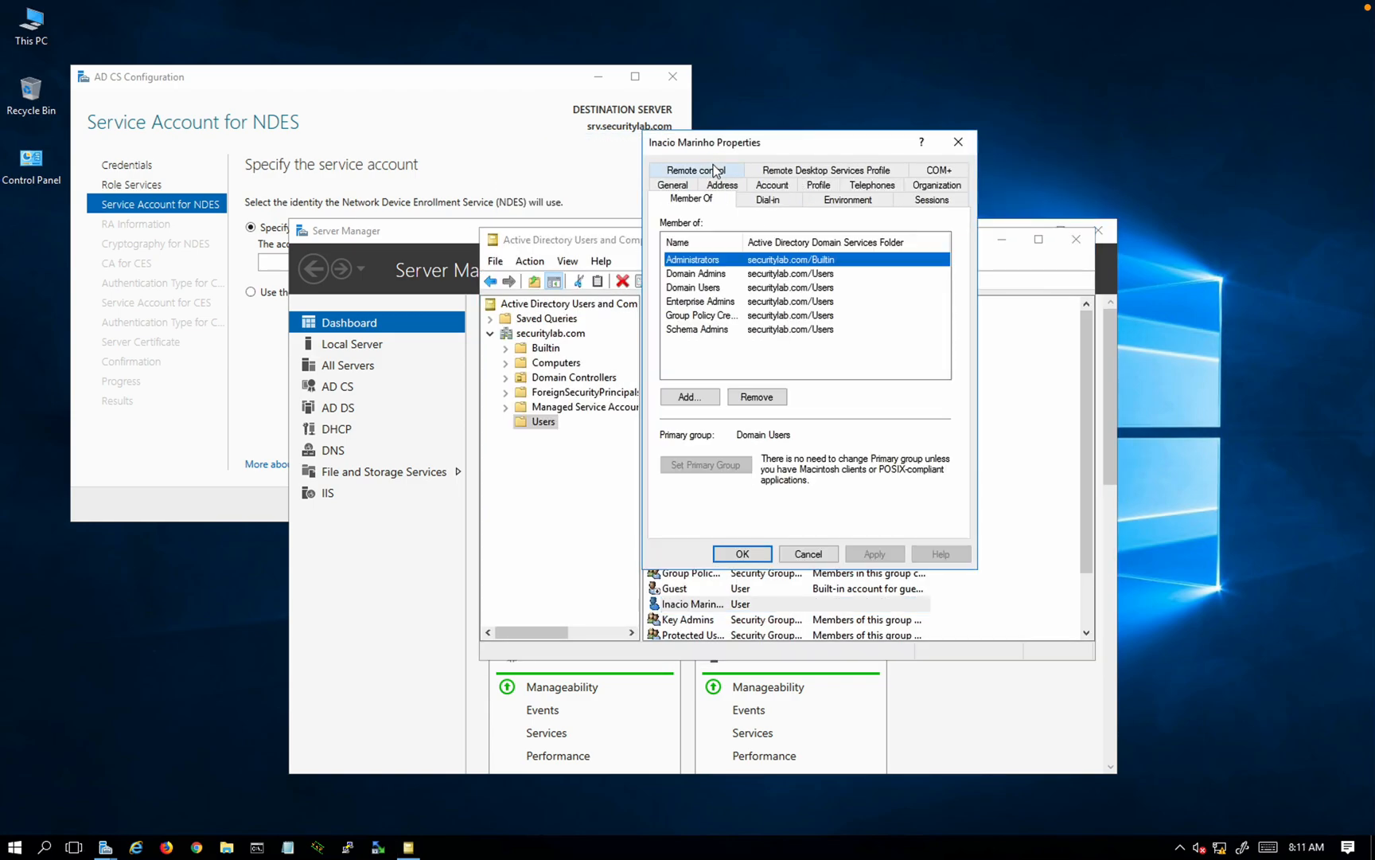
pyautogui.click(690, 396)
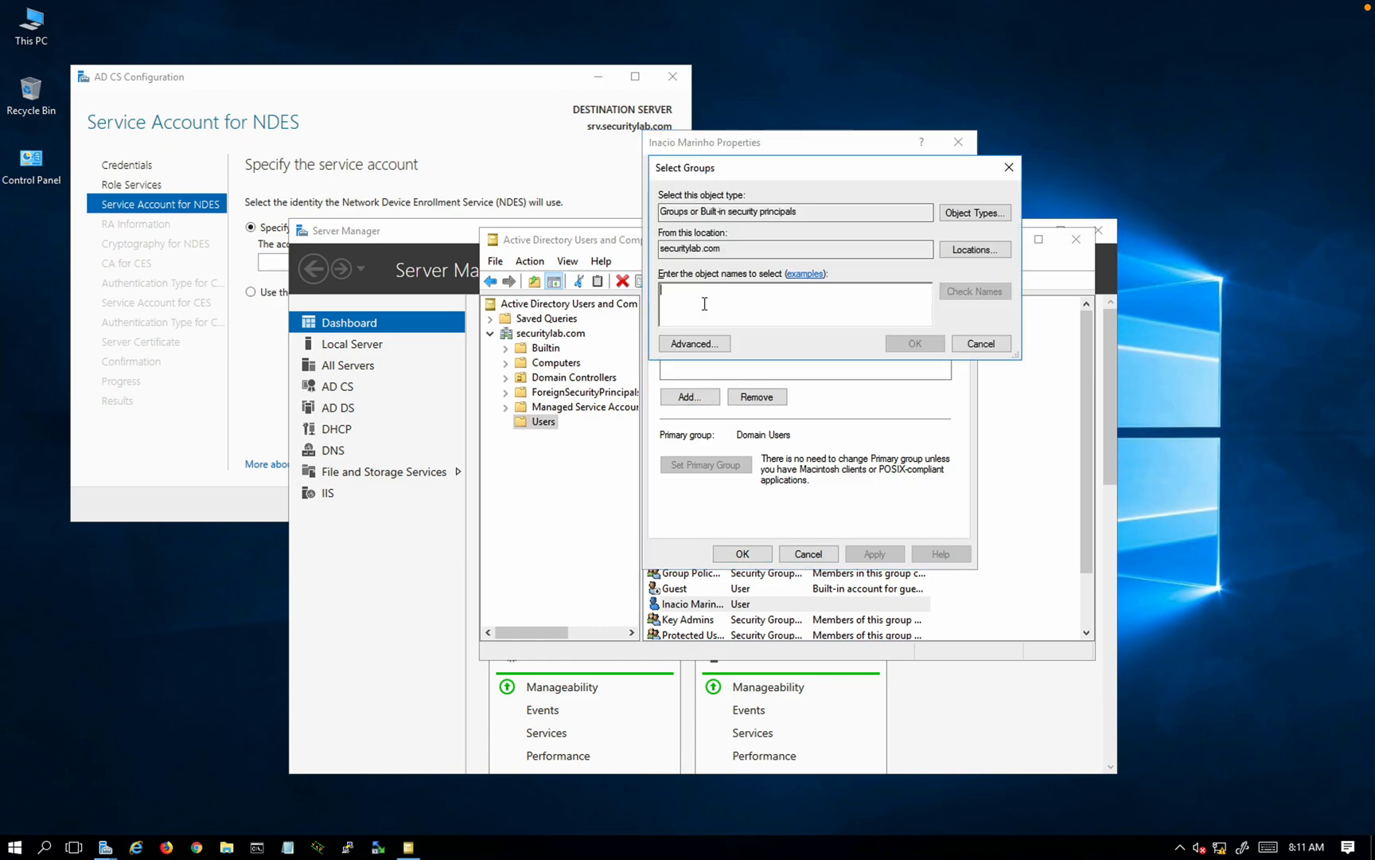
pyautogui.write('IIS_IUSRS')
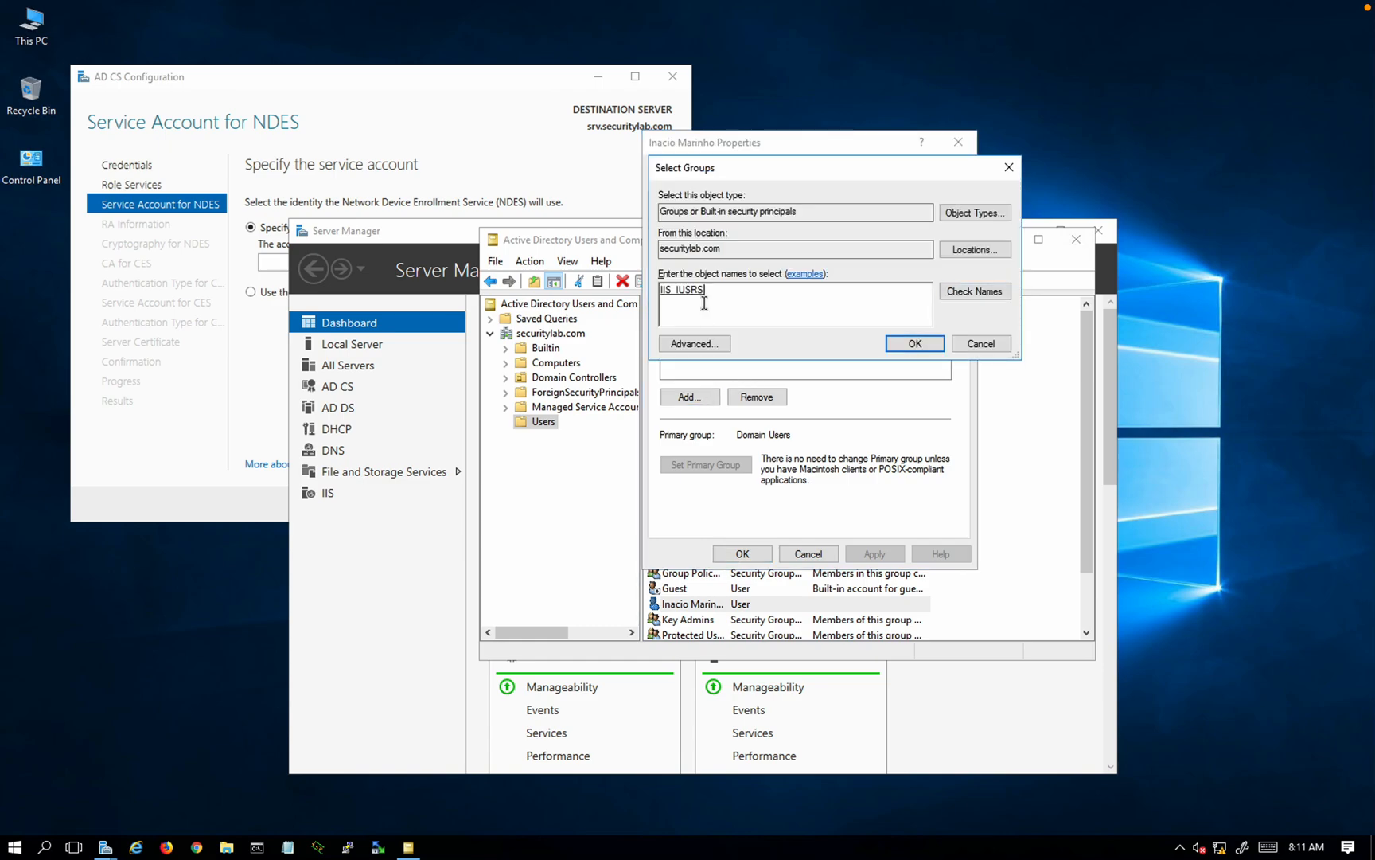
pyautogui.click(914, 343)
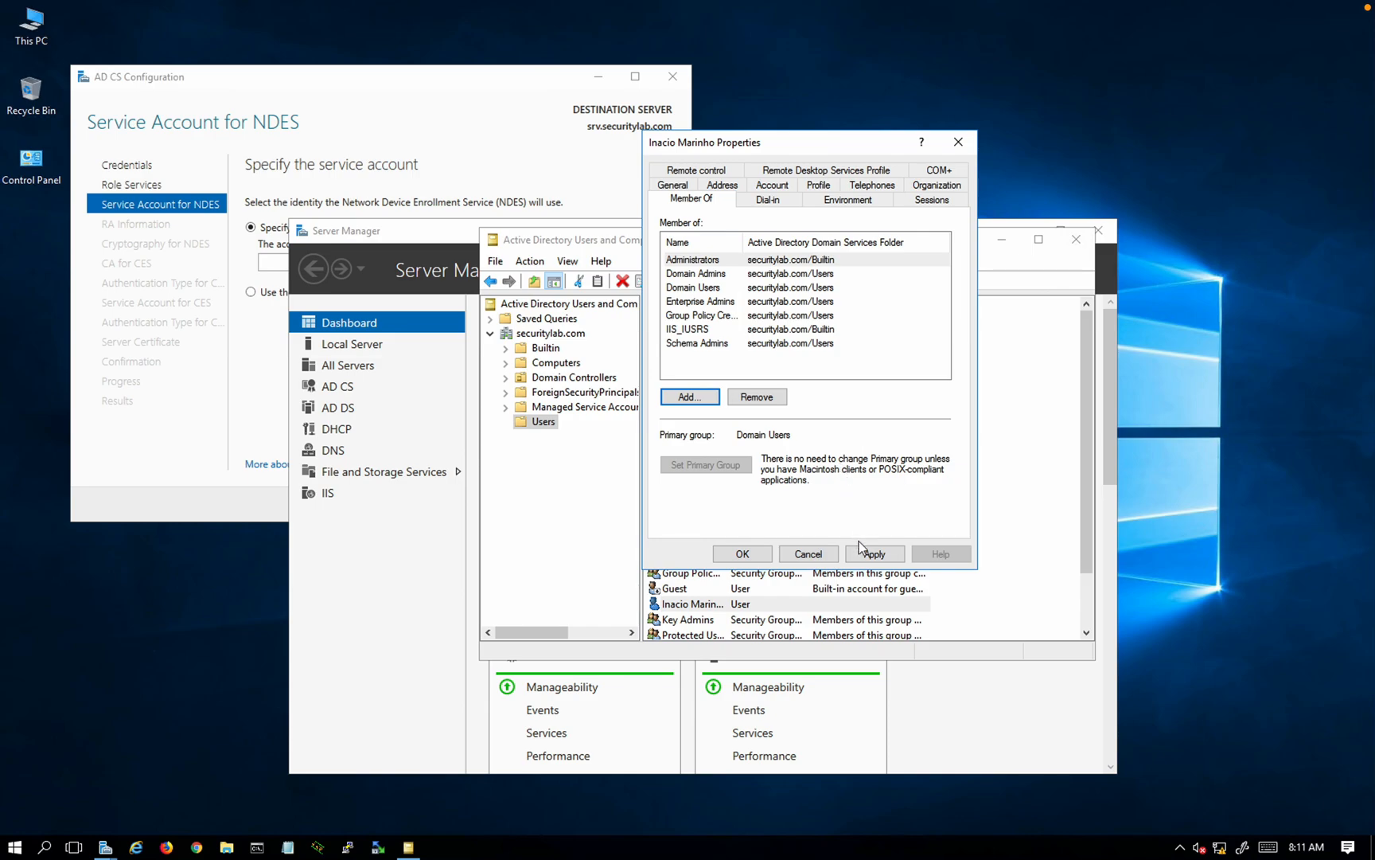
pyautogui.click(872, 553)
pyautogui.click(741, 553)
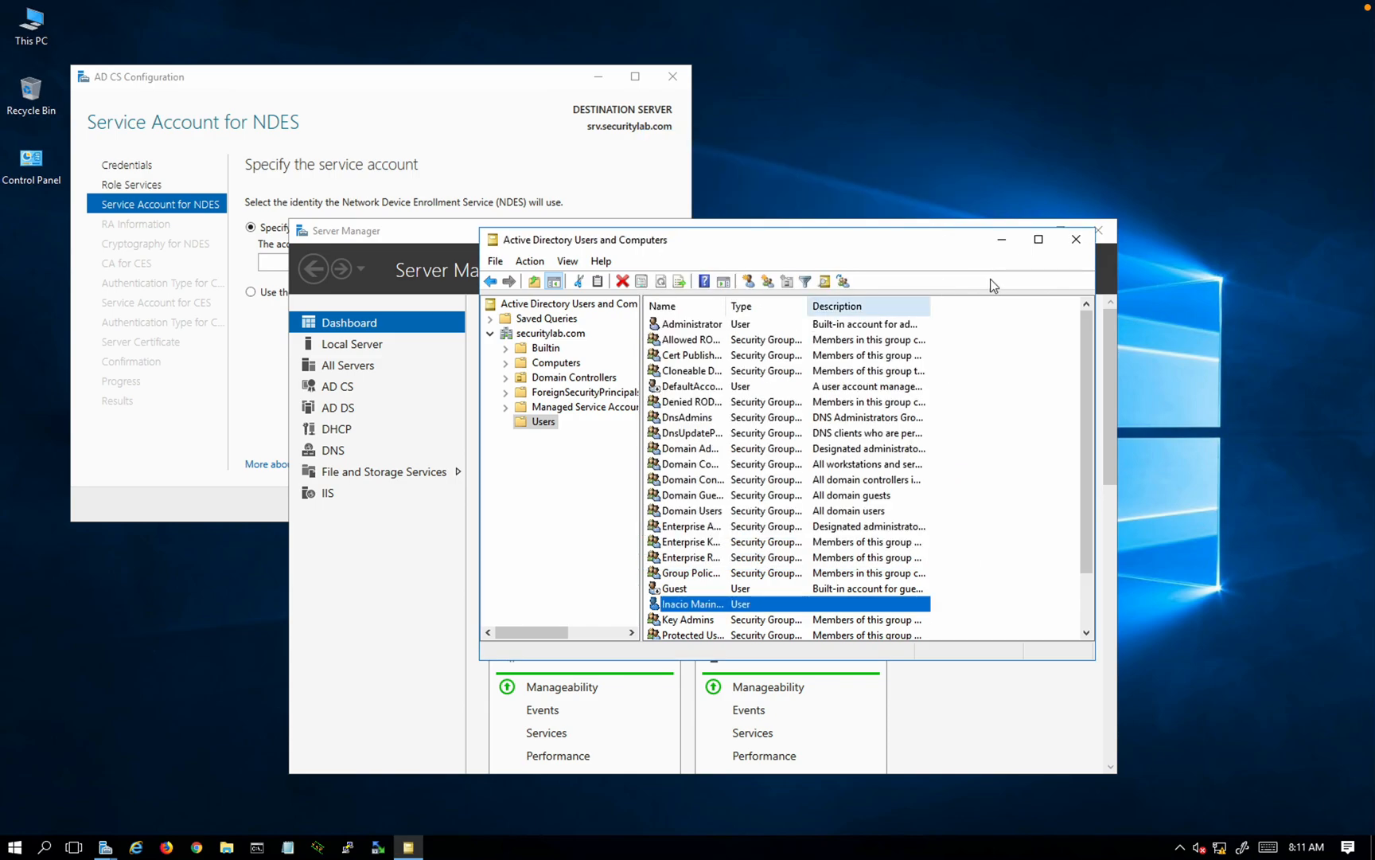
pyautogui.click(1076, 239)
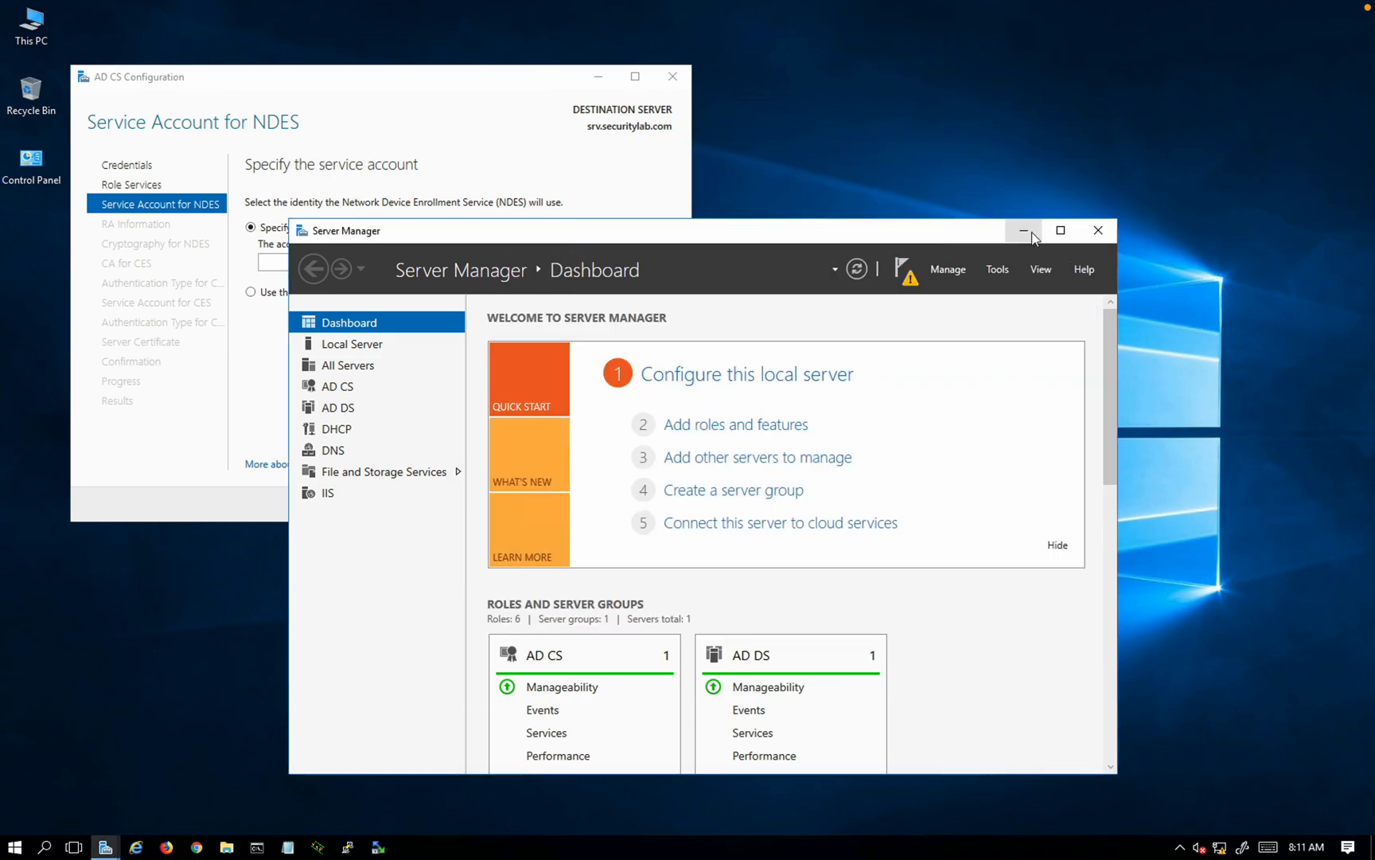
# Step: Enter the new domain user's name and password as the NDES service account
pyautogui.click(564, 191)
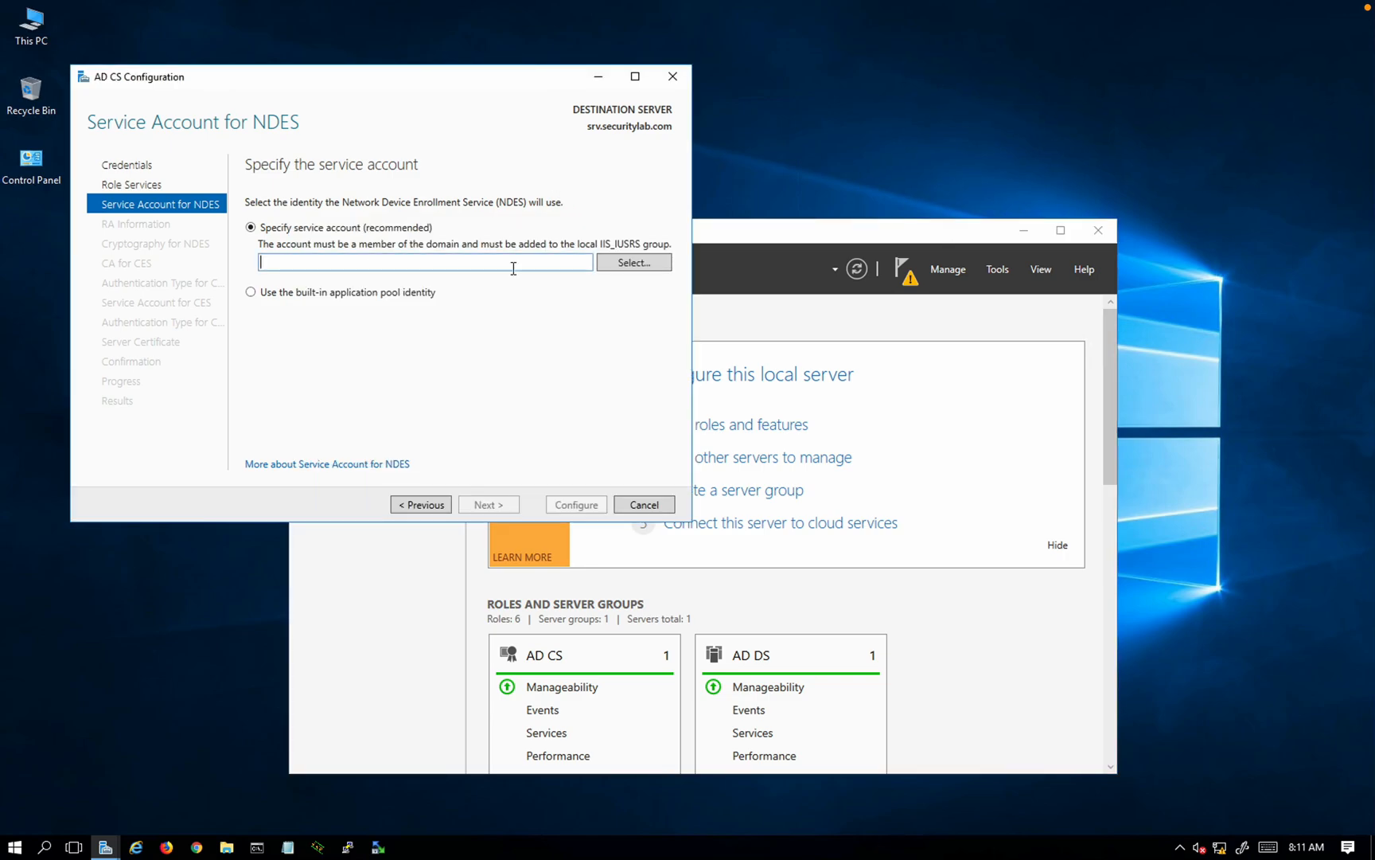
pyautogui.click(606, 264)
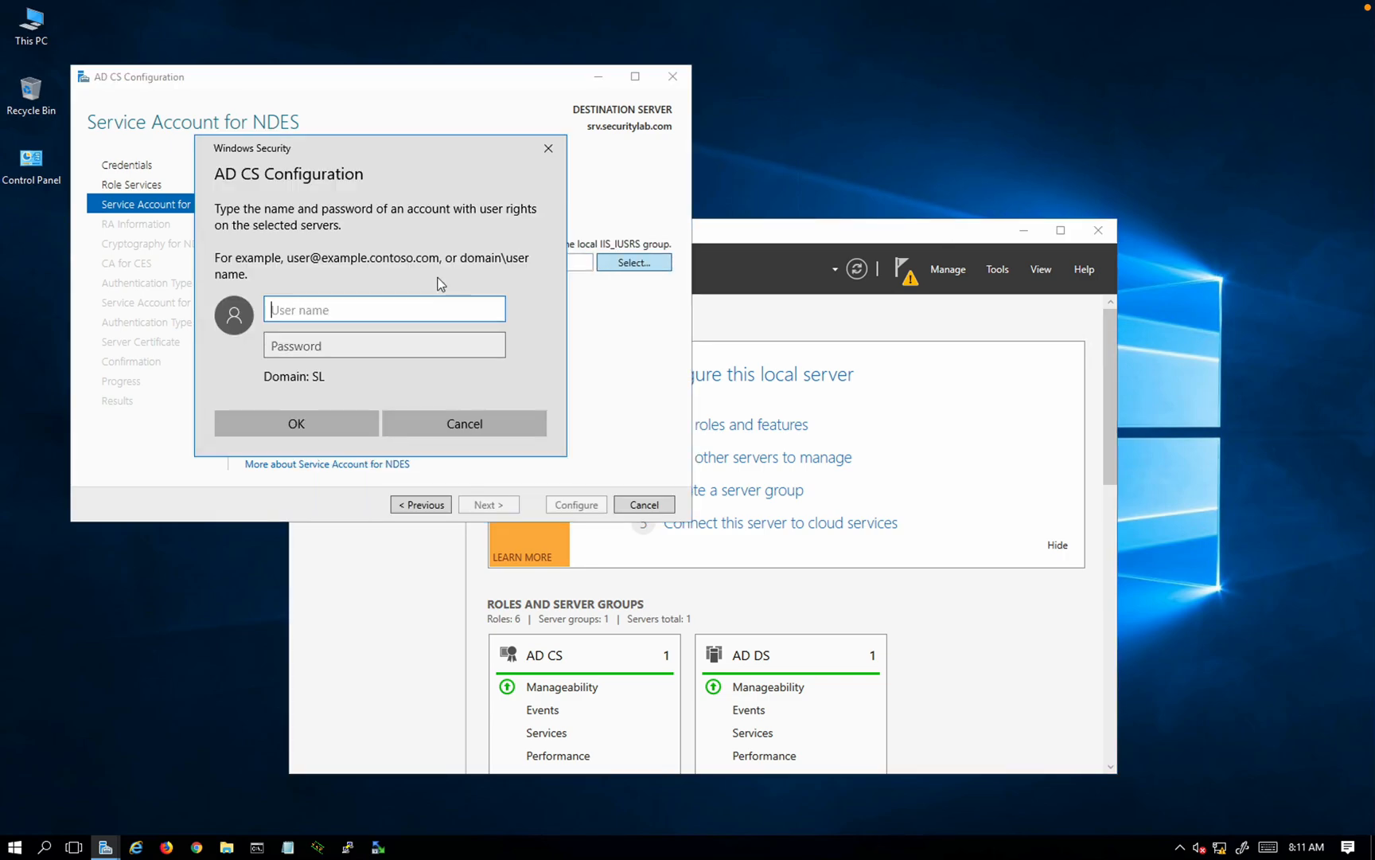
pyautogui.press('Tab')
pyautogui.write('•••••••••')
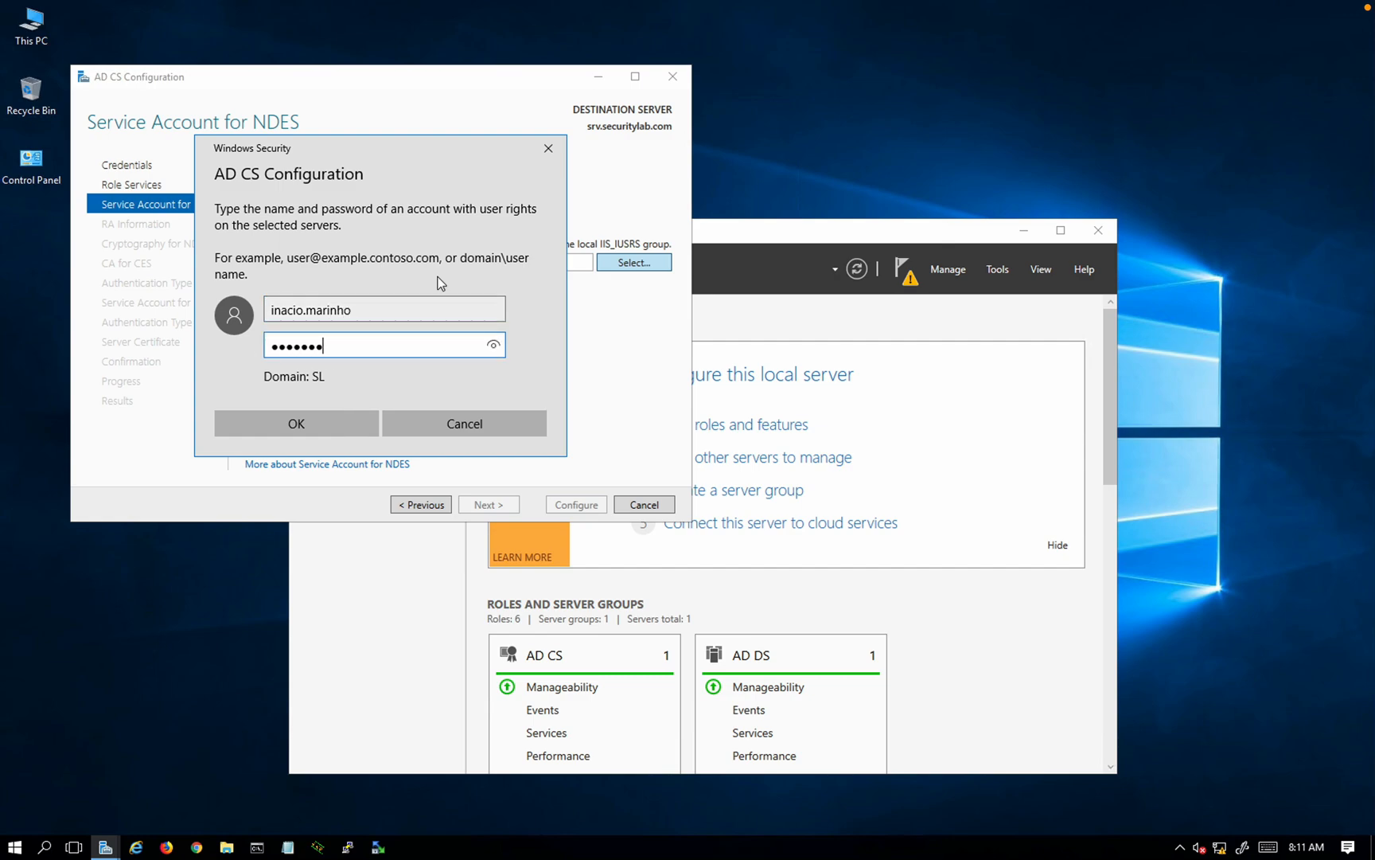
pyautogui.click(359, 423)
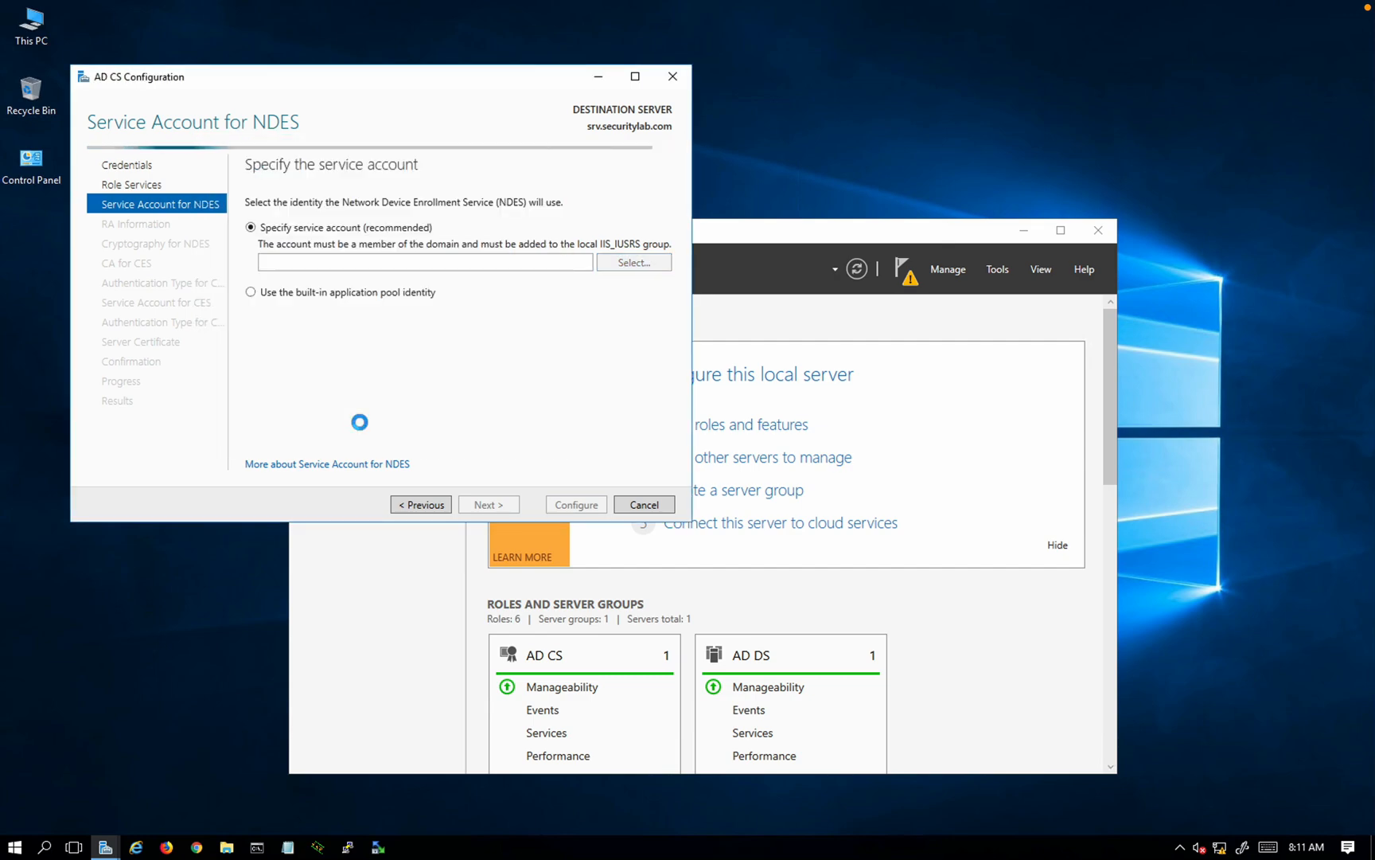
pyautogui.click(496, 512)
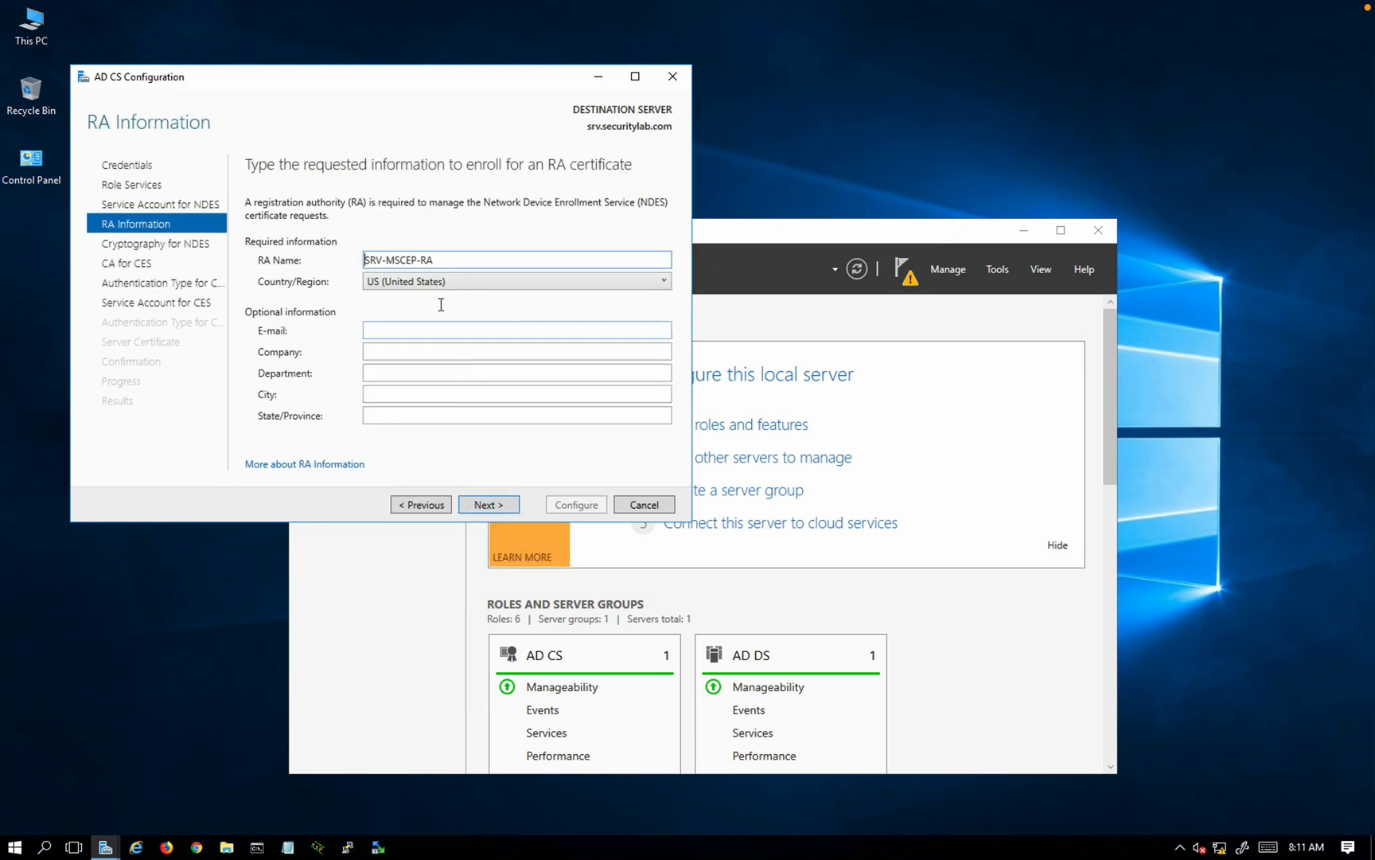
# Step: Set the RA country to BR (Brazil) and fill in the contact e-mail
pyautogui.click(417, 280)
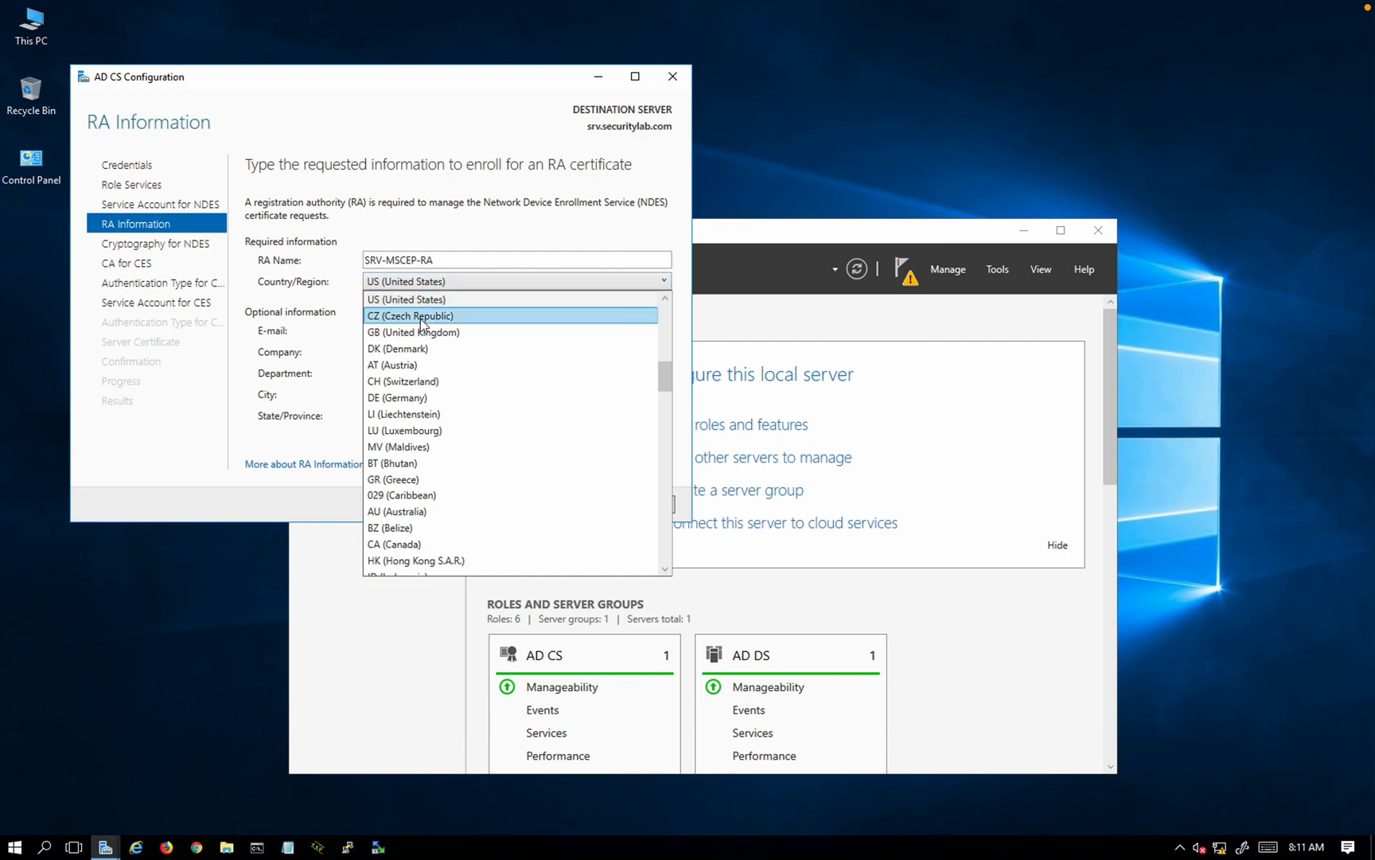
pyautogui.scroll(-12, 421, 323)
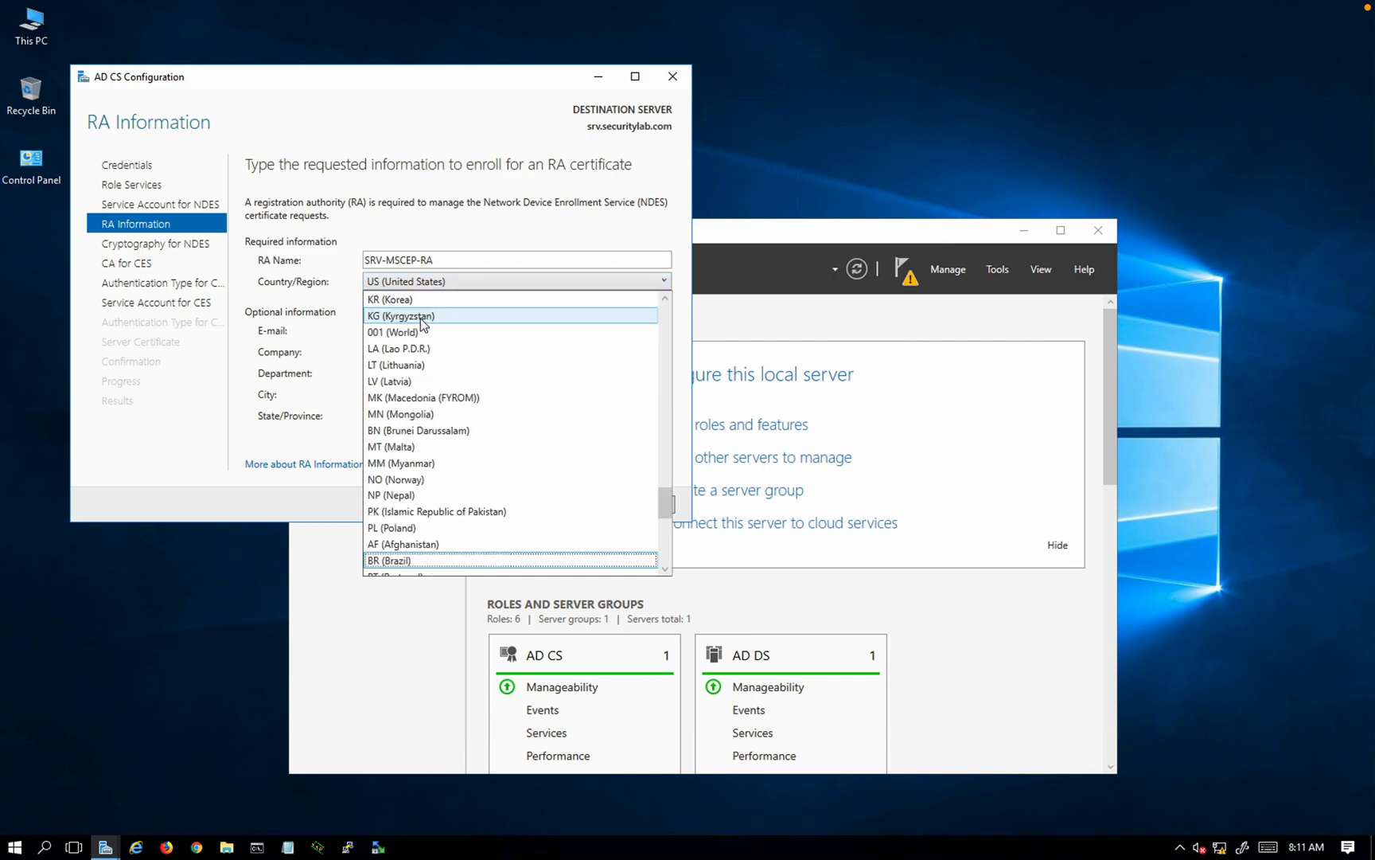
pyautogui.click(404, 560)
pyautogui.click(390, 332)
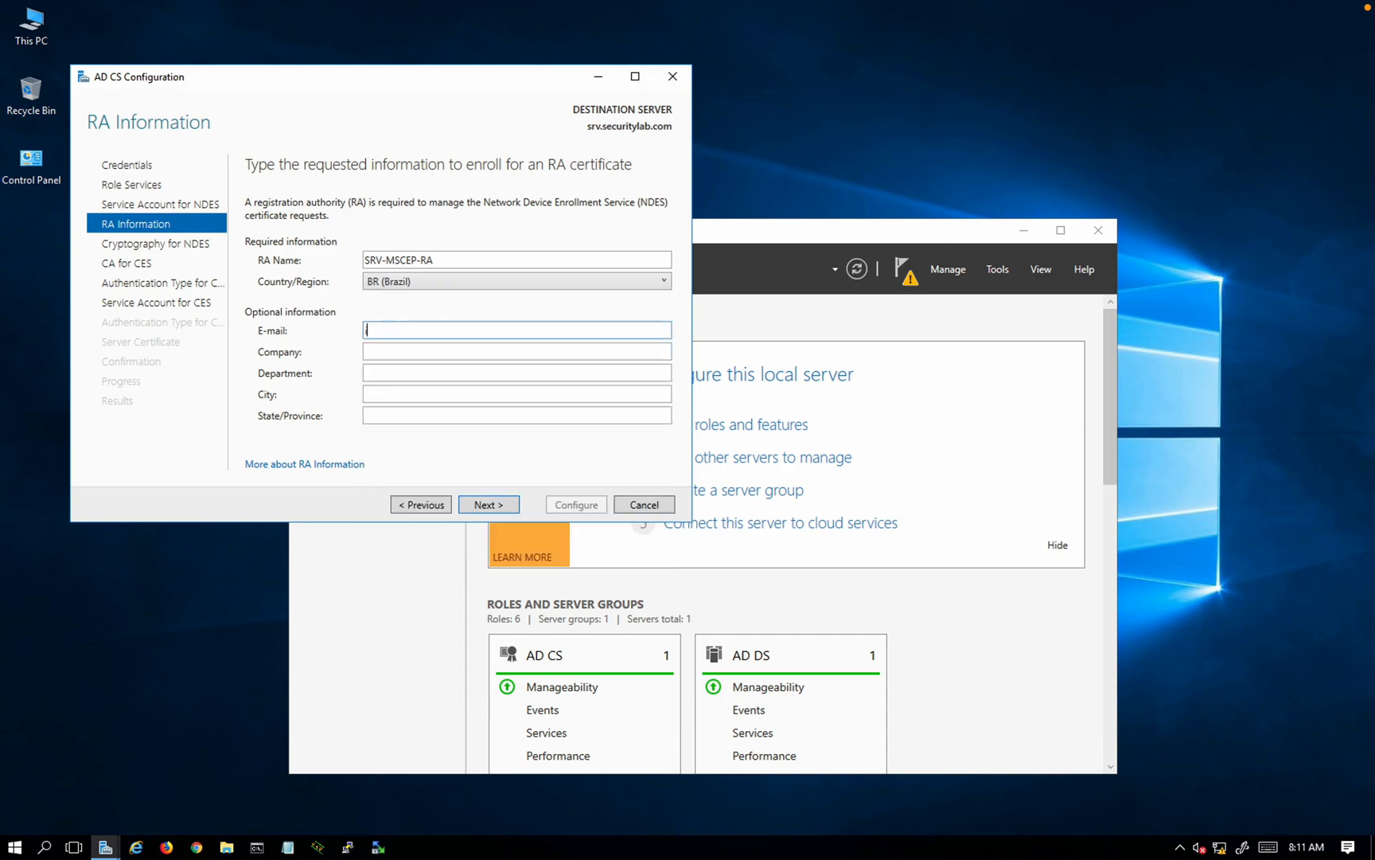
pyautogui.write('inacio')
pyautogui.press('BackSpace')
pyautogui.press('BackSpace')
pyautogui.press('BackSpace')
pyautogui.press('BackSpace')
# Step: Enter company Security Lab, department IT, city and state Sao Paulo
pyautogui.press('Tab')
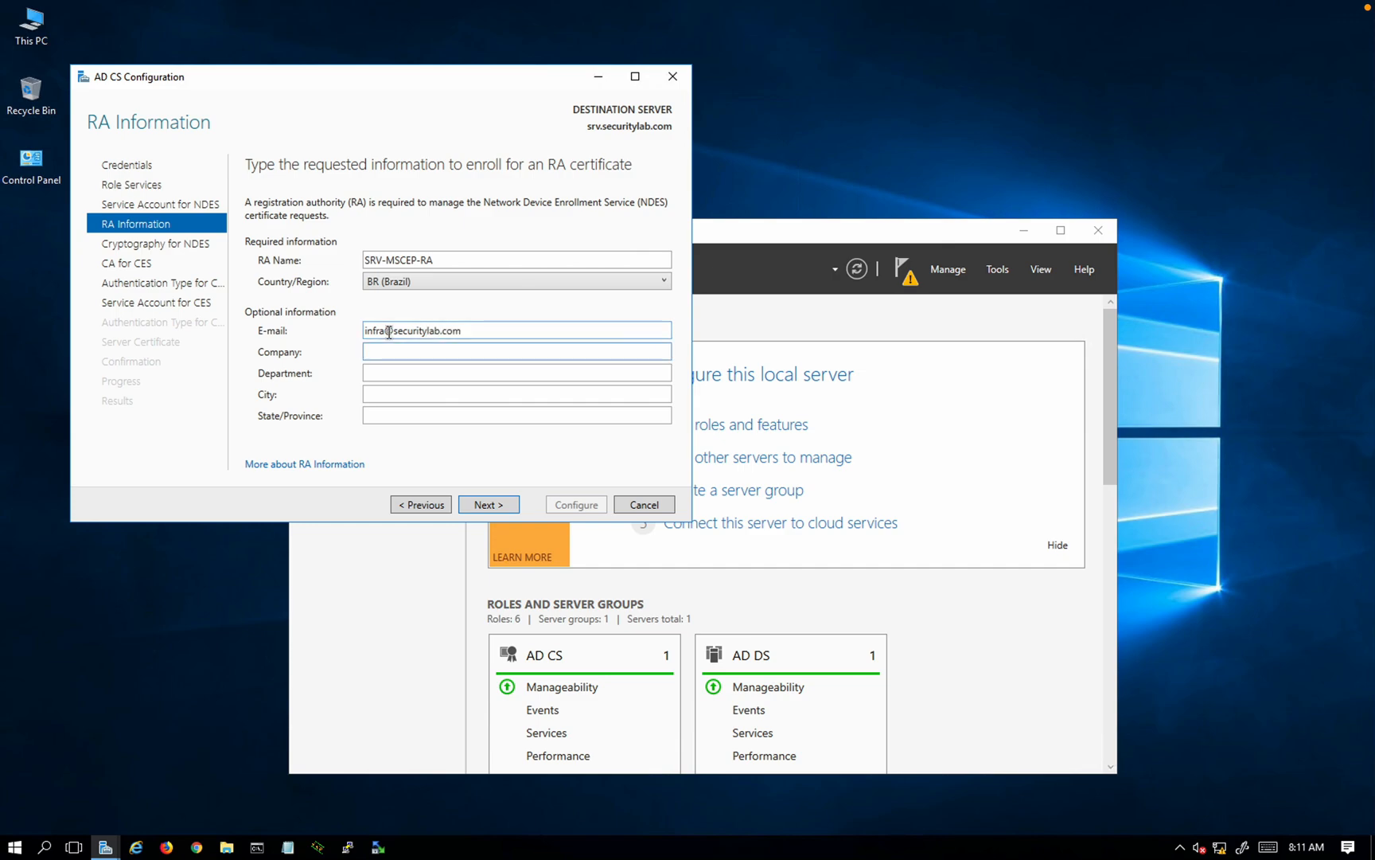
pyautogui.write('SEcur')
pyautogui.press('BackSpace')
pyautogui.press('BackSpace')
pyautogui.press('BackSpace')
pyautogui.press('BackSpace')
pyautogui.press('BackSpace')
pyautogui.press('BackSpace')
pyautogui.press('BackSpace')
pyautogui.press('BackSpace')
pyautogui.press('BackSpace')
pyautogui.press('BackSpace')
pyautogui.press('BackSpace')
pyautogui.write('ecurity Lab')
pyautogui.press('Tab')
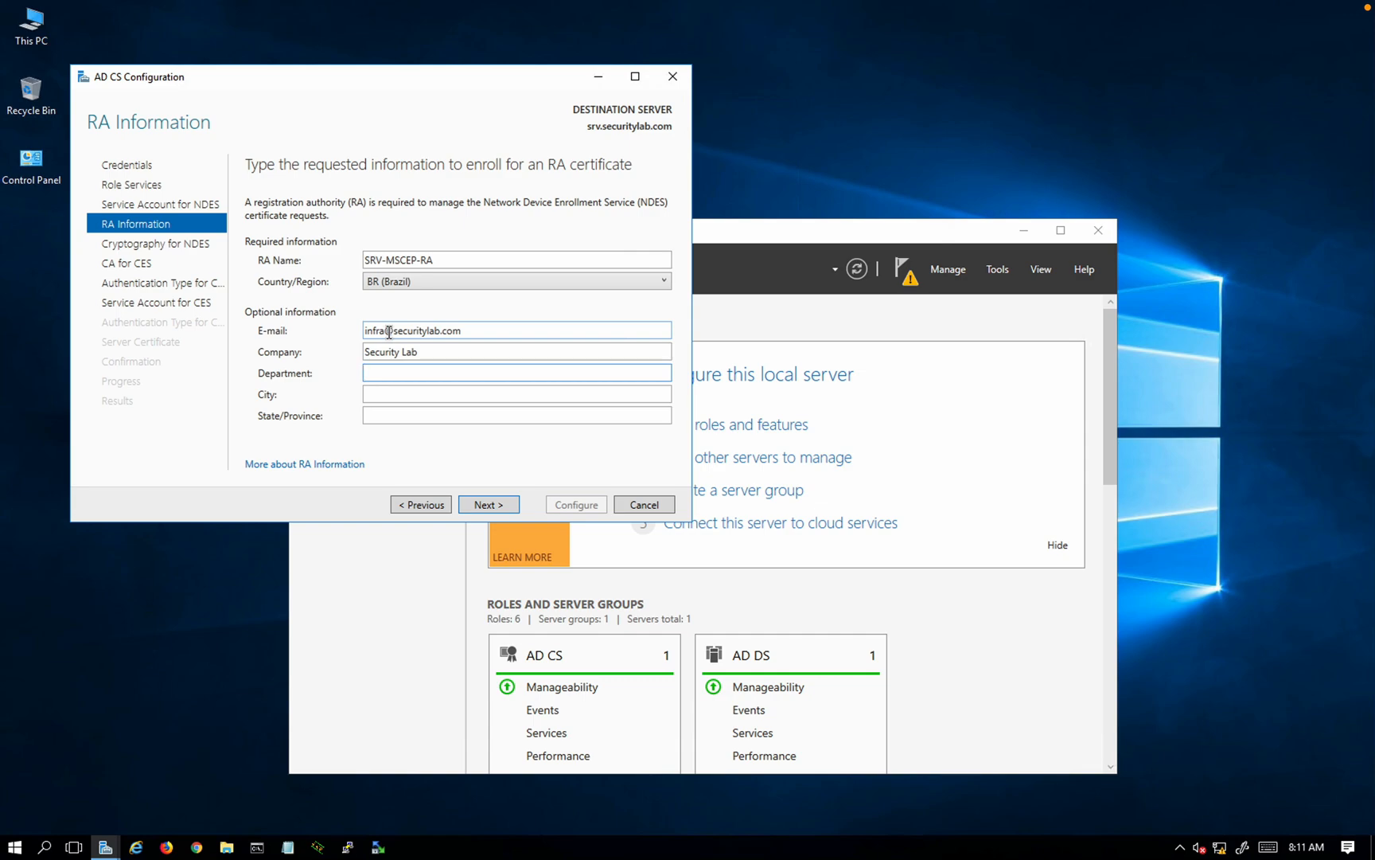
pyautogui.write('IT')
pyautogui.press('Tab')
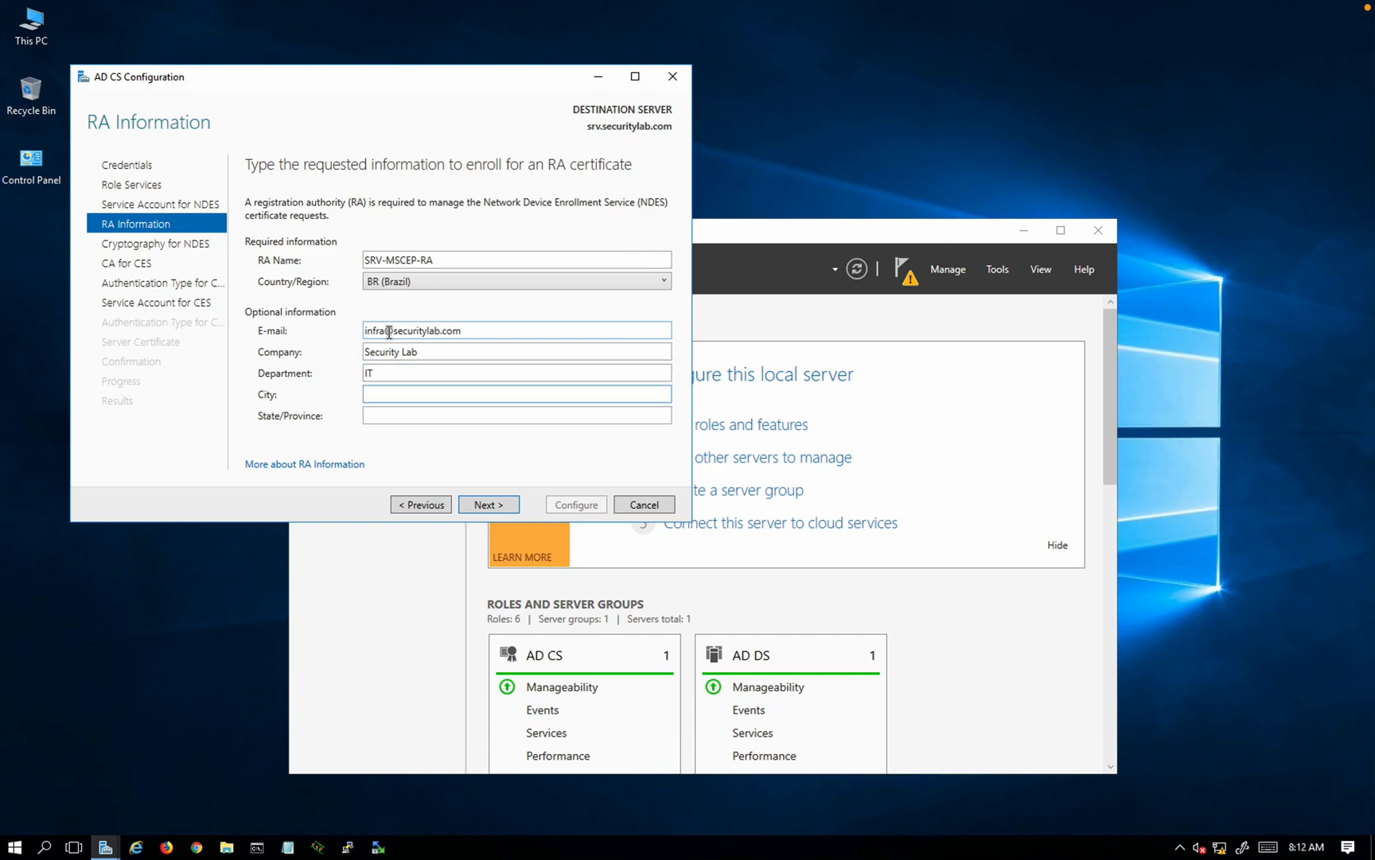
pyautogui.write('SAo')
pyautogui.write(' Paulo')
pyautogui.press('Tab')
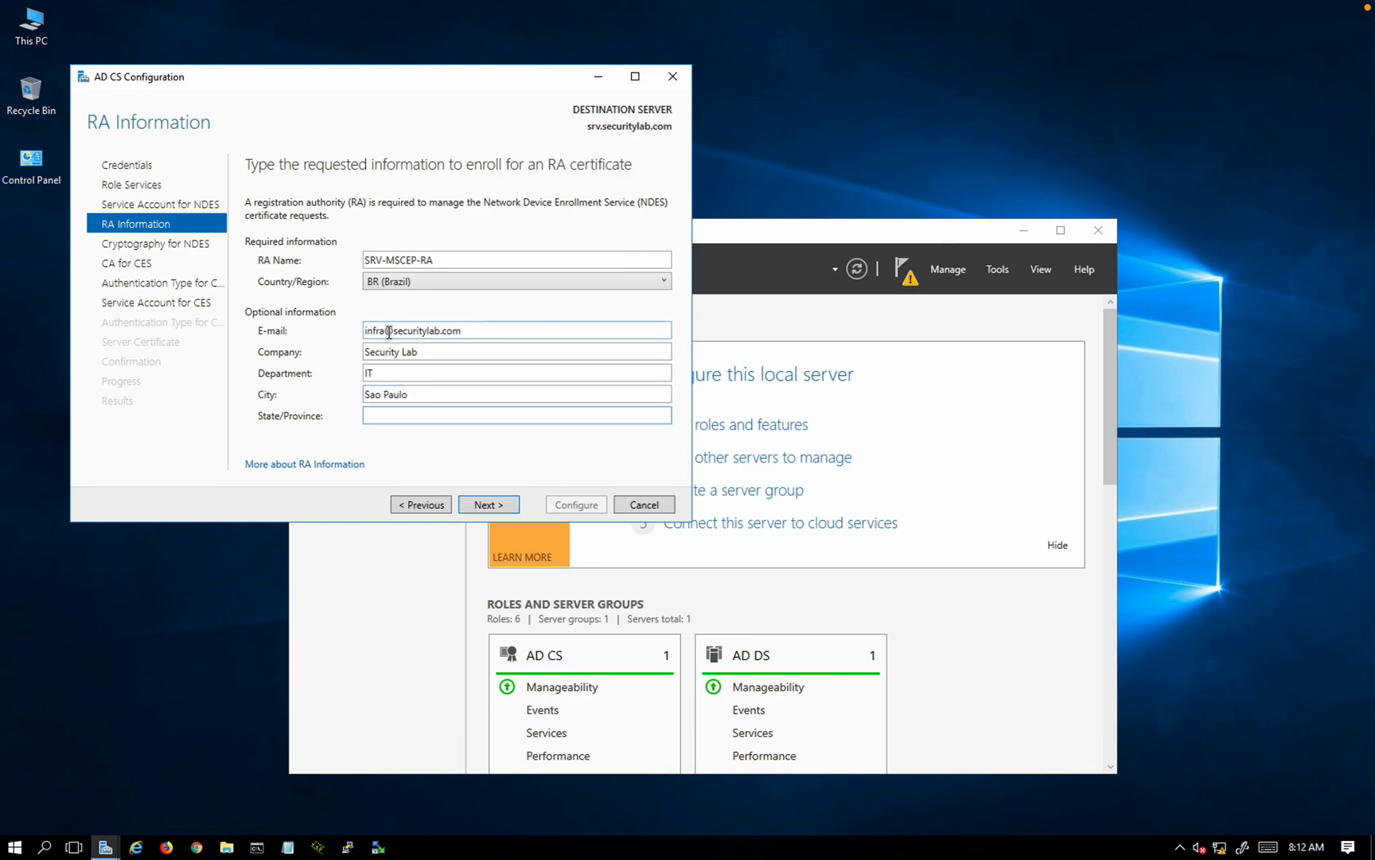
pyautogui.write('Sao Paulo')
pyautogui.click(485, 502)
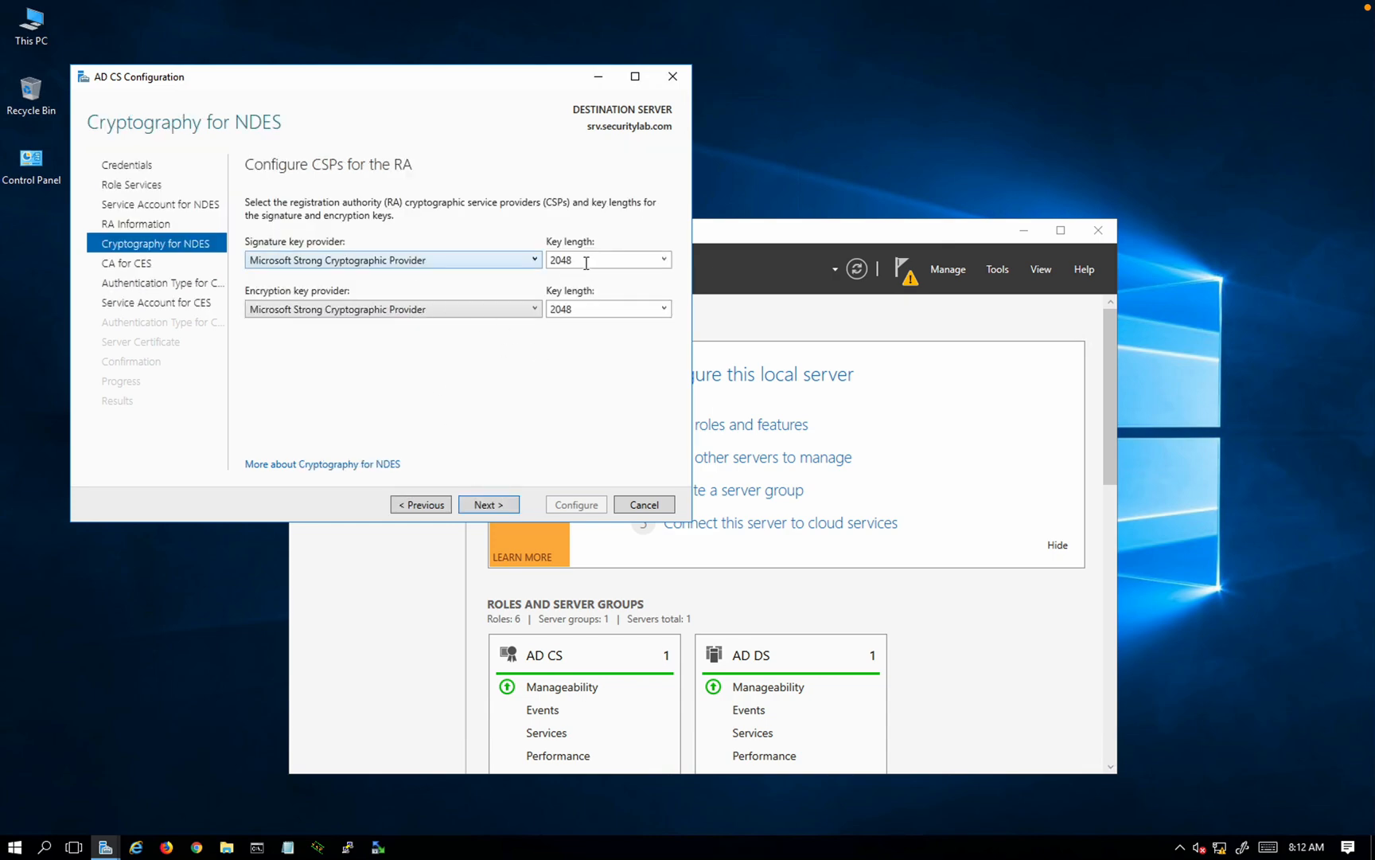
# Step: Accept default cryptography, target CA and Windows integrated authentication for CES
pyautogui.click(500, 509)
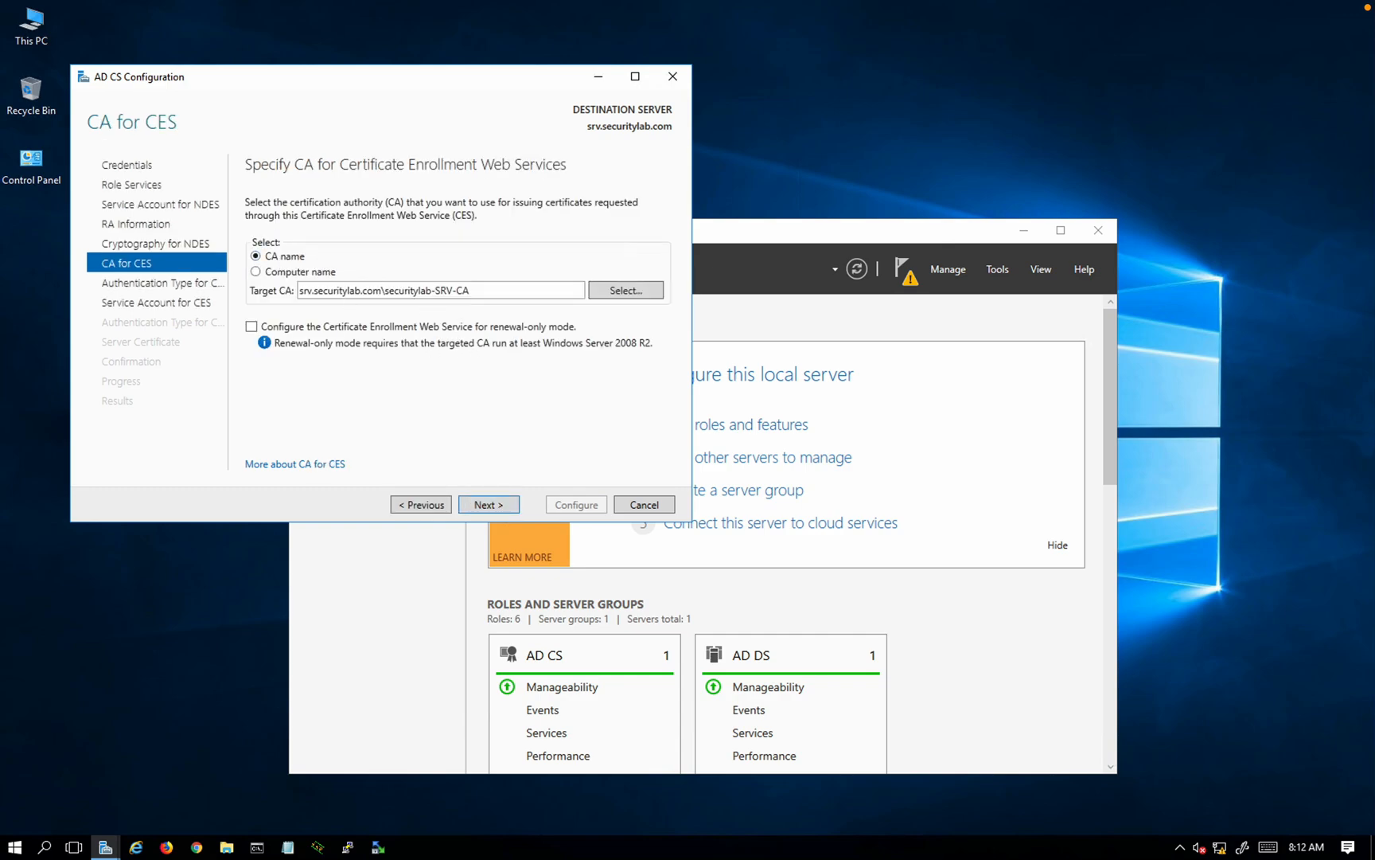
pyautogui.click(501, 510)
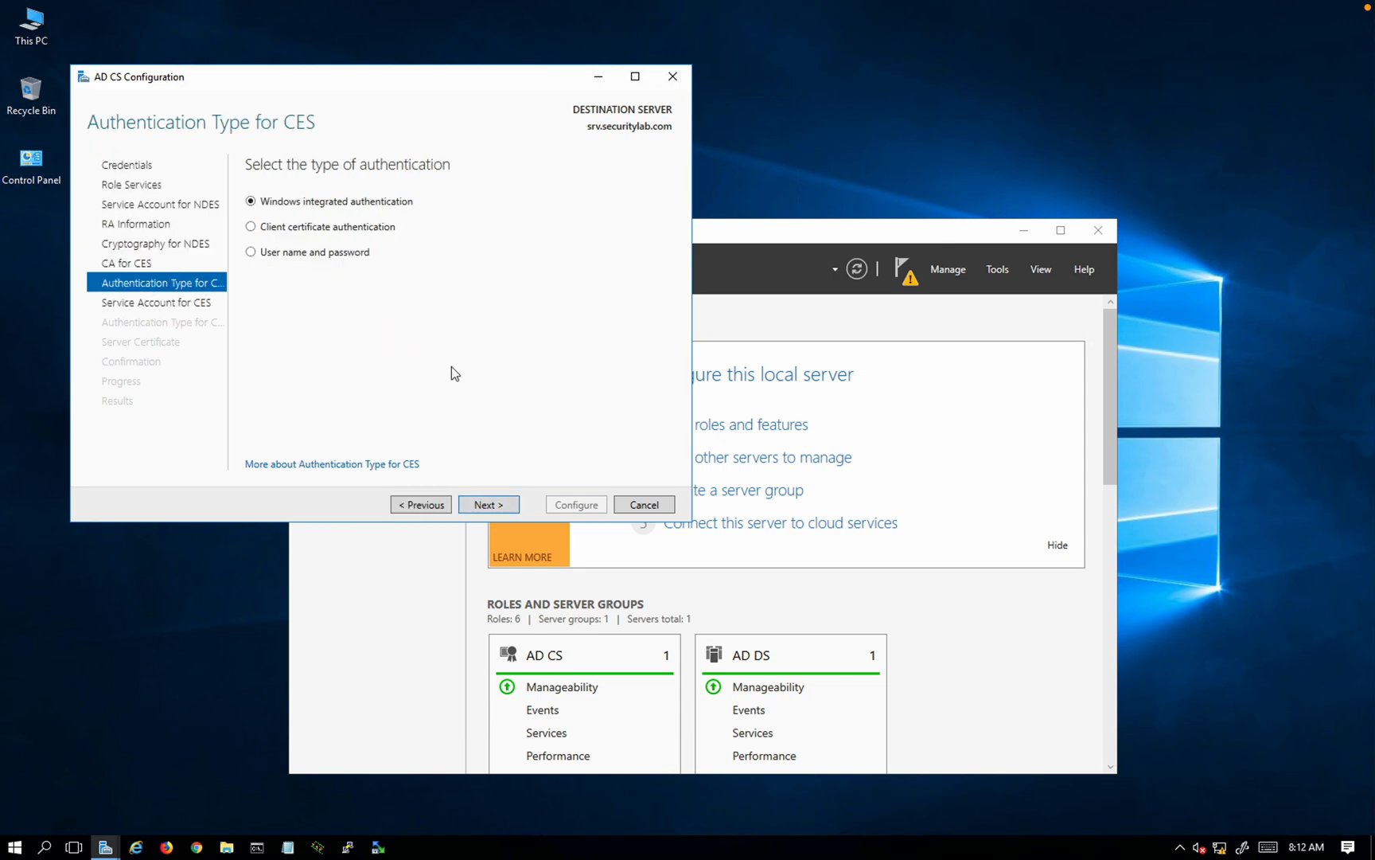
pyautogui.click(489, 506)
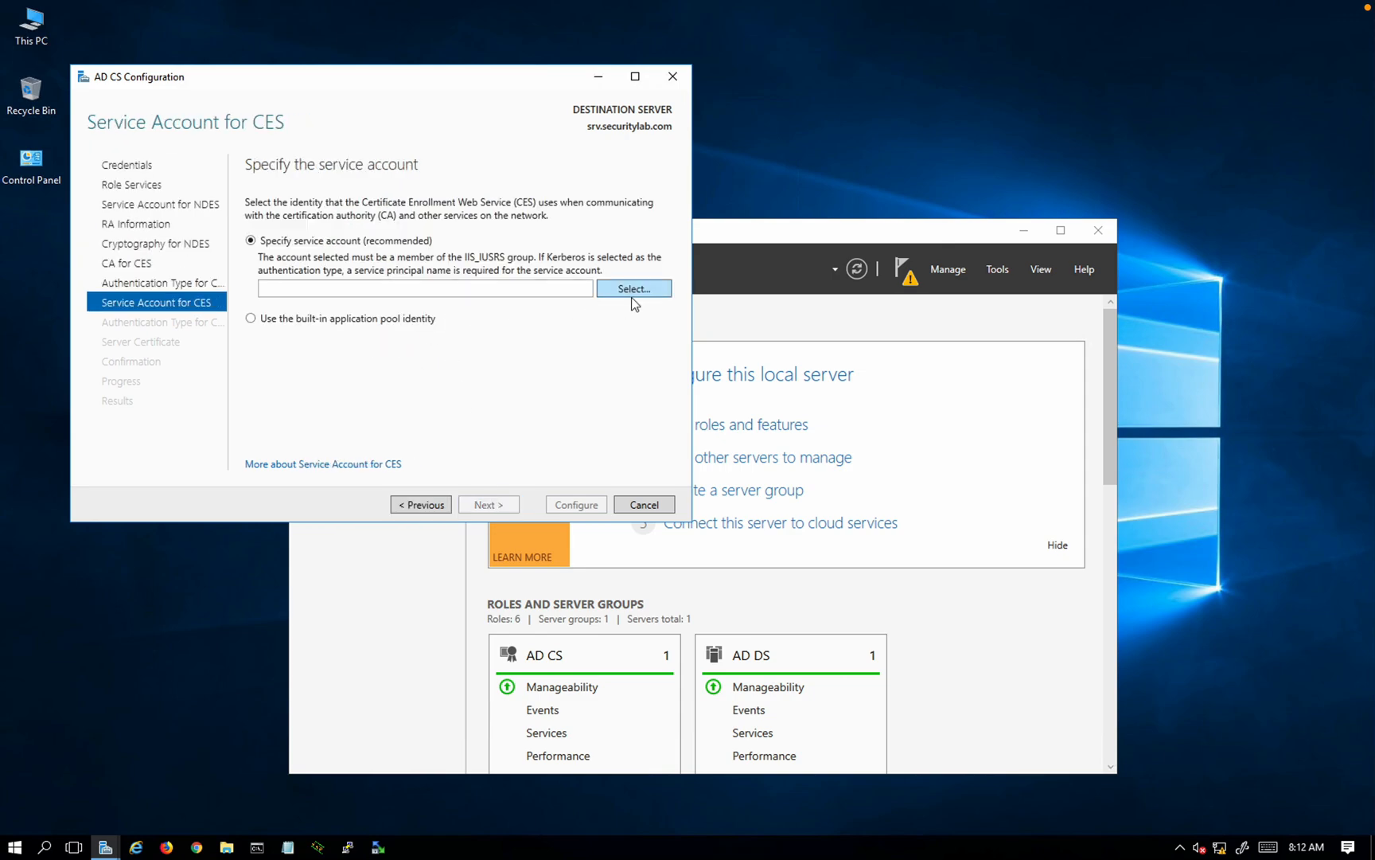
# Step: Enter the new domain user's credentials as the CES service account
pyautogui.click(632, 291)
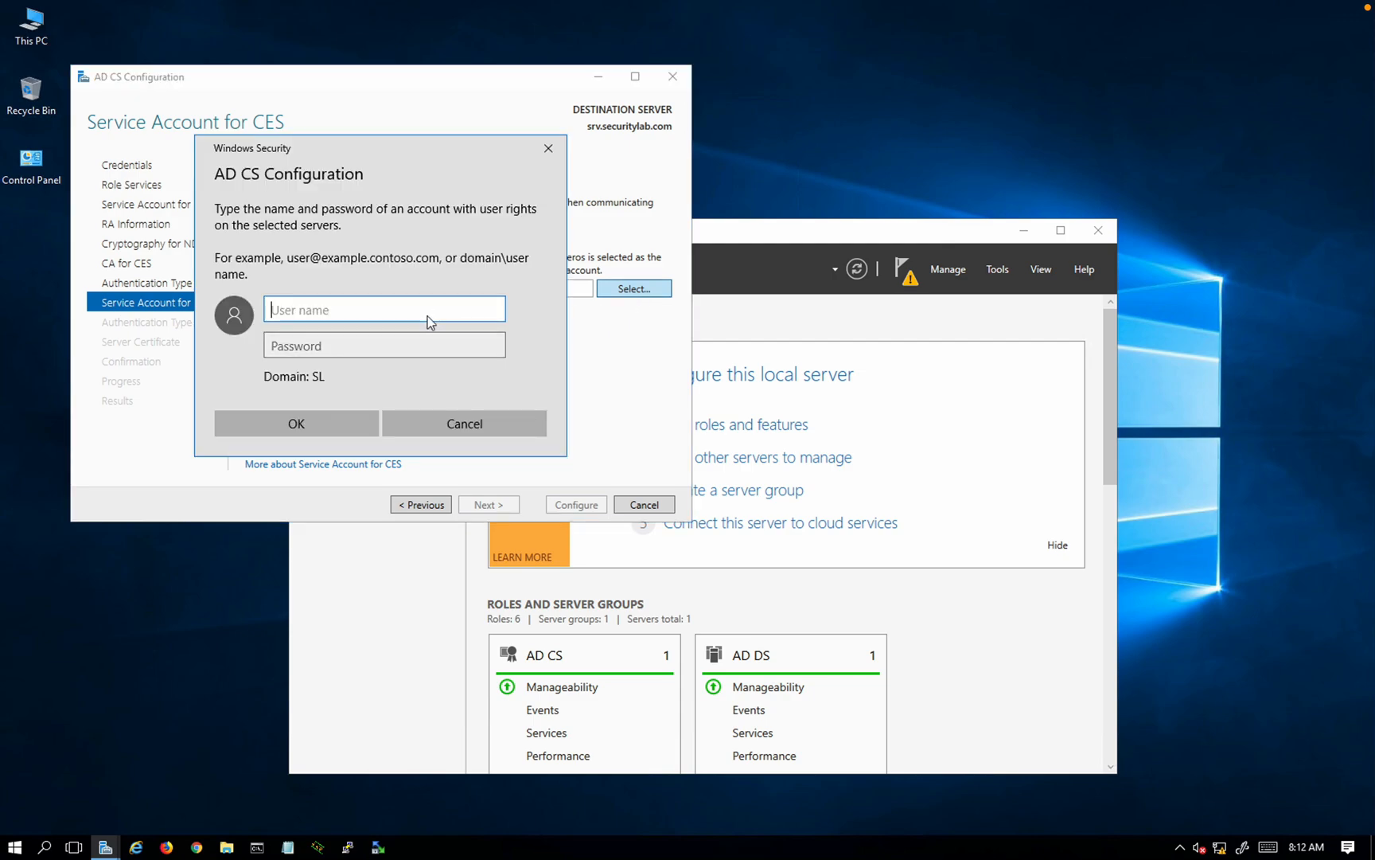
pyautogui.press('Tab')
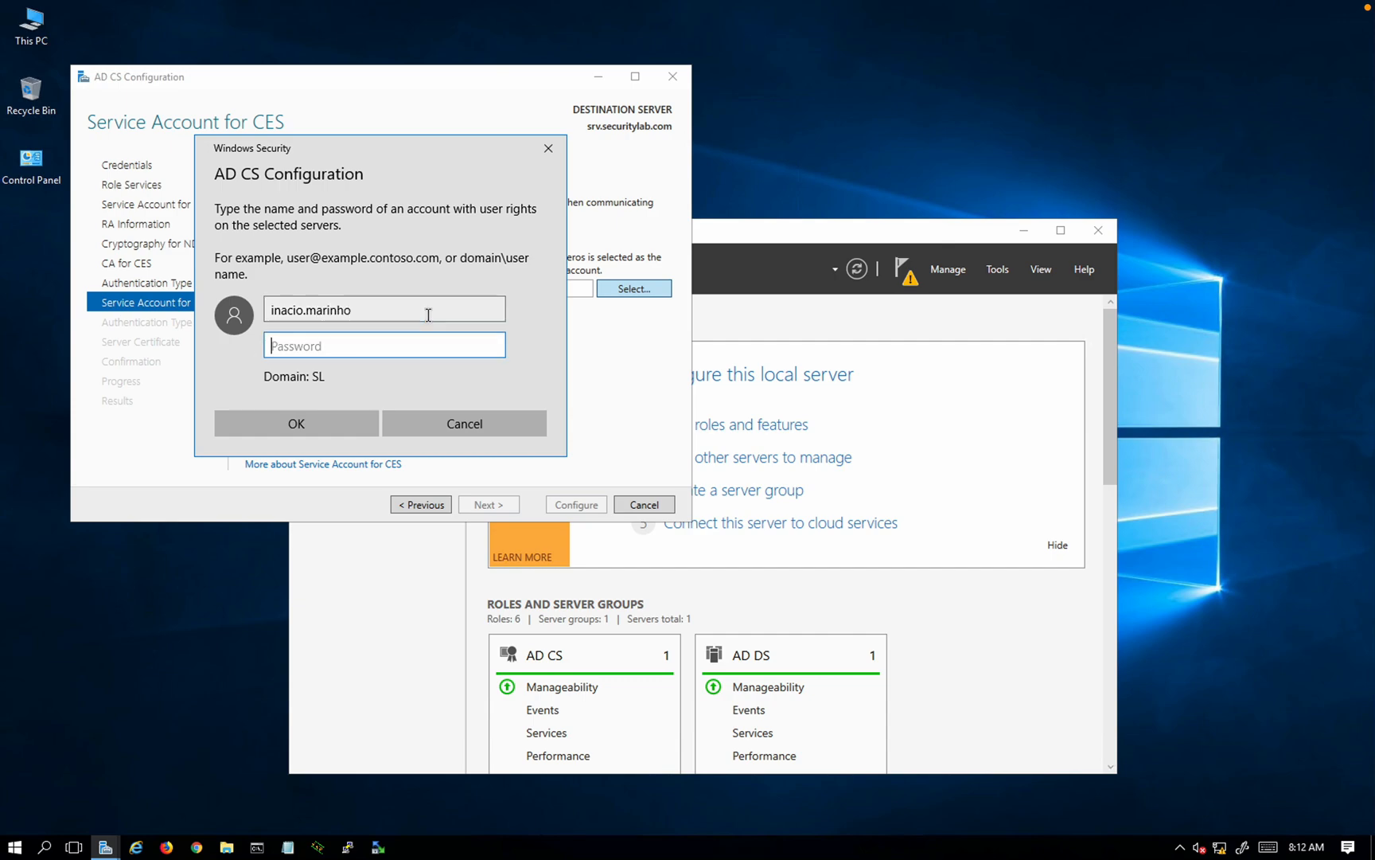
pyautogui.write('*********')
pyautogui.click(323, 426)
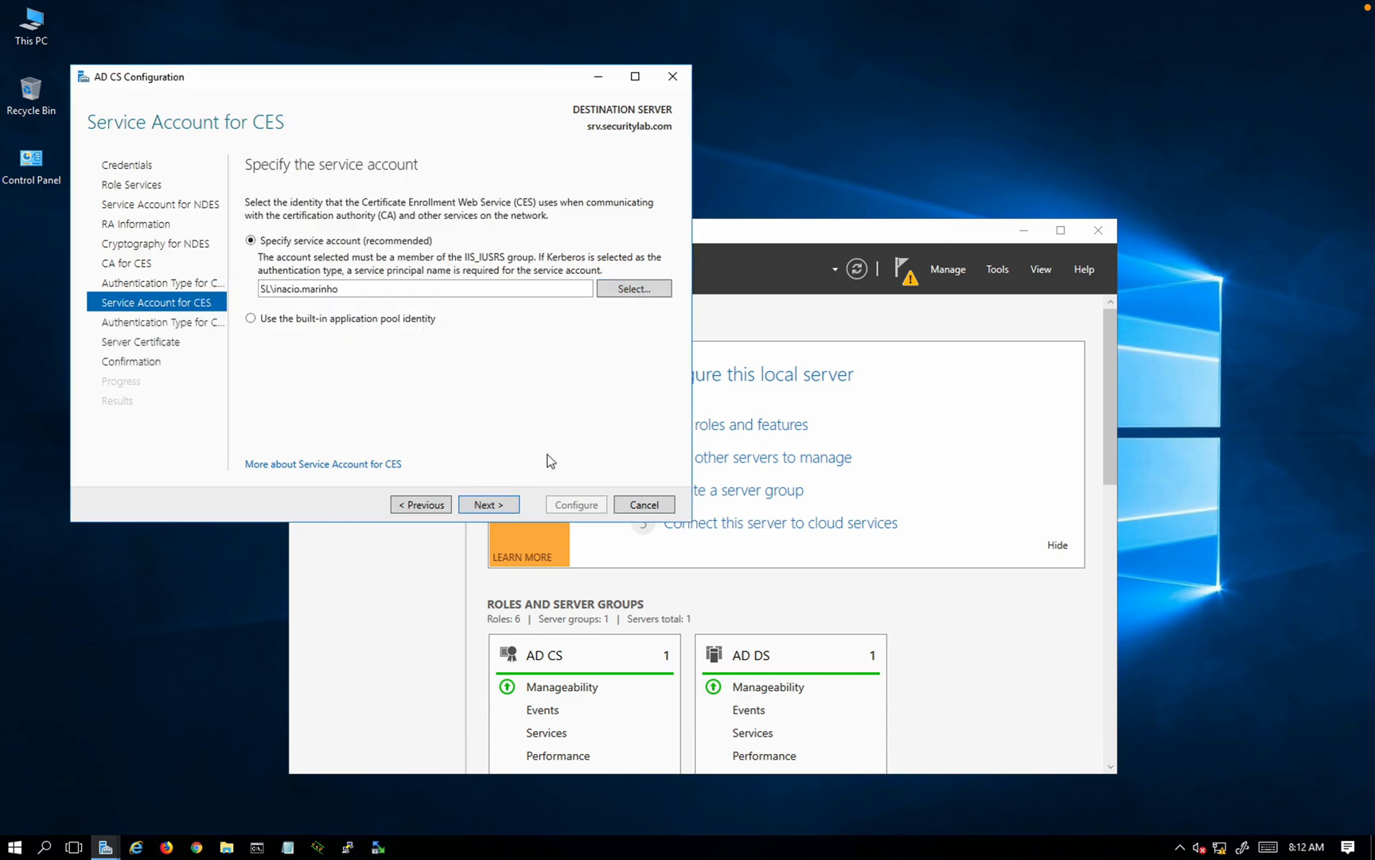
pyautogui.click(501, 500)
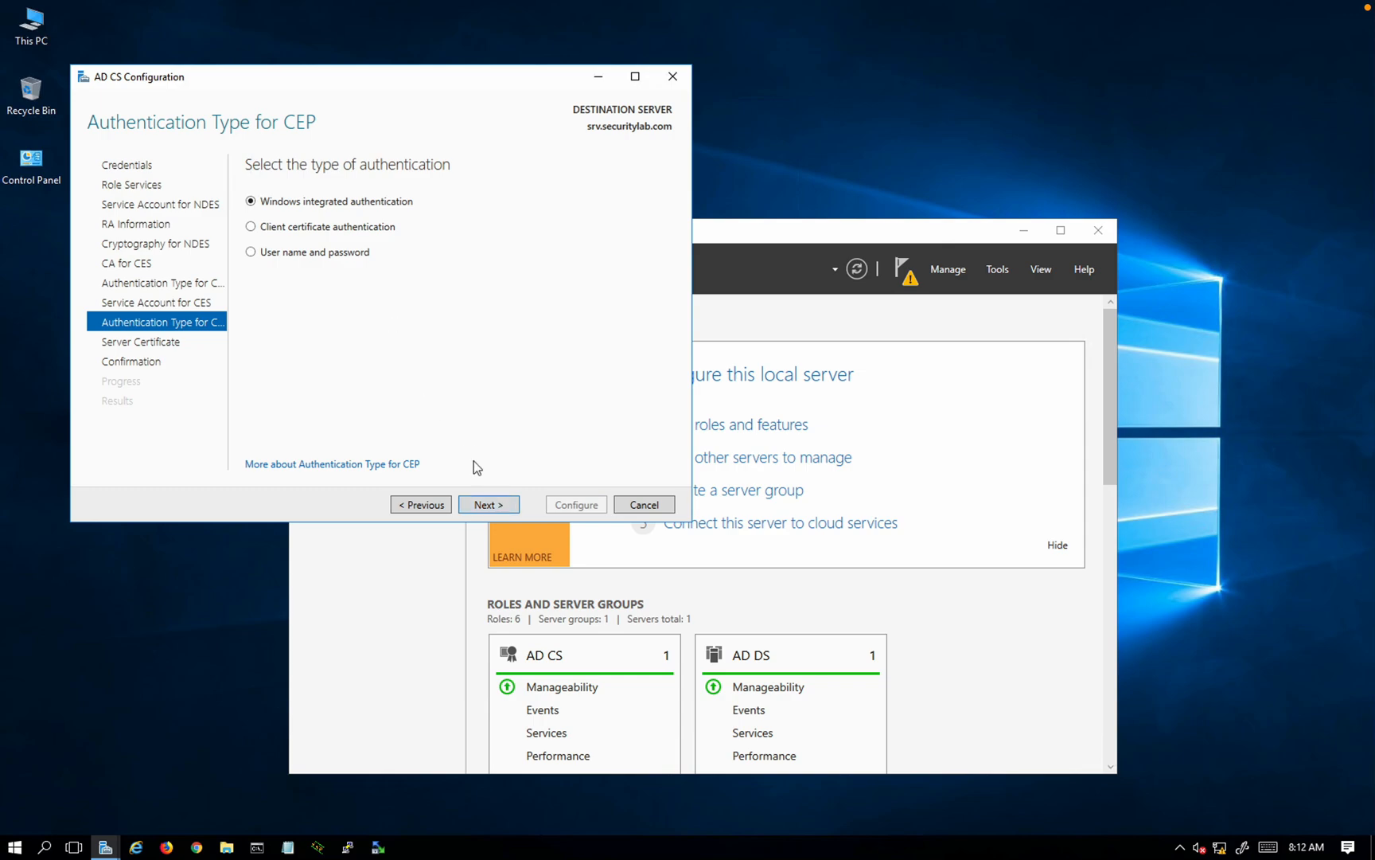
pyautogui.click(489, 505)
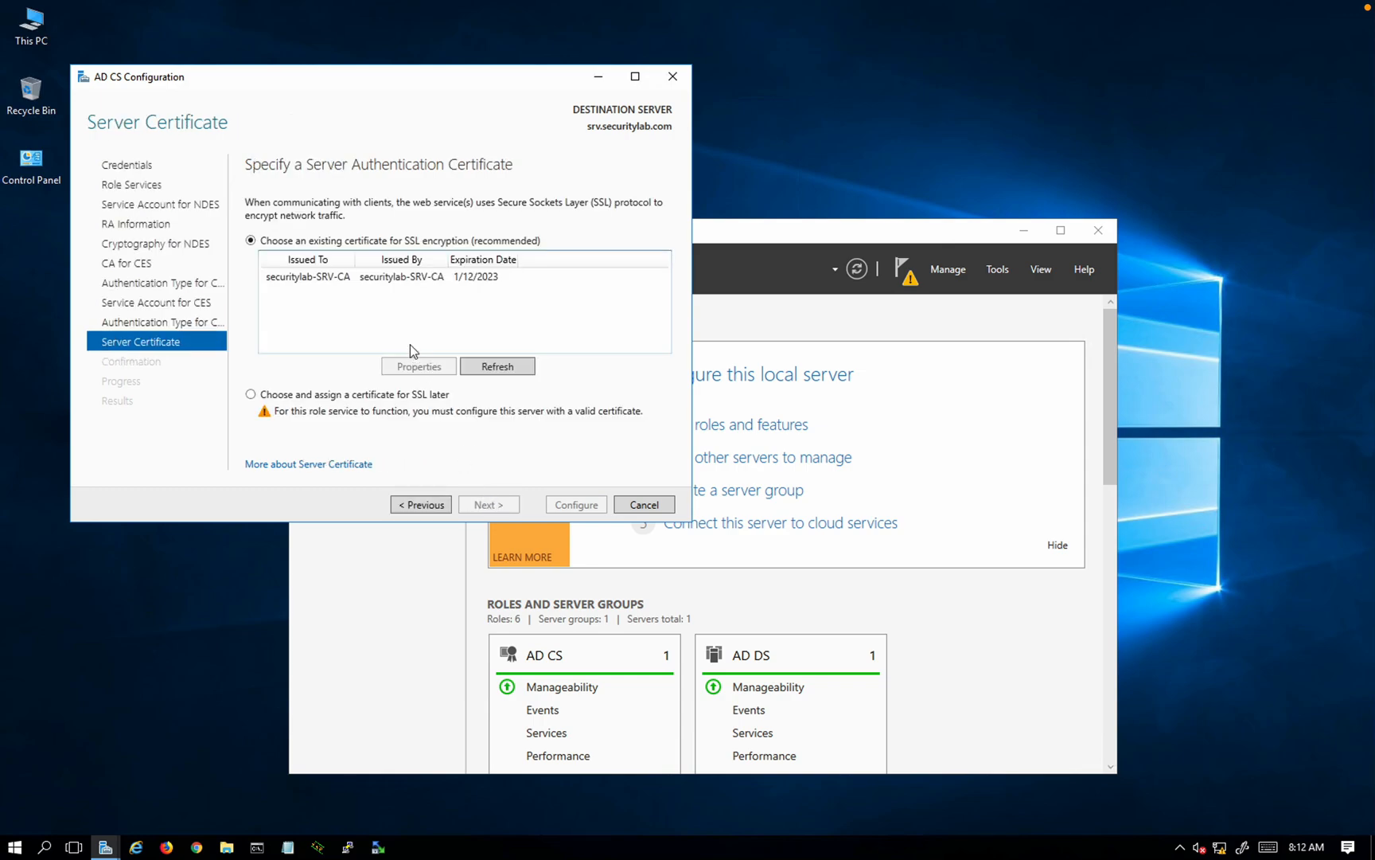
# Step: Choose the securitylab-SRV-CA certificate for SSL, review the summary, and apply the configuration
pyautogui.click(396, 277)
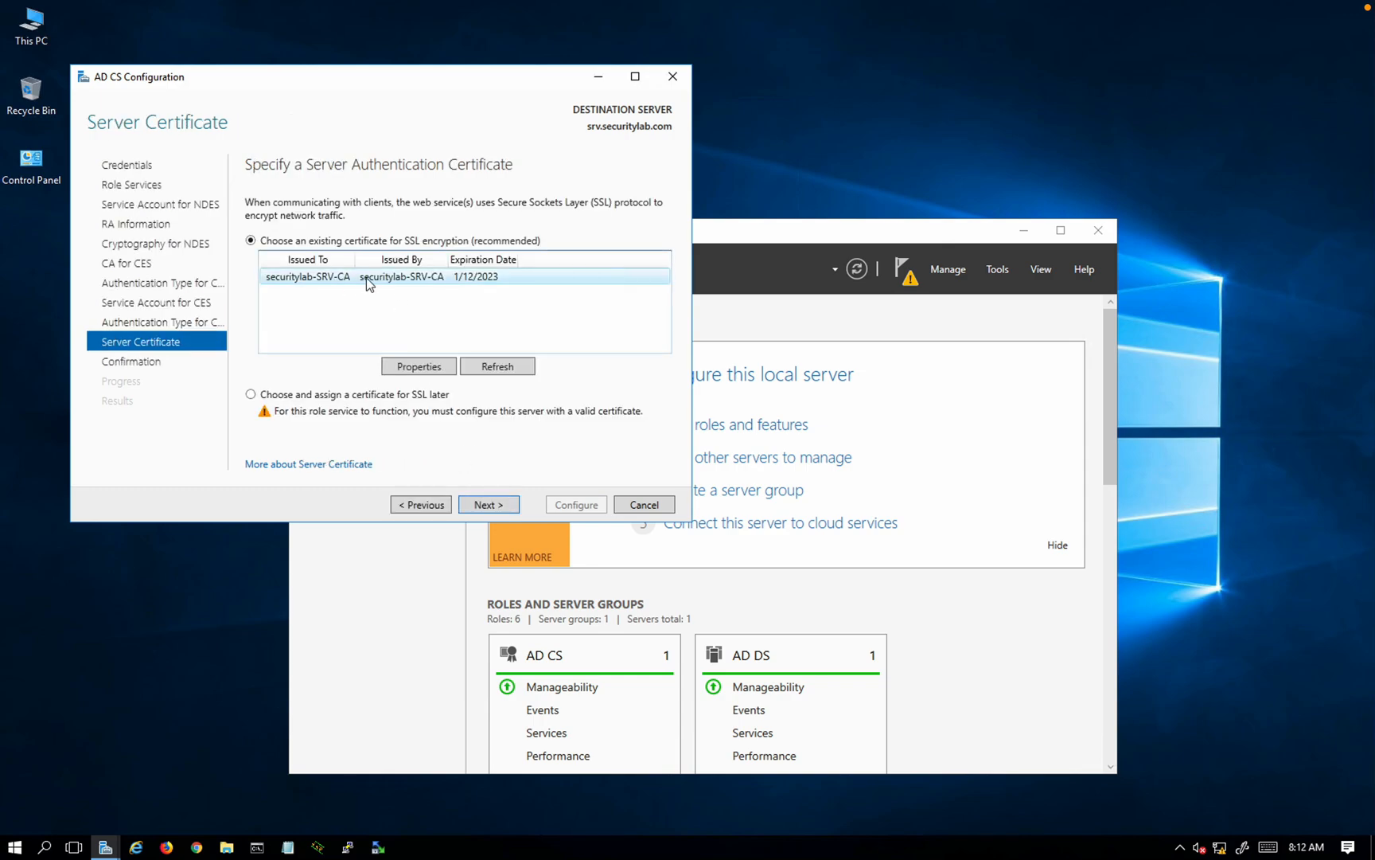
pyautogui.click(487, 506)
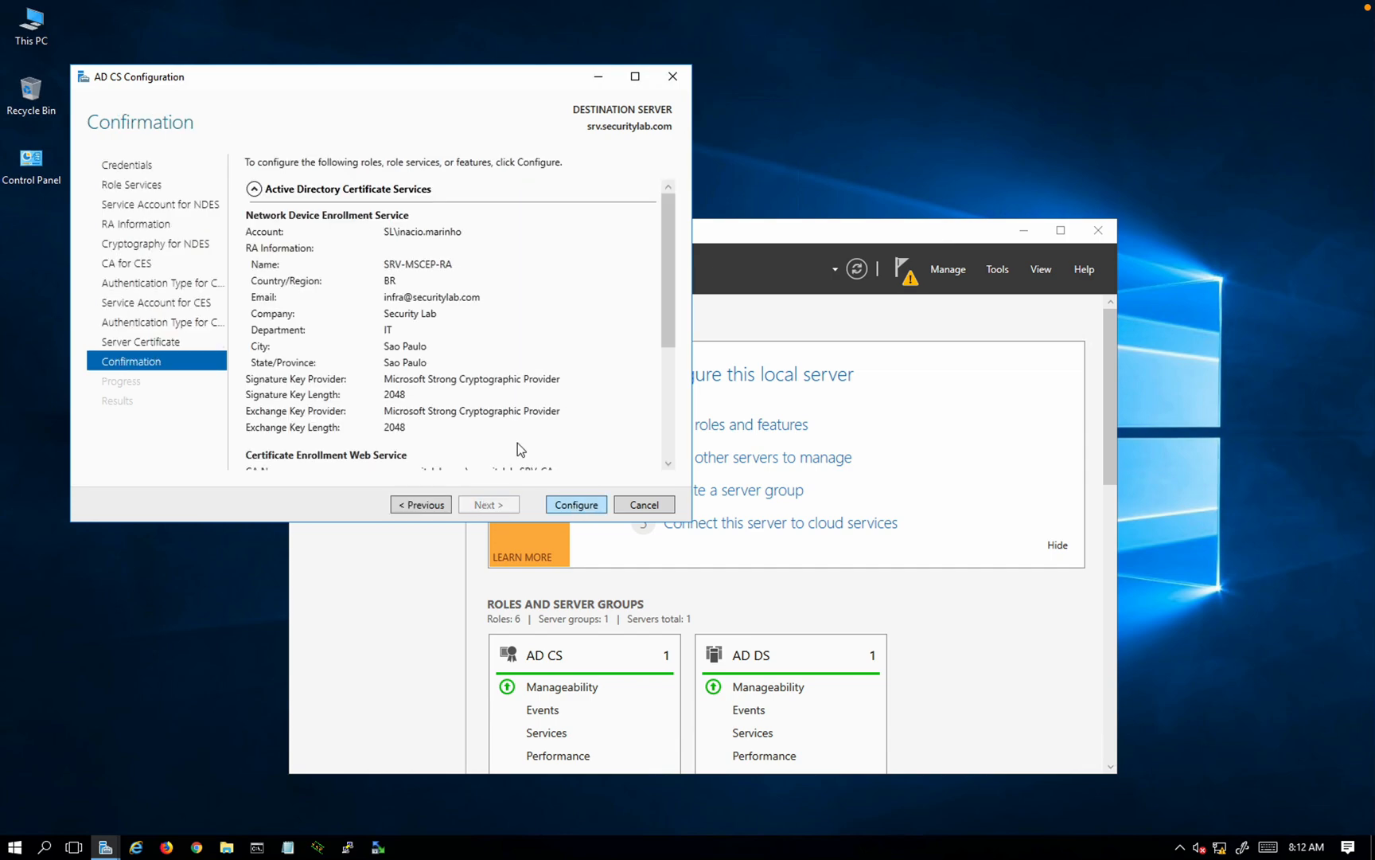
pyautogui.scroll(-3, 470, 378)
pyautogui.scroll(-1, 471, 372)
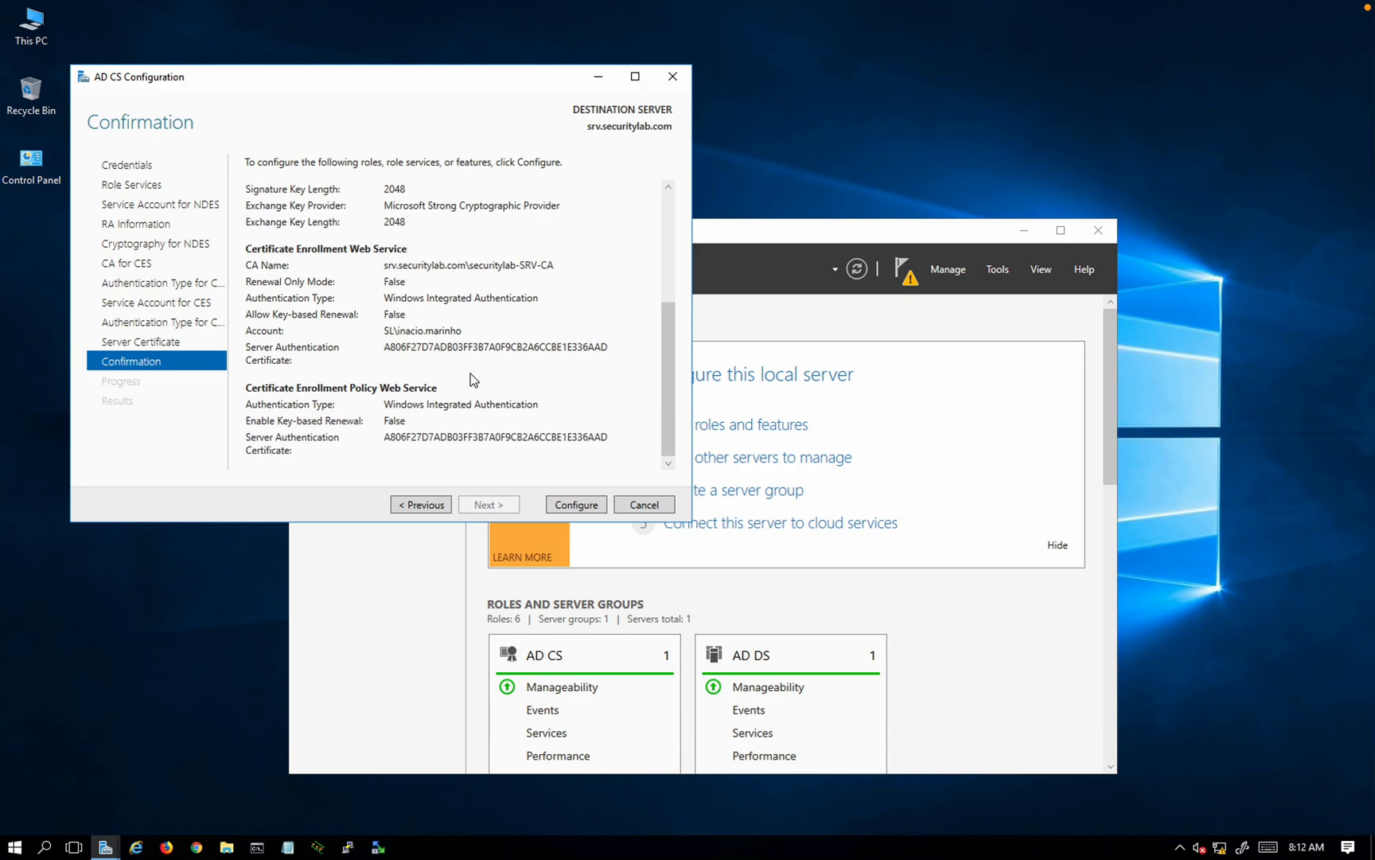
pyautogui.scroll(5, 471, 373)
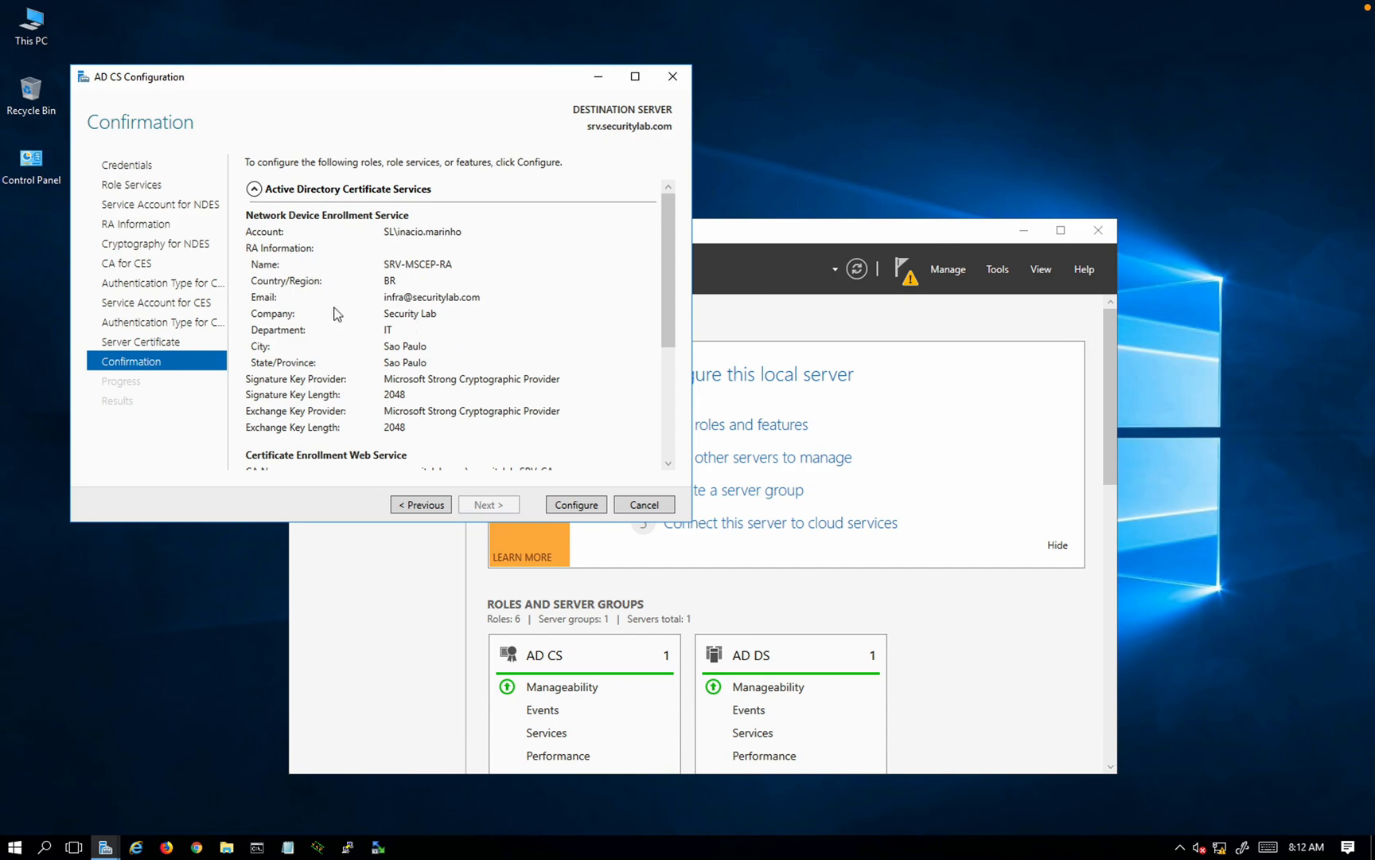
pyautogui.scroll(-5, 414, 327)
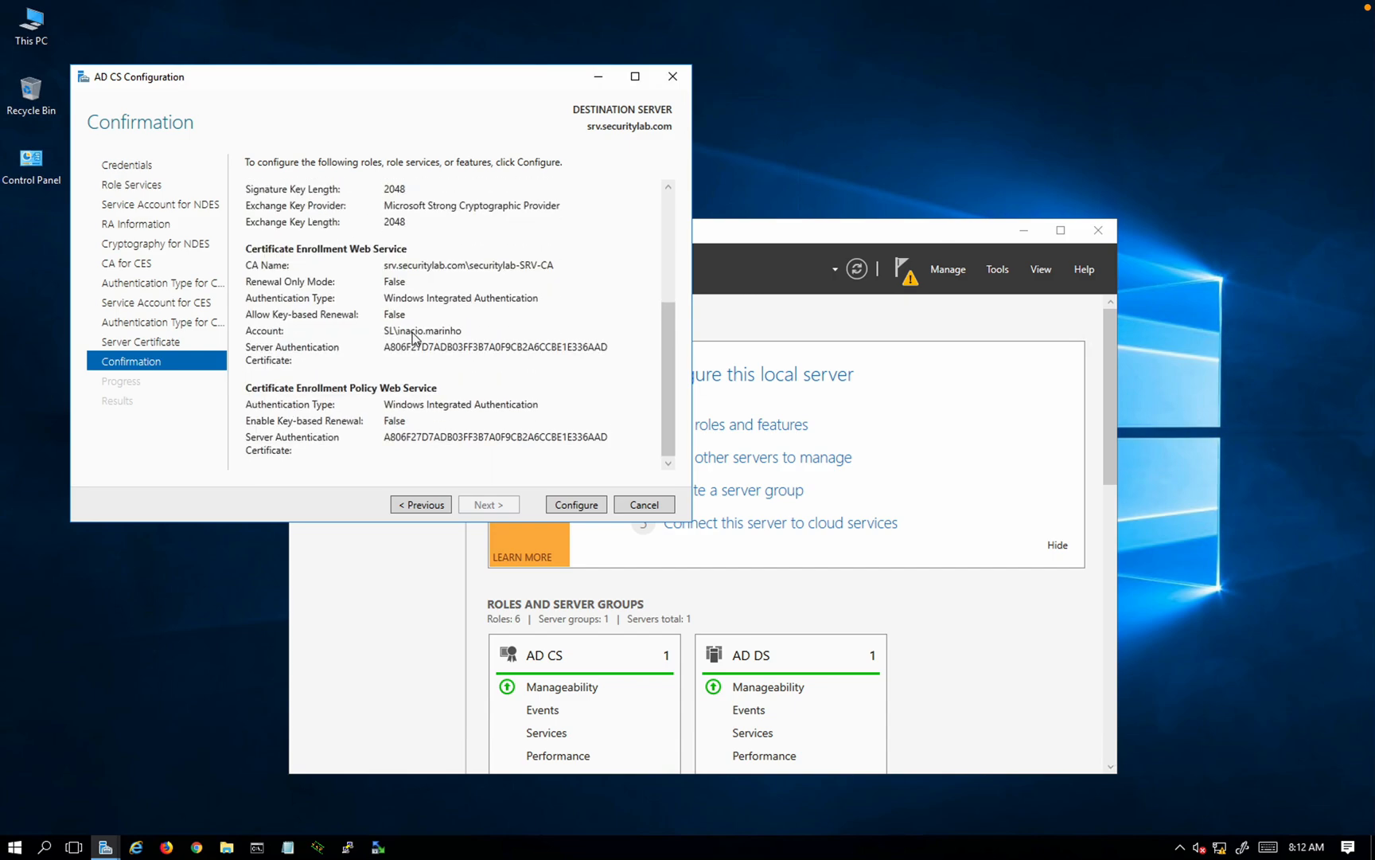
pyautogui.click(584, 506)
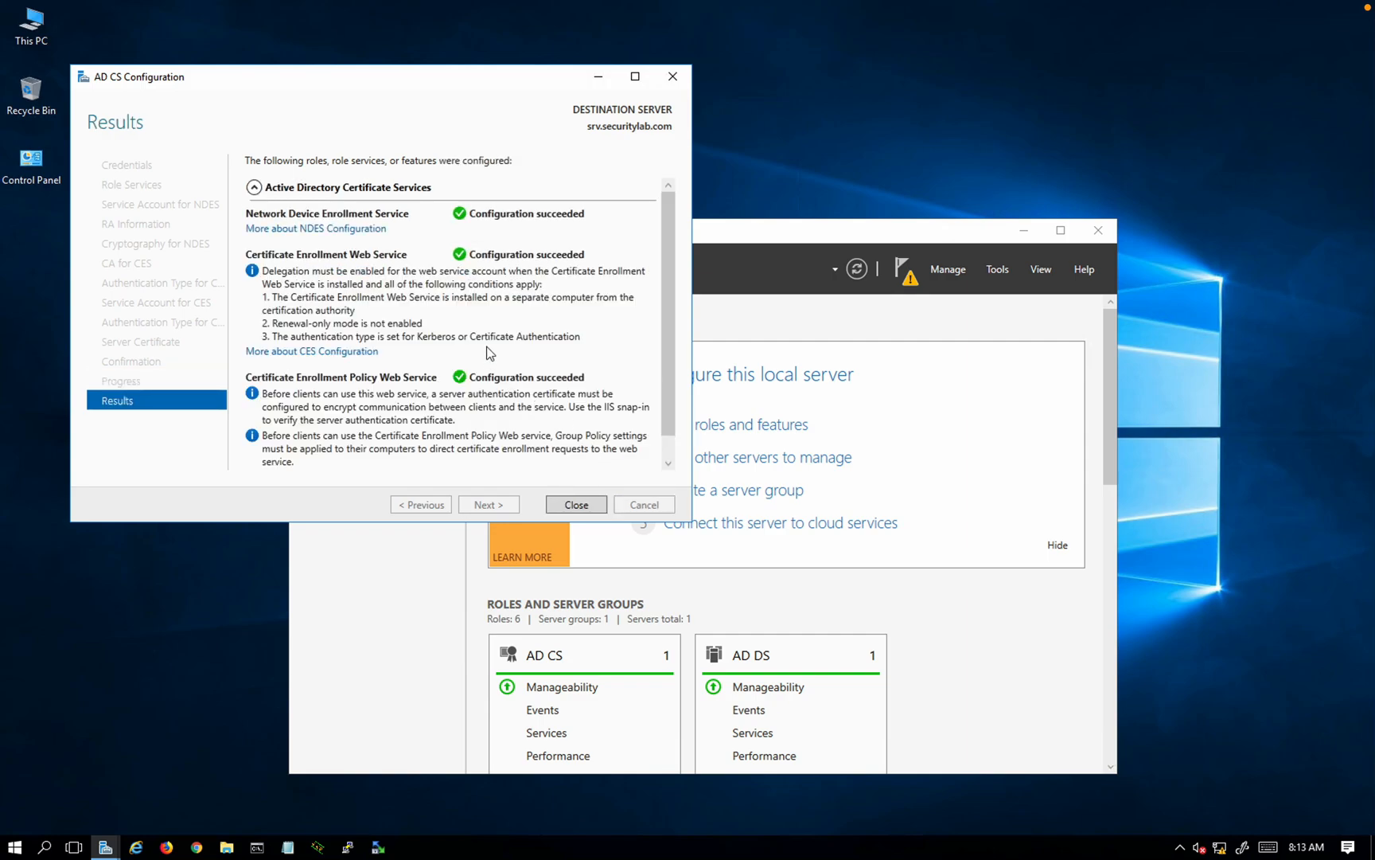
# Step: Close the AD CS wizard after NDES, CES and CEP configure successfully
pyautogui.click(574, 504)
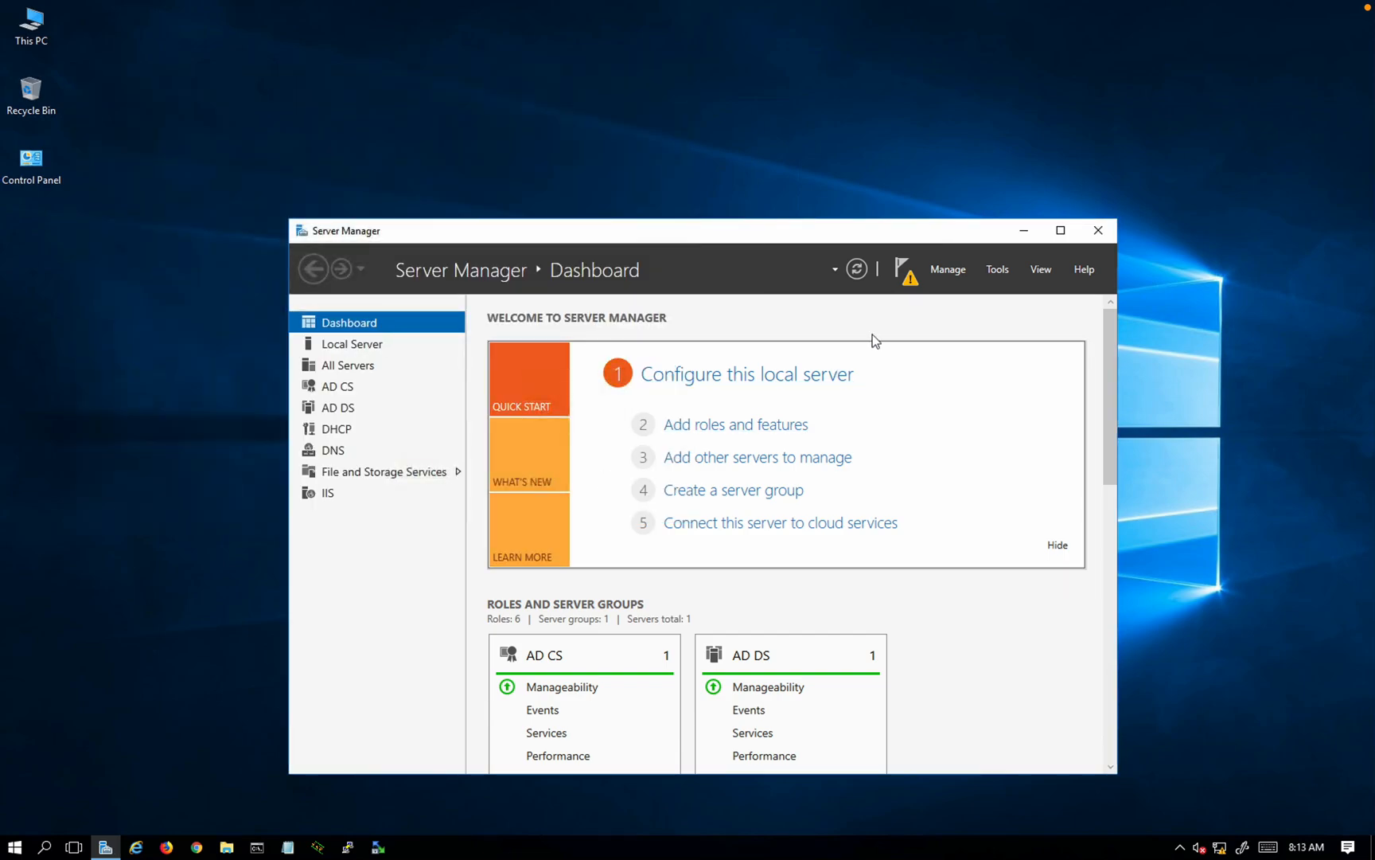
# Step: Open the Certification Authority console to view securitylab-SRV-CA's Certificate Templates, then start Chrome
pyautogui.click(897, 280)
pyautogui.click(998, 270)
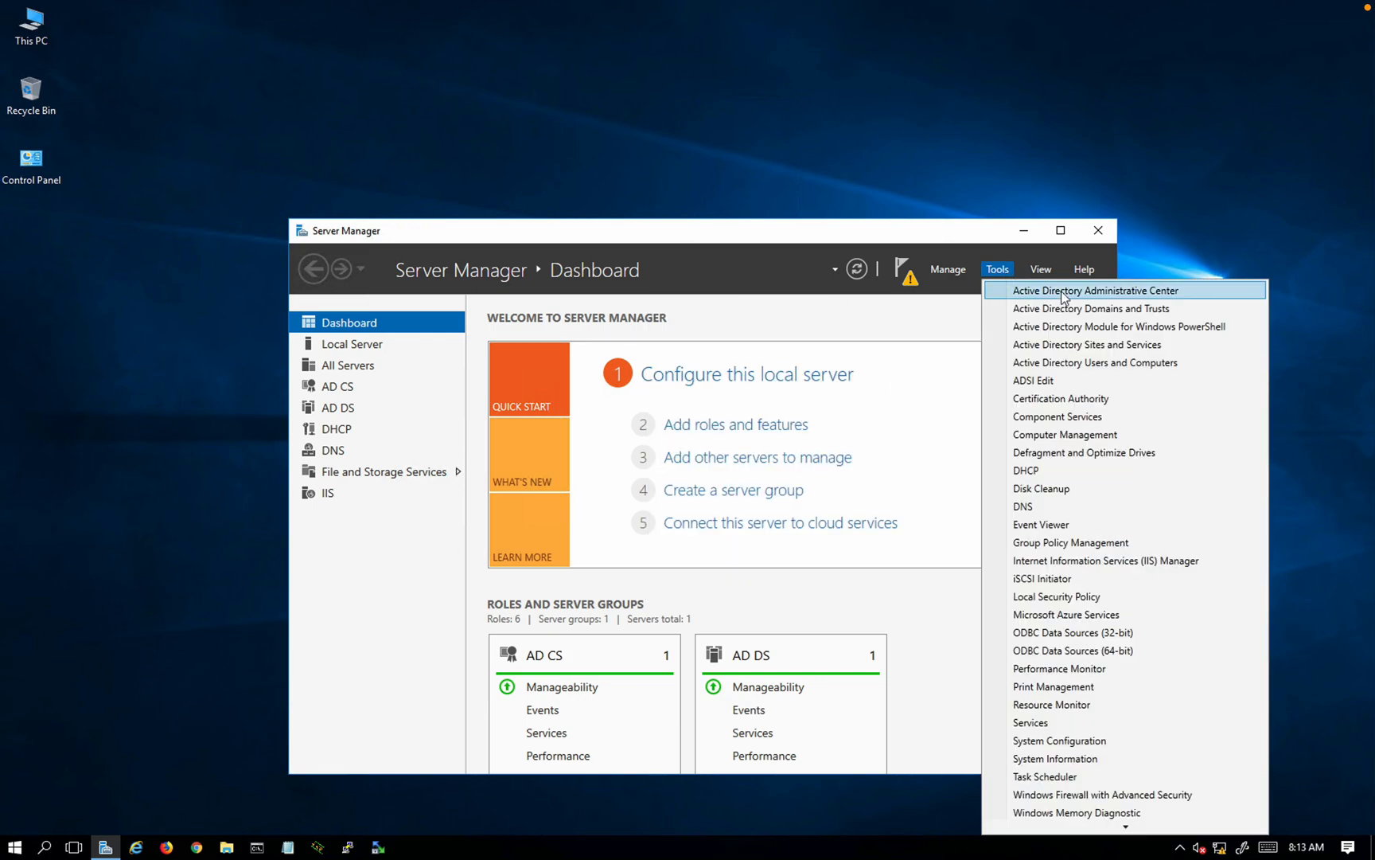
pyautogui.click(1043, 398)
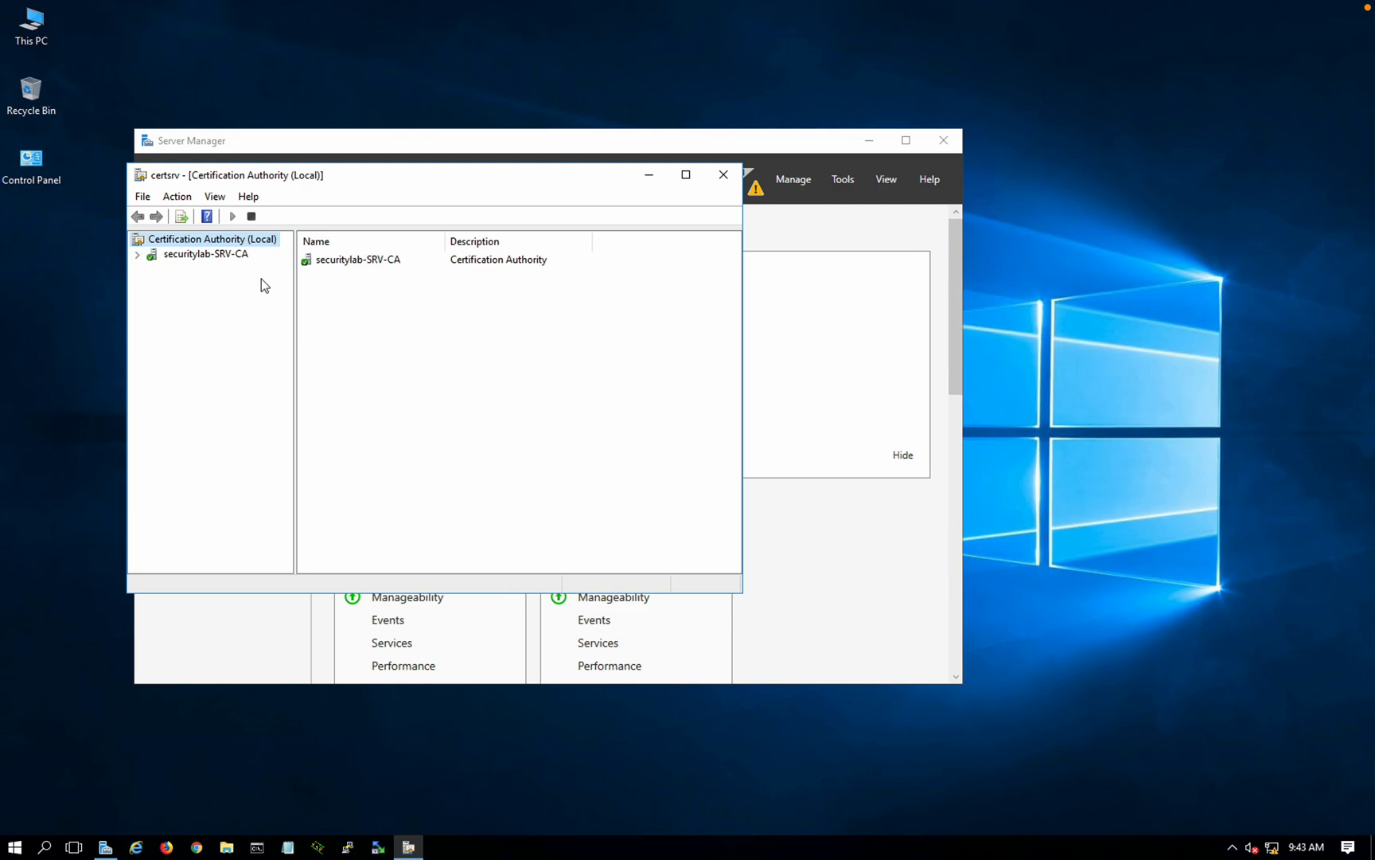
pyautogui.click(137, 255)
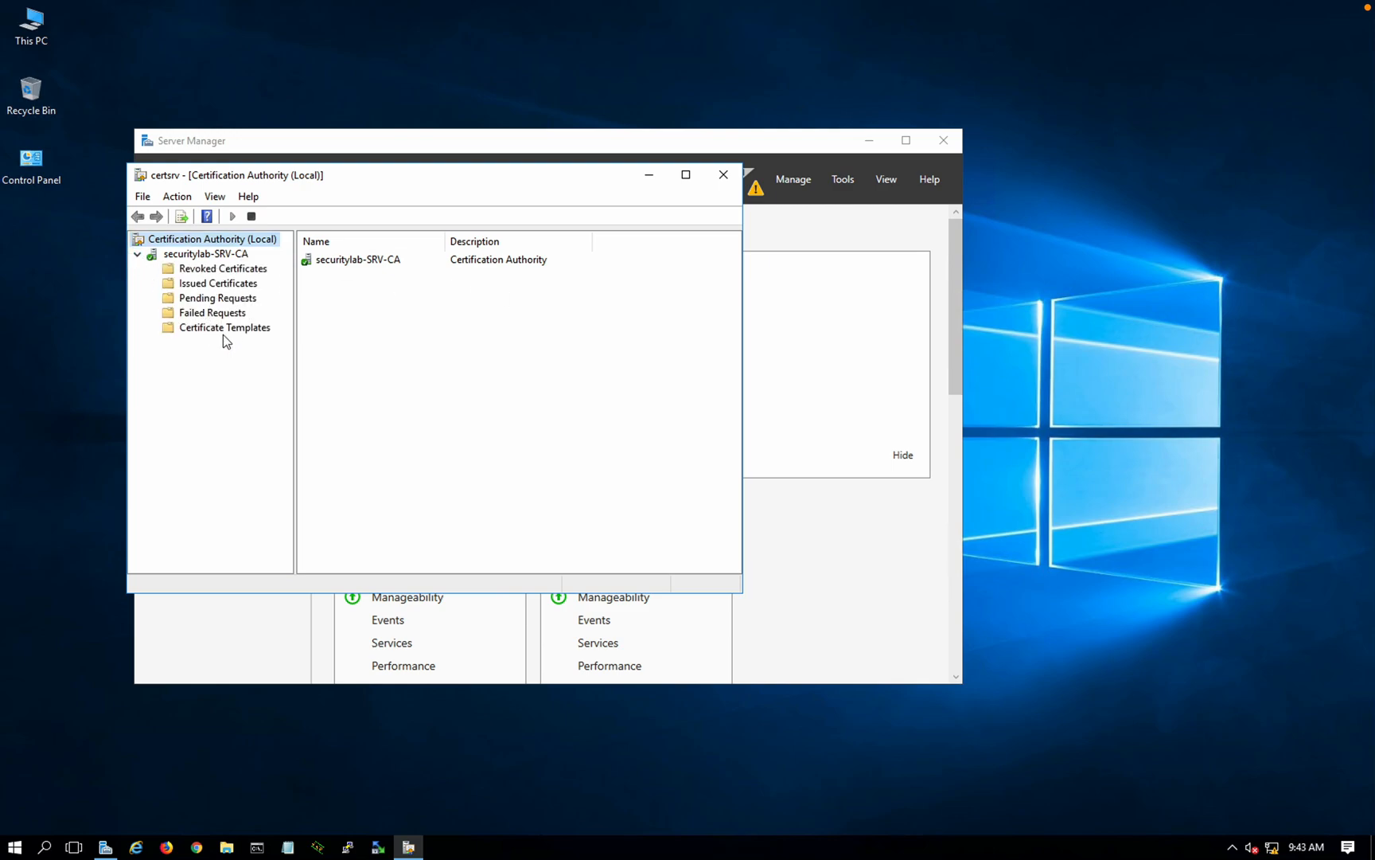
pyautogui.click(223, 329)
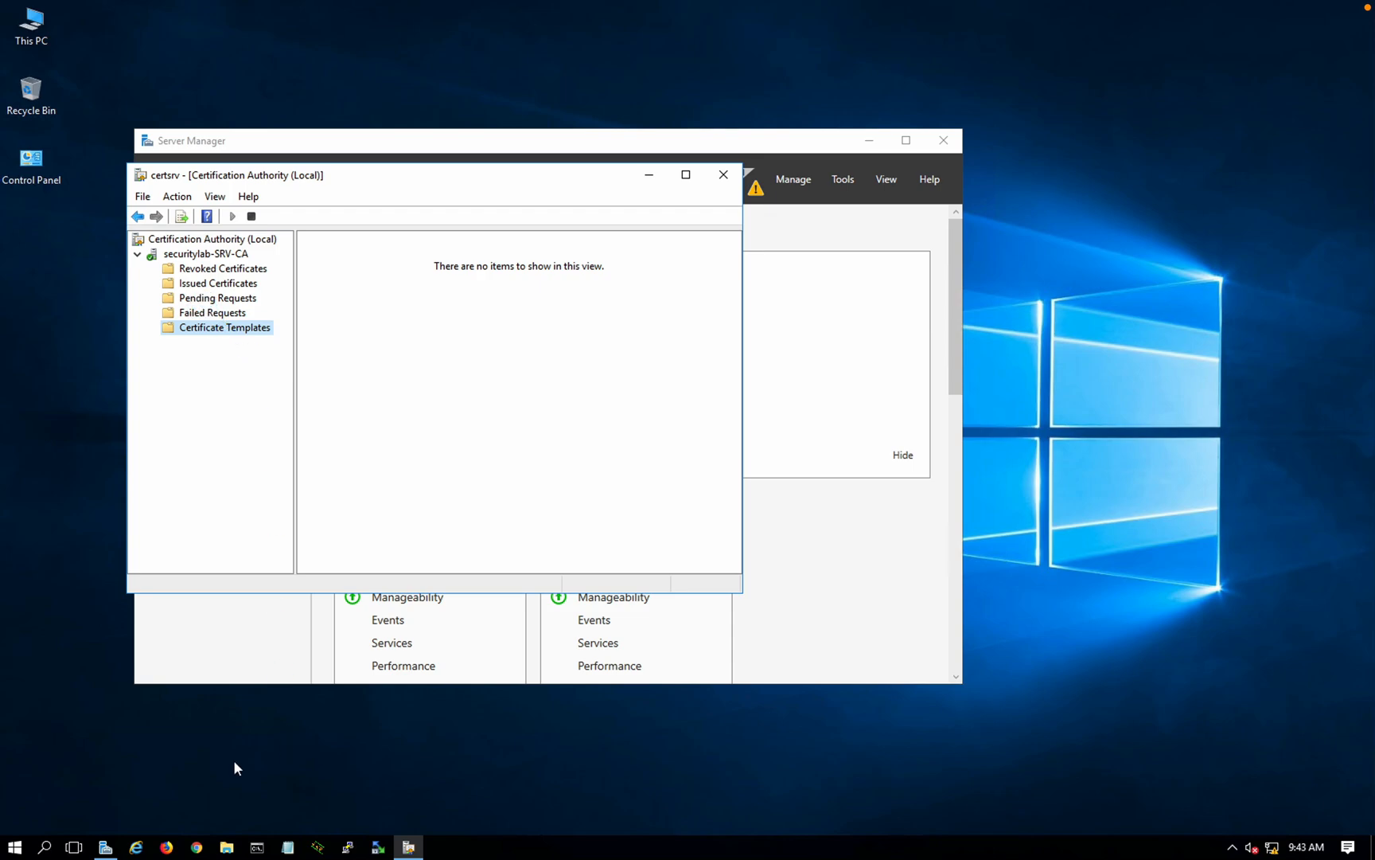
pyautogui.click(198, 849)
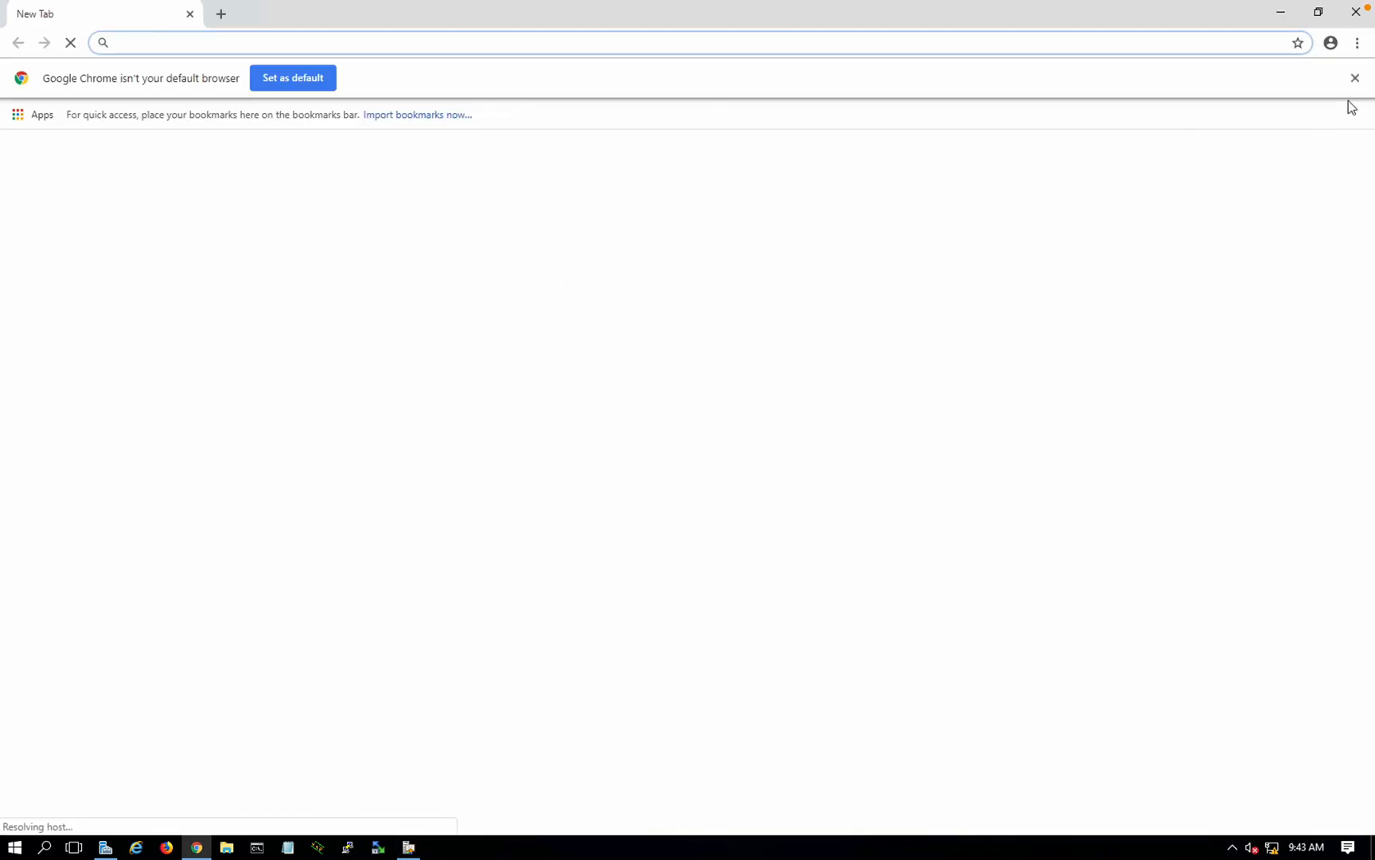
pyautogui.click(1356, 78)
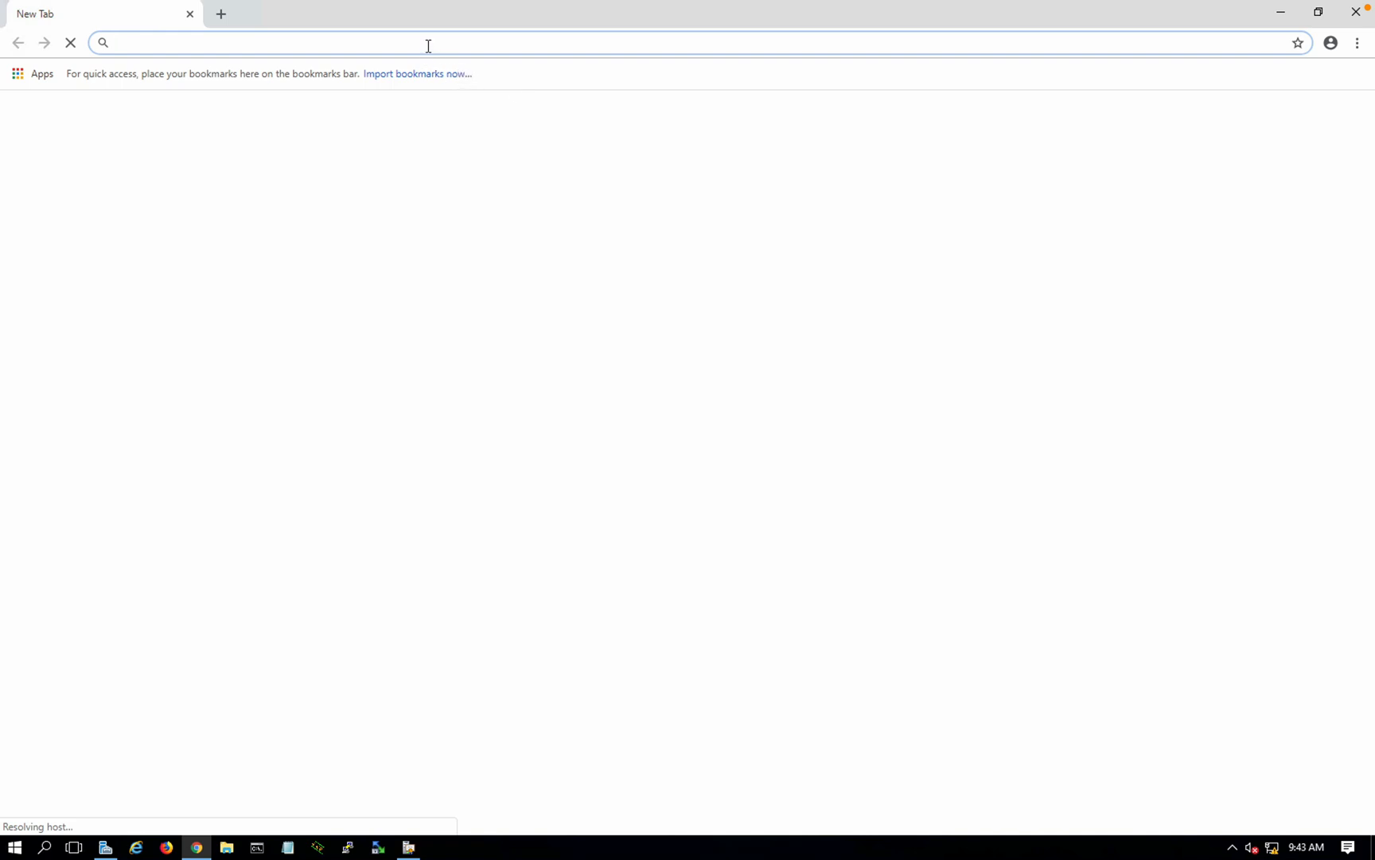
# Step: Browse to 10.1.1.5/certsrv in Chrome
pyautogui.write('1')
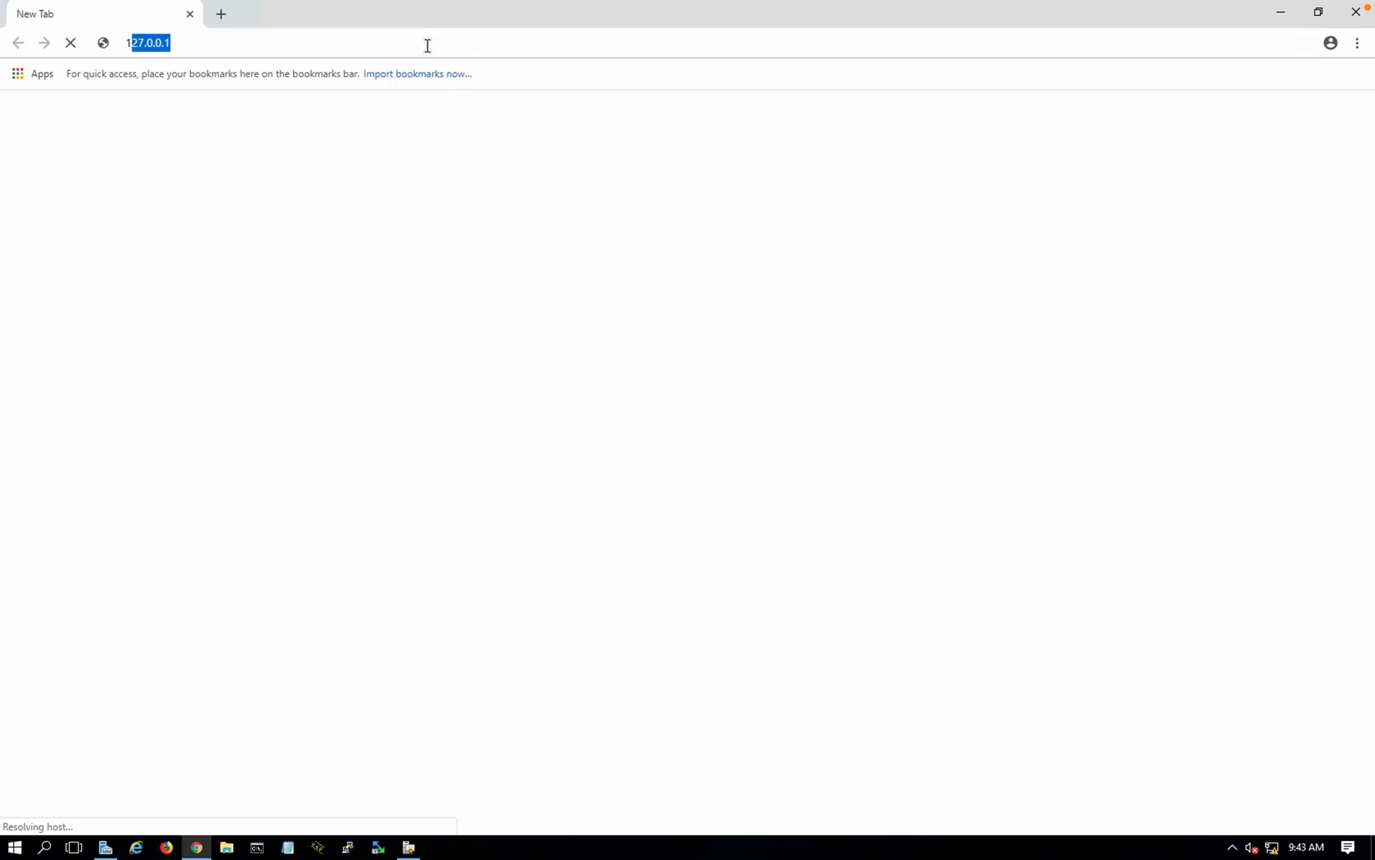
pyautogui.write('0.1.1.5')
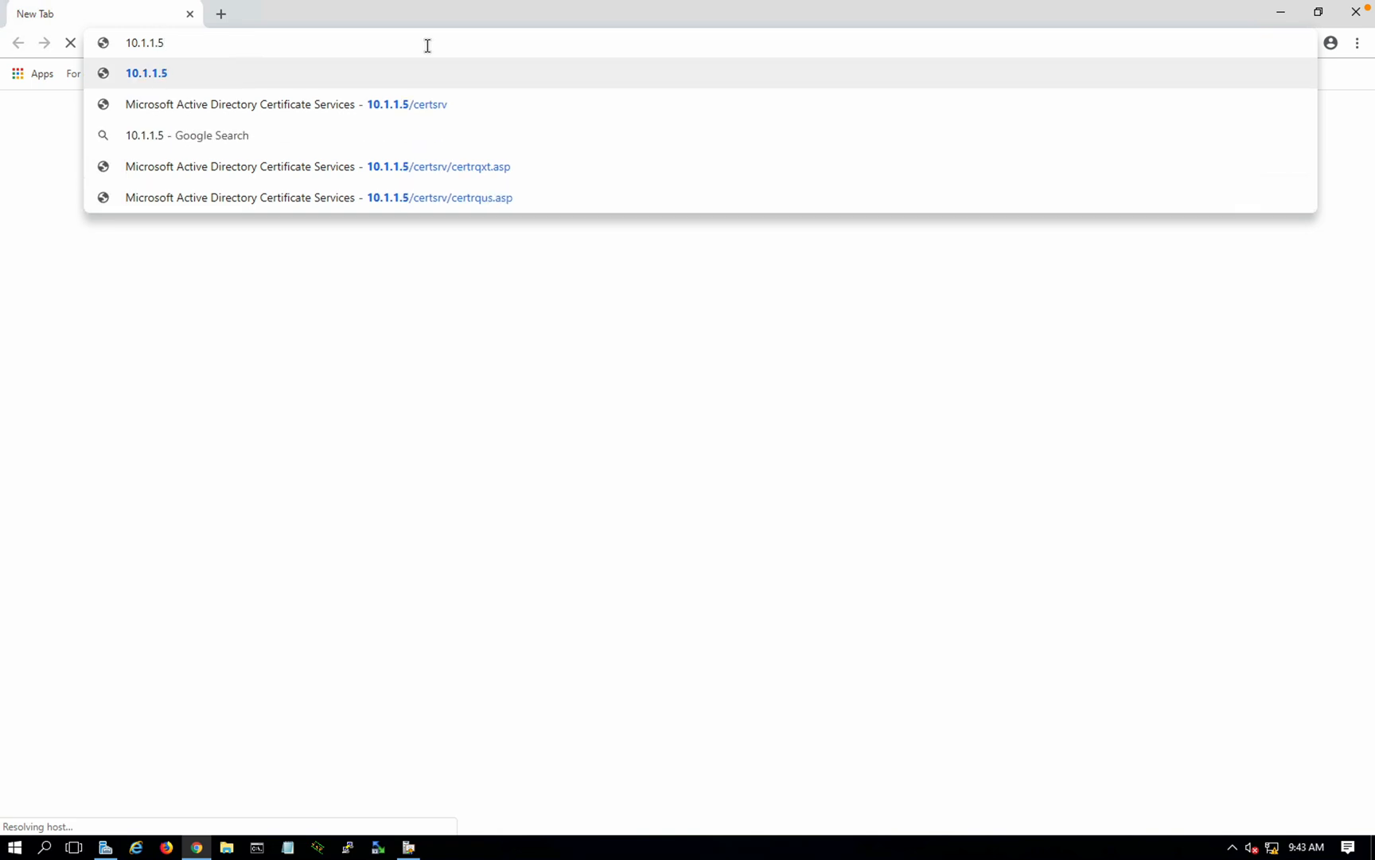
pyautogui.write('/ce')
pyautogui.write('srv')
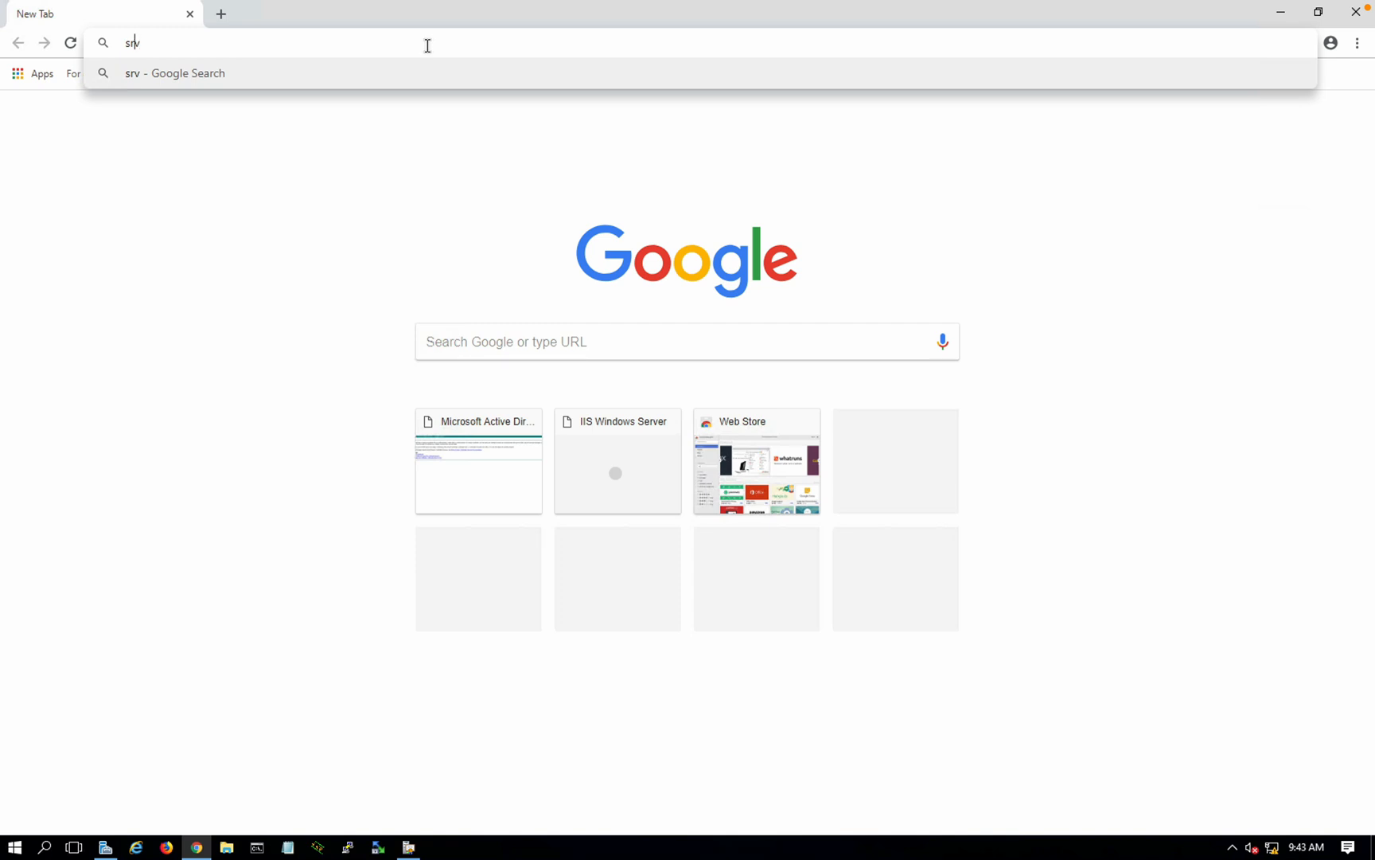
pyautogui.press('Home')
pyautogui.write('10.1.1.5/')
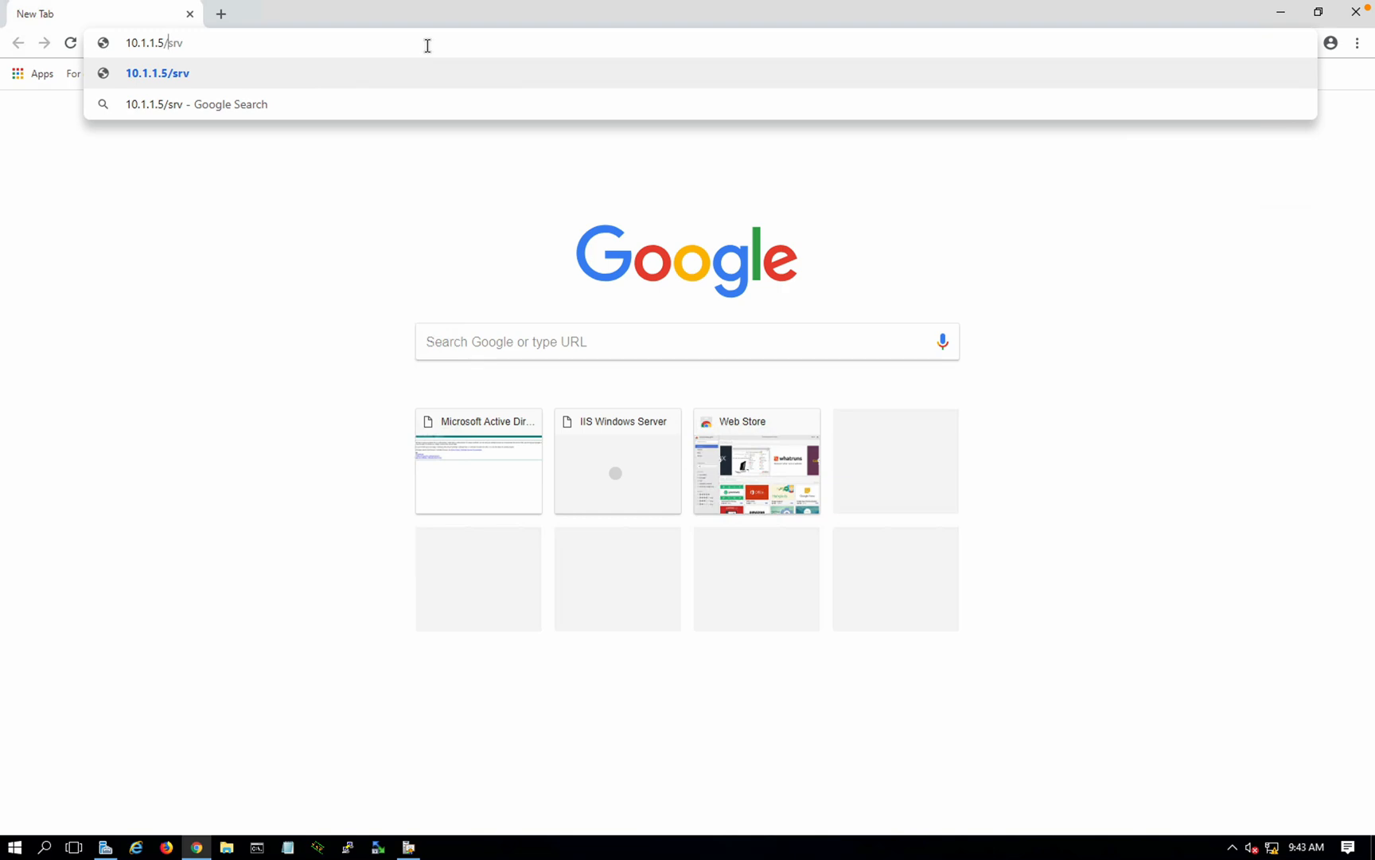
pyautogui.write('cert')
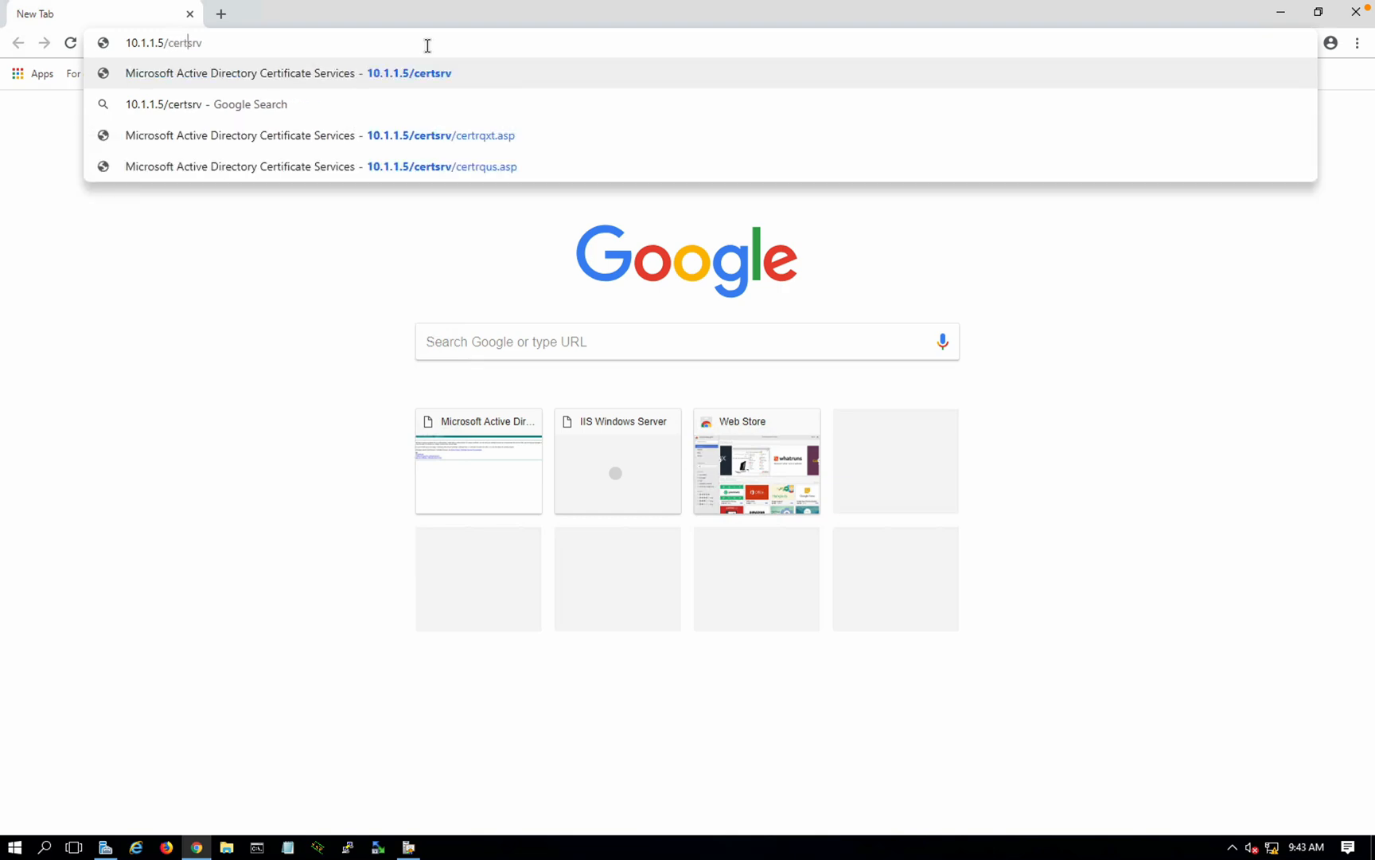
pyautogui.press('Return')
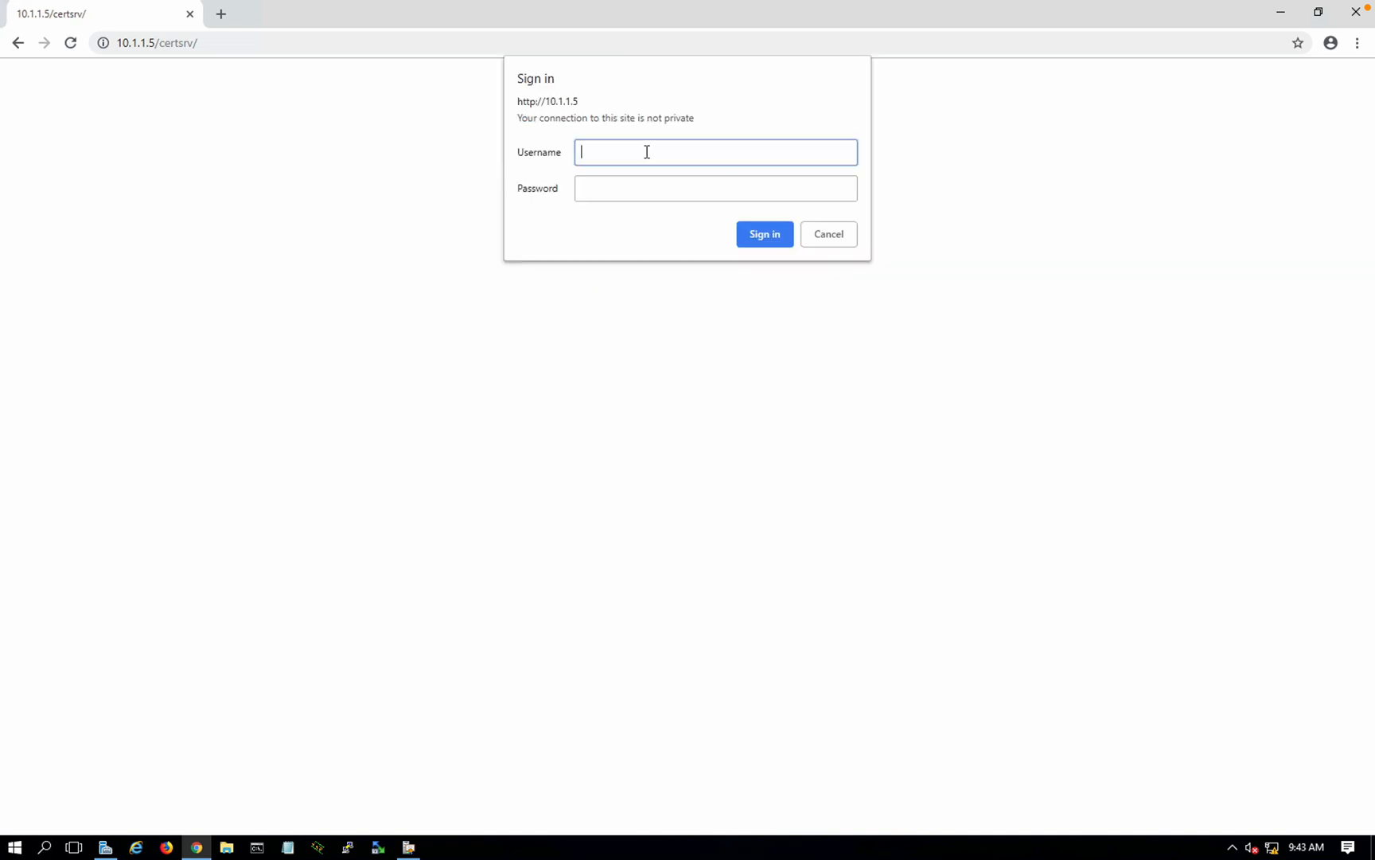
# Step: Sign in with the user's account name and password, then choose to request a certificate
pyautogui.press('Tab')
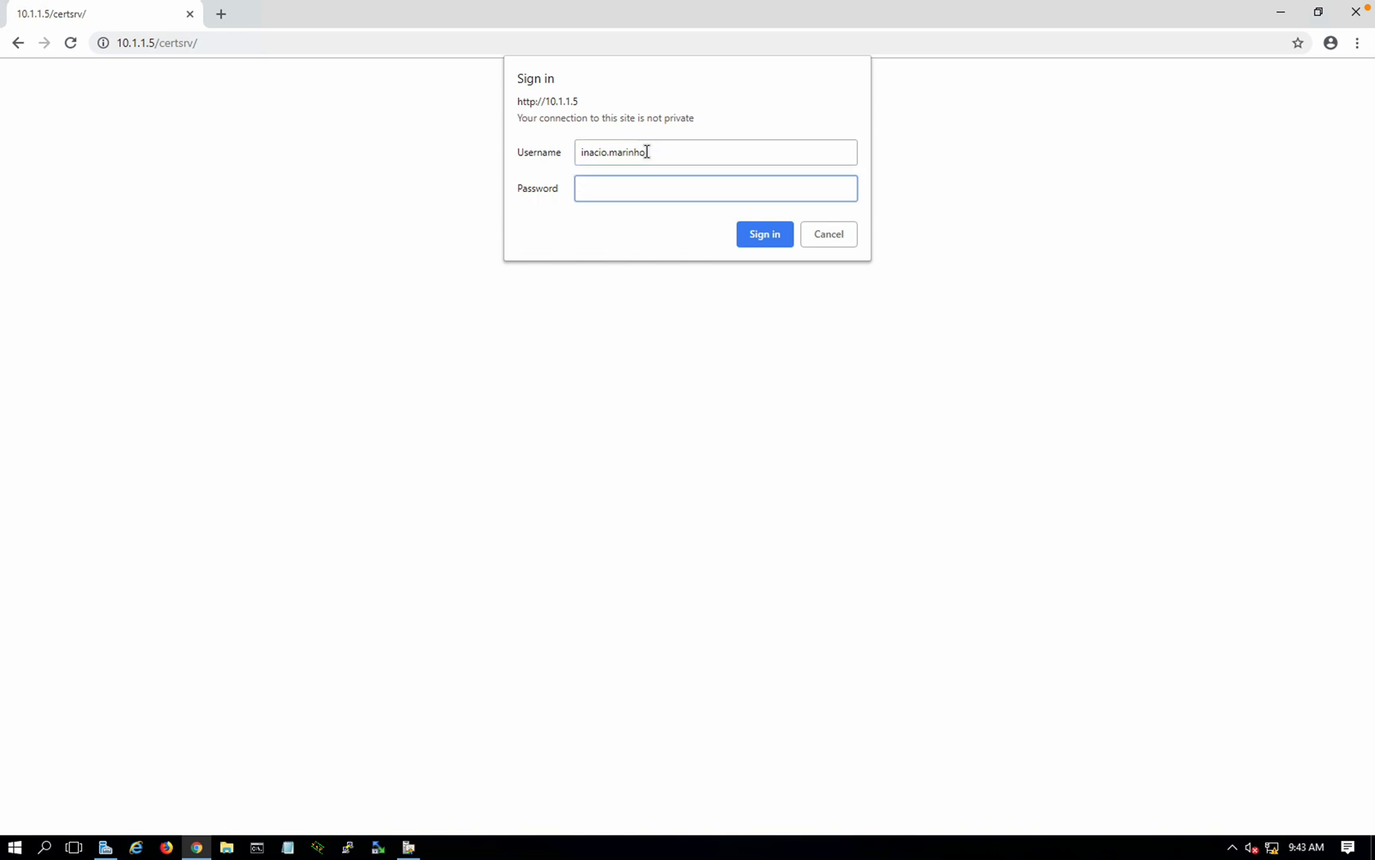
pyautogui.write('**********')
pyautogui.press('Return')
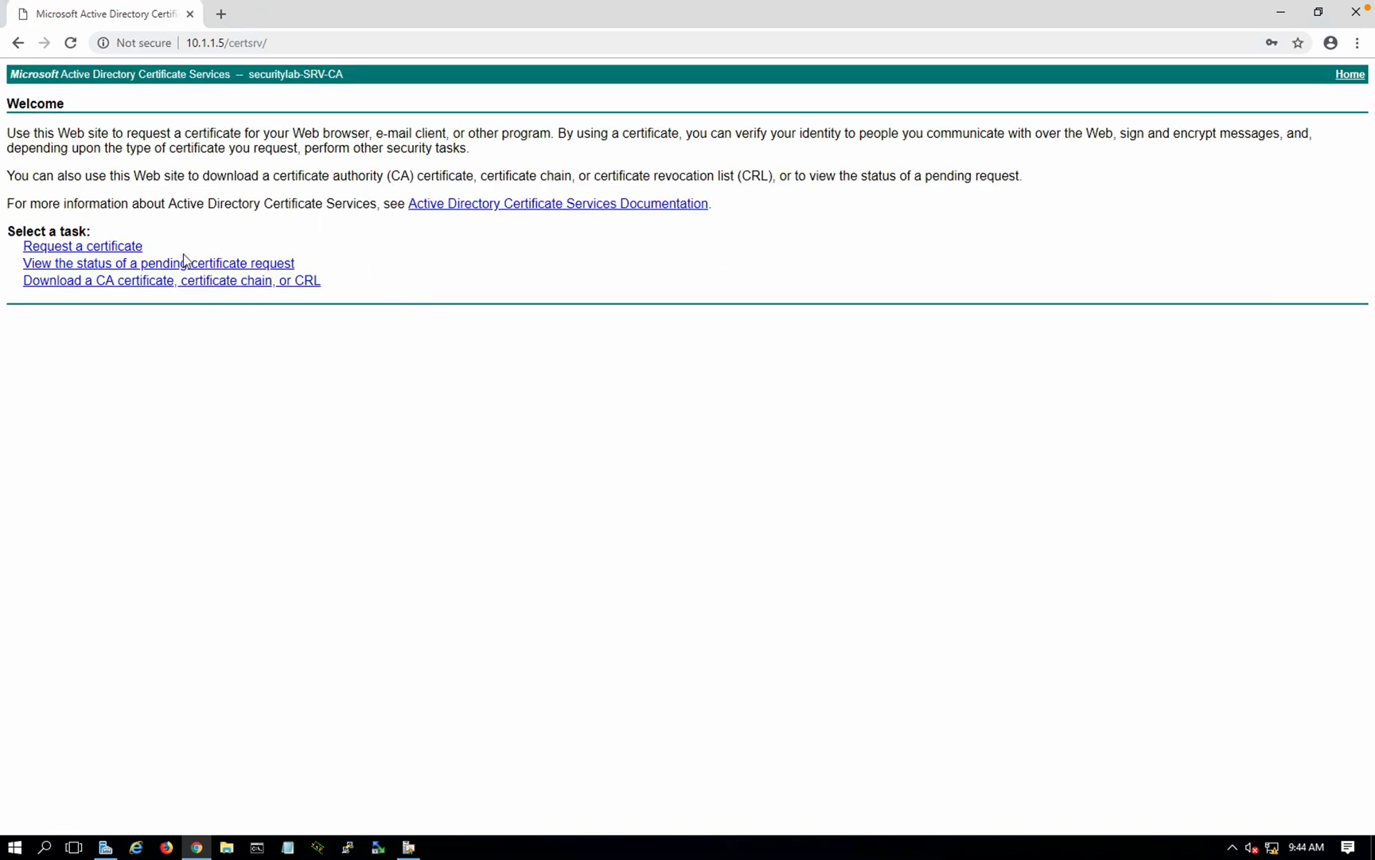
pyautogui.click(125, 249)
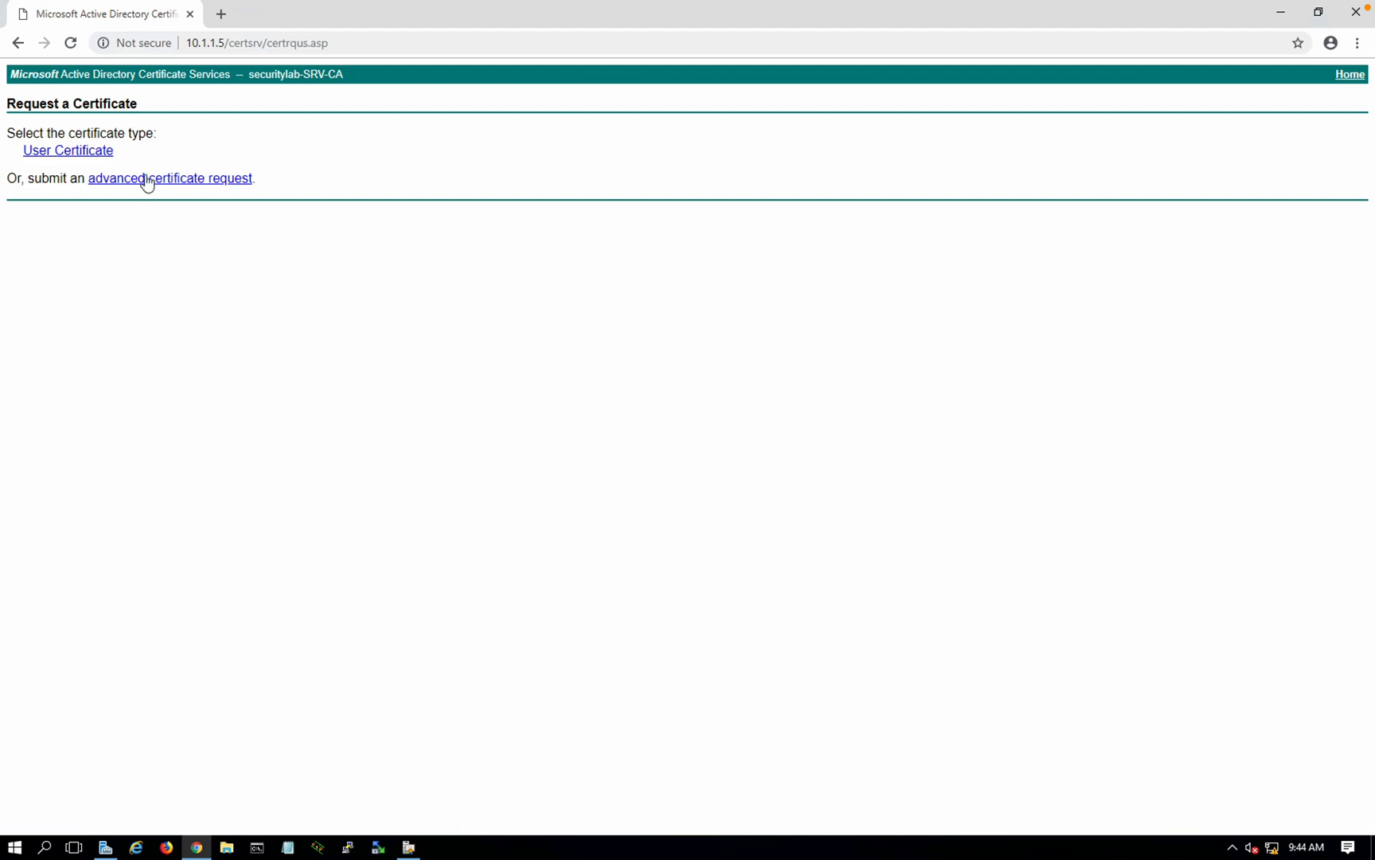
# Step: Open the advanced certificate request form and review the template list, leaving User selected
pyautogui.click(147, 180)
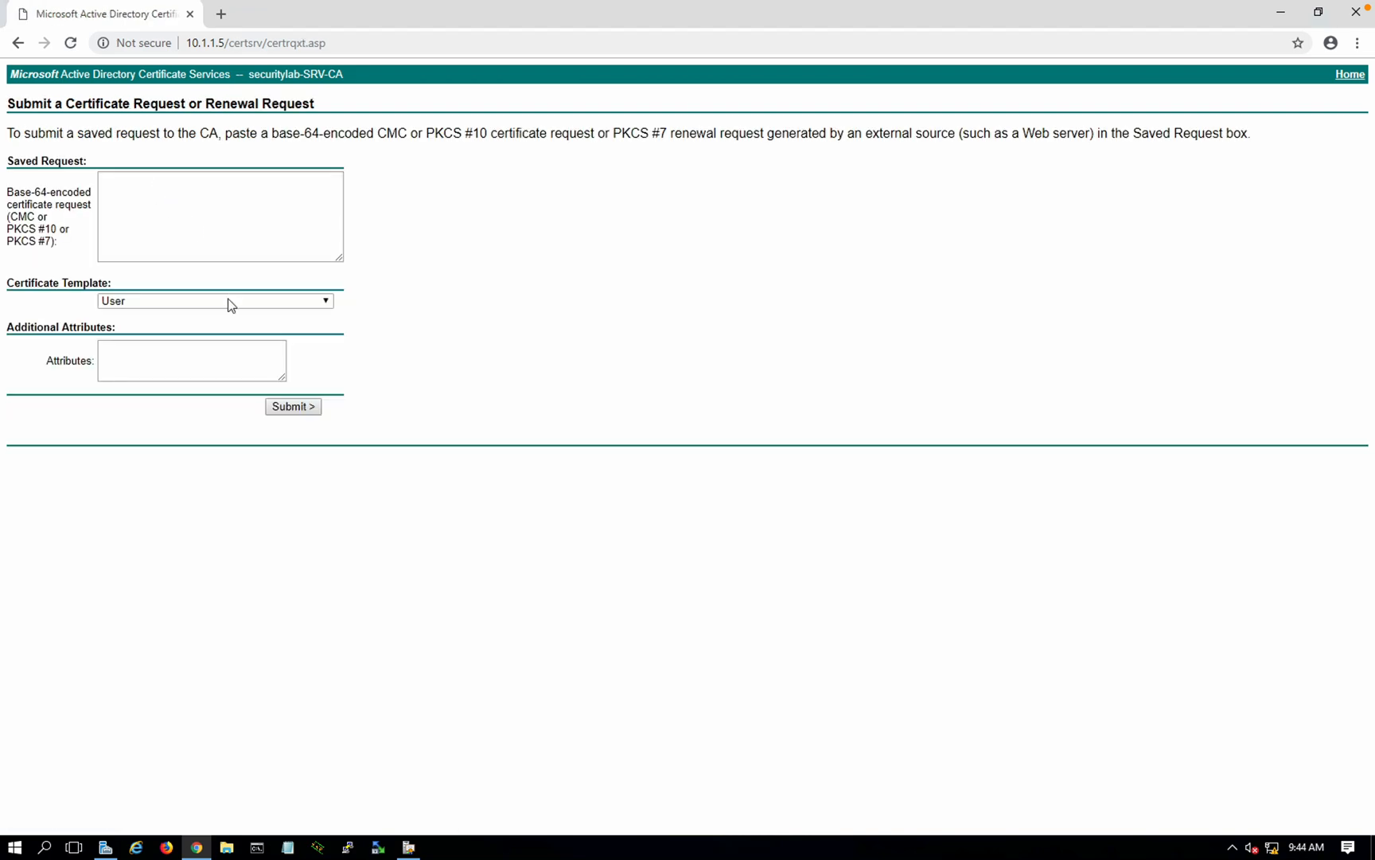
pyautogui.click(206, 198)
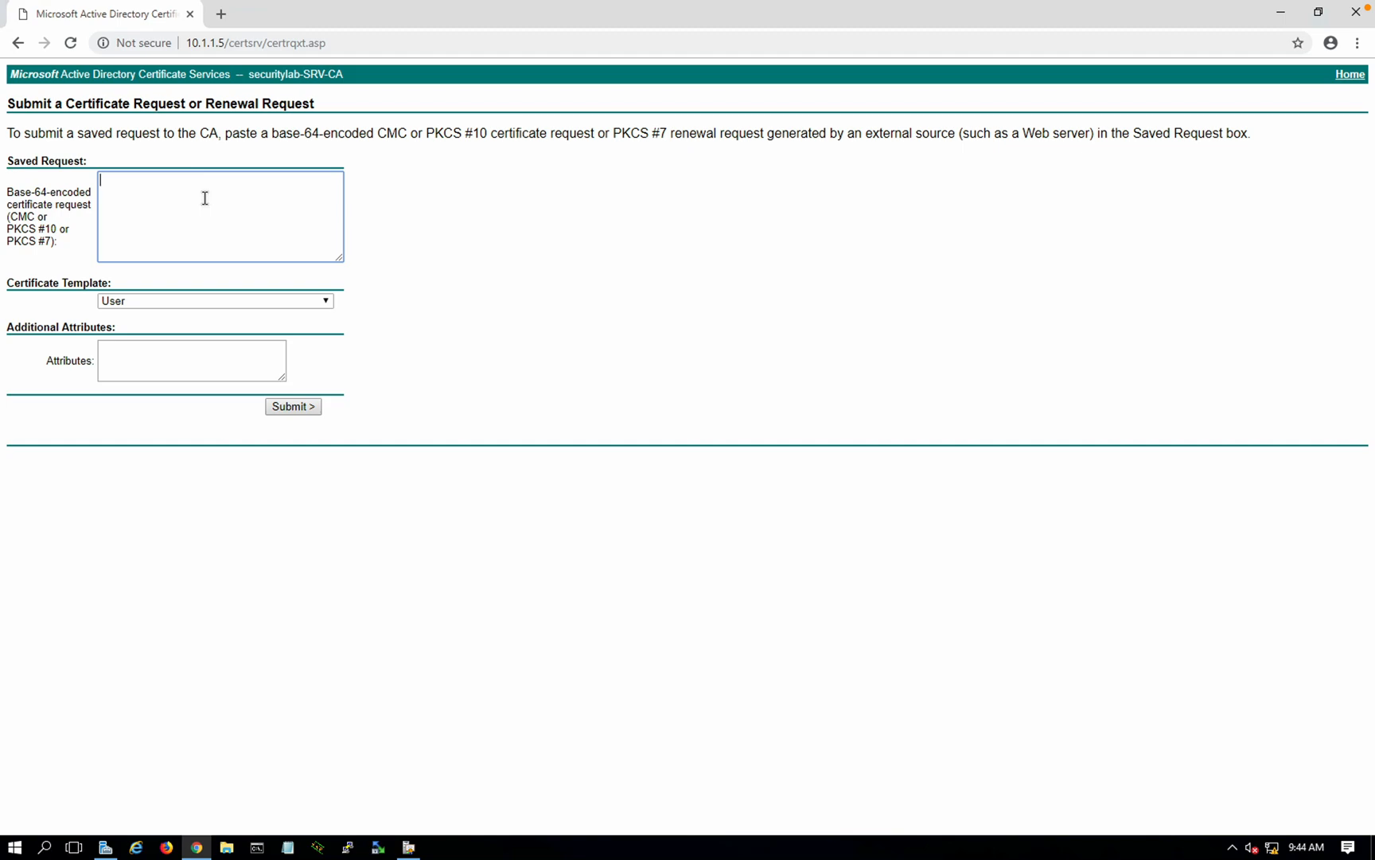
pyautogui.click(151, 300)
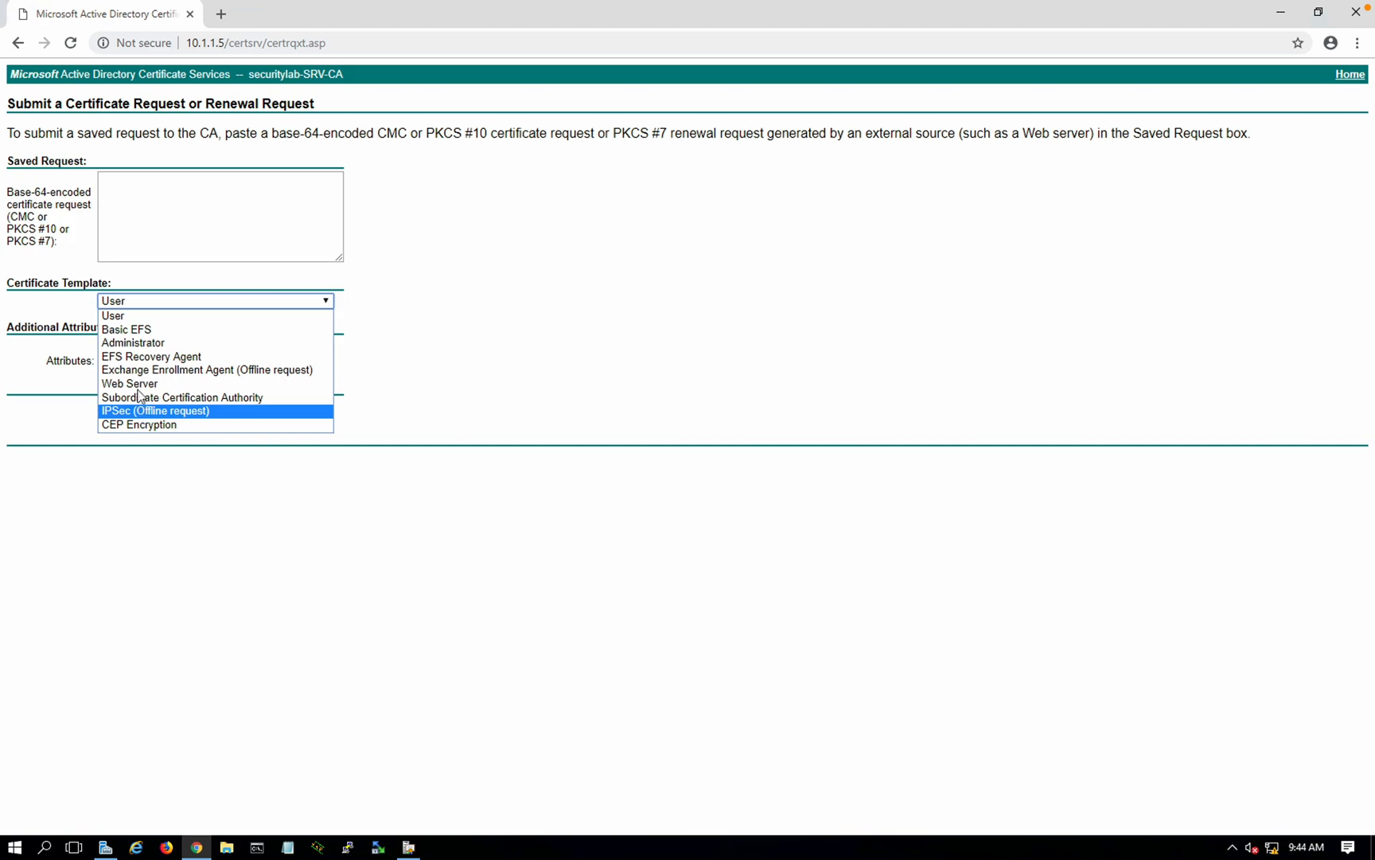
pyautogui.click(369, 237)
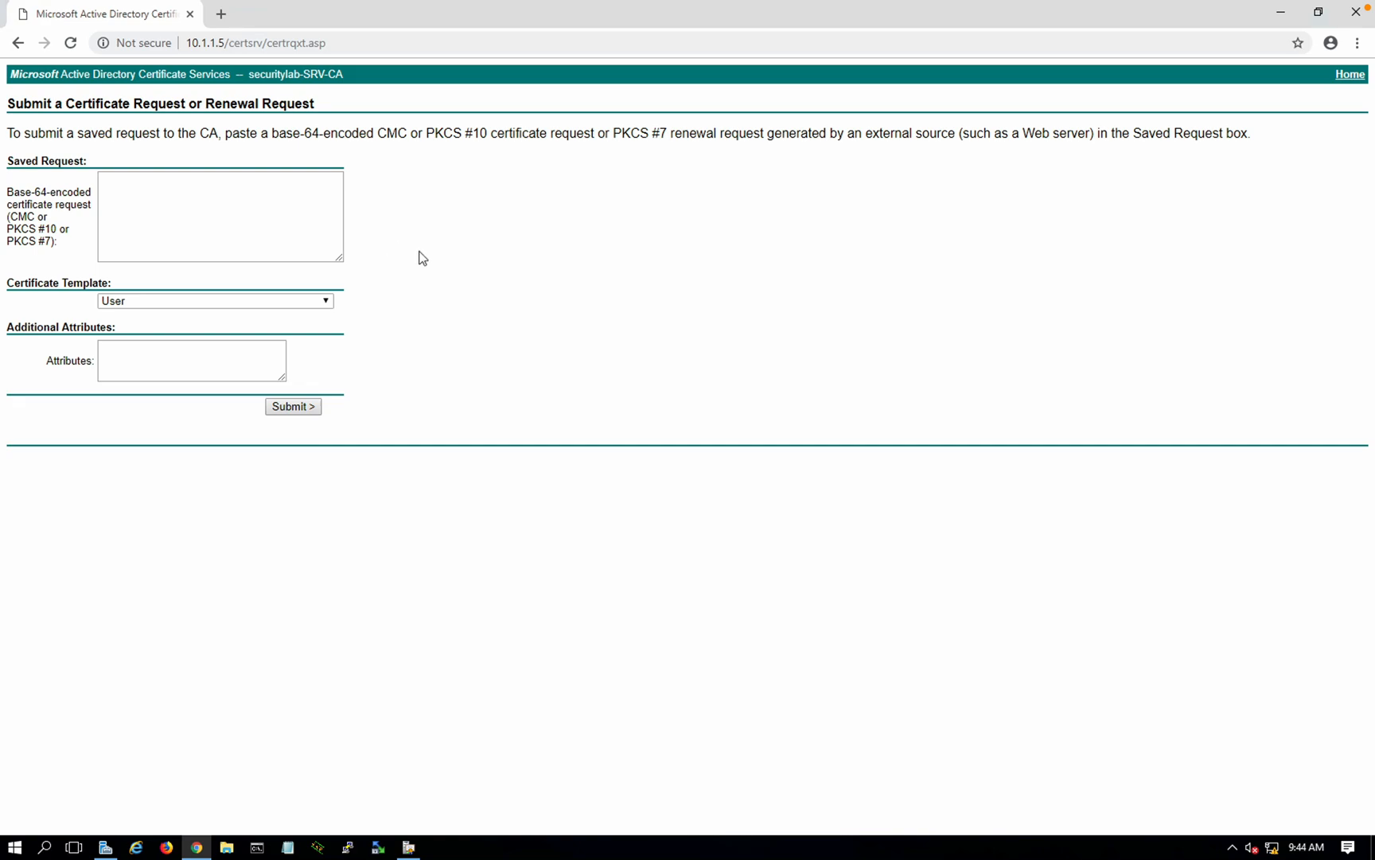